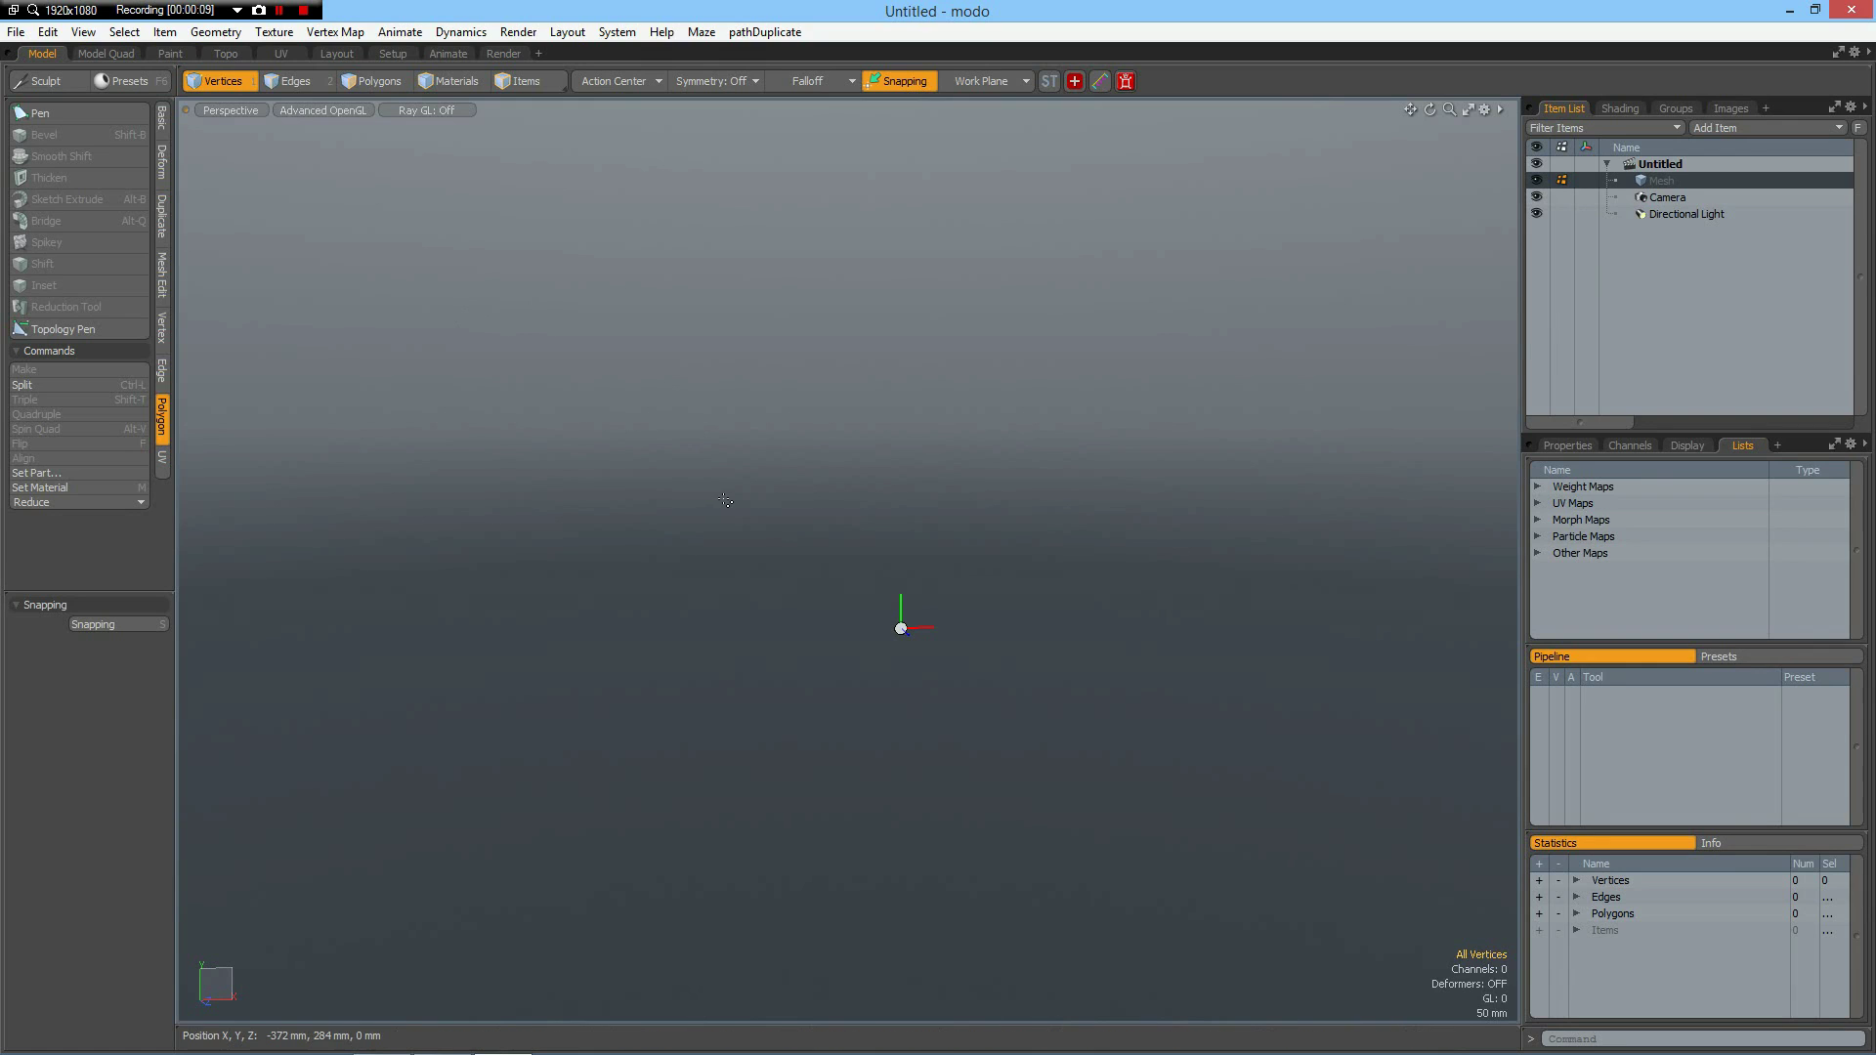
# Step: Add a sphere to the empty mesh item and turn off its subdivision surface mode
pyautogui.click(162, 119)
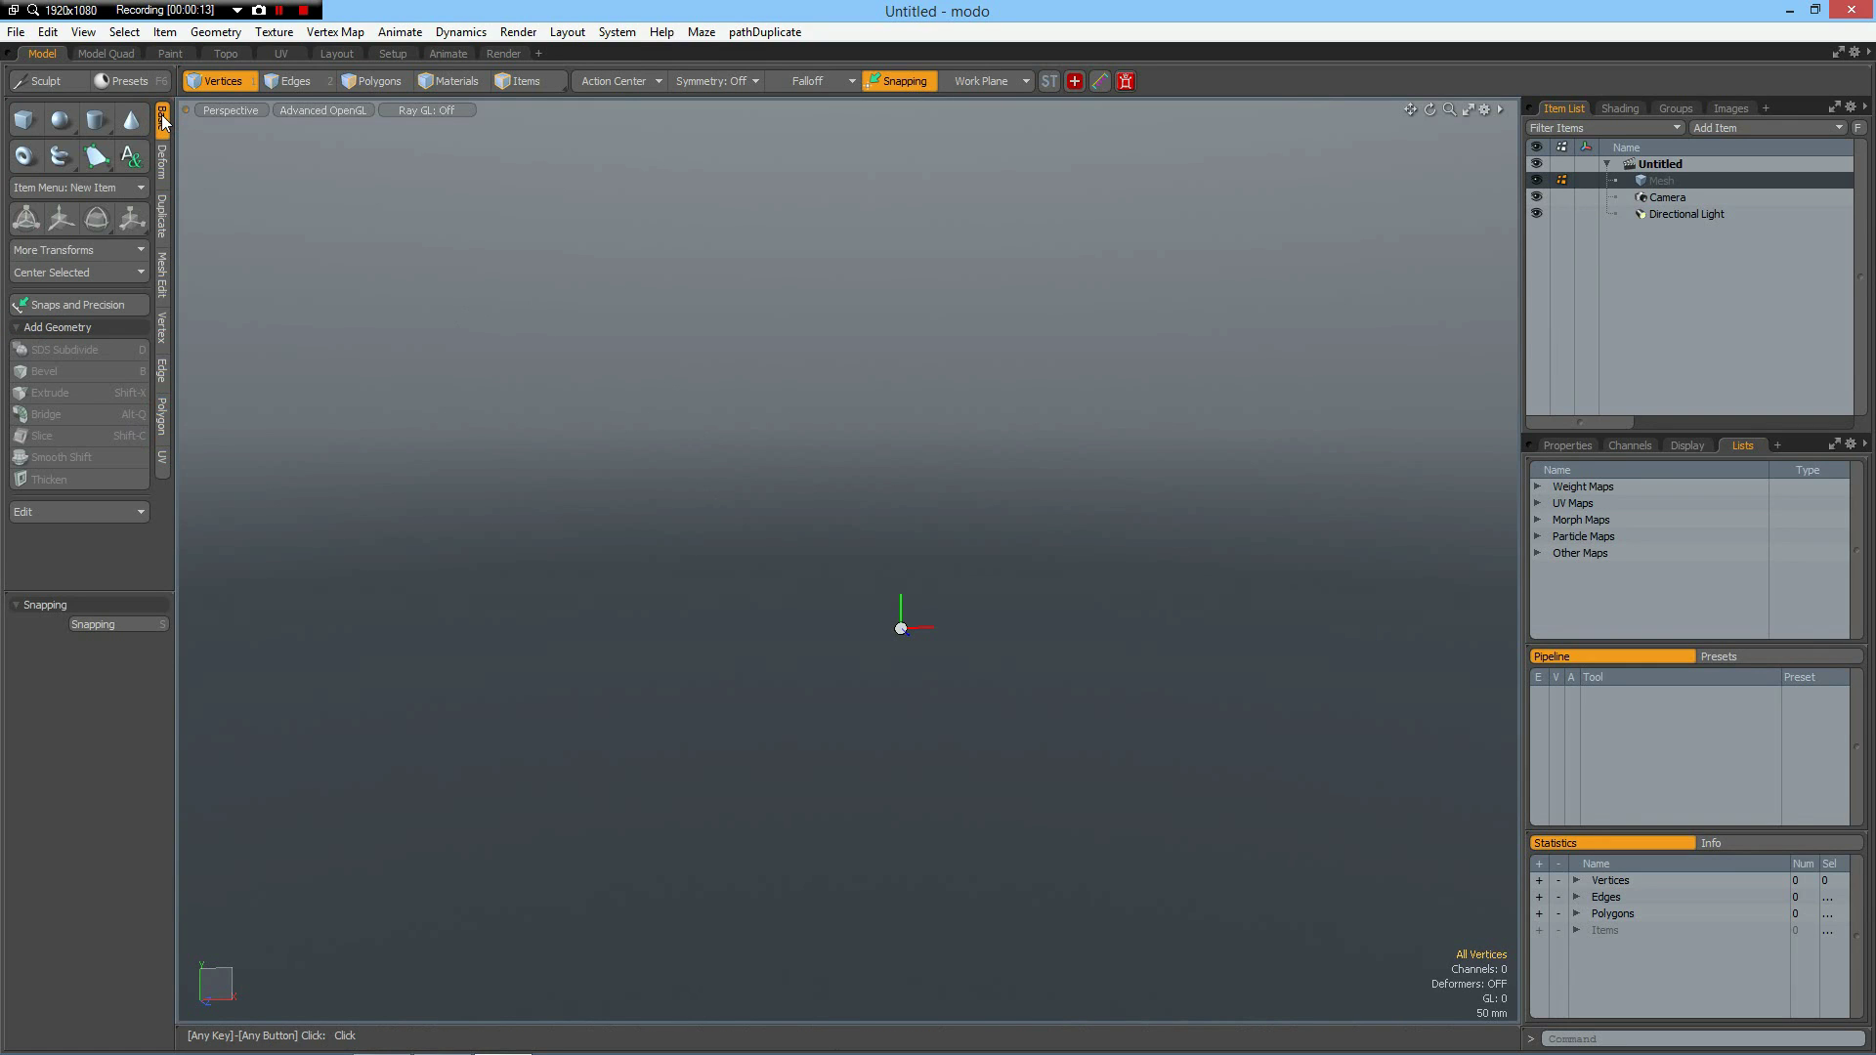
pyautogui.click(60, 121)
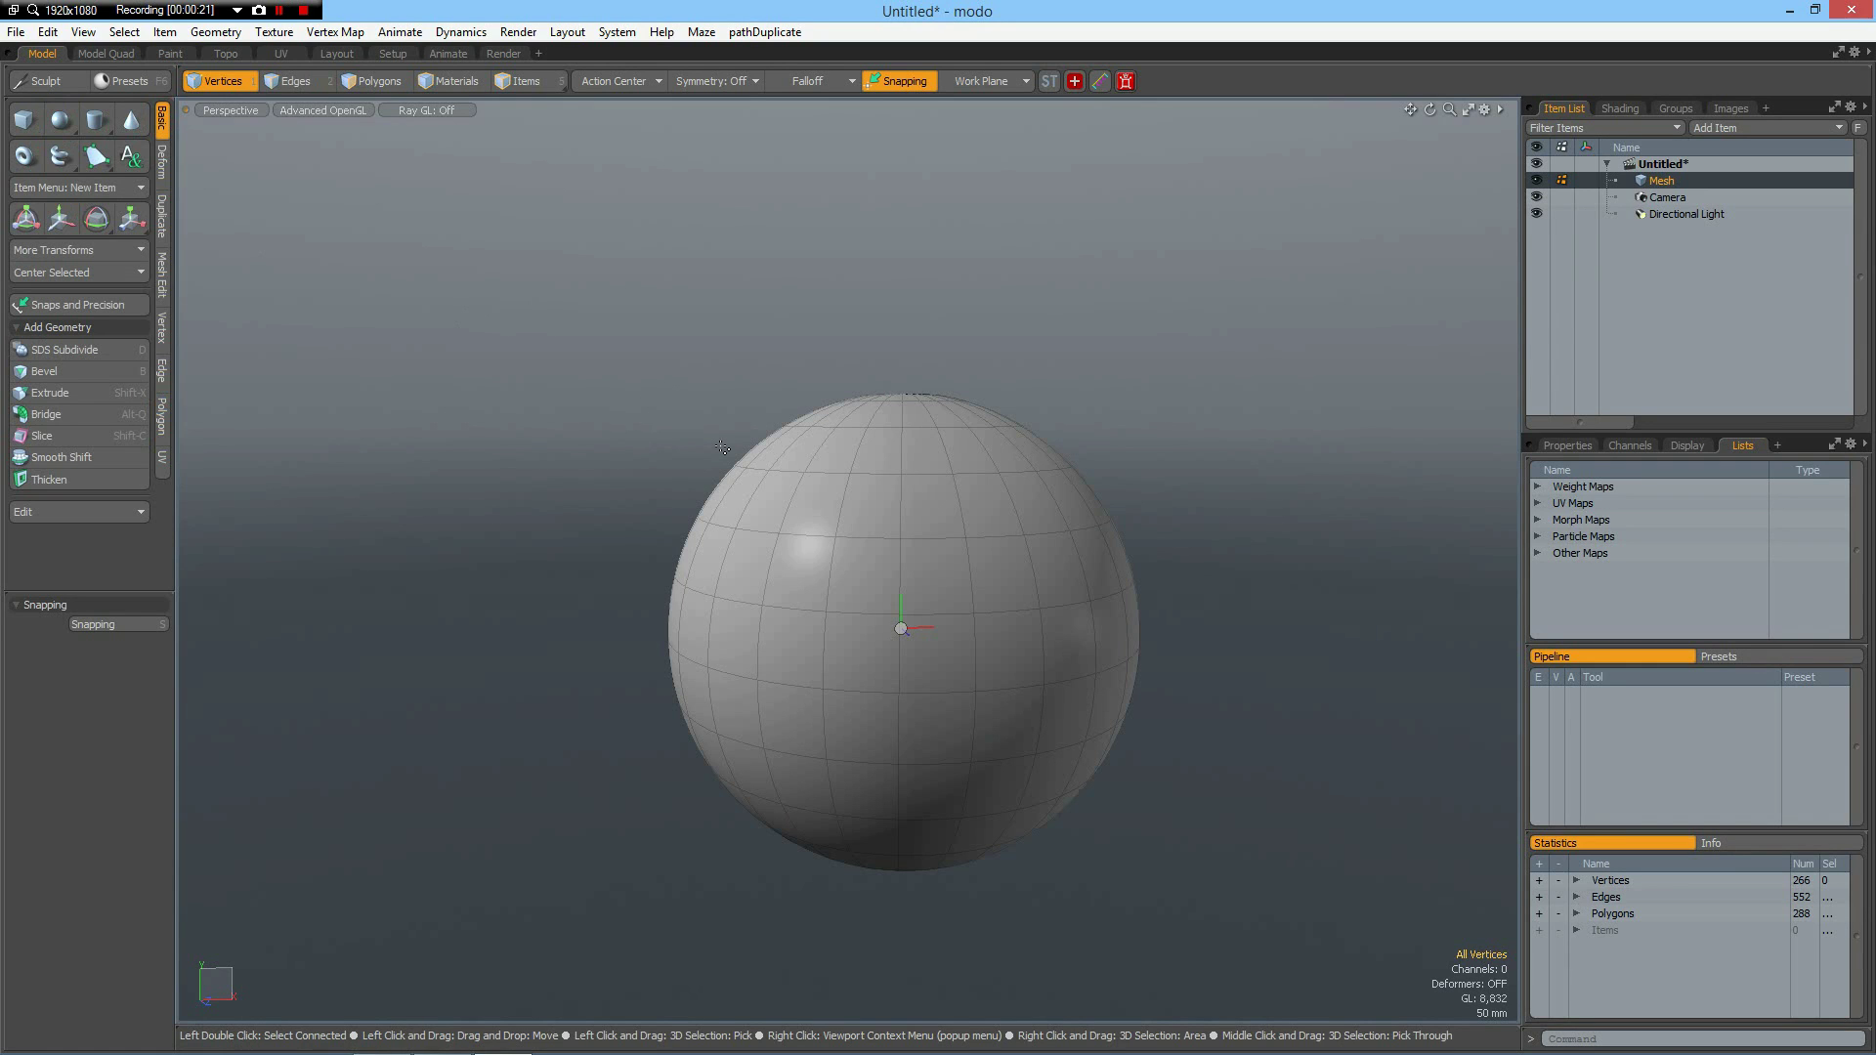
pyautogui.press('Tab')
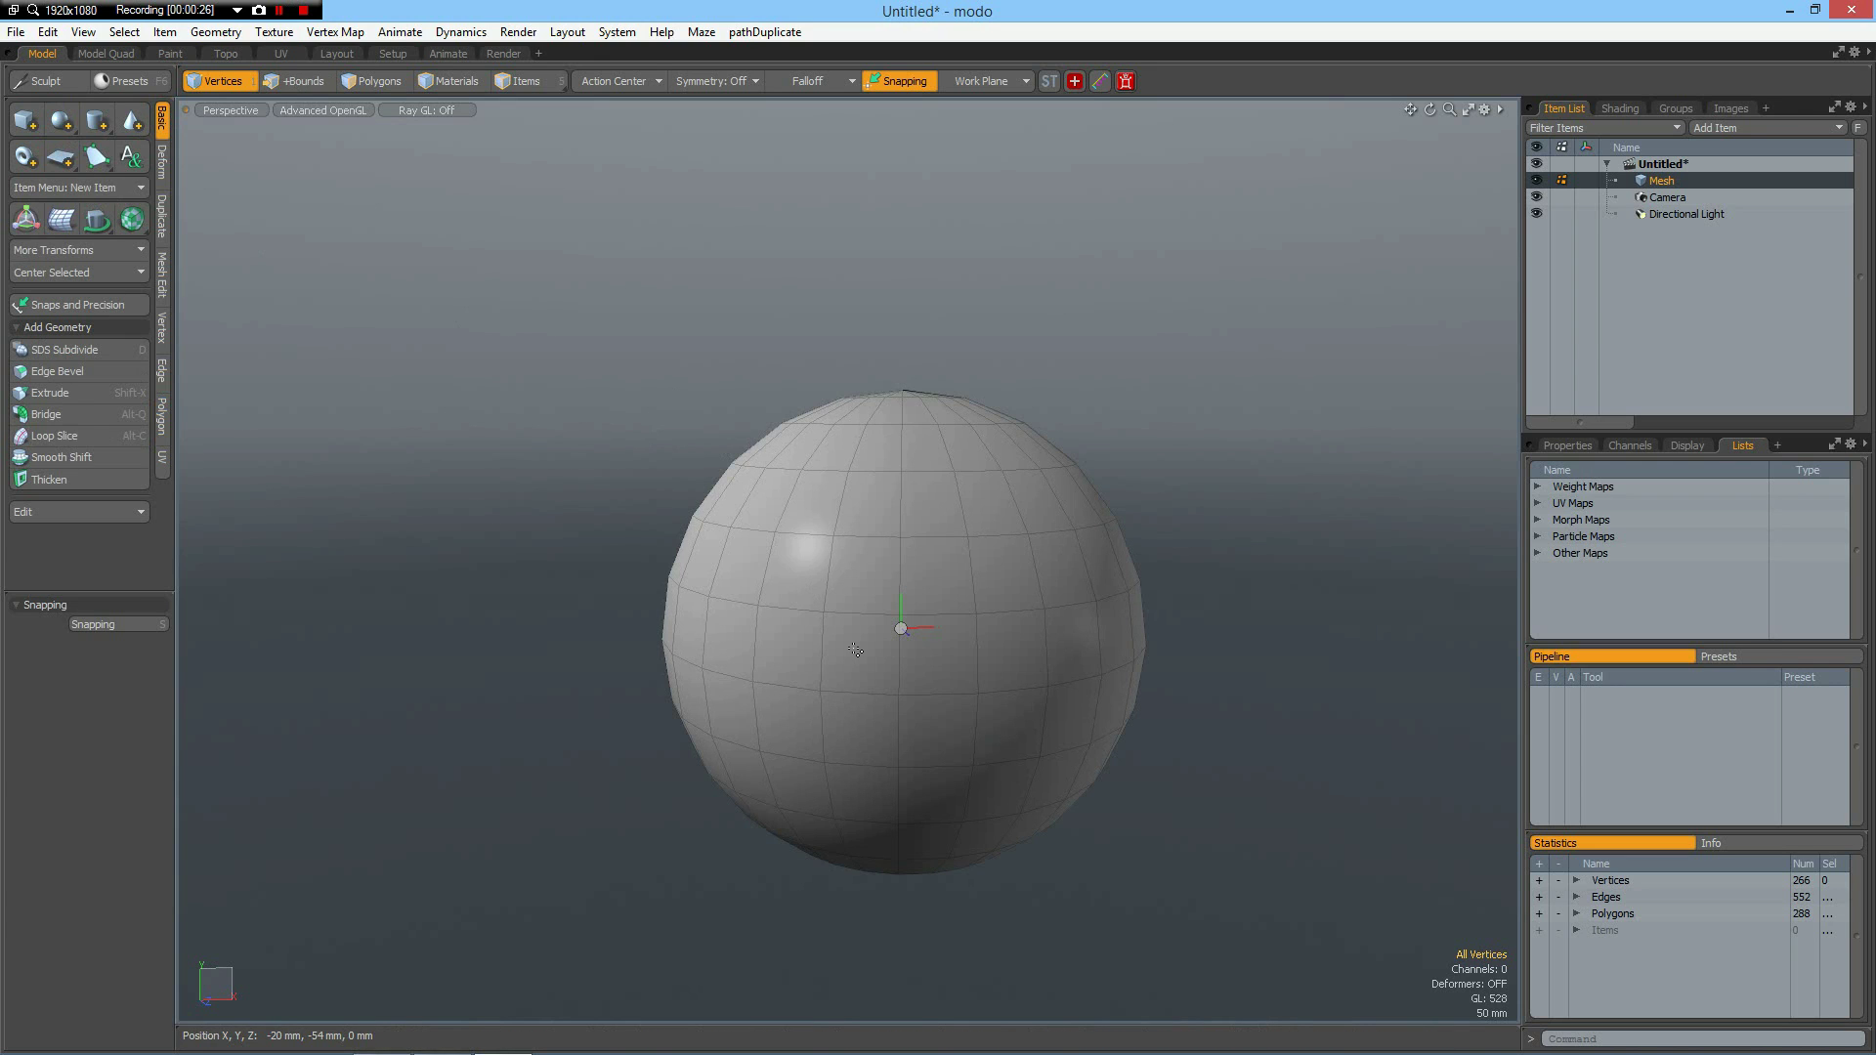
# Step: Create a second sphere as a new item and subdivide it twice
pyautogui.press('shift')
pyautogui.keyDown('shift'); pyautogui.click(60, 122); pyautogui.keyUp('shift')
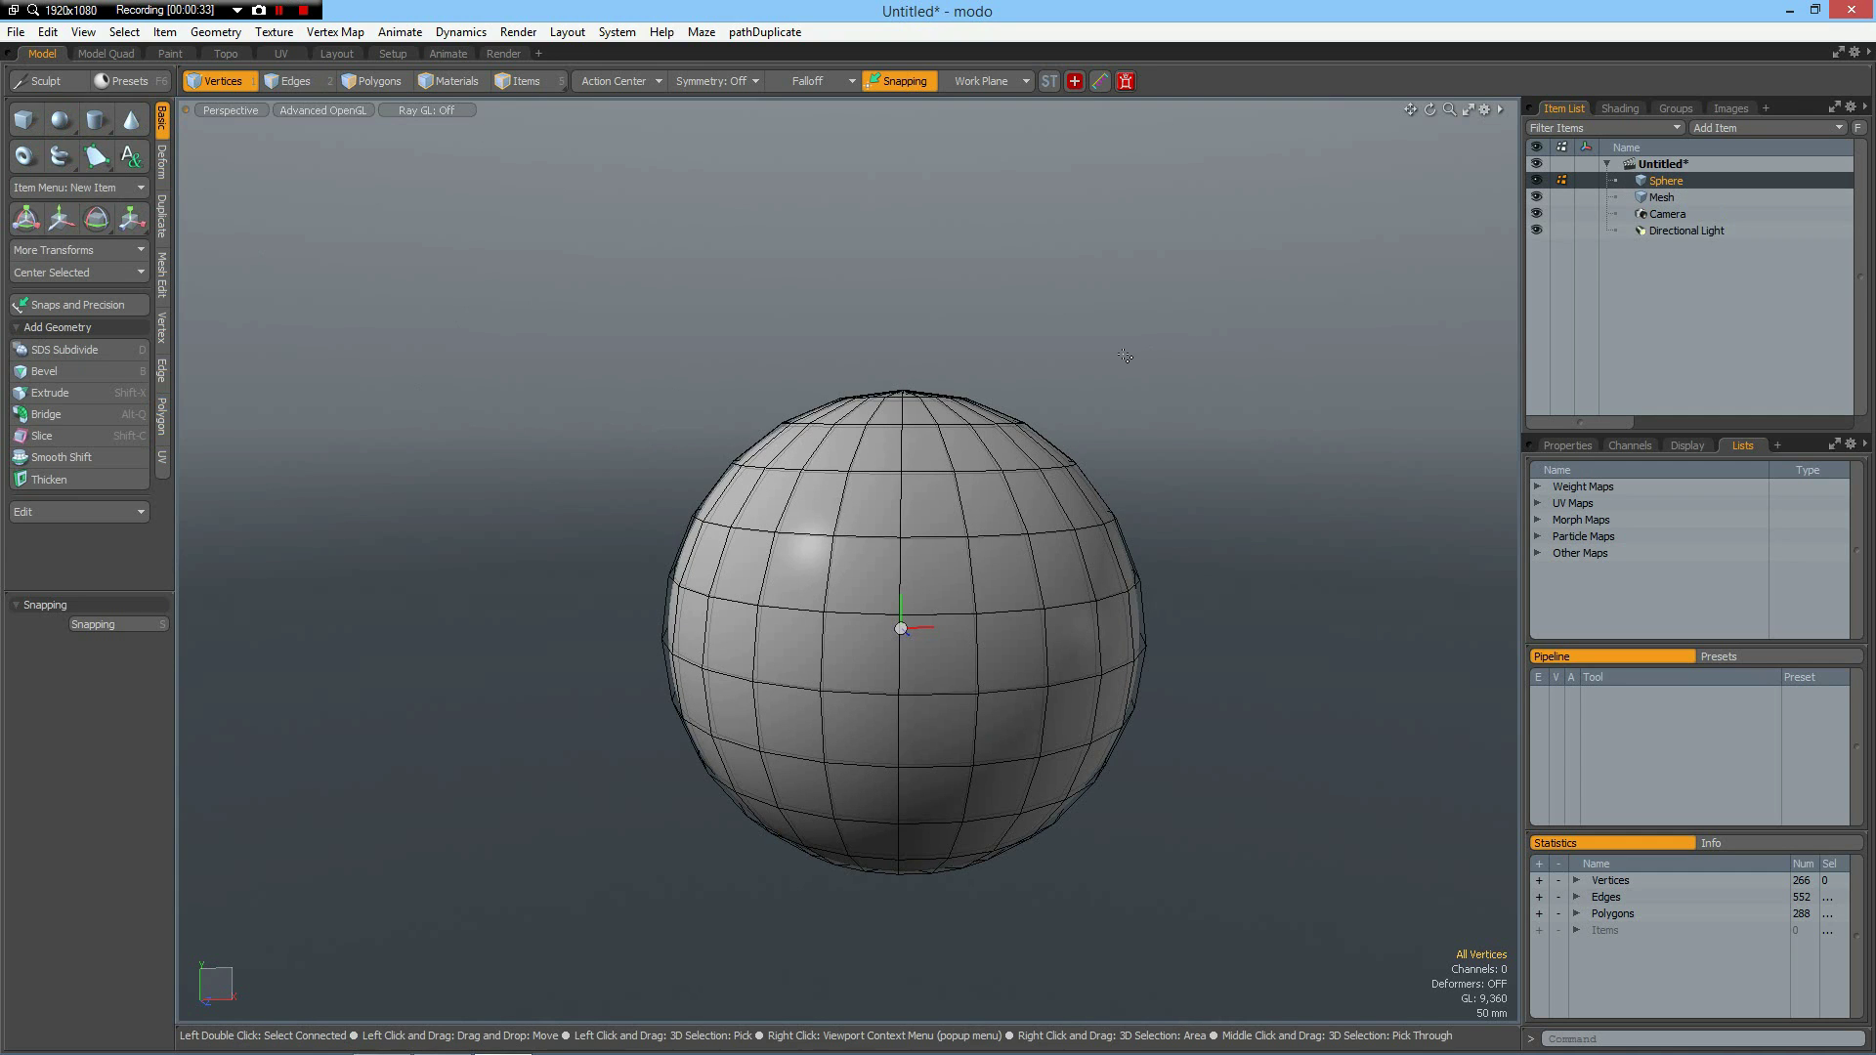
pyautogui.press('d')
pyautogui.press('d')
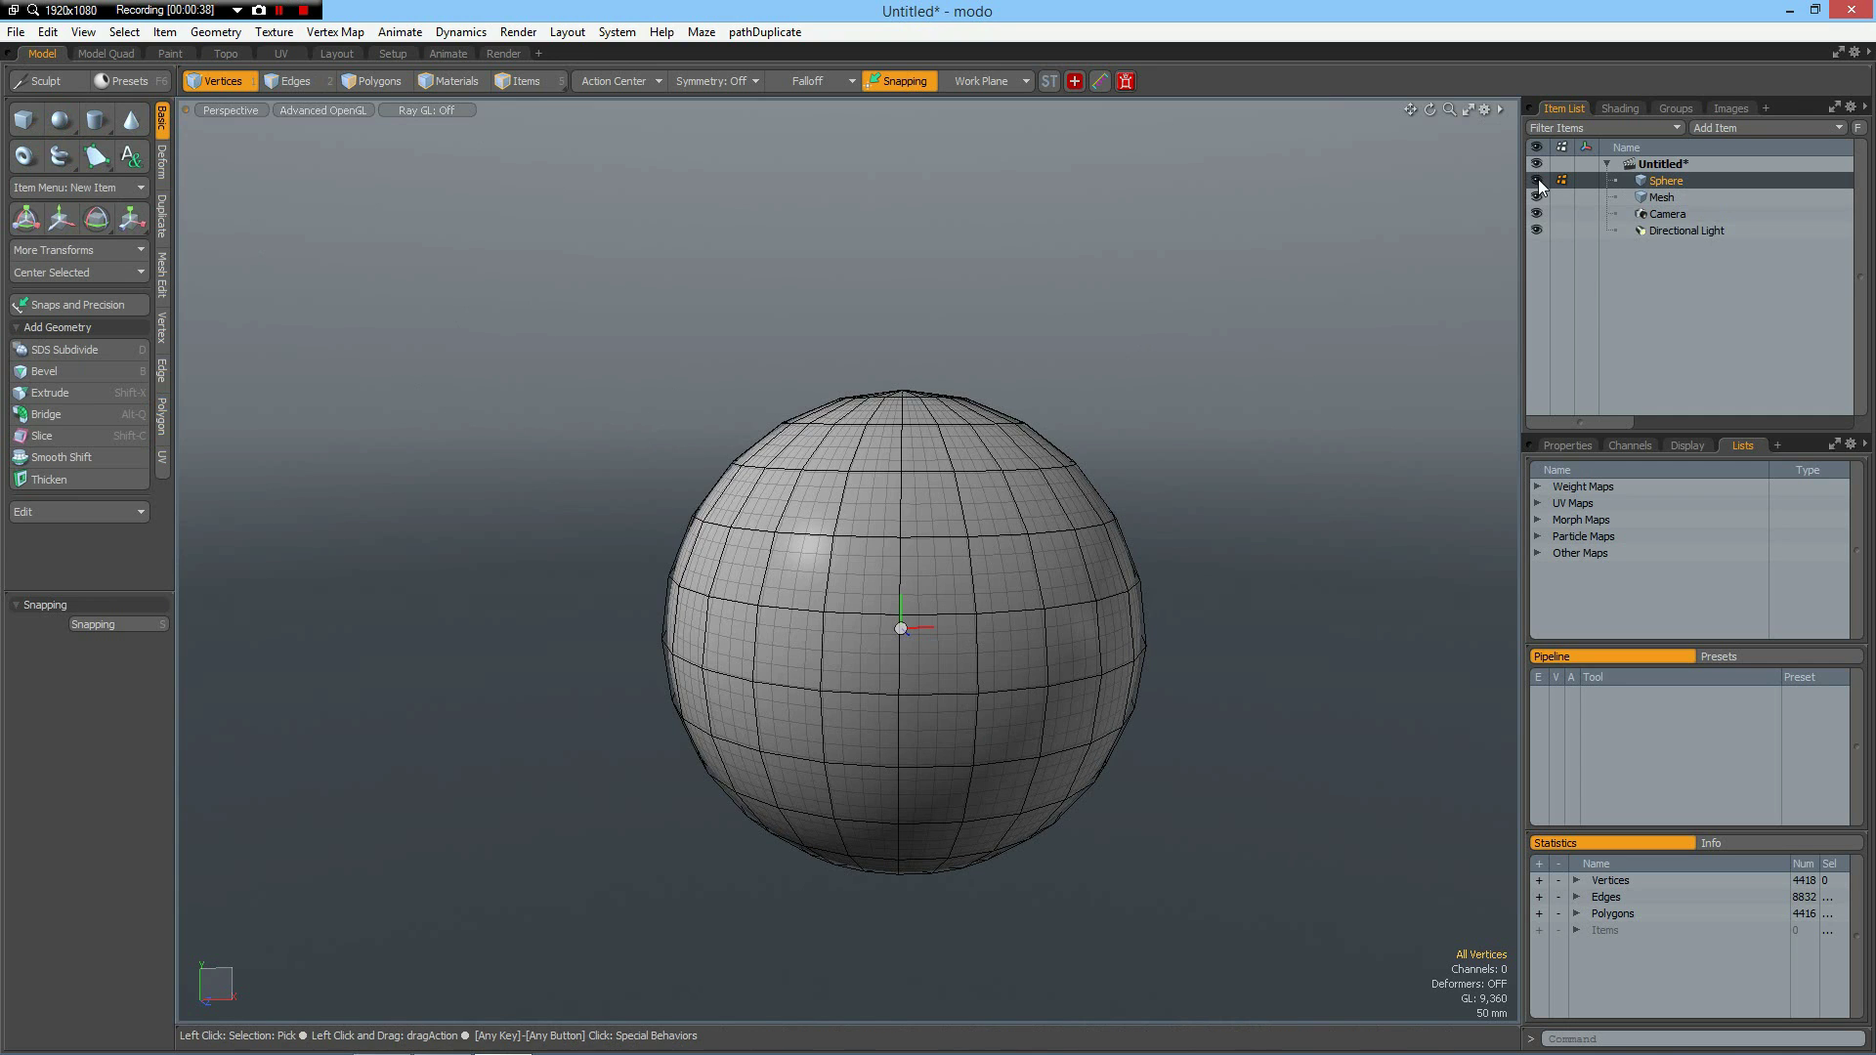
# Step: With the Sphere item hidden, subdivide the original Mesh sphere once and delete its upper cap of polygons in the front view
pyautogui.click(1662, 196)
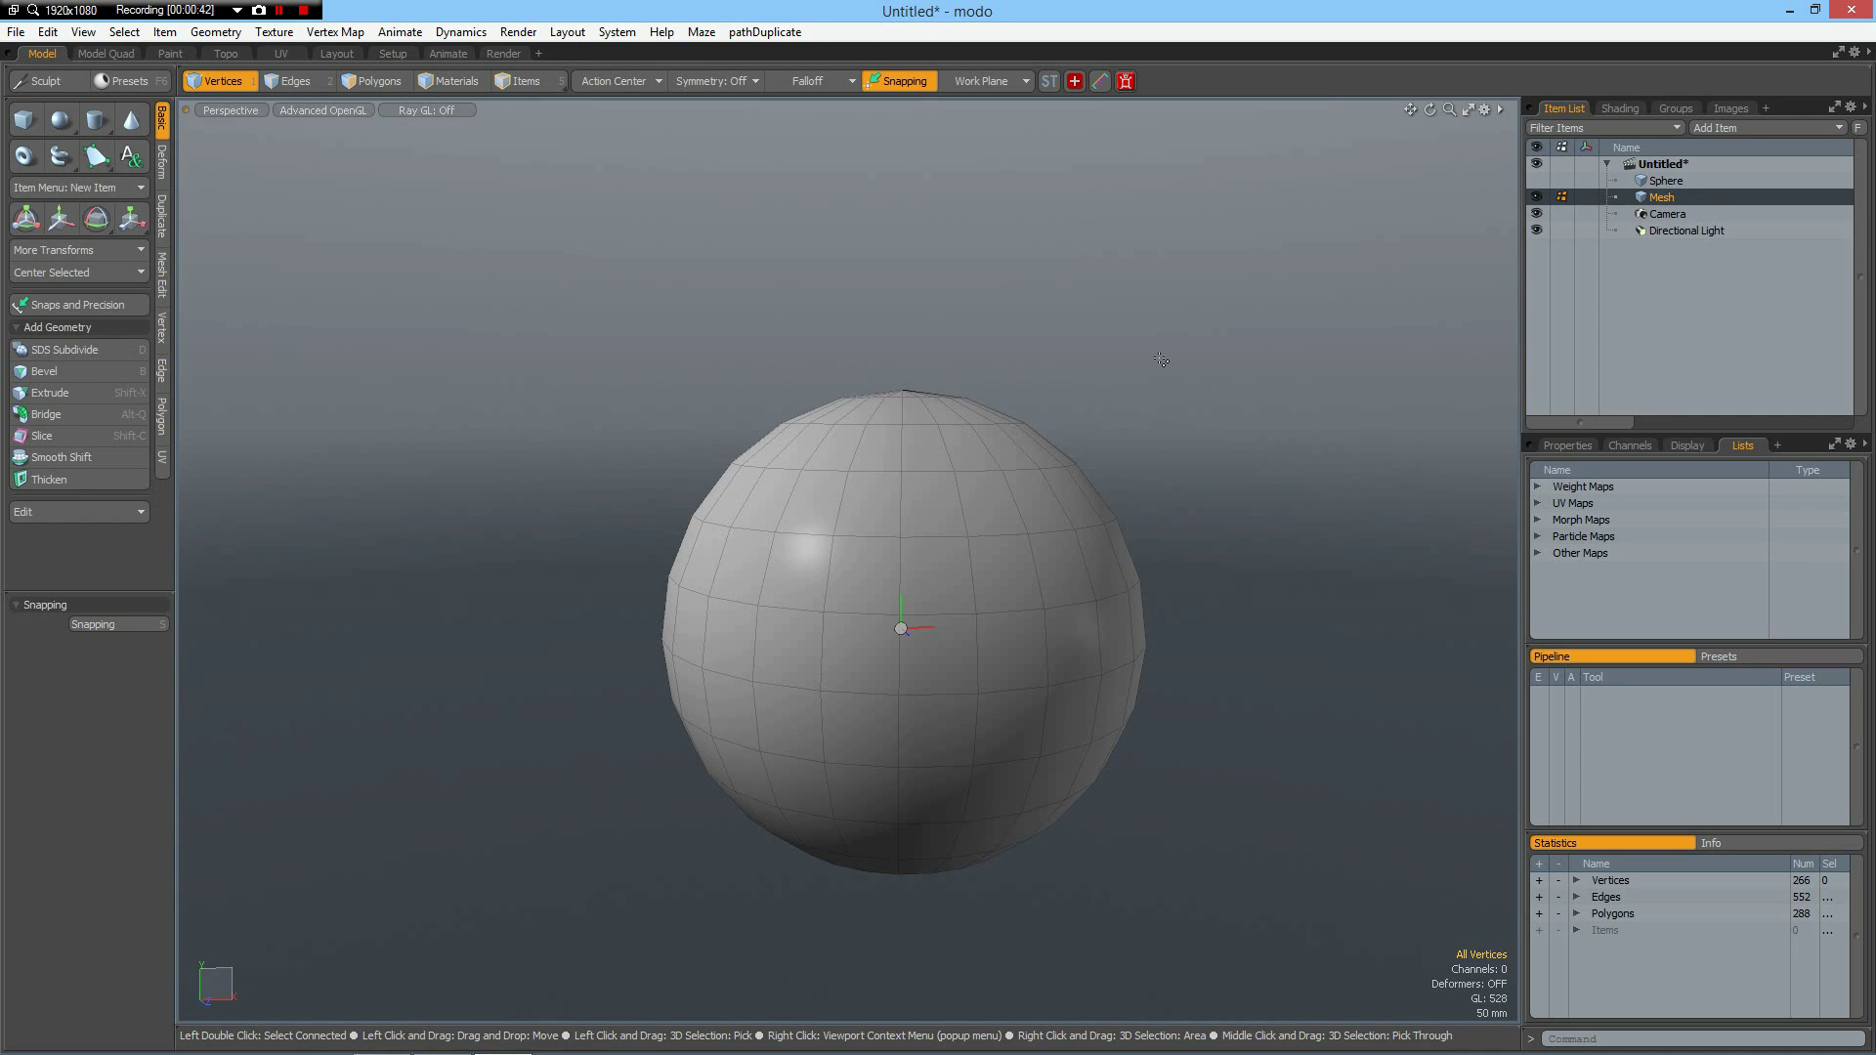
pyautogui.press('d')
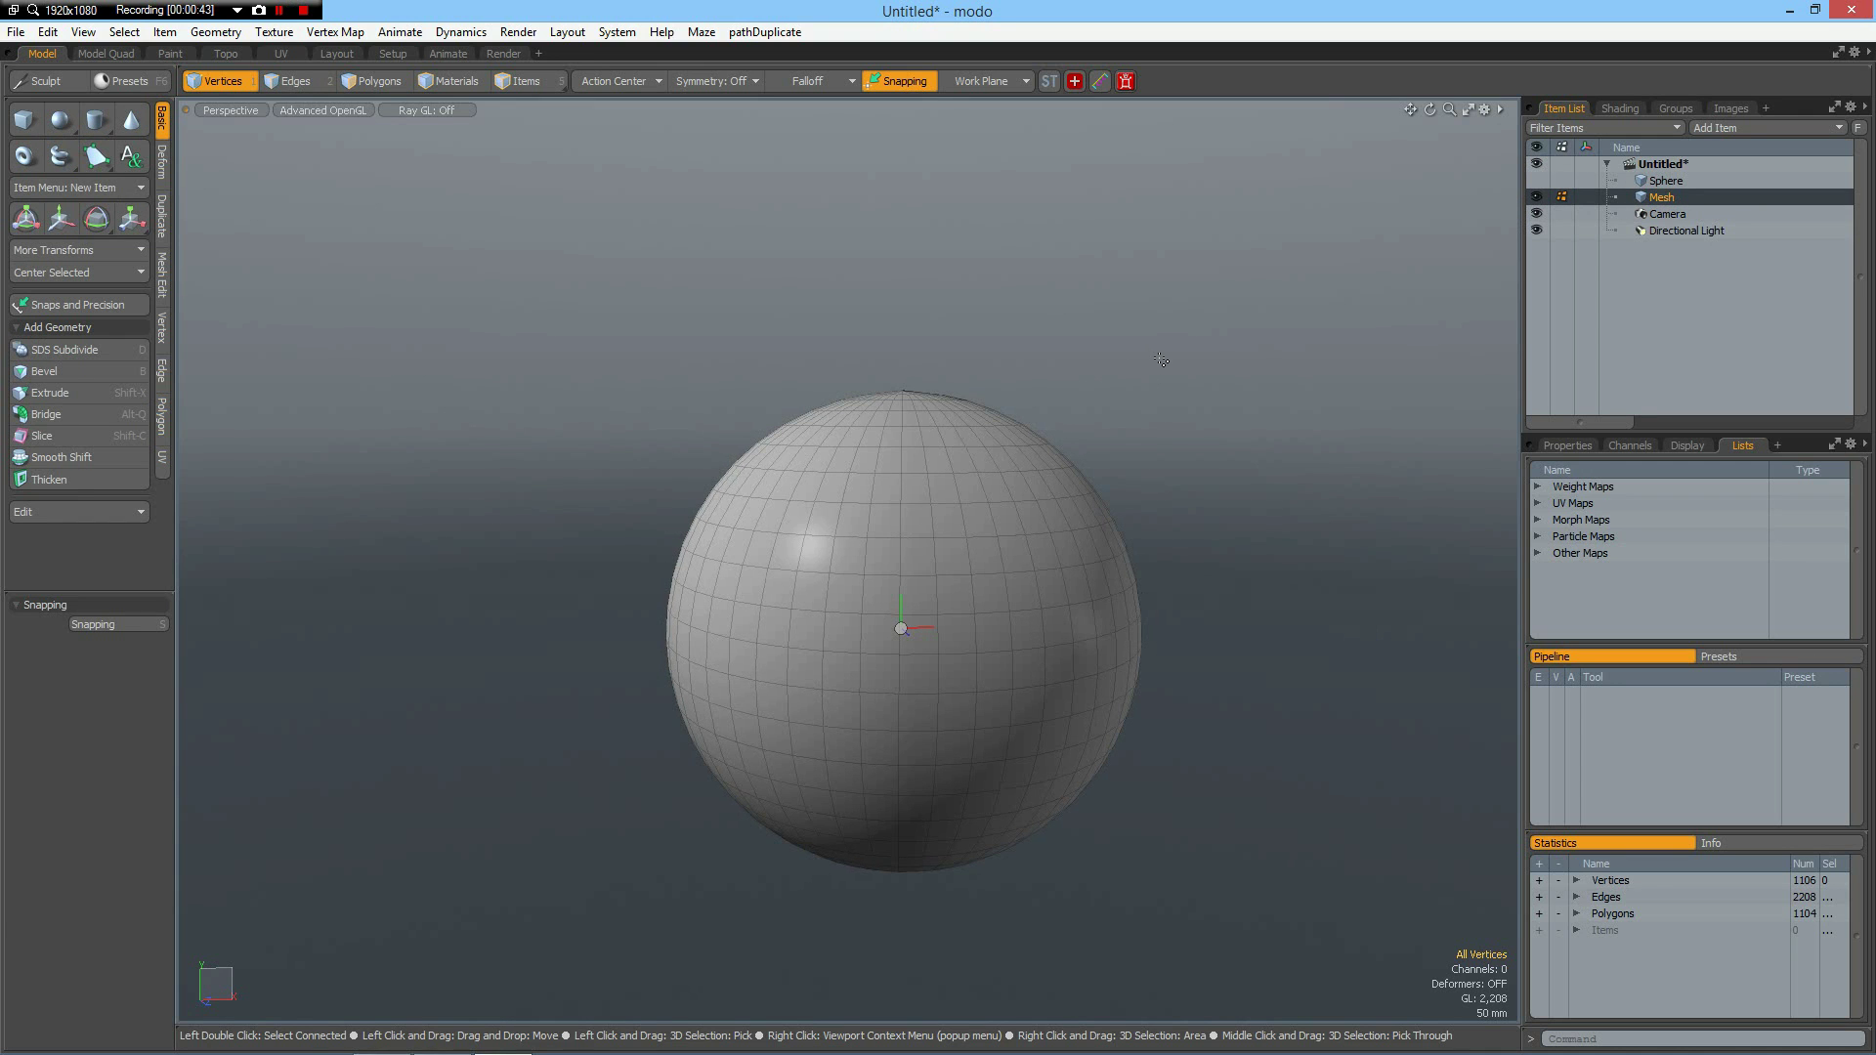
pyautogui.press('KP_1')
pyautogui.keyDown('alt'); pyautogui.keyDown('shift'); pyautogui.moveTo(1064, 454); pyautogui.dragTo(1040, 384); pyautogui.keyUp('shift'); pyautogui.keyUp('alt')
pyautogui.press('3')
pyautogui.moveTo(529, 171); pyautogui.dragTo(1247, 451)
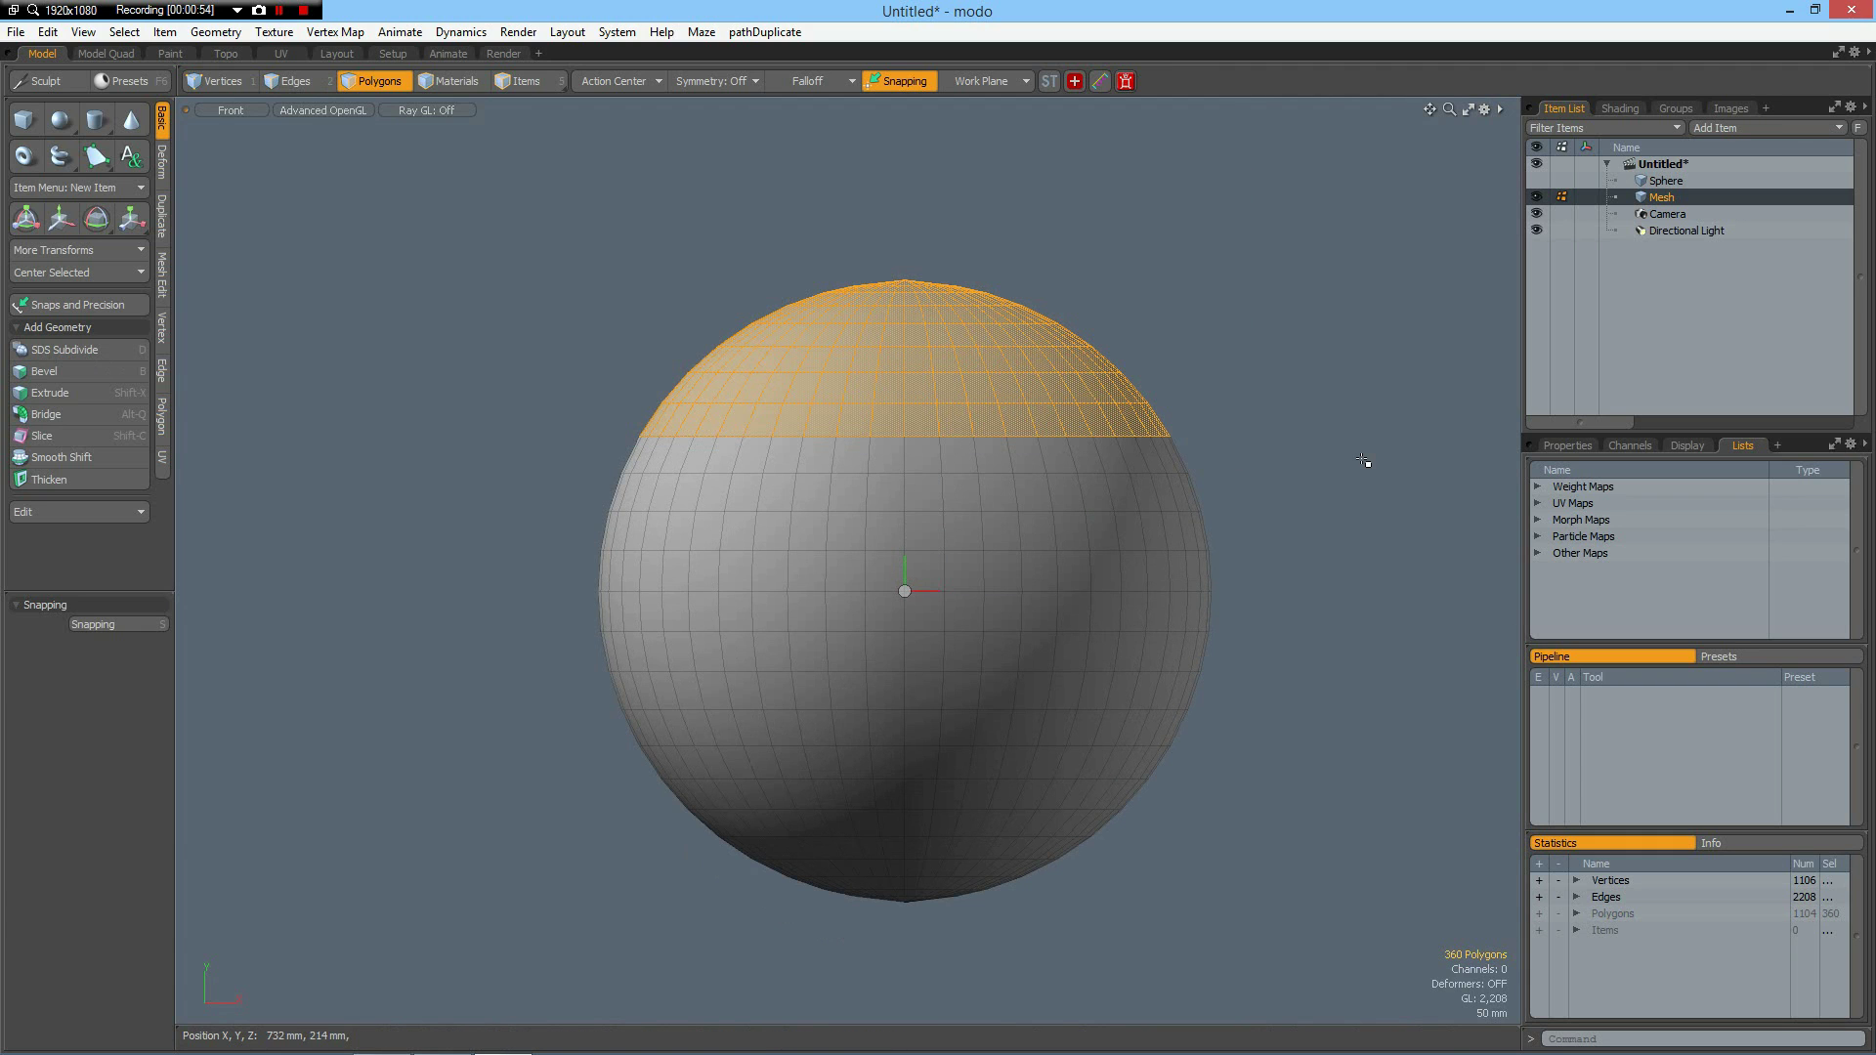
pyautogui.press('Delete')
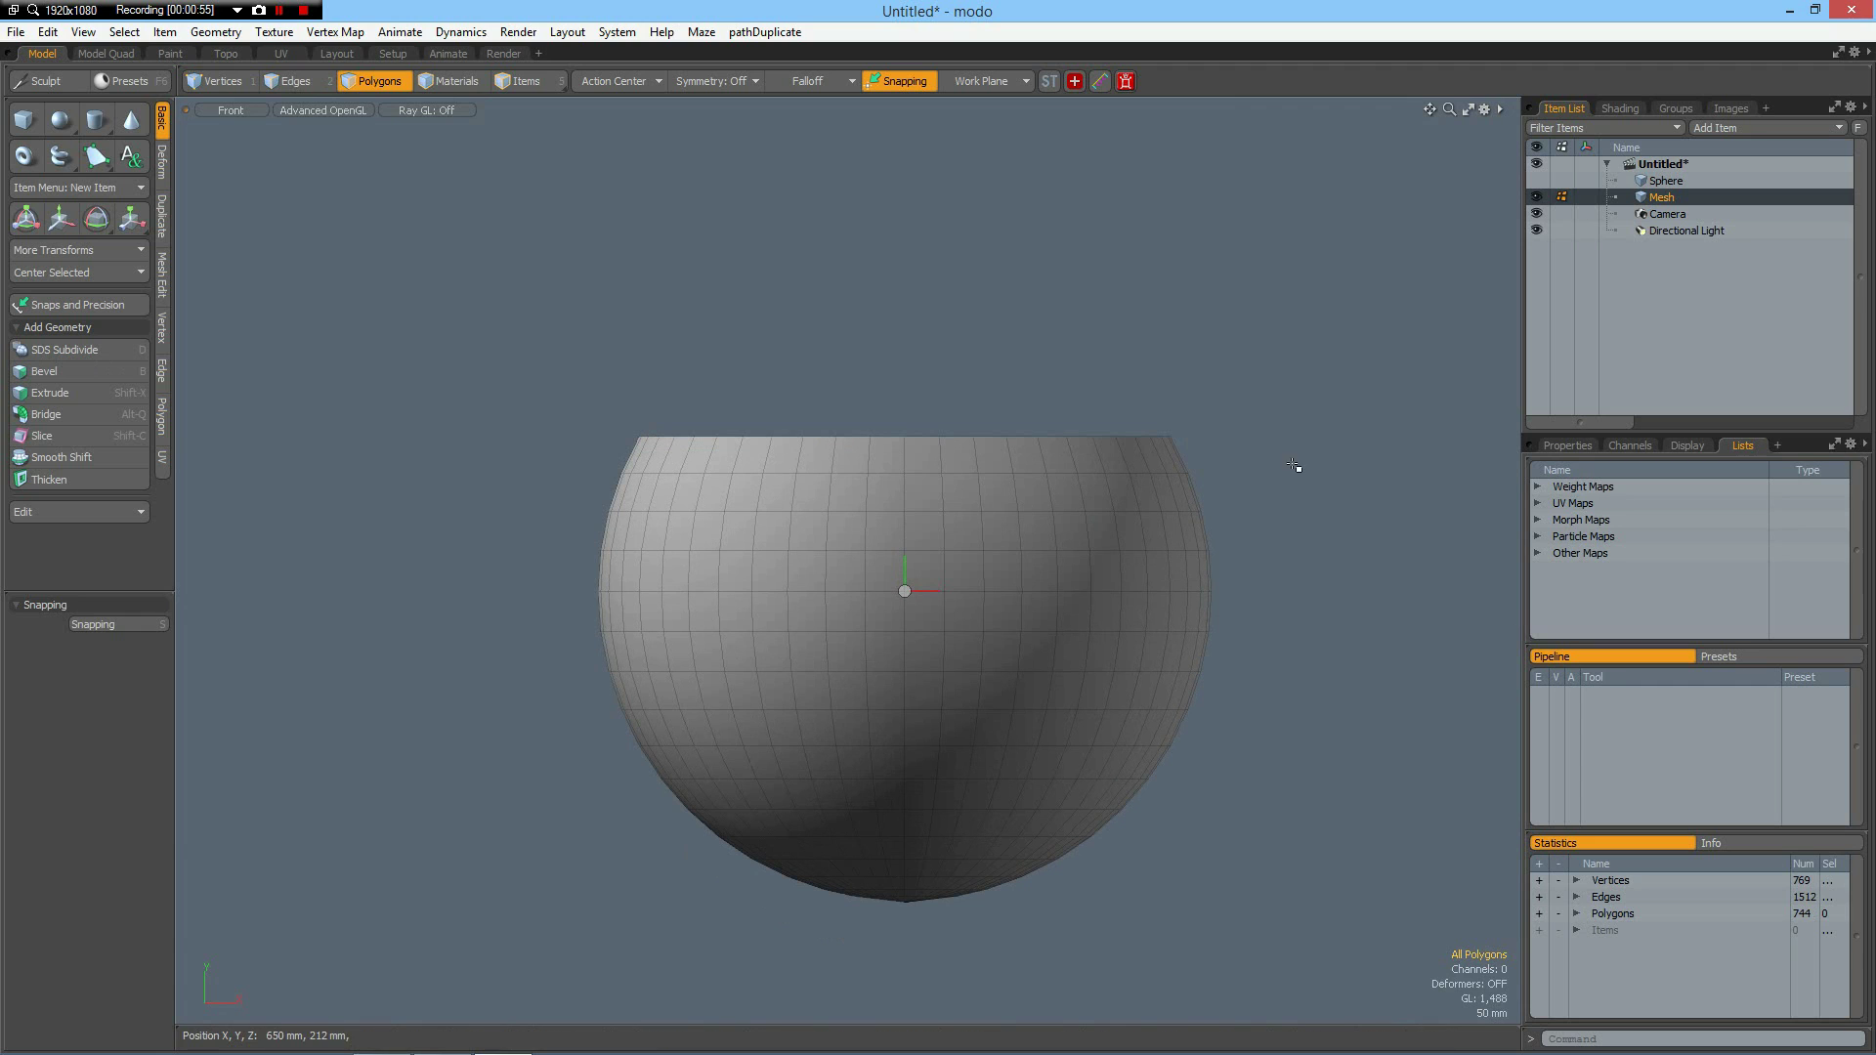
# Step: Widen the two central front edges of the second edge row below the opening by scaling them along X
pyautogui.press('2')
pyautogui.click(882, 518)
pyautogui.keyDown('shift'); pyautogui.click(920, 498); pyautogui.keyUp('shift')
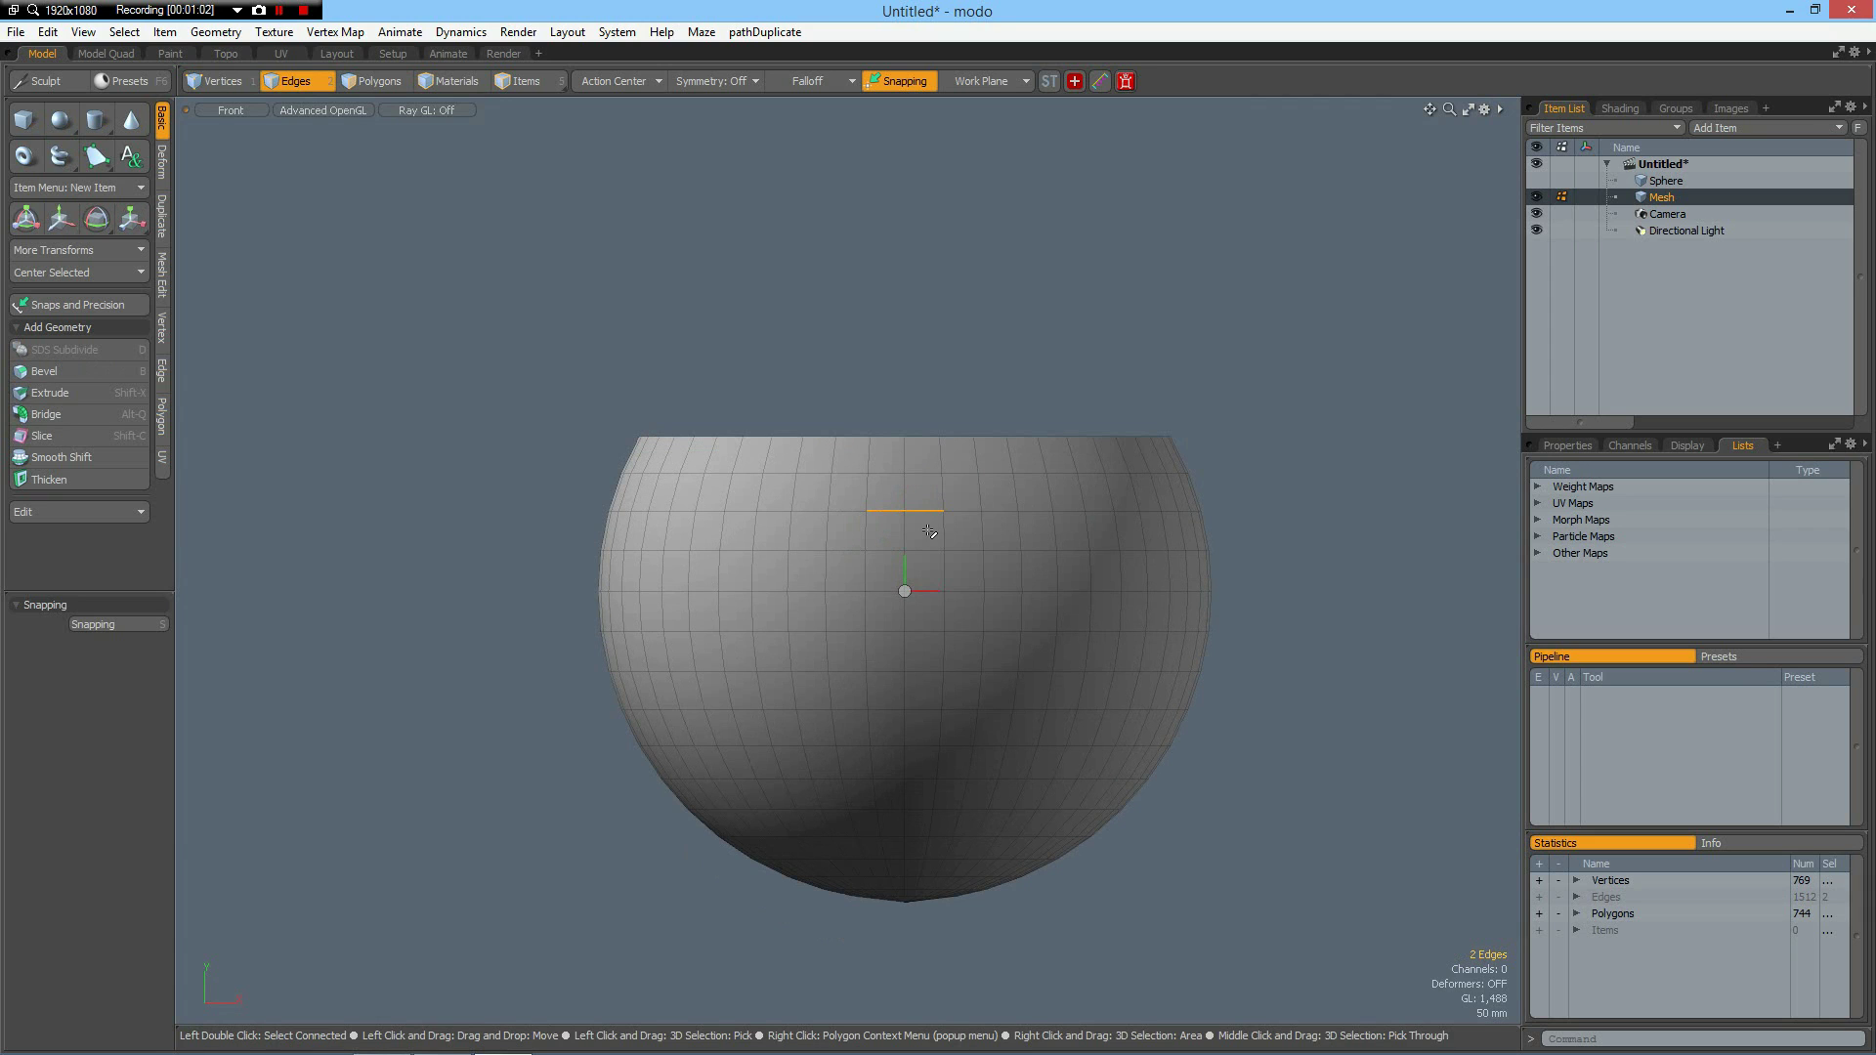
pyautogui.press('y')
pyautogui.moveTo(1019, 510); pyautogui.dragTo(1022, 510)
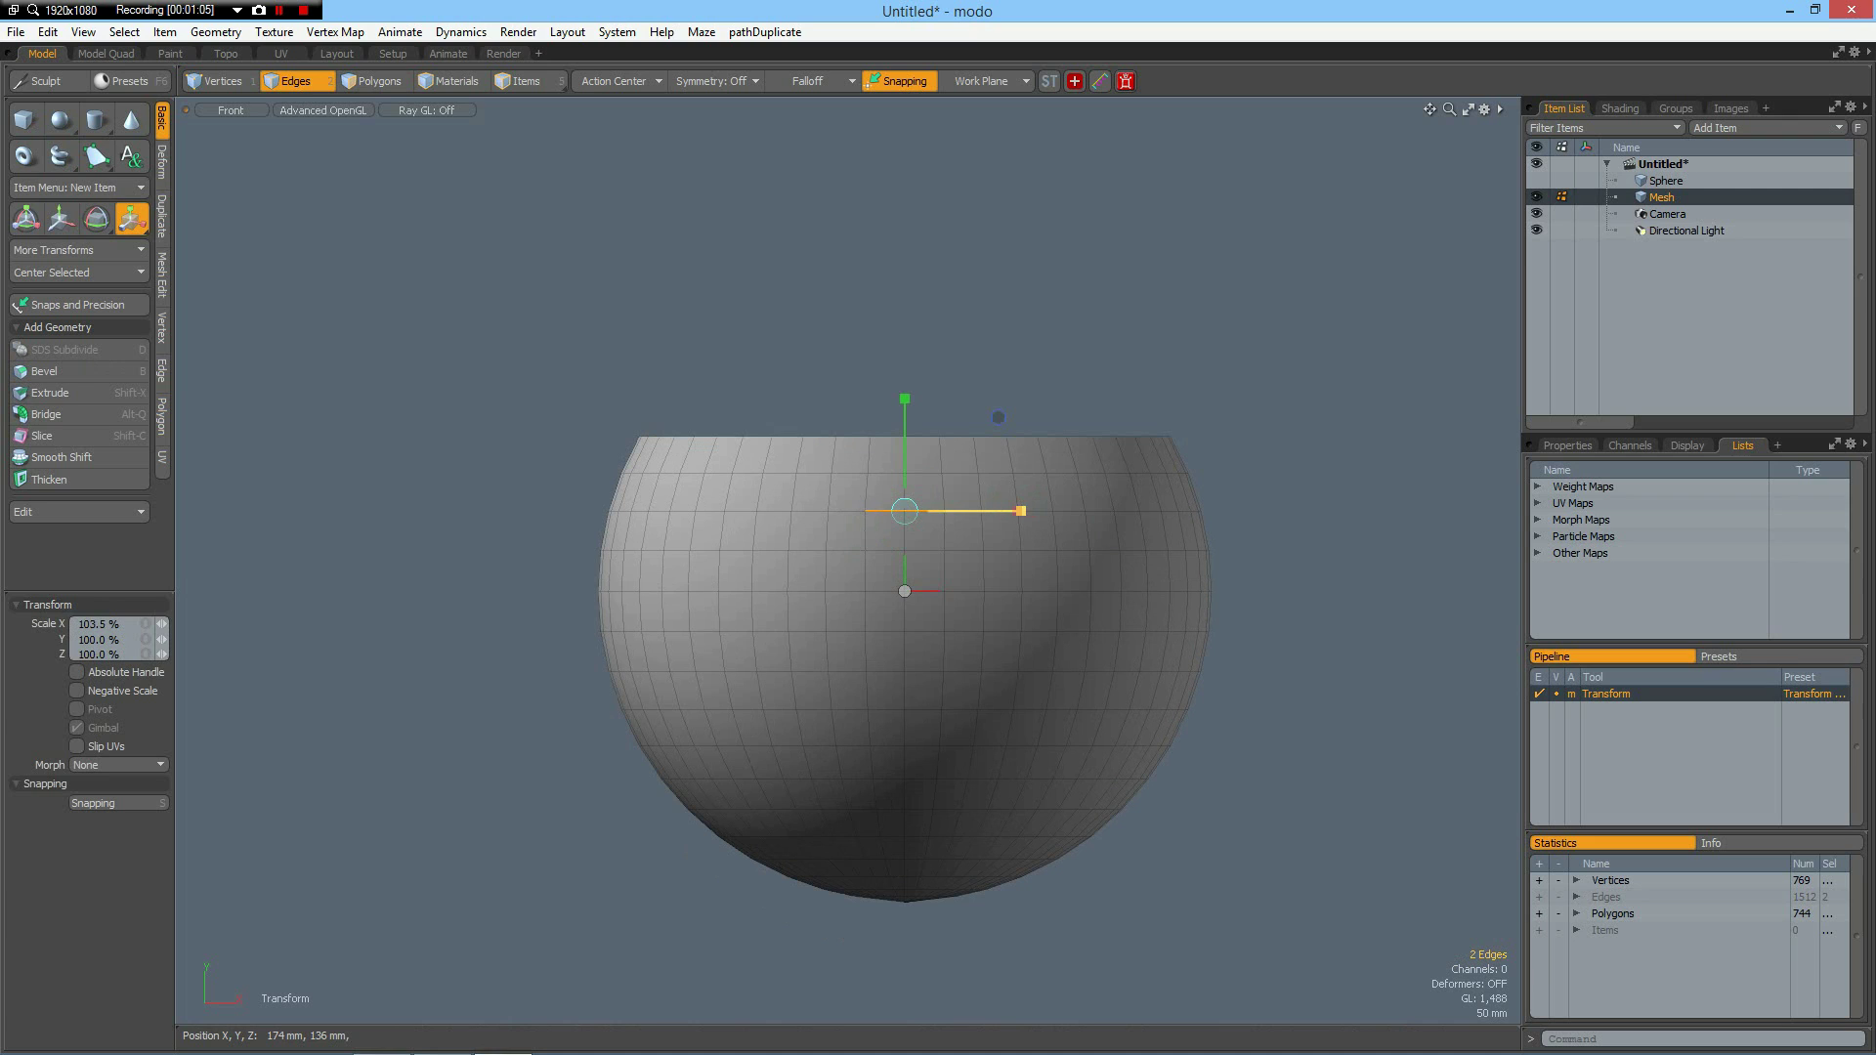
pyautogui.press('space')
# Step: Narrow the two central front edges on the sphere's equator by scaling them to about 55% along X
pyautogui.click(883, 592)
pyautogui.keyDown('shift'); pyautogui.click(926, 594); pyautogui.keyUp('shift')
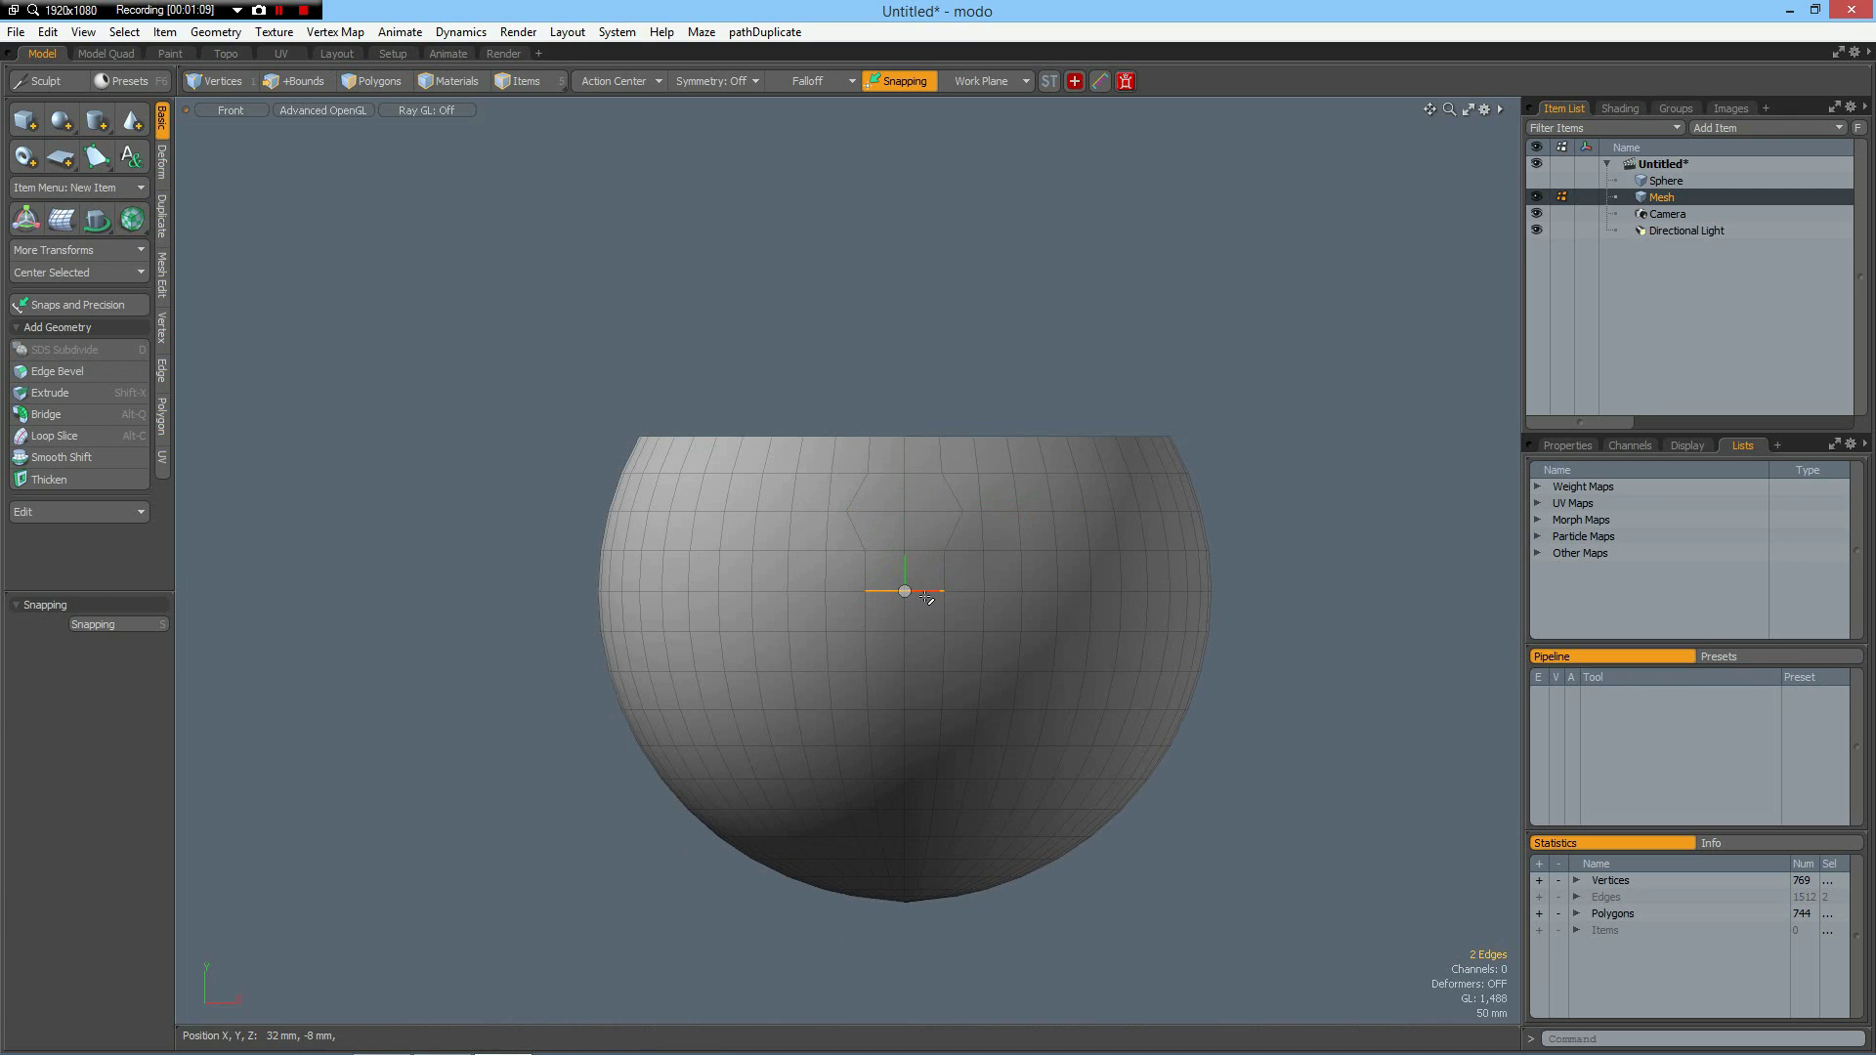
pyautogui.press('y')
pyautogui.moveTo(1019, 592); pyautogui.dragTo(970, 591)
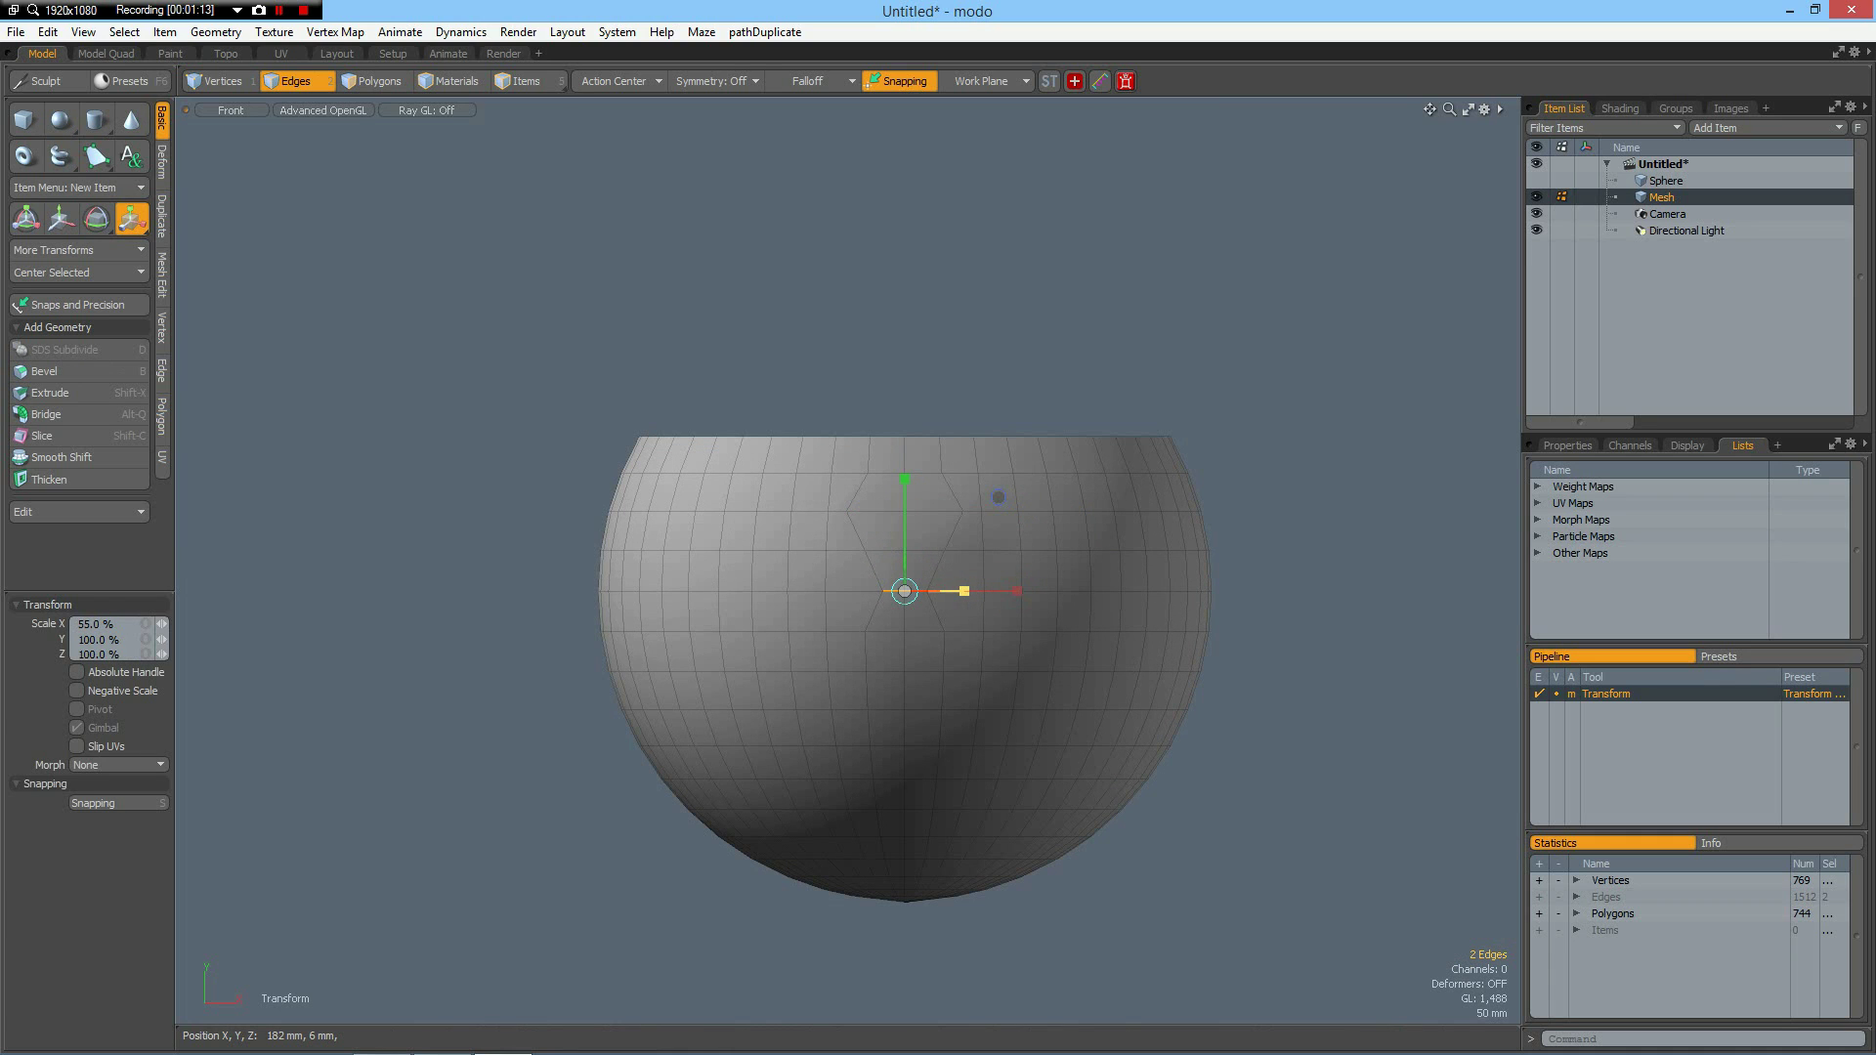
pyautogui.press('space')
# Step: Select the second edge loop below the opening, routing it at the front around the trapezoid's slanted sides and short lower edge
pyautogui.doubleClick(877, 511)
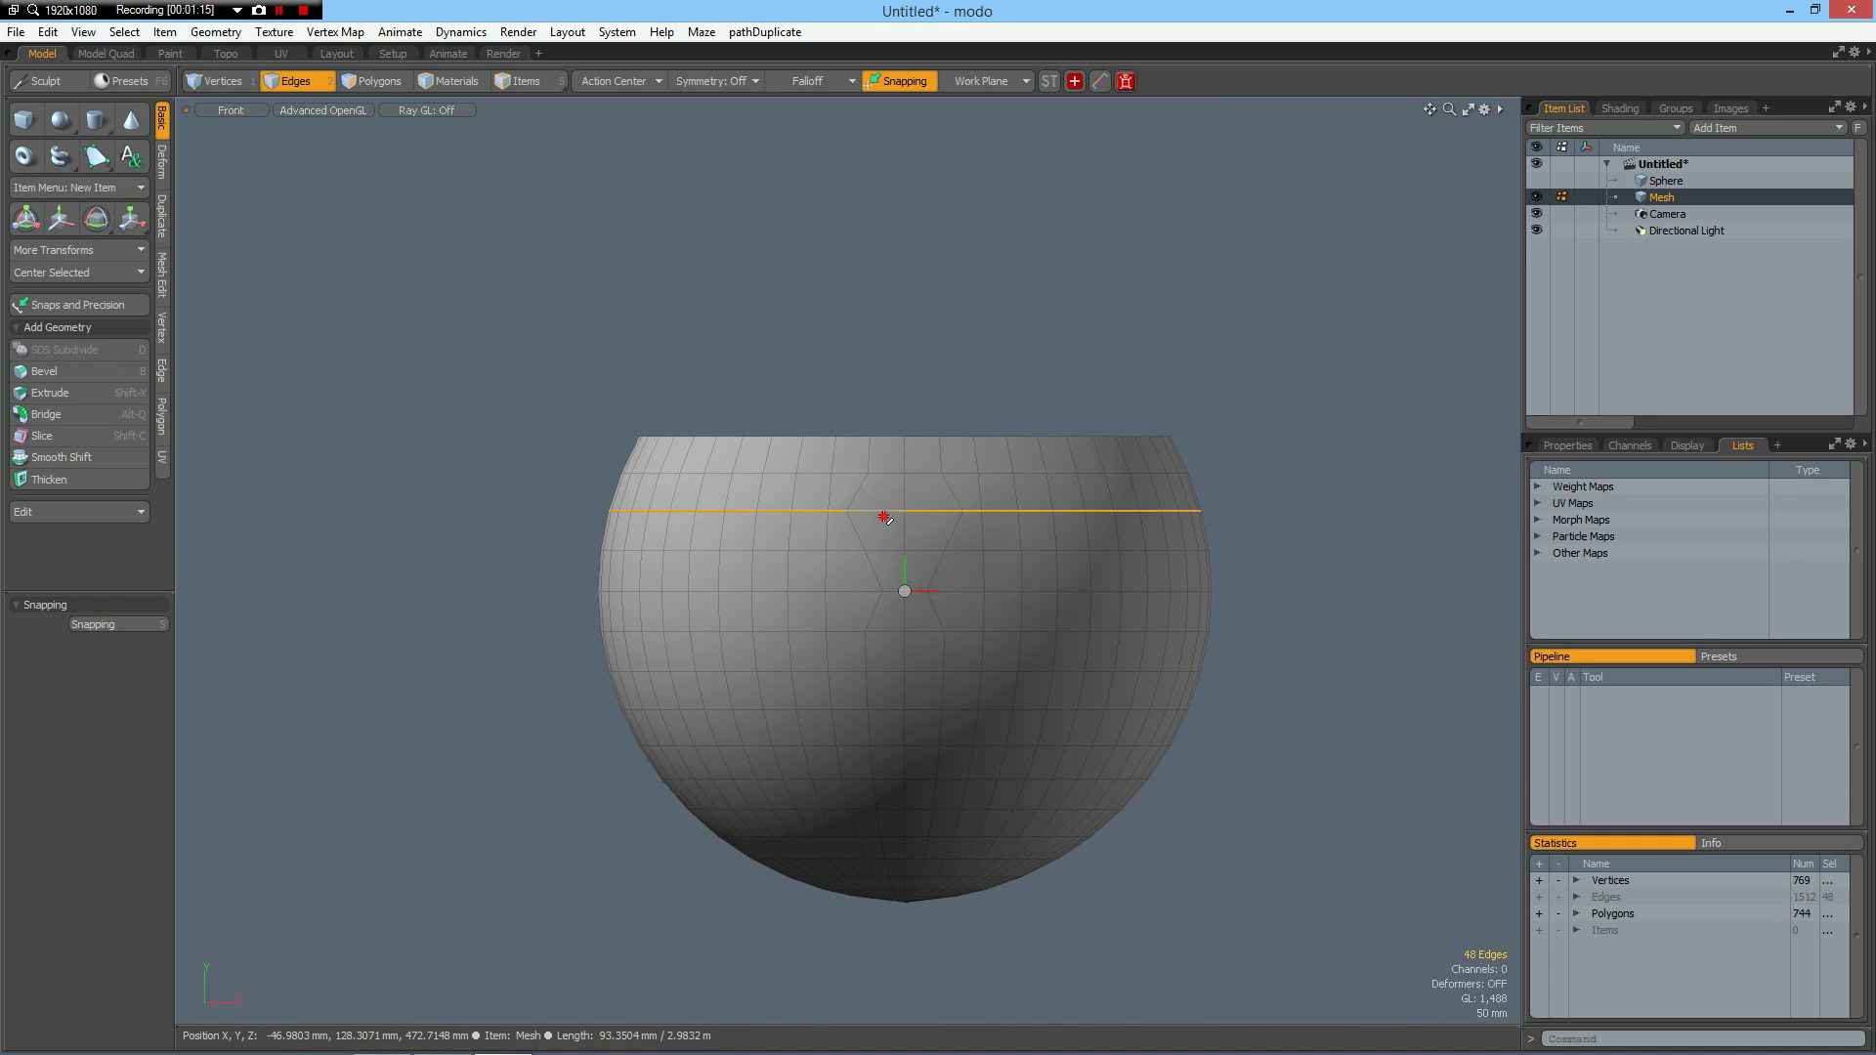
pyautogui.moveTo(855, 524)
pyautogui.keyDown('shift'); pyautogui.mouseDown()
pyautogui.moveTo(889, 599)
pyautogui.moveTo(929, 529)
pyautogui.mouseUp(); pyautogui.keyUp('shift')
pyautogui.scroll(5, 925, 528)
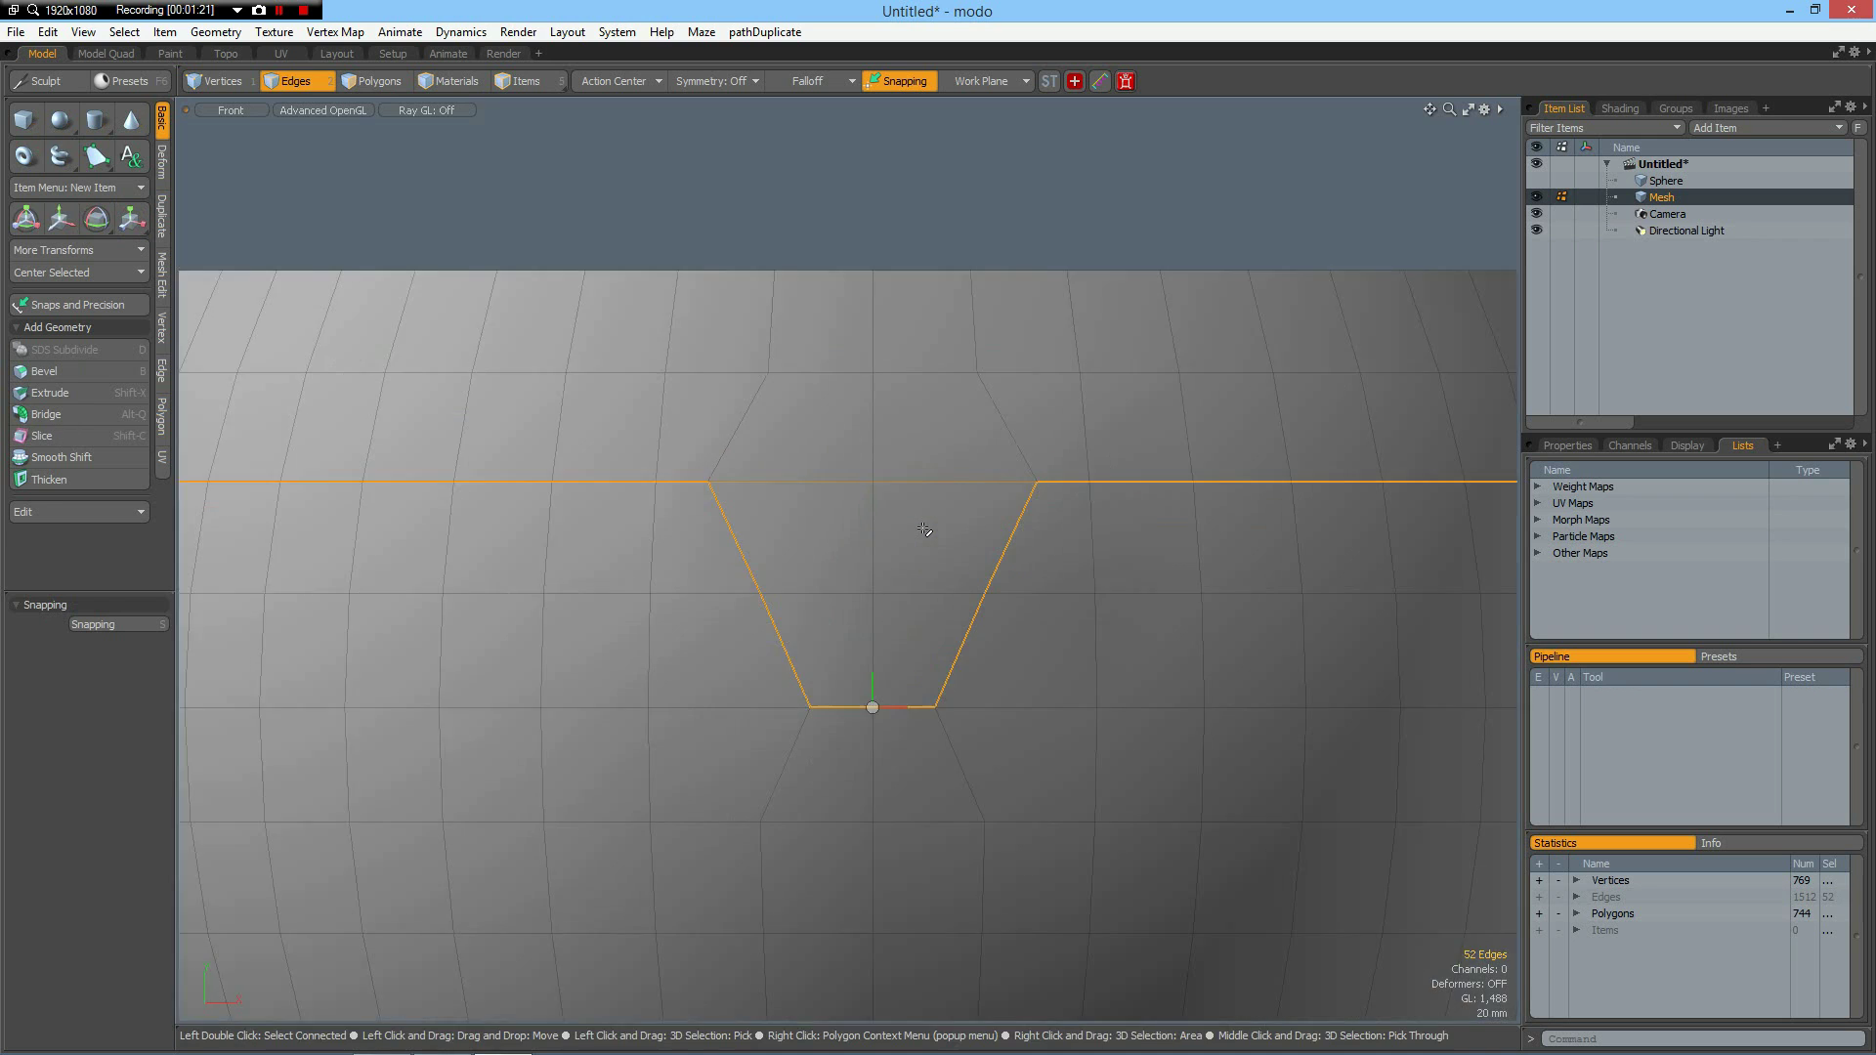
pyautogui.scroll(-3, 924, 529)
# Step: Bevel the selected edge path by 5 mm with a round level of 2
pyautogui.press('b')
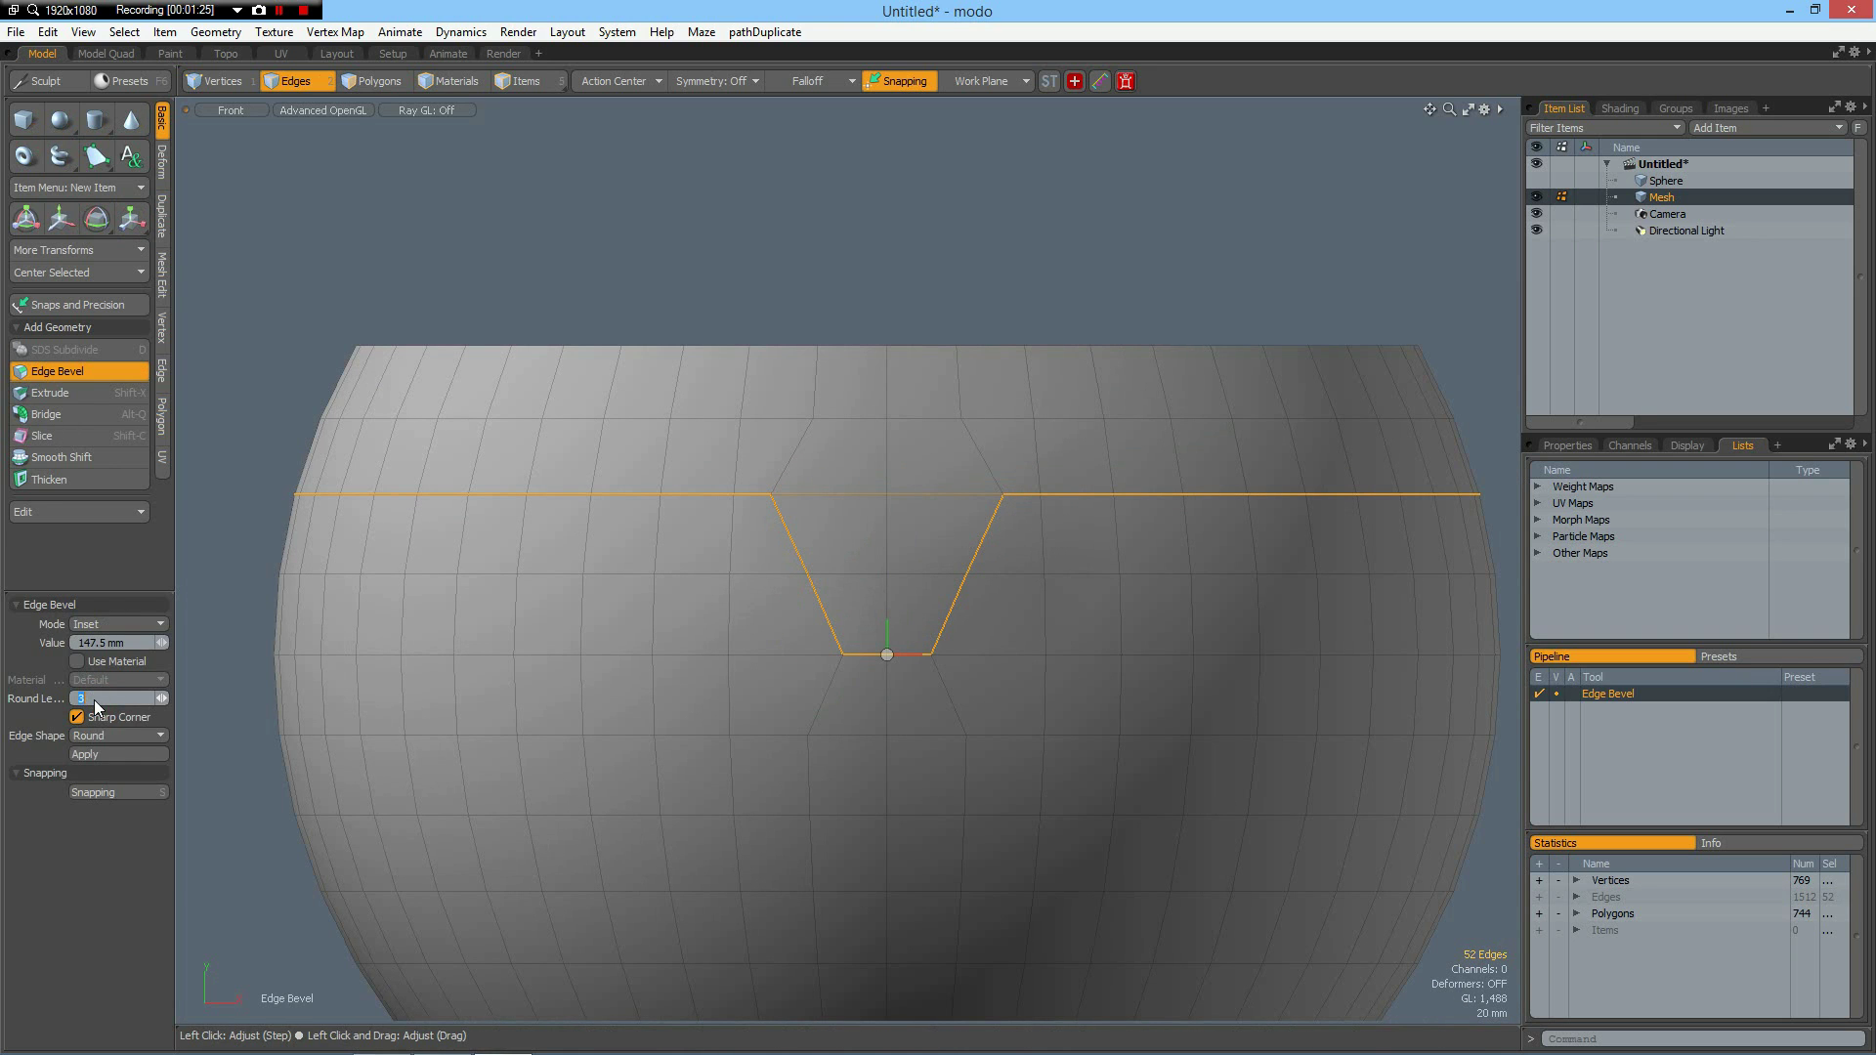
pyautogui.moveTo(787, 589); pyautogui.dragTo(792, 569)
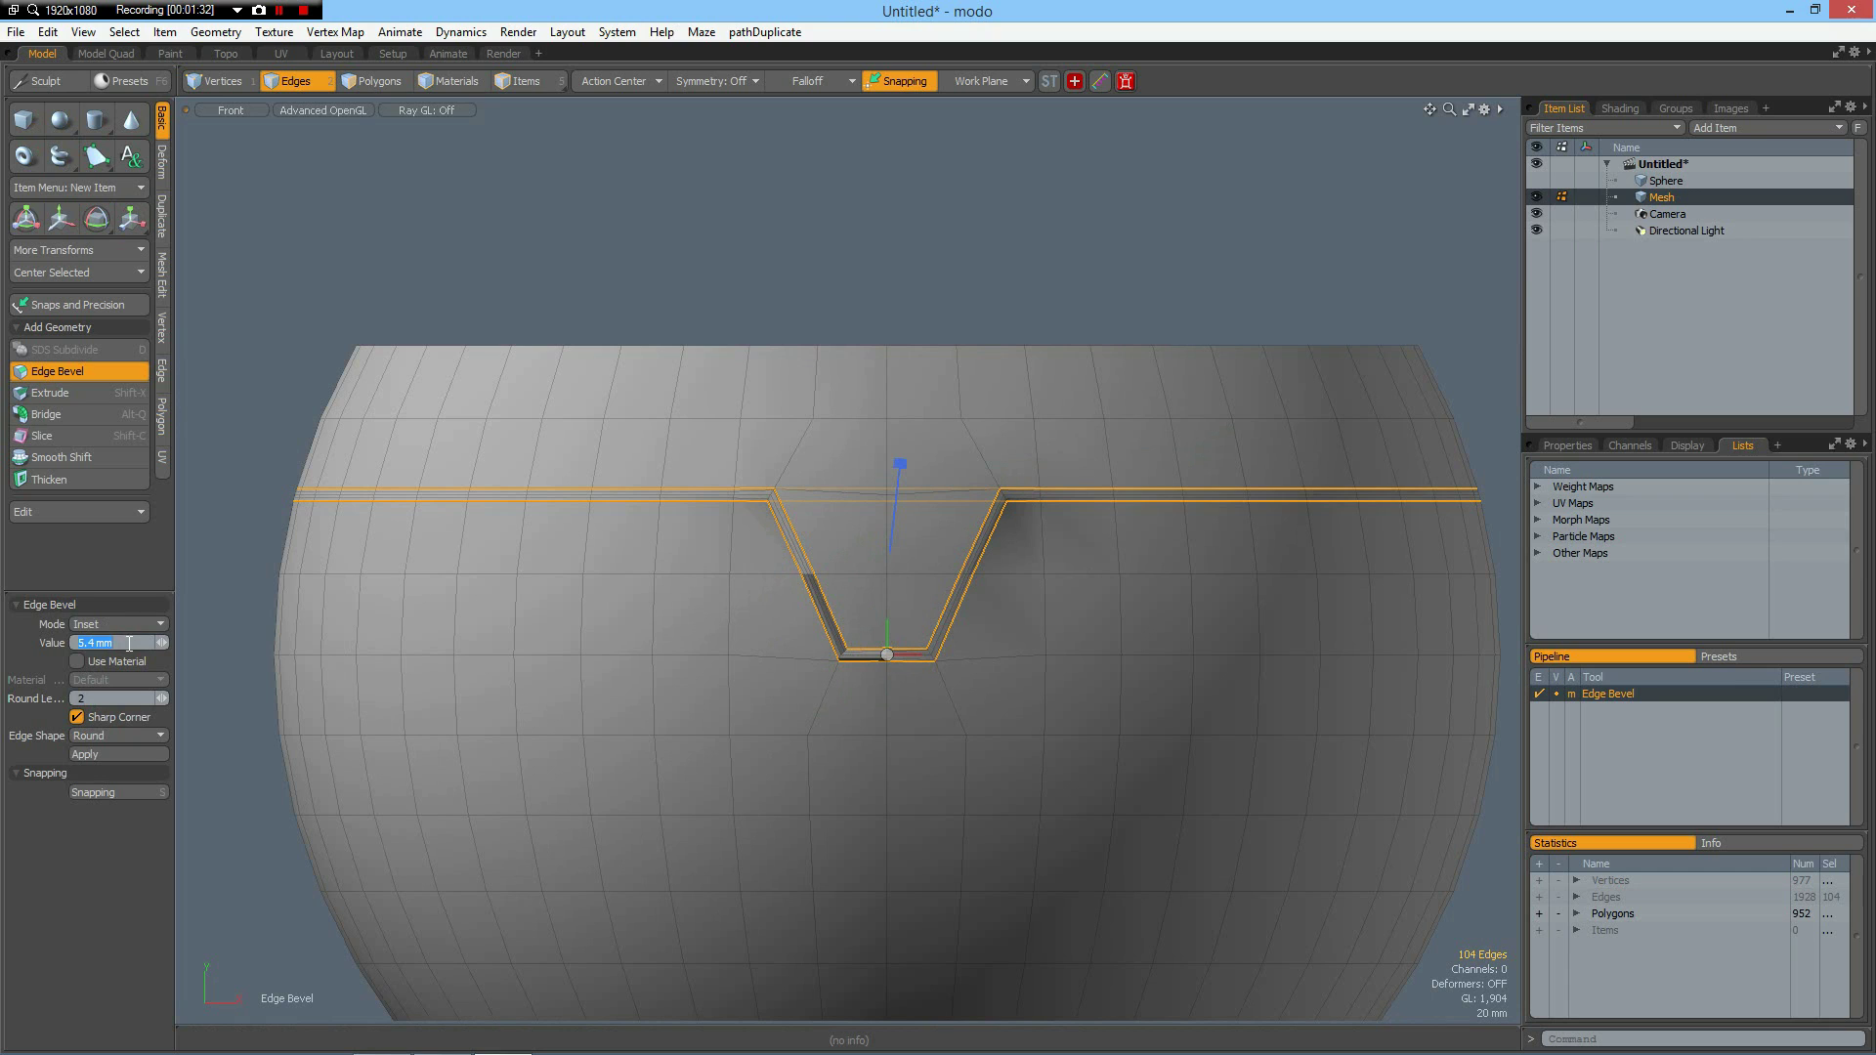
pyautogui.write('5')
pyautogui.press('Return')
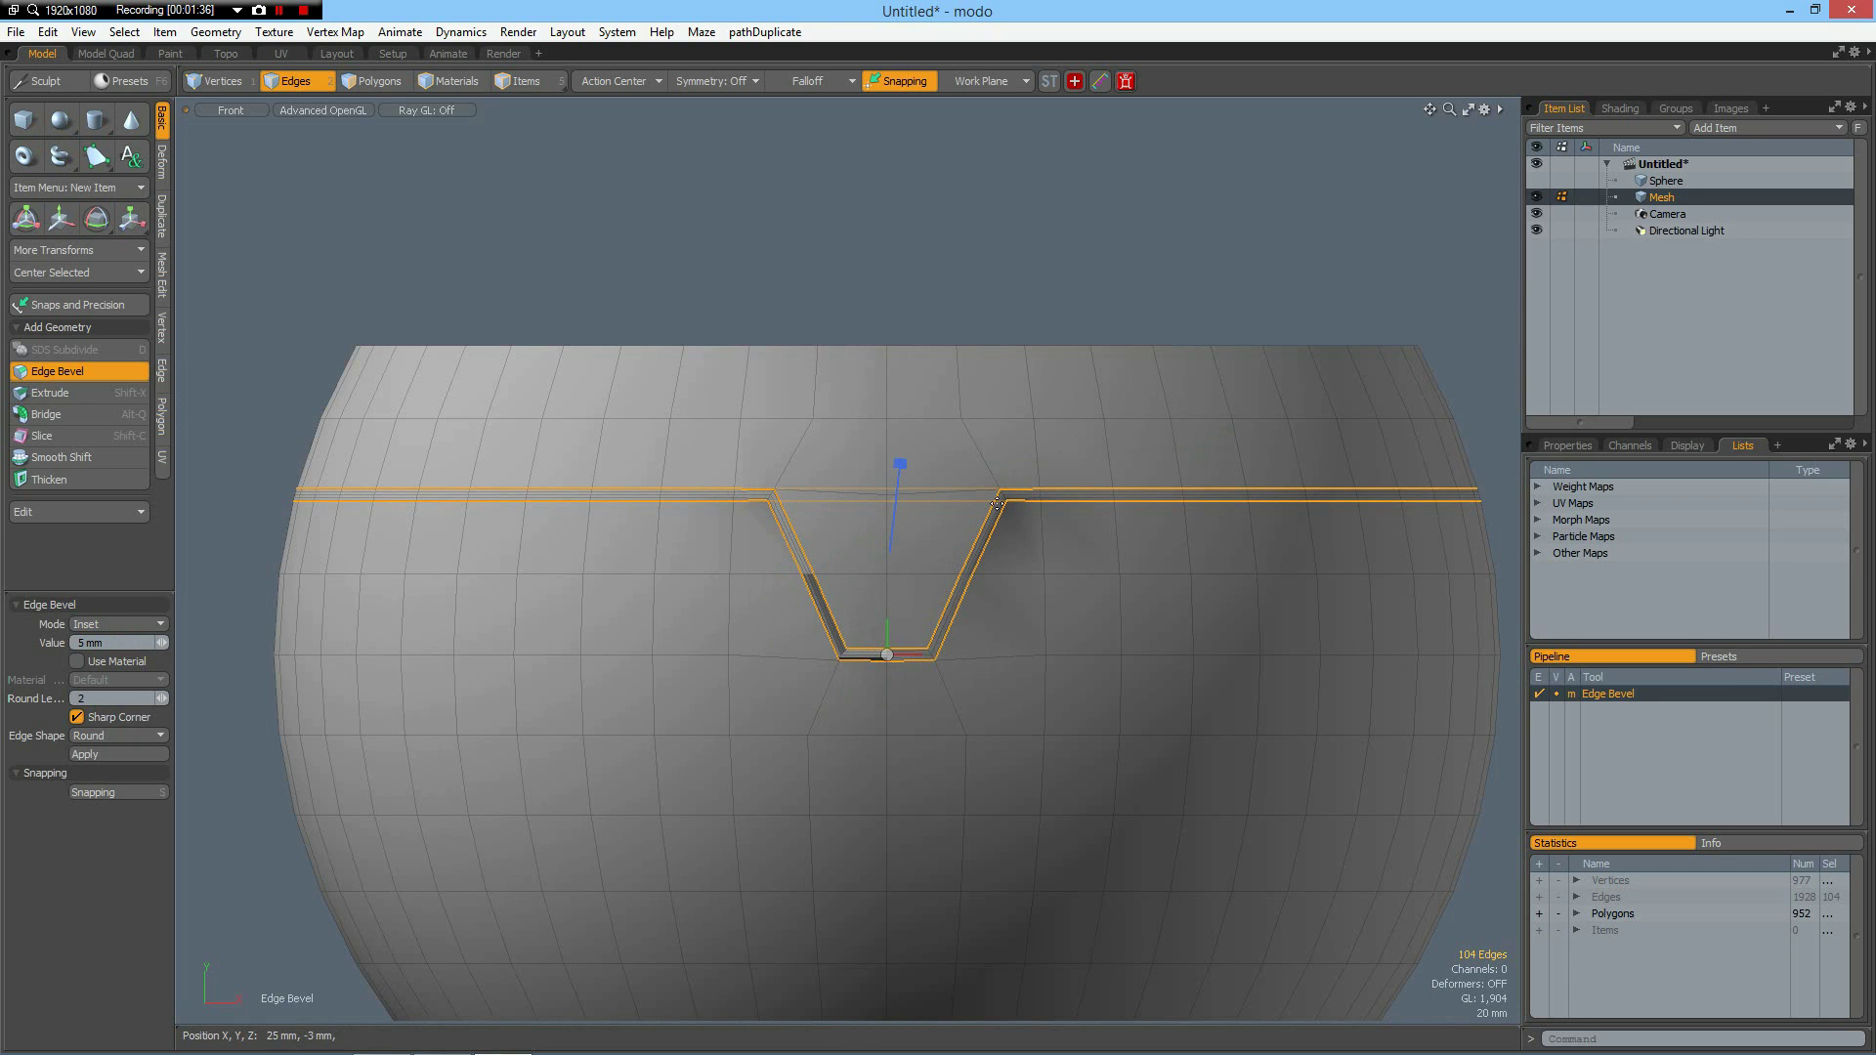
# Step: Align the five bevel vertices at the trapezoid's lower-left corner into a straight, evenly spaced line
pyautogui.hotkey('ctrl', 'space')
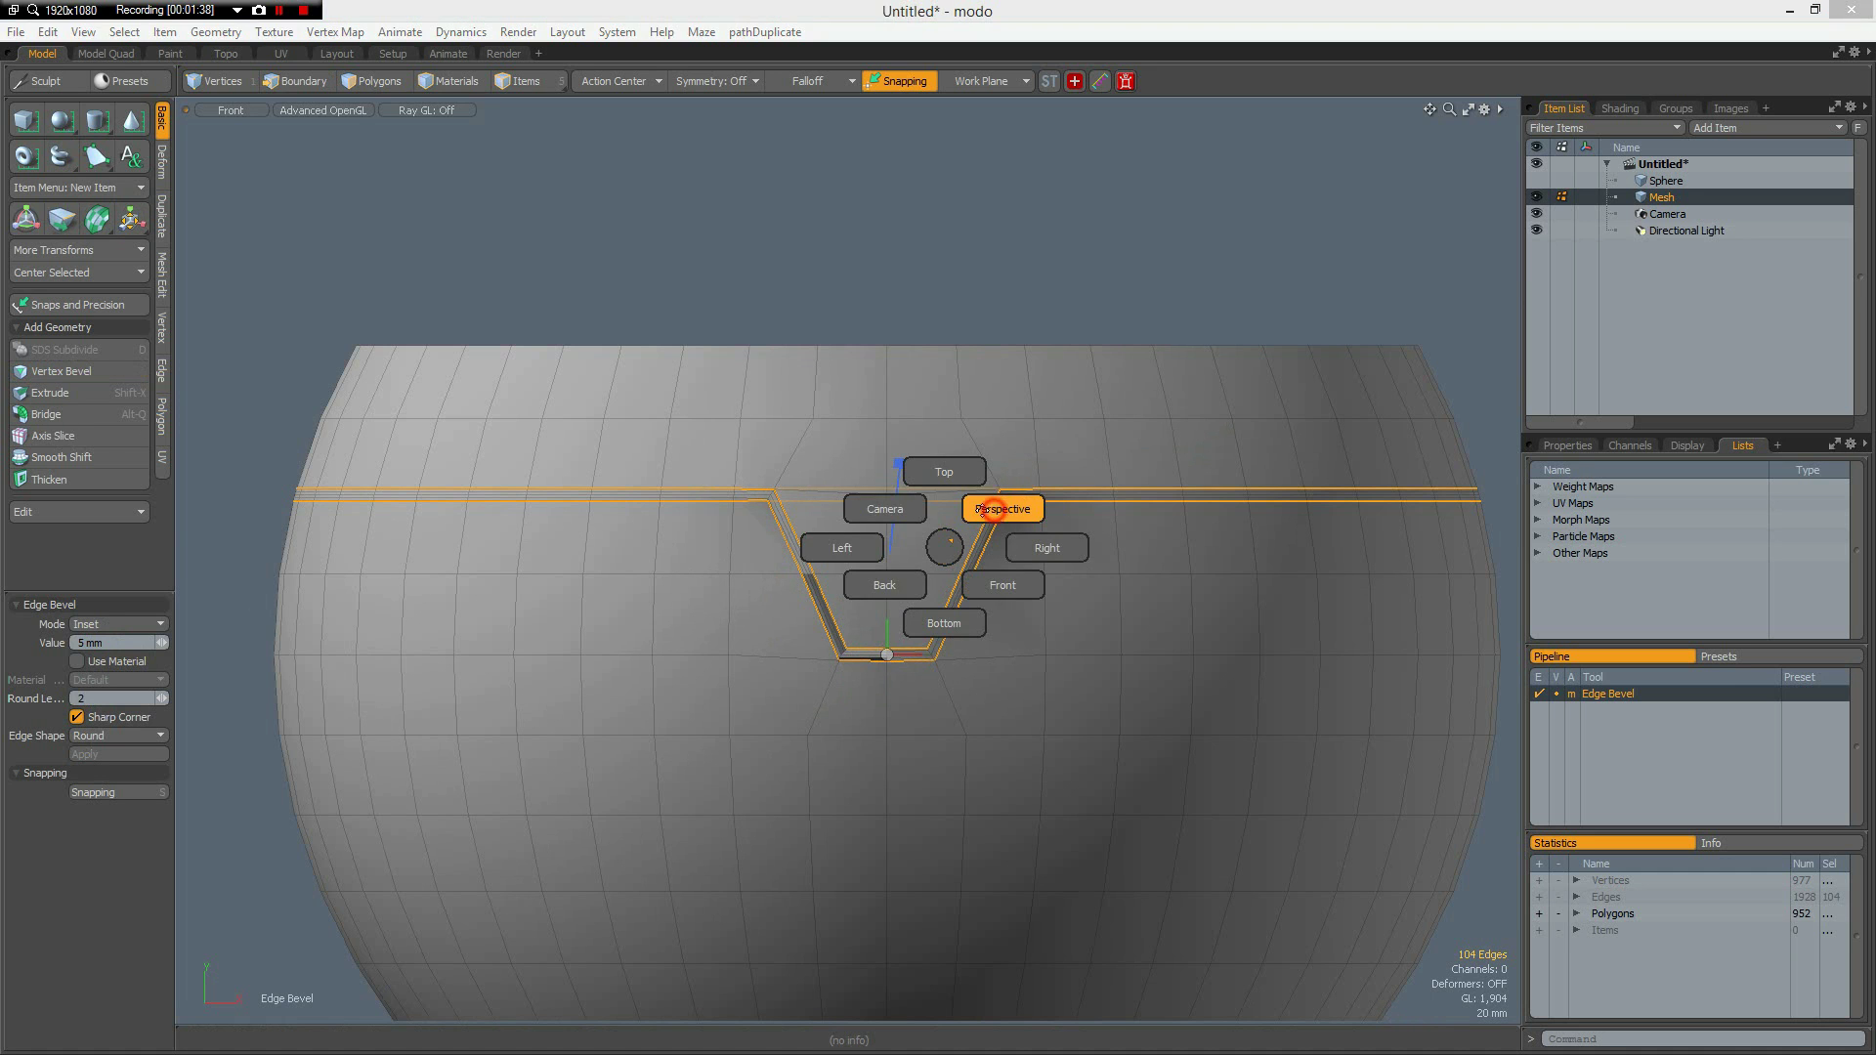
pyautogui.click(997, 510)
pyautogui.keyDown('alt'); pyautogui.moveTo(901, 539); pyautogui.dragTo(866, 607); pyautogui.keyUp('alt')
pyautogui.scroll(5, 734, 693)
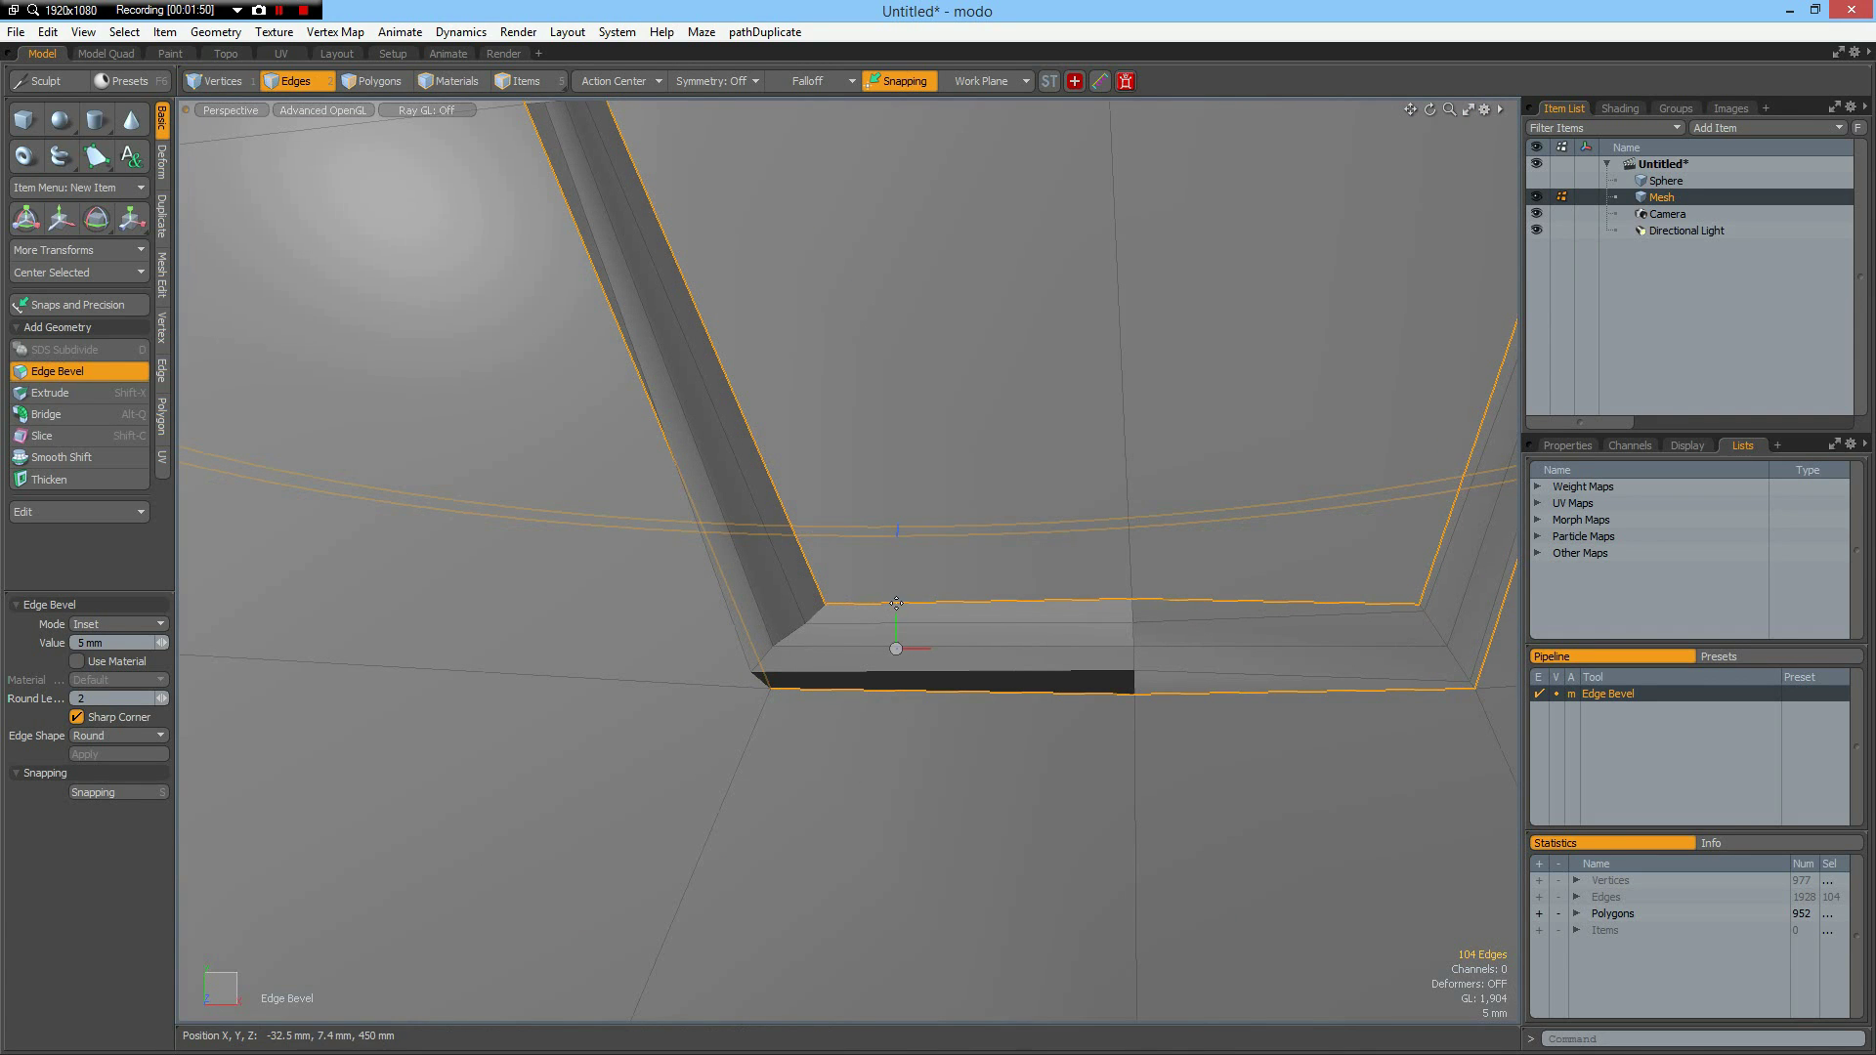
pyautogui.keyDown('alt'); pyautogui.moveTo(791, 659); pyautogui.dragTo(864, 623); pyautogui.keyUp('alt')
pyautogui.press('1')
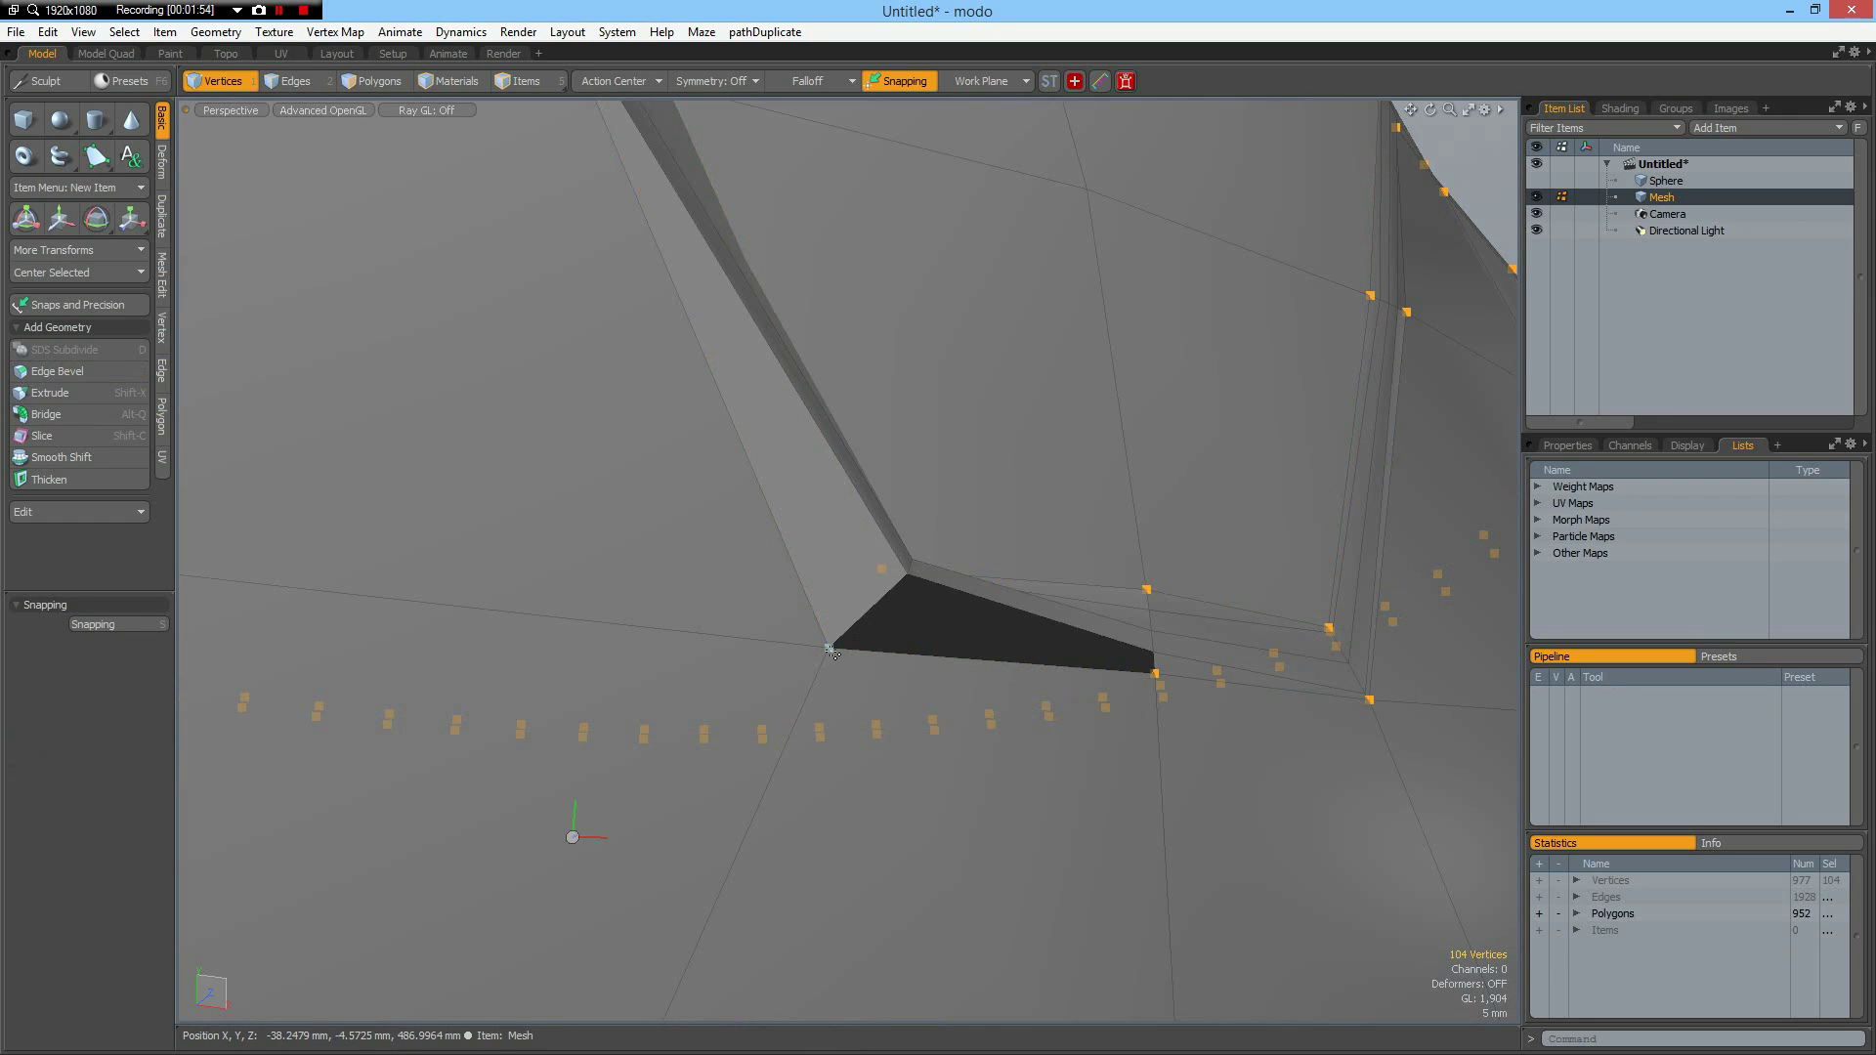
pyautogui.click(829, 648)
pyautogui.keyDown('shift'); pyautogui.click(905, 581); pyautogui.keyUp('shift')
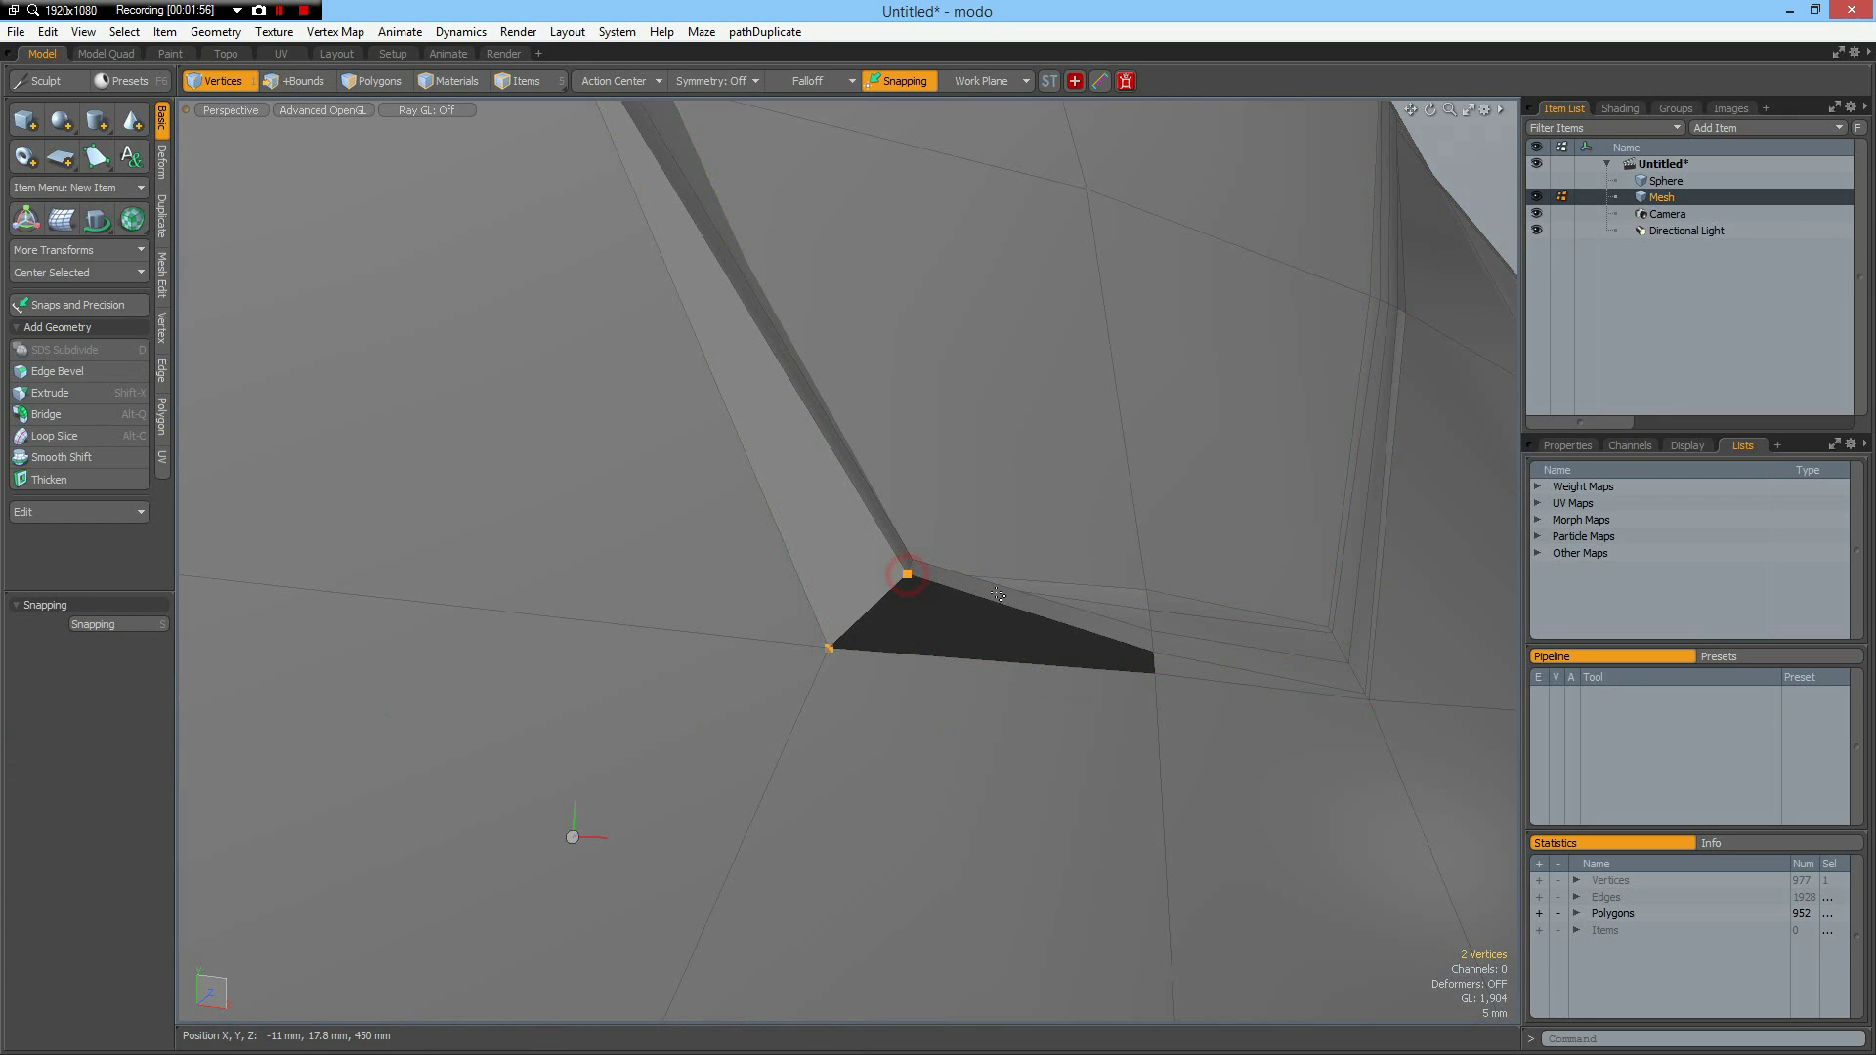
pyautogui.keyDown('alt'); pyautogui.moveTo(964, 578); pyautogui.dragTo(948, 620); pyautogui.keyUp('alt')
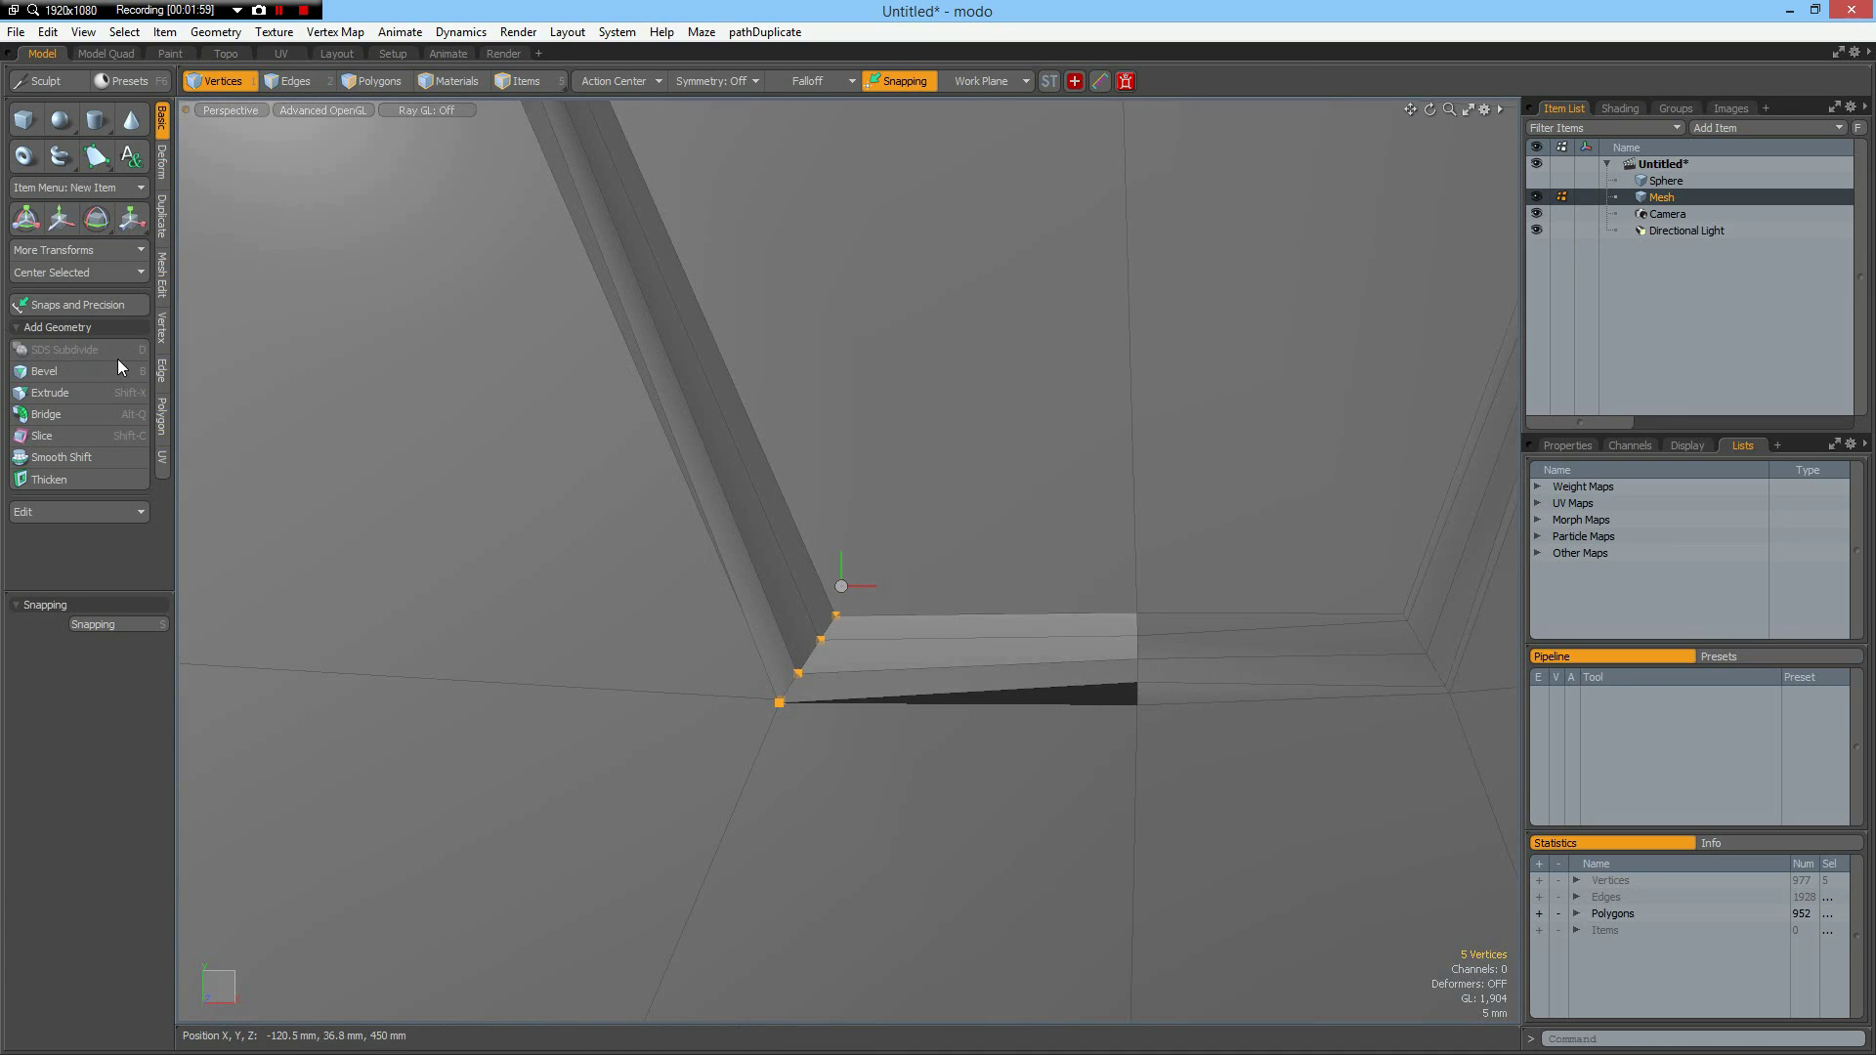
pyautogui.click(162, 328)
pyautogui.click(55, 360)
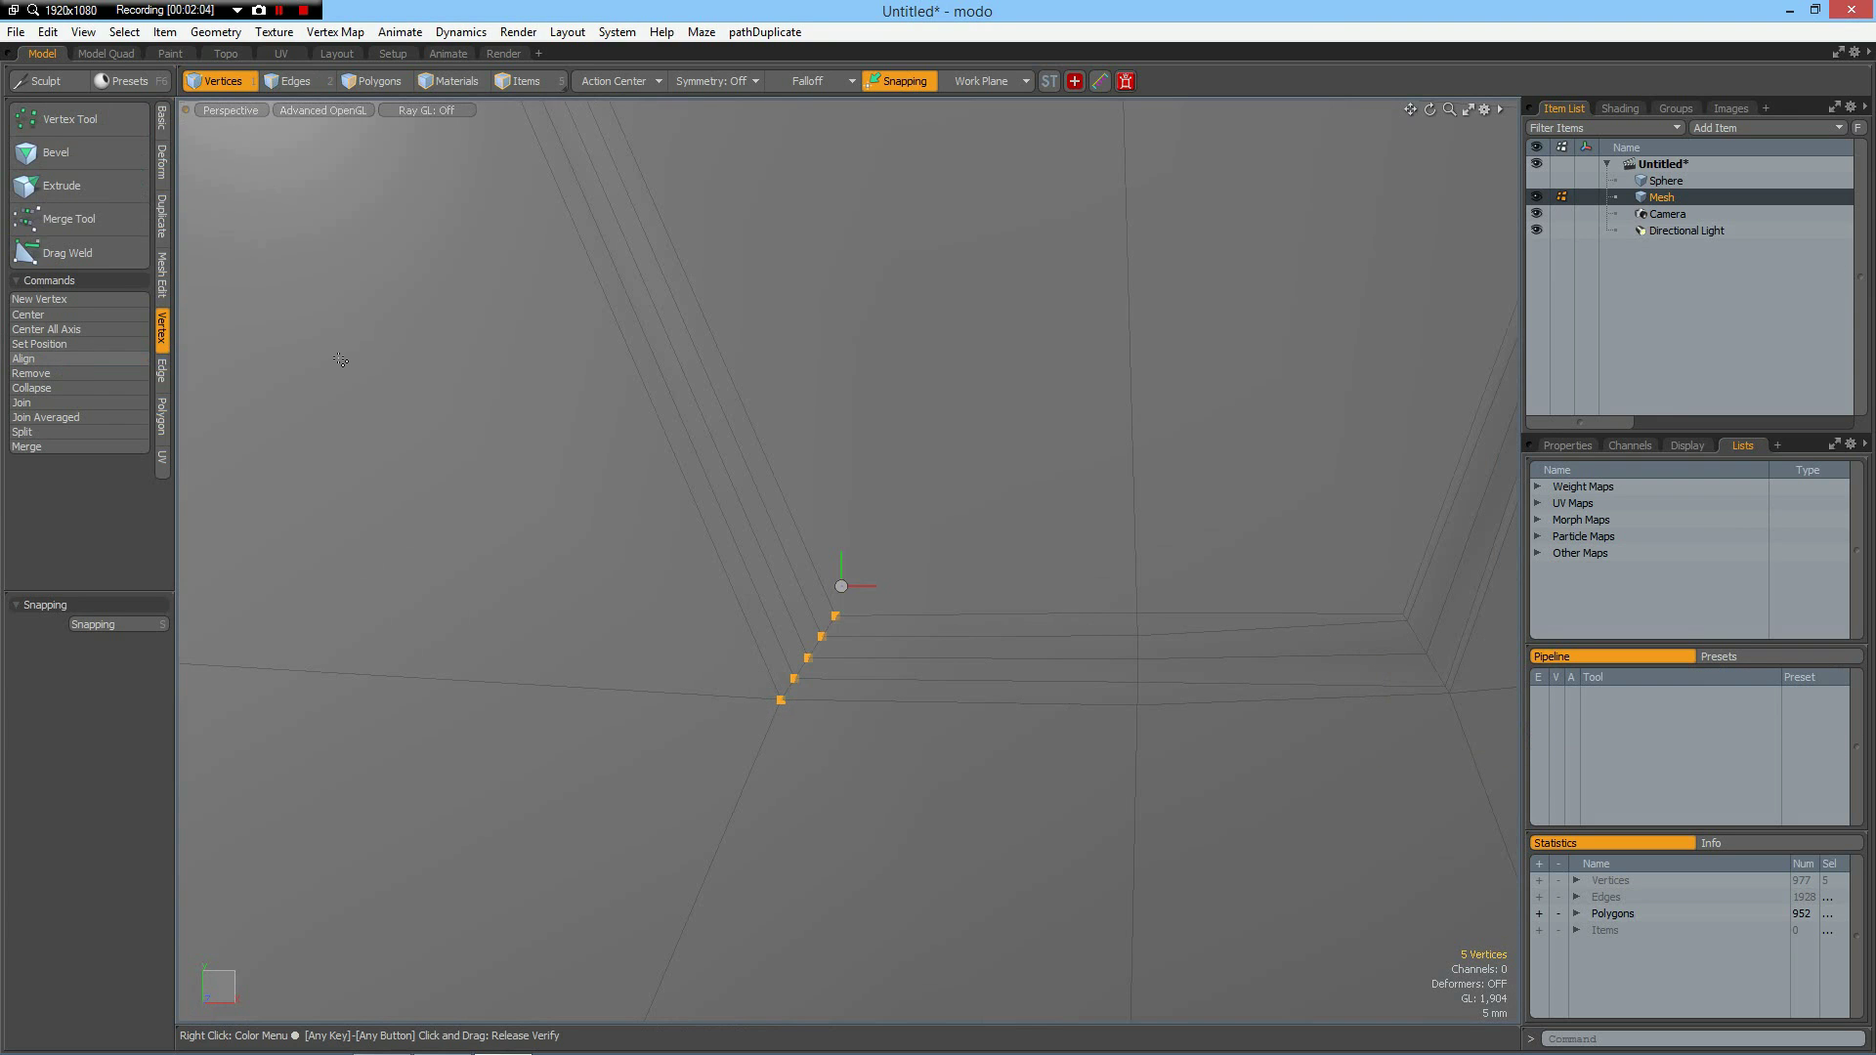
# Step: Align the five bevel vertices at the trapezoid's upper-left corner with uniform spacing
pyautogui.scroll(-4, 372, 278)
pyautogui.keyDown('alt'); pyautogui.keyDown('shift'); pyautogui.moveTo(473, 365); pyautogui.dragTo(860, 757); pyautogui.keyUp('shift'); pyautogui.keyUp('alt')
pyautogui.scroll(5, 797, 521)
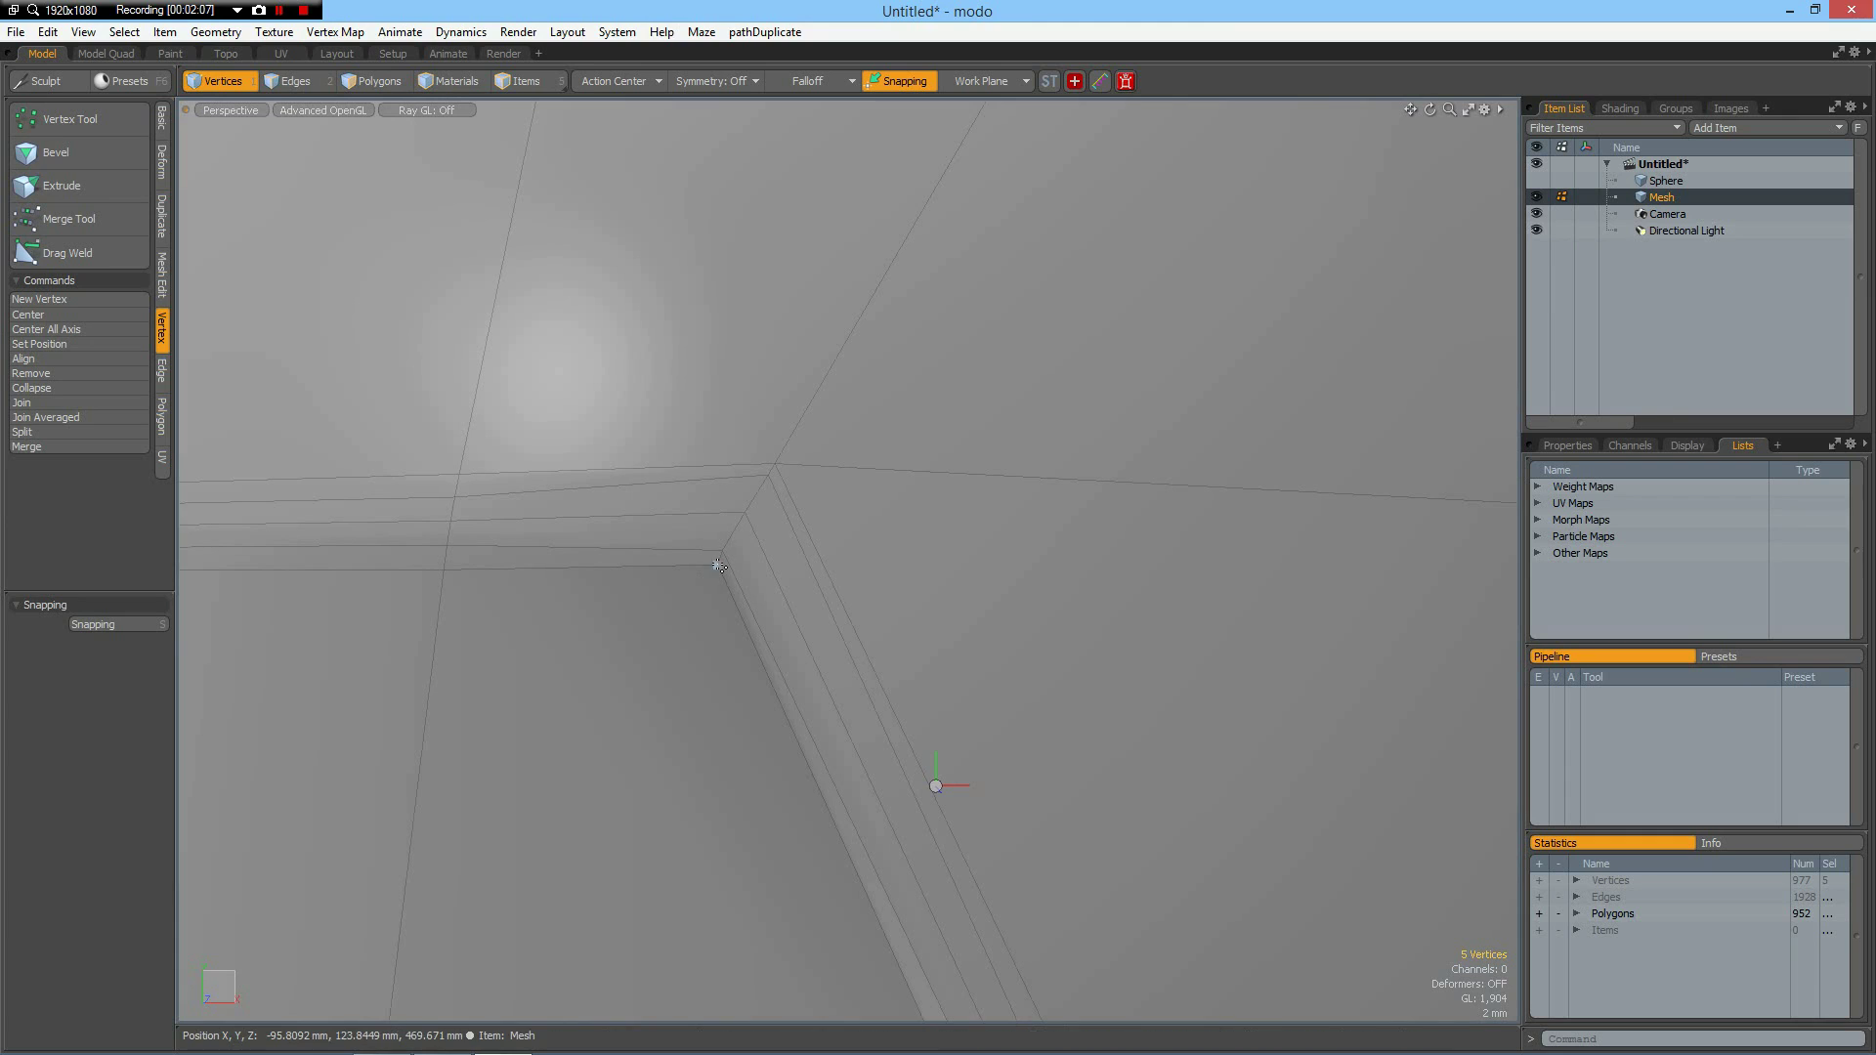
pyautogui.click(718, 565)
pyautogui.keyDown('shift'); pyautogui.click(721, 551); pyautogui.keyUp('shift')
pyautogui.press('Up')
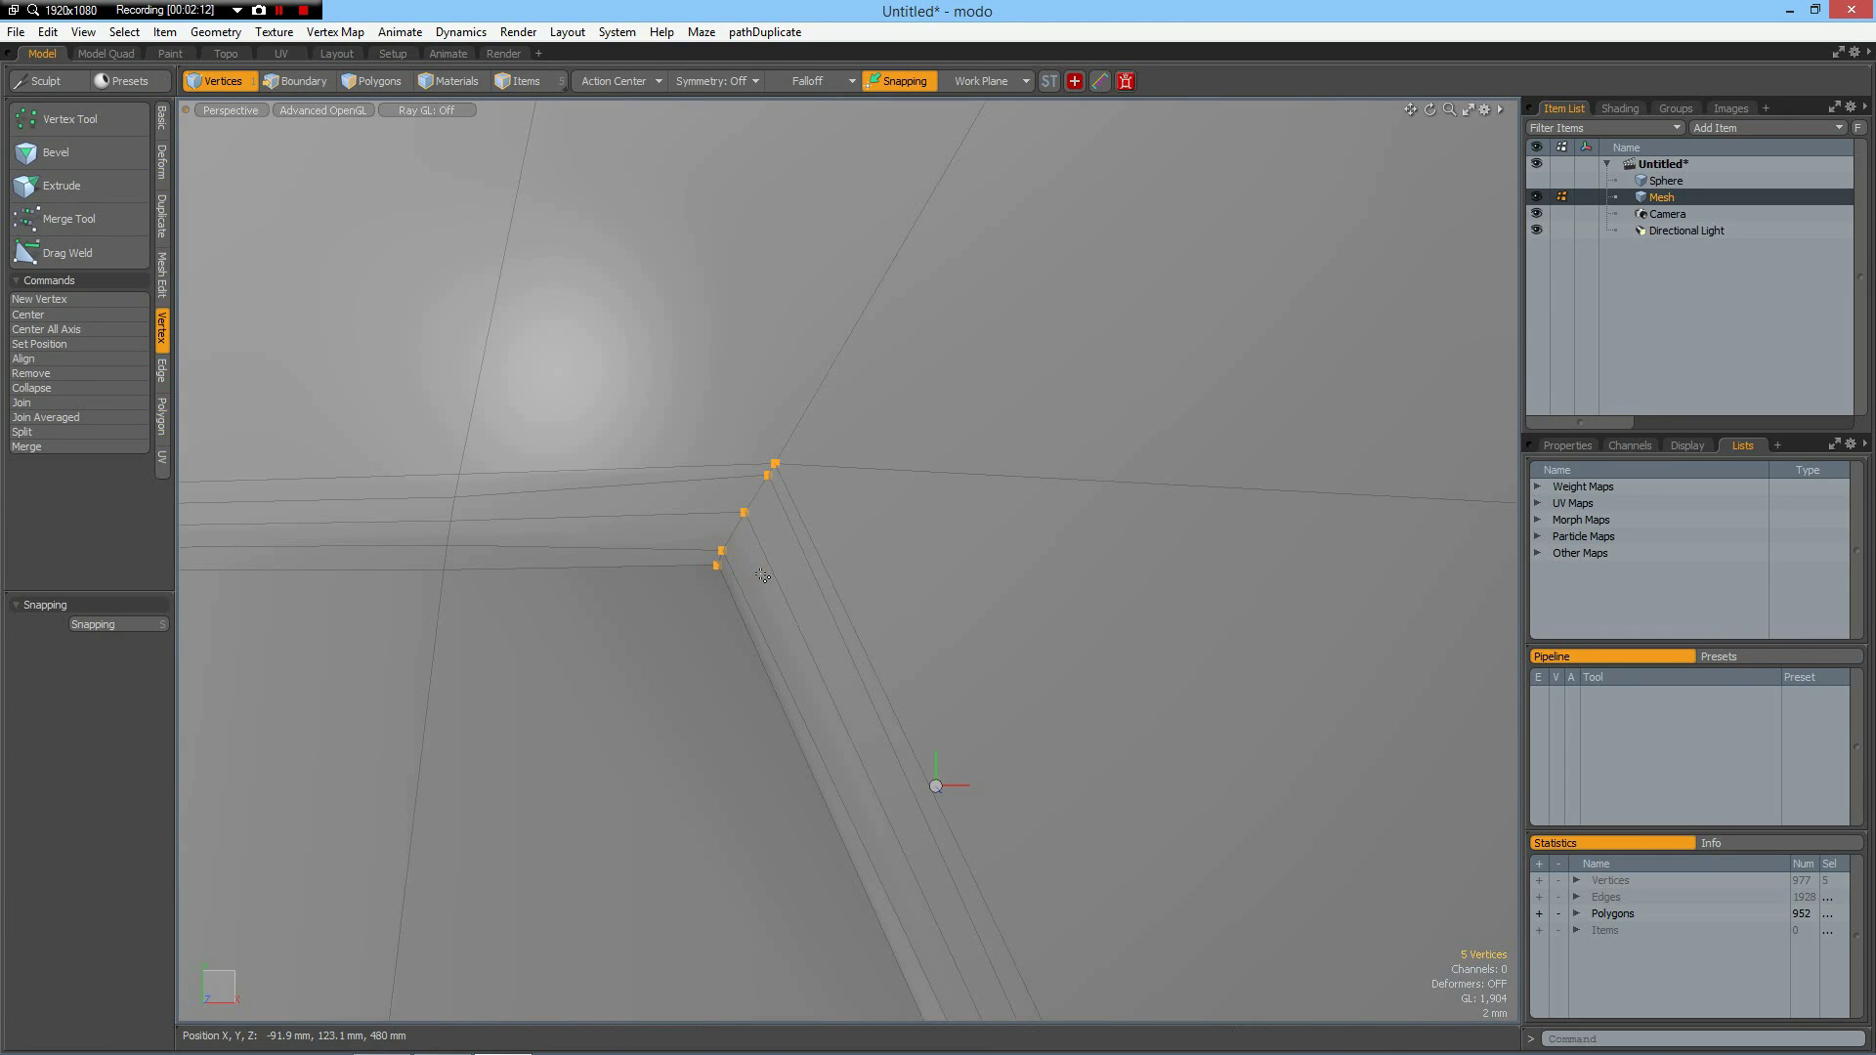
pyautogui.press('Return')
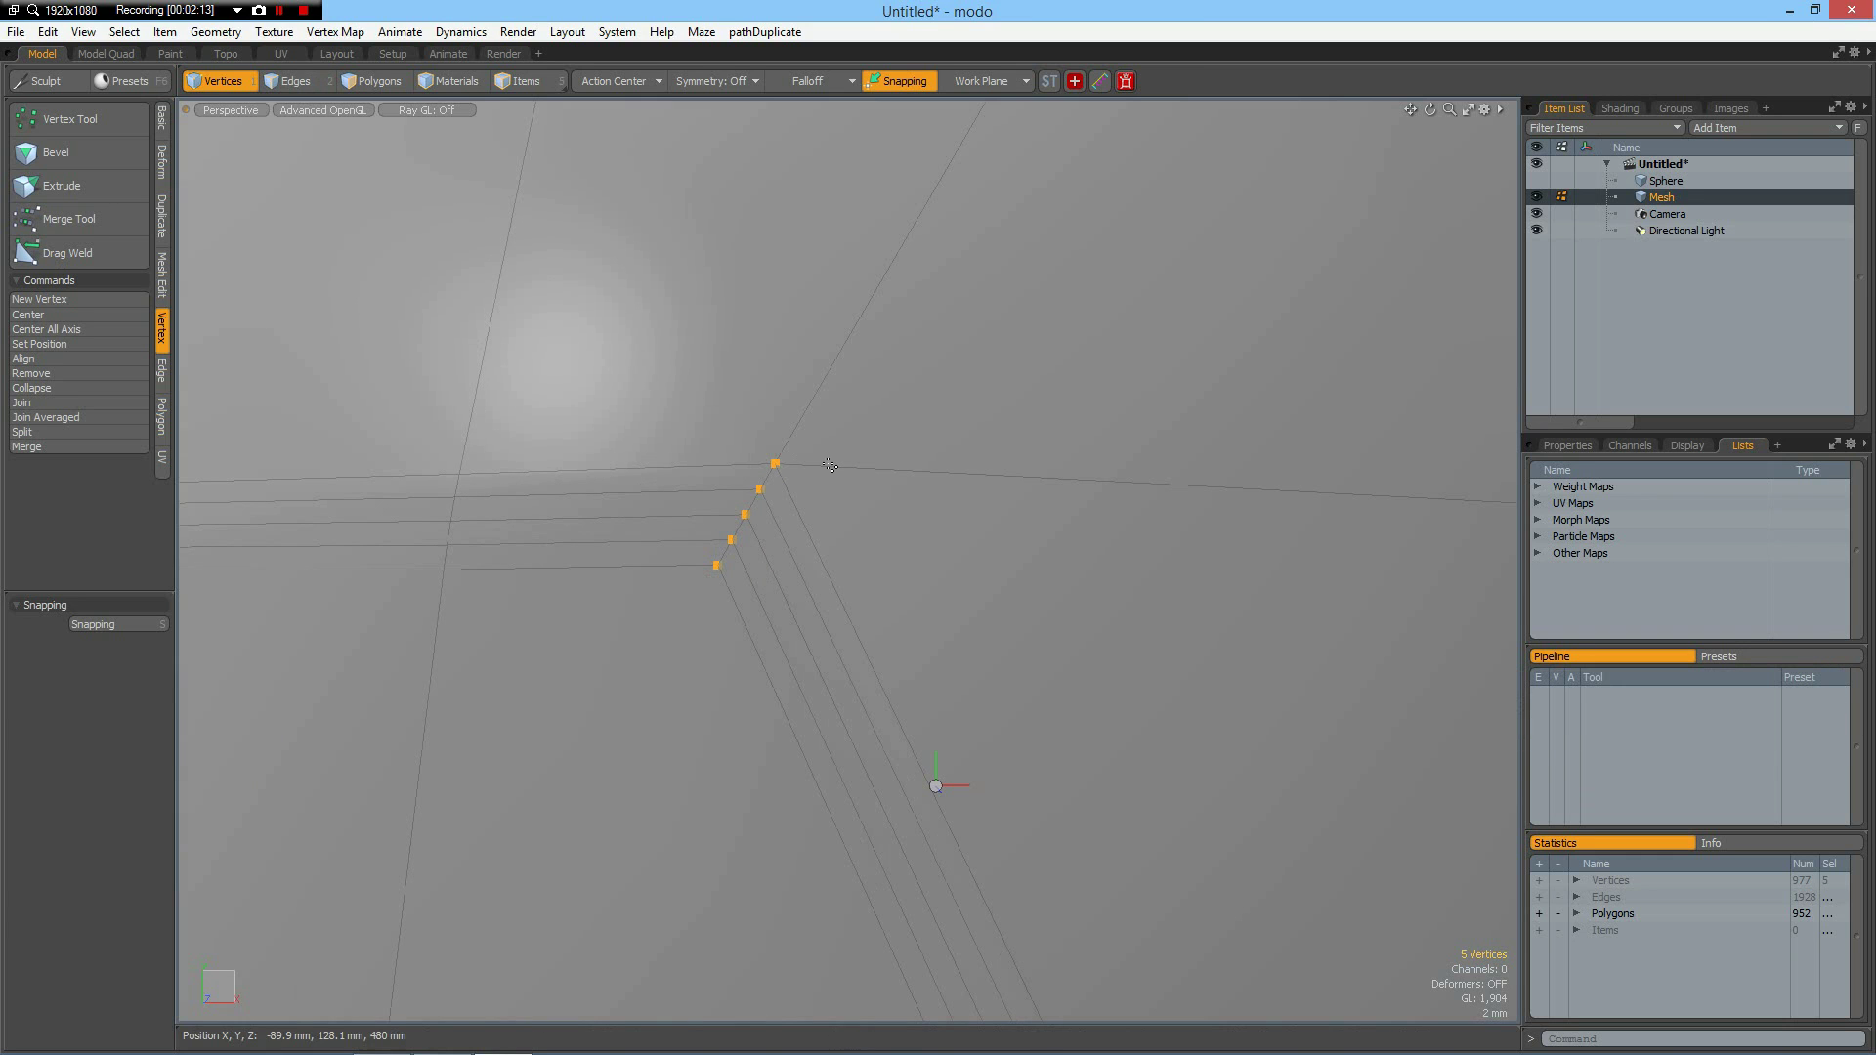
# Step: Align the five bevel vertices at the trapezoid's lower-right corner with uniform spacing
pyautogui.scroll(-5, 762, 576)
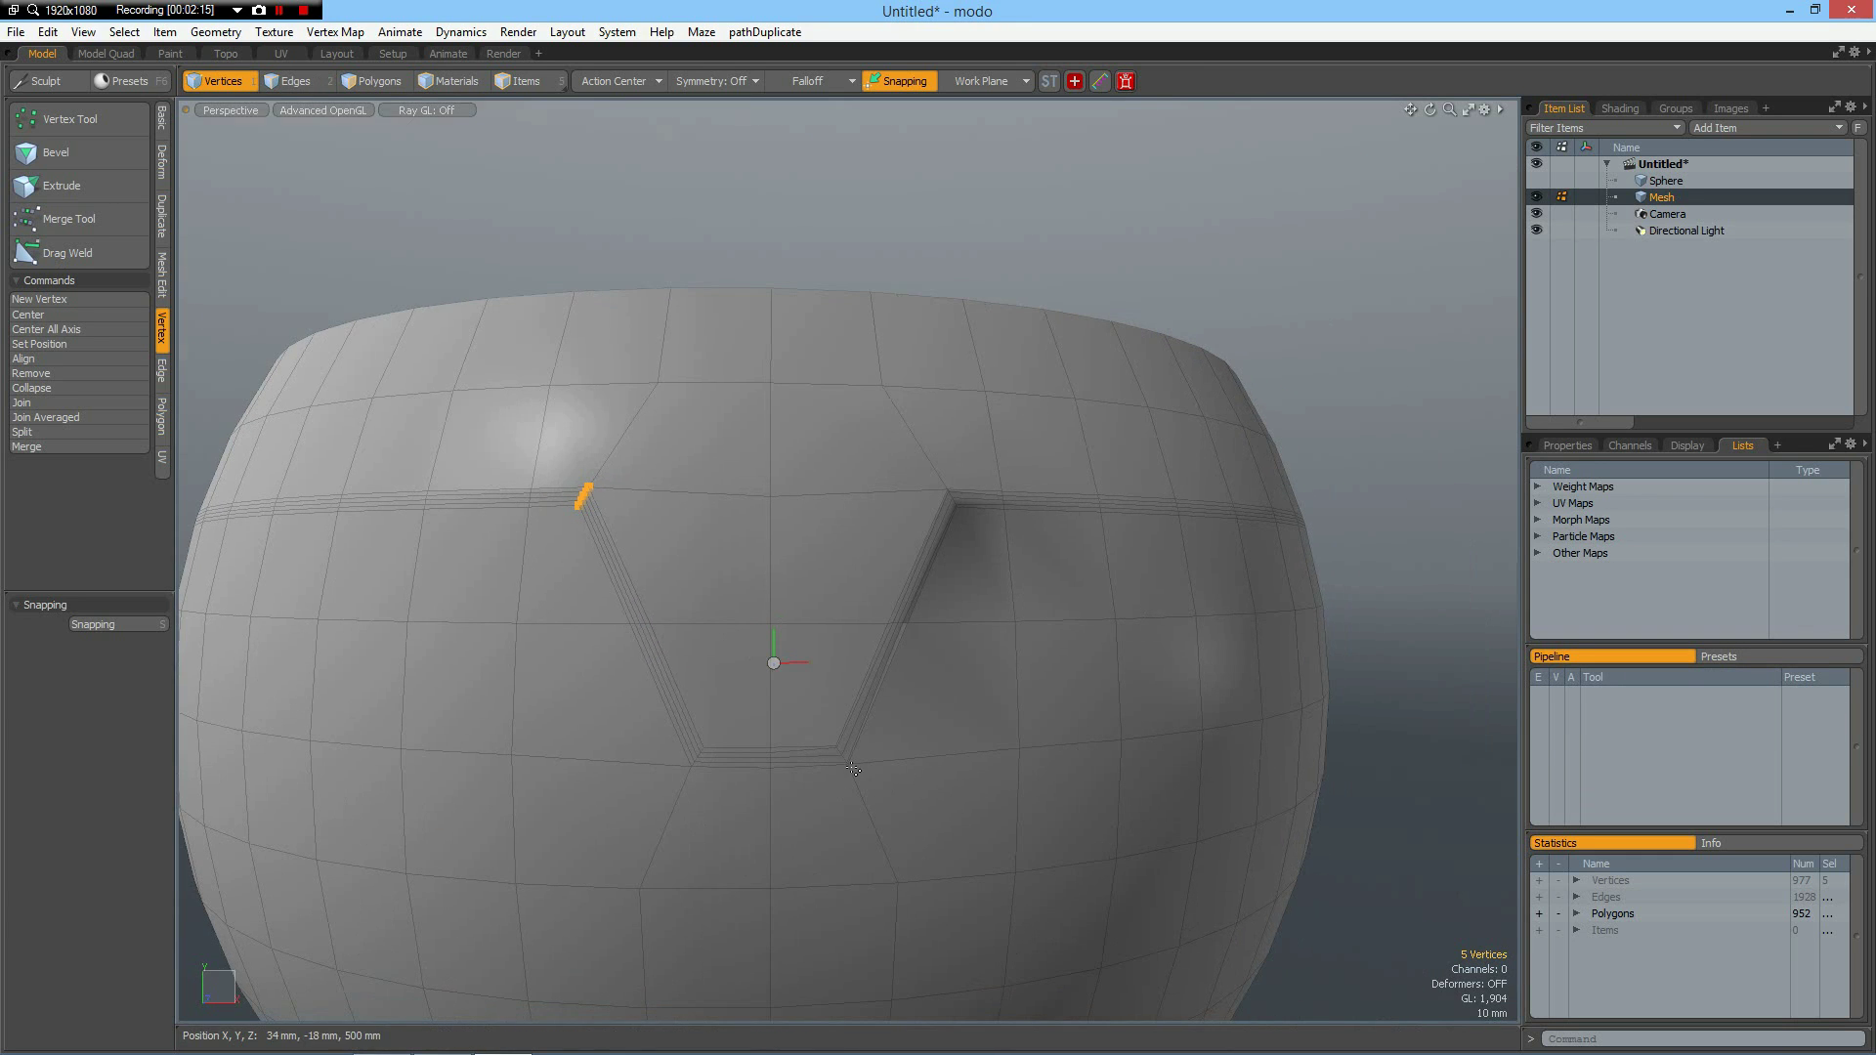
pyautogui.scroll(5, 845, 718)
pyautogui.click(849, 715)
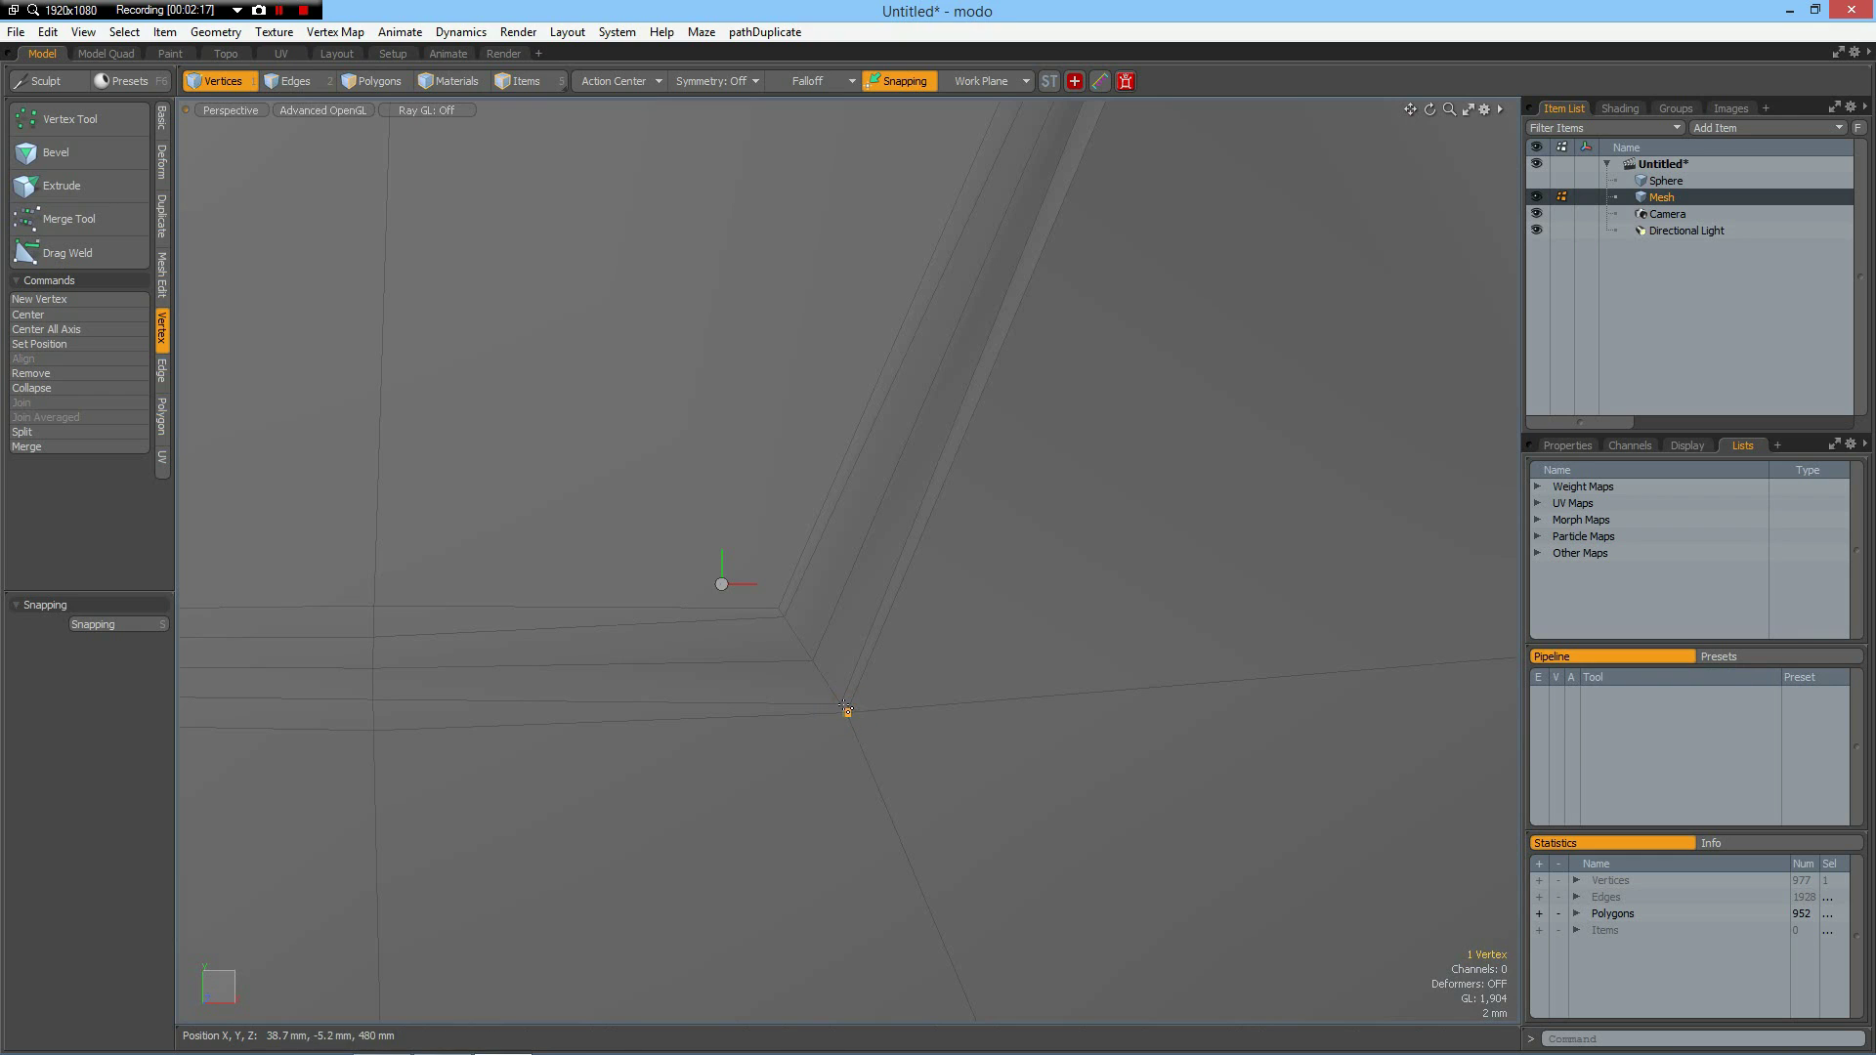
pyautogui.press('Up')
pyautogui.press('Up')
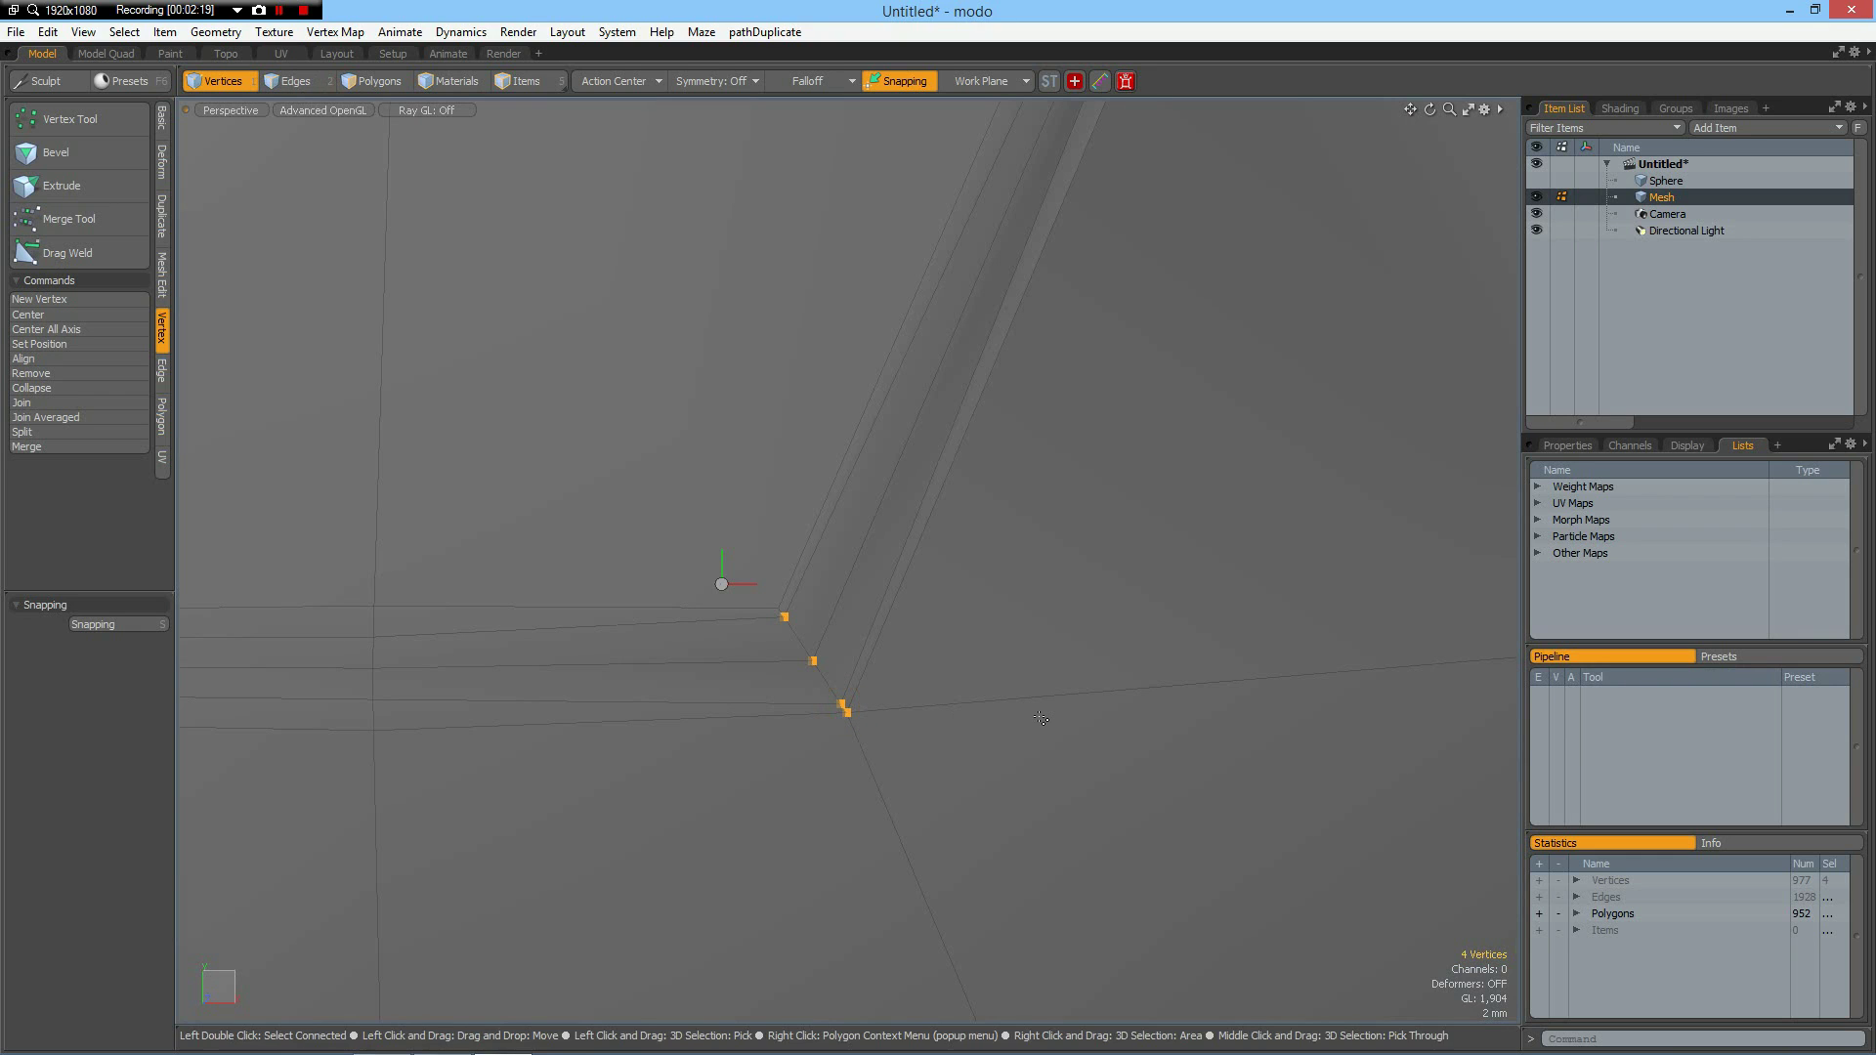
pyautogui.hotkey('alt', 'a')
pyautogui.press('Return')
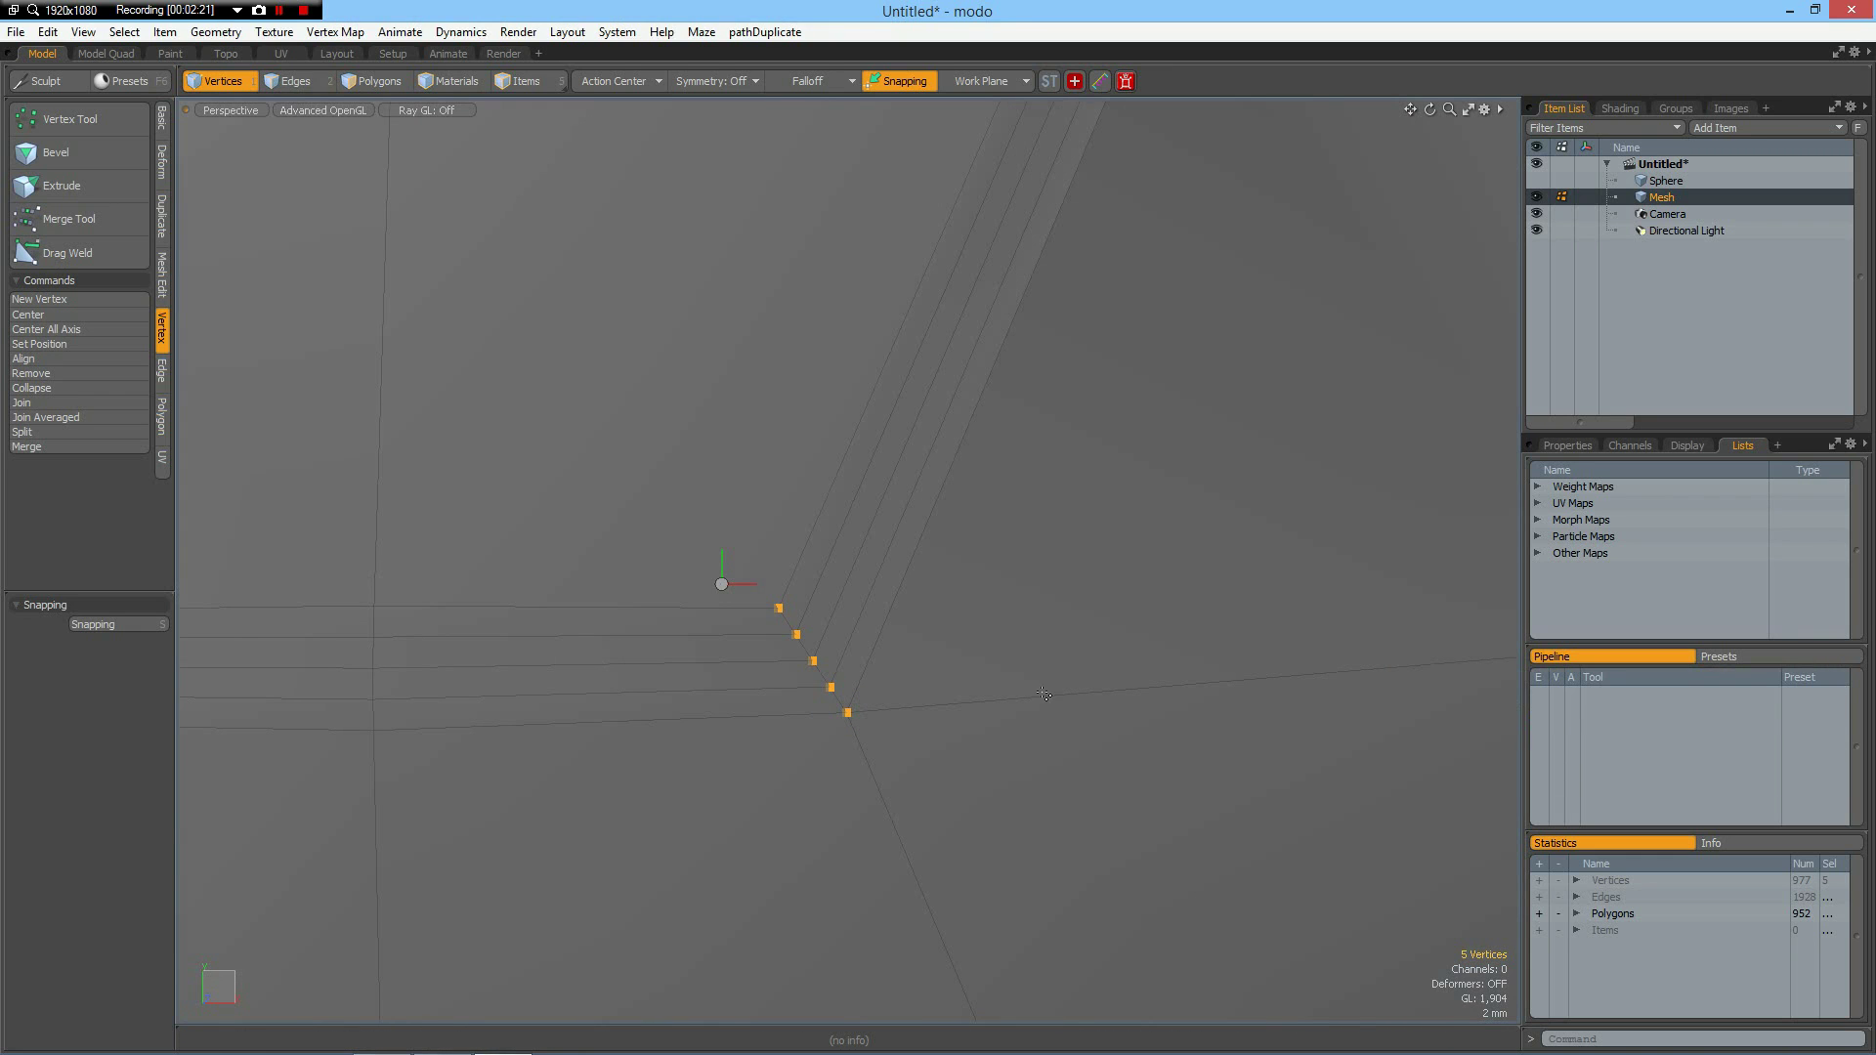
# Step: Align the five bevel vertices at the trapezoid's upper-right corner into a straight line with uniform spacing
pyautogui.scroll(-5, 1083, 631)
pyautogui.keyDown('alt'); pyautogui.keyDown('shift'); pyautogui.moveTo(1086, 405); pyautogui.dragTo(827, 747); pyautogui.keyUp('shift'); pyautogui.keyUp('alt')
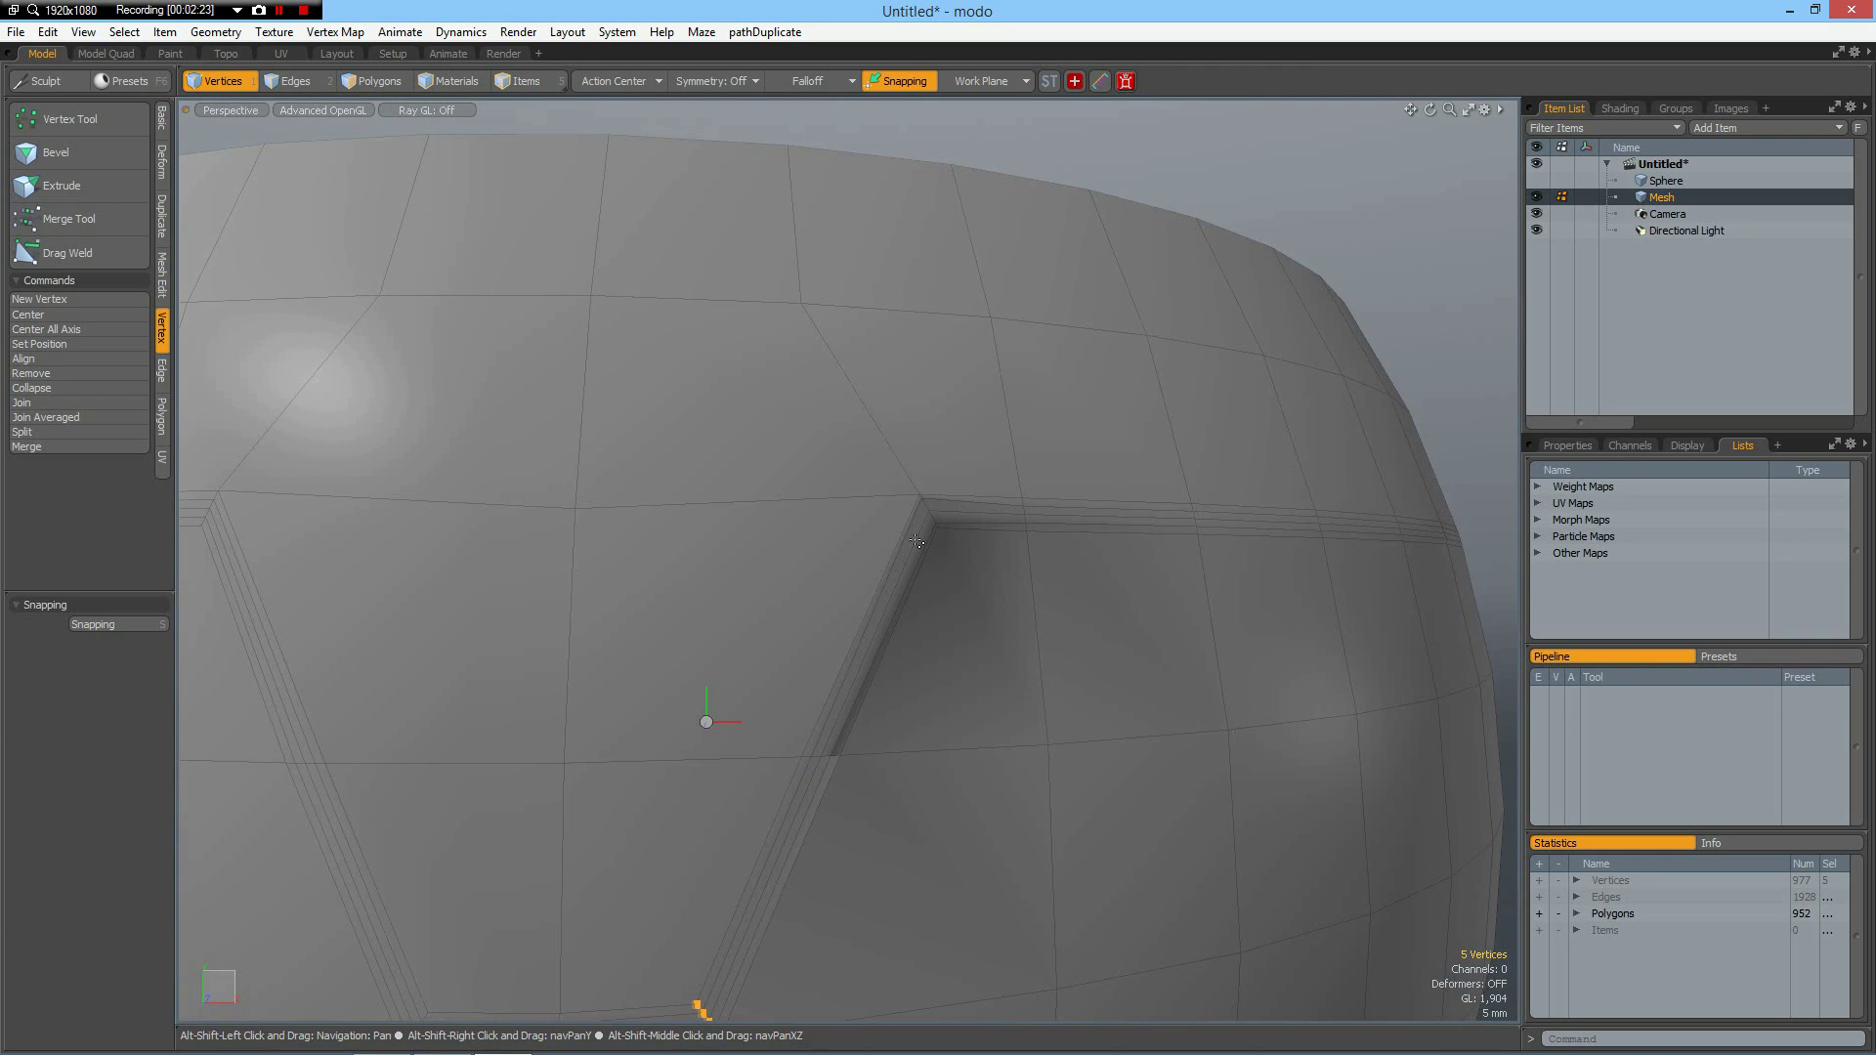
pyautogui.scroll(6, 926, 537)
pyautogui.click(962, 549)
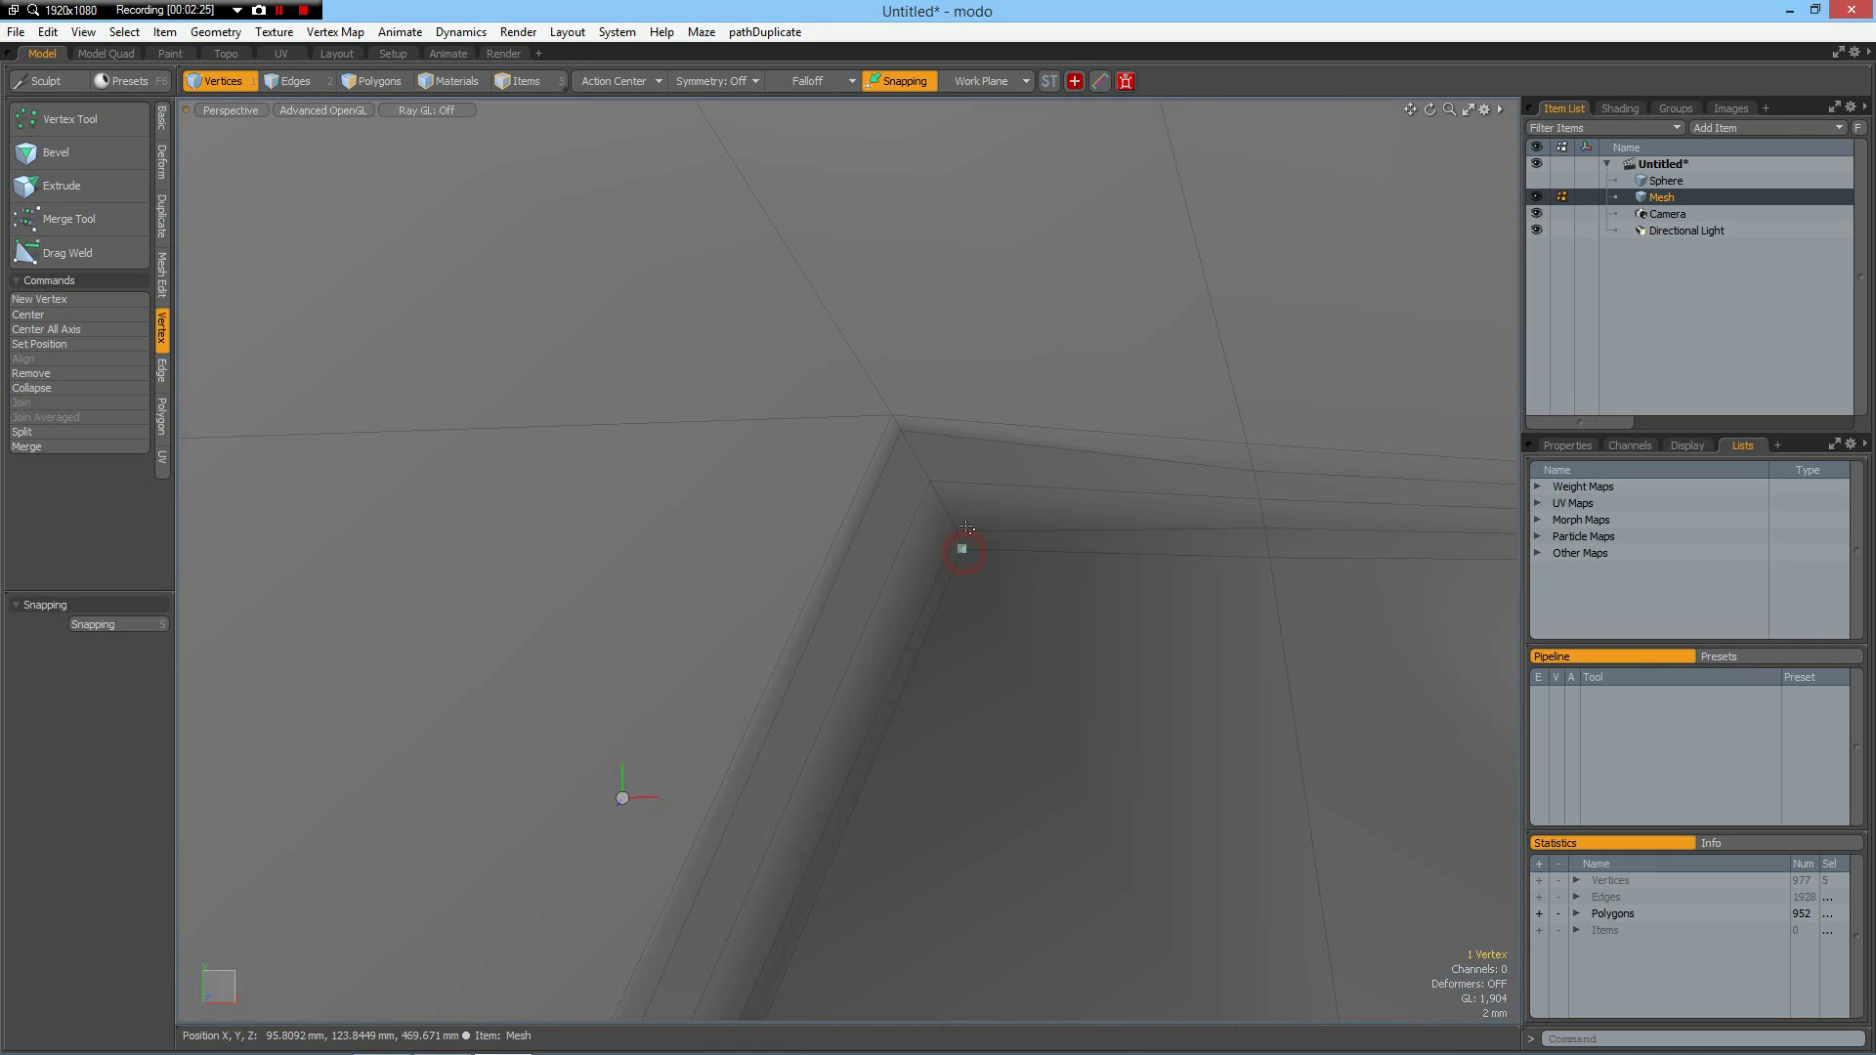
pyautogui.keyDown('shift'); pyautogui.click(959, 531); pyautogui.keyUp('shift')
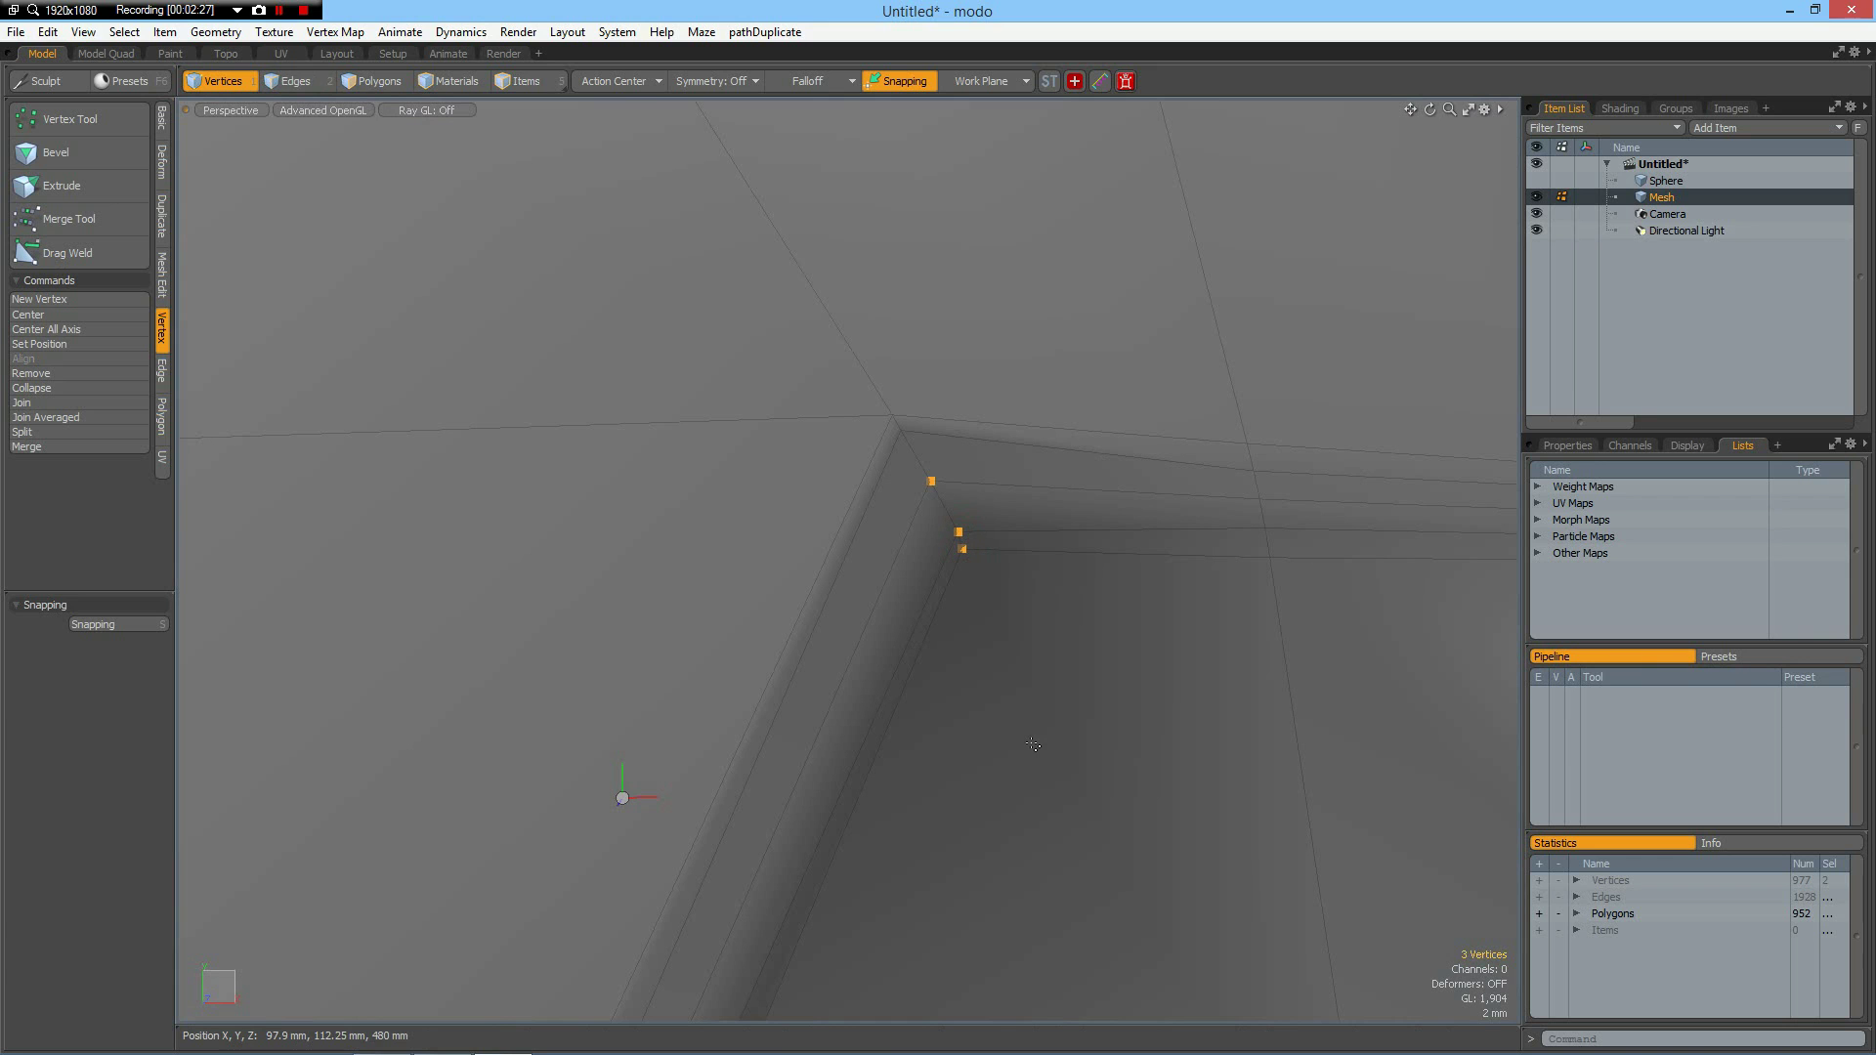
pyautogui.press('Up')
pyautogui.hotkey('alt', 'a')
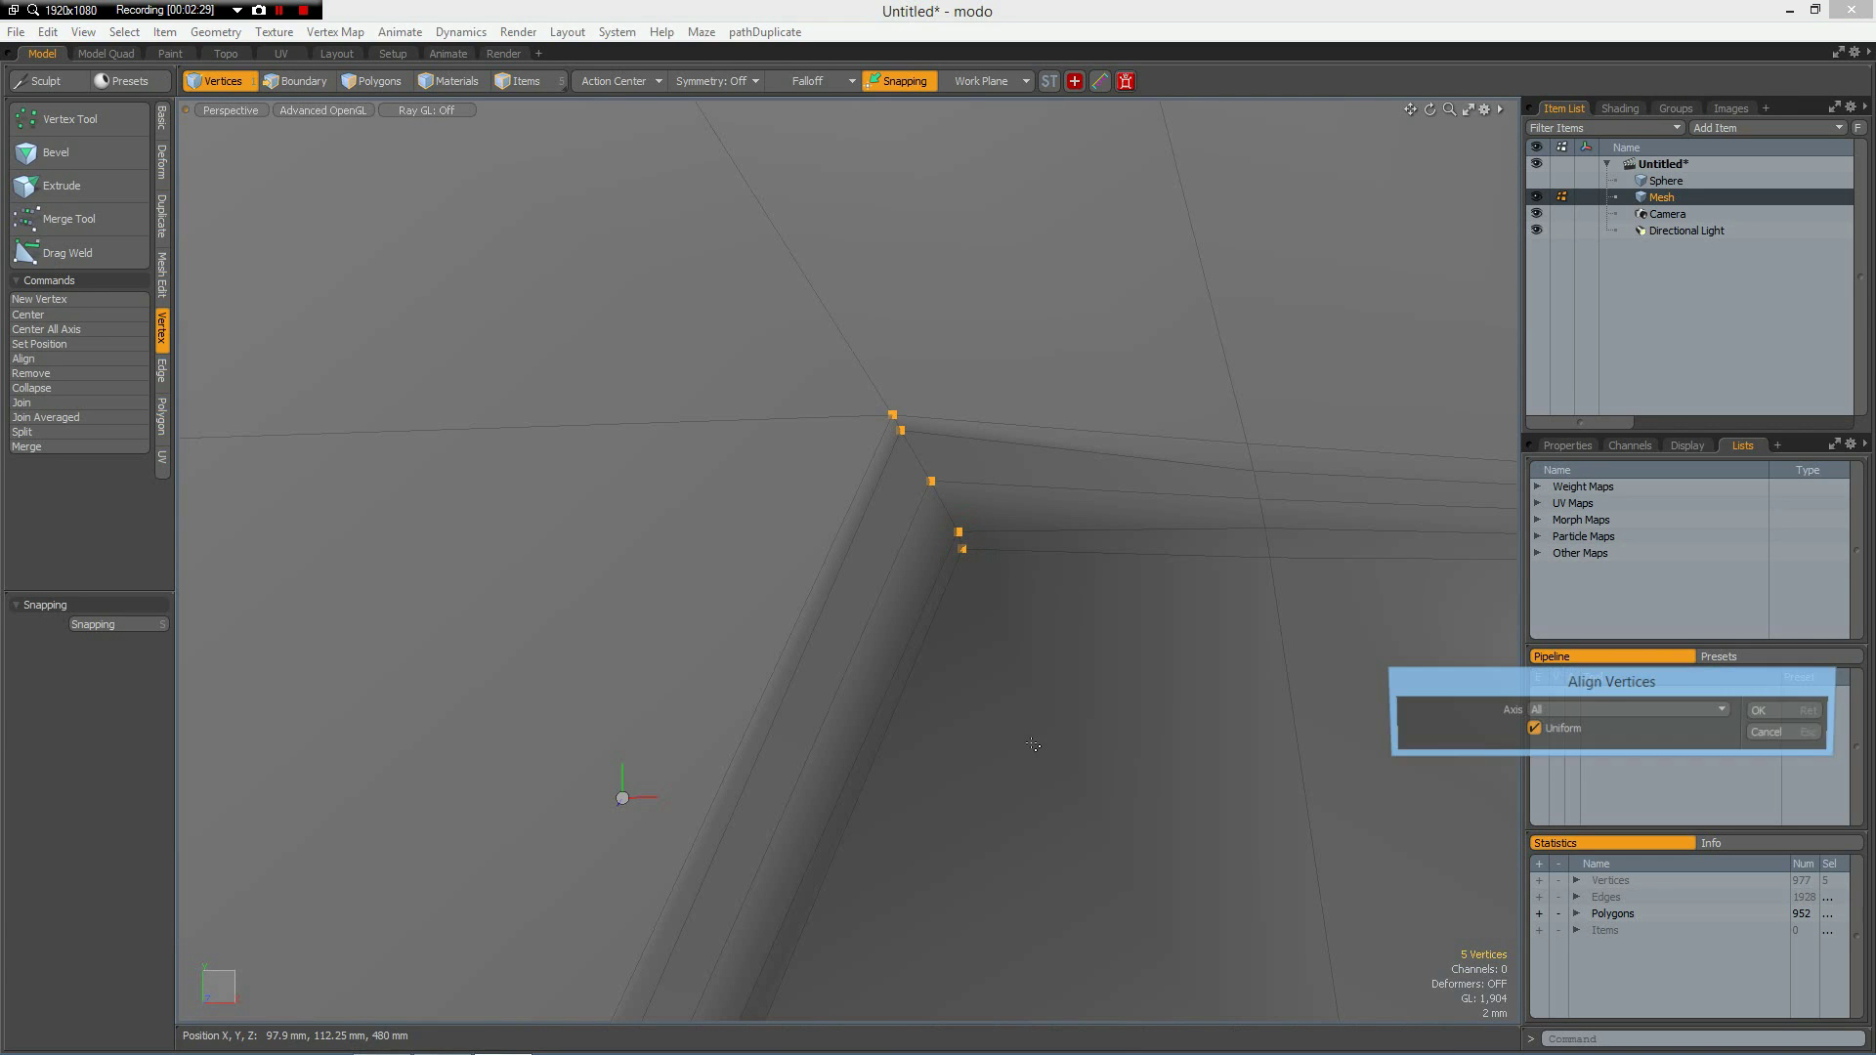
pyautogui.press('Return')
# Step: Move the two outer vertices above the trapezoid's top corners slightly upward and scale them closer together along X
pyautogui.scroll(-6, 1016, 614)
pyautogui.keyDown('alt'); pyautogui.moveTo(742, 595); pyautogui.dragTo(788, 591); pyautogui.keyUp('alt')
pyautogui.click(835, 487)
pyautogui.scroll(2, 770, 495)
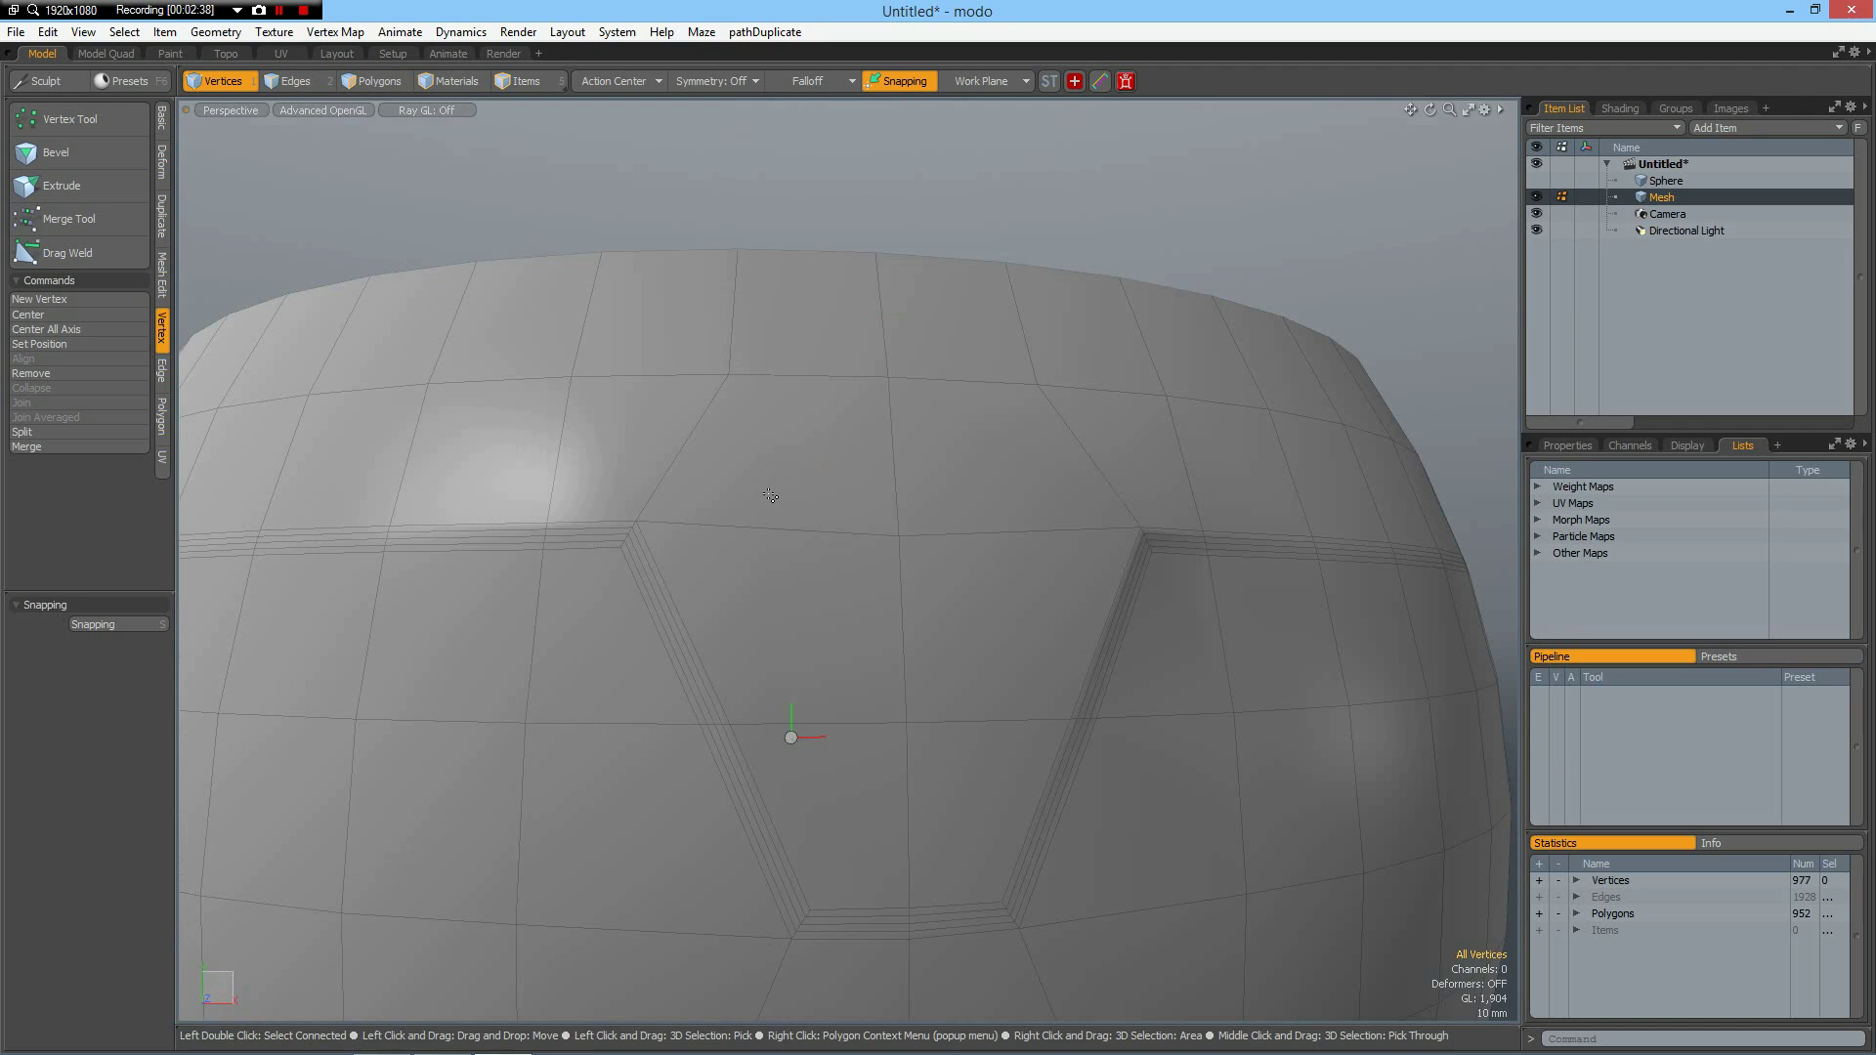
pyautogui.click(636, 522)
pyautogui.keyDown('shift'); pyautogui.click(1140, 528); pyautogui.keyUp('shift')
pyautogui.press('y')
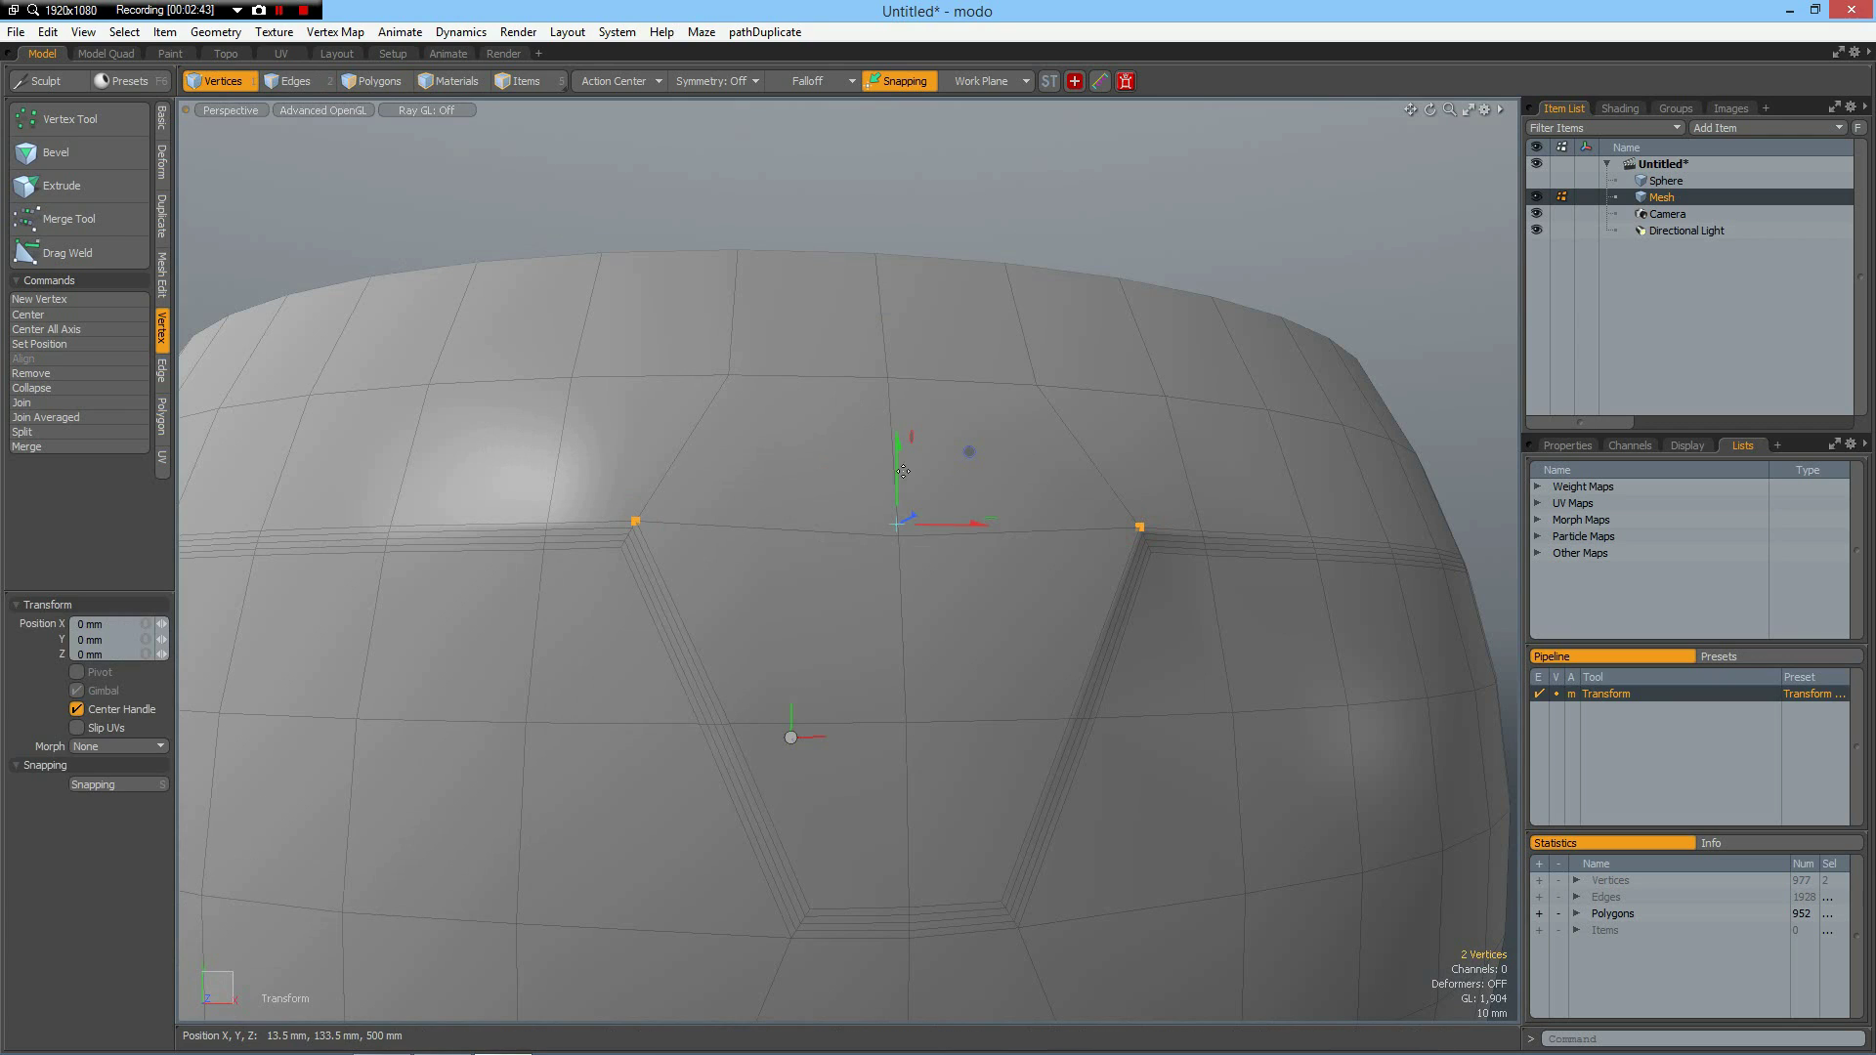
pyautogui.moveTo(901, 469); pyautogui.dragTo(901, 452)
pyautogui.press('r')
pyautogui.moveTo(985, 508); pyautogui.dragTo(976, 507)
pyautogui.press('space')
# Step: Move the two outer vertices below the trapezoid's bottom corners slightly downward and scale them apart along X, then clear the selection
pyautogui.keyDown('alt'); pyautogui.moveTo(914, 746); pyautogui.dragTo(728, 342); pyautogui.keyUp('alt')
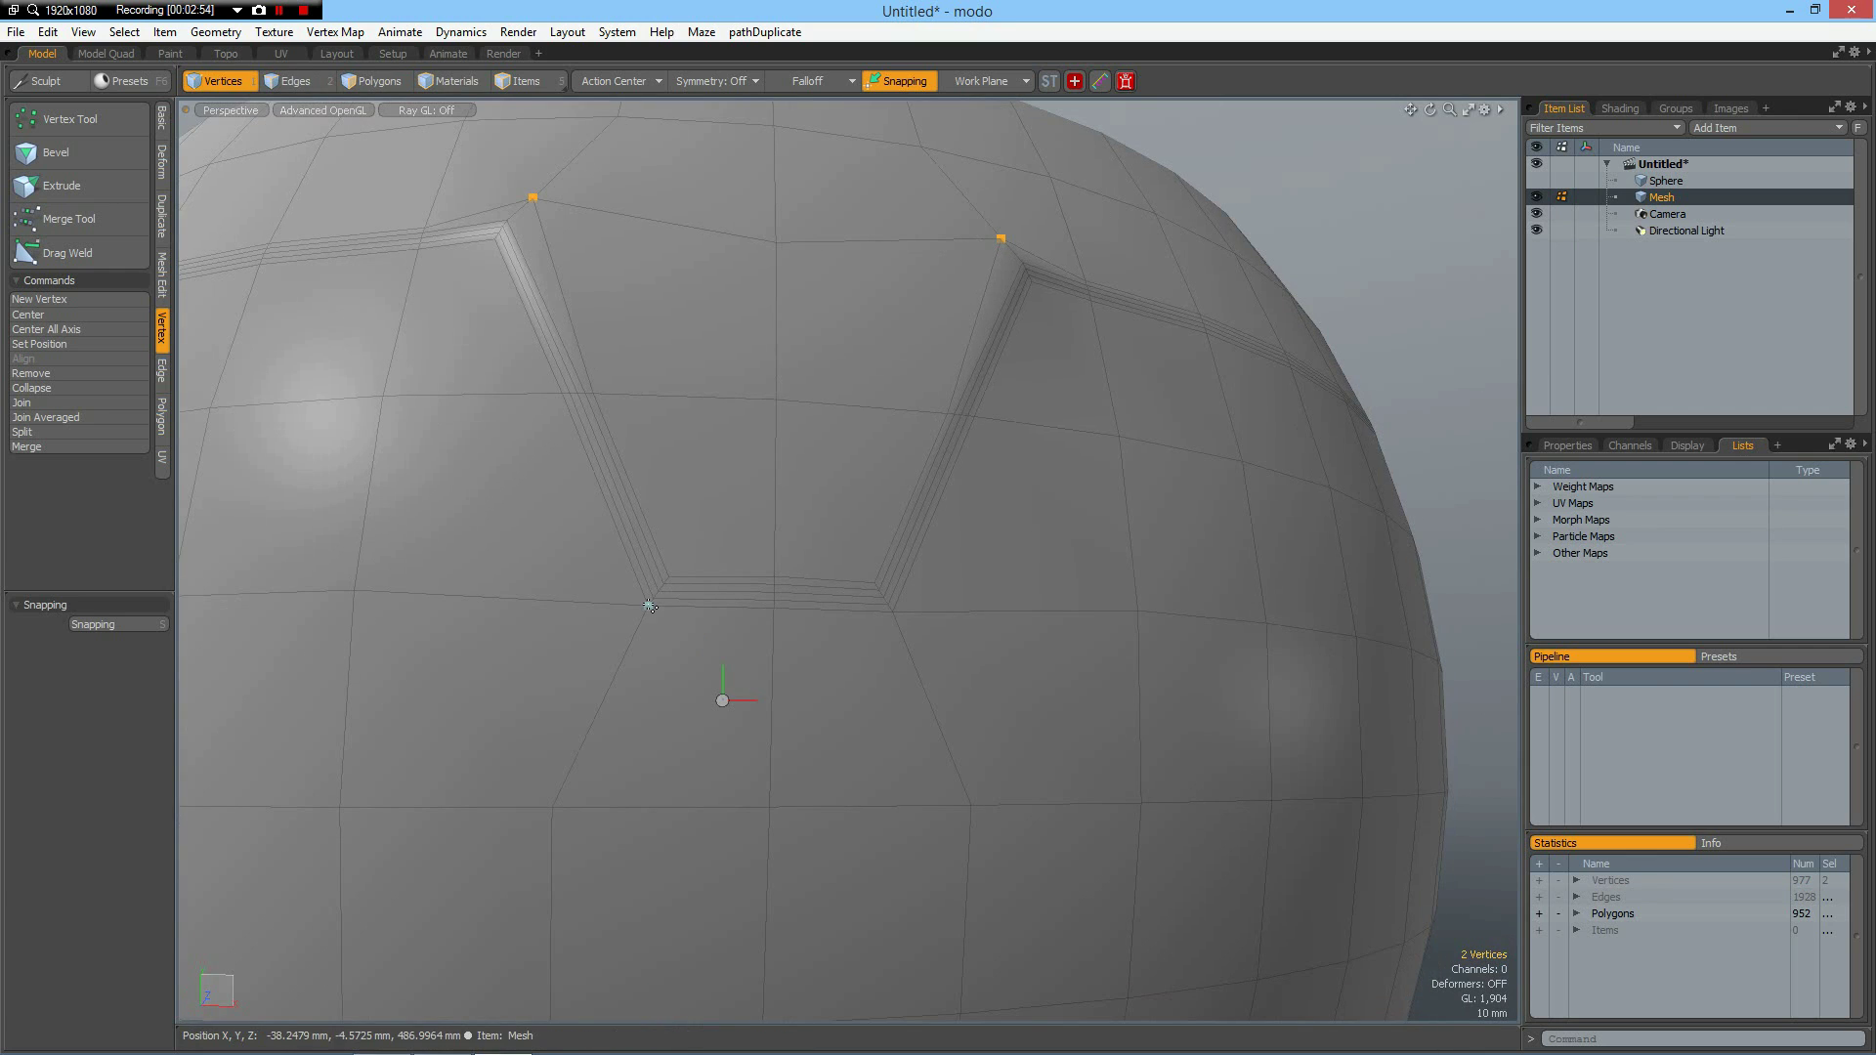
pyautogui.click(648, 606)
pyautogui.keyDown('shift'); pyautogui.click(892, 613); pyautogui.keyUp('shift')
pyautogui.press('y')
pyautogui.moveTo(774, 513); pyautogui.dragTo(775, 533)
pyautogui.press('r')
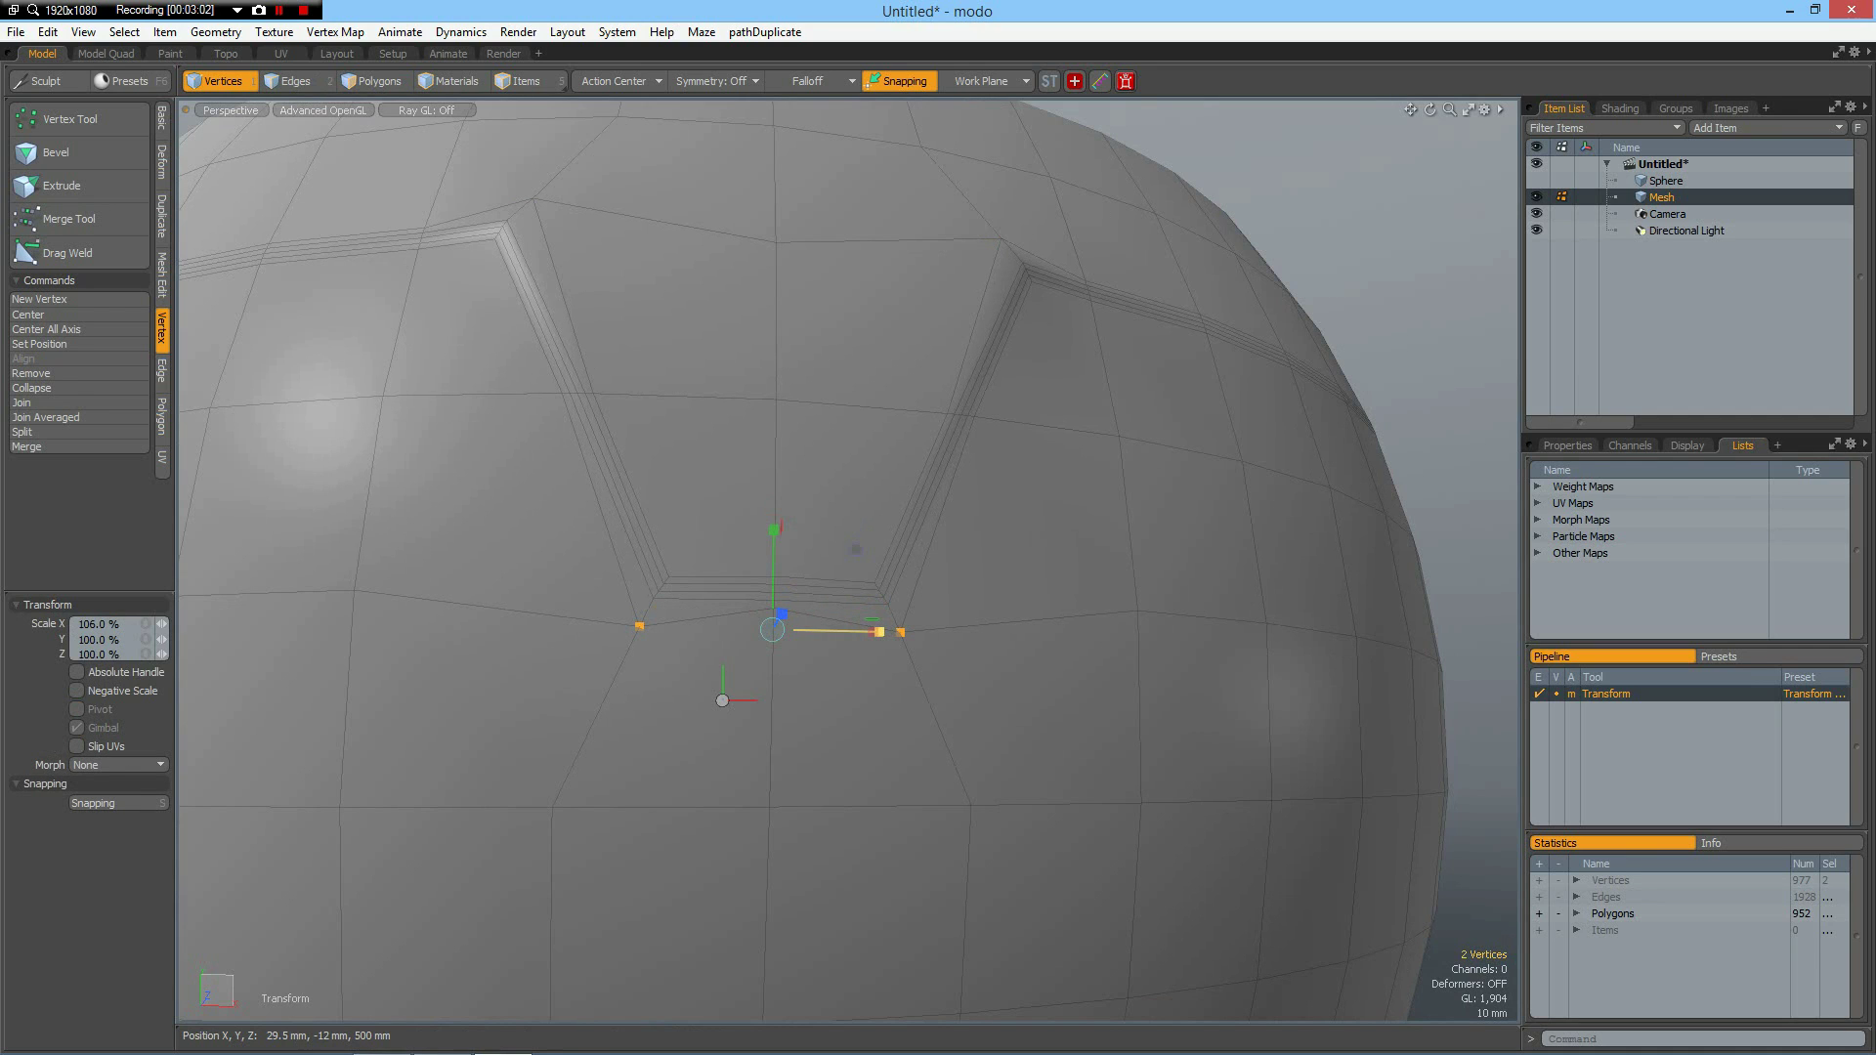
pyautogui.press('space')
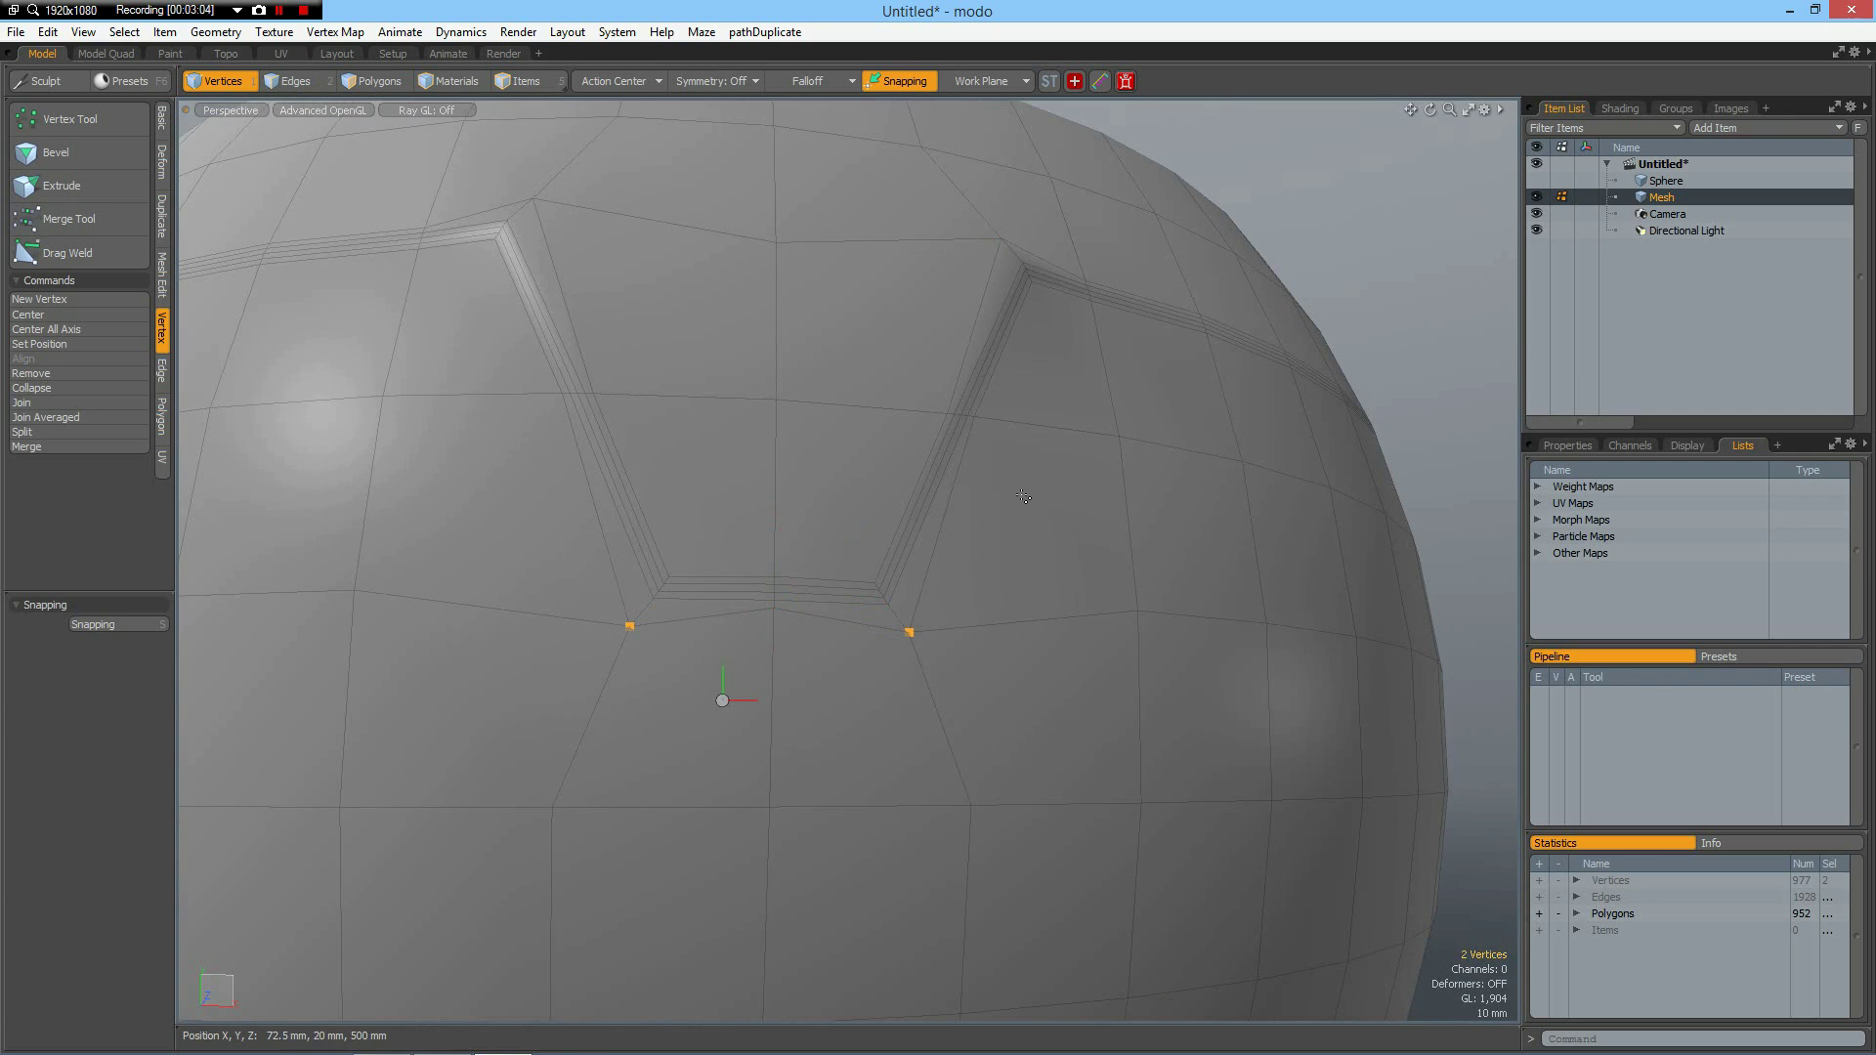
pyautogui.click(959, 531)
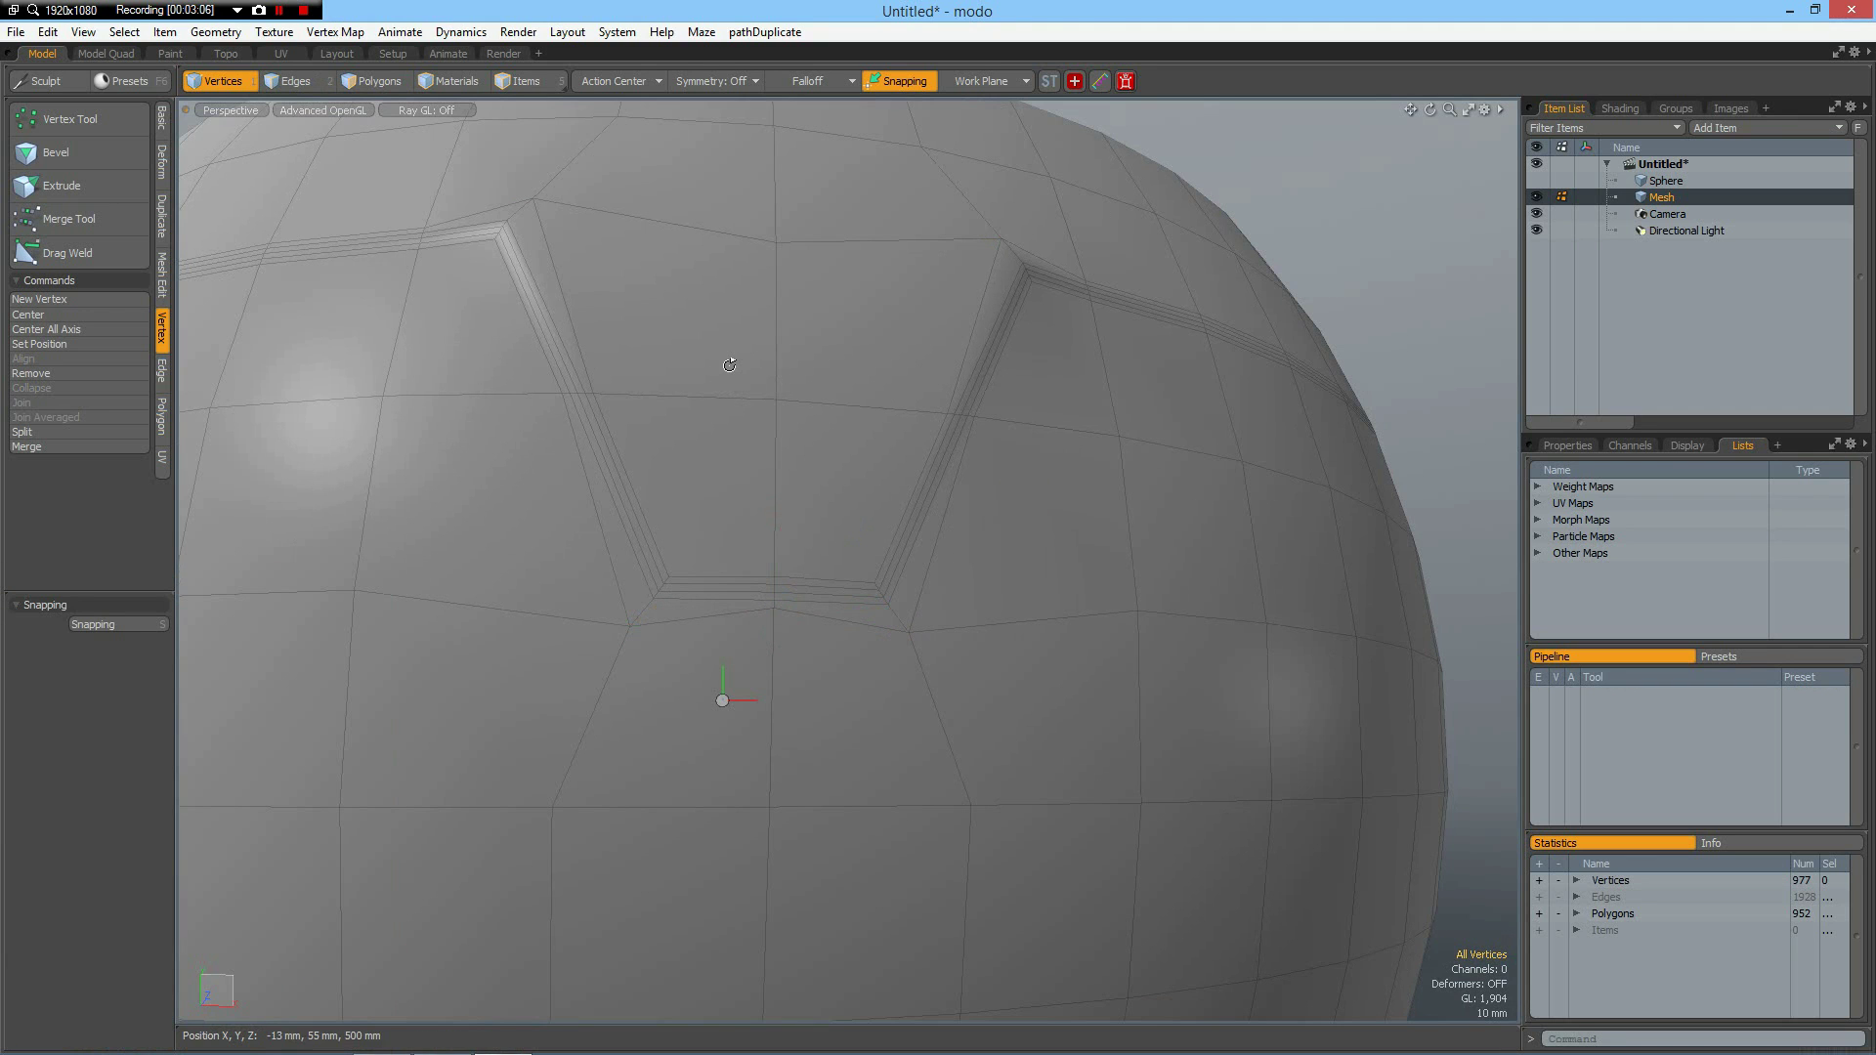
# Step: Bevel the four polygons inside the trapezoid as one group with an inset of 27.6 mm
pyautogui.press('3')
pyautogui.moveTo(700, 356)
pyautogui.mouseDown()
pyautogui.moveTo(859, 360)
pyautogui.moveTo(892, 546)
pyautogui.mouseUp()
pyautogui.press('b')
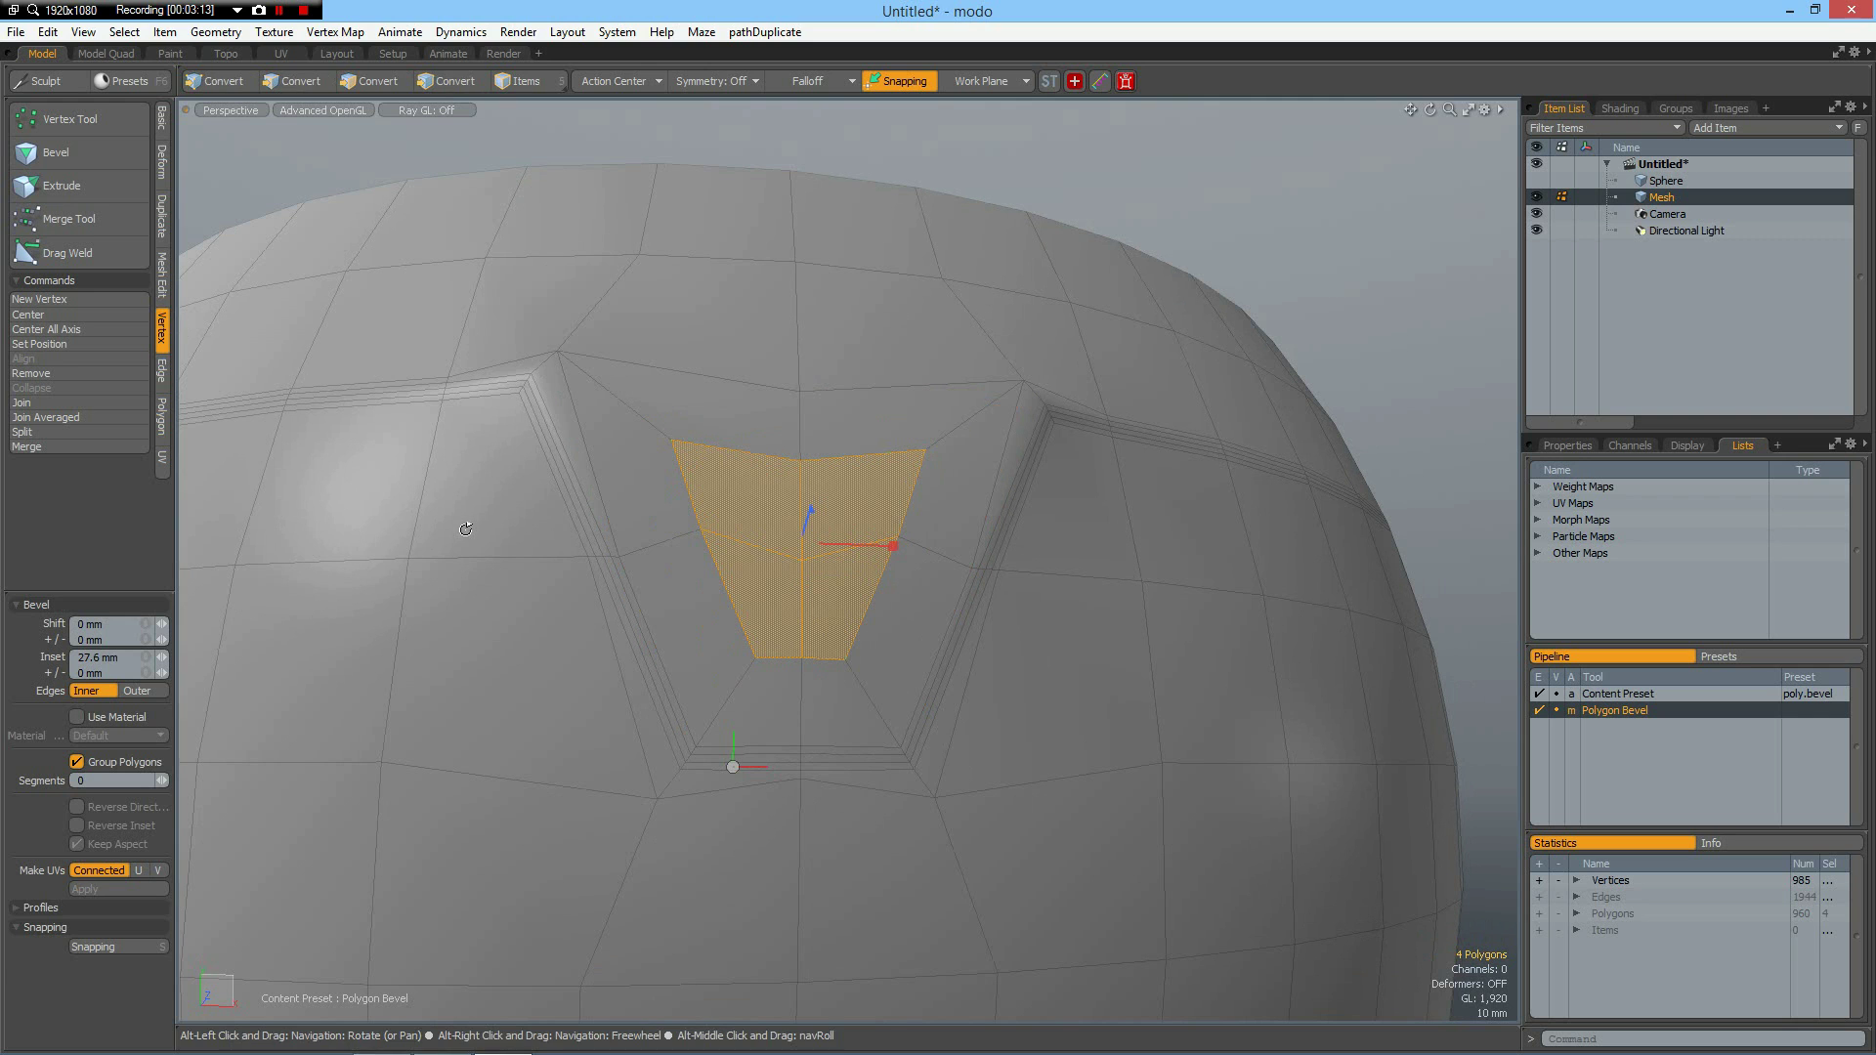
# Step: Reshape the four inset polygons into a perfect circle and clear the selection
pyautogui.hotkey('alt', 'c')
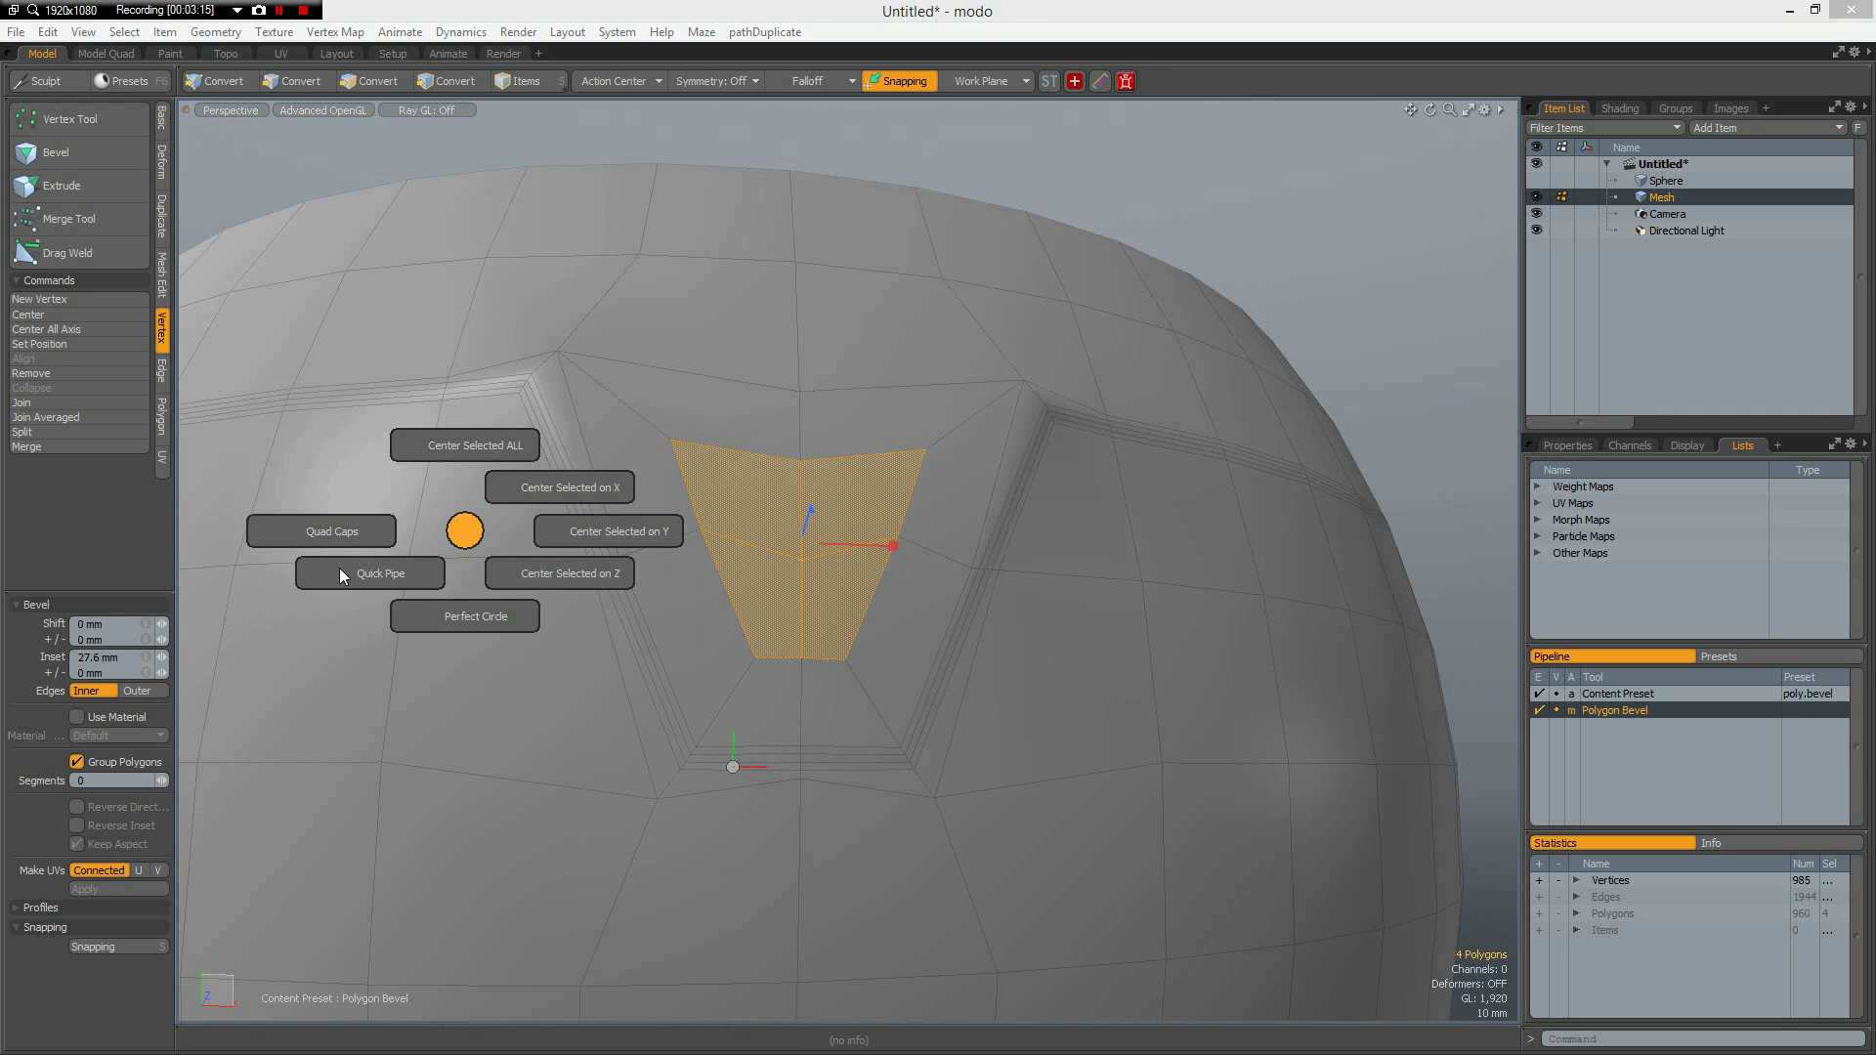
pyautogui.click(487, 618)
pyautogui.keyDown('alt'); pyautogui.moveTo(821, 558); pyautogui.dragTo(701, 224); pyautogui.keyUp('alt')
pyautogui.press('space')
pyautogui.scroll(-5, 703, 227)
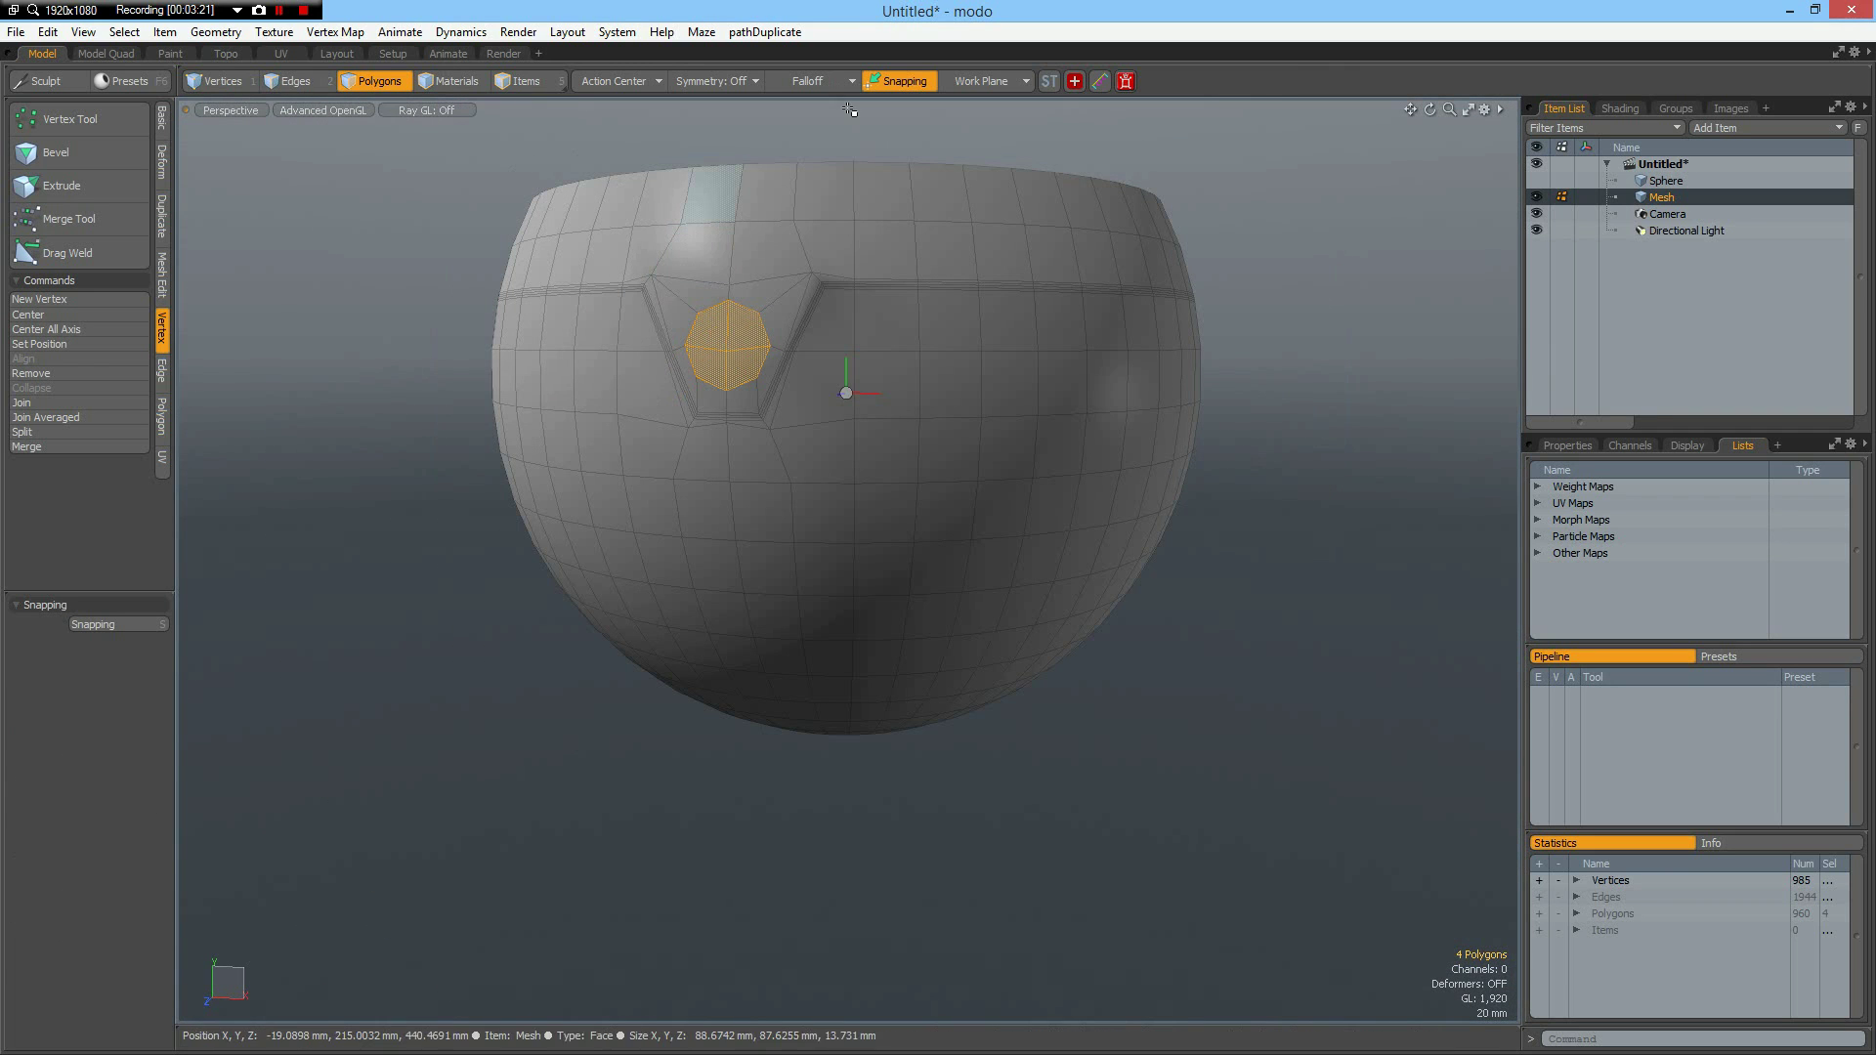
pyautogui.click(847, 161)
# Step: Scale the whole mesh uniformly to 95% about the origin
pyautogui.keyDown('alt'); pyautogui.moveTo(851, 294); pyautogui.dragTo(926, 580); pyautogui.keyUp('alt')
pyautogui.scroll(3, 823, 587)
pyautogui.scroll(-2, 927, 576)
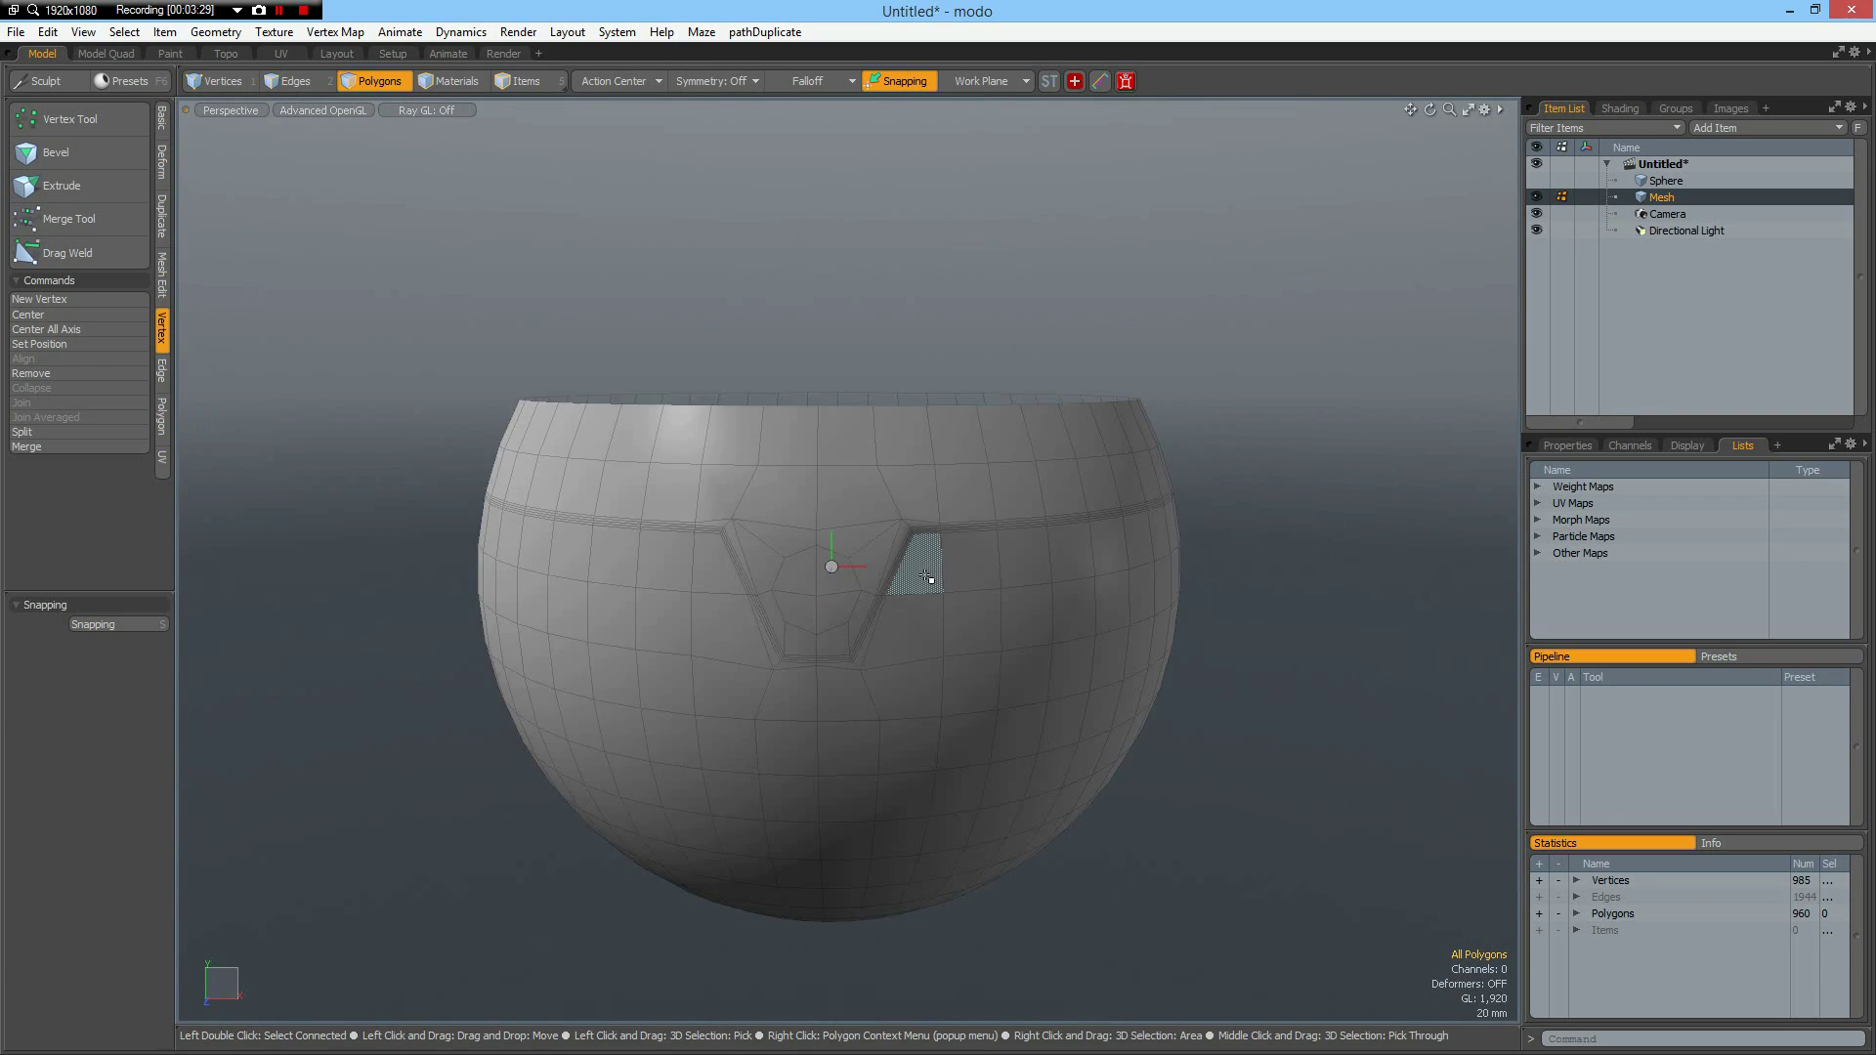
pyautogui.scroll(1, 928, 577)
pyautogui.keyDown('alt'); pyautogui.keyDown('shift'); pyautogui.moveTo(834, 540); pyautogui.dragTo(902, 470); pyautogui.keyUp('shift'); pyautogui.keyUp('alt')
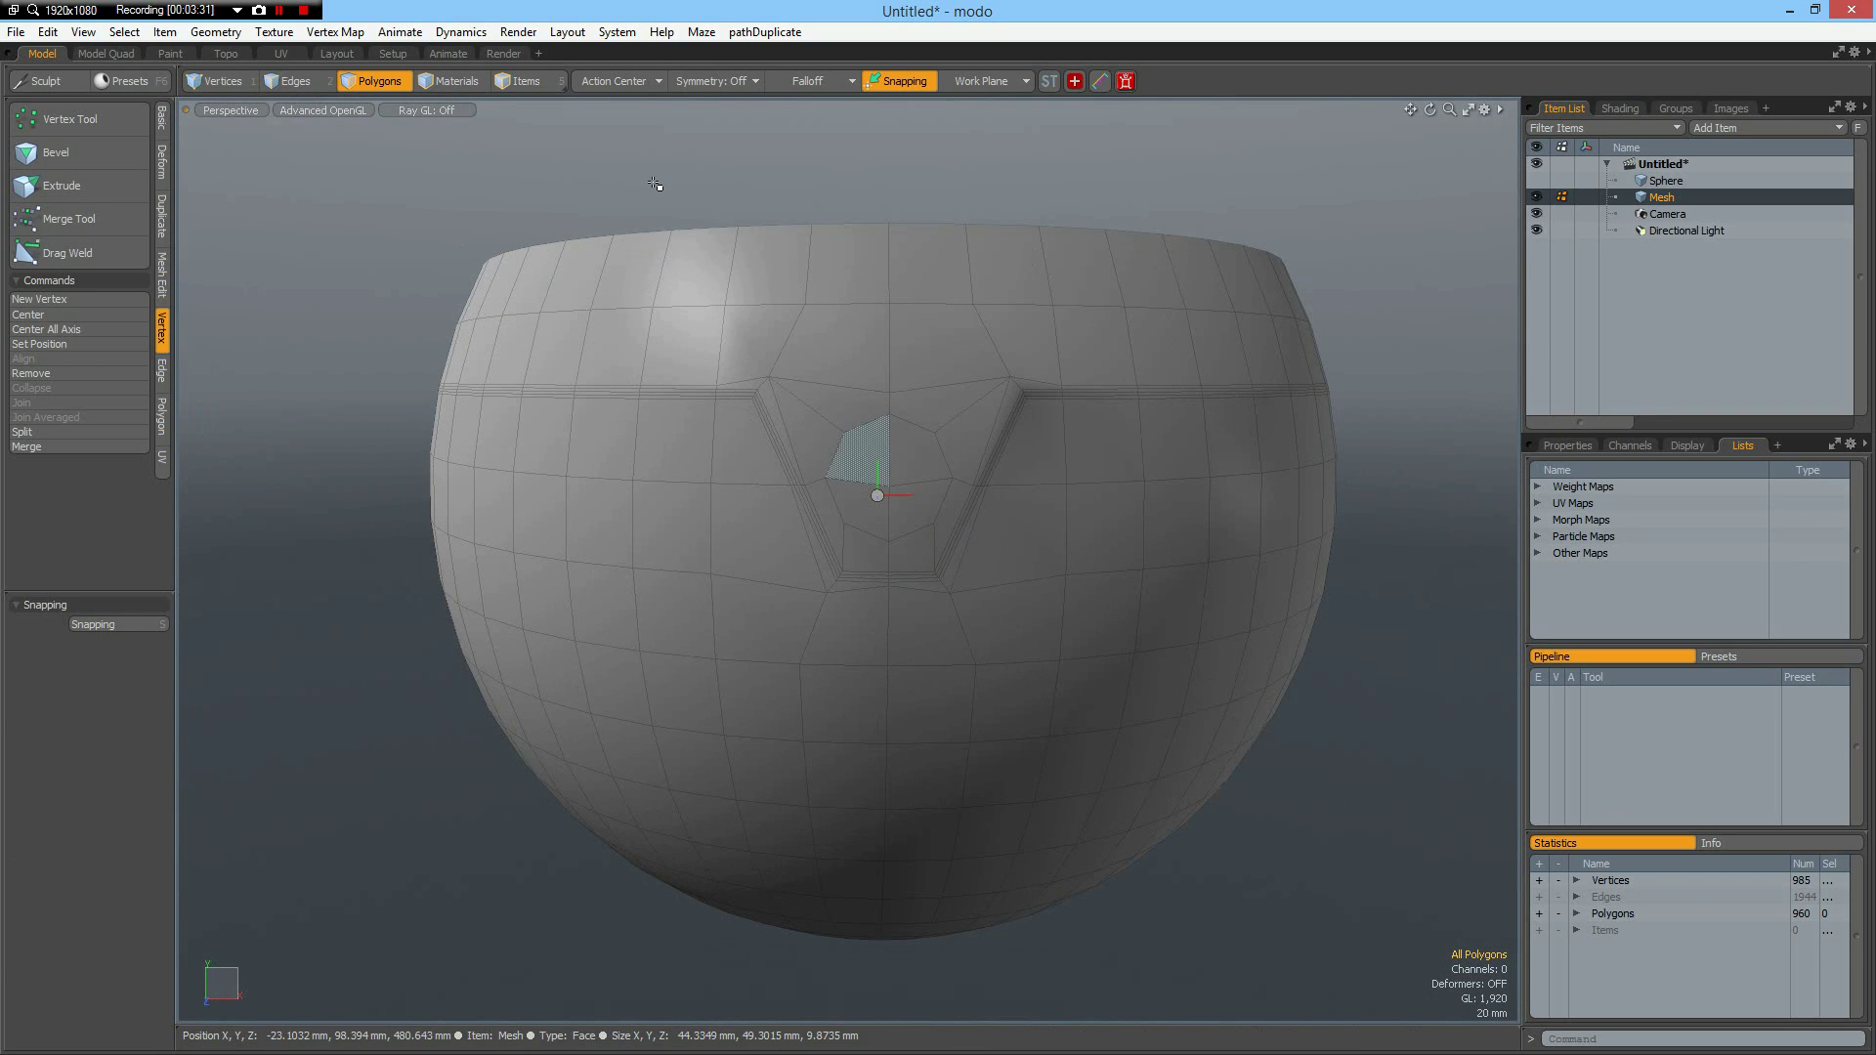
pyautogui.click(620, 80)
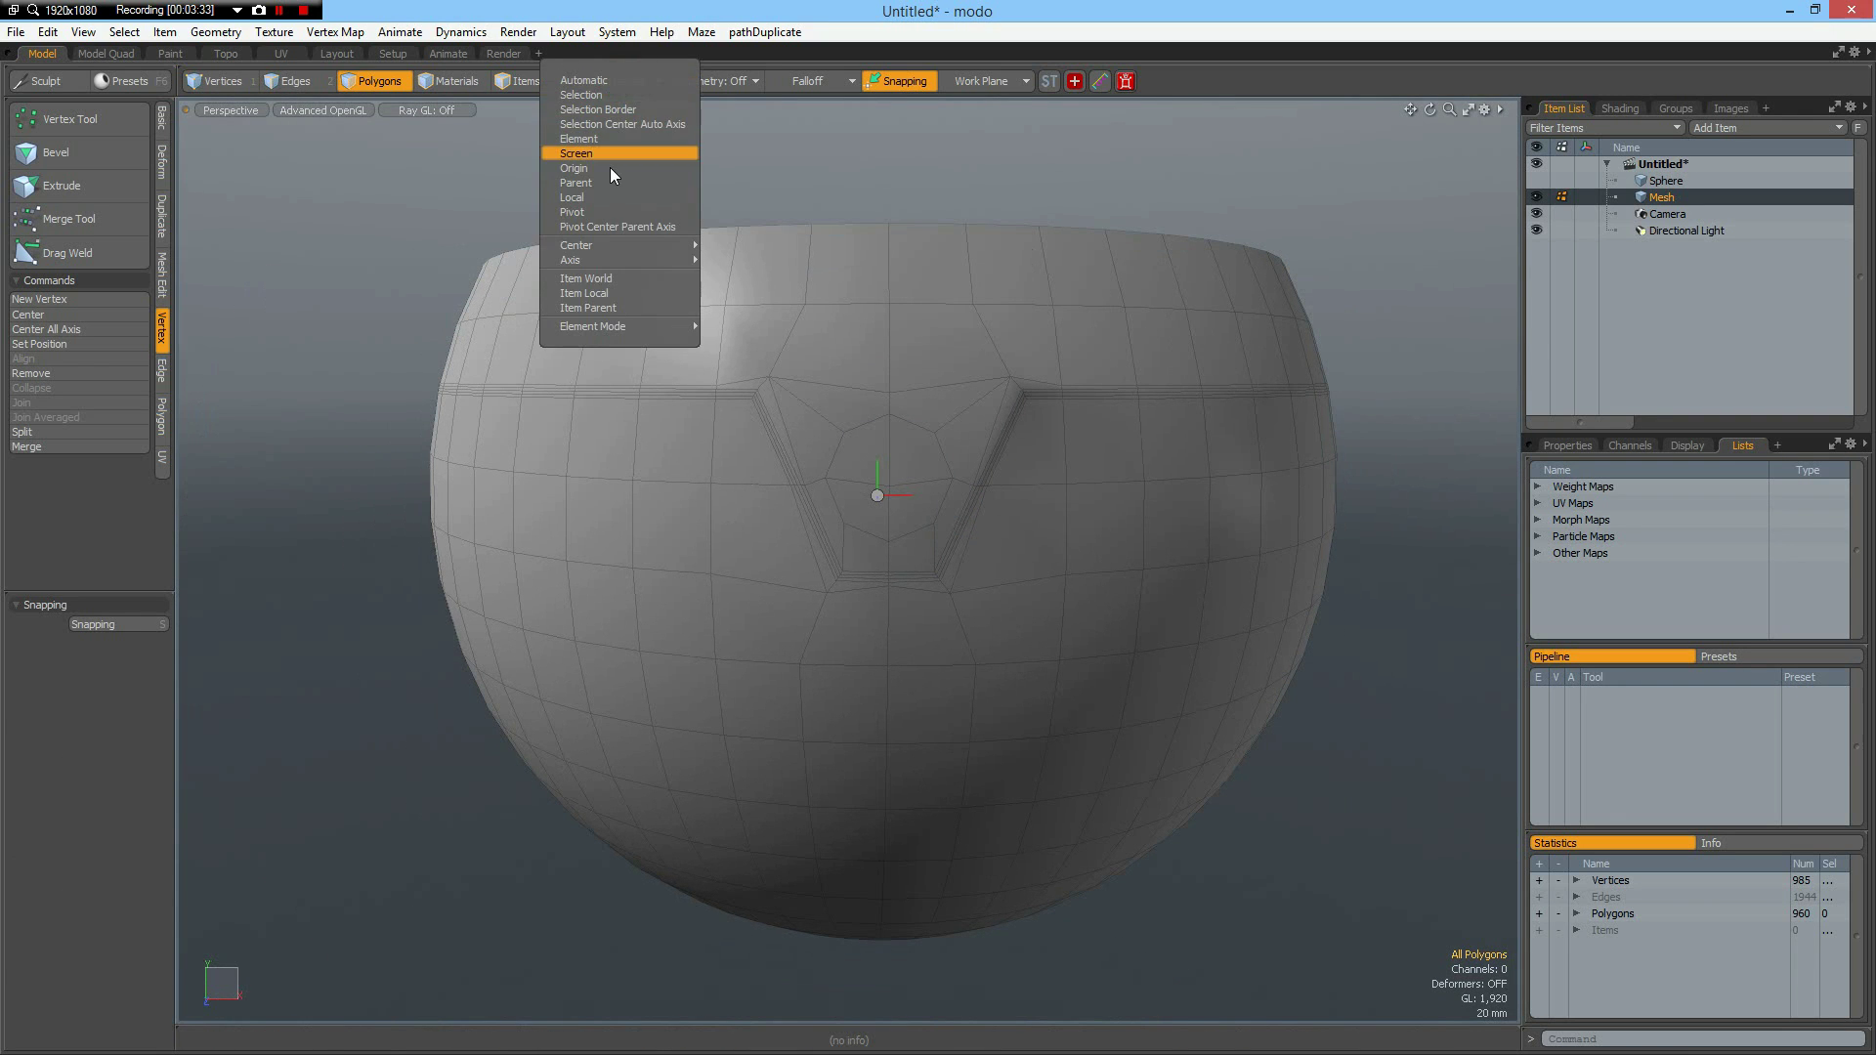
pyautogui.click(598, 168)
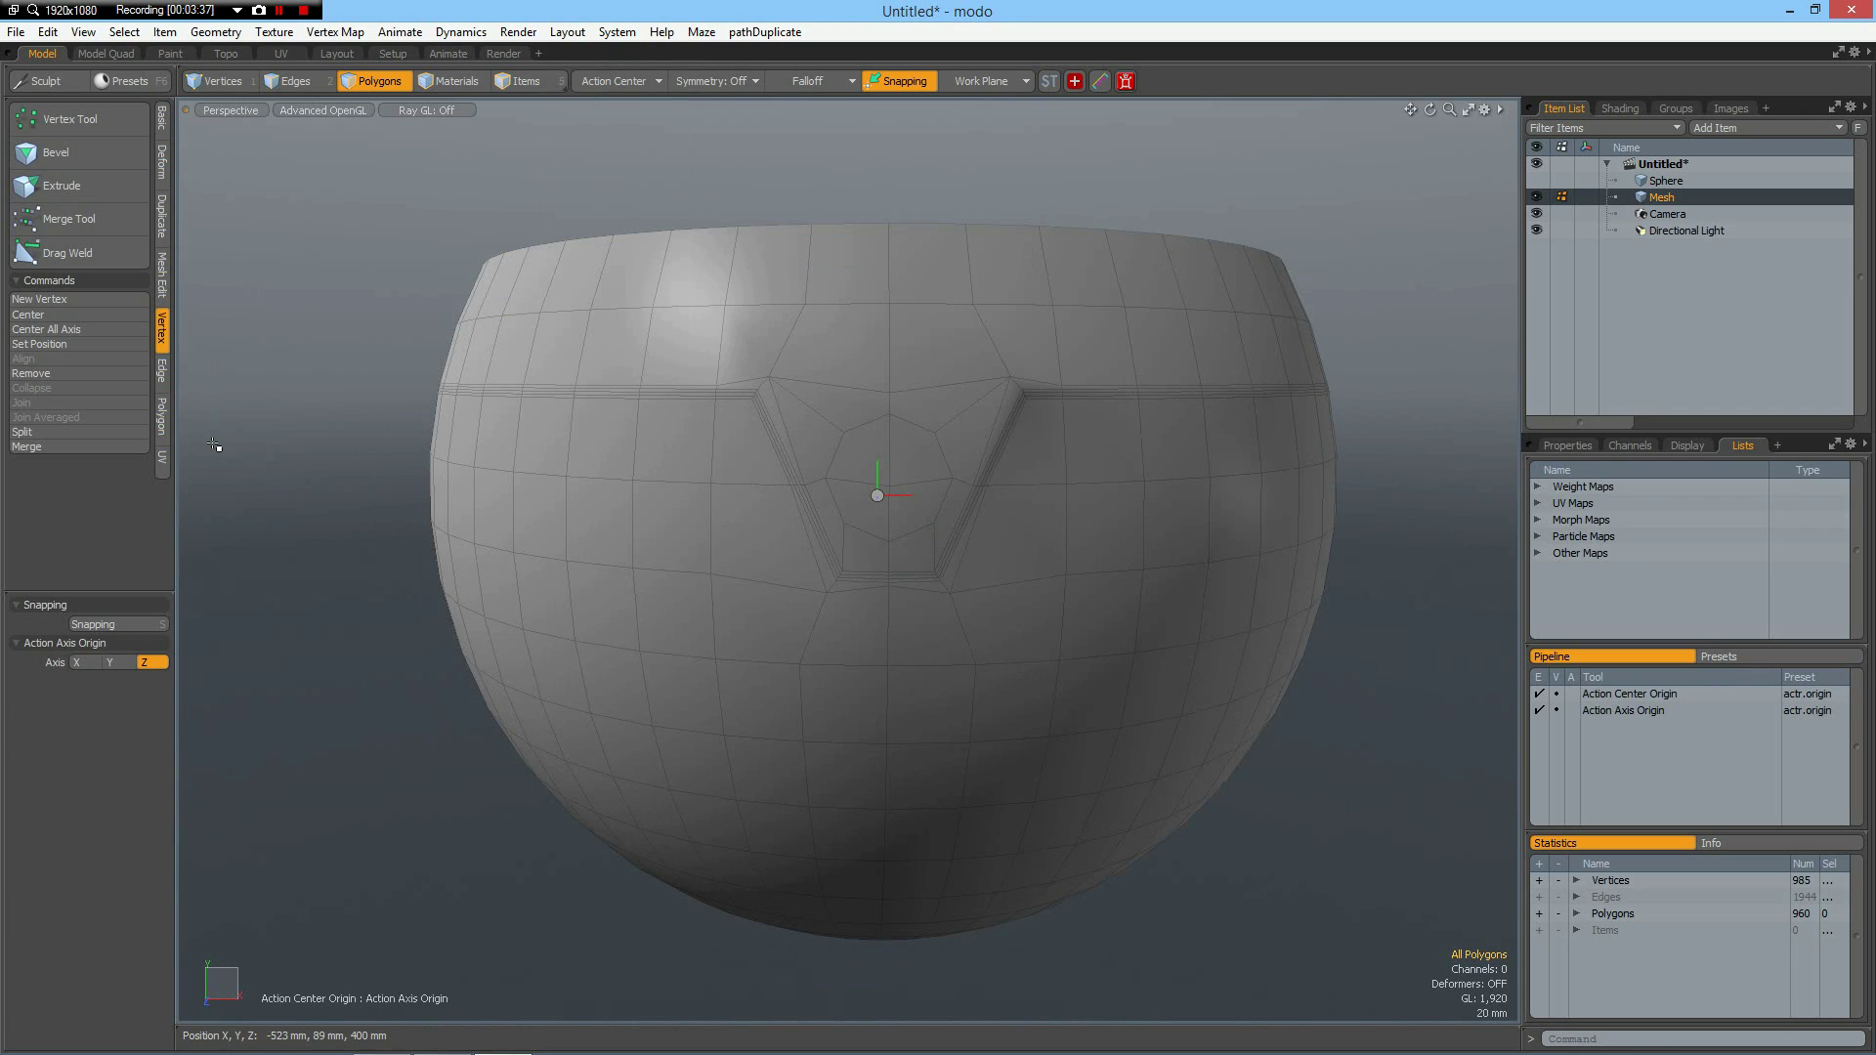
pyautogui.press('r')
pyautogui.click(147, 623)
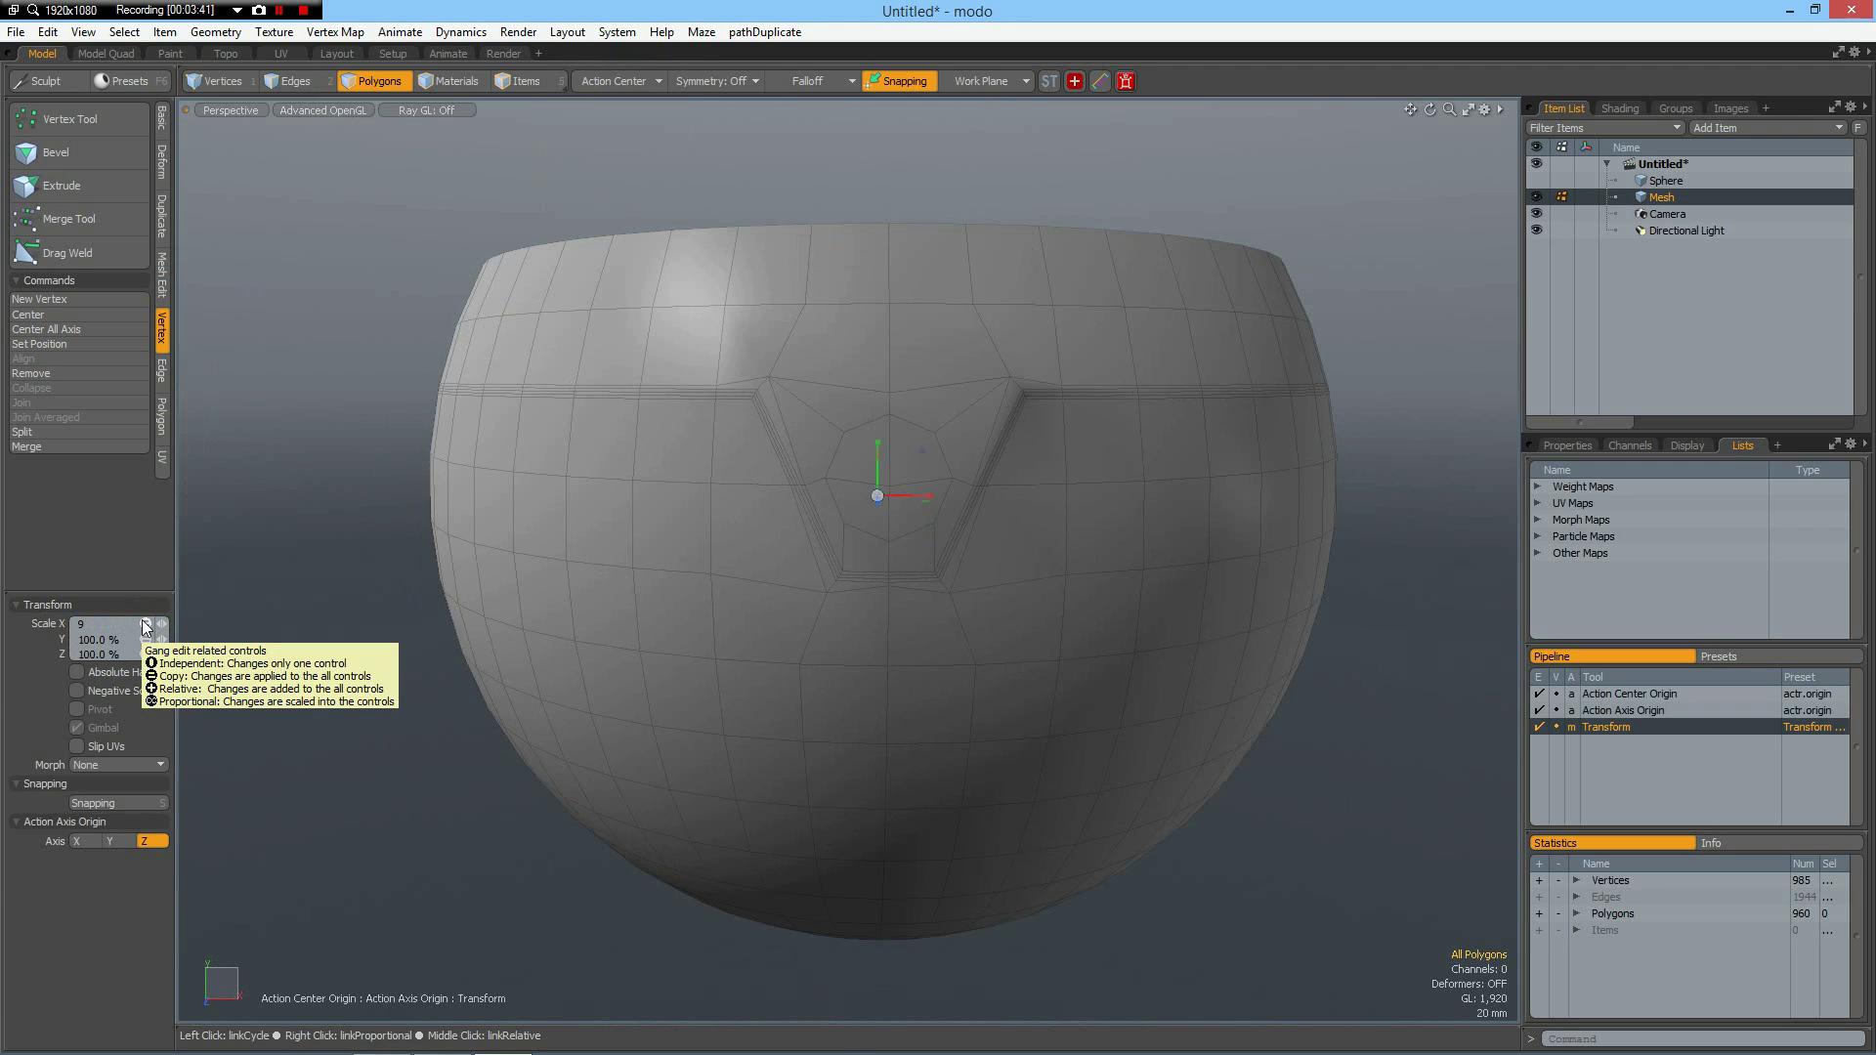
pyautogui.write('95')
pyautogui.press('Return')
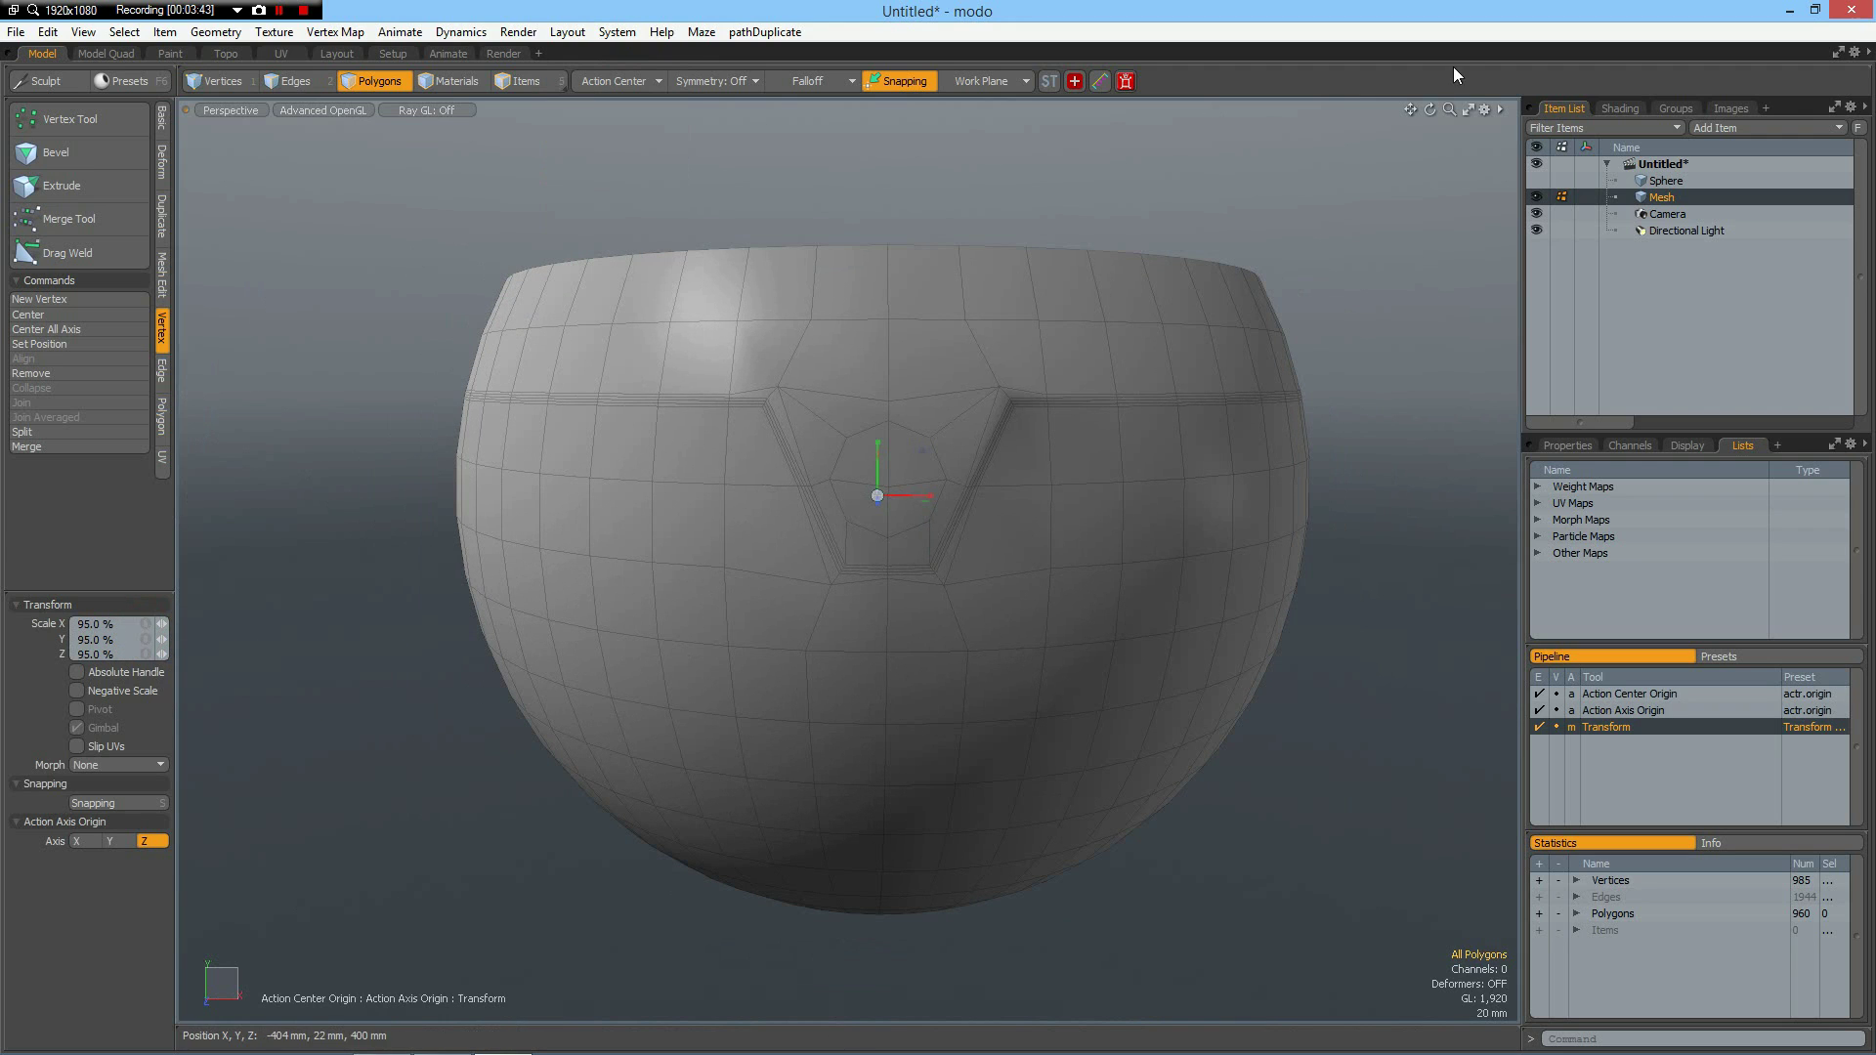
# Step: Show the denser Sphere item behind the mesh and enable the Background constraint
pyautogui.click(1541, 176)
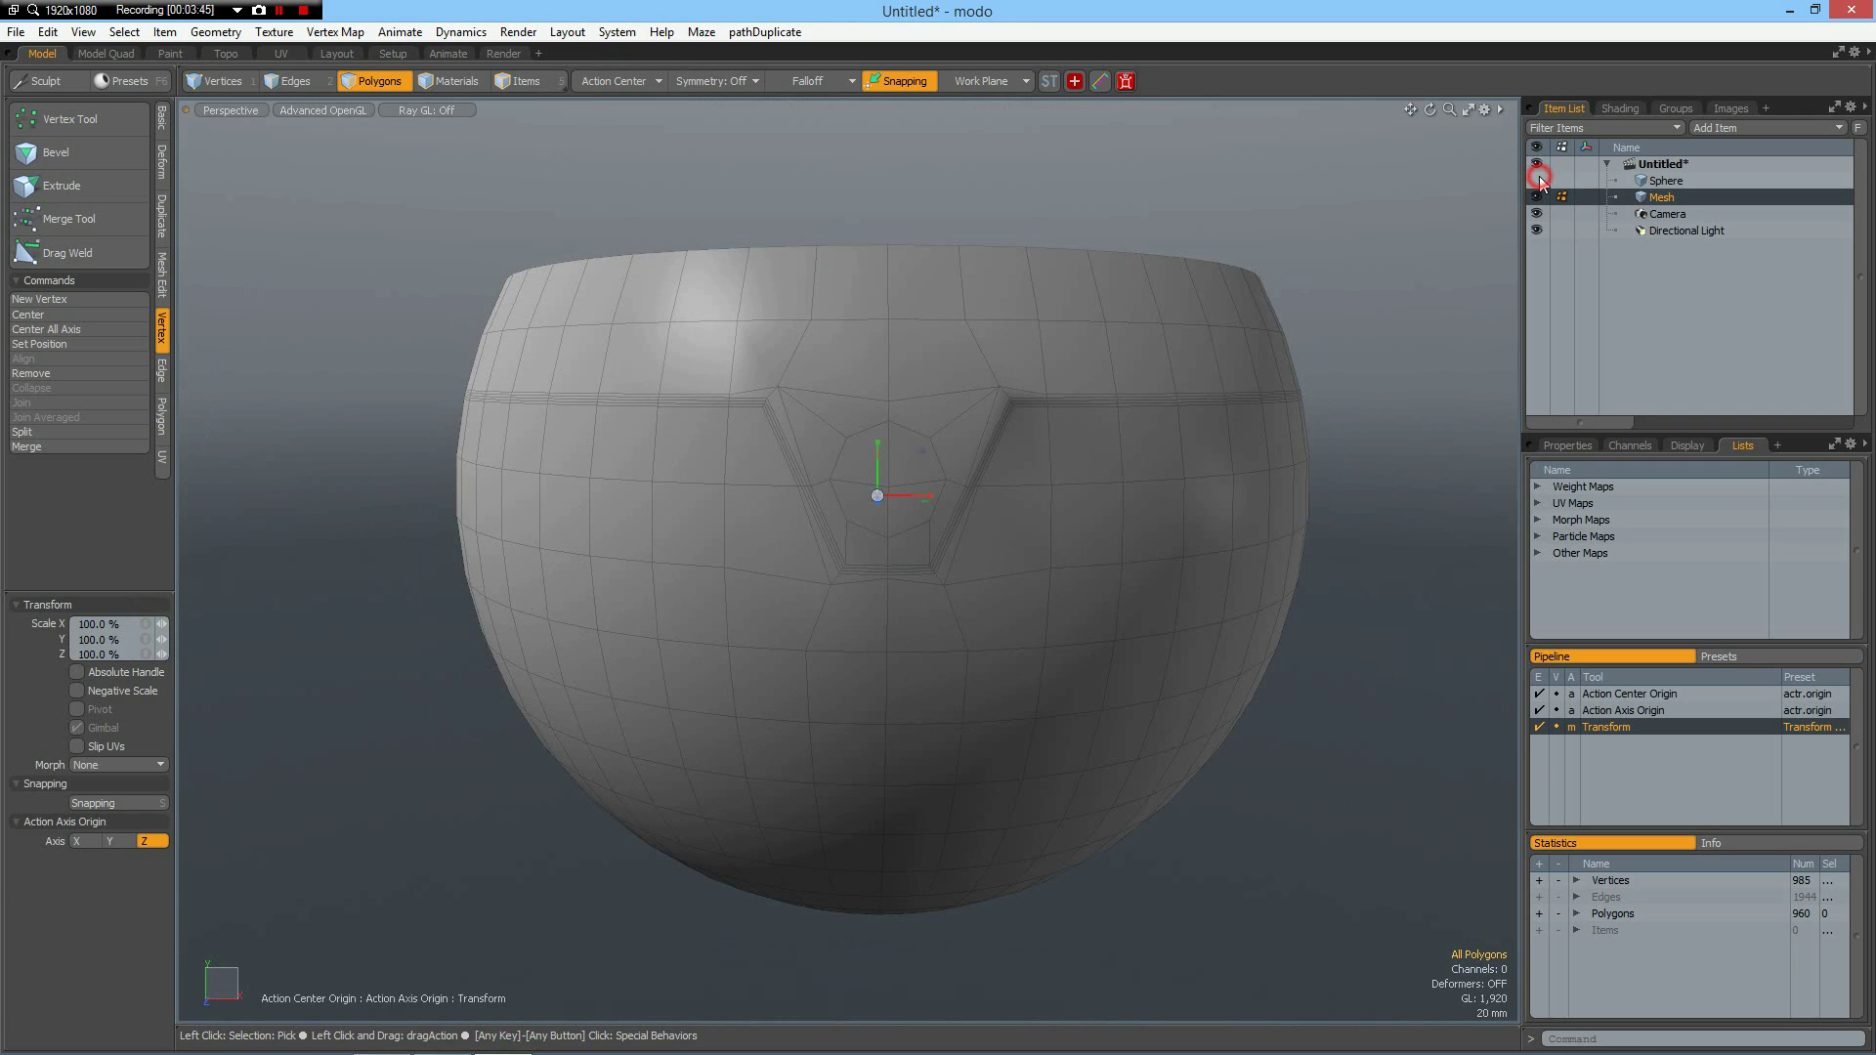
pyautogui.click(1540, 178)
pyautogui.keyDown('alt'); pyautogui.moveTo(1091, 273); pyautogui.dragTo(1085, 384); pyautogui.keyUp('alt')
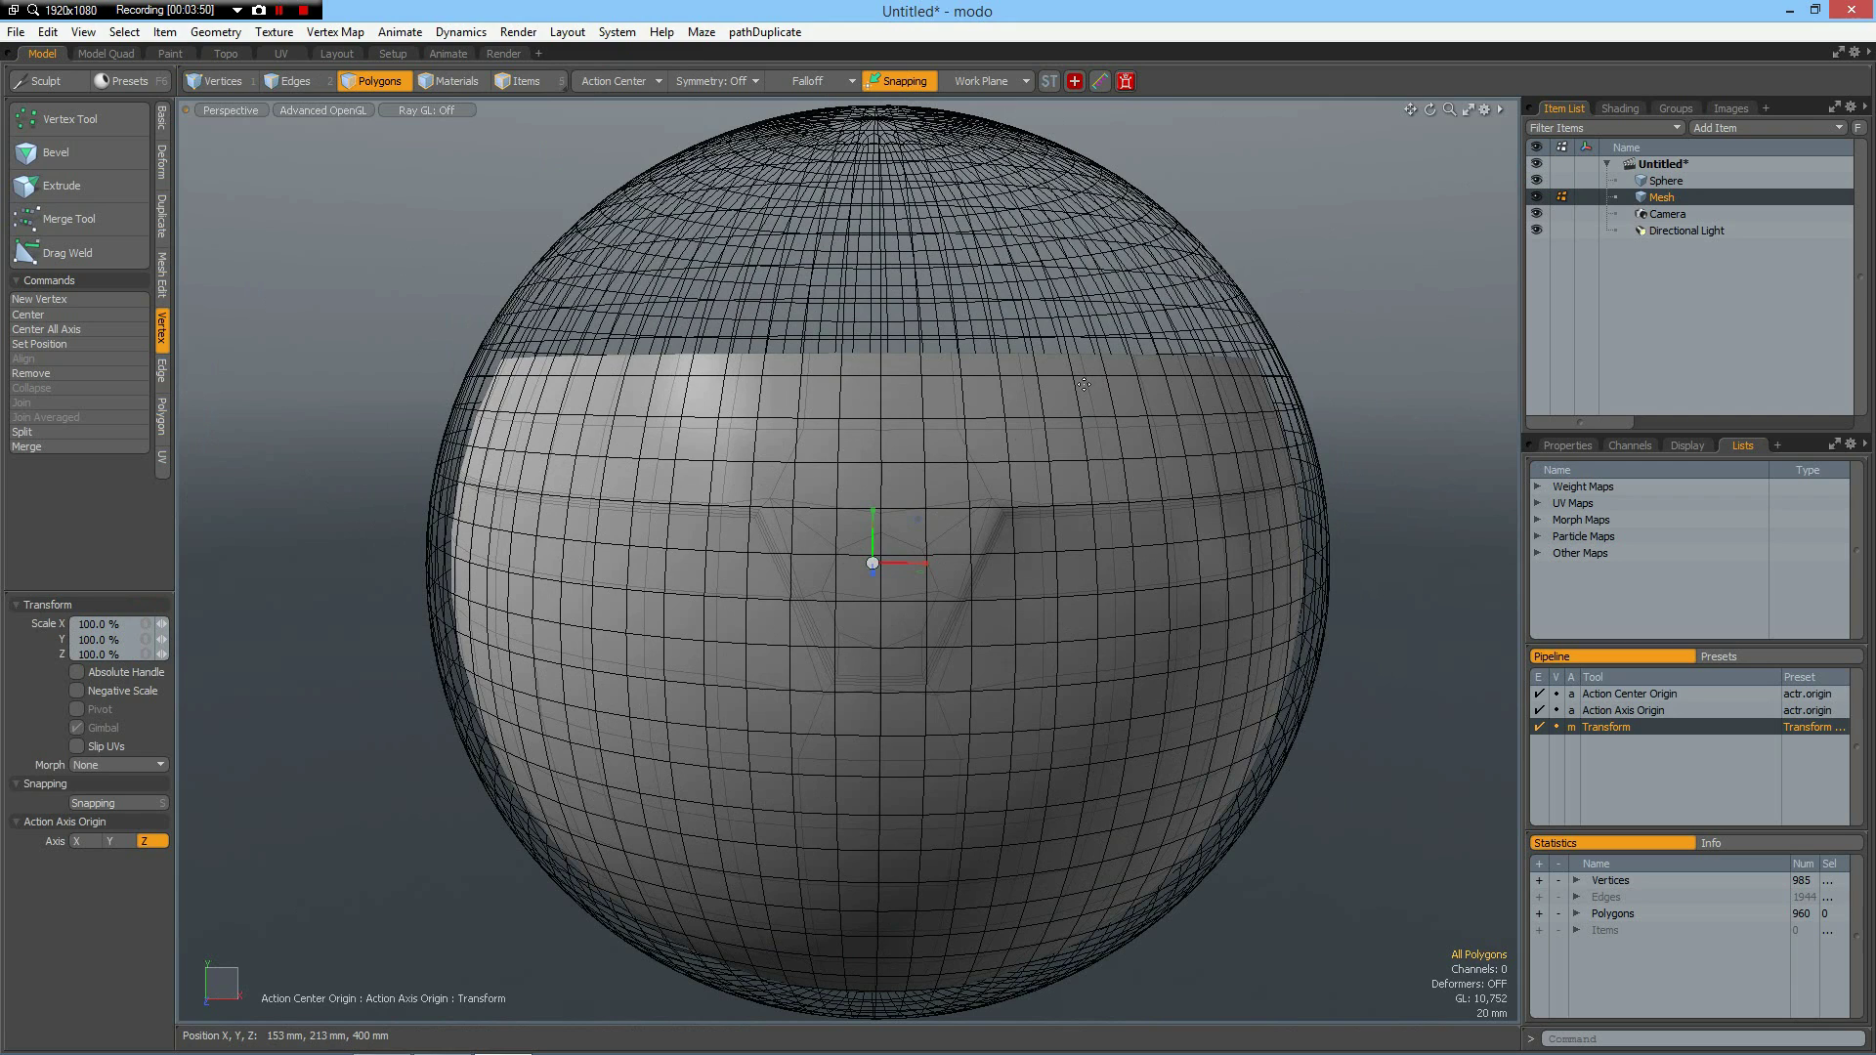
pyautogui.hotkey('shift', 'x')
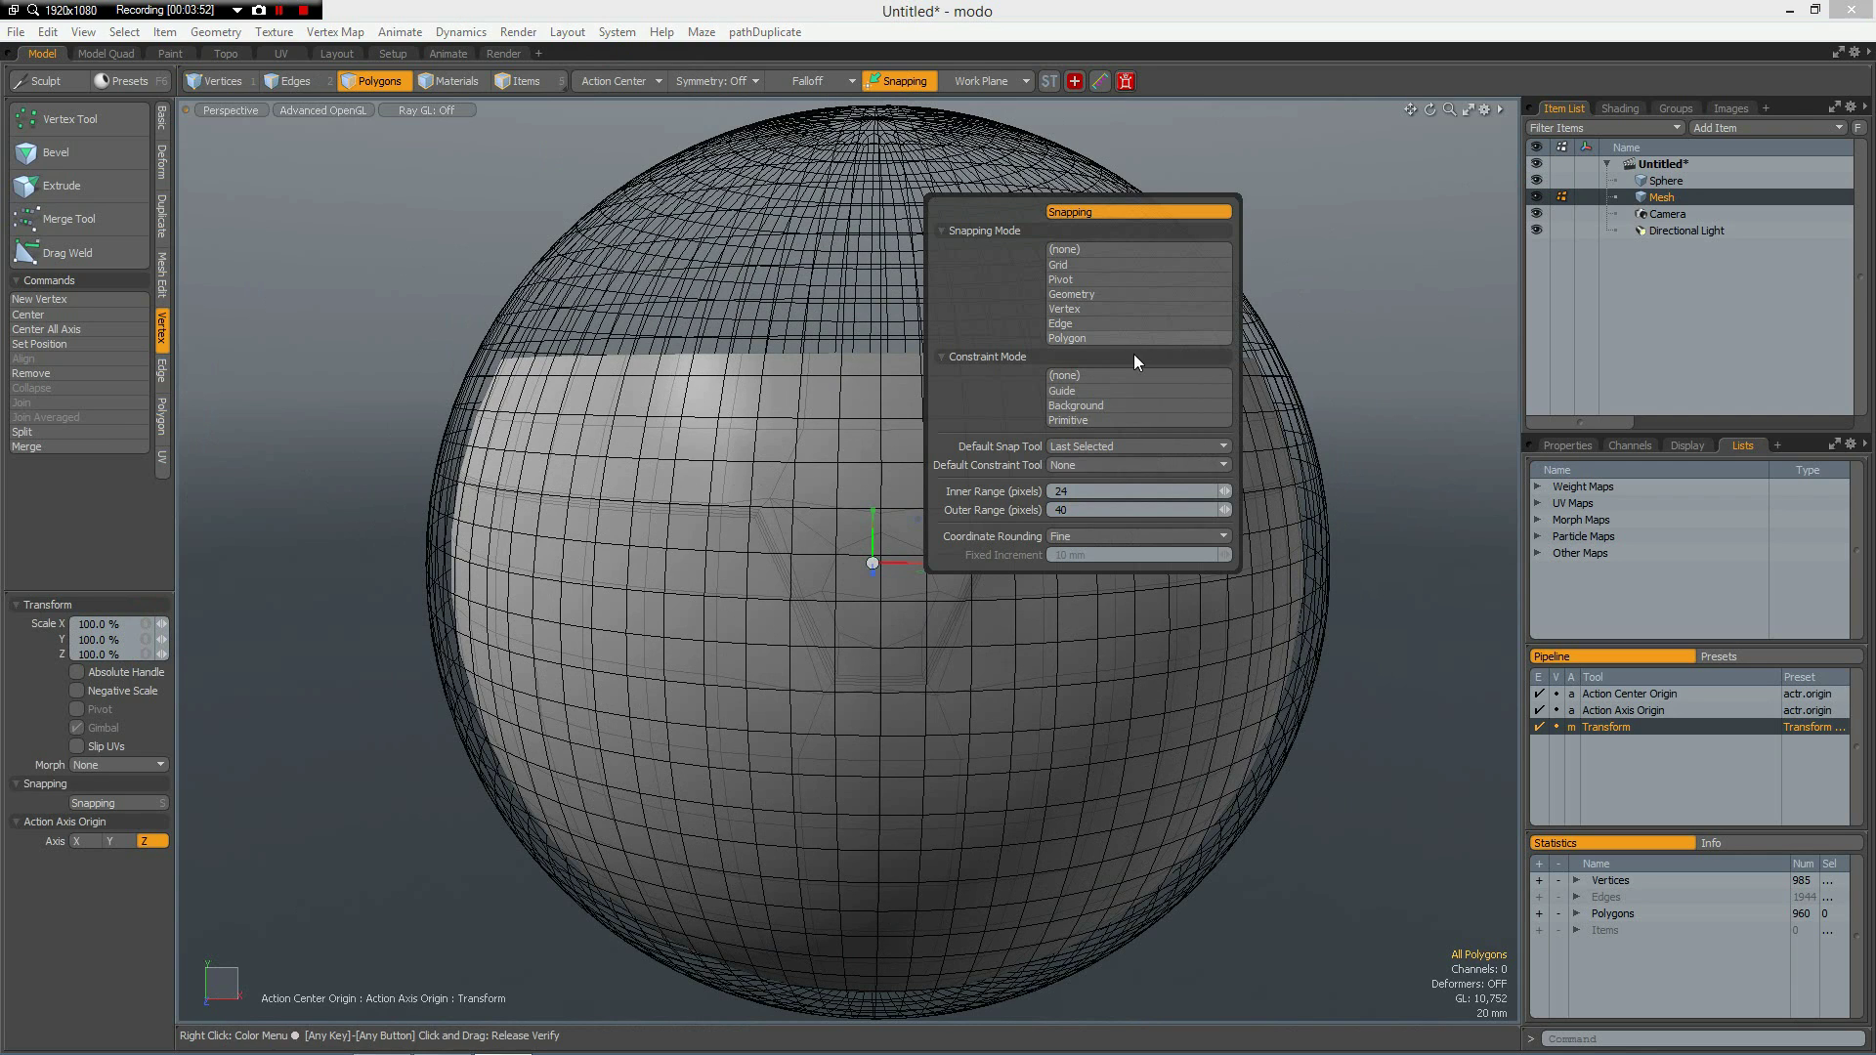
pyautogui.click(1111, 406)
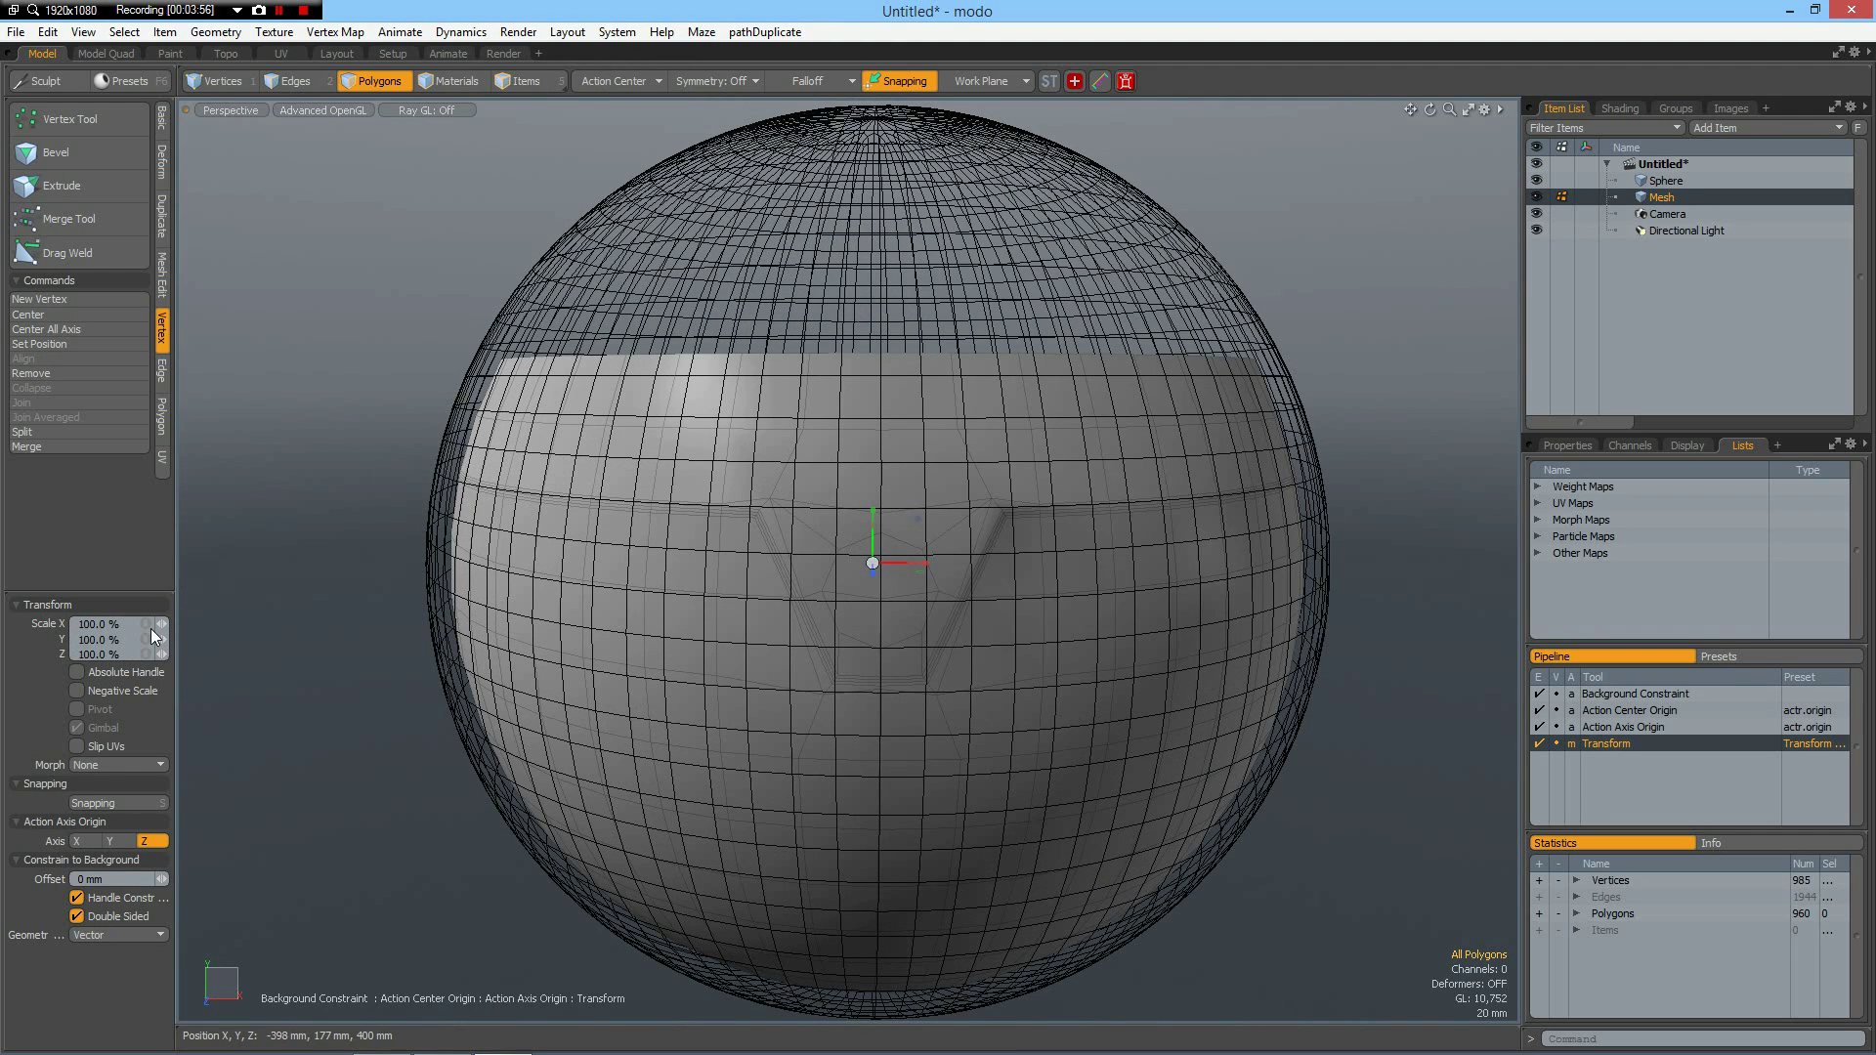
# Step: Scale the mesh uniformly to 111% to conform it to the background sphere, then drop the tools and hide the sphere
pyautogui.click(145, 623)
pyautogui.write('111')
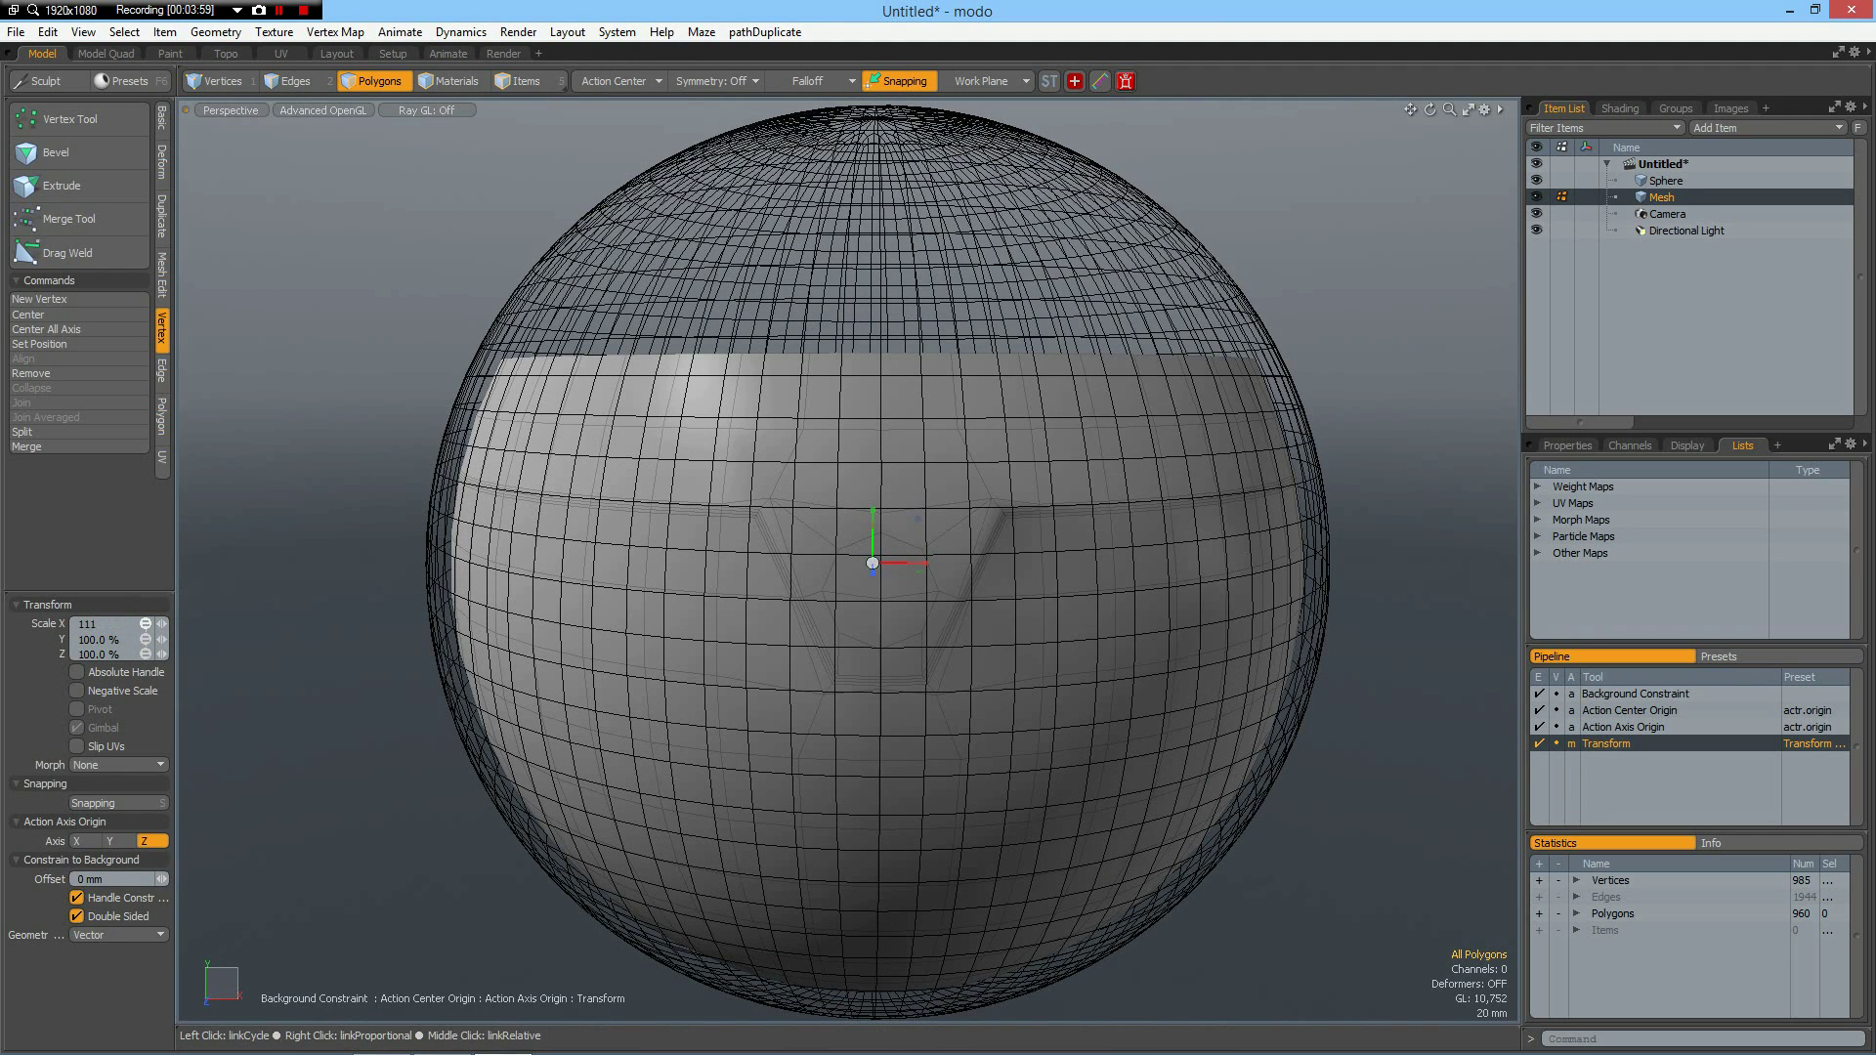
pyautogui.press('Return')
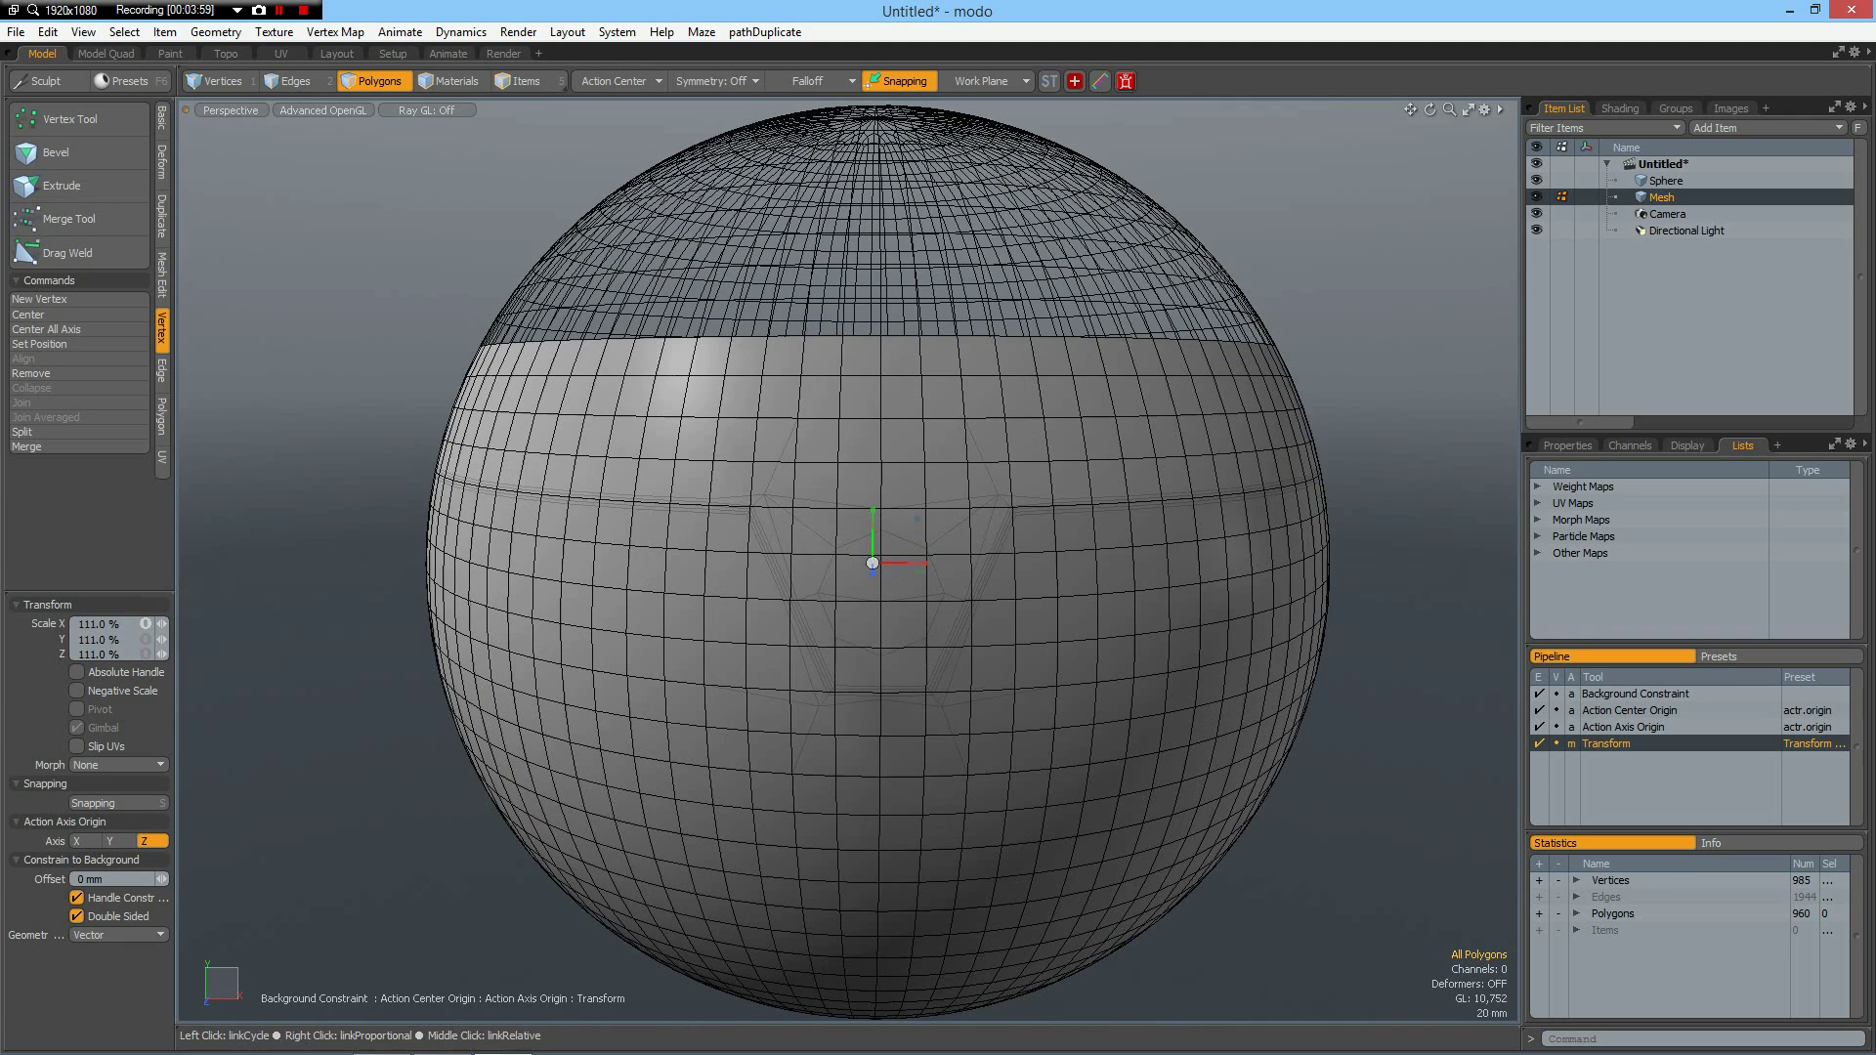
pyautogui.press('space')
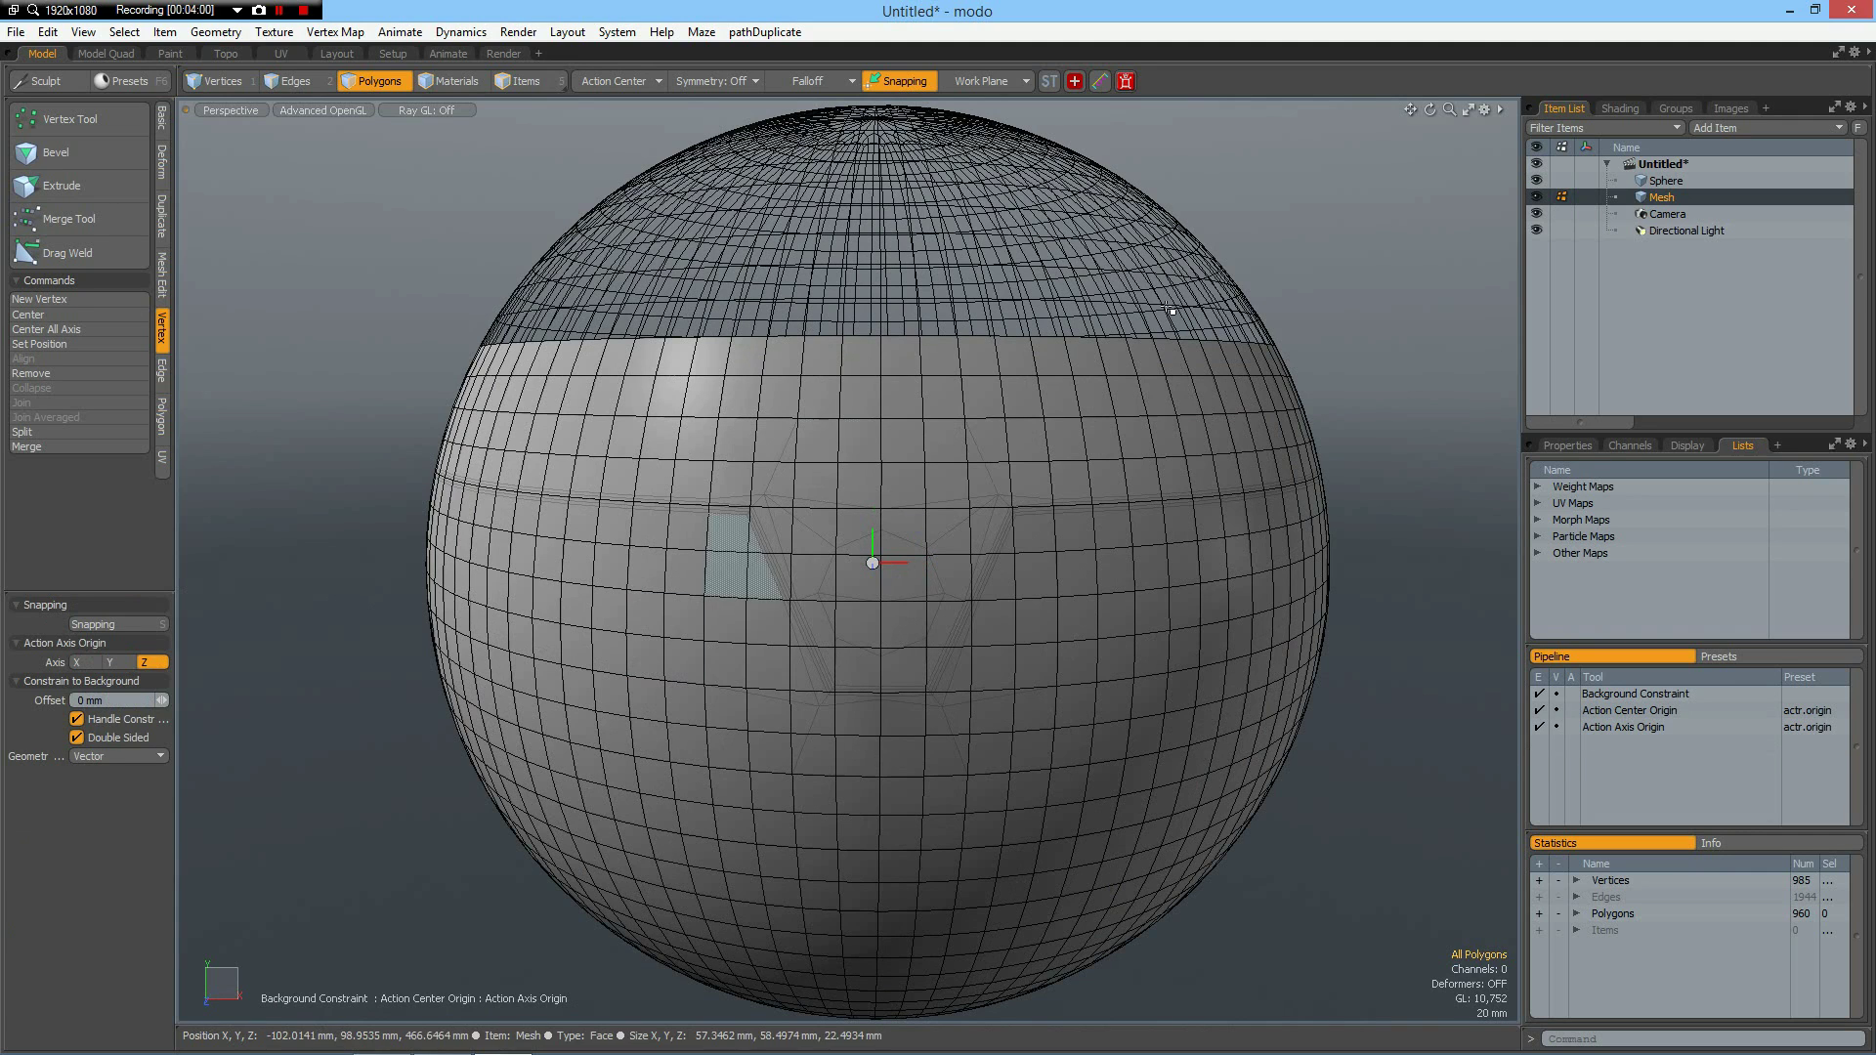
pyautogui.press('space')
pyautogui.click(1465, 222)
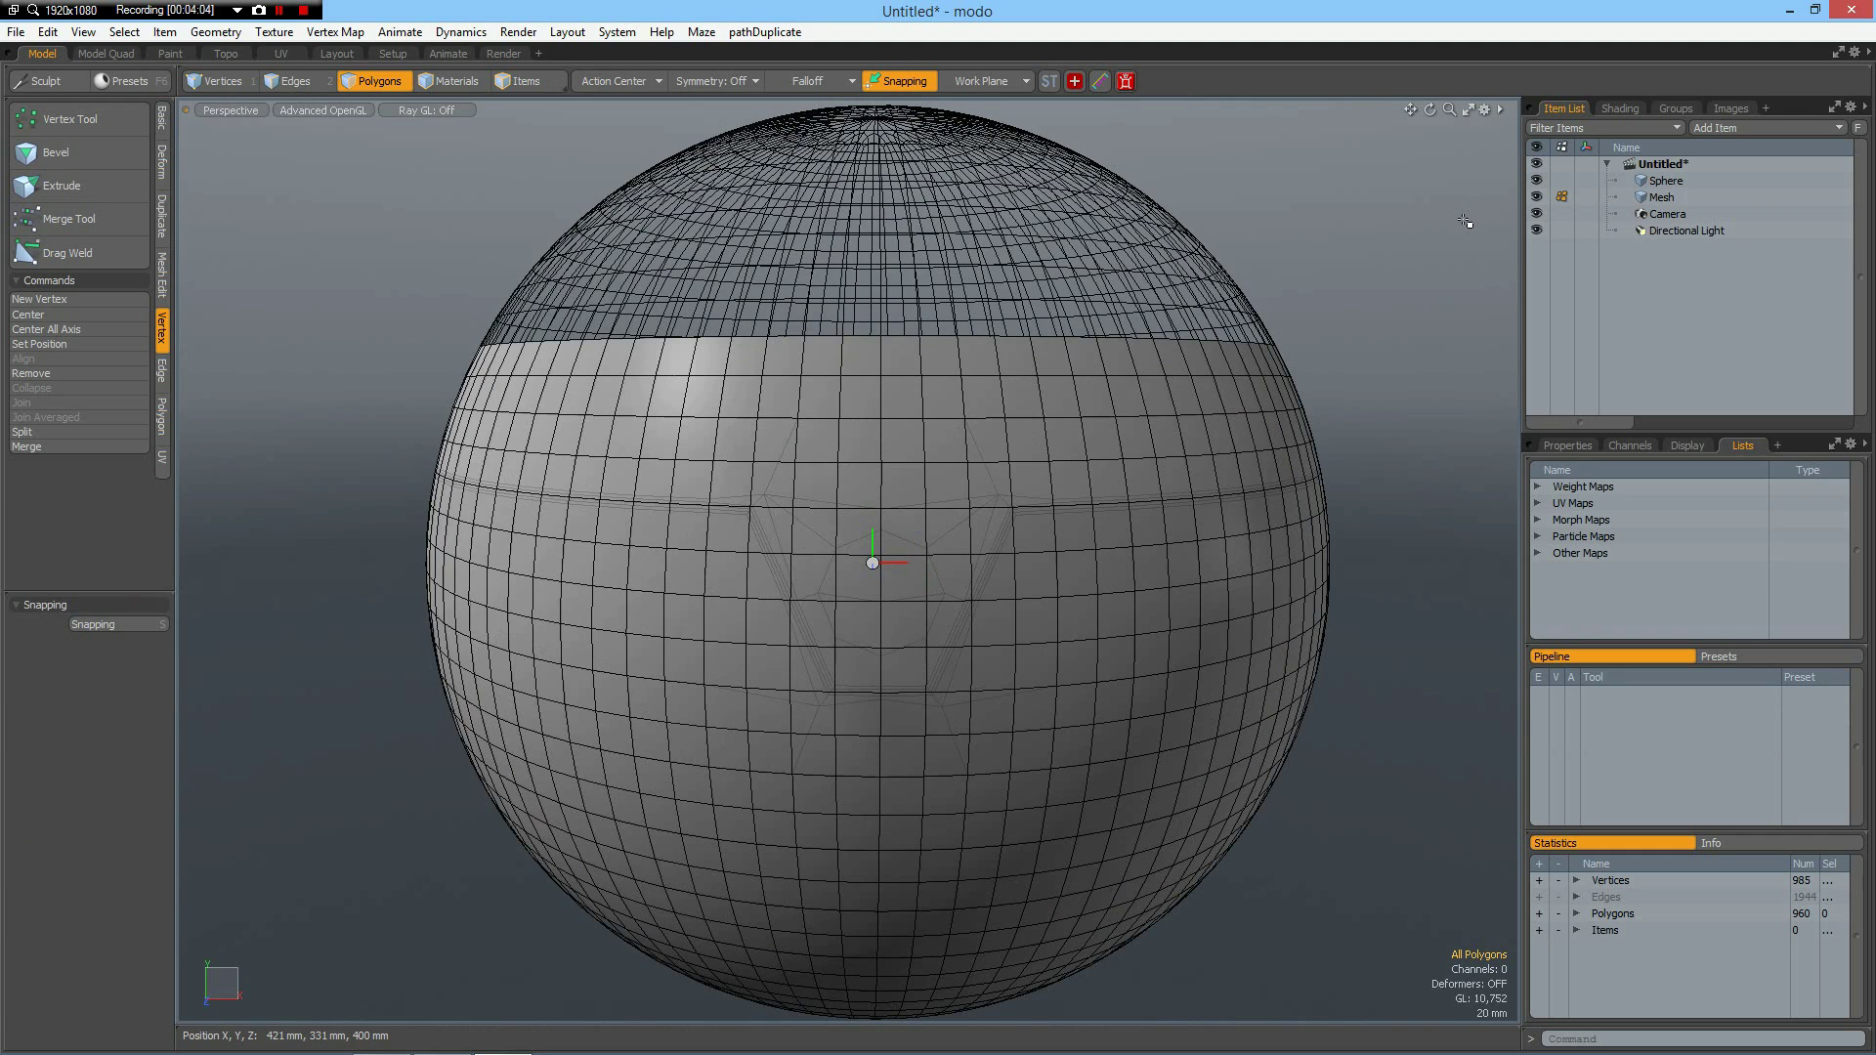
pyautogui.click(1536, 180)
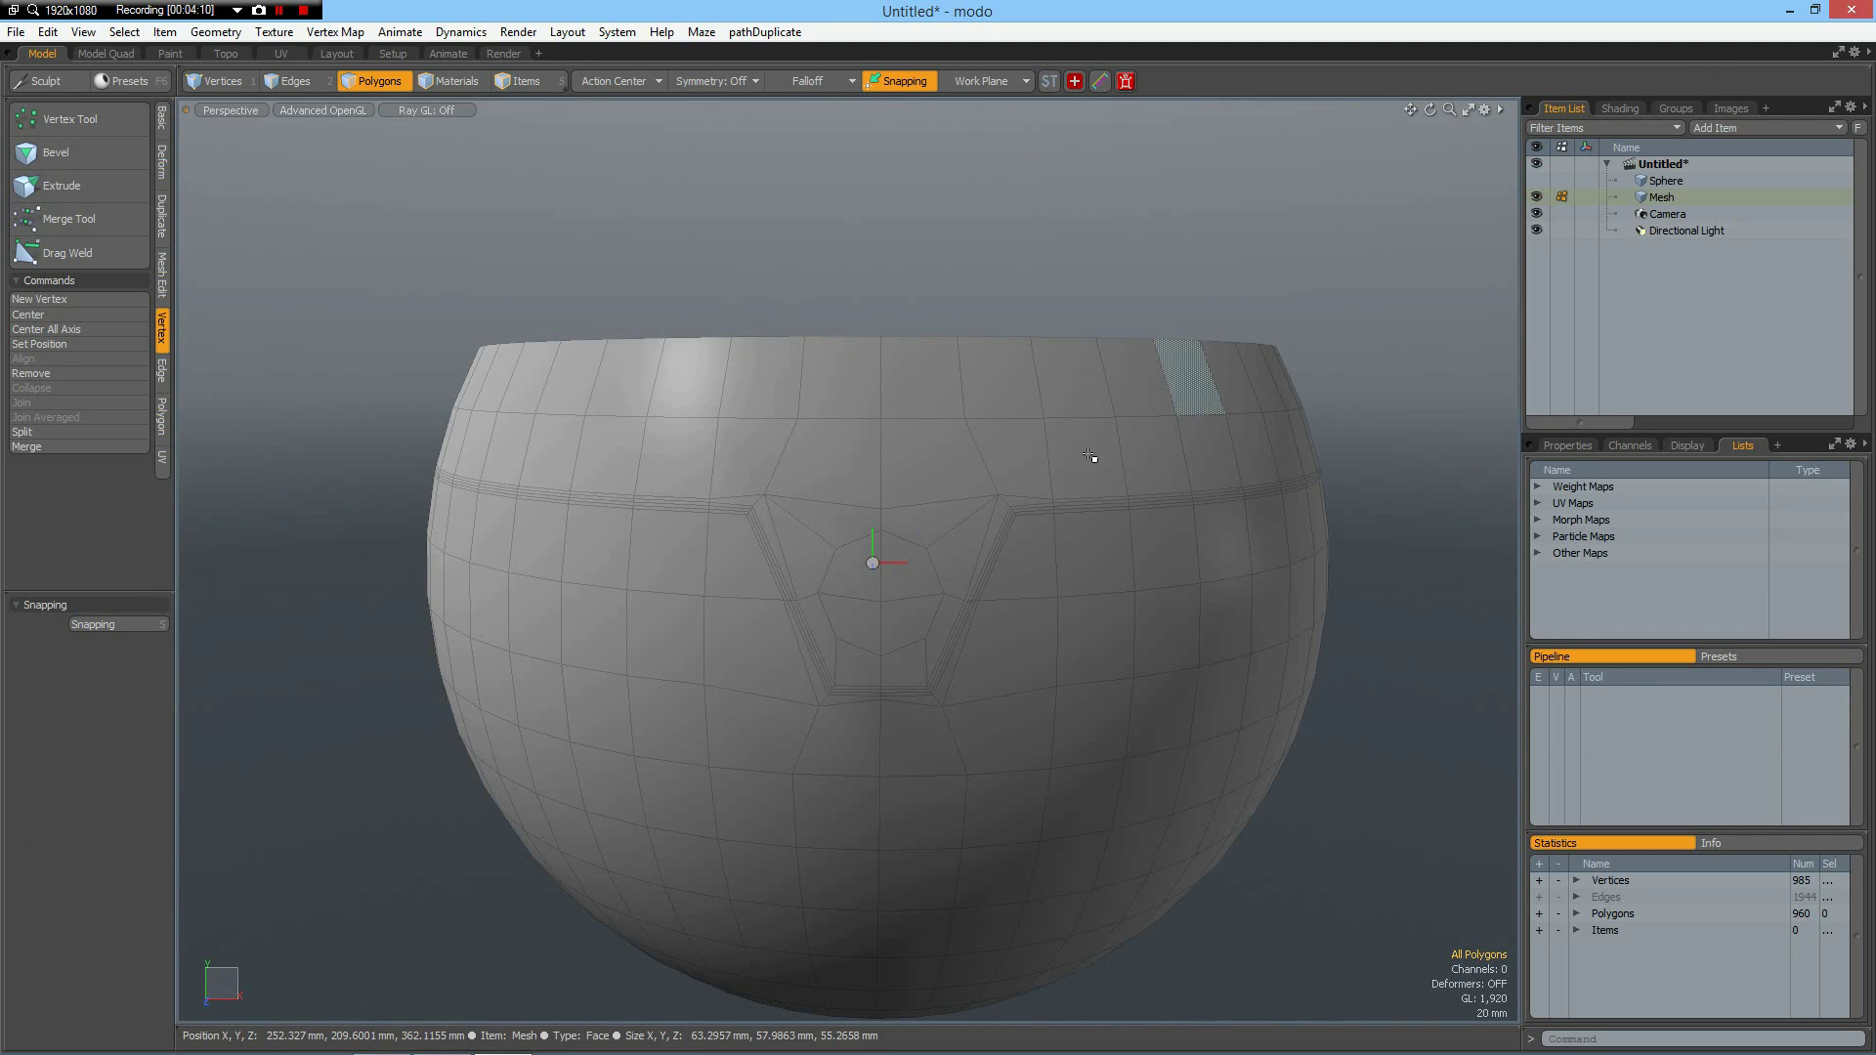
# Step: Remove the edges inside the circle at the front to merge it into a single polygon
pyautogui.keyDown('alt'); pyautogui.moveTo(953, 503); pyautogui.dragTo(865, 600); pyautogui.keyUp('alt')
pyautogui.press('2')
pyautogui.doubleClick(867, 570)
pyautogui.press('BackSpace')
# Step: Bevel the circular polygon inward with a shift of -33 mm to form a recess
pyautogui.press('3')
pyautogui.click(885, 617)
pyautogui.keyDown('alt'); pyautogui.moveTo(884, 618); pyautogui.dragTo(783, 719); pyautogui.keyUp('alt')
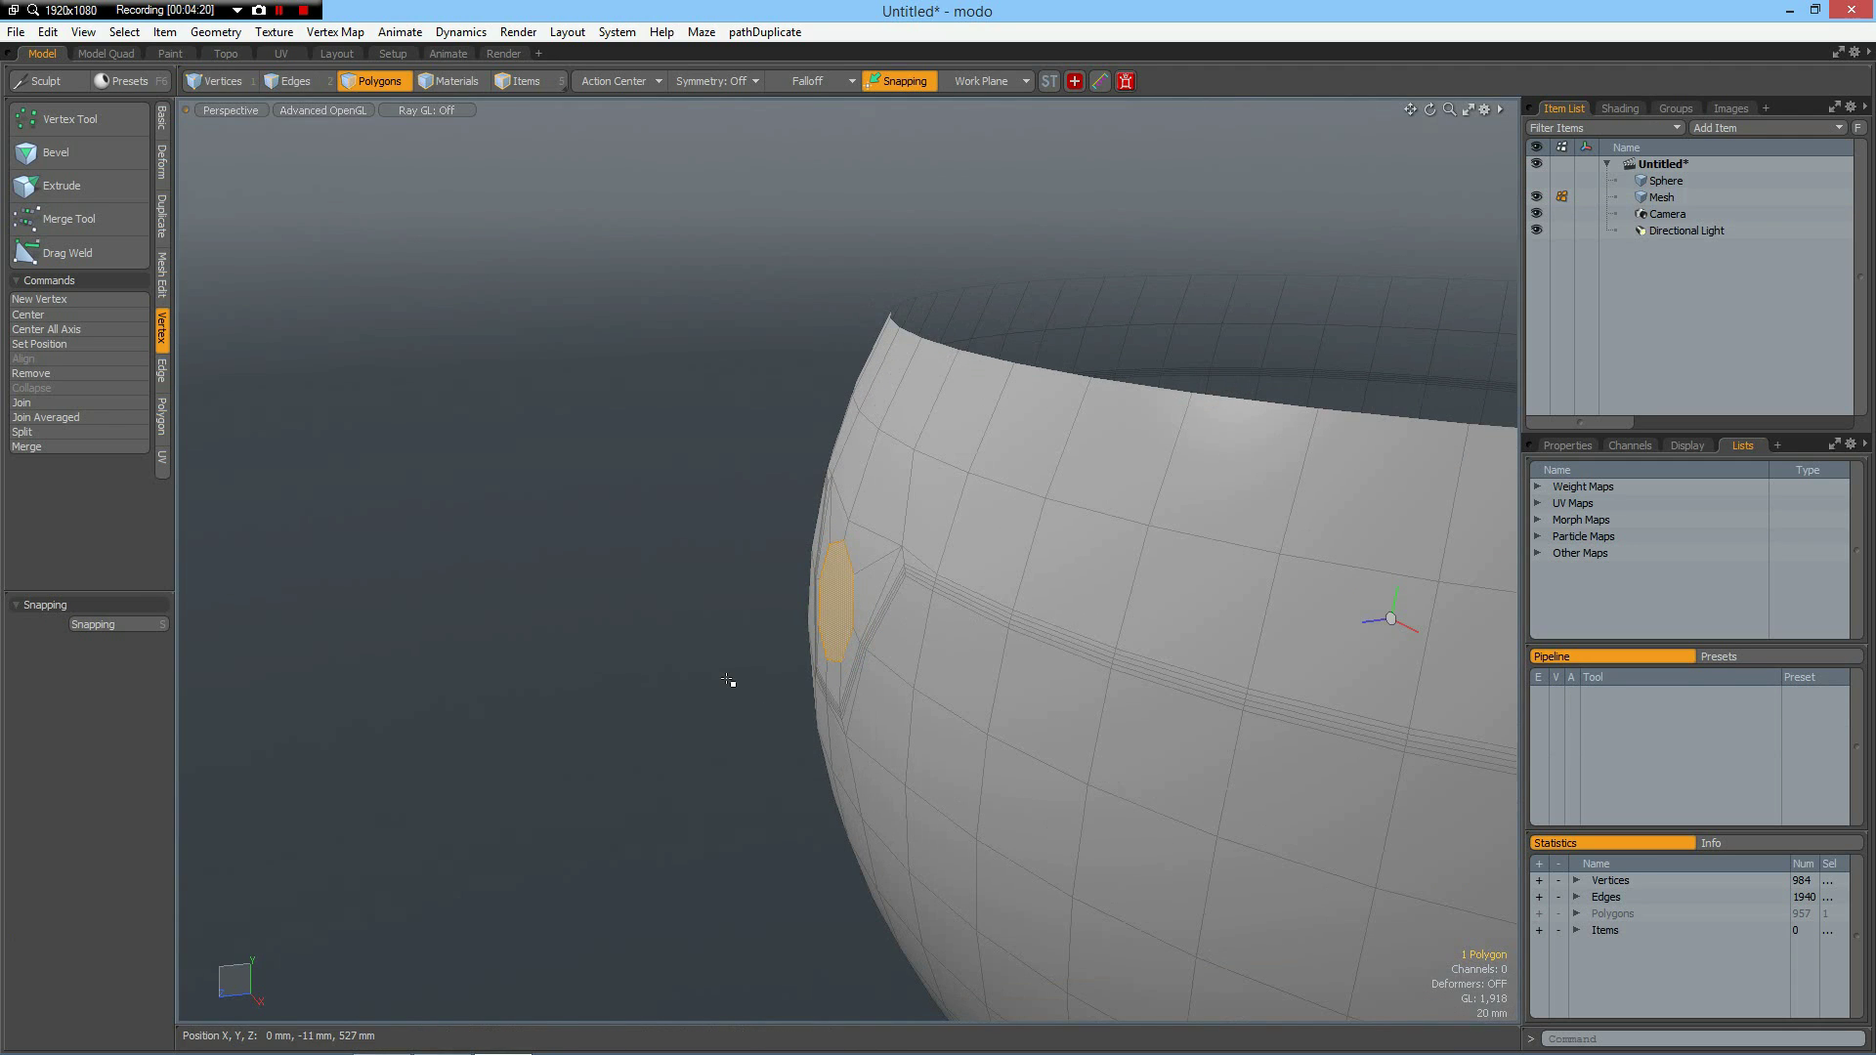
pyautogui.press('b')
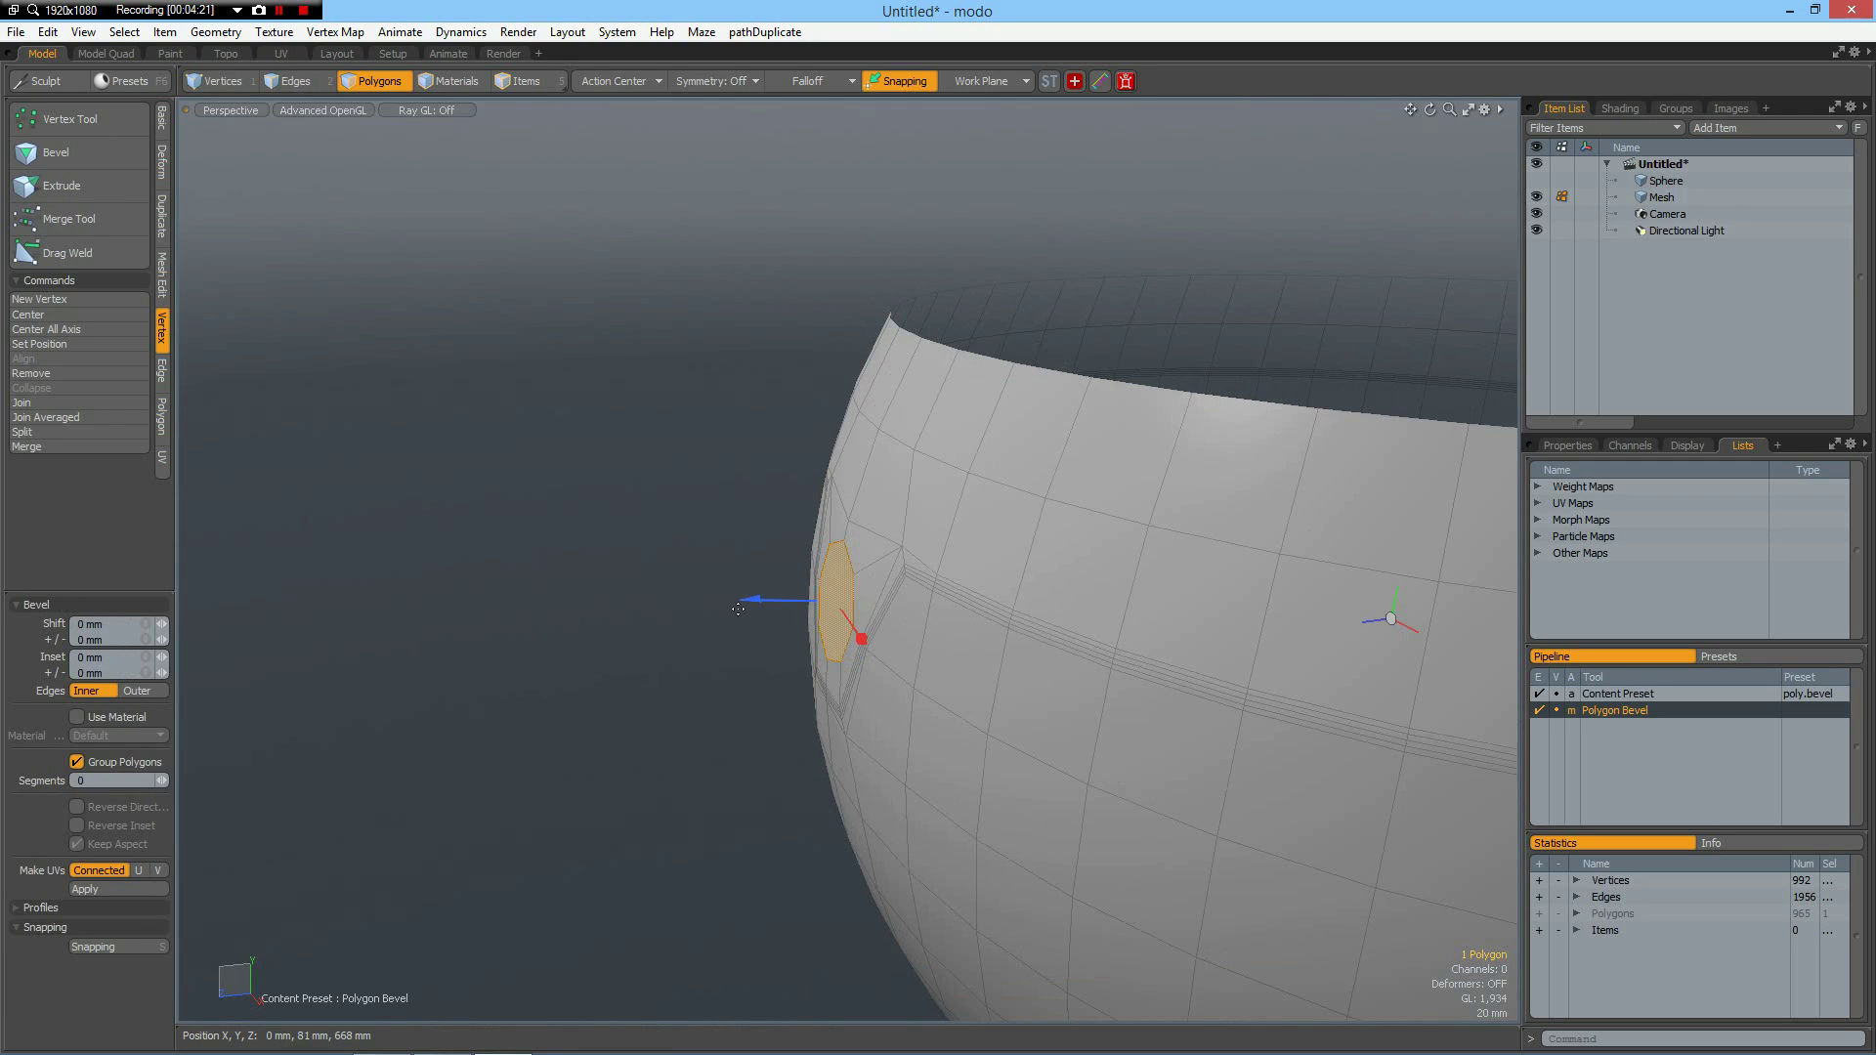
pyautogui.moveTo(748, 599); pyautogui.dragTo(782, 600)
# Step: Inset the recess floor slightly with a new bevel and raise it with another bevel shifted 30 mm
pyautogui.click(649, 620)
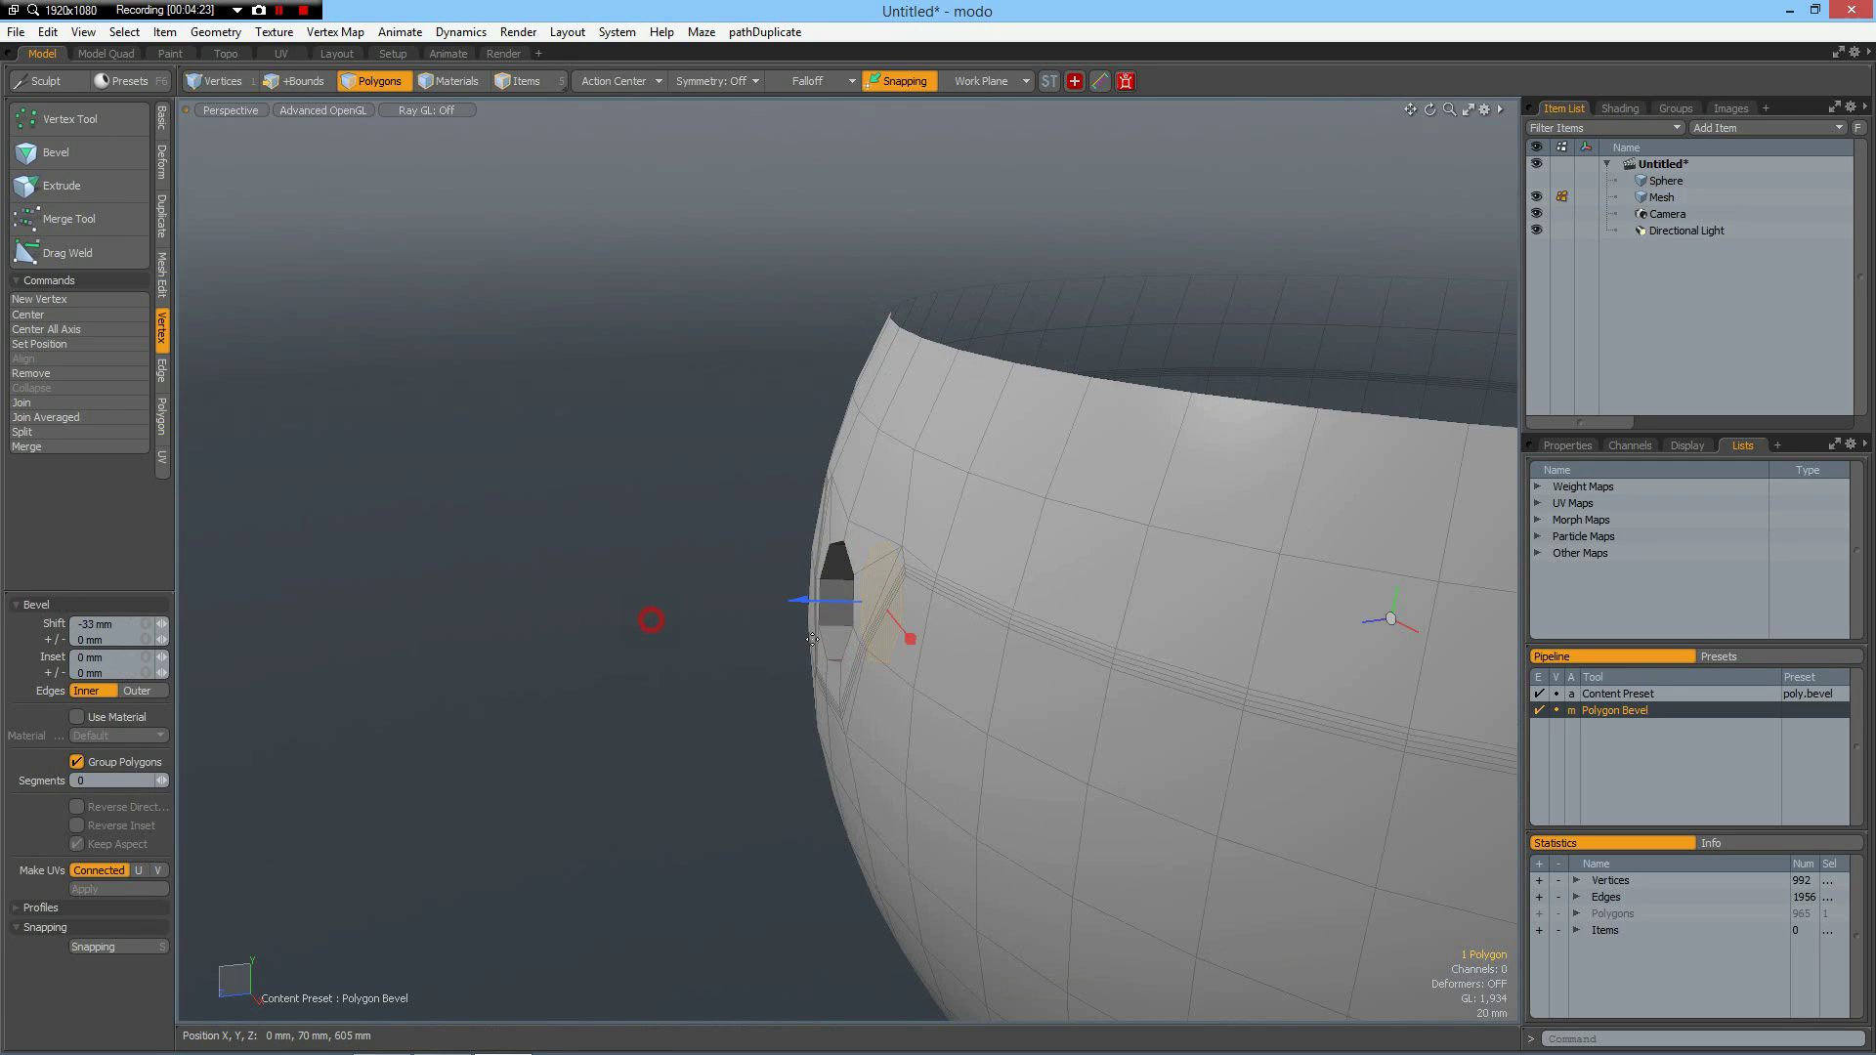
pyautogui.moveTo(911, 642); pyautogui.dragTo(909, 640)
pyautogui.keyDown('shift'); pyautogui.click(547, 568); pyautogui.keyUp('shift')
pyautogui.moveTo(798, 600); pyautogui.dragTo(756, 600)
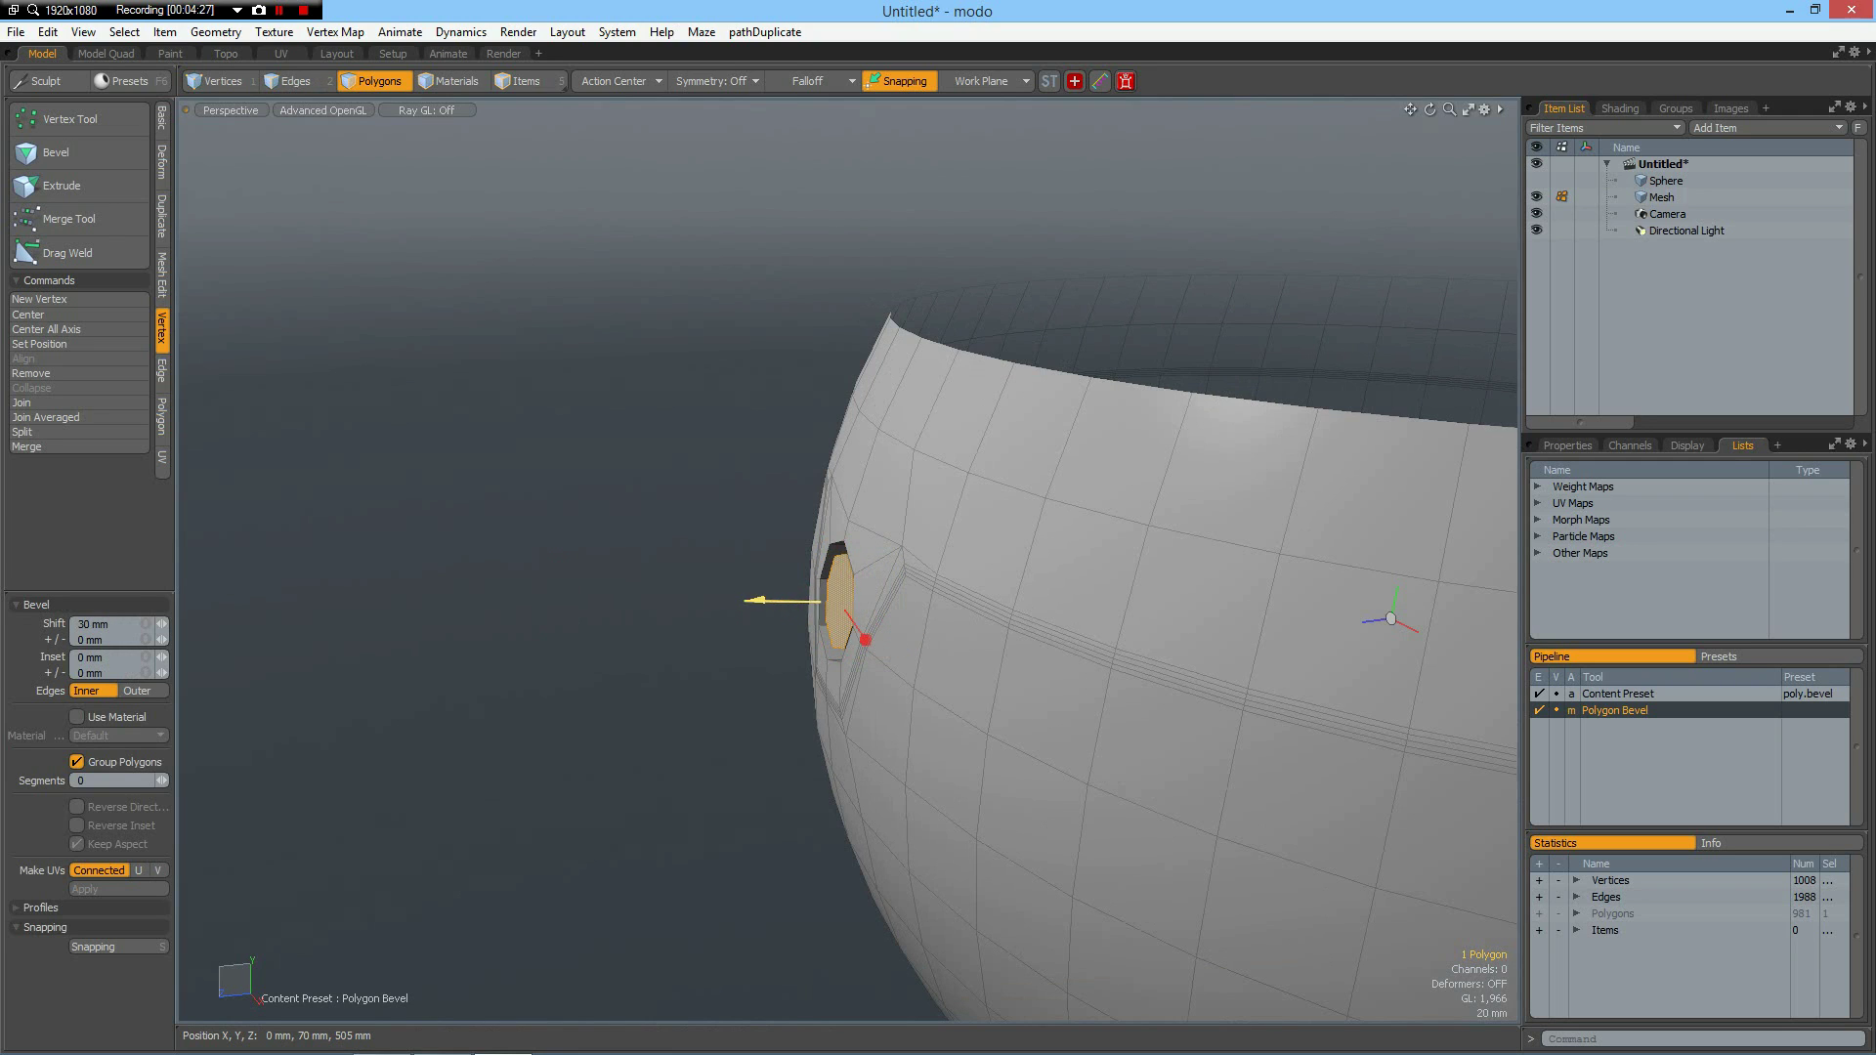
# Step: Inset the raised screw cap, then sink its centre with a further bevel of -18 mm shift and 10.4 mm inset
pyautogui.keyDown('shift'); pyautogui.click(557, 538); pyautogui.keyUp('shift')
pyautogui.moveTo(869, 640); pyautogui.dragTo(785, 602)
pyautogui.keyDown('shift'); pyautogui.click(587, 547); pyautogui.keyUp('shift')
pyautogui.moveTo(884, 640); pyautogui.dragTo(894, 640)
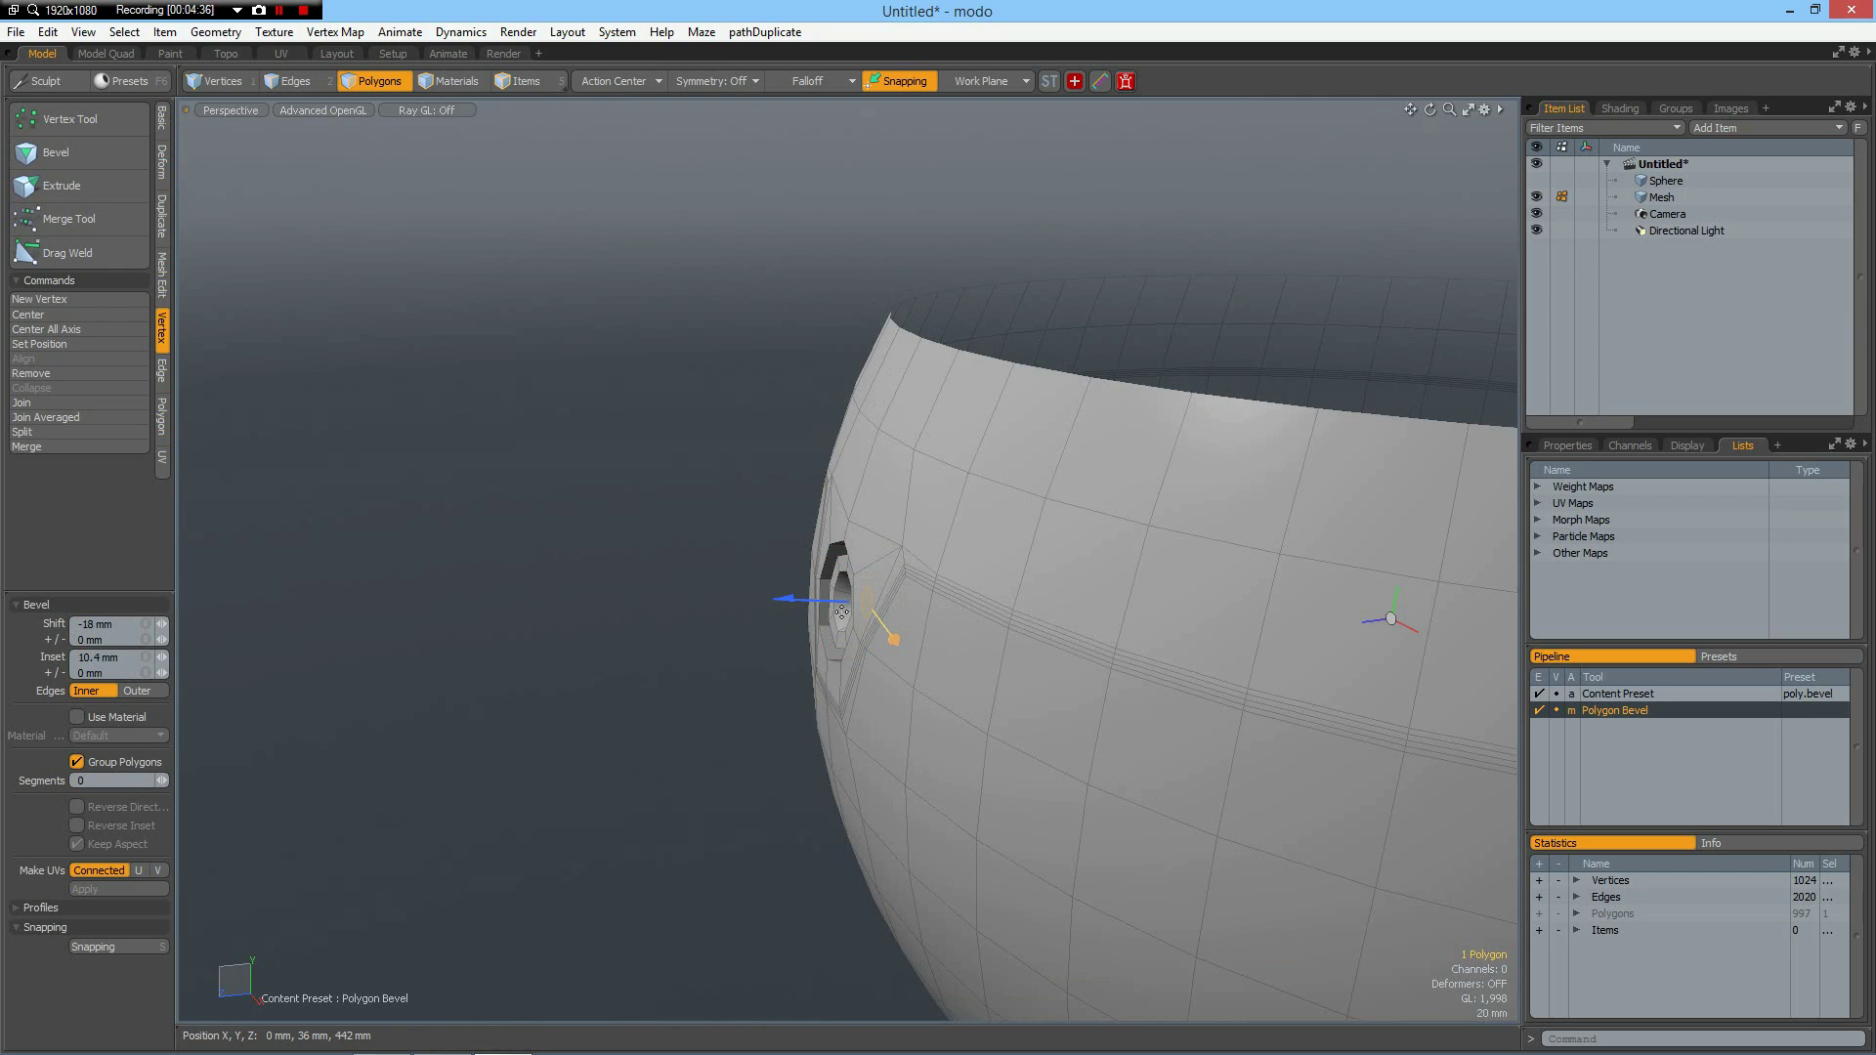
# Step: Grow the selection from the screw's centre polygon to the whole screw cap and assign it a material named Screws
pyautogui.keyDown('alt'); pyautogui.moveTo(737, 582); pyautogui.dragTo(876, 576); pyautogui.keyUp('alt')
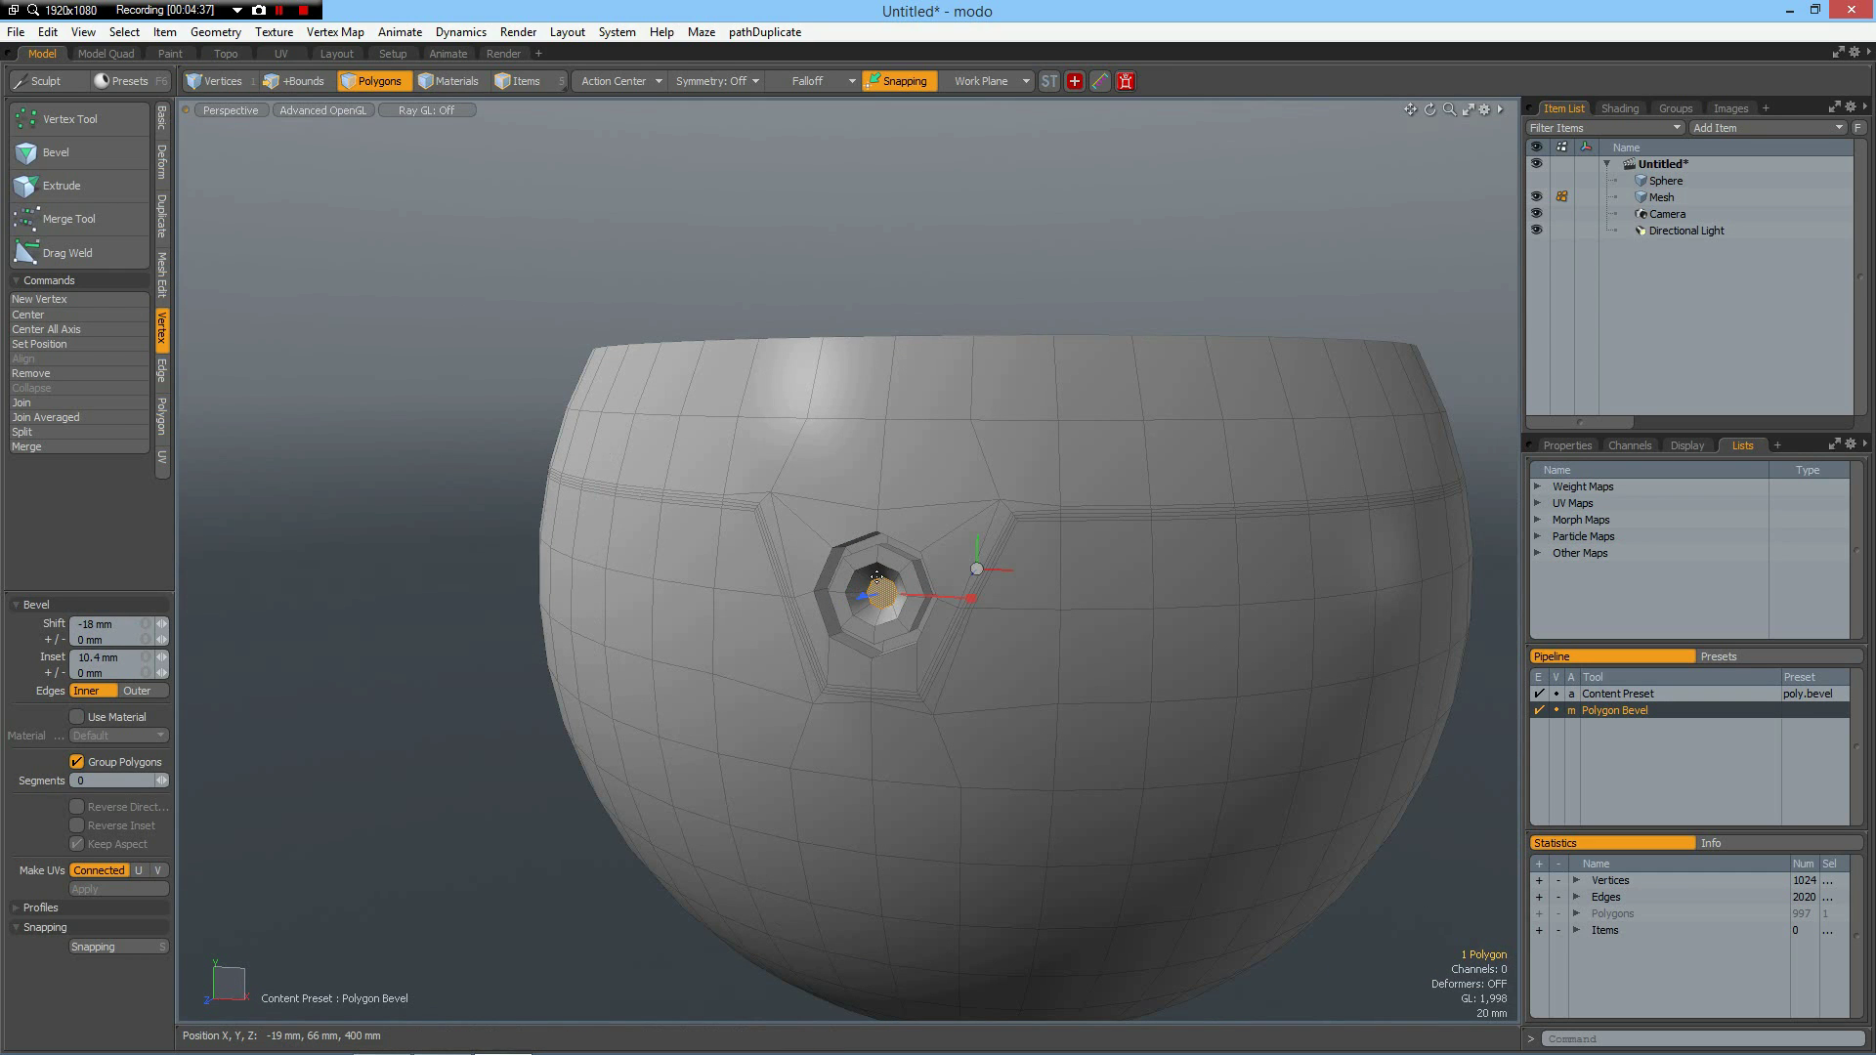
pyautogui.hotkey('shift', 'Up')
pyautogui.hotkey('shift', 'Up')
pyautogui.press('m')
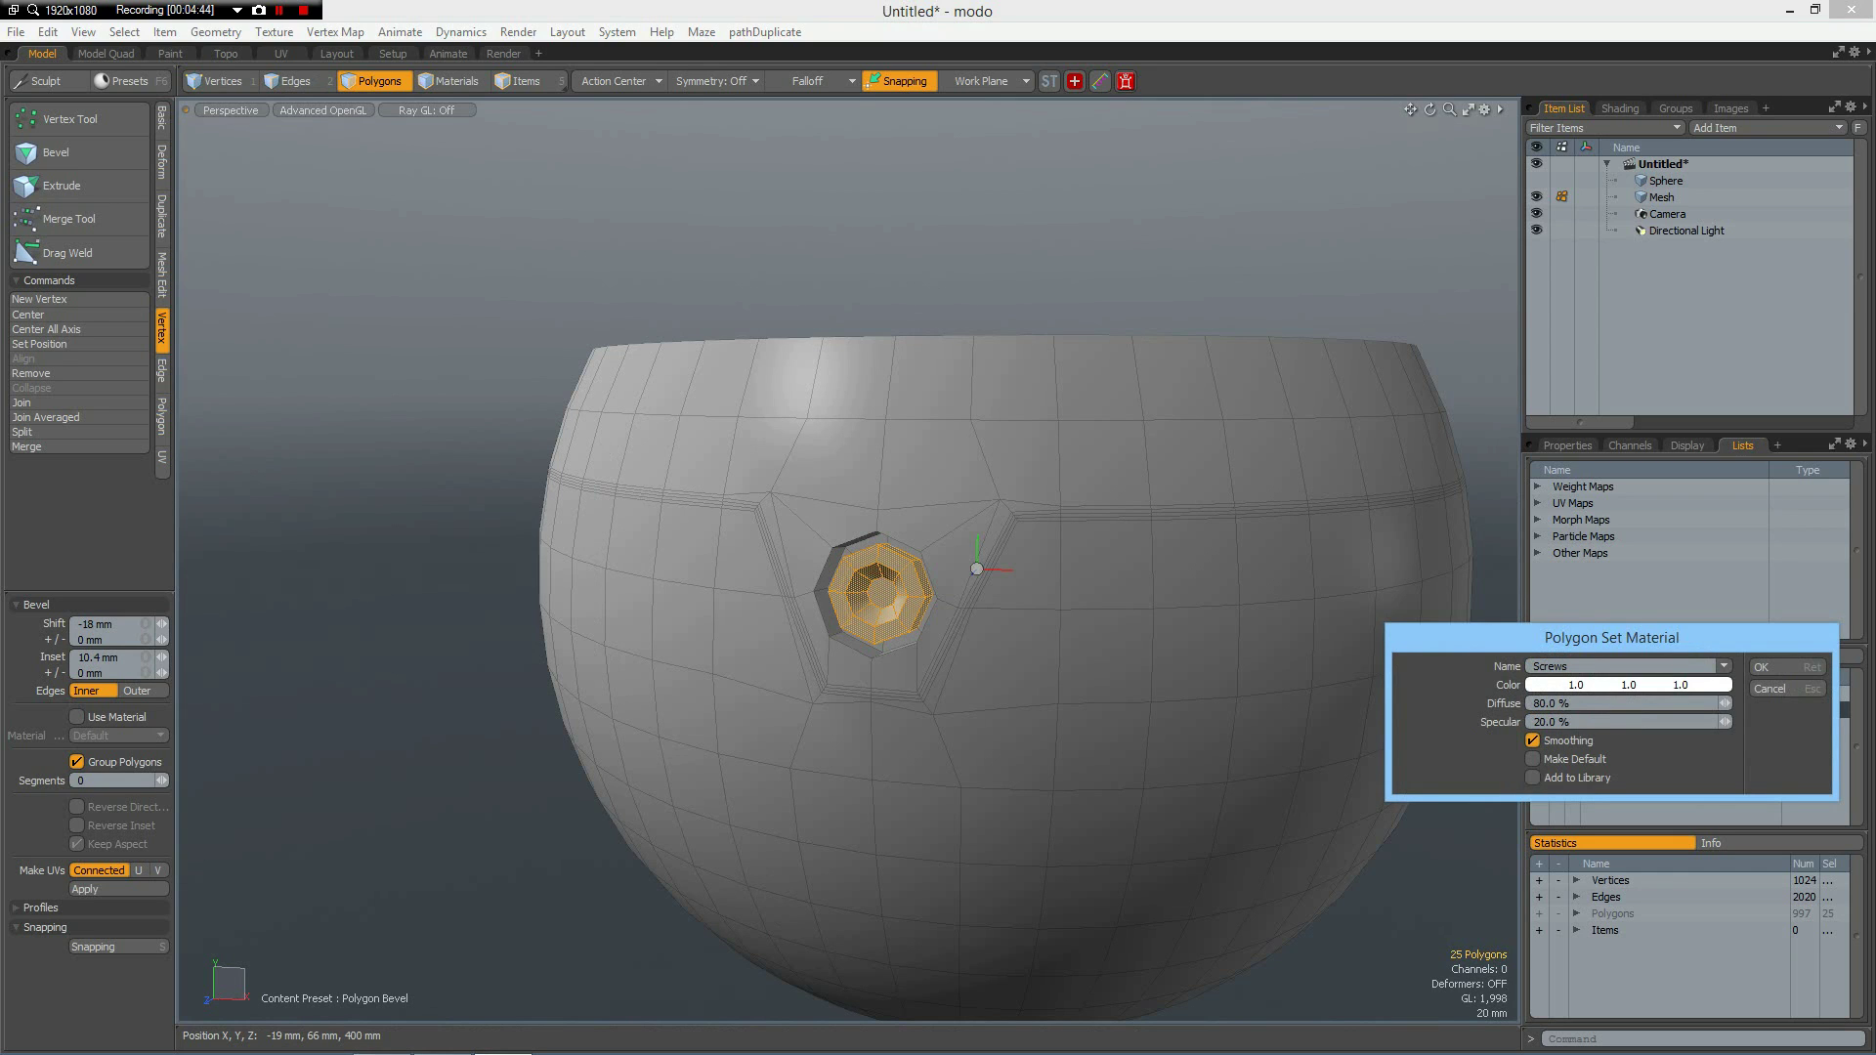
pyautogui.press('Return')
# Step: Assign a material named Body to all polygons except the screw, cutting the screw out and pasting it back
pyautogui.hotkey('ctrl', 'x')
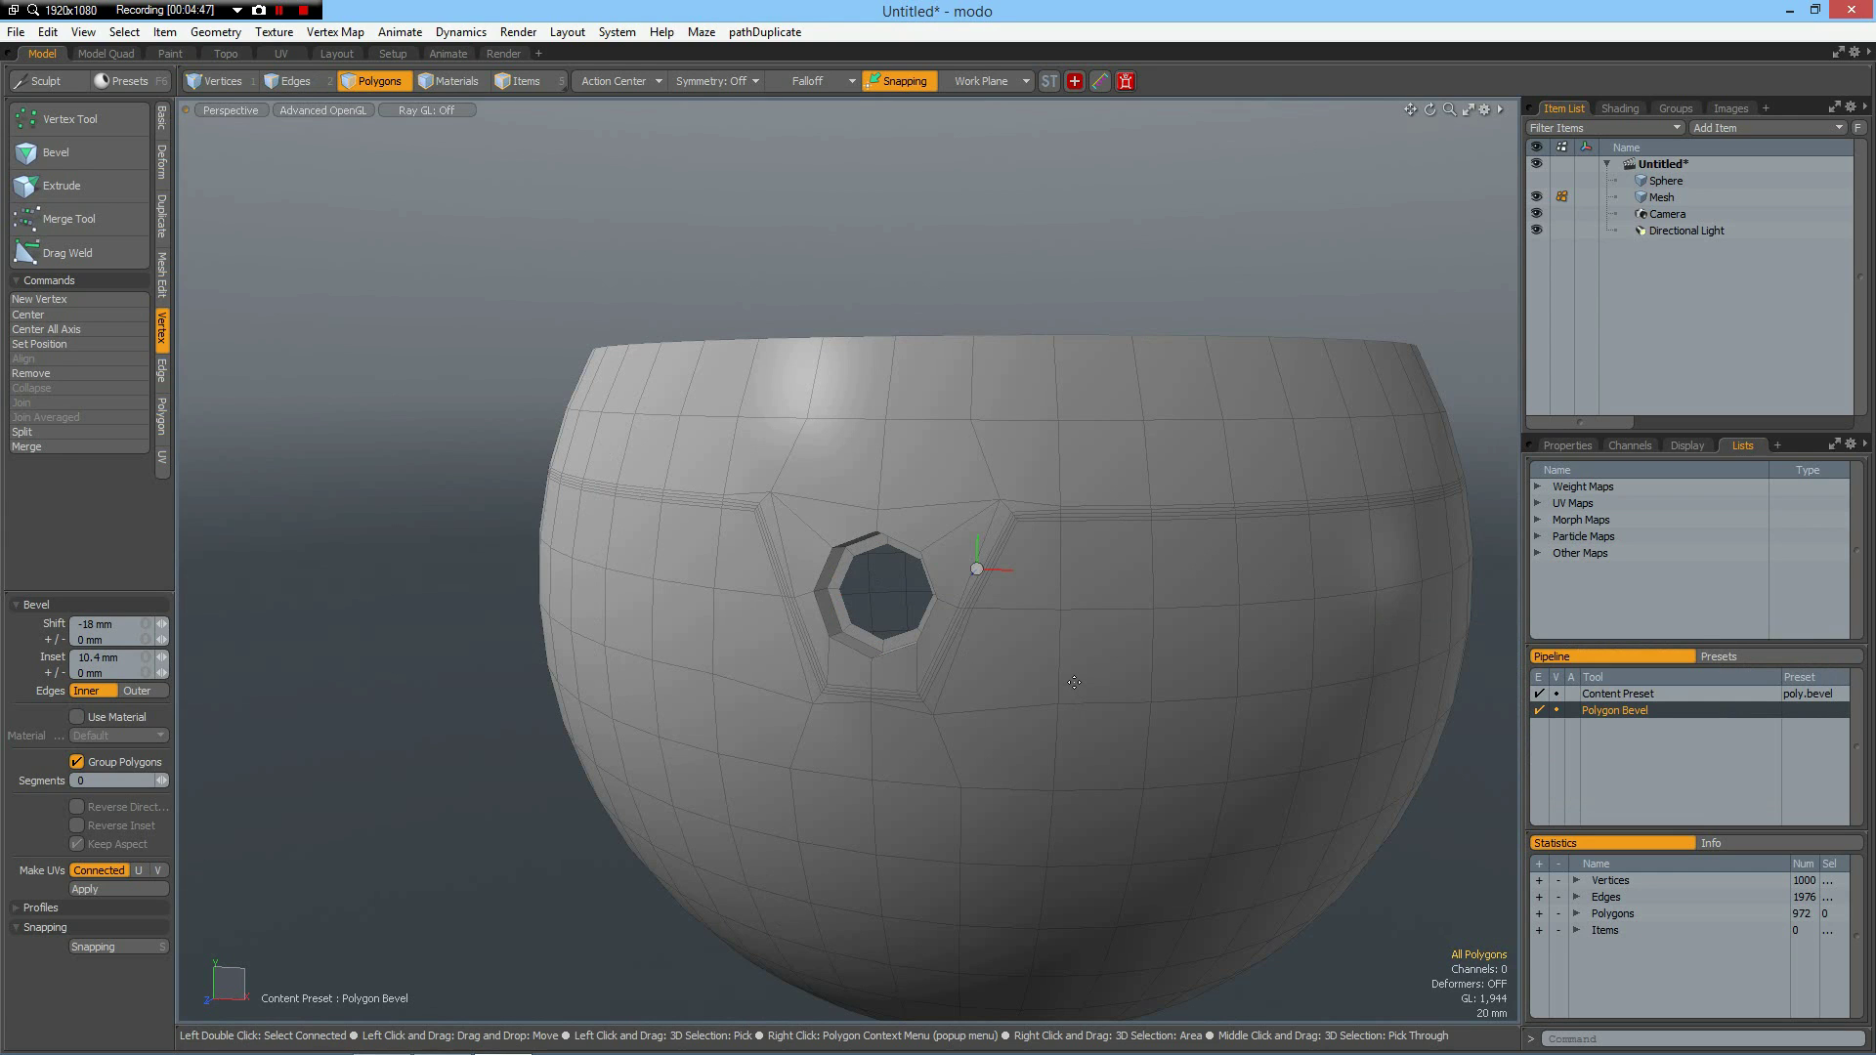
pyautogui.press('m')
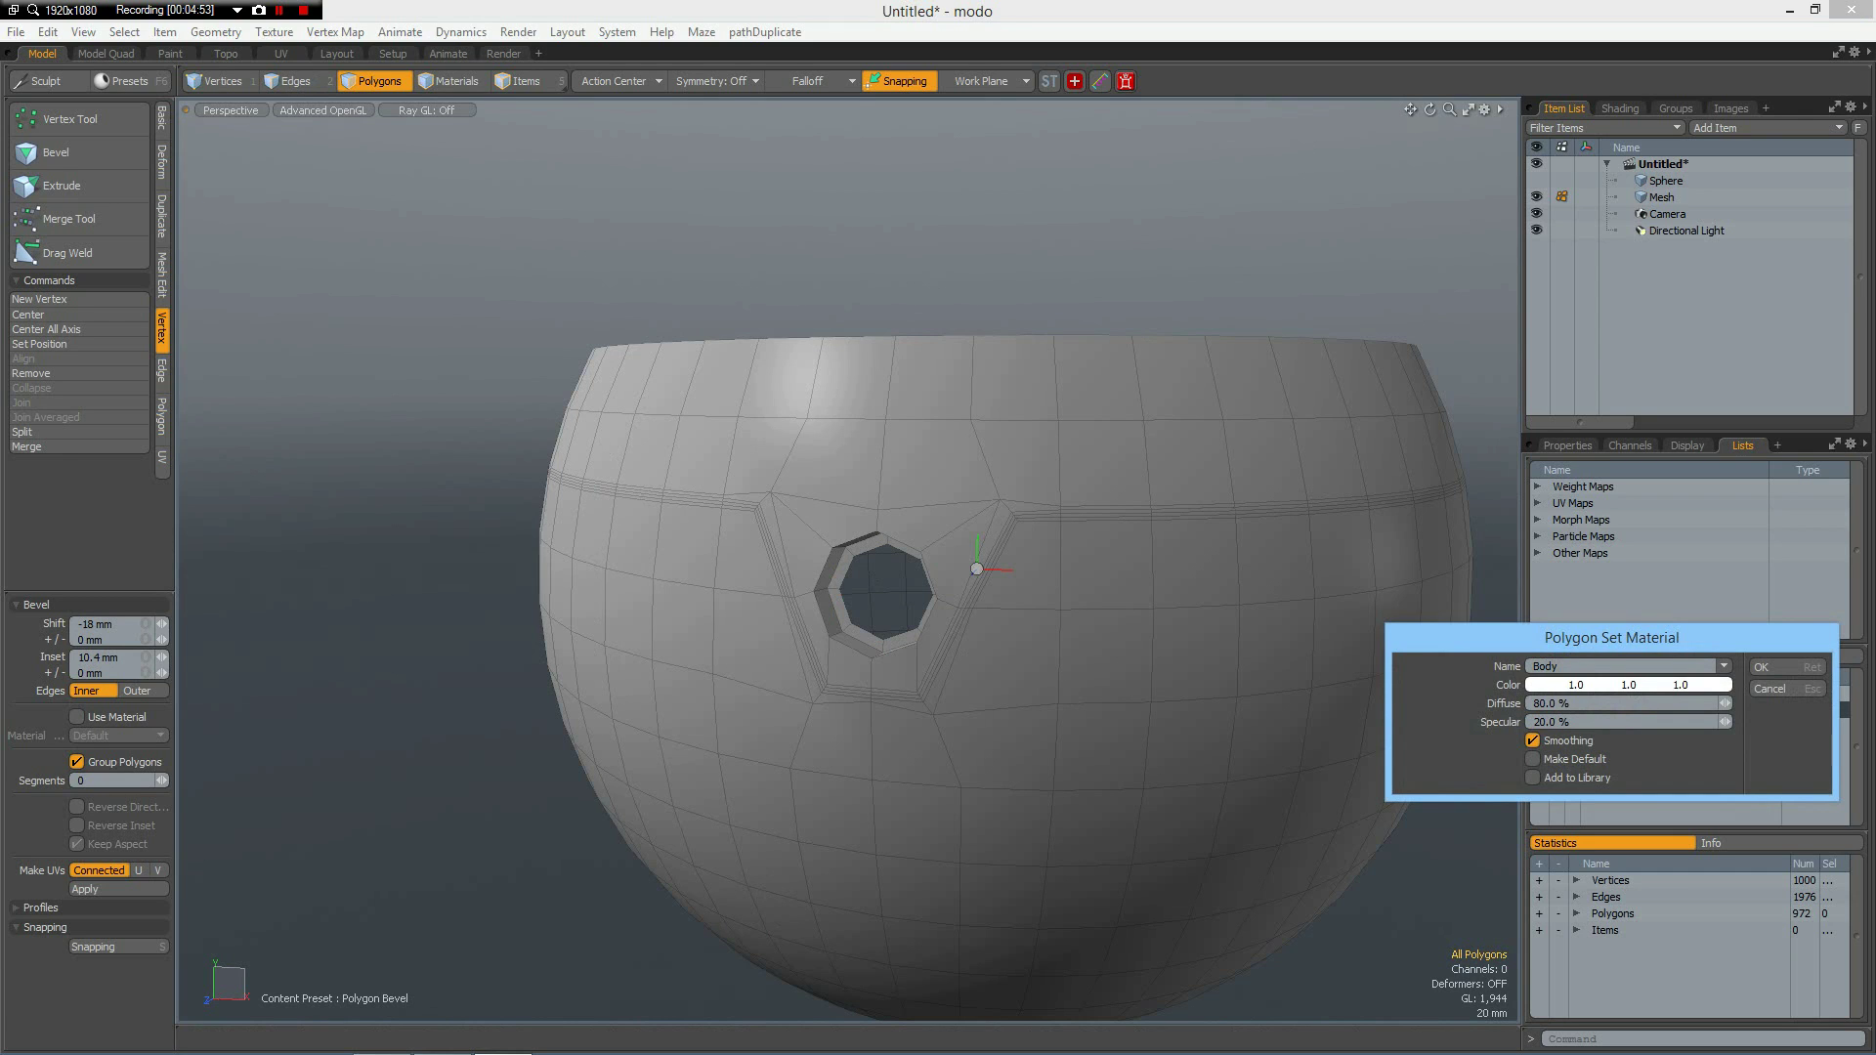
pyautogui.press('Return')
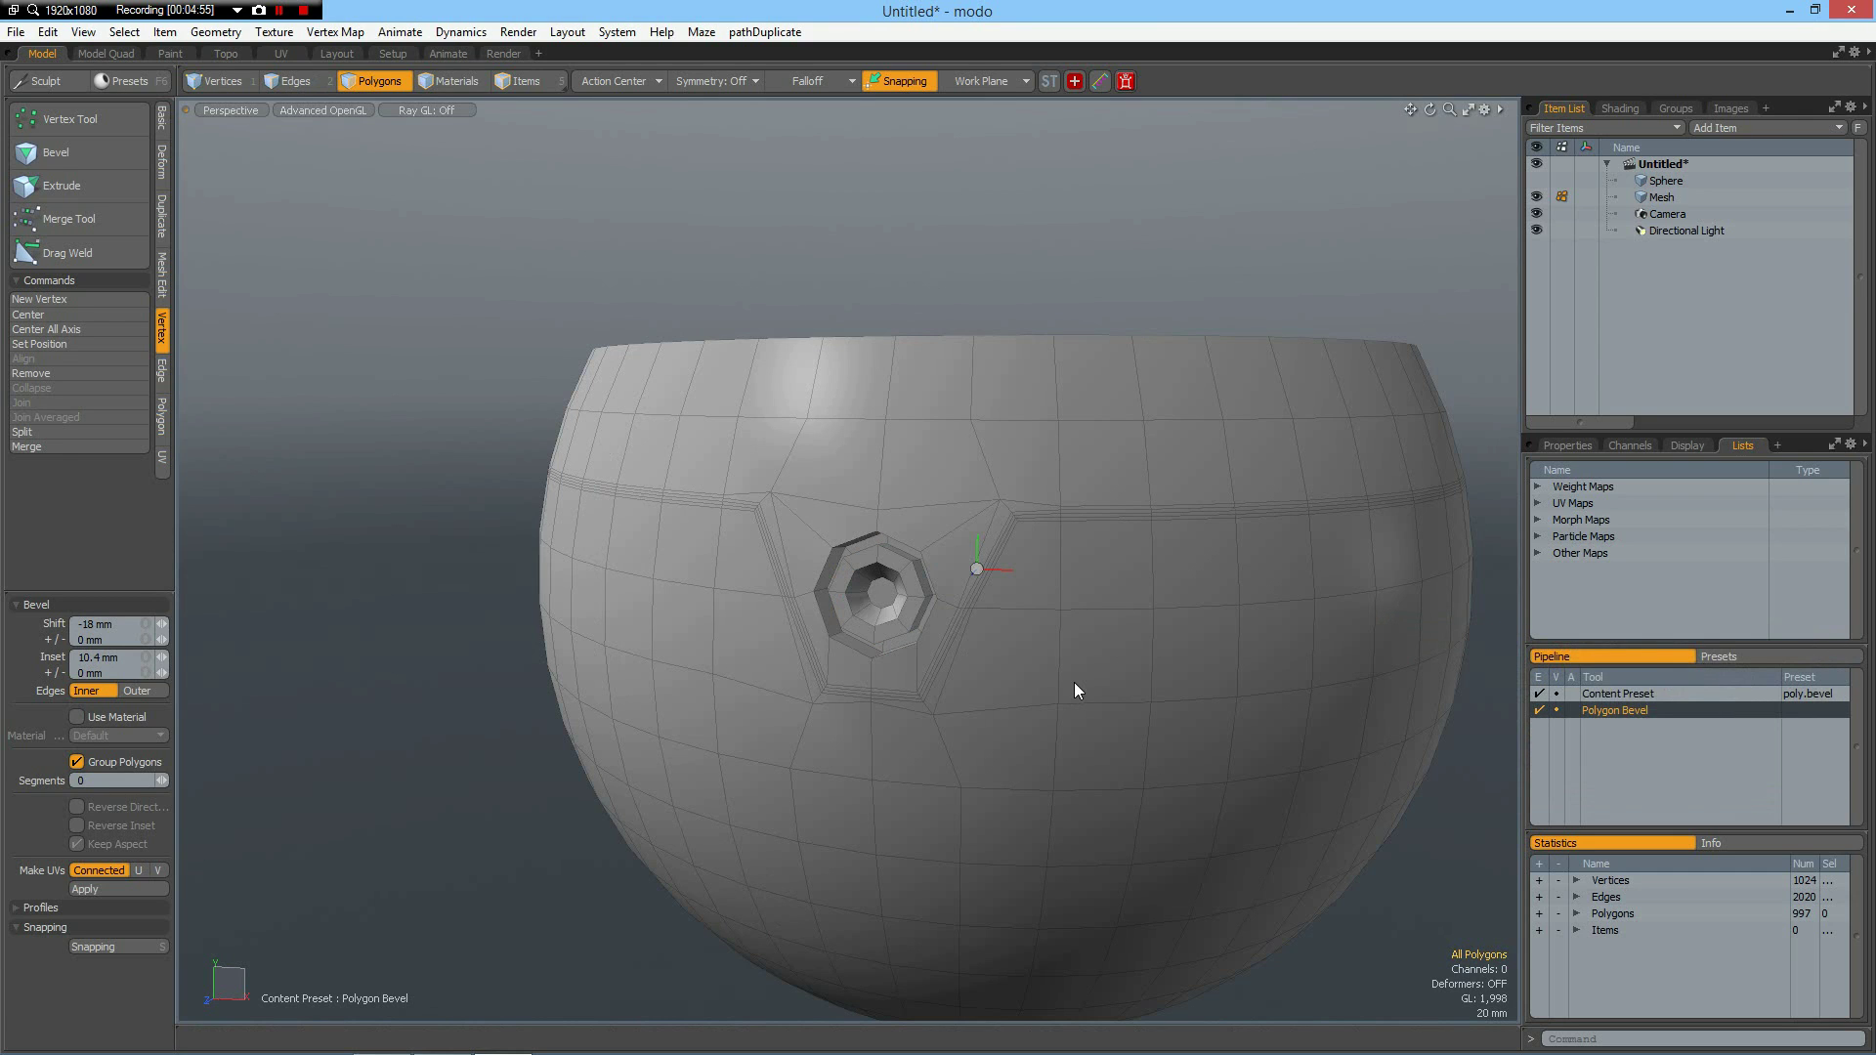
# Step: Bevel all the ring-shaped edge loops of the screw and its recess by 2.4 mm with the Square edge shape
pyautogui.press('2')
pyautogui.scroll(5, 869, 610)
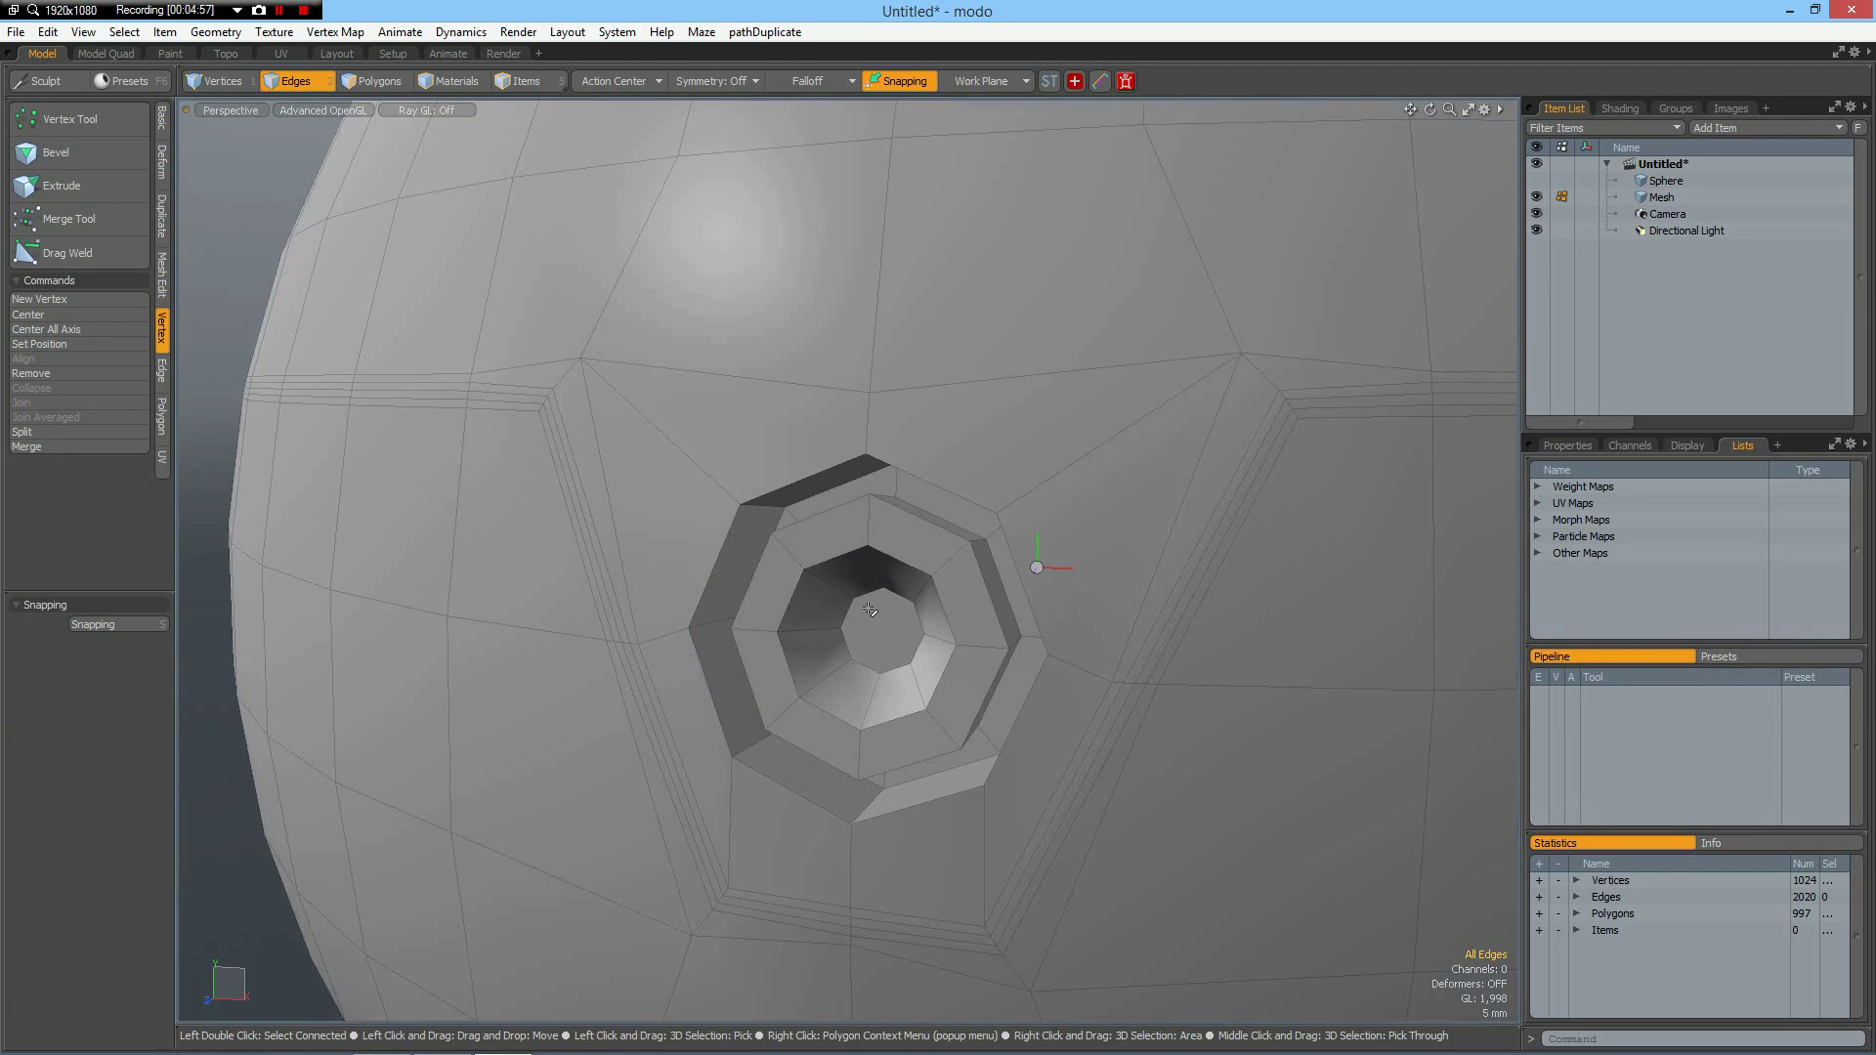
pyautogui.scroll(2, 870, 610)
pyautogui.click(858, 601)
pyautogui.keyDown('shift'); pyautogui.click(823, 557); pyautogui.keyUp('shift')
pyautogui.press('Up')
pyautogui.press('l')
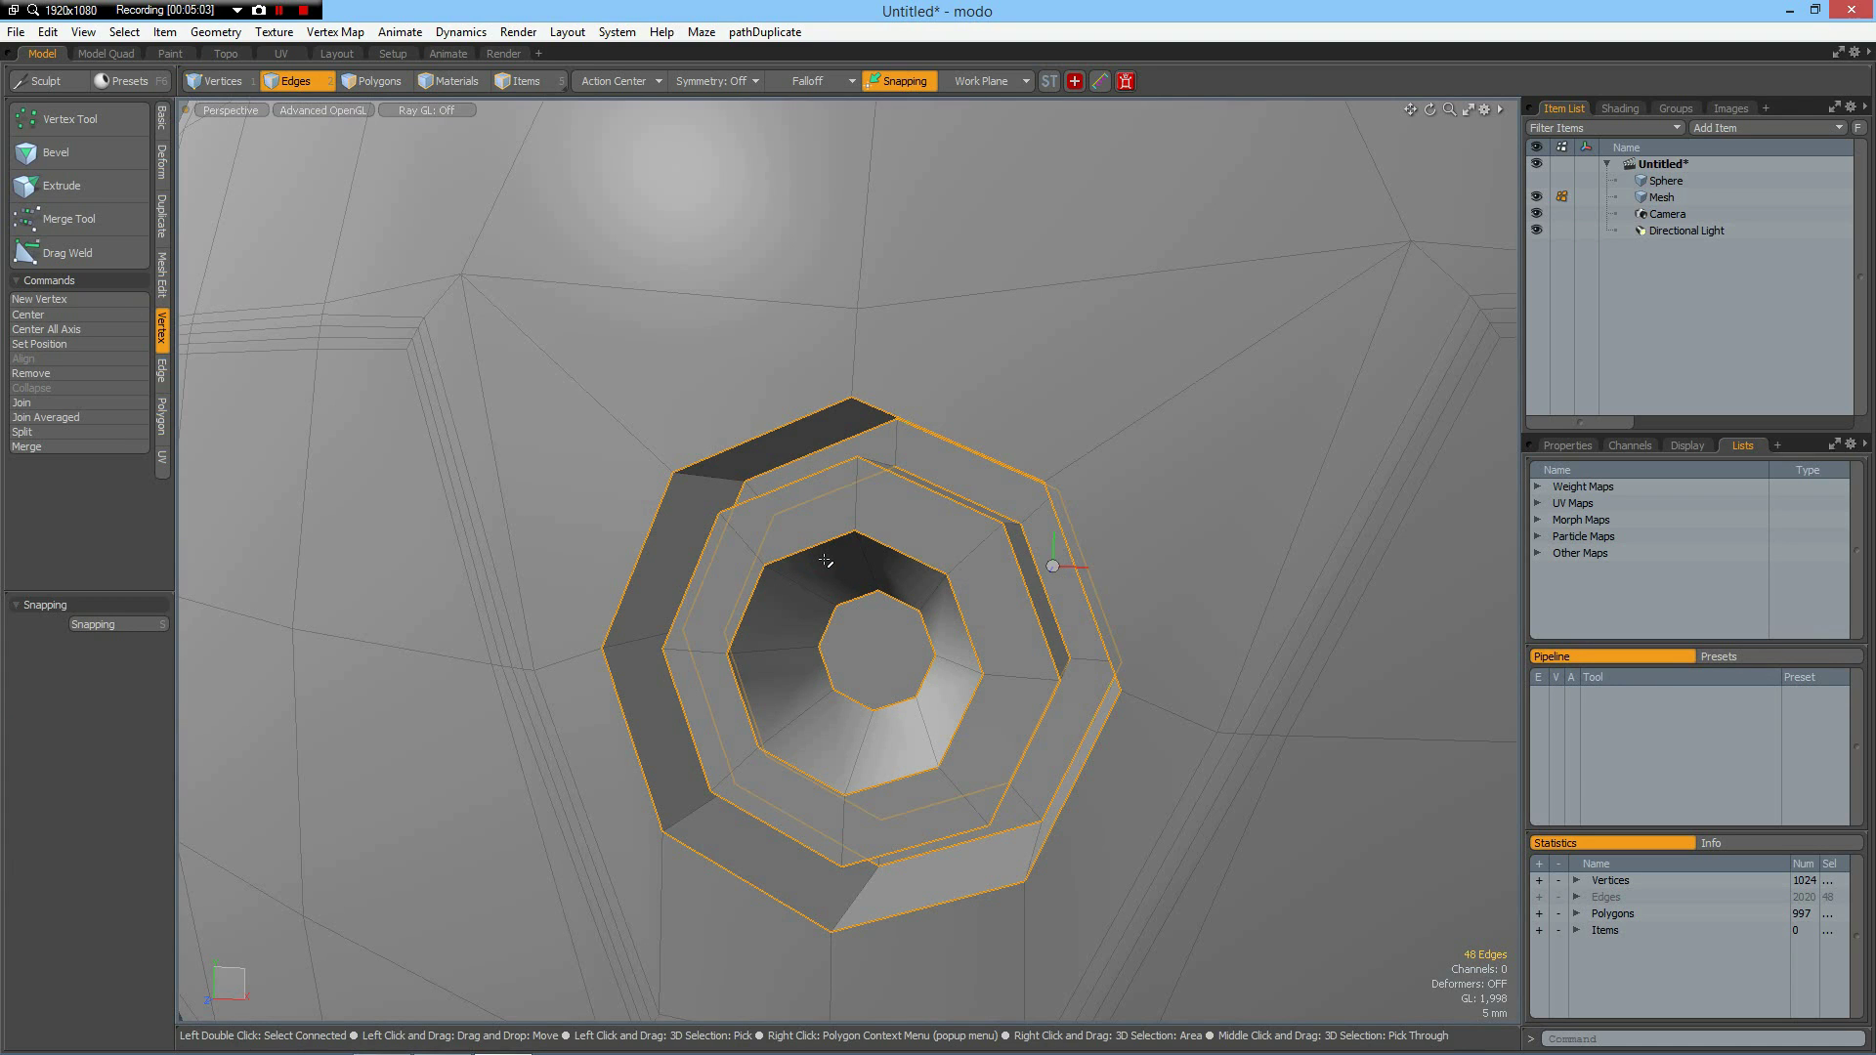
pyautogui.press('b')
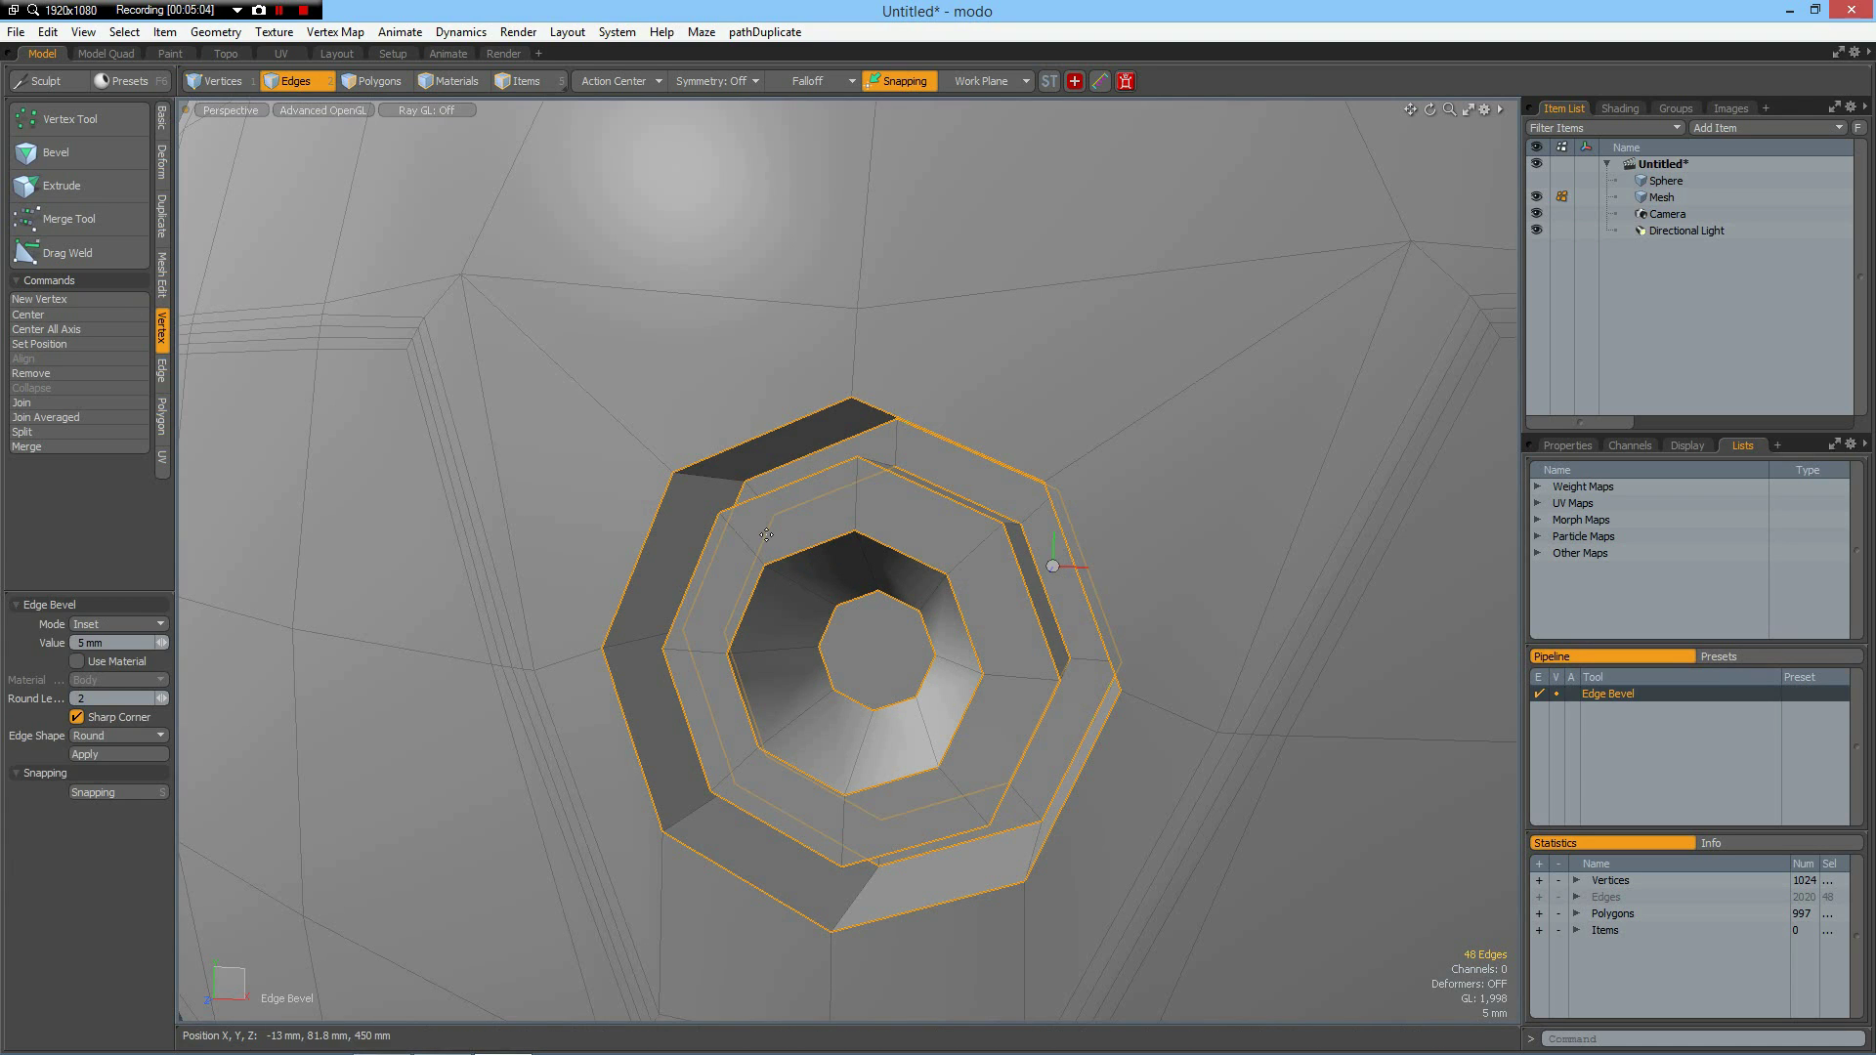
pyautogui.click(117, 737)
pyautogui.click(119, 748)
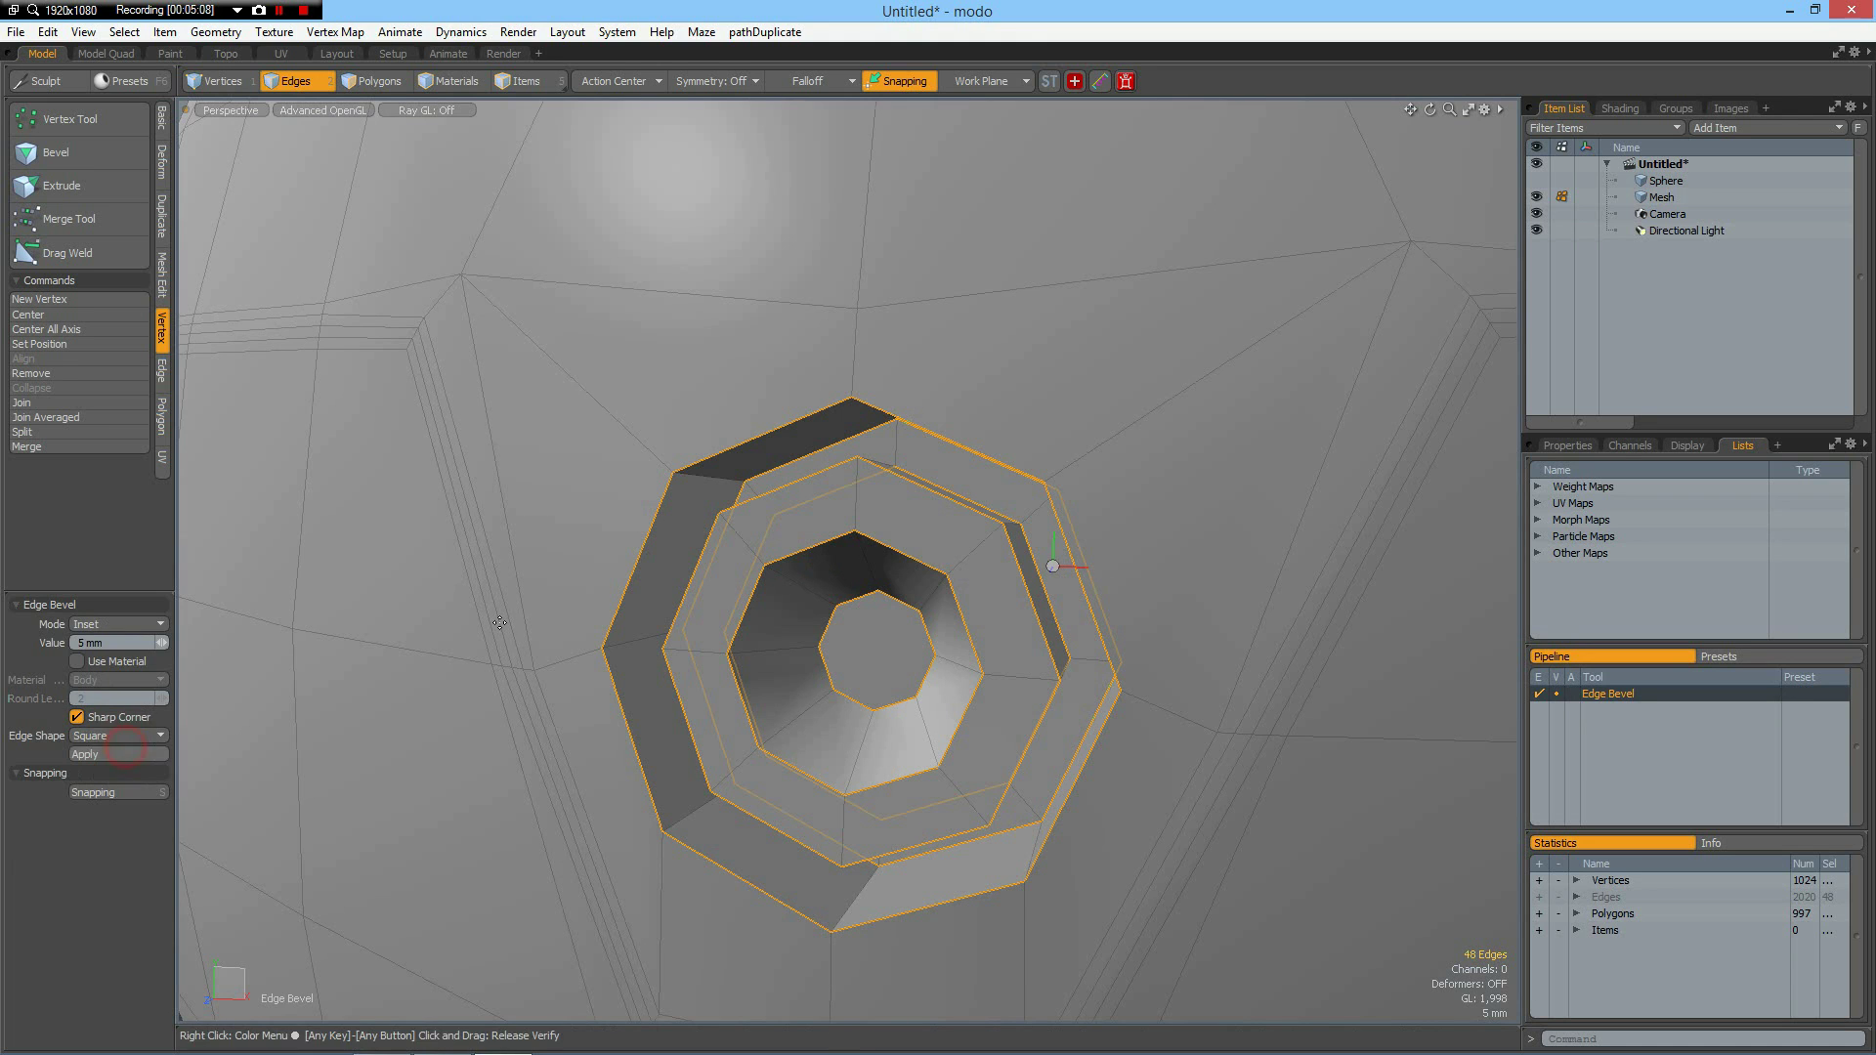
pyautogui.moveTo(843, 668); pyautogui.dragTo(879, 651)
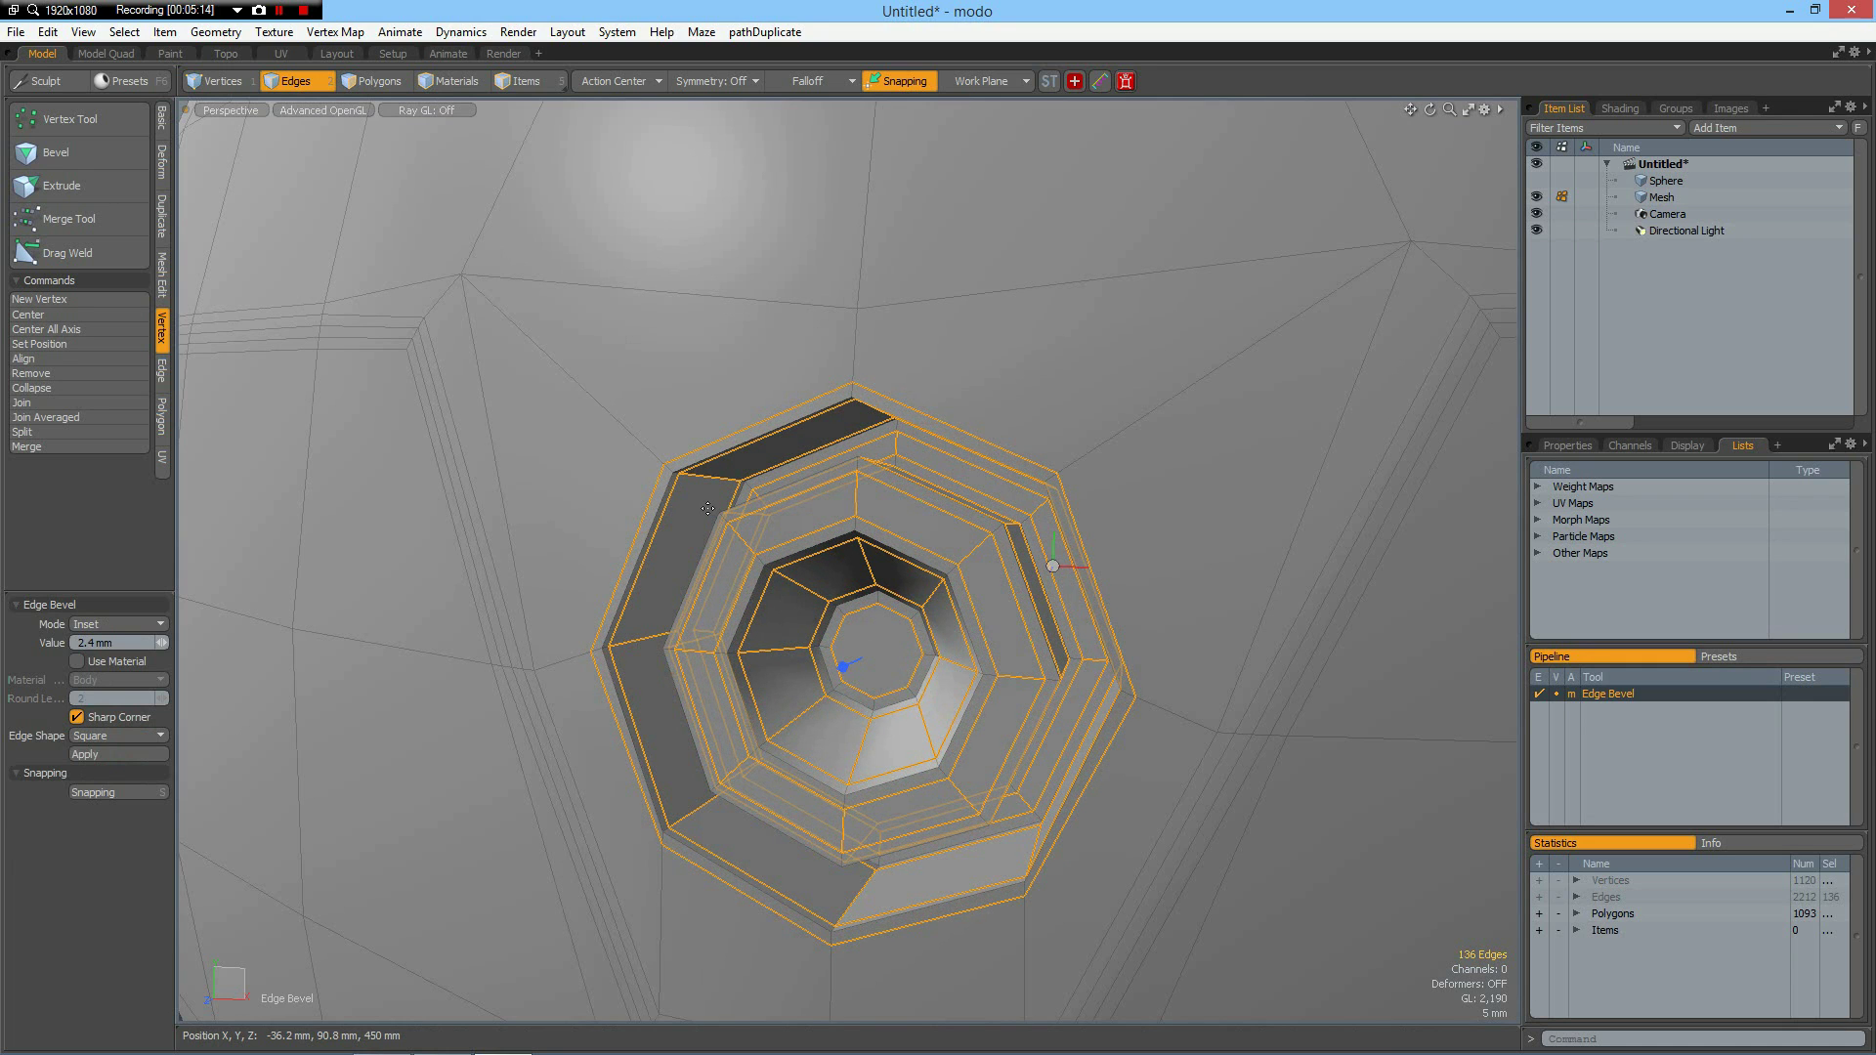
pyautogui.scroll(-6, 707, 508)
pyautogui.press('space')
pyautogui.click(374, 430)
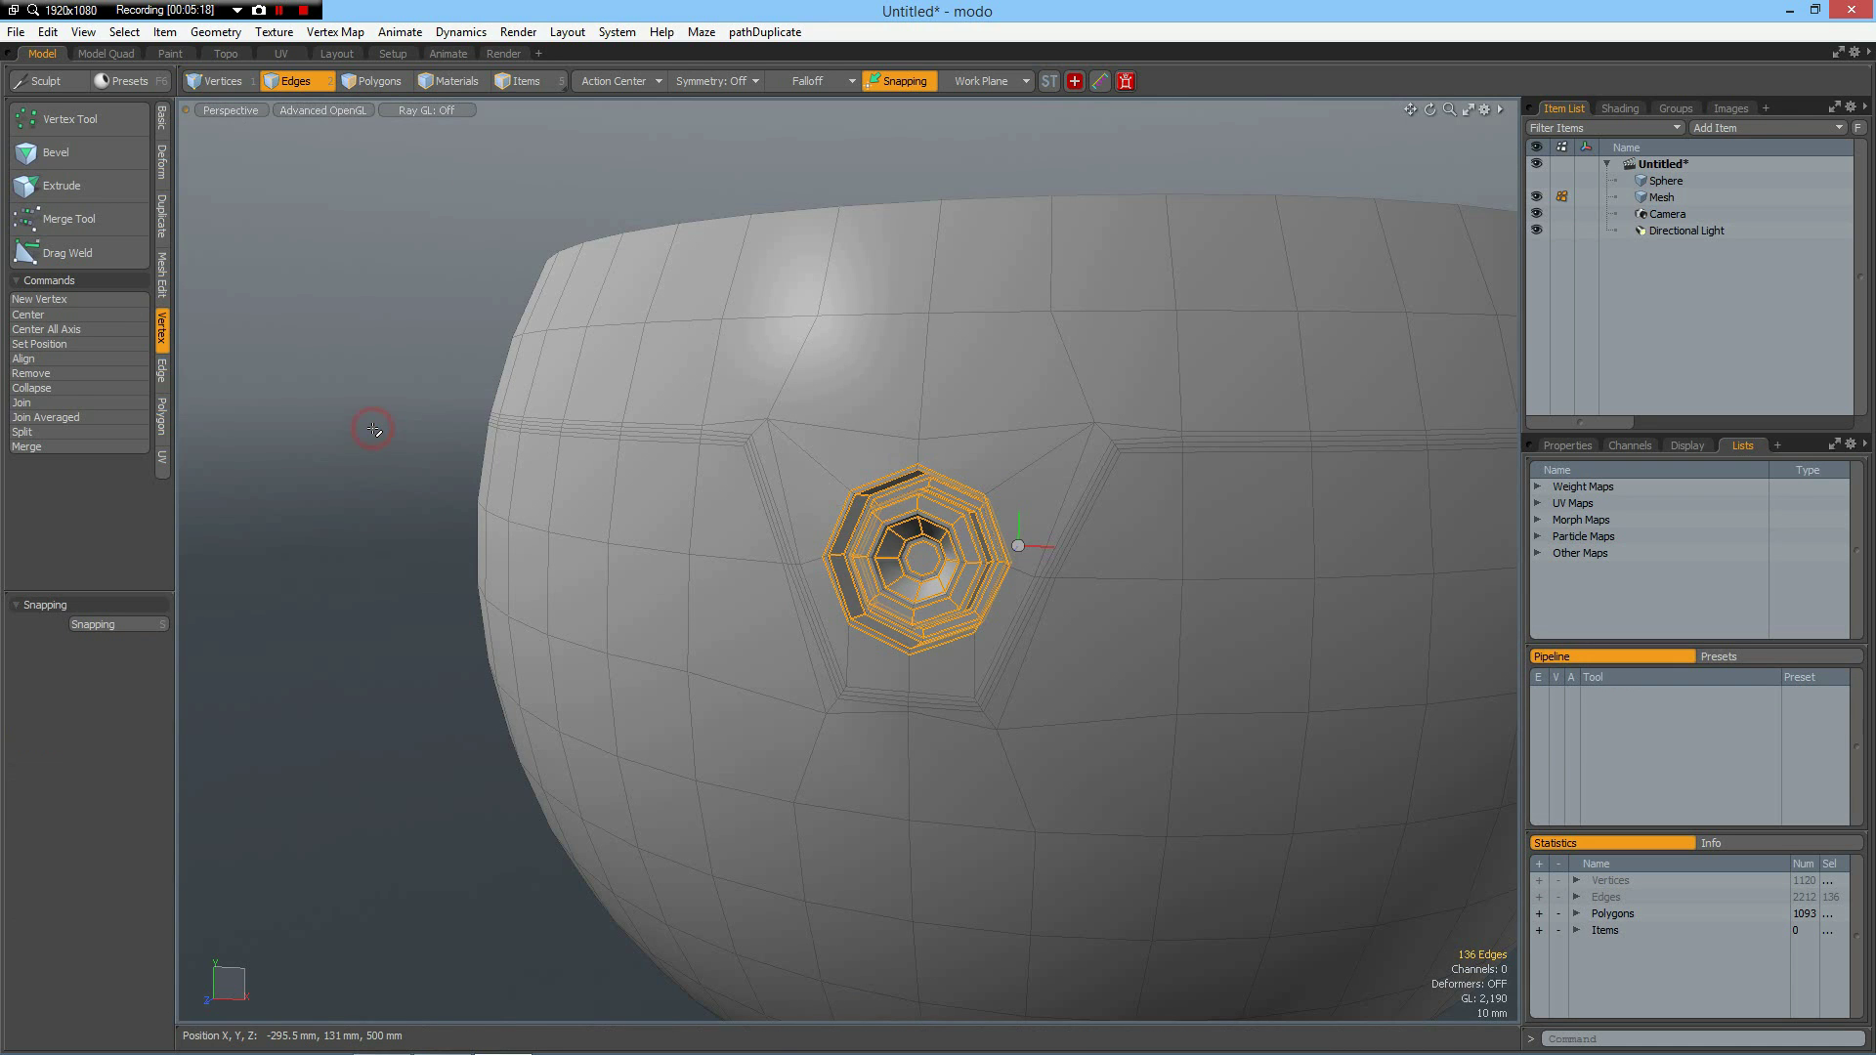
# Step: Preview the bowl and screw as a subdivision surface from another angle and return to the polygon display
pyautogui.press('Tab')
pyautogui.keyDown('alt'); pyautogui.moveTo(754, 579); pyautogui.dragTo(1079, 620); pyautogui.keyUp('alt')
pyautogui.press('Tab')
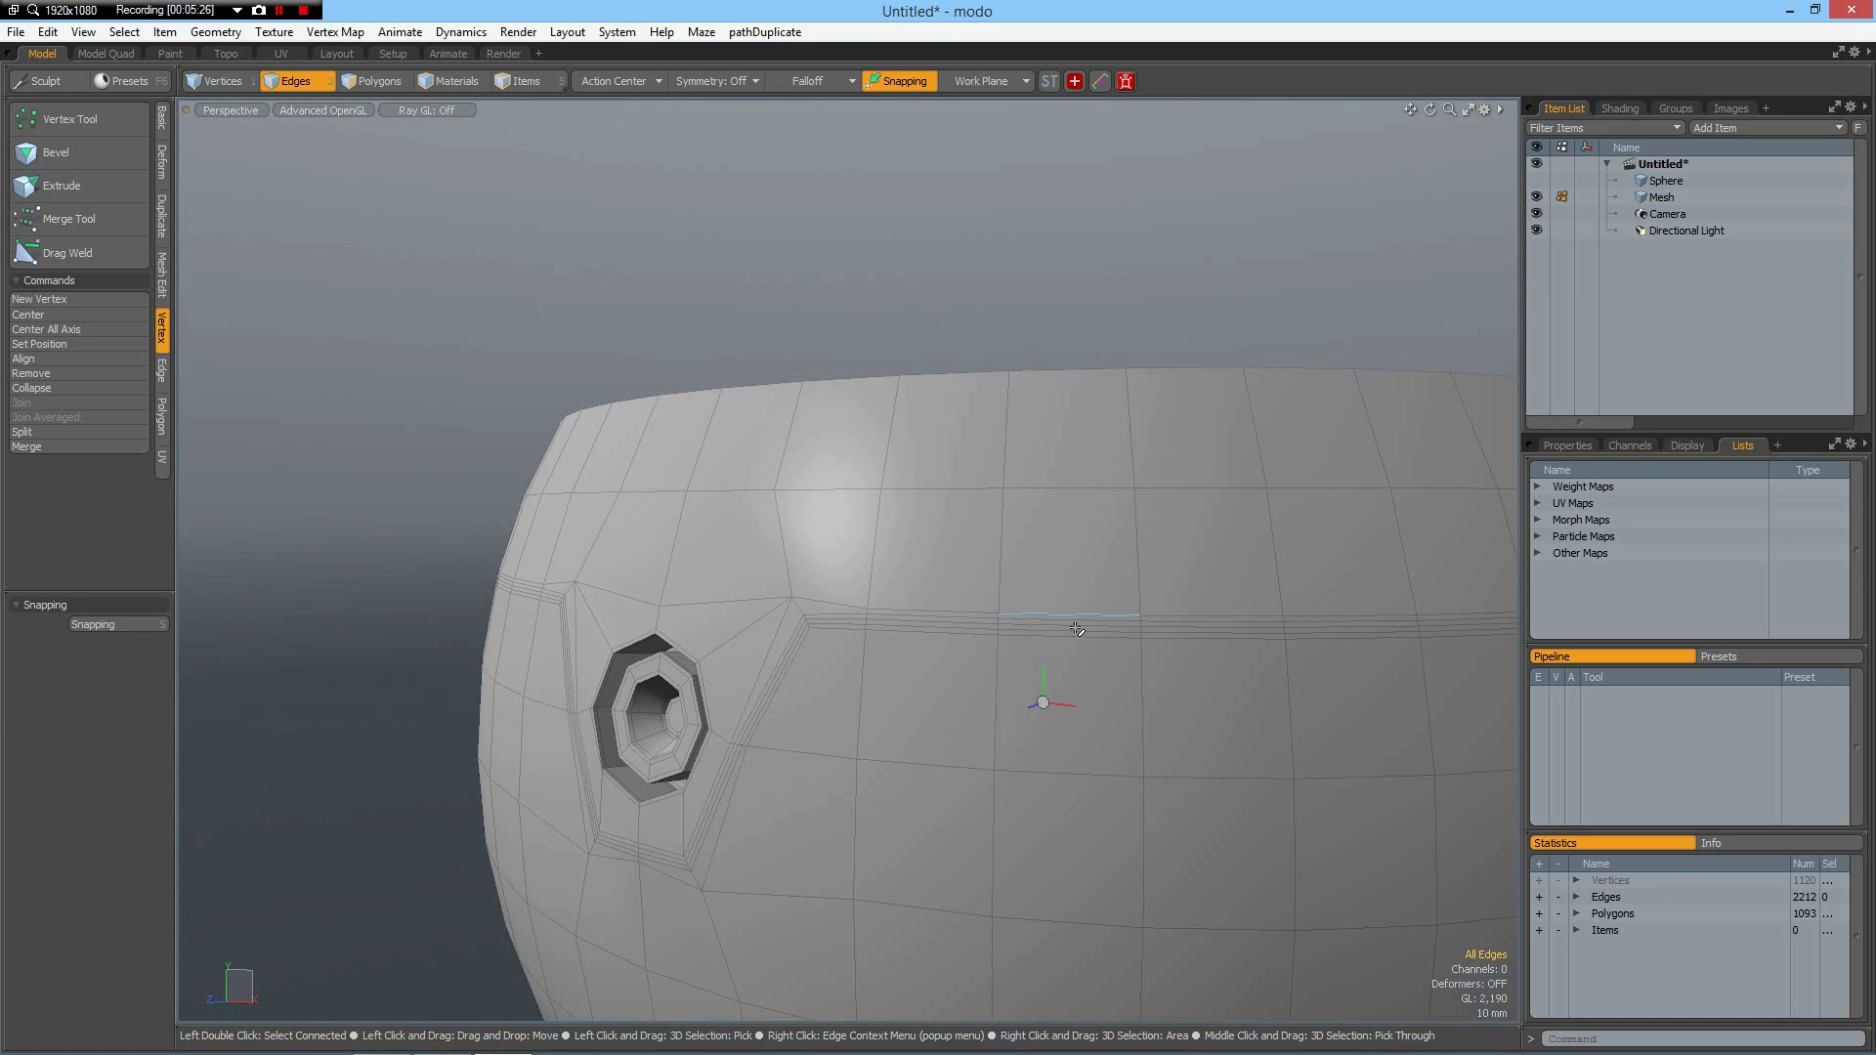
# Step: Scale the middle edge loop of the bevelled seam to 99% on all axes to form a groove
pyautogui.doubleClick(1079, 619)
pyautogui.scroll(-5, 1079, 619)
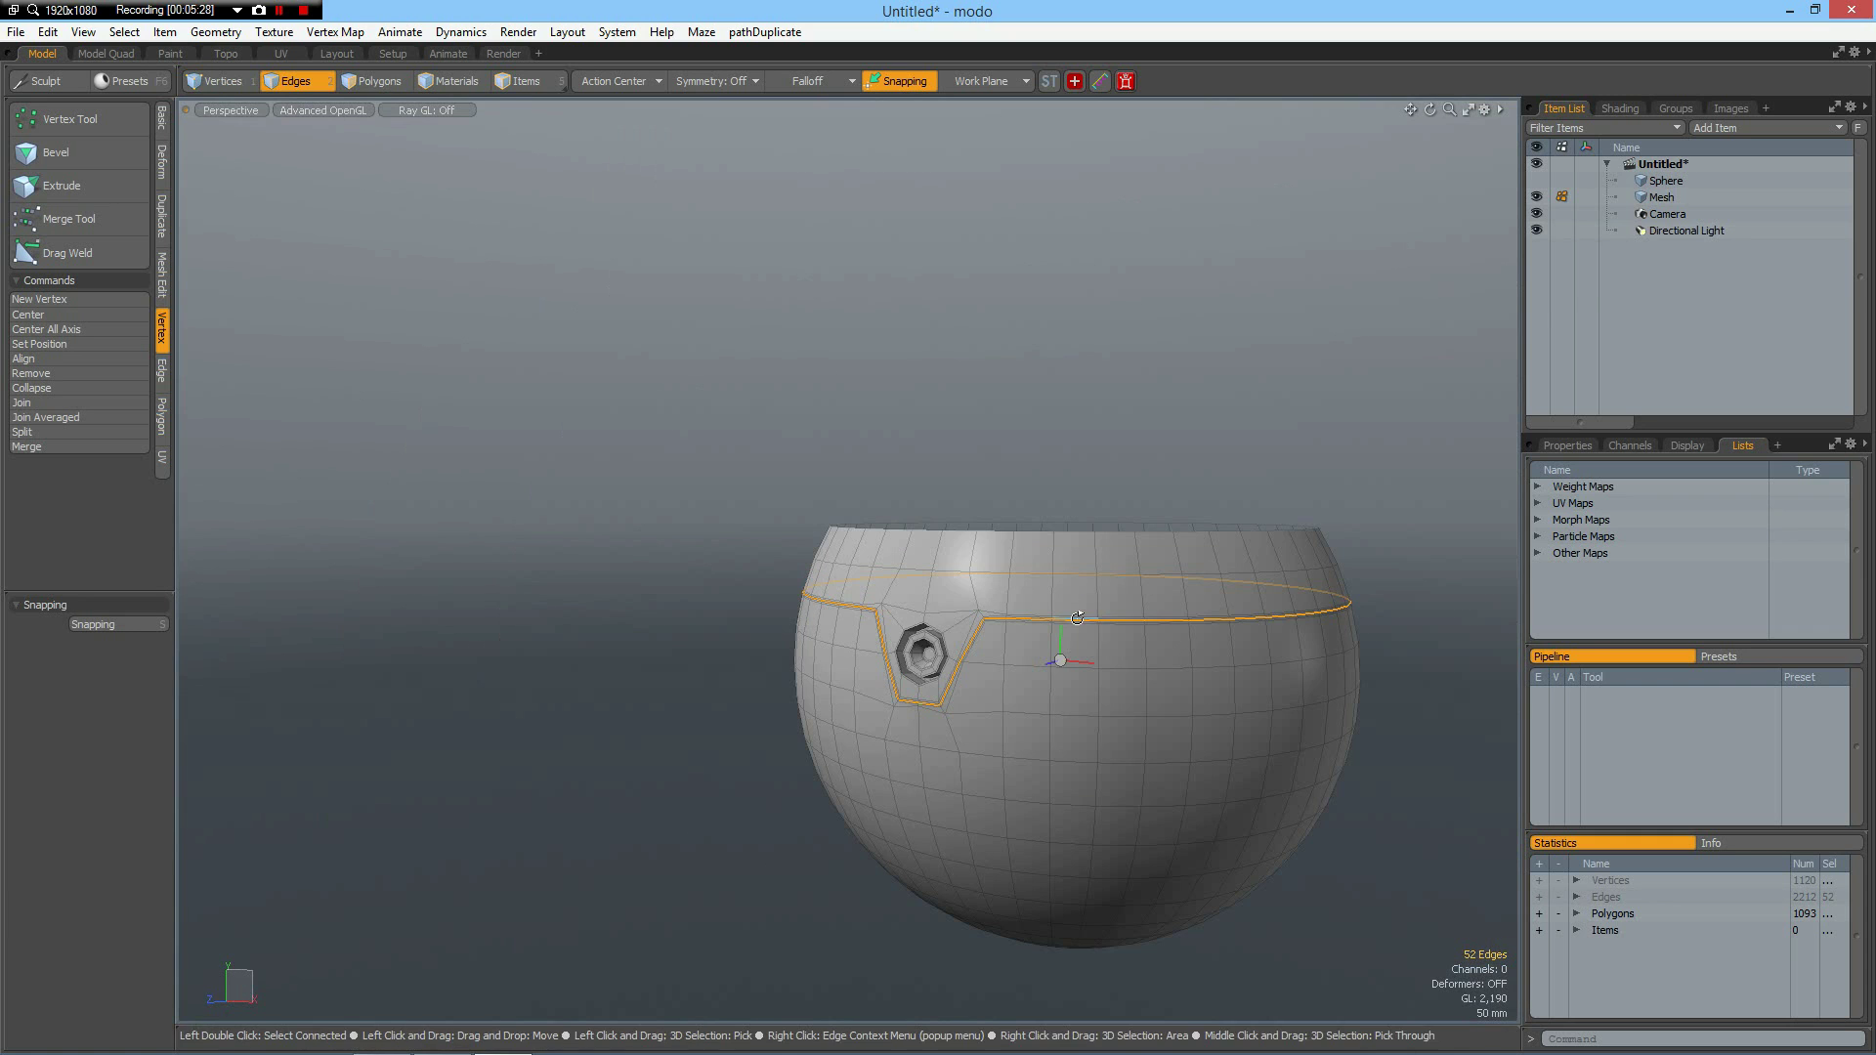
pyautogui.keyDown('alt'); pyautogui.moveTo(1076, 636); pyautogui.dragTo(1037, 661); pyautogui.keyUp('alt')
pyautogui.press('y')
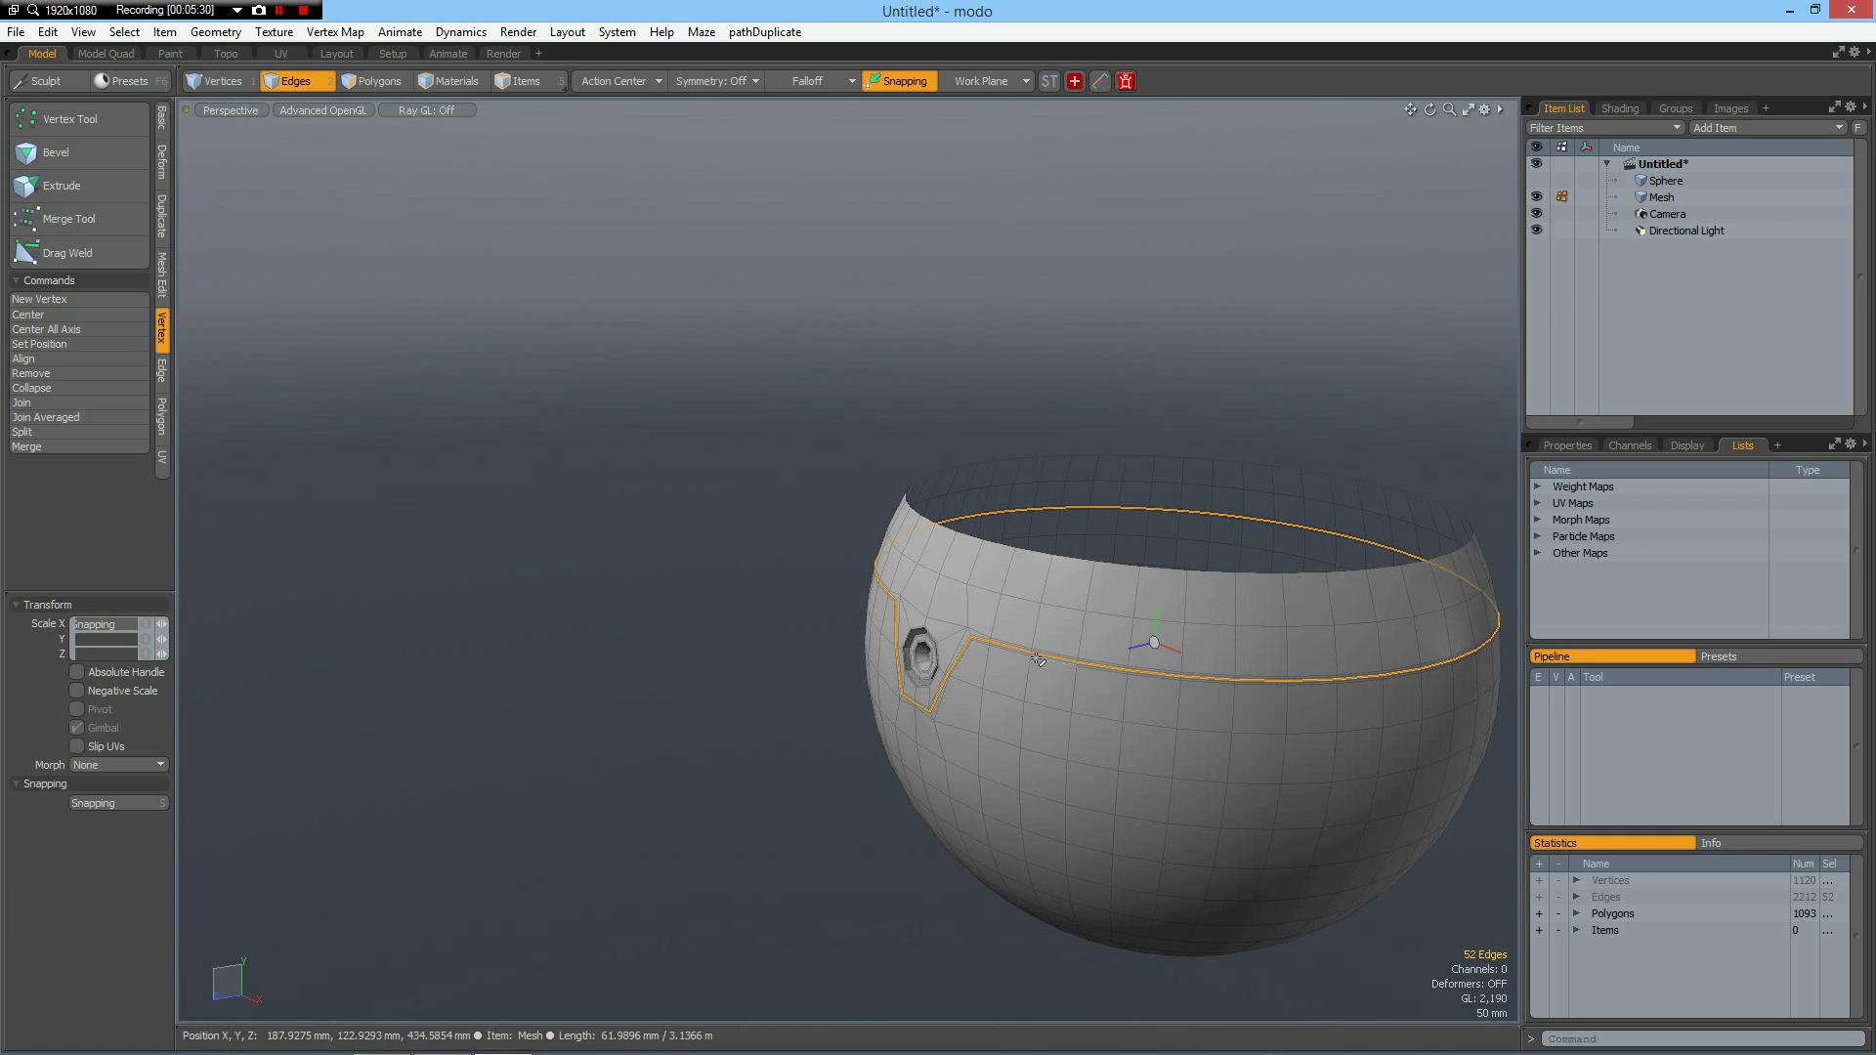
pyautogui.keyDown('alt'); pyautogui.moveTo(1143, 625); pyautogui.dragTo(588, 644); pyautogui.keyUp('alt')
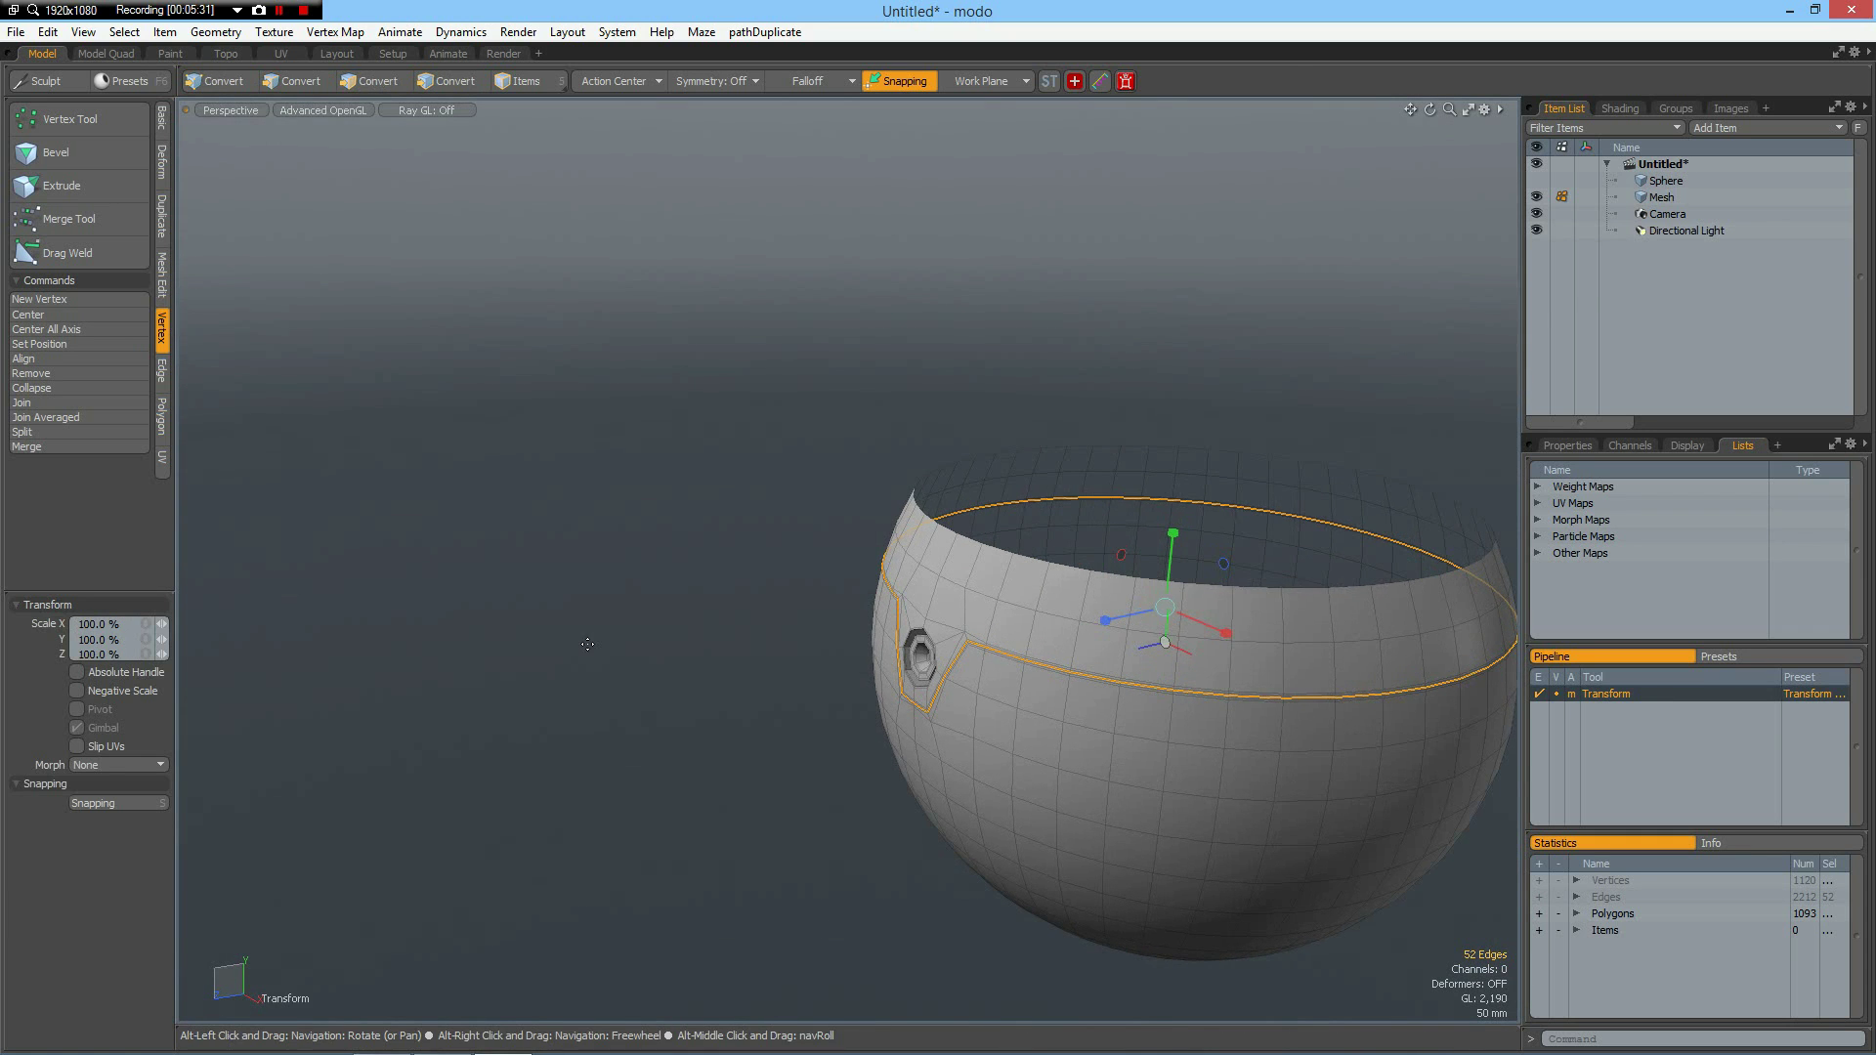
pyautogui.click(147, 624)
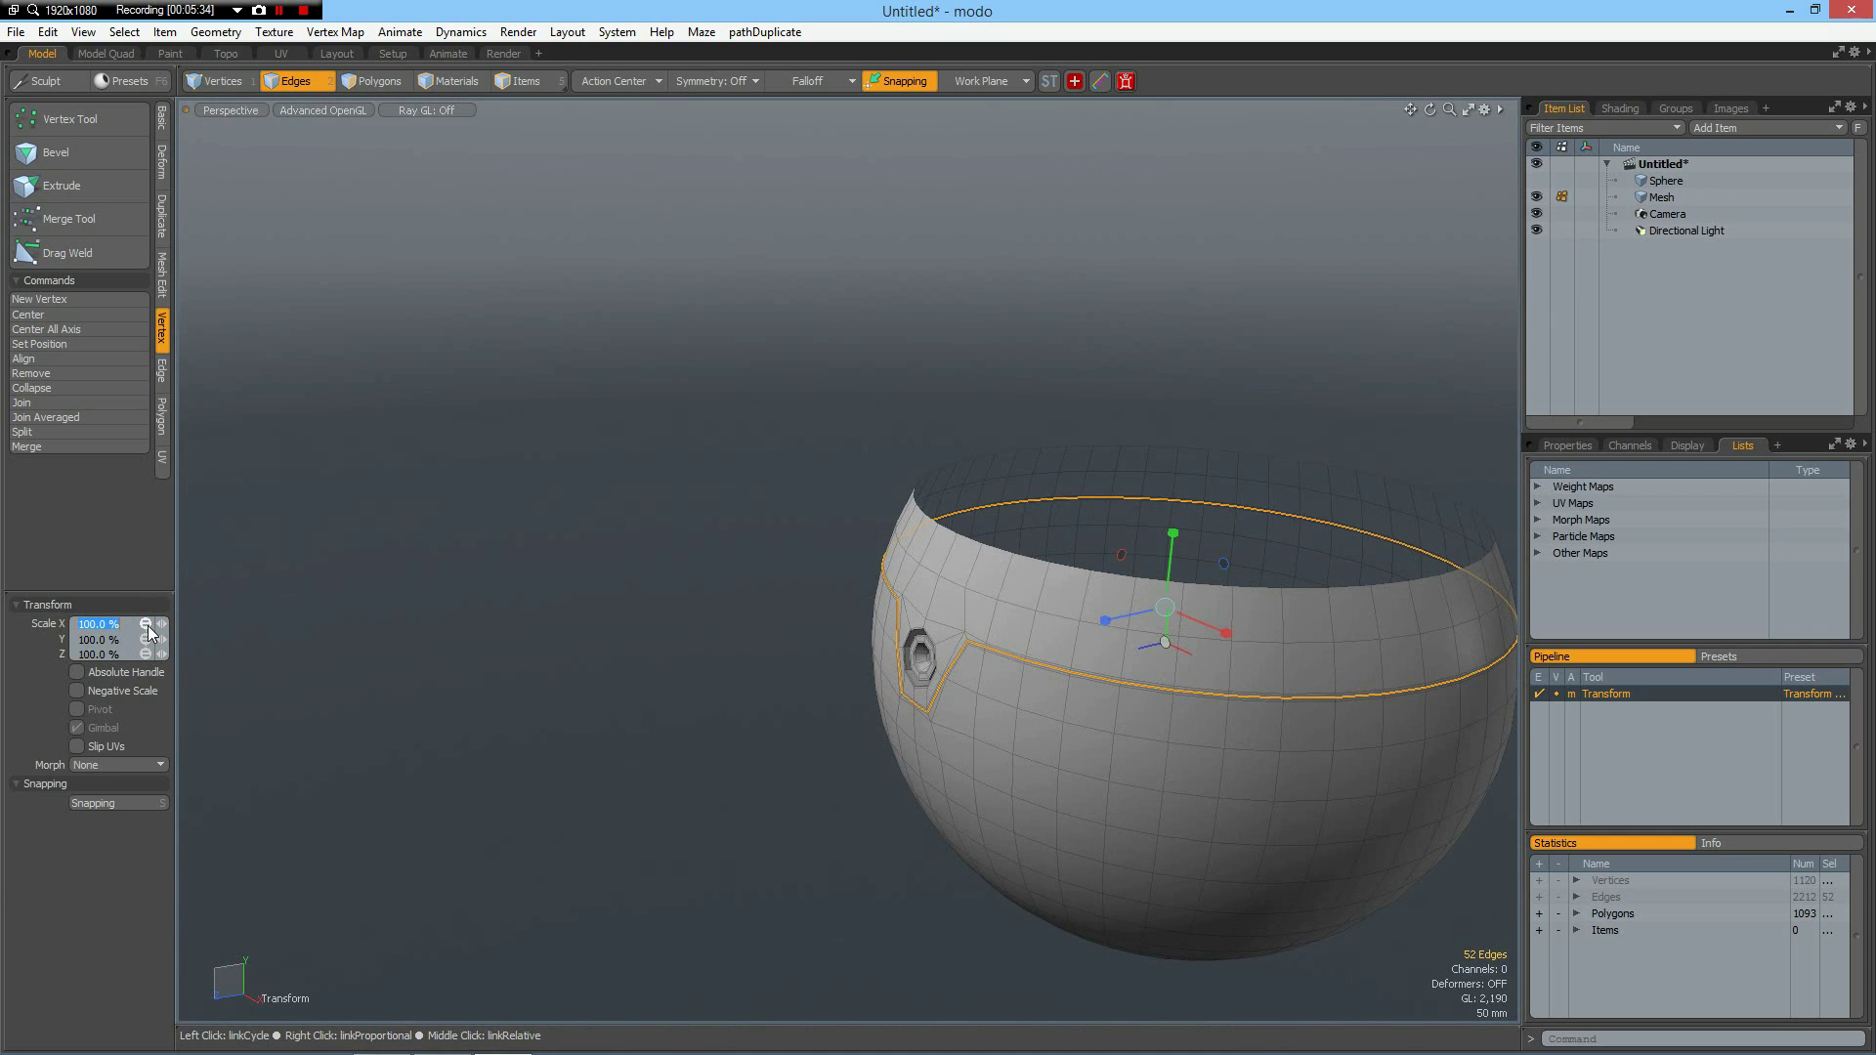
pyautogui.press('Return')
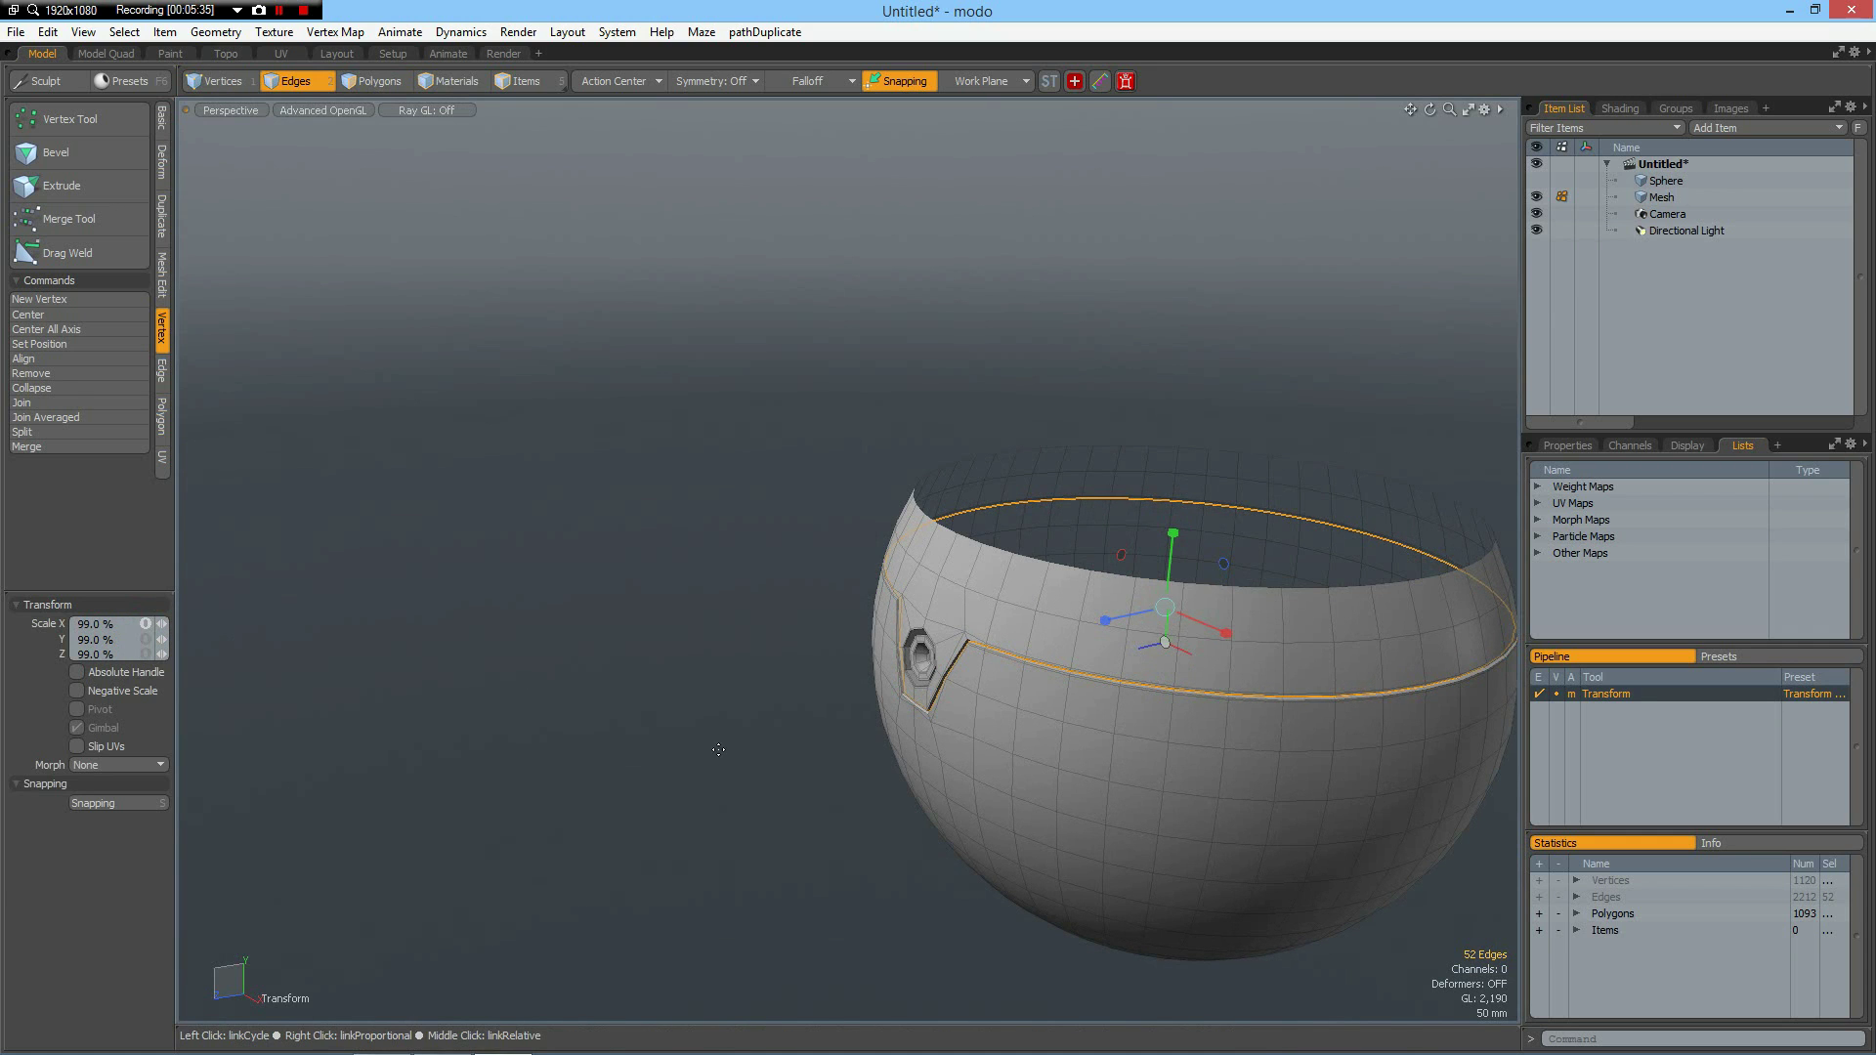
# Step: Add two edge loops along each wall of the seam groove with Loop Slice, close to the wall borders
pyautogui.scroll(5, 941, 736)
pyautogui.keyDown('alt'); pyautogui.moveTo(930, 636); pyautogui.dragTo(1086, 600); pyautogui.keyUp('alt')
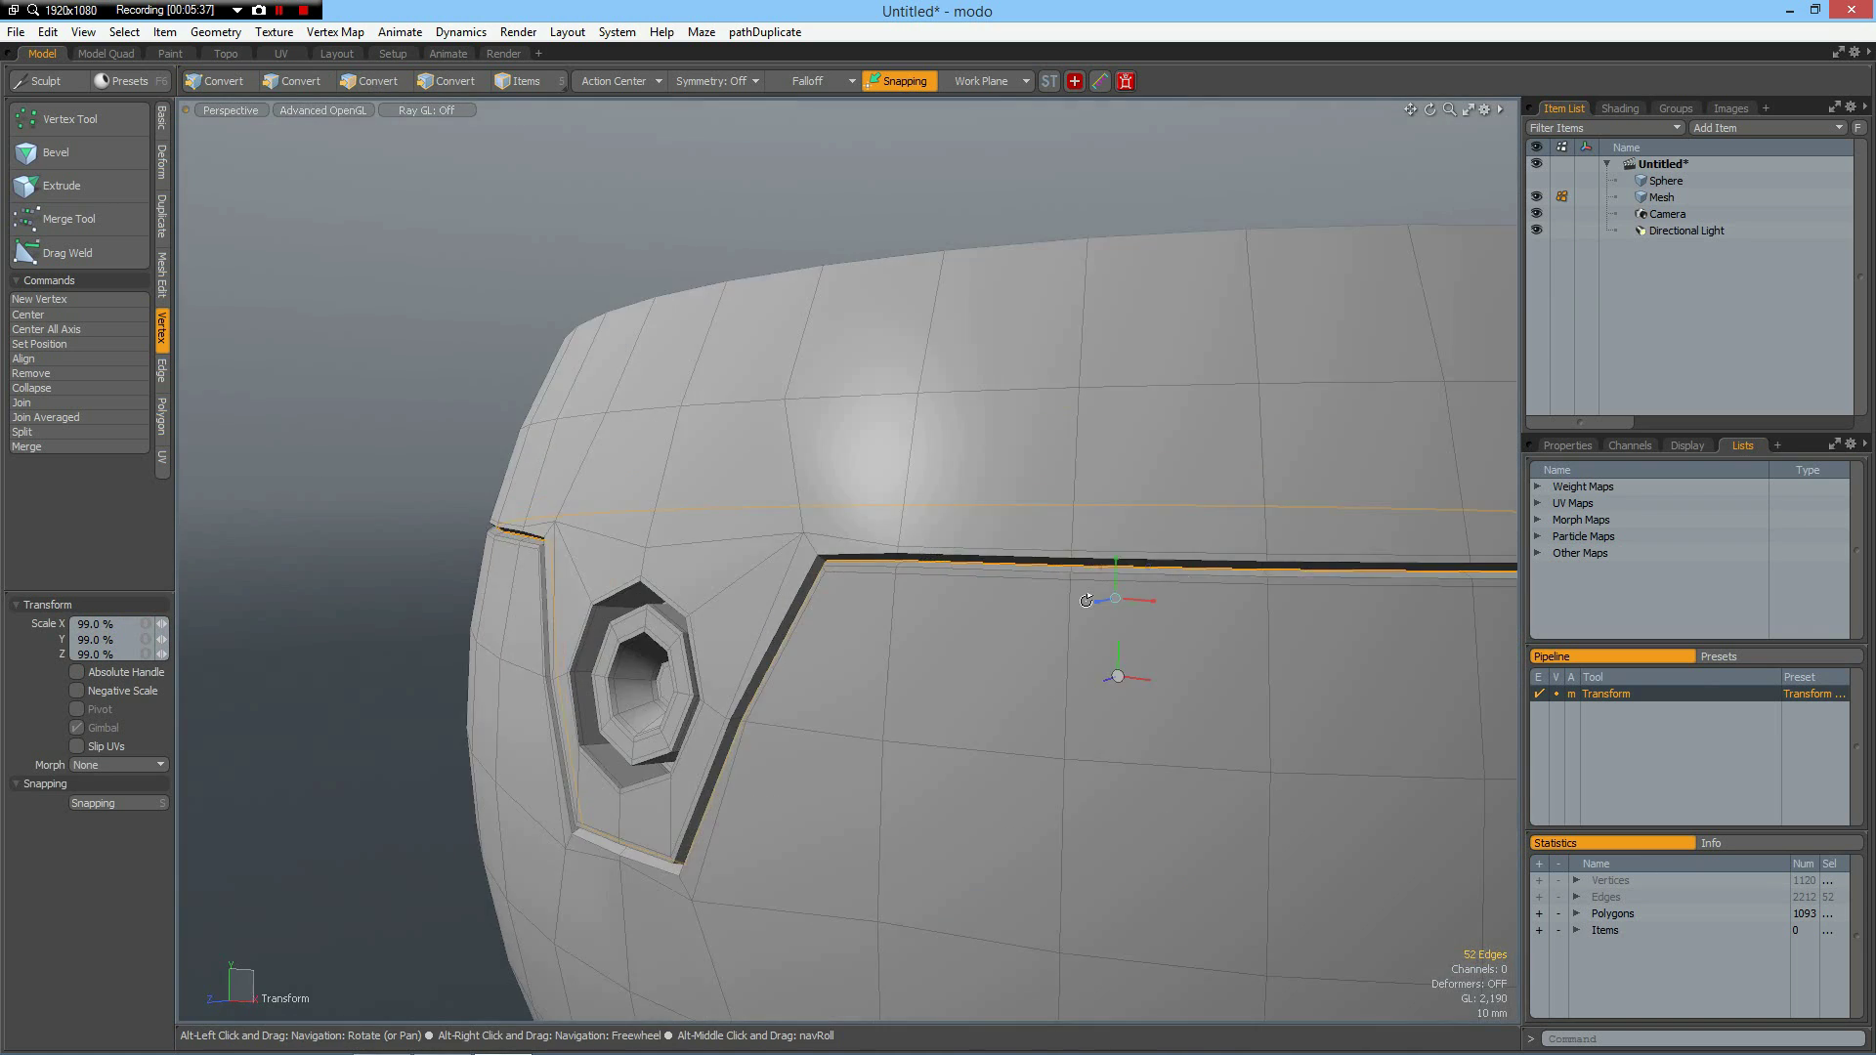
pyautogui.scroll(-3, 1086, 600)
pyautogui.scroll(8, 896, 599)
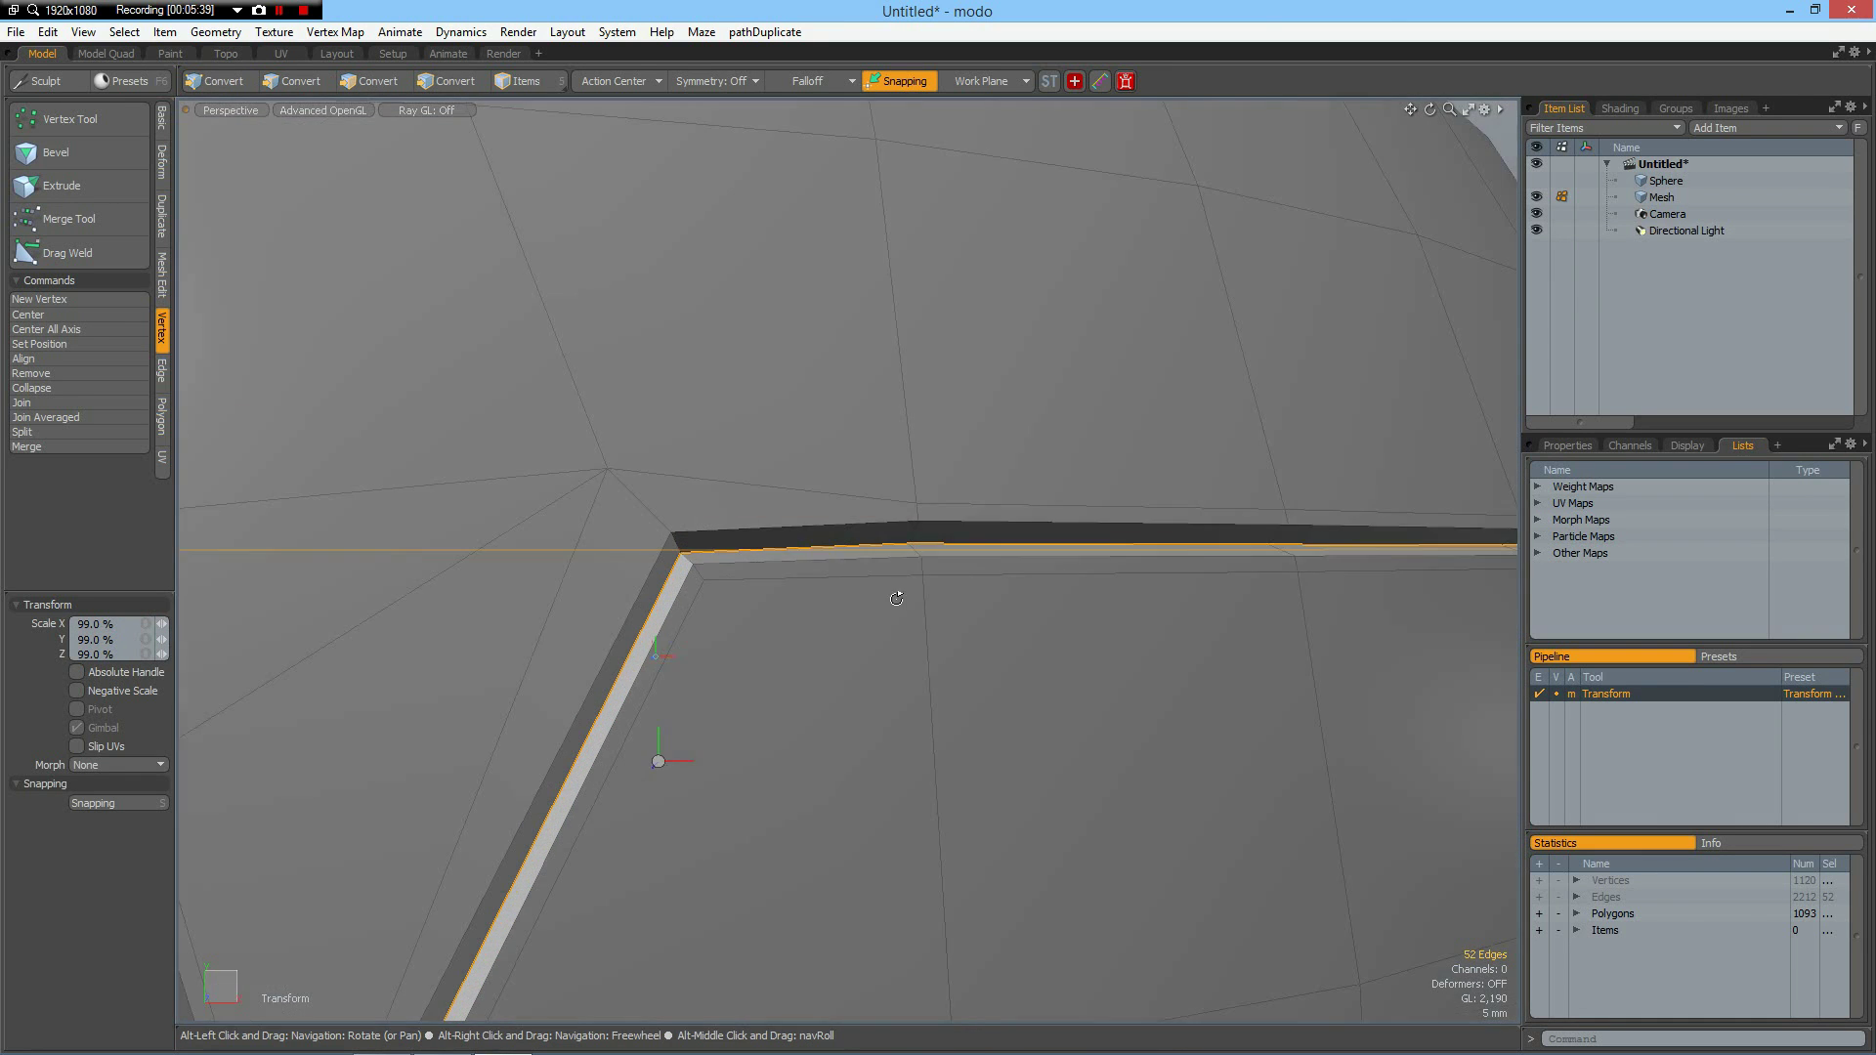
pyautogui.scroll(6, 896, 599)
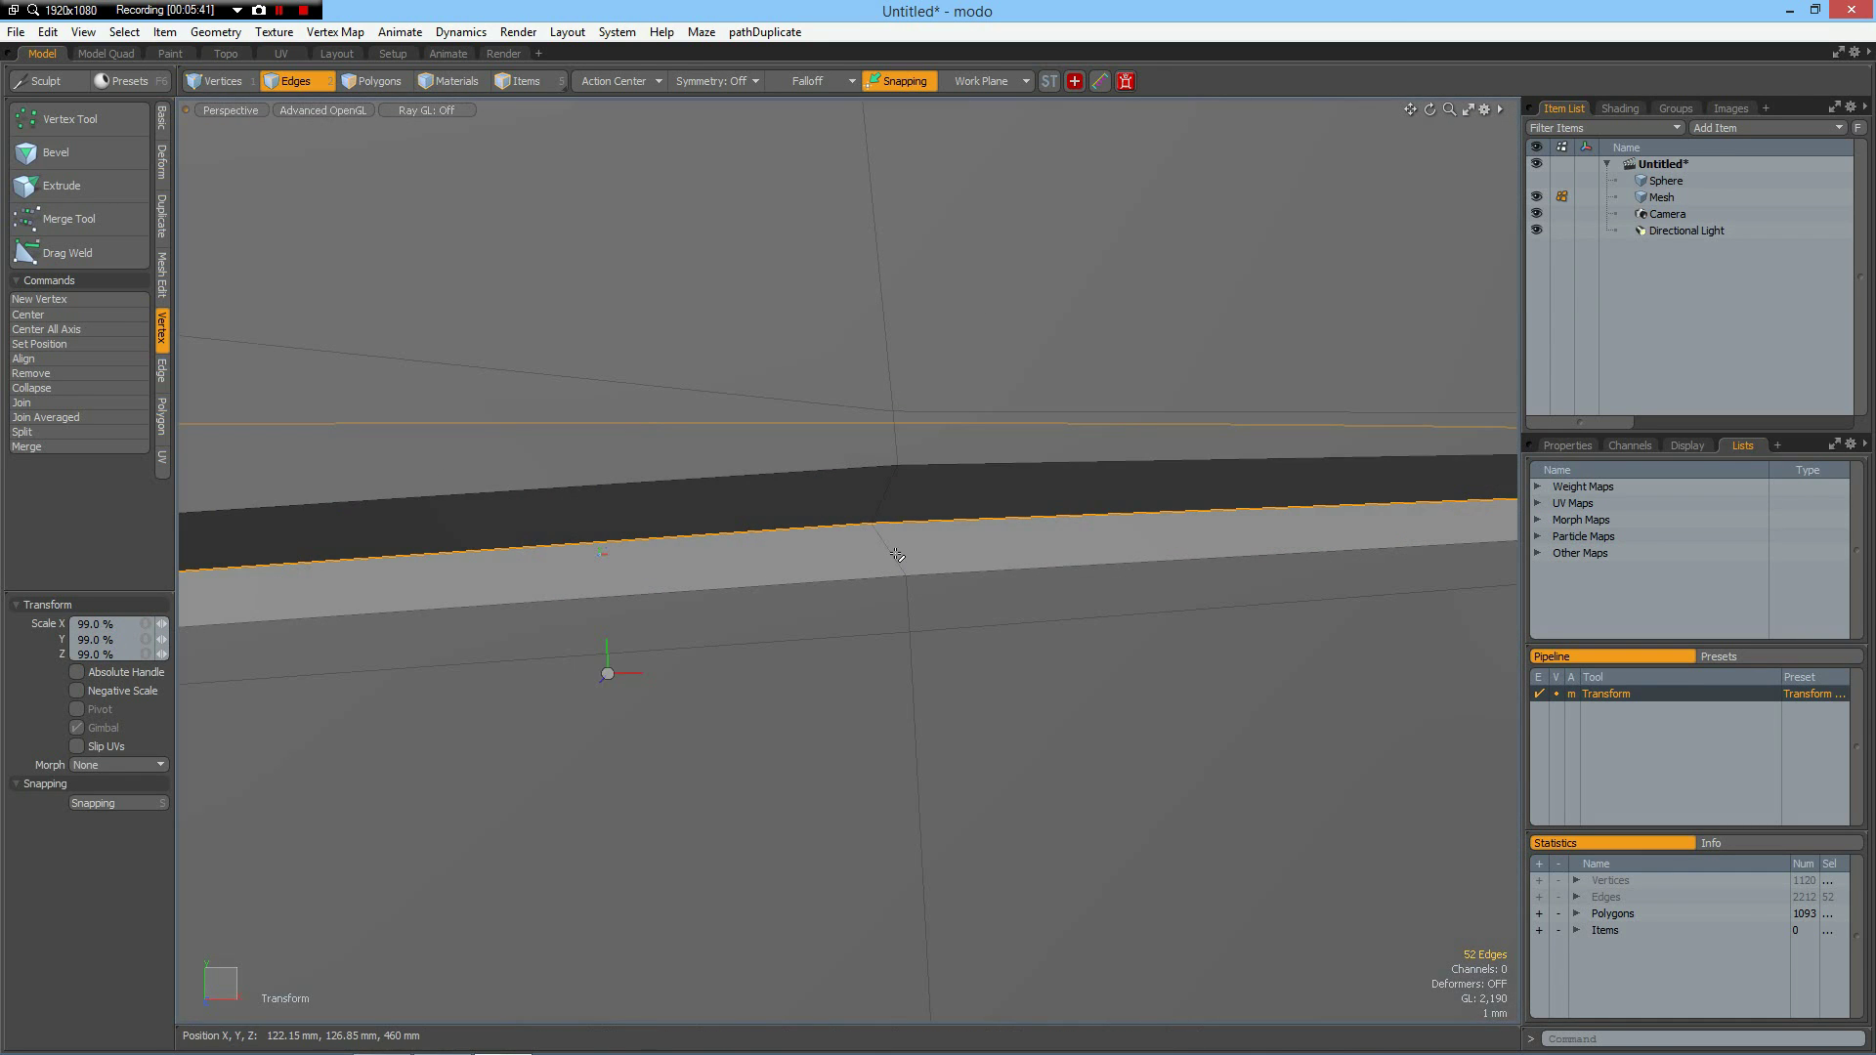
pyautogui.press('space')
pyautogui.click(882, 555)
pyautogui.keyDown('shift'); pyautogui.click(891, 491); pyautogui.keyUp('shift')
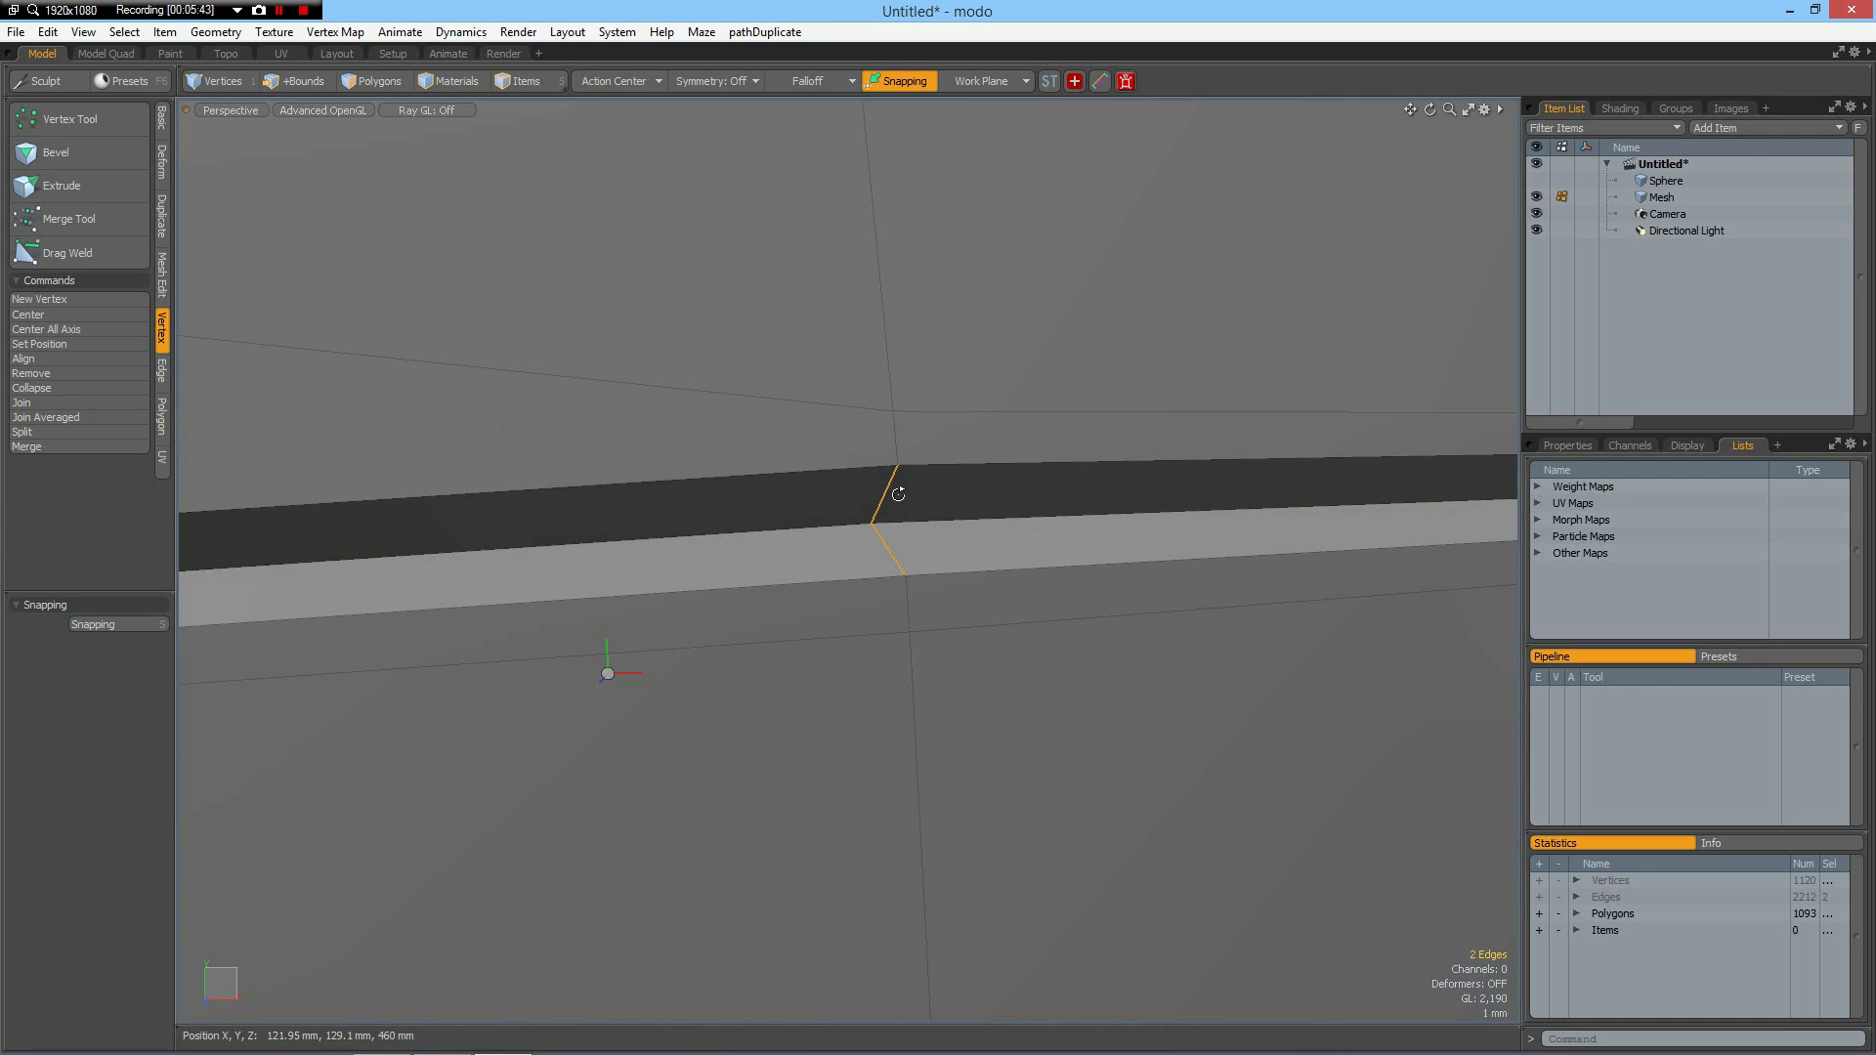
pyautogui.hotkey('alt', 'c')
pyautogui.moveTo(898, 494); pyautogui.dragTo(902, 495)
pyautogui.press('space')
pyautogui.scroll(4, 876, 530)
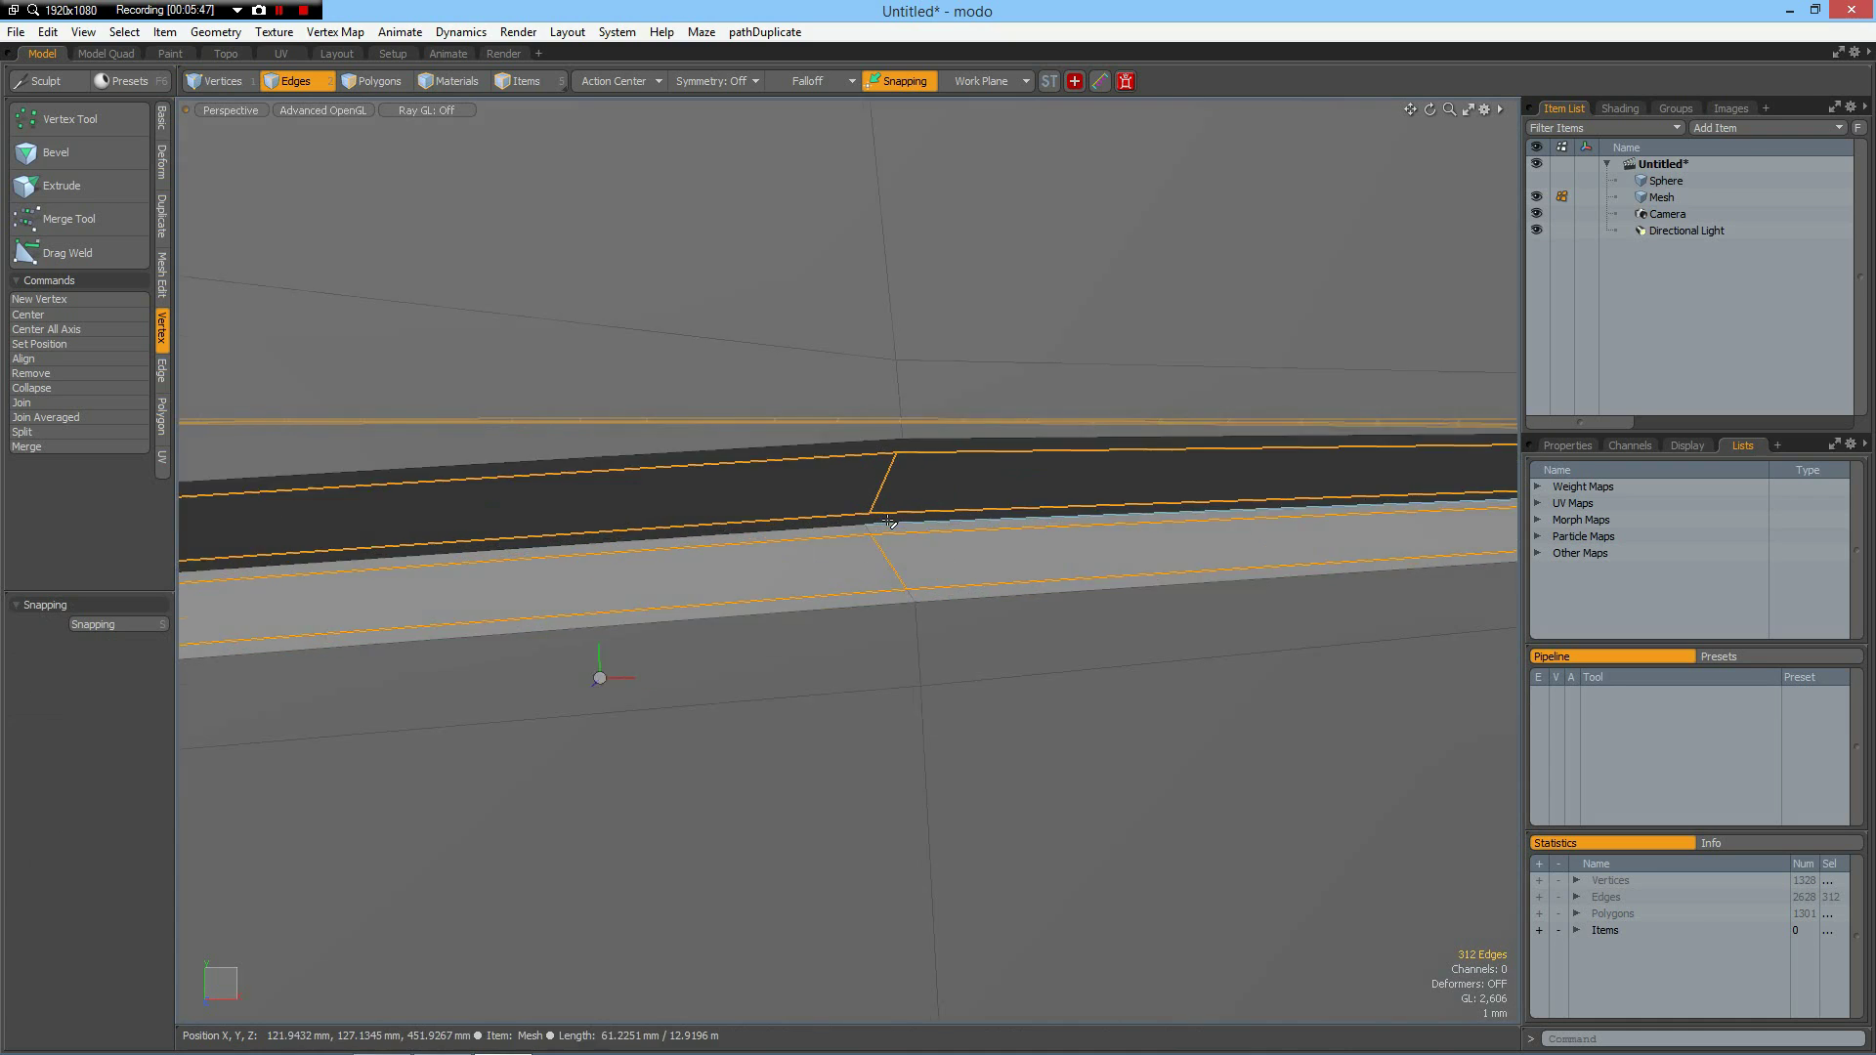
# Step: Select the inner polygon strips of the seam groove, leaving out the outer border strips, and assign a material named Gap
pyautogui.click(865, 529)
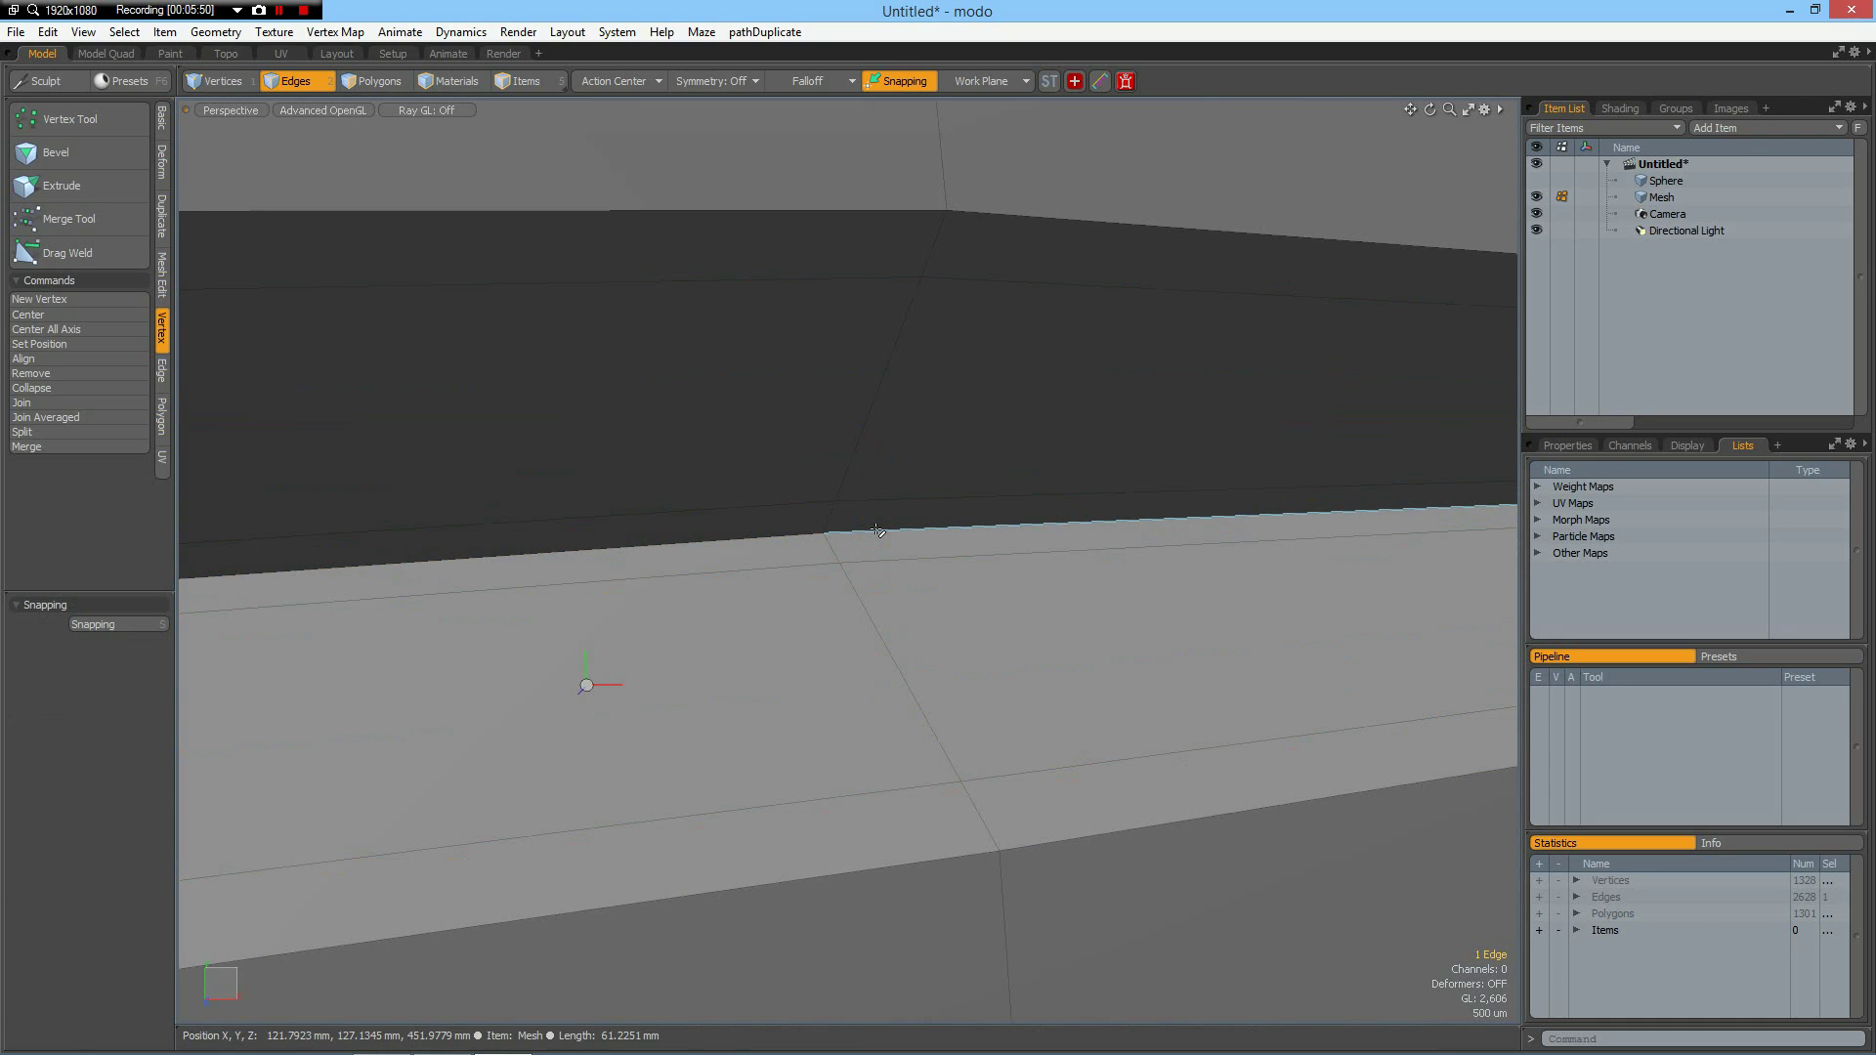
pyautogui.doubleClick(860, 533)
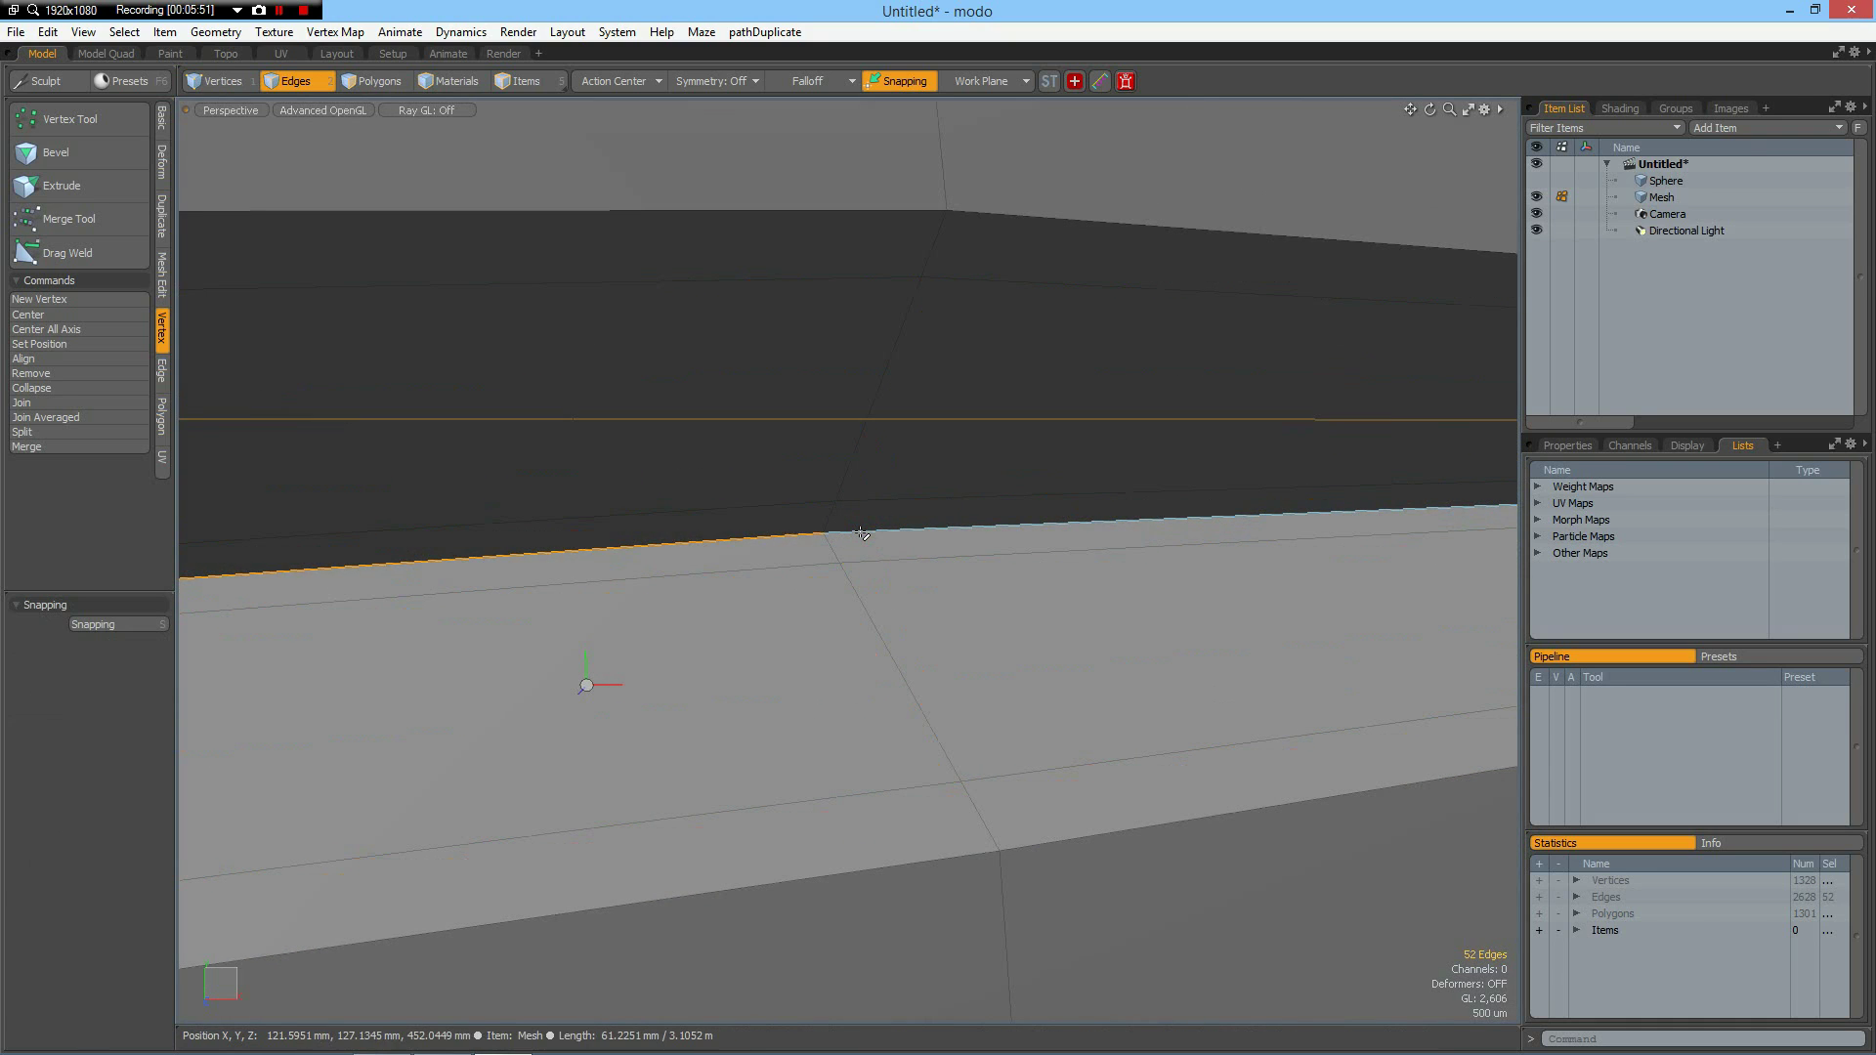
pyautogui.scroll(-3, 858, 538)
pyautogui.keyDown('shift'); pyautogui.doubleClick(855, 540); pyautogui.keyUp('shift')
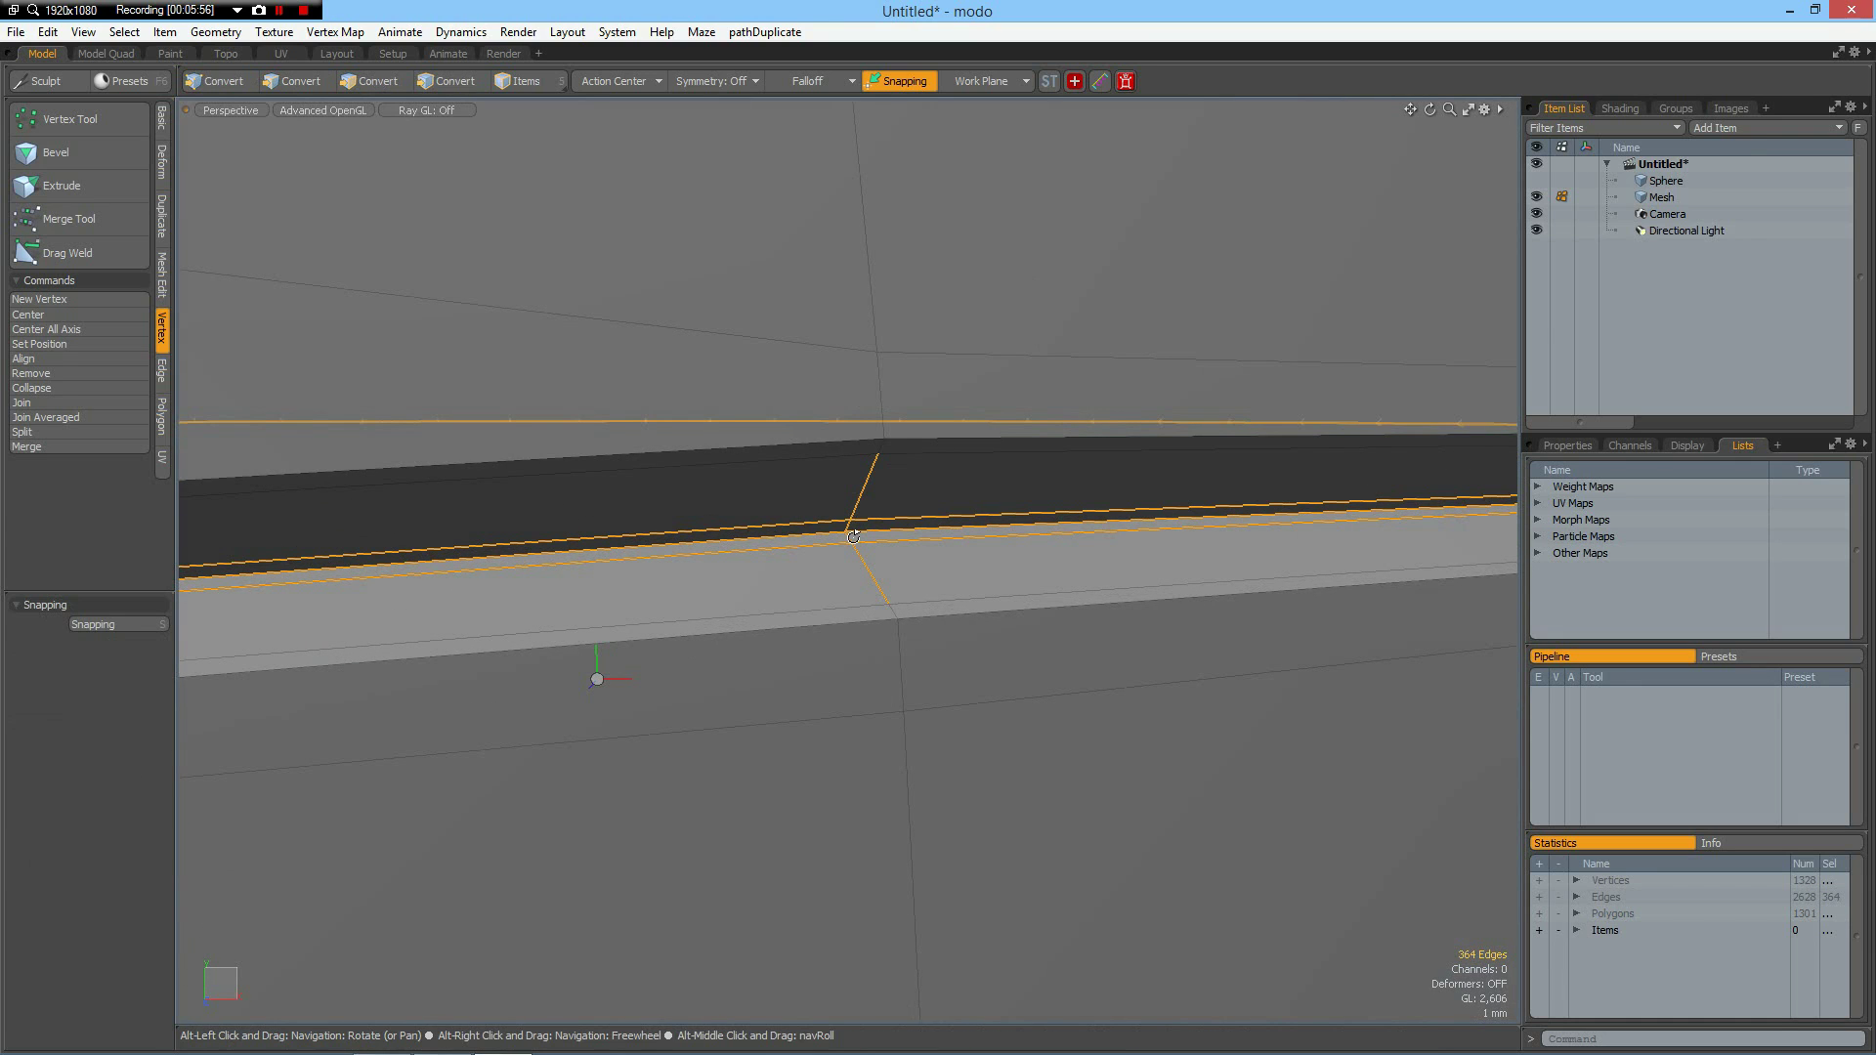
pyautogui.press('3')
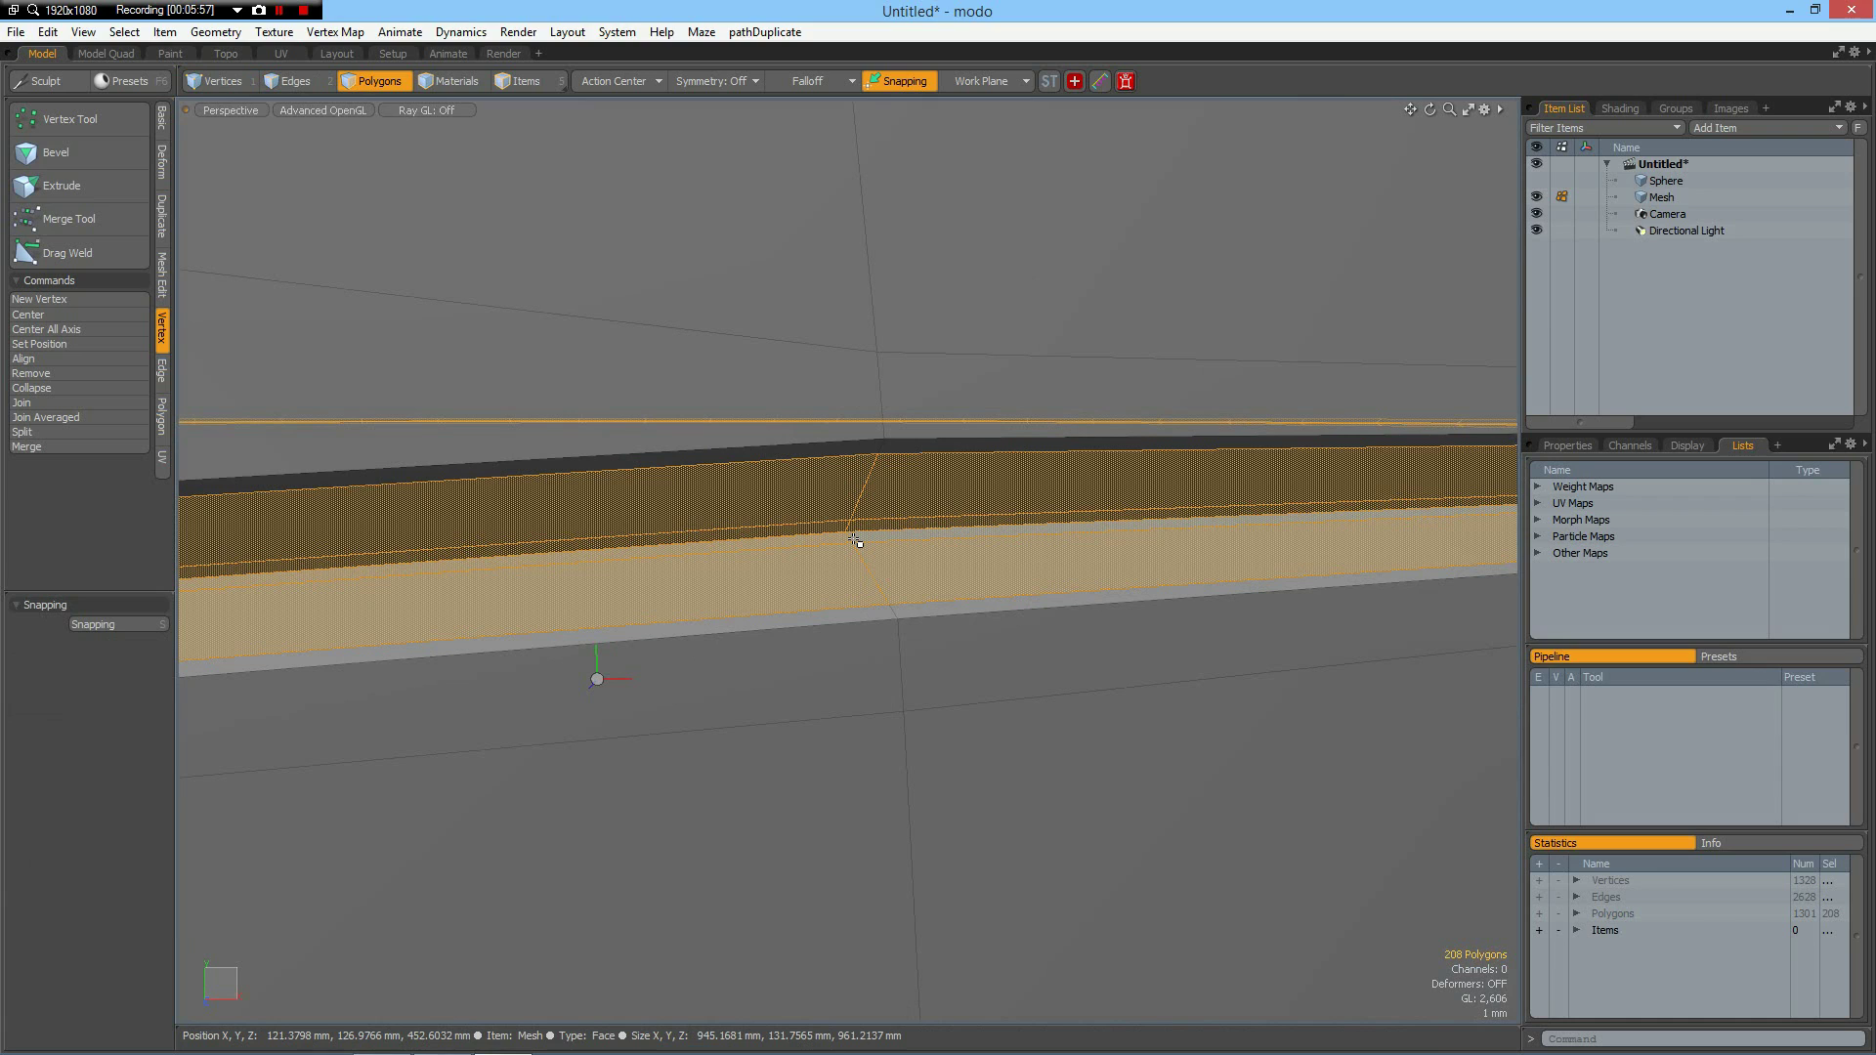
pyautogui.press('m')
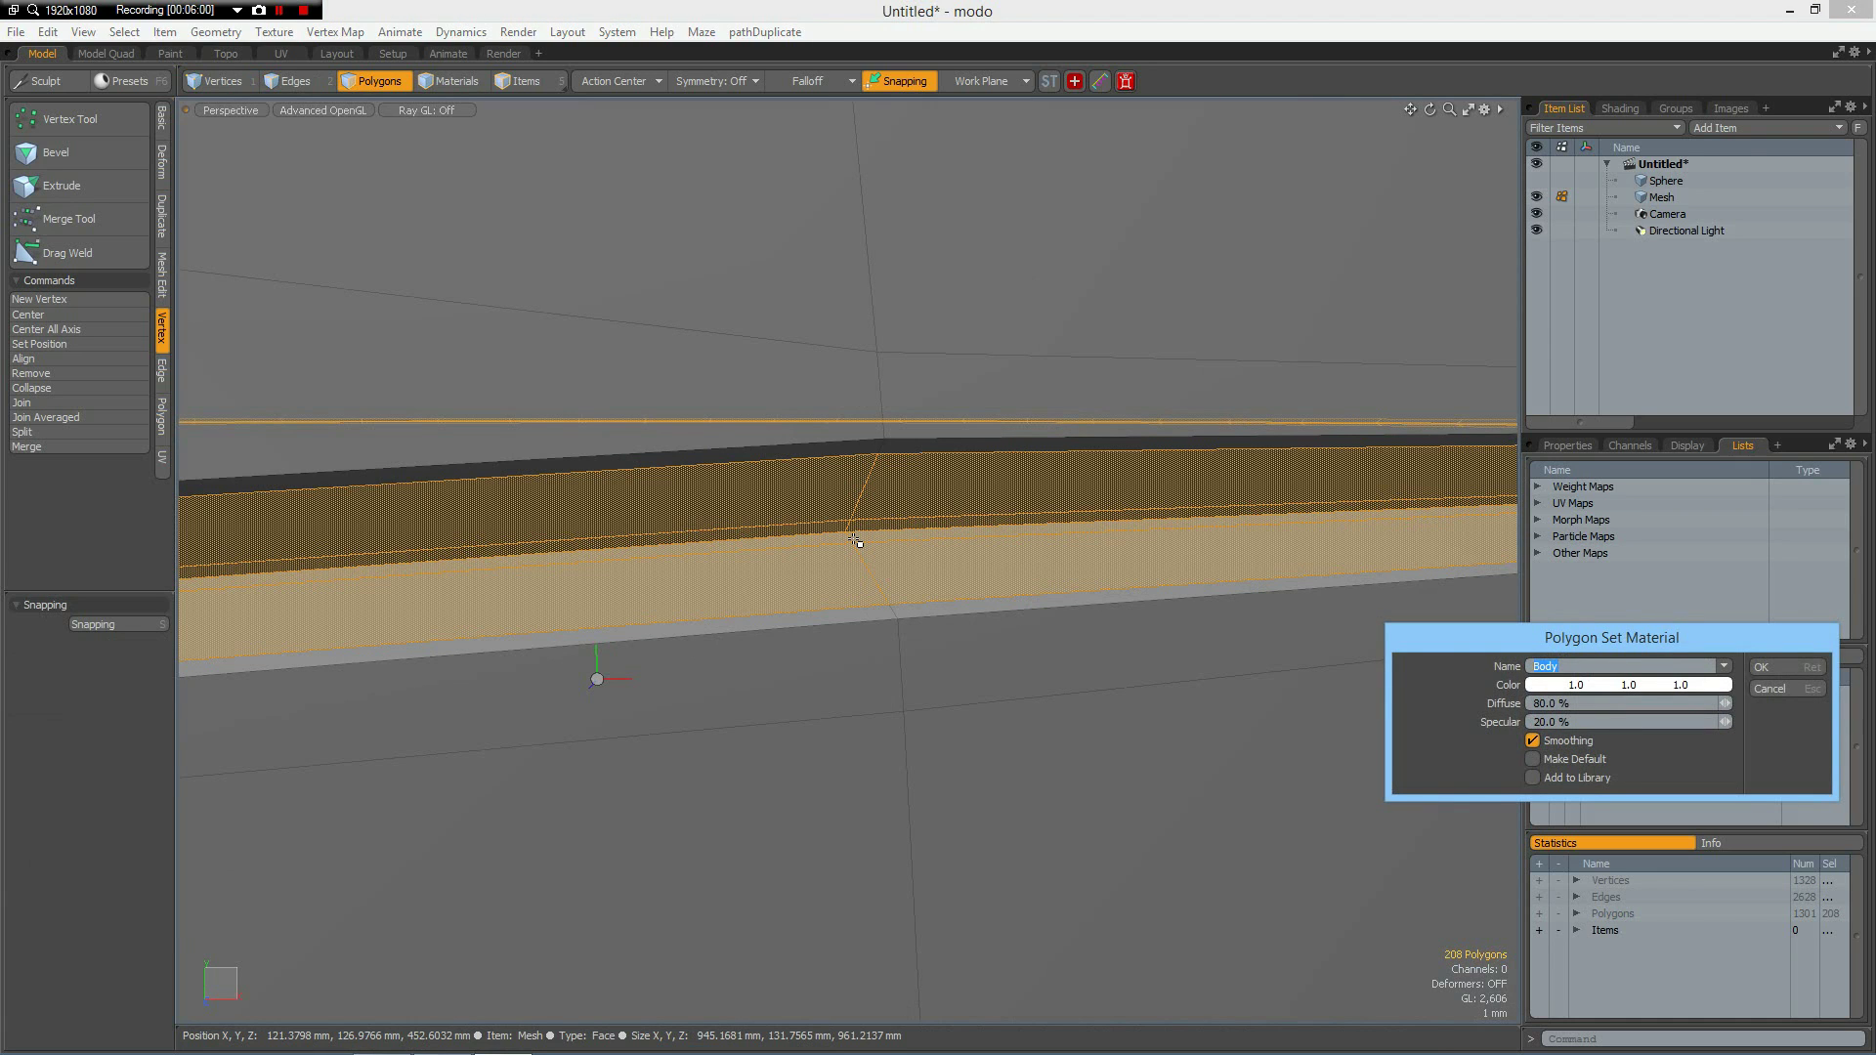
pyautogui.write('Gap')
pyautogui.press('Return')
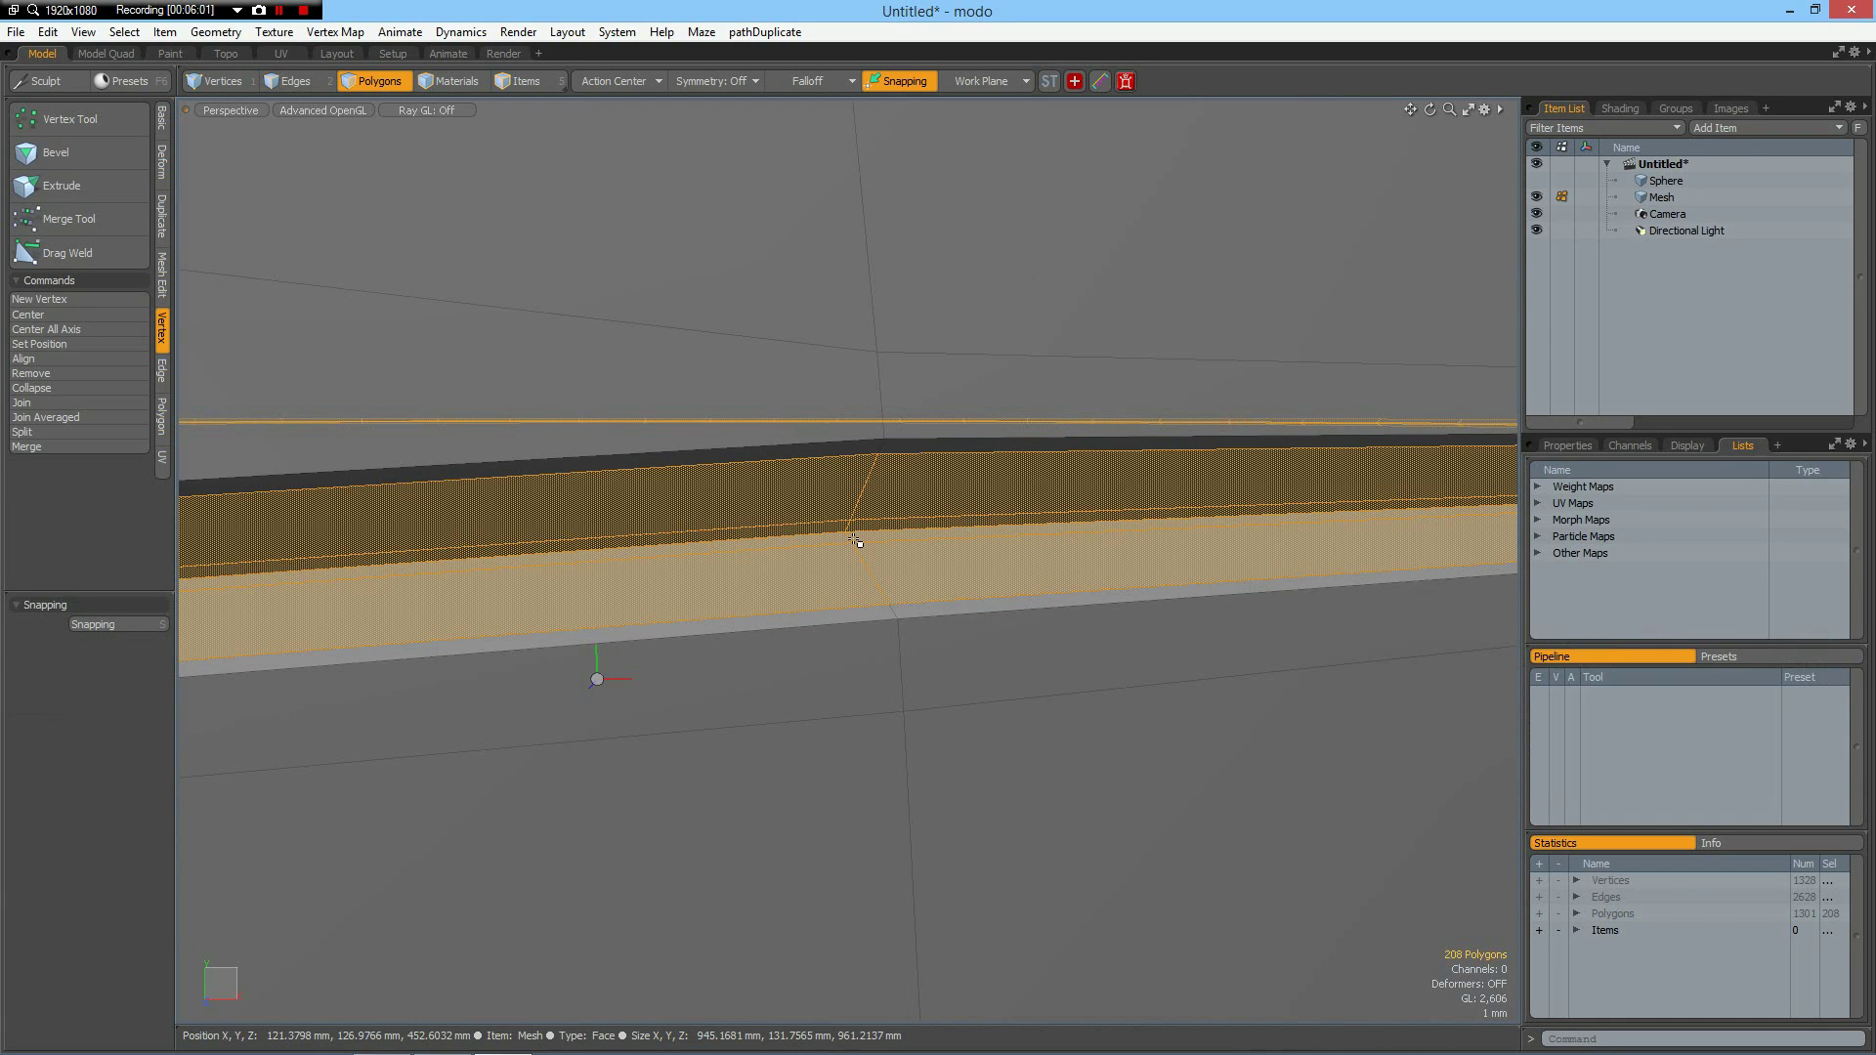
pyautogui.scroll(-10, 981, 674)
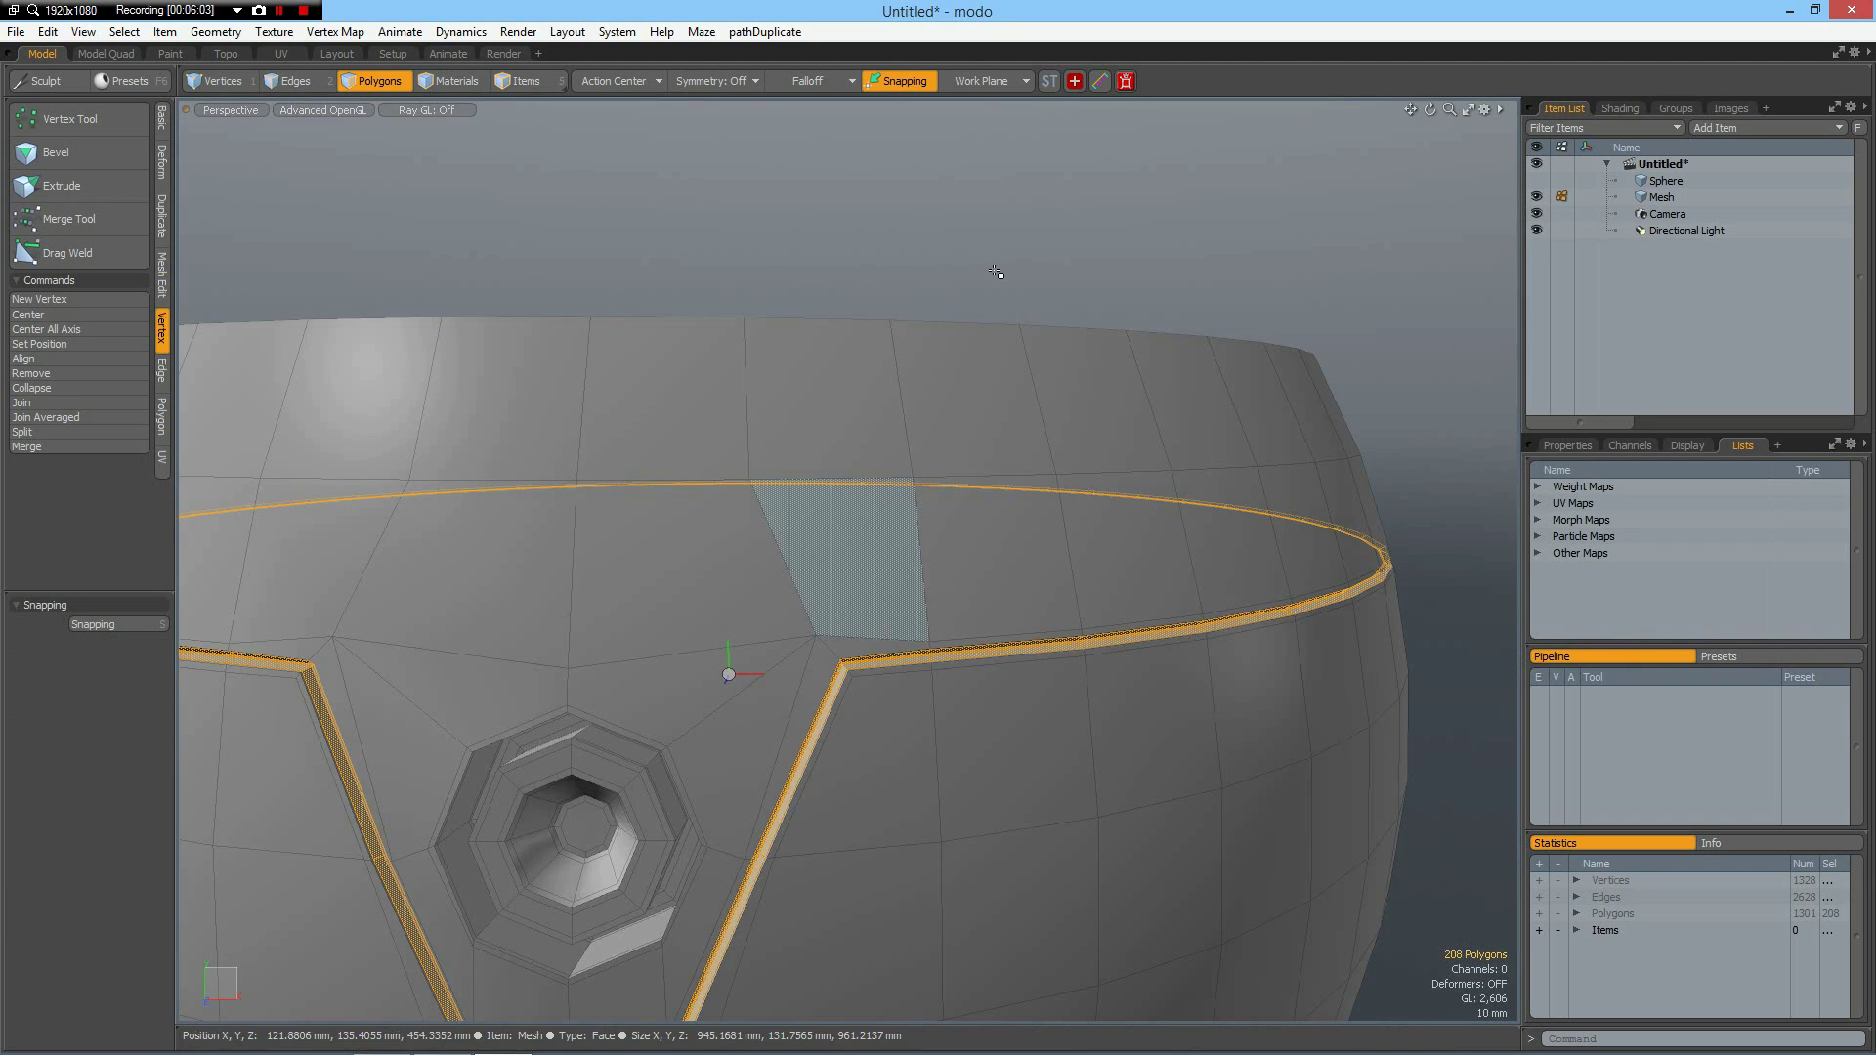
pyautogui.click(993, 261)
# Step: Rotate the whole mesh 45° around the Y axis in the top view
pyautogui.keyDown('alt'); pyautogui.moveTo(960, 458); pyautogui.dragTo(900, 543); pyautogui.keyUp('alt')
pyautogui.keyDown('alt'); pyautogui.moveTo(775, 537); pyautogui.dragTo(948, 484); pyautogui.keyUp('alt')
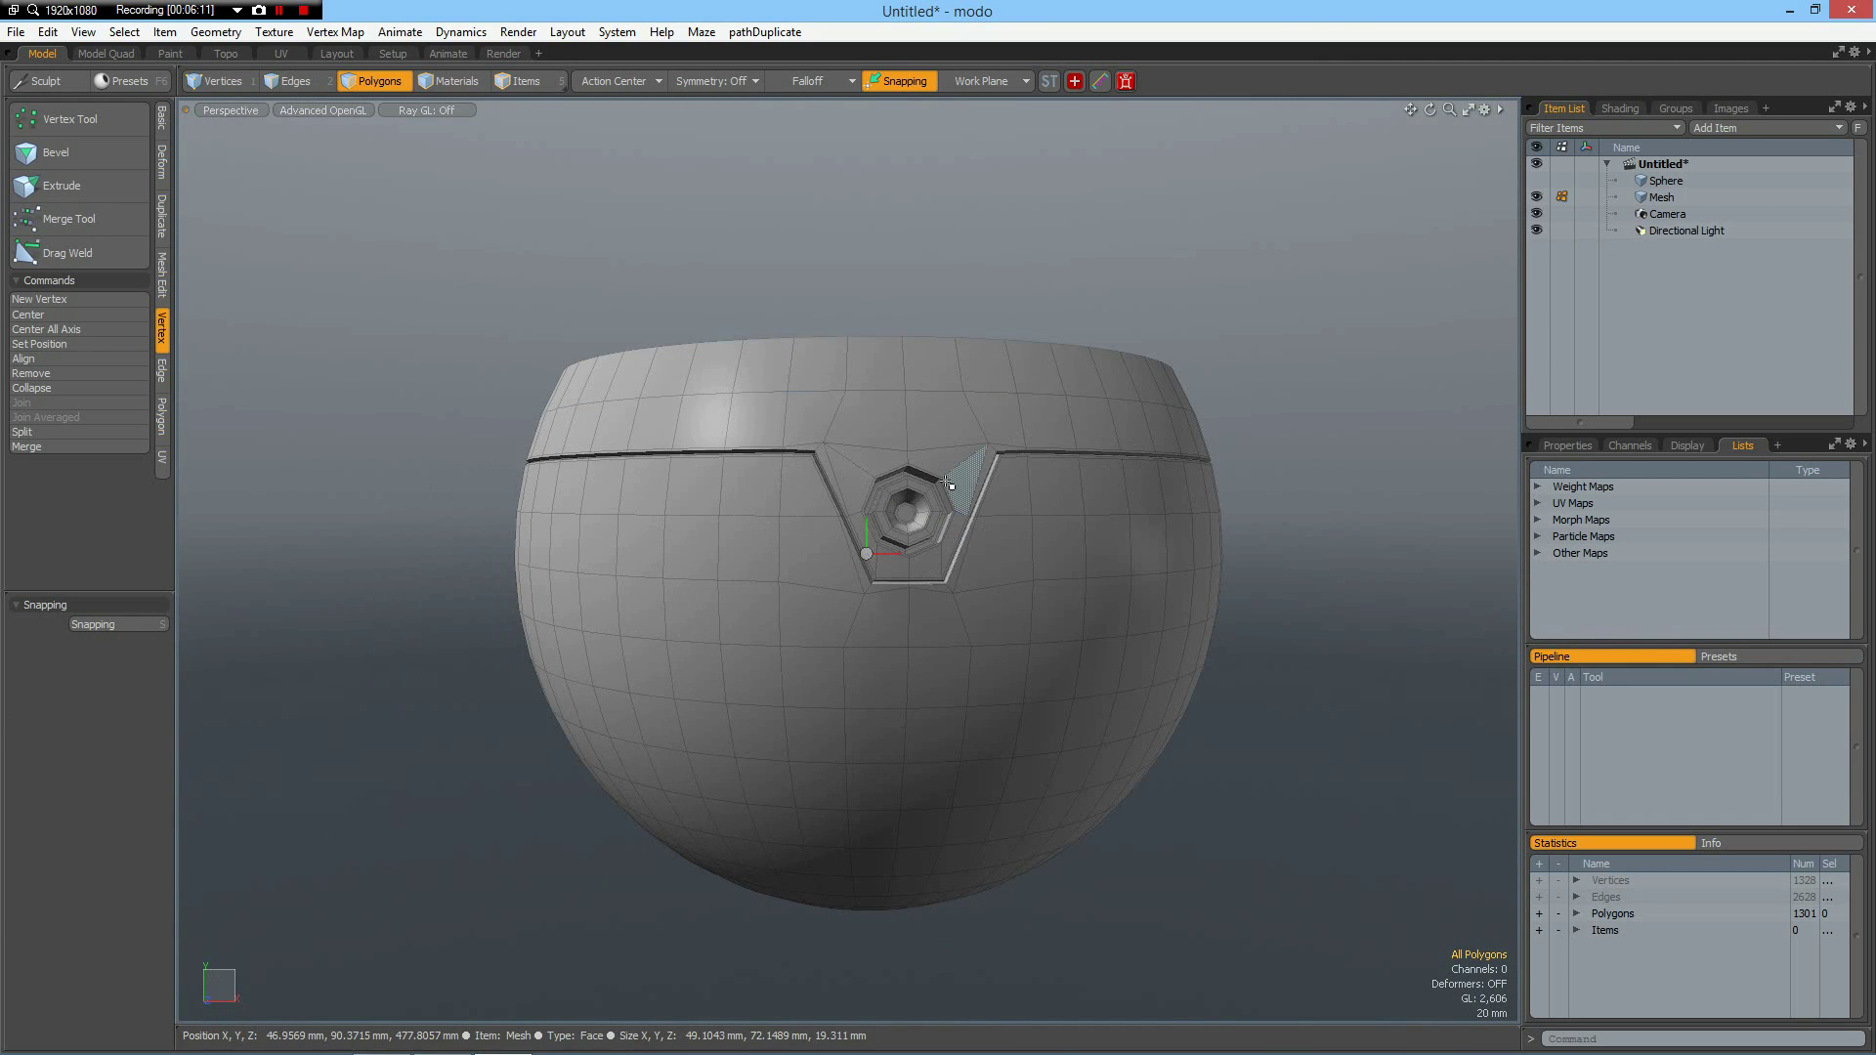
pyautogui.press('KP_7')
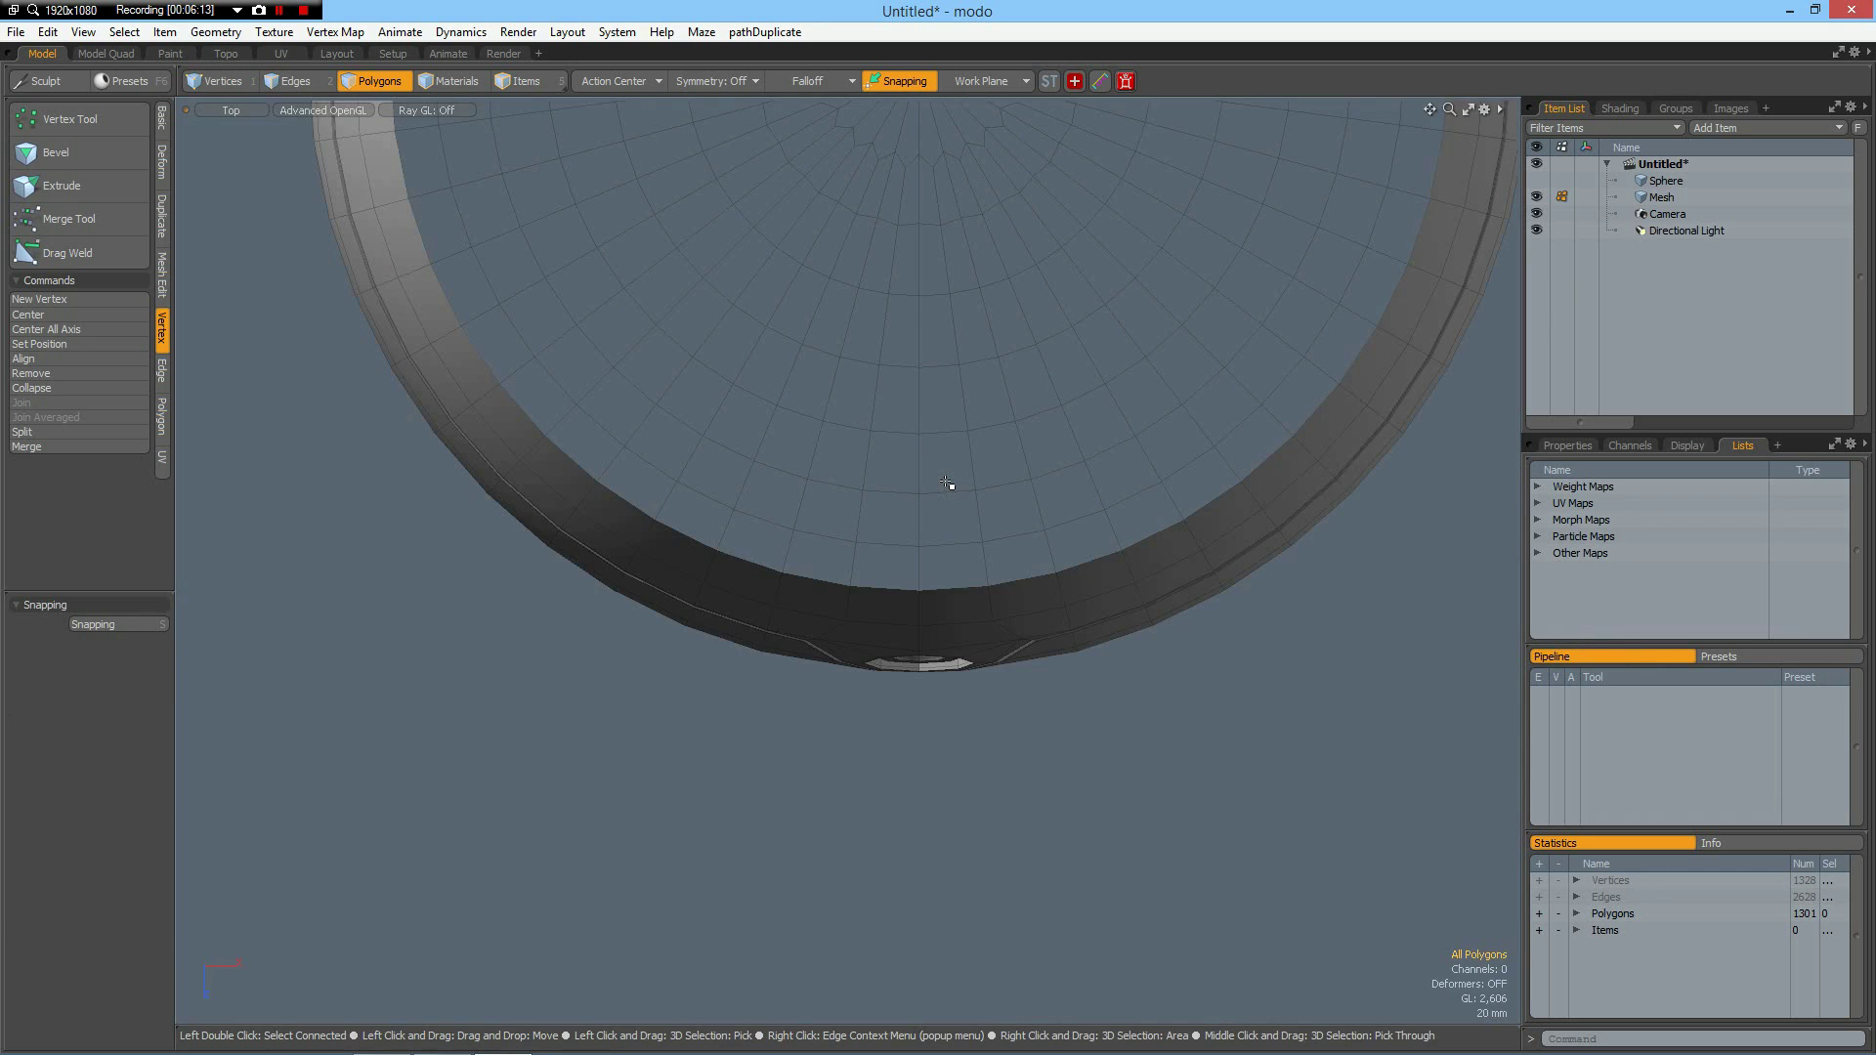
pyautogui.press('a')
pyautogui.scroll(2, 1006, 736)
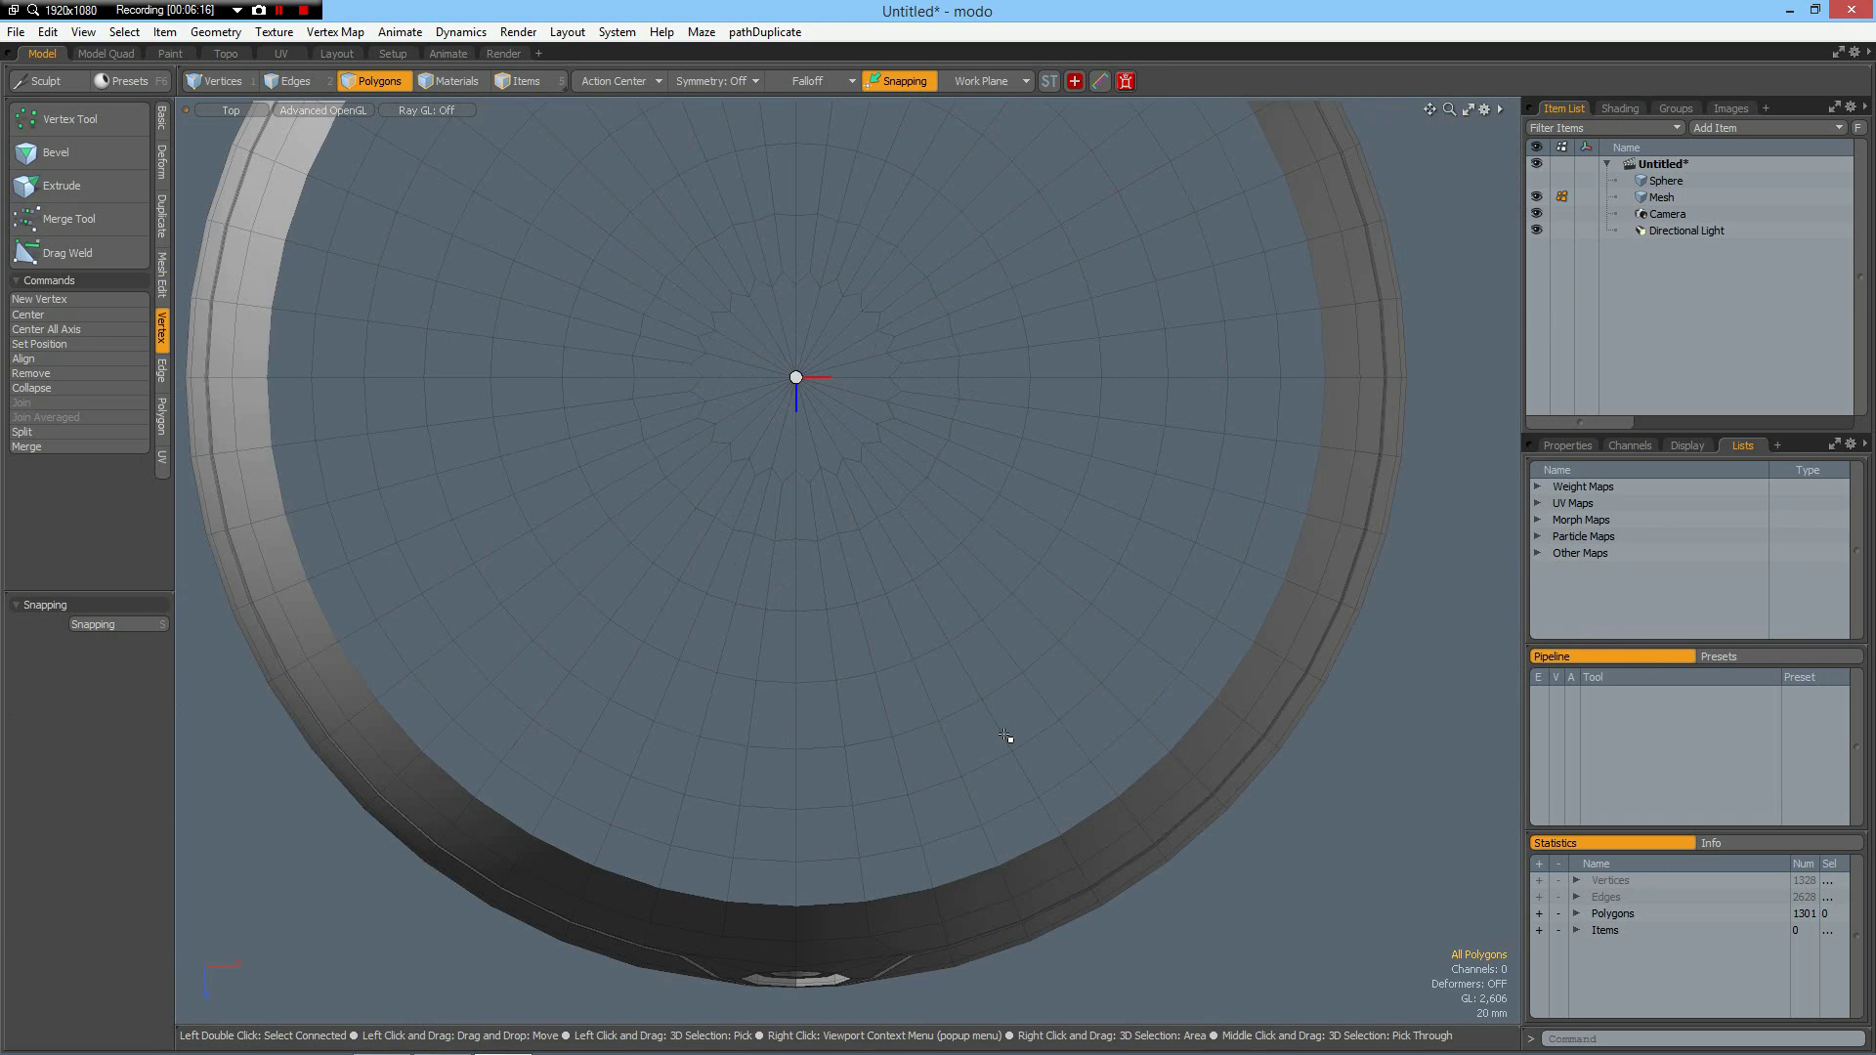
pyautogui.press('e')
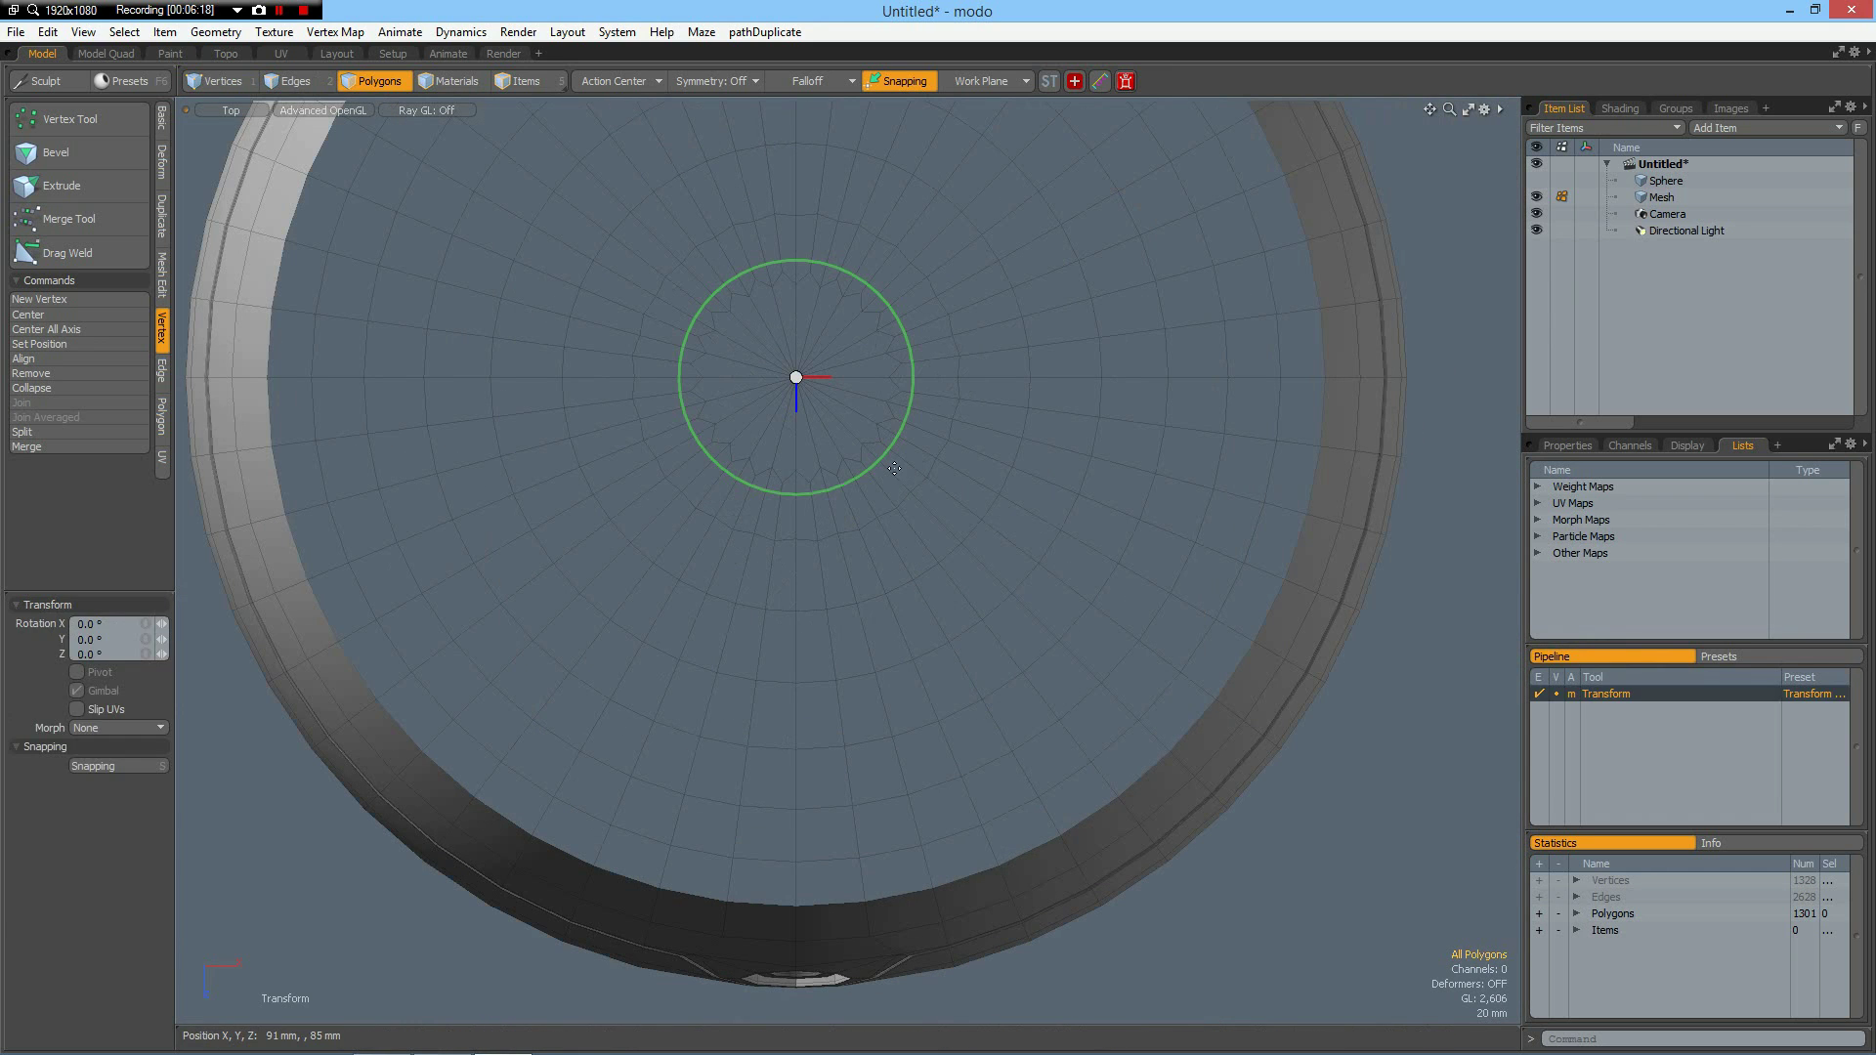
pyautogui.moveTo(883, 456); pyautogui.dragTo(962, 578)
pyautogui.scroll(-5, 1085, 388)
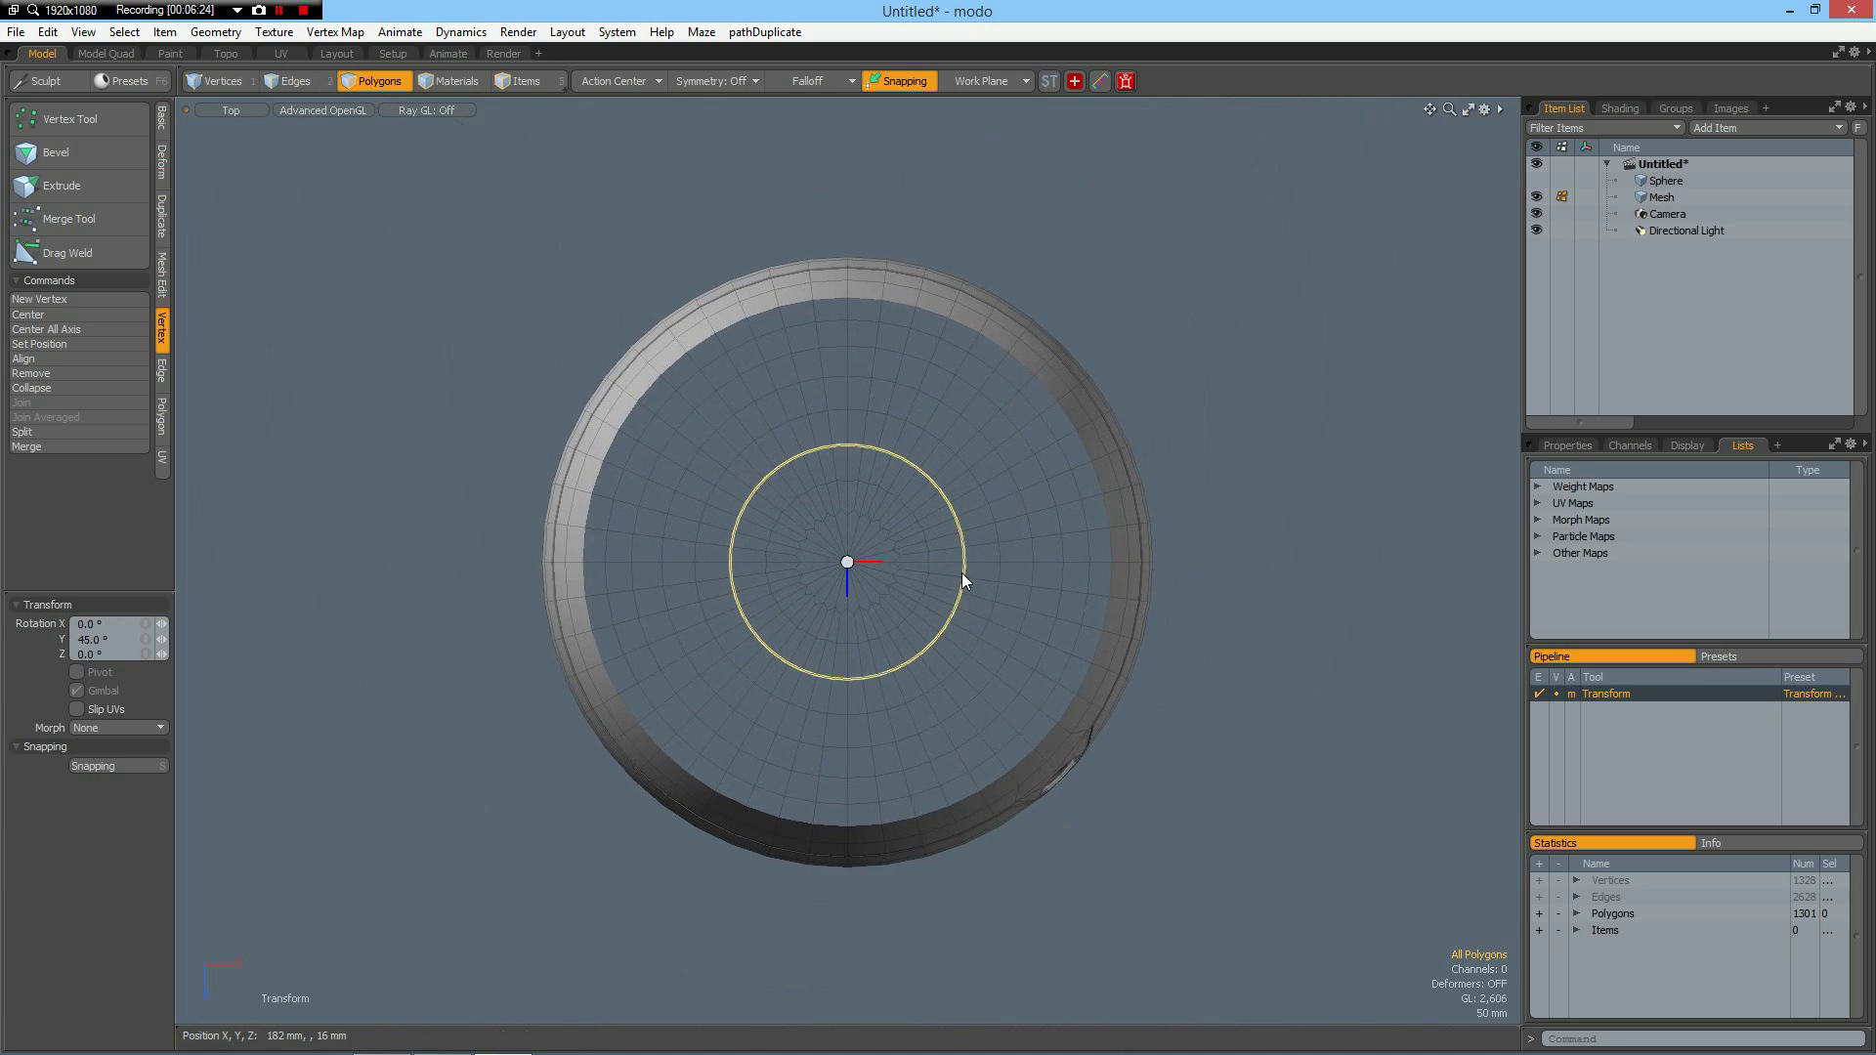
pyautogui.scroll(2, 962, 576)
pyautogui.press('q')
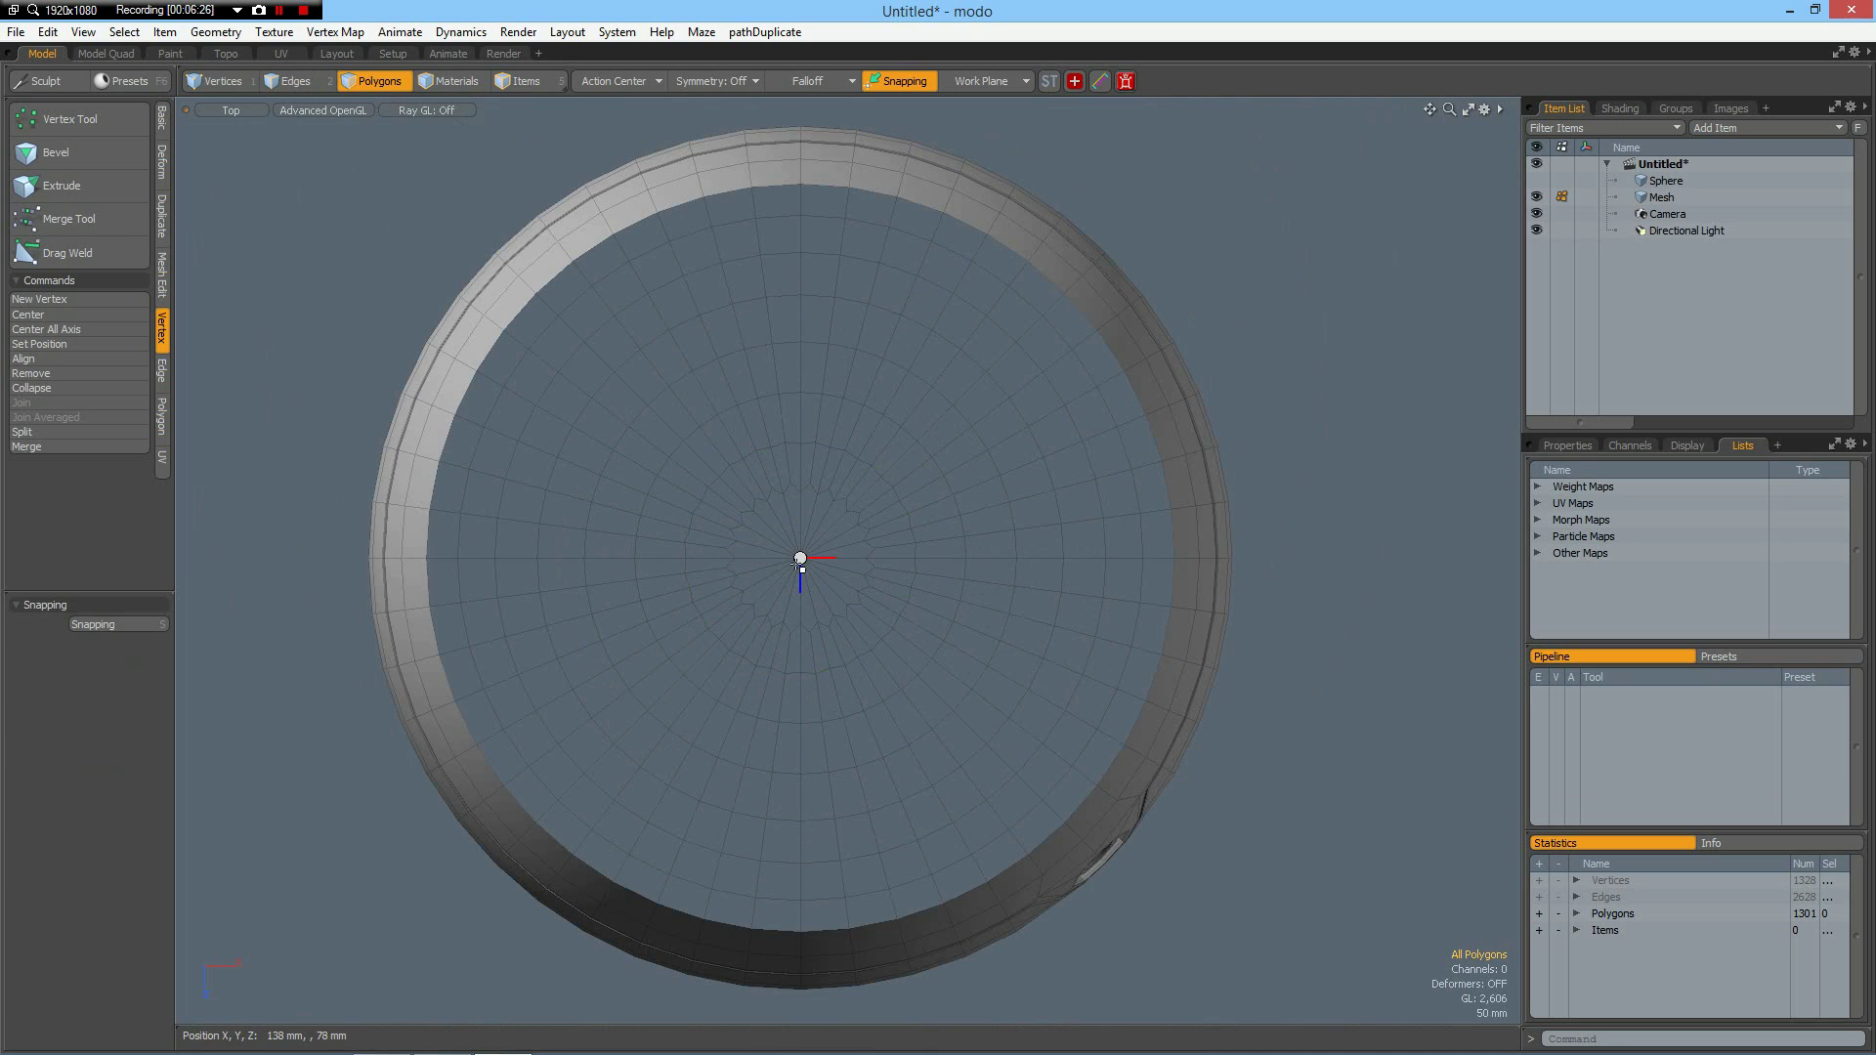
# Step: Keep only the quarter of the mesh that contains the screw notch and delete all other polygons
pyautogui.moveTo(801, 558); pyautogui.dragTo(1479, 1021)
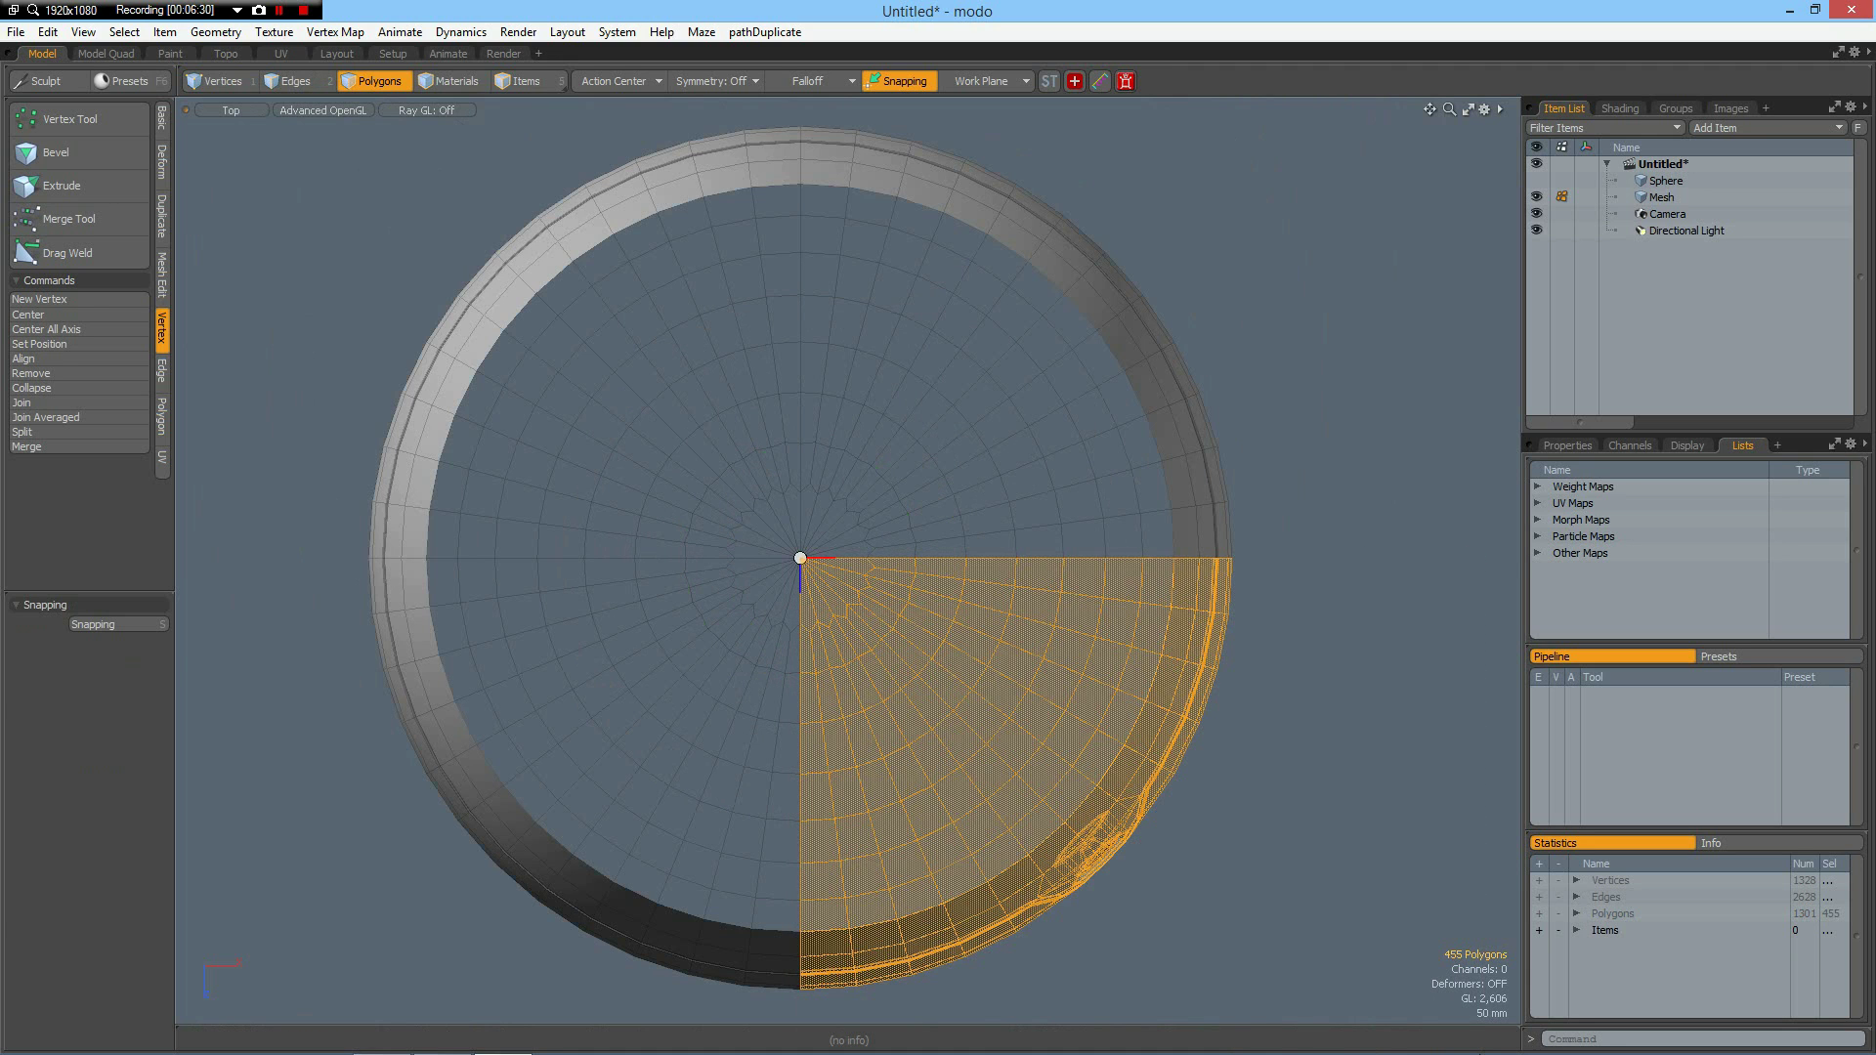
pyautogui.press('[')
pyautogui.press('Delete')
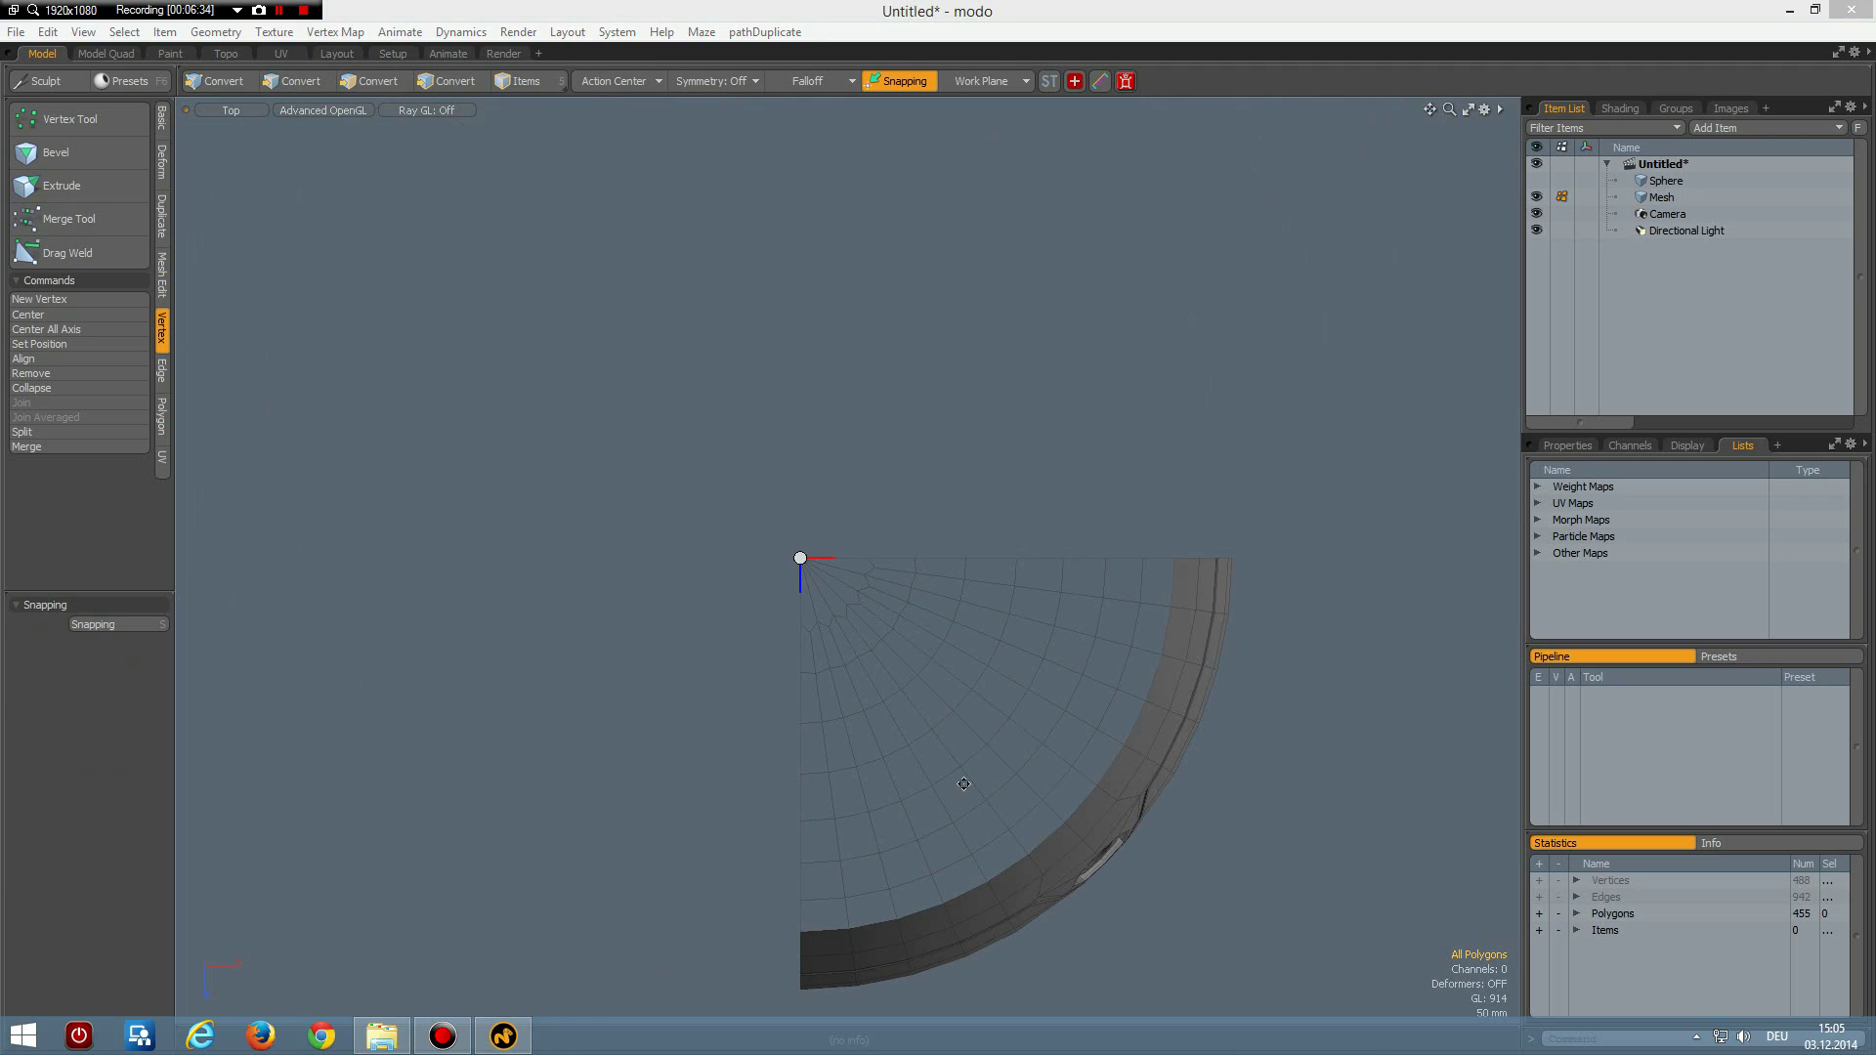
# Step: Align the quarter mesh's vertical border edges to X = 0 mm with Set Position
pyautogui.keyDown('alt'); pyautogui.moveTo(873, 729); pyautogui.dragTo(893, 645); pyautogui.keyUp('alt')
pyautogui.press('2')
pyautogui.moveTo(650, 292); pyautogui.dragTo(834, 1042)
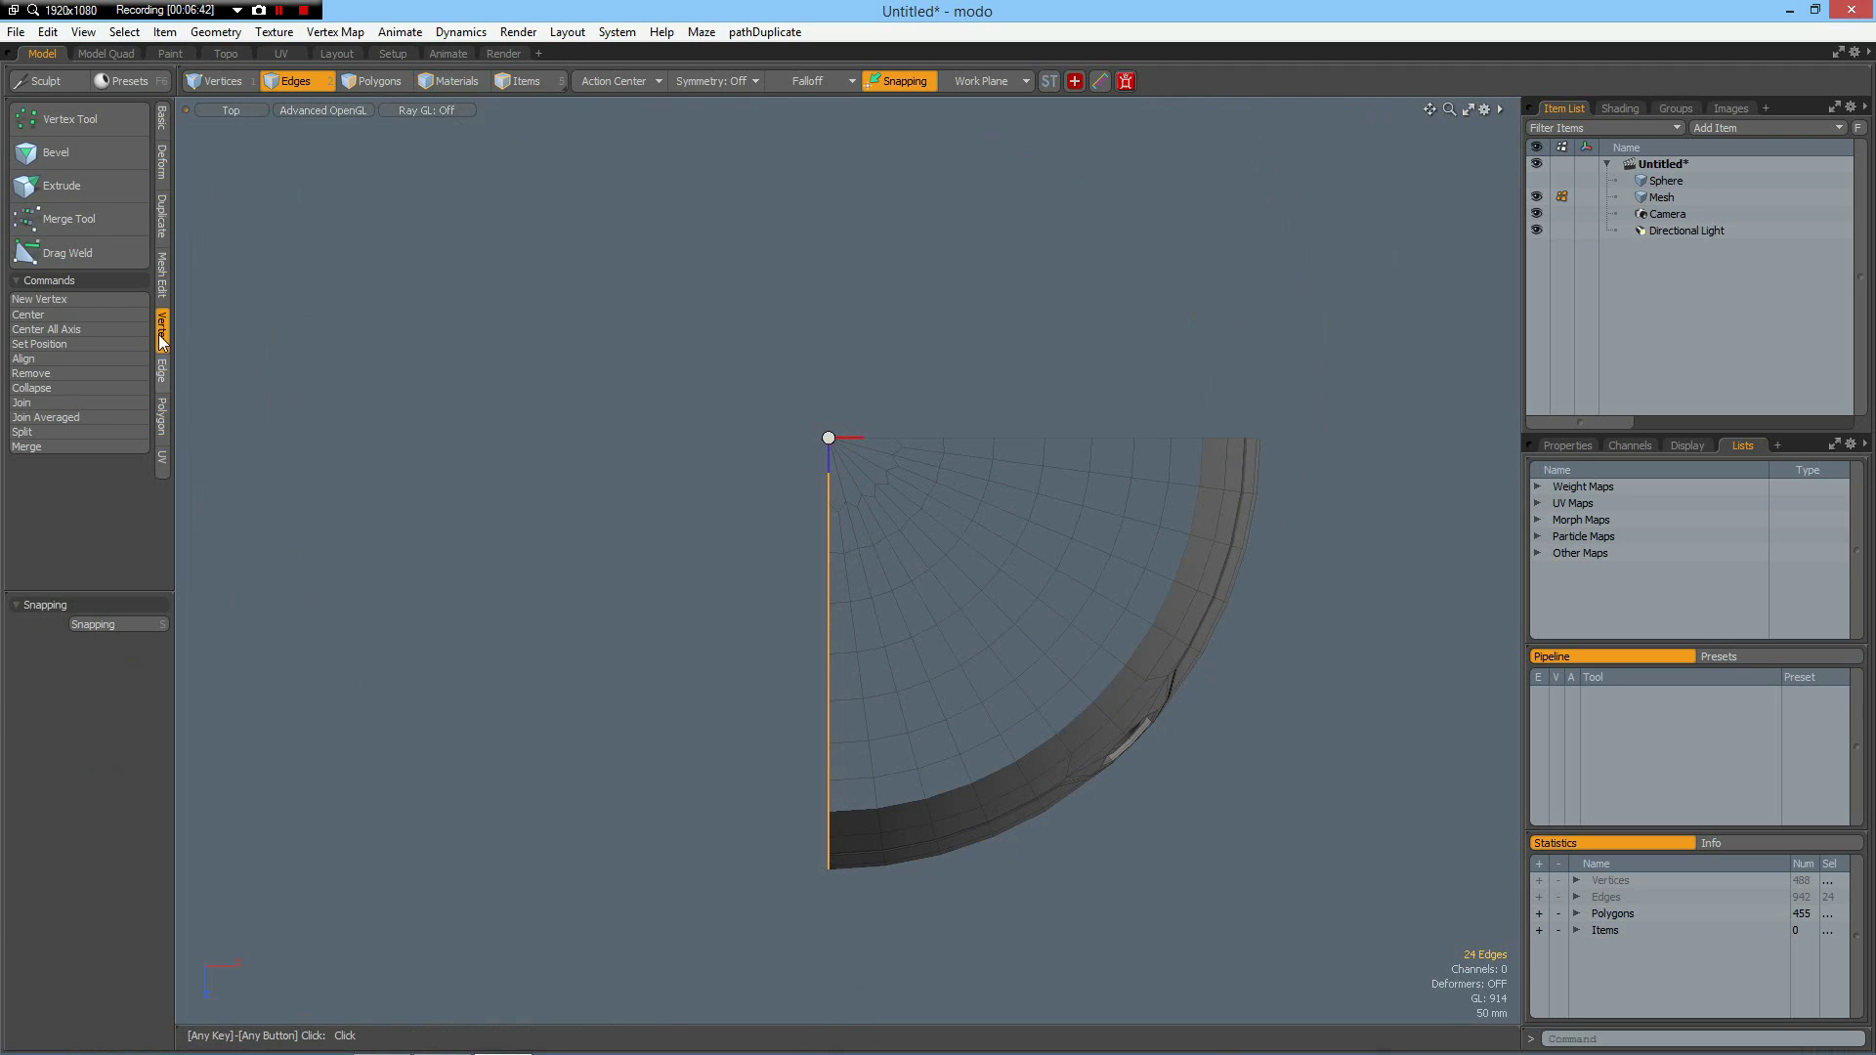
pyautogui.click(75, 344)
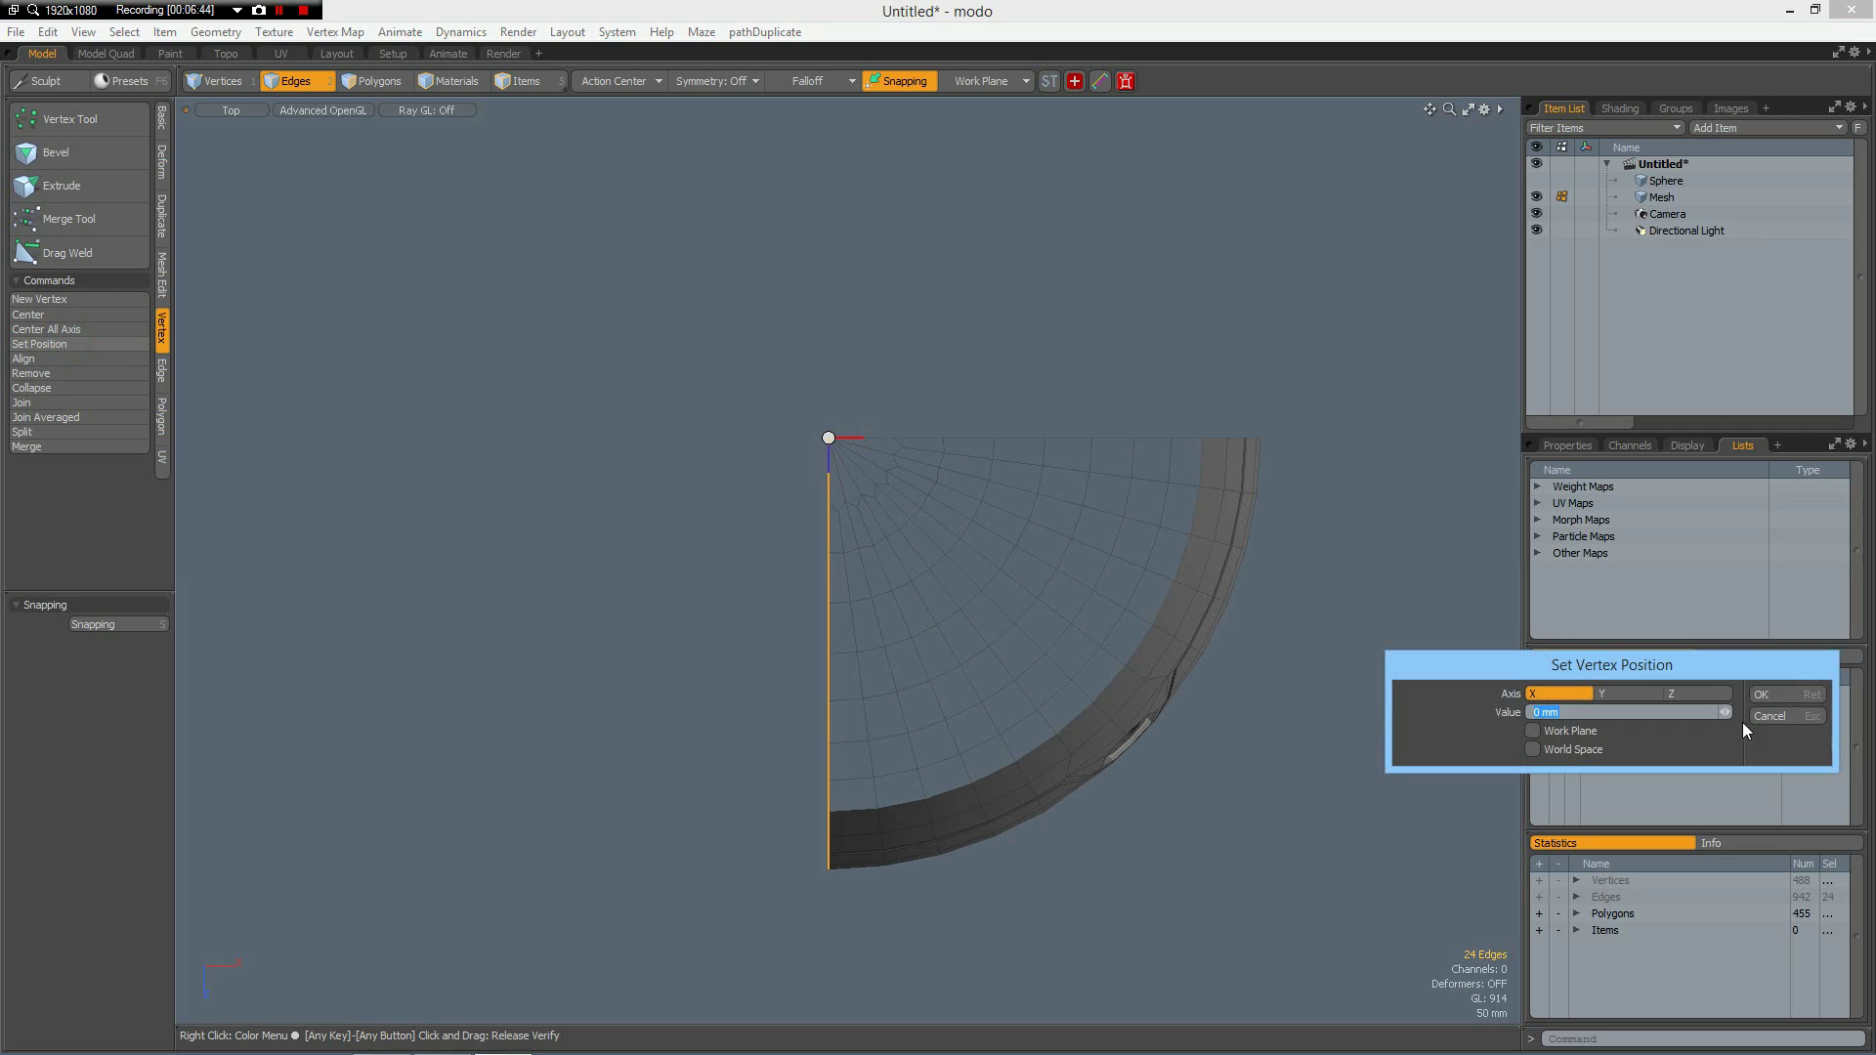
pyautogui.click(1774, 695)
# Step: Align the quarter mesh's horizontal border edges to 0 mm on the Z axis and clear the selection
pyautogui.moveTo(701, 182); pyautogui.dragTo(1369, 450, button='right')
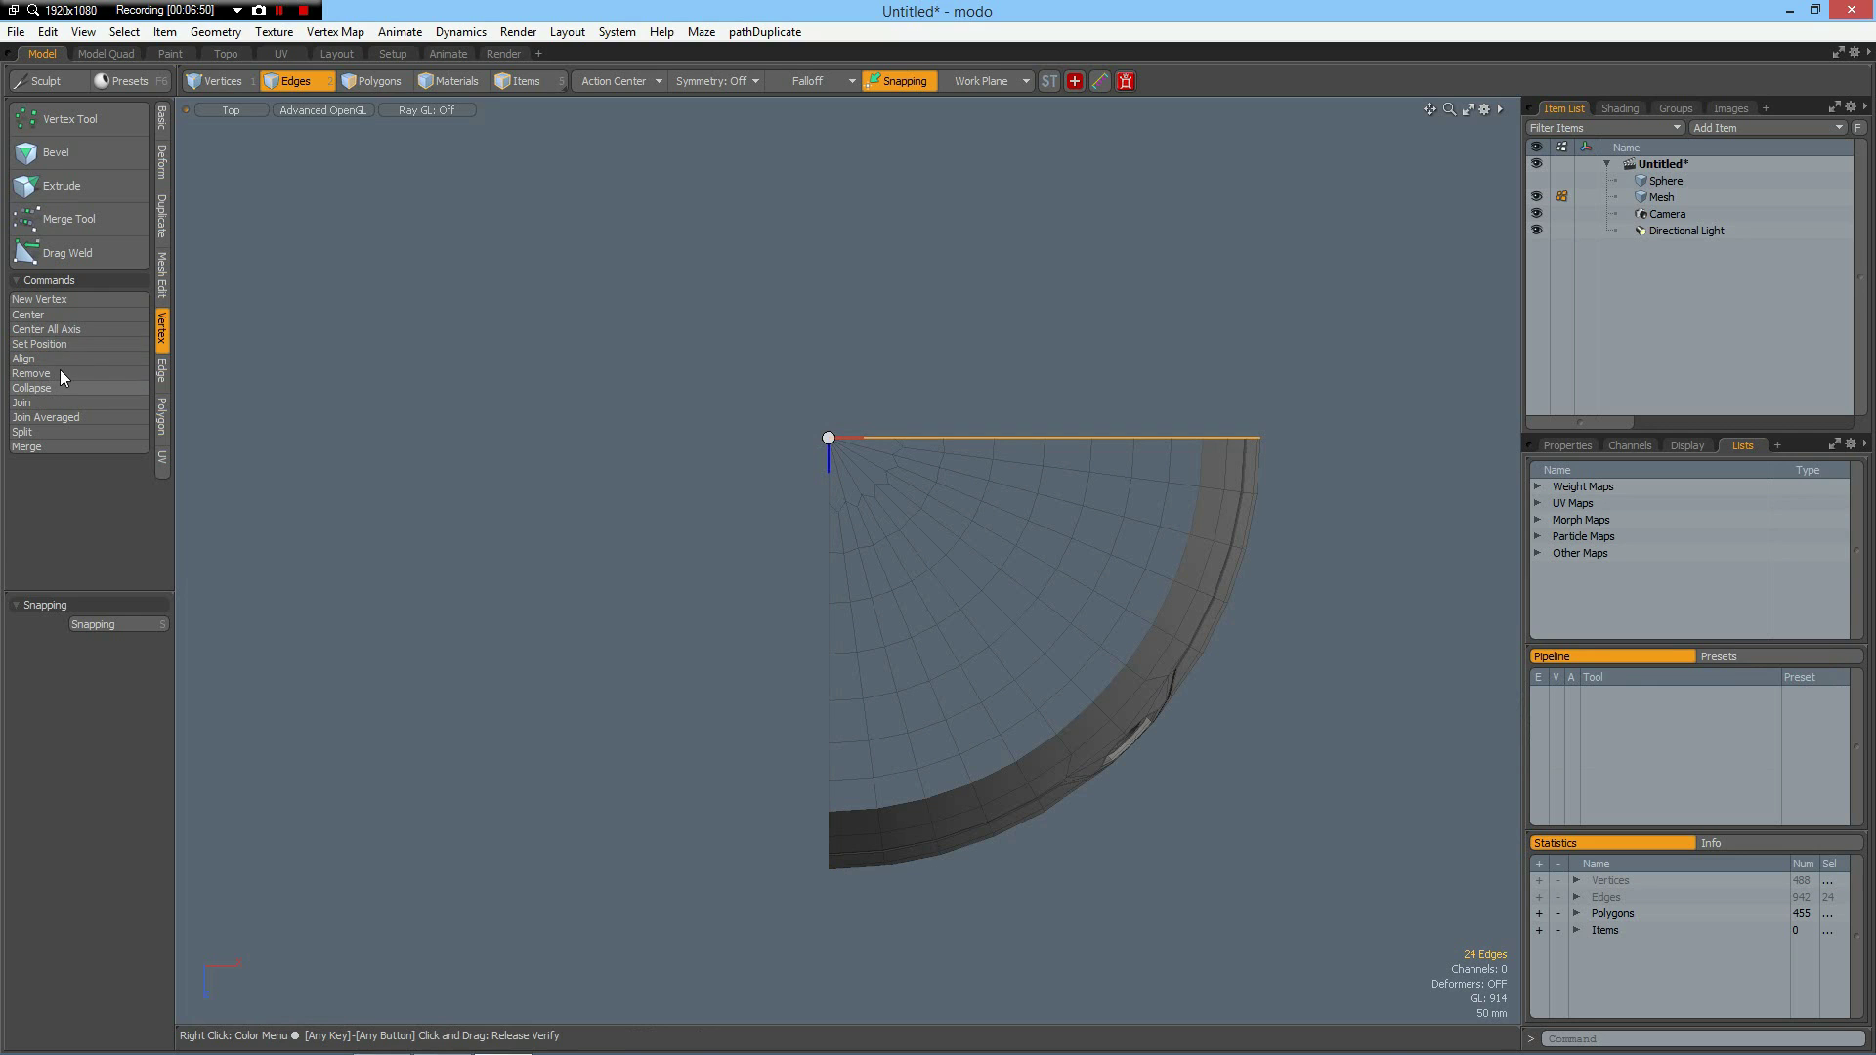
pyautogui.click(76, 344)
pyautogui.click(1683, 693)
pyautogui.click(1760, 694)
pyautogui.click(621, 456)
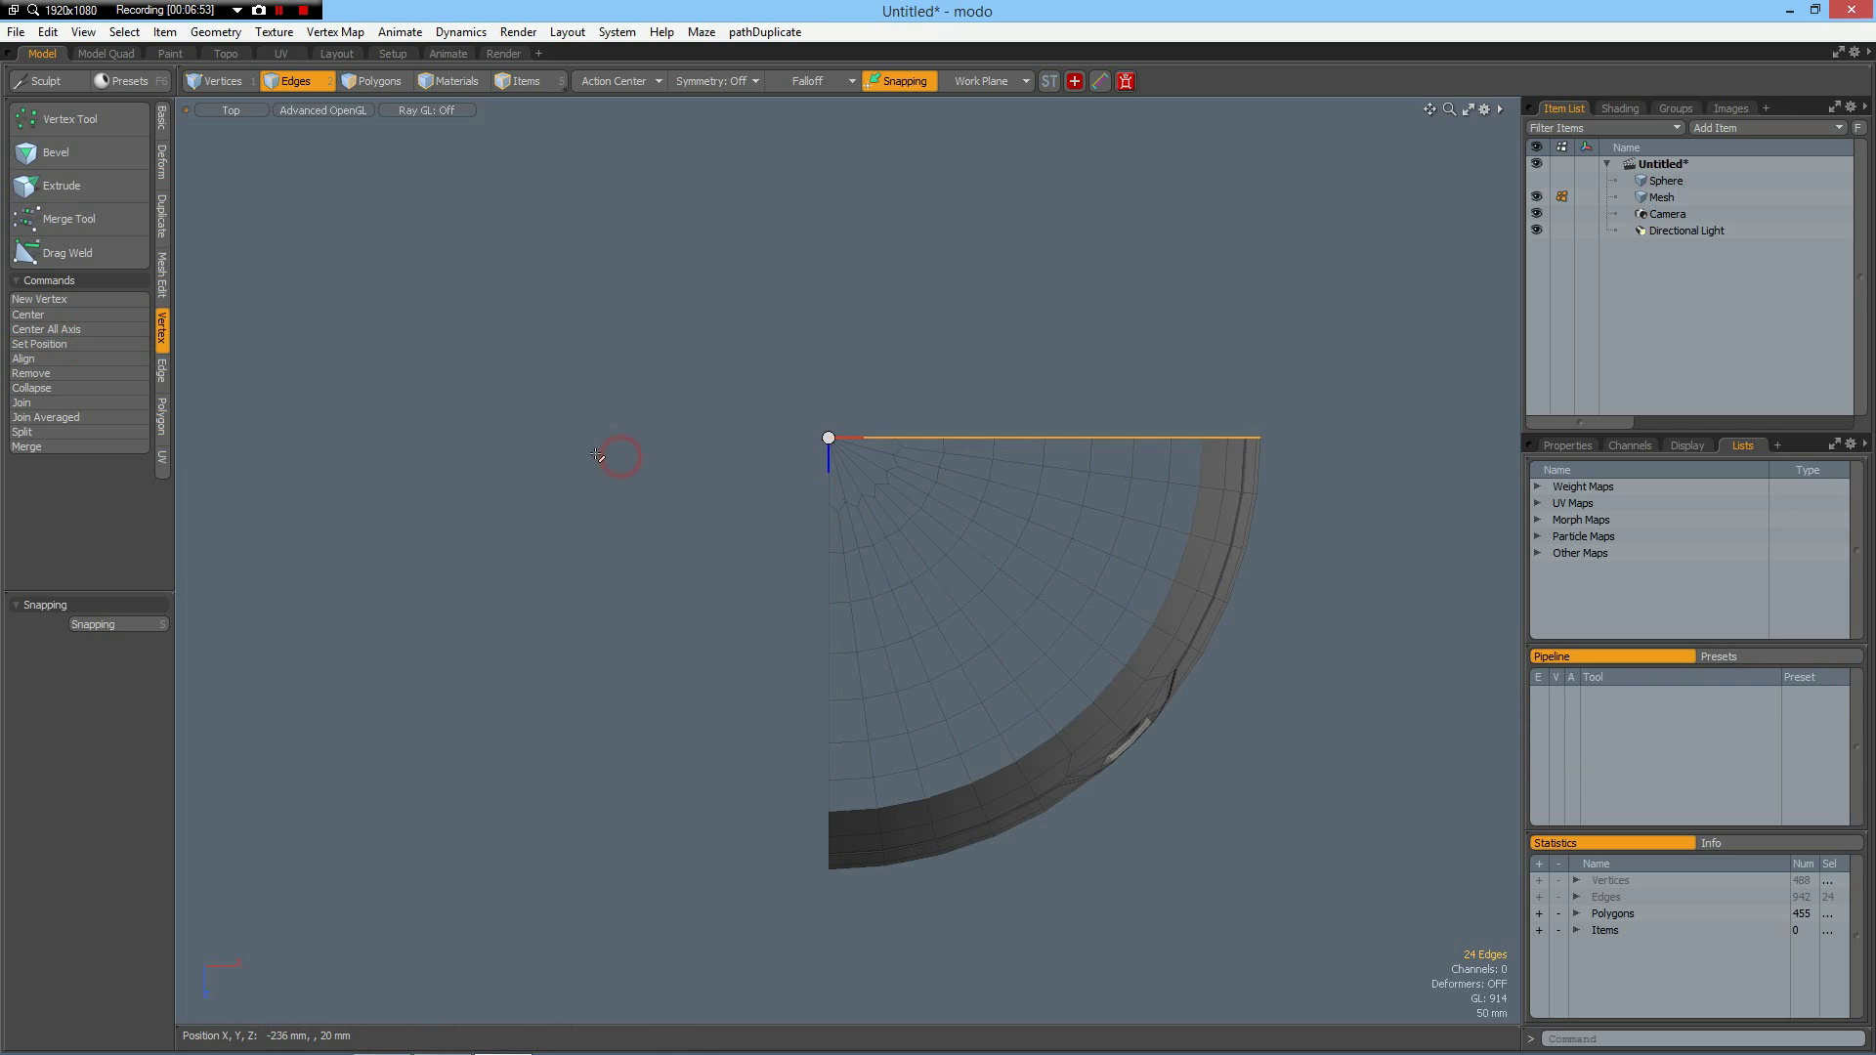
# Step: Mirror the quarter across the Z axis and the resulting half across the X axis, with vertices merged
pyautogui.click(163, 209)
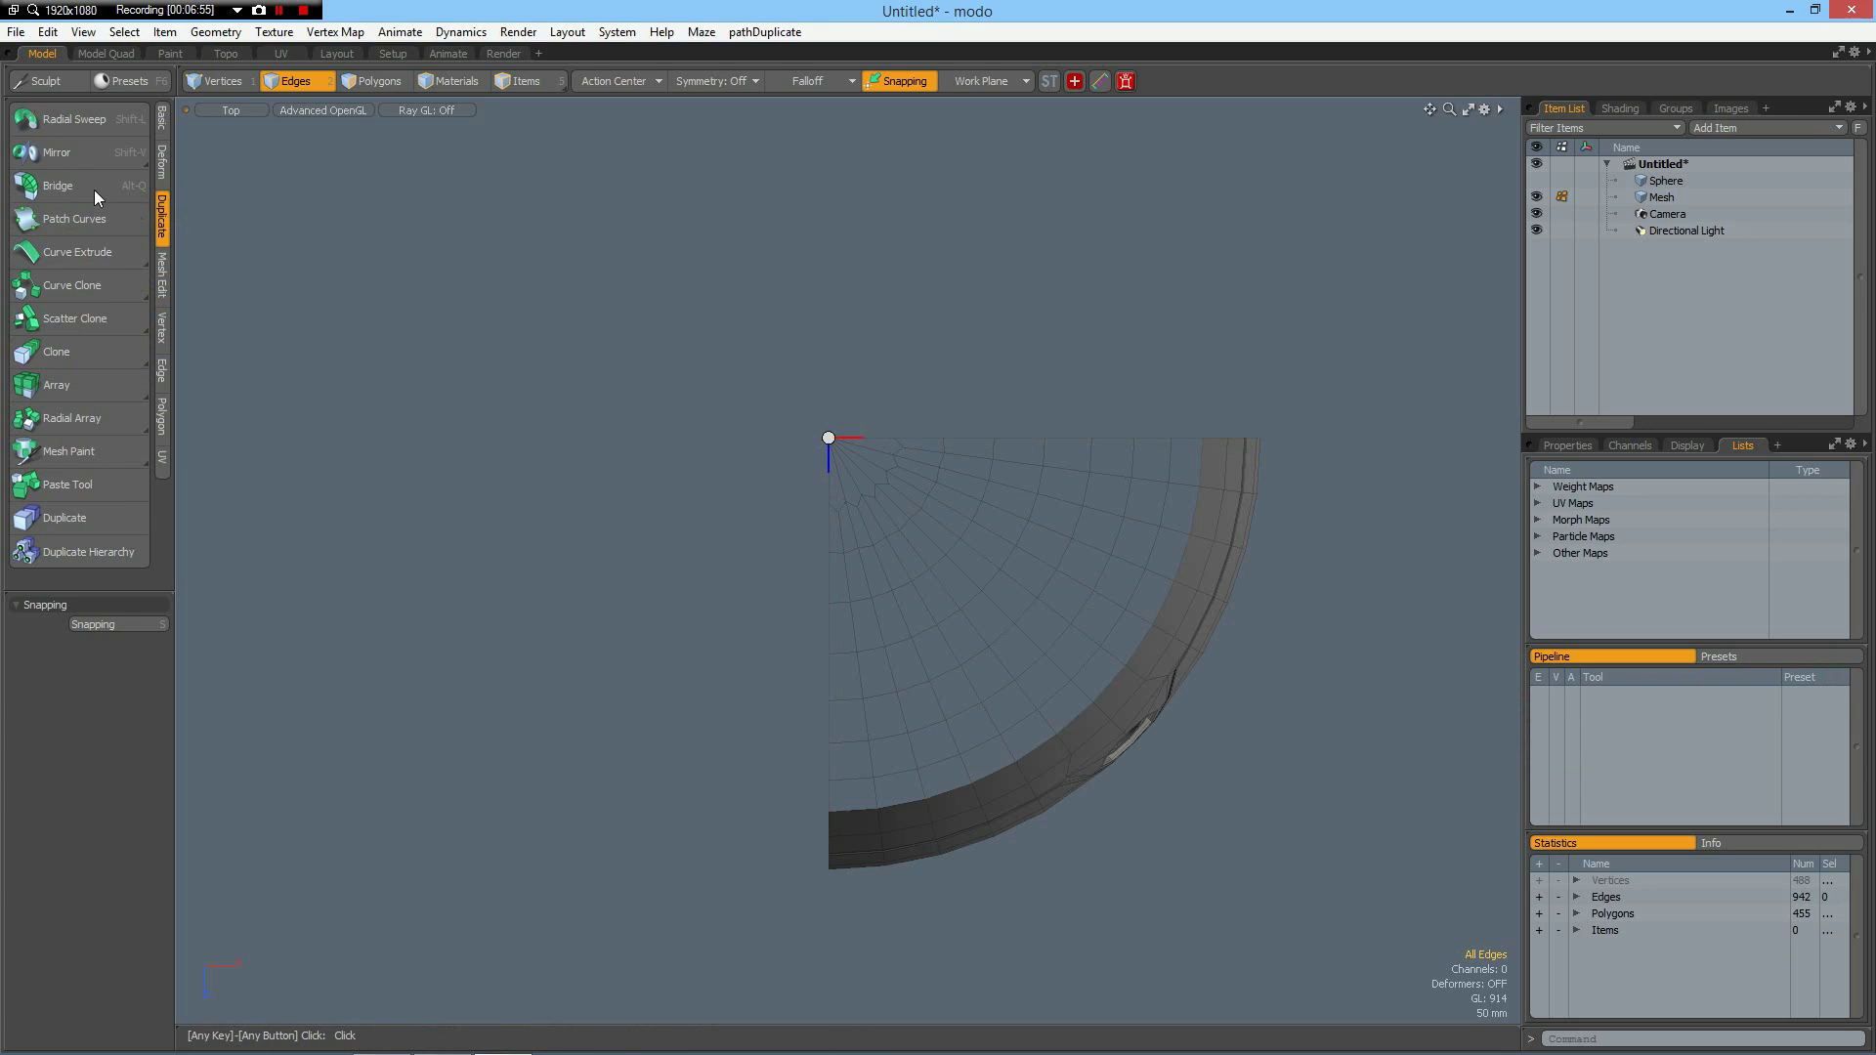
pyautogui.click(57, 152)
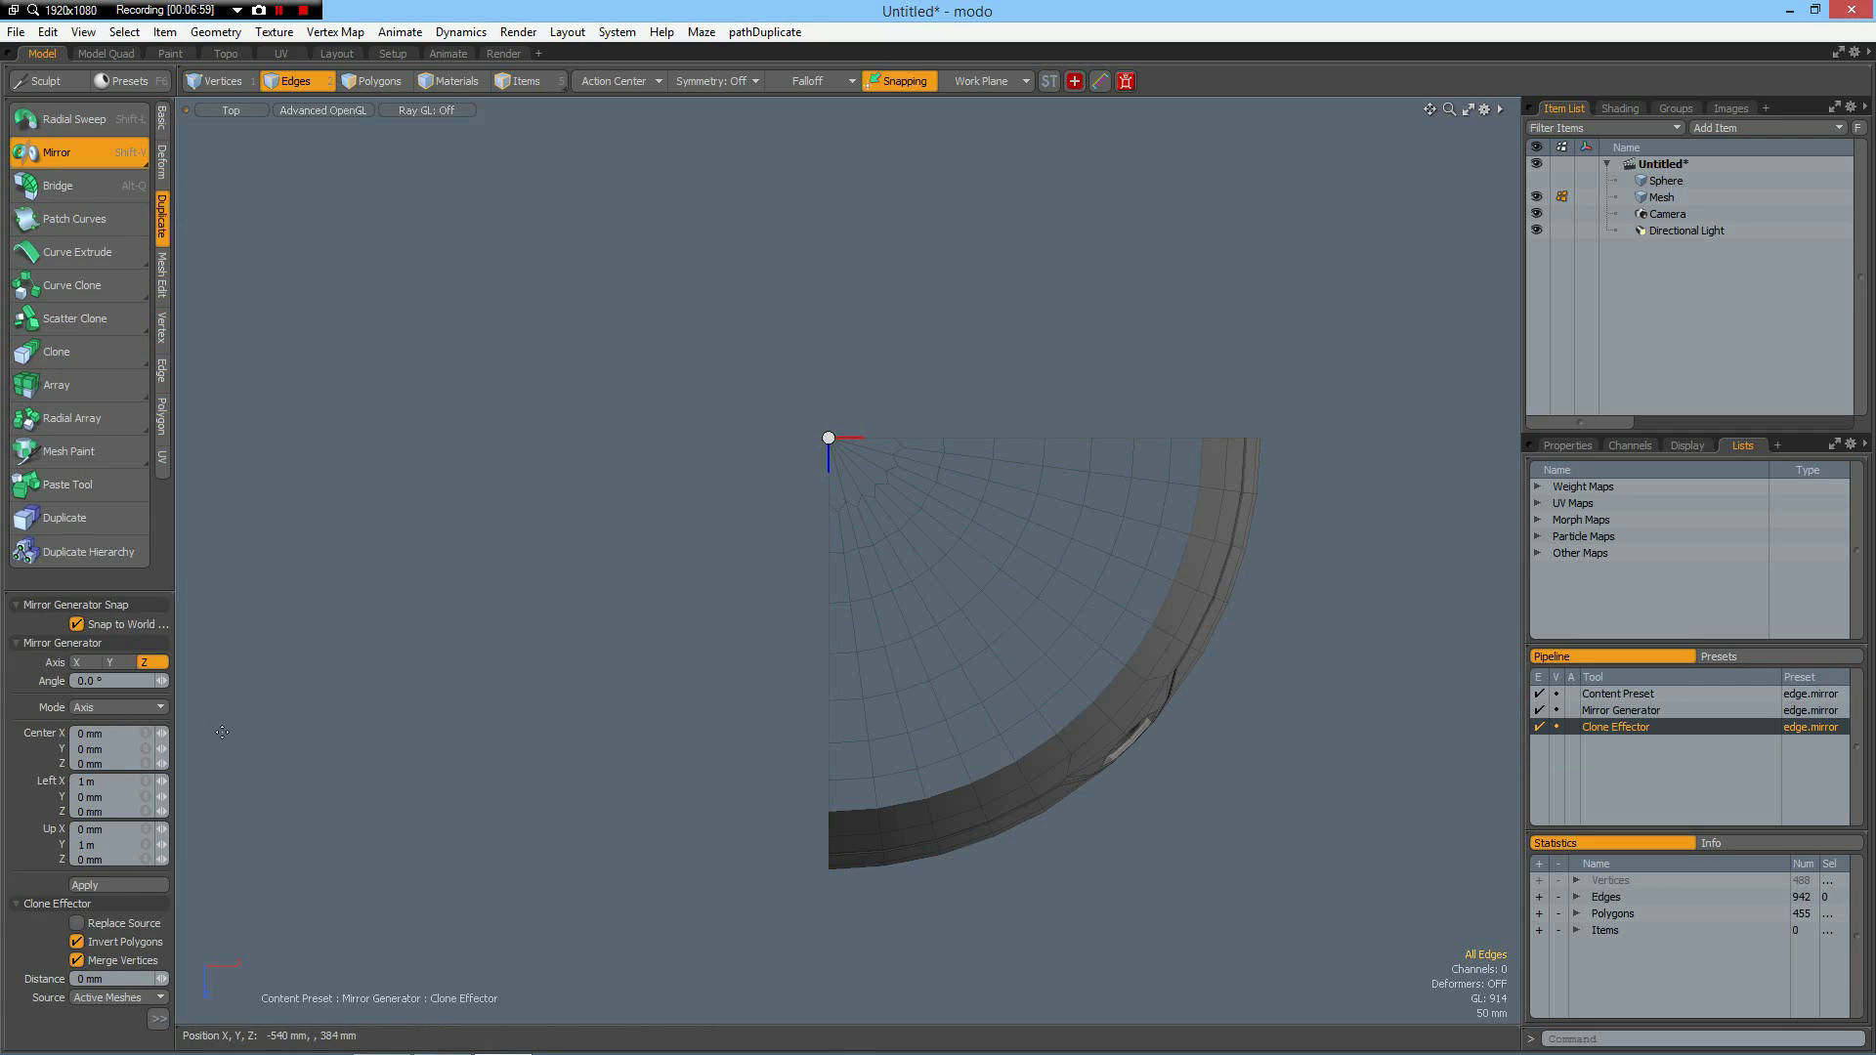
pyautogui.click(115, 886)
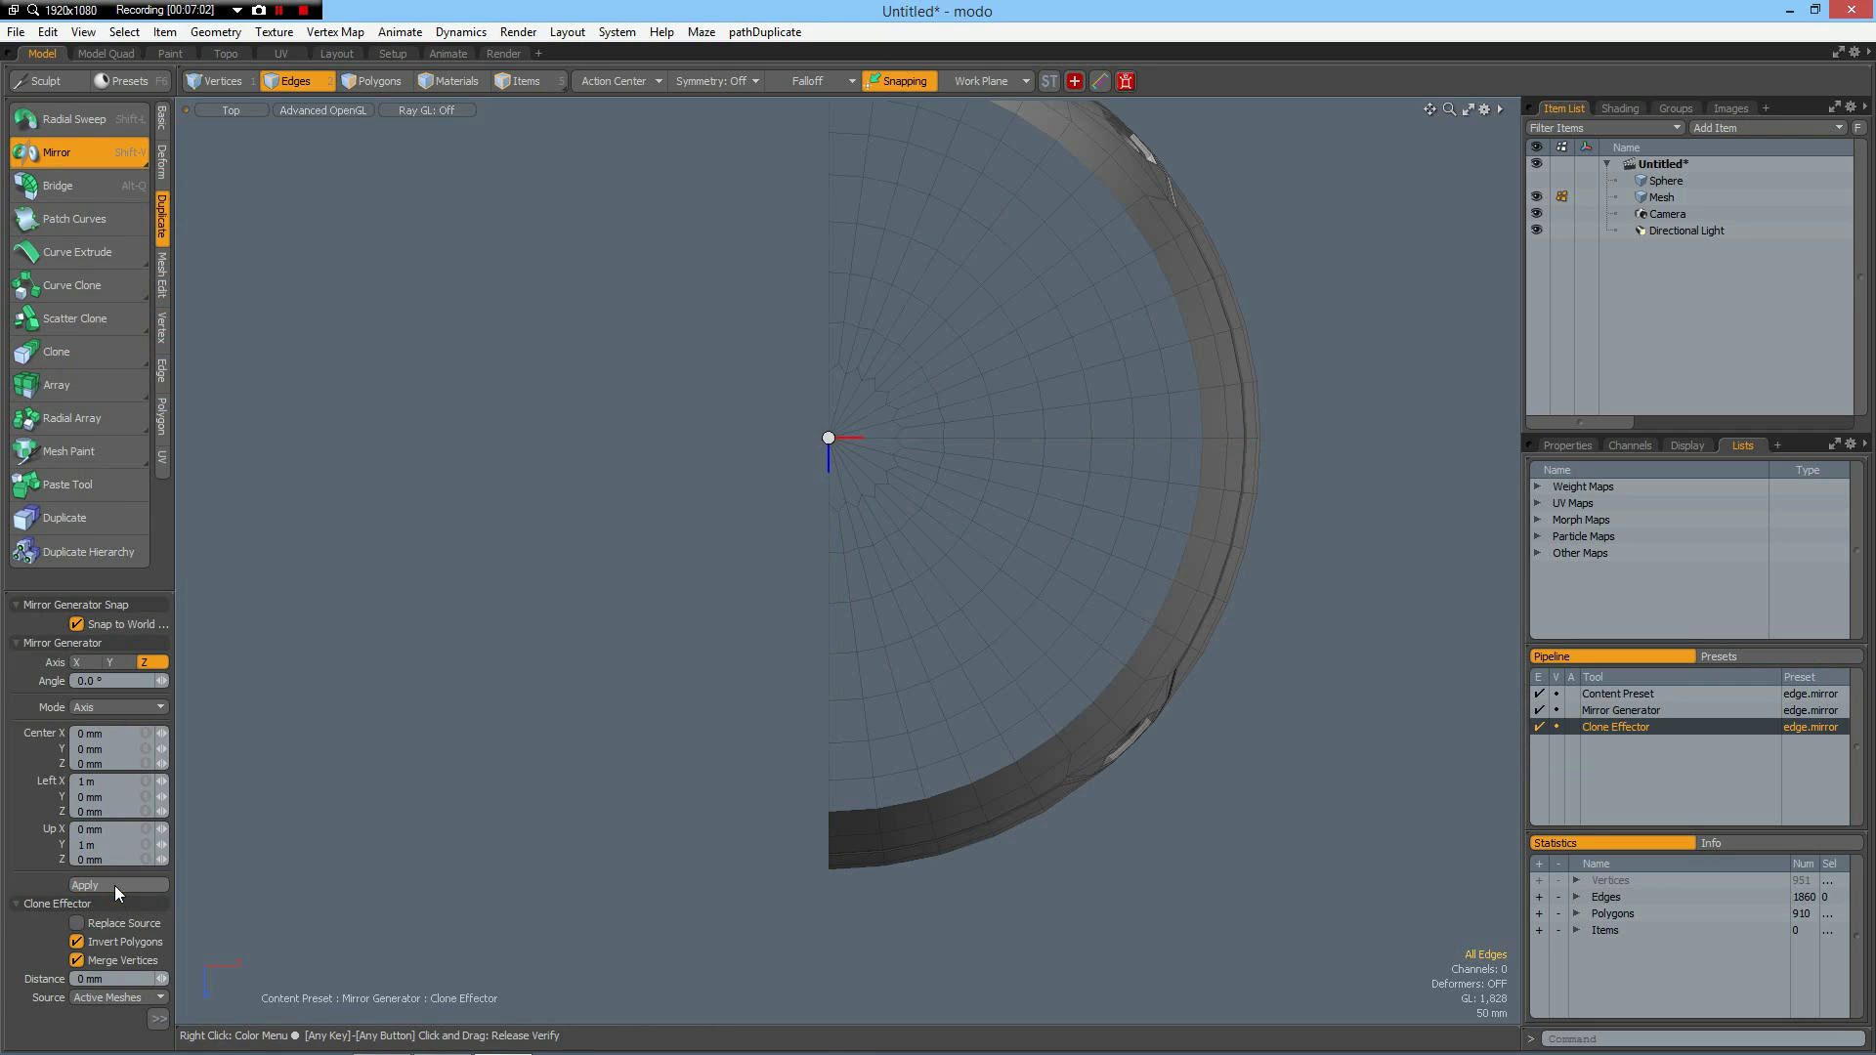
pyautogui.click(76, 662)
pyautogui.click(104, 883)
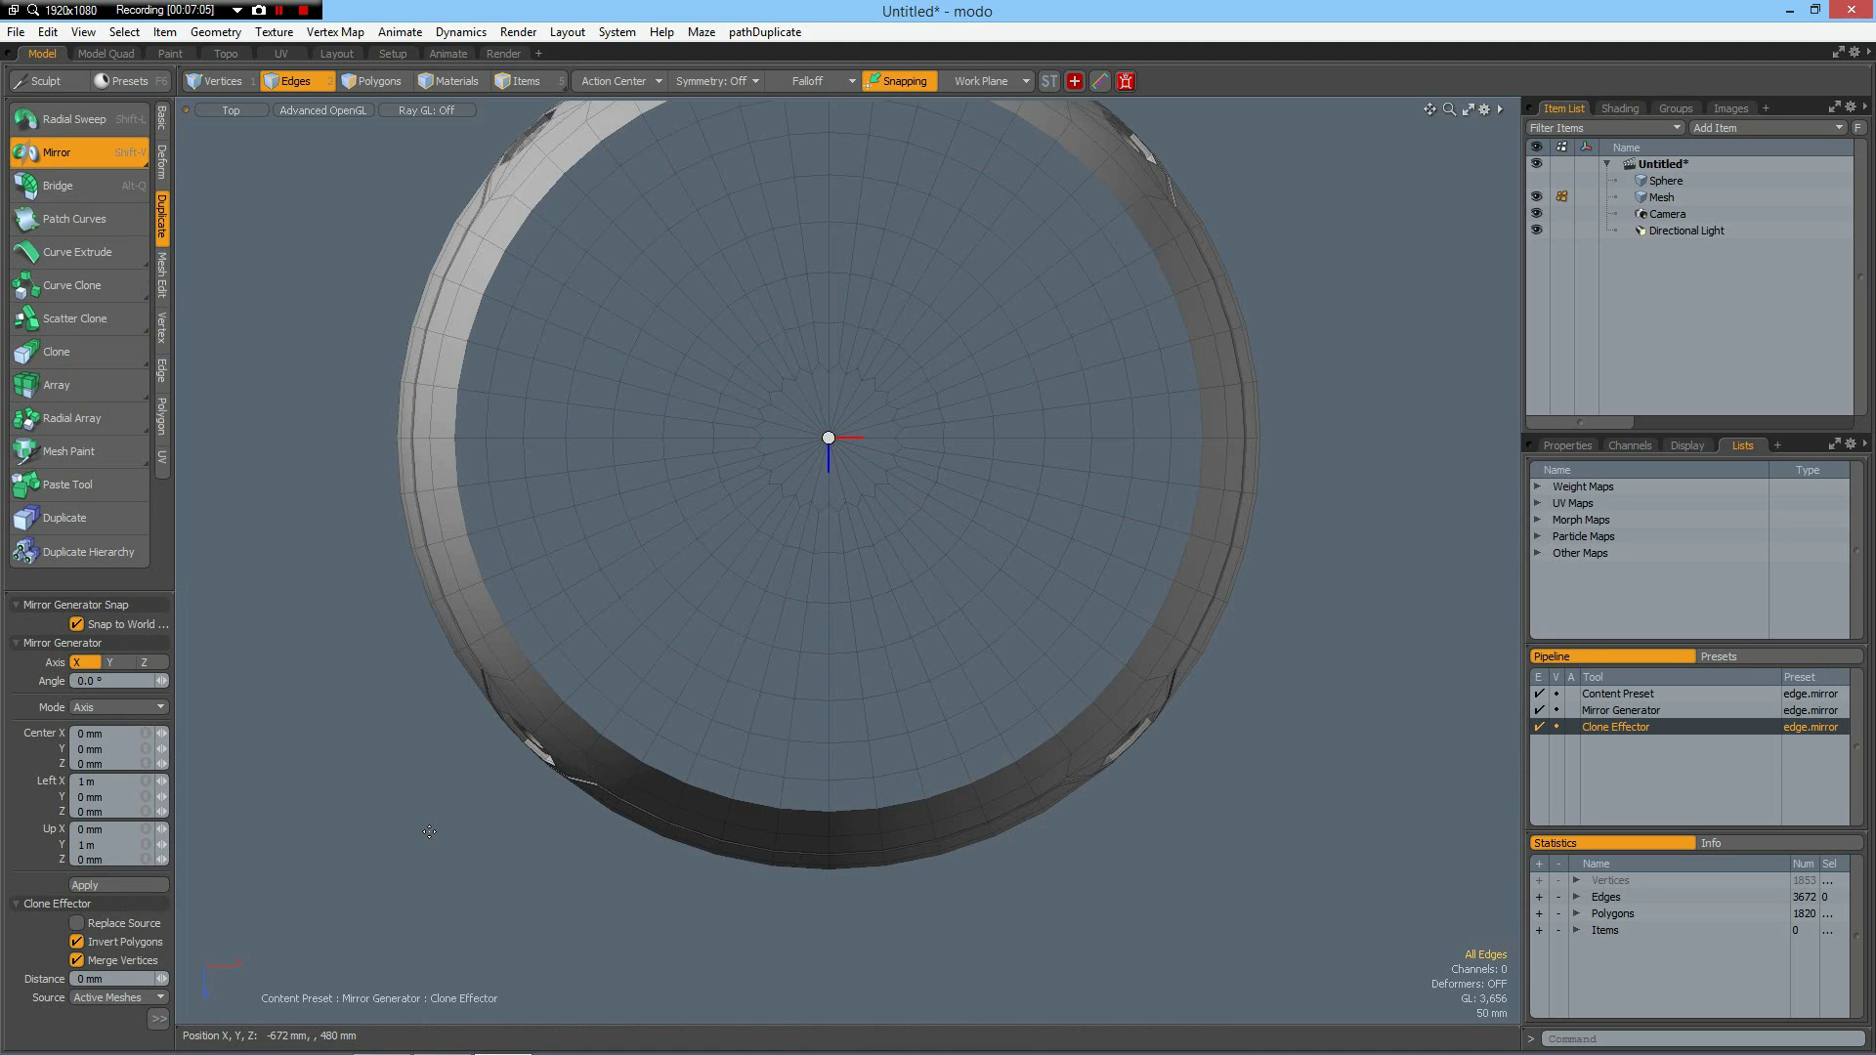
# Step: Examine the mirrored body in perspective with subdivision smoothing switched on, checking the seam and the screw notches
pyautogui.press('Tab')
pyautogui.hotkey('ctrl', 'space')
pyautogui.click(1044, 530)
pyautogui.keyDown('alt'); pyautogui.moveTo(968, 581); pyautogui.dragTo(710, 595); pyautogui.keyUp('alt')
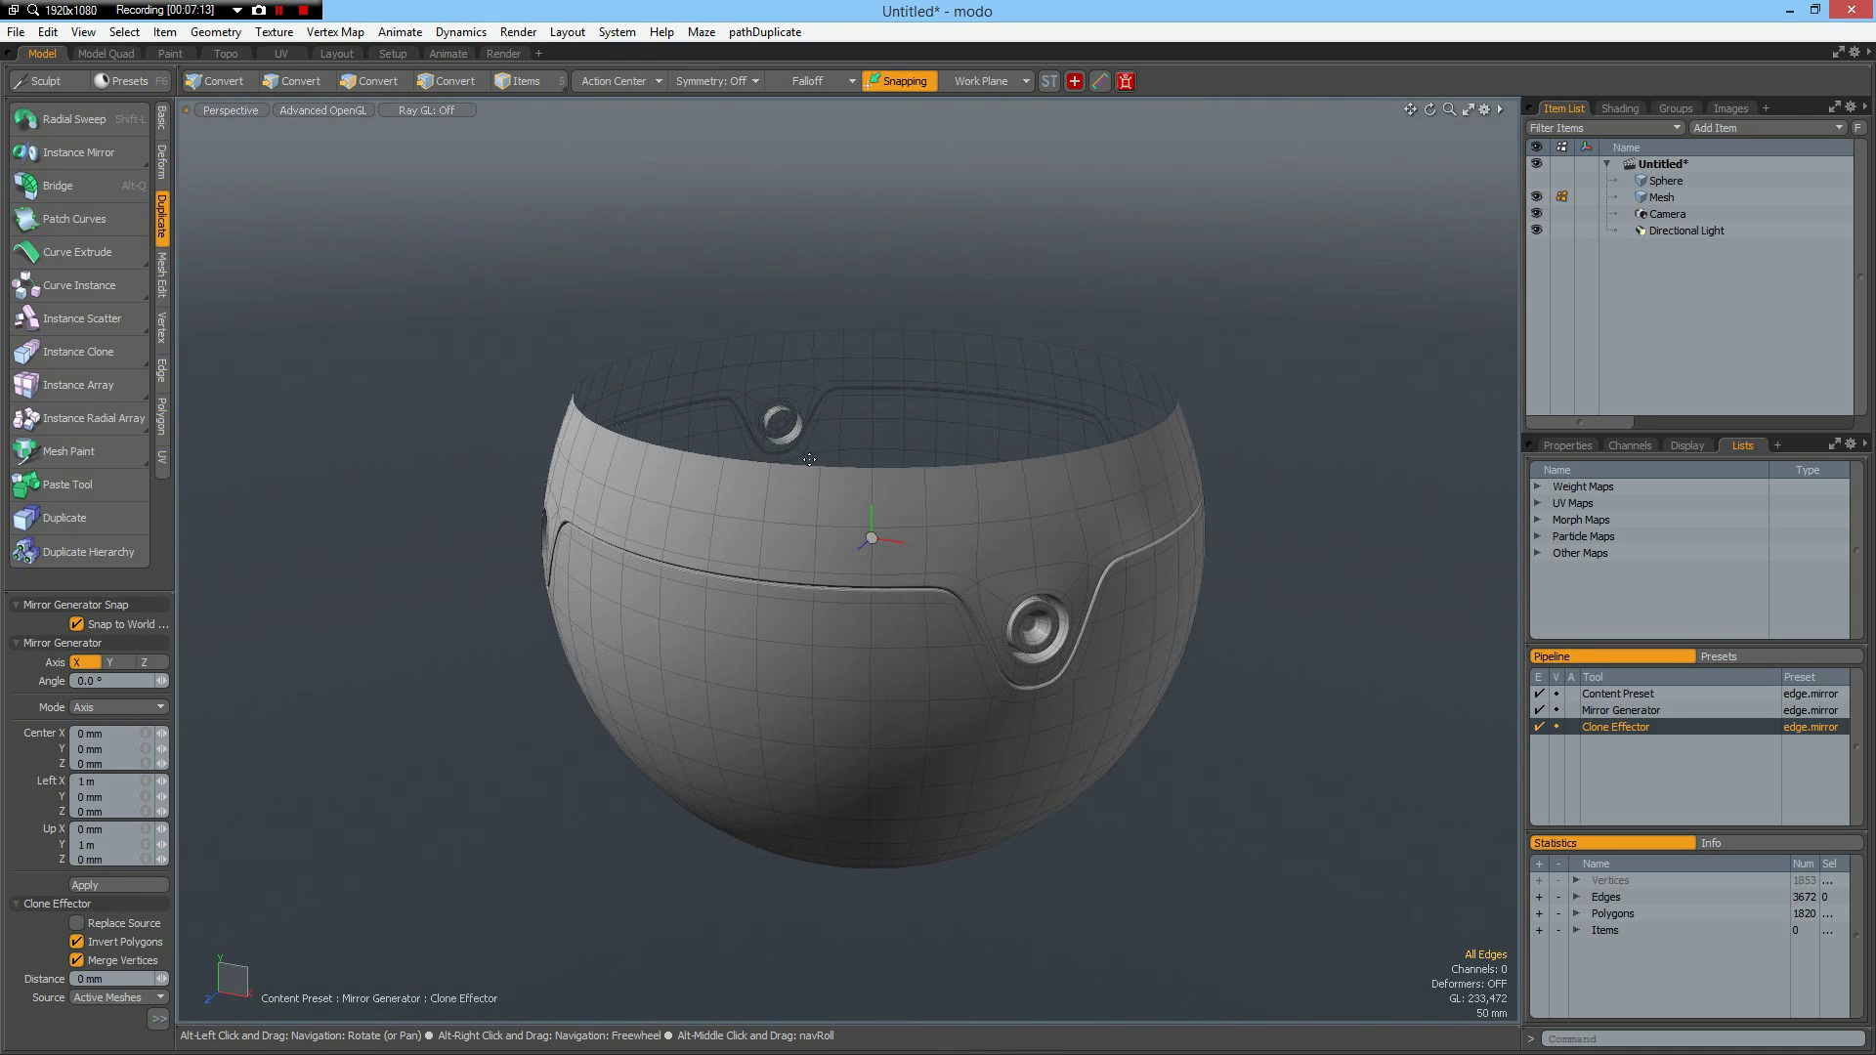
pyautogui.scroll(2, 809, 459)
pyautogui.scroll(2, 809, 459)
pyautogui.scroll(-2, 809, 462)
pyautogui.press('Tab')
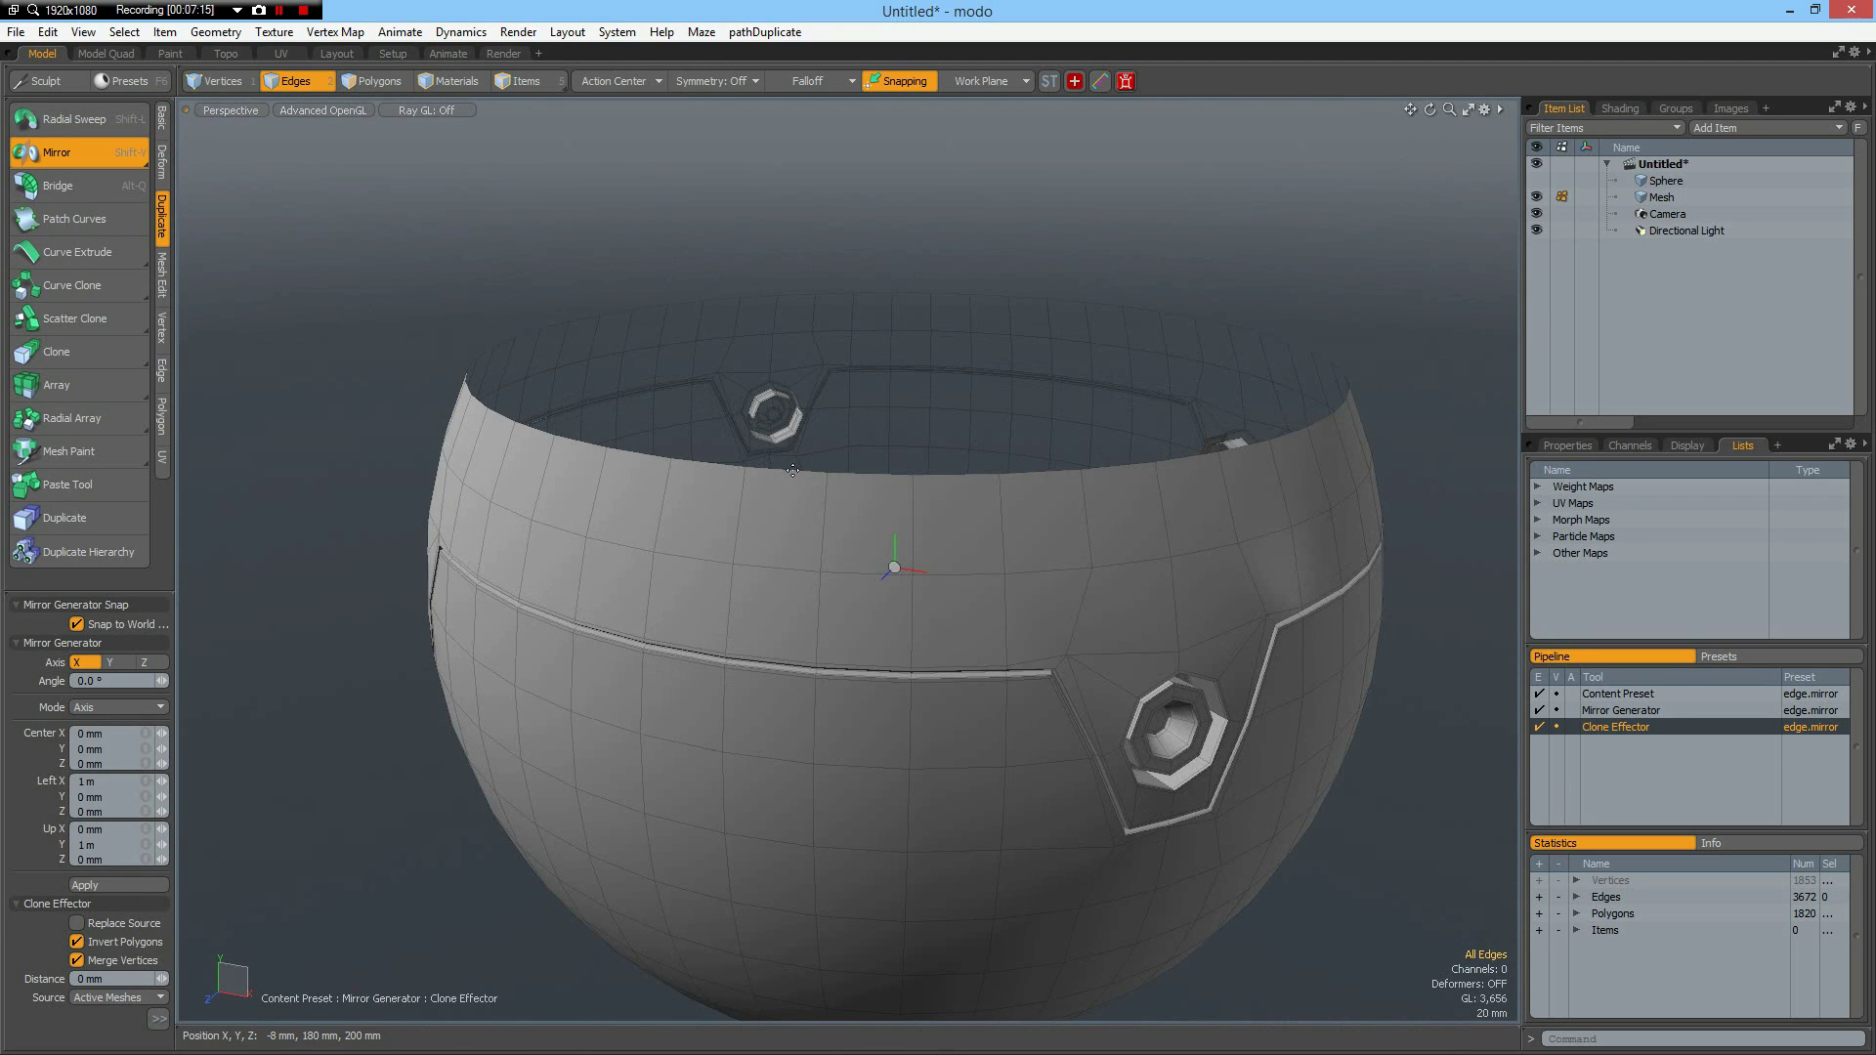
# Step: Select the edge loop around the body's upper opening and close it with a single polygon
pyautogui.press('space')
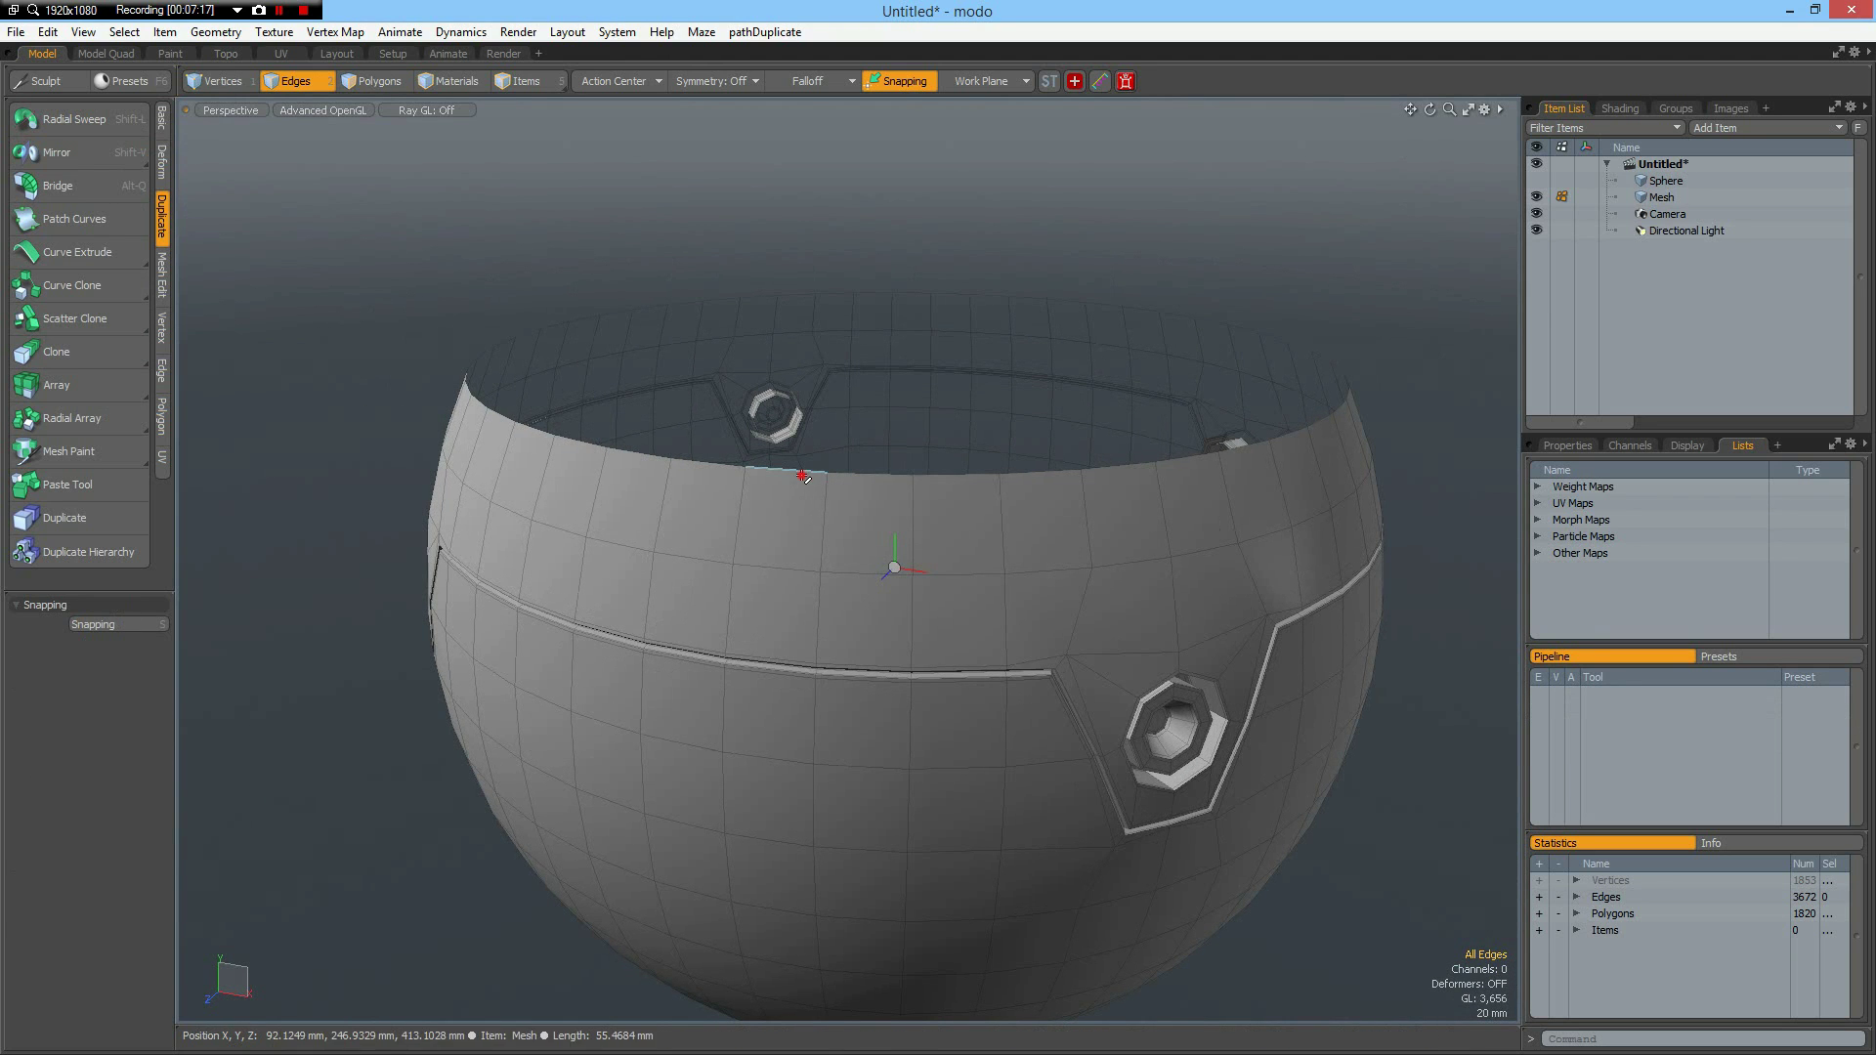
pyautogui.doubleClick(802, 474)
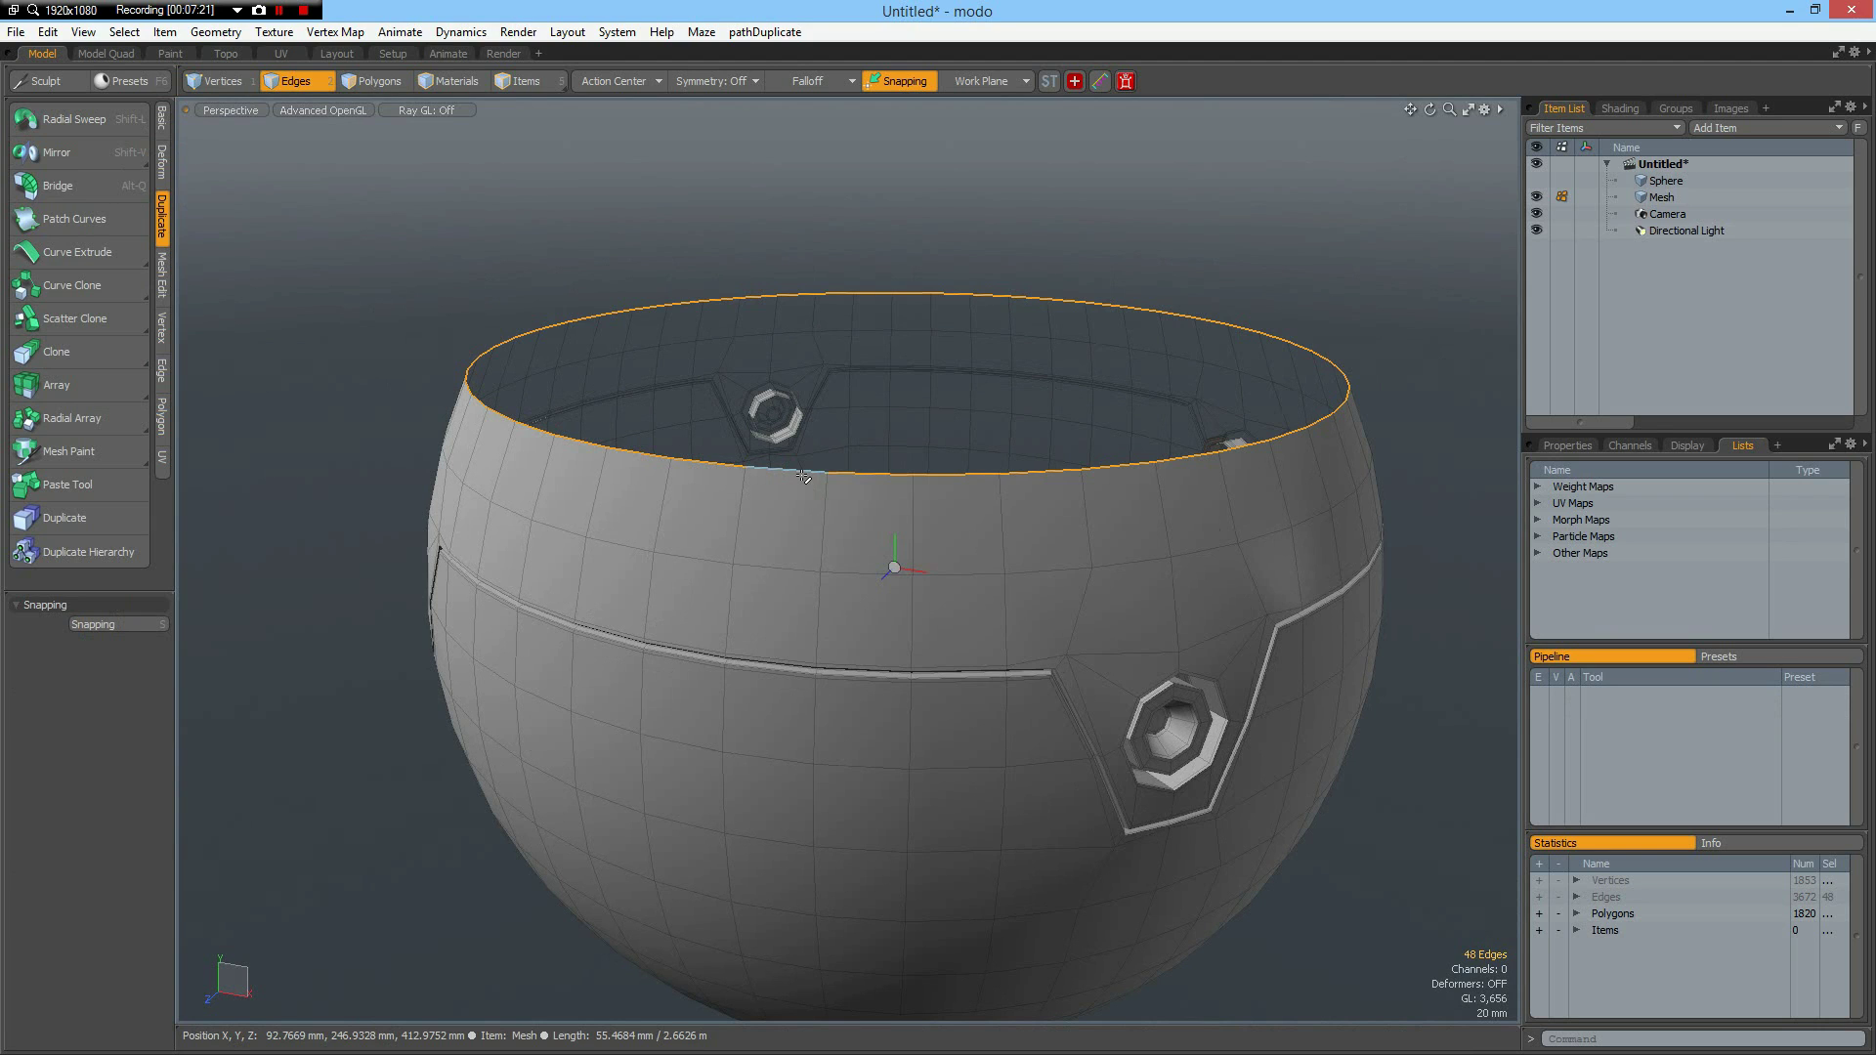
pyautogui.press('p')
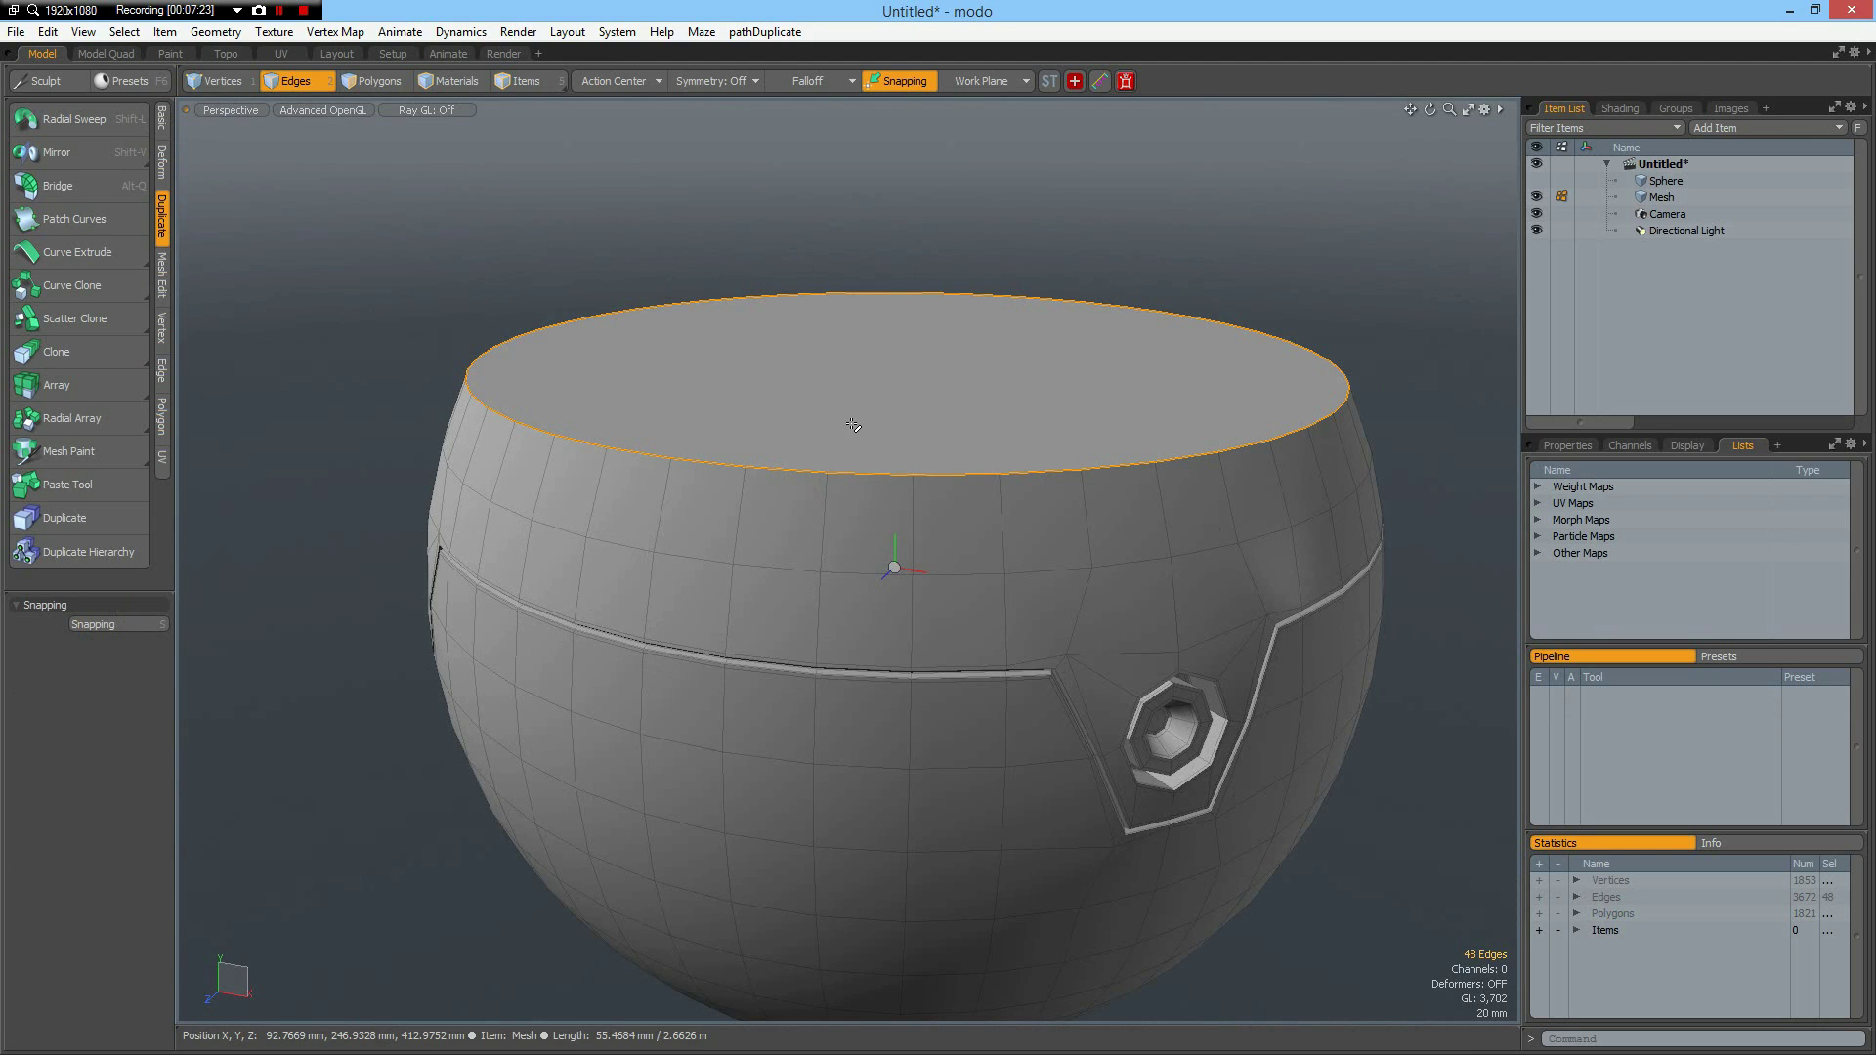
# Step: Inset the cap polygon with Bevel into three concentric rings of 51.2 mm each and delete the centre polygon
pyautogui.press('3')
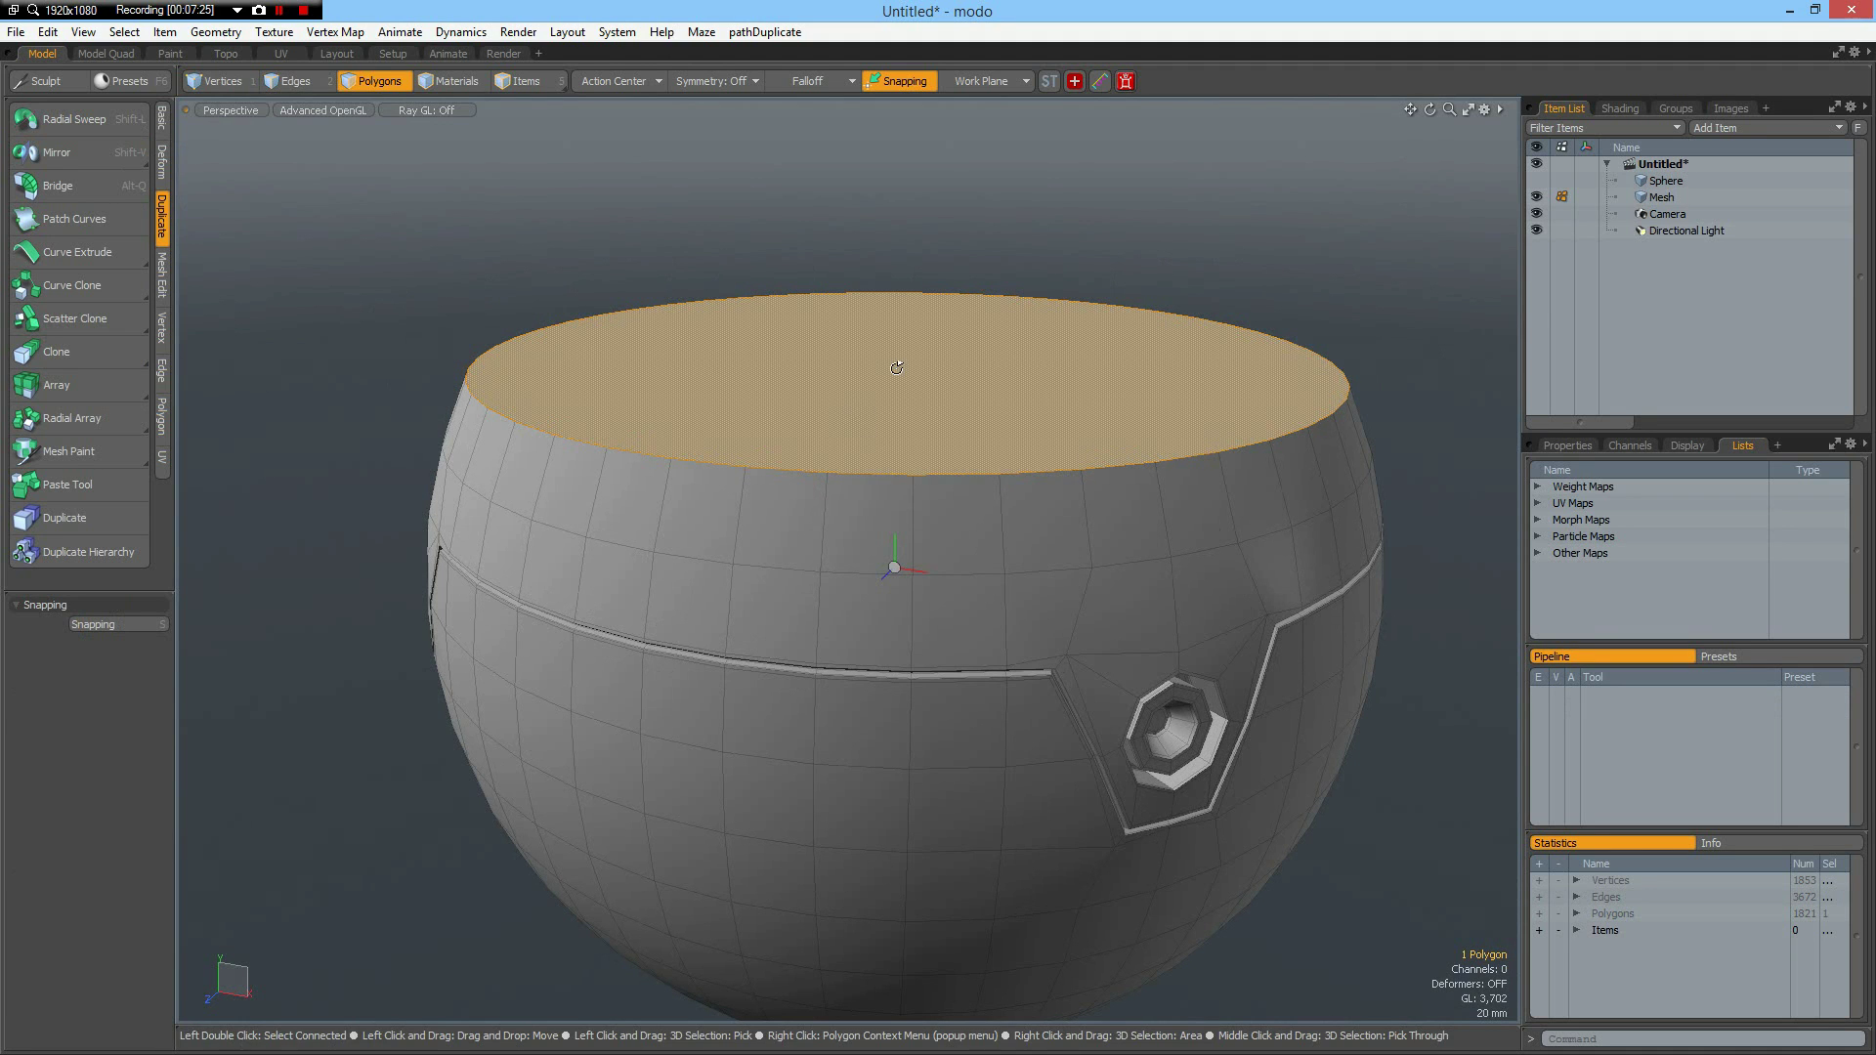
pyautogui.keyDown('alt'); pyautogui.moveTo(893, 382); pyautogui.dragTo(894, 395); pyautogui.keyUp('alt')
pyautogui.press('b')
pyautogui.click(981, 350)
pyautogui.moveTo(981, 349); pyautogui.dragTo(689, 359)
pyautogui.keyDown('shift'); pyautogui.click(689, 359); pyautogui.keyUp('shift')
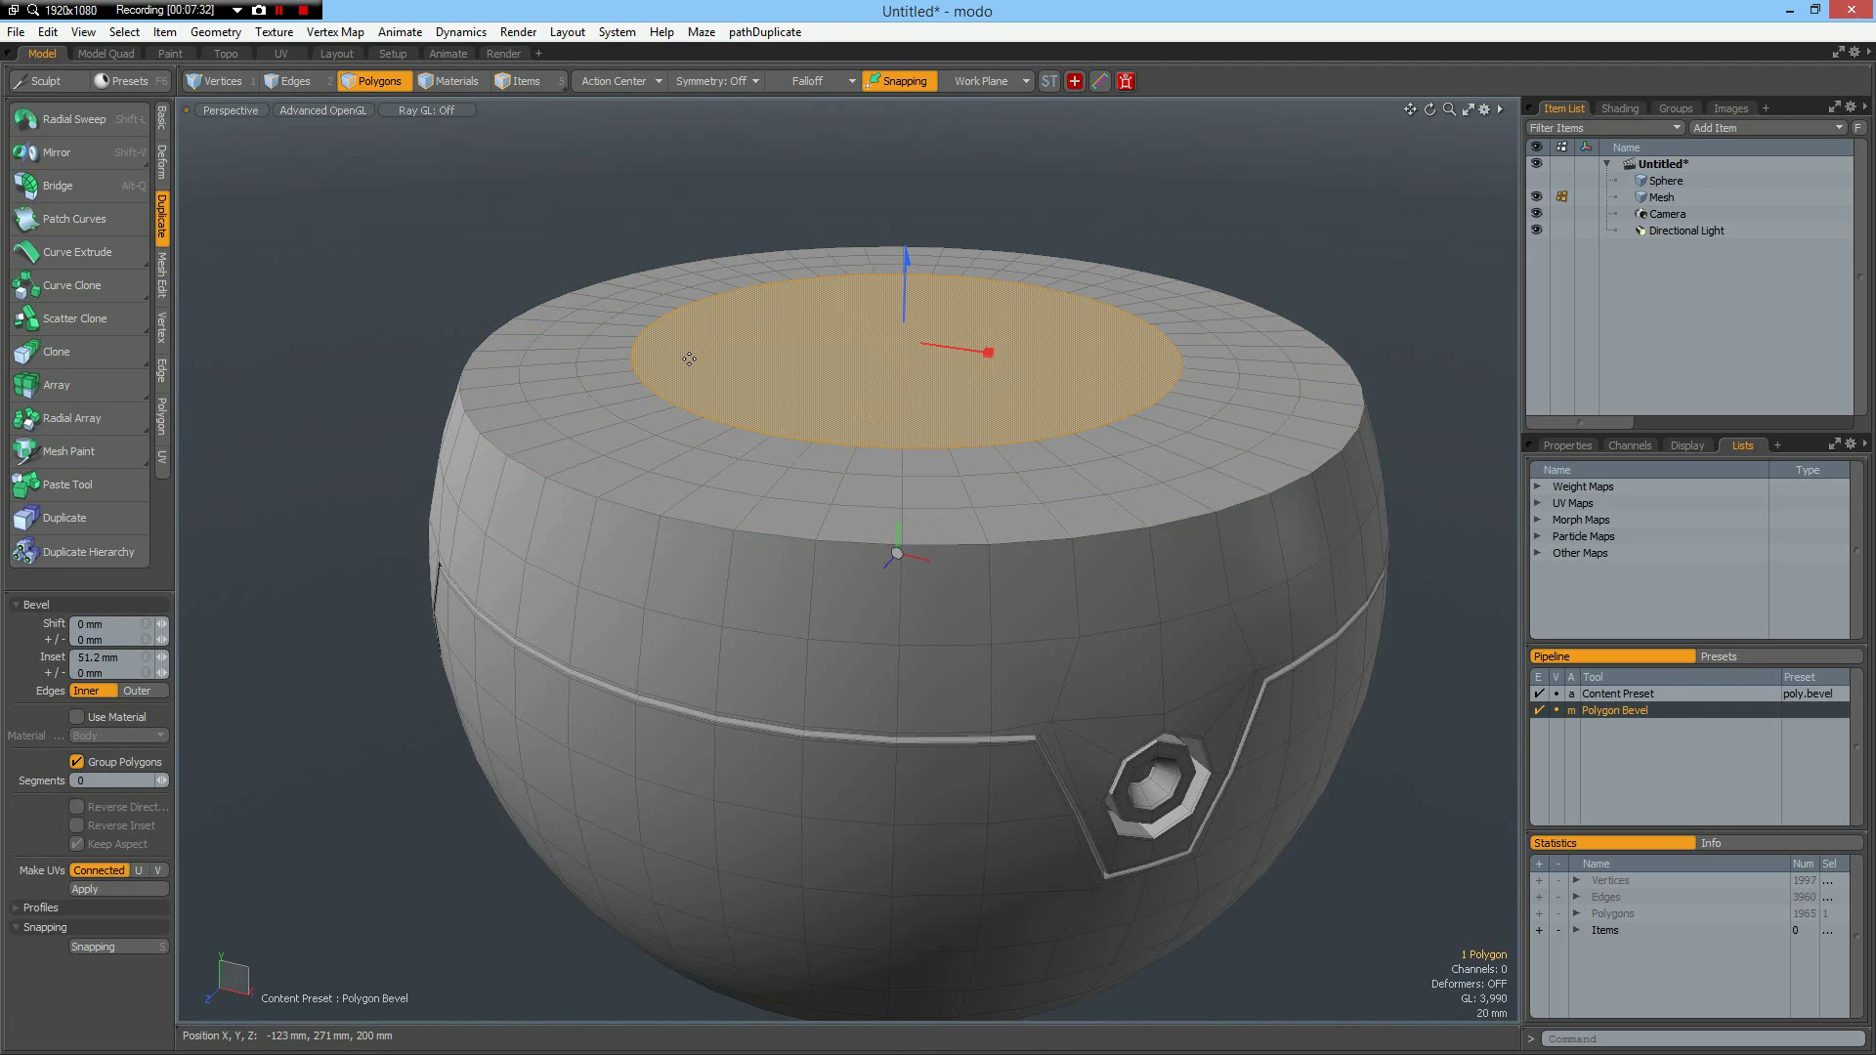
pyautogui.press('Delete')
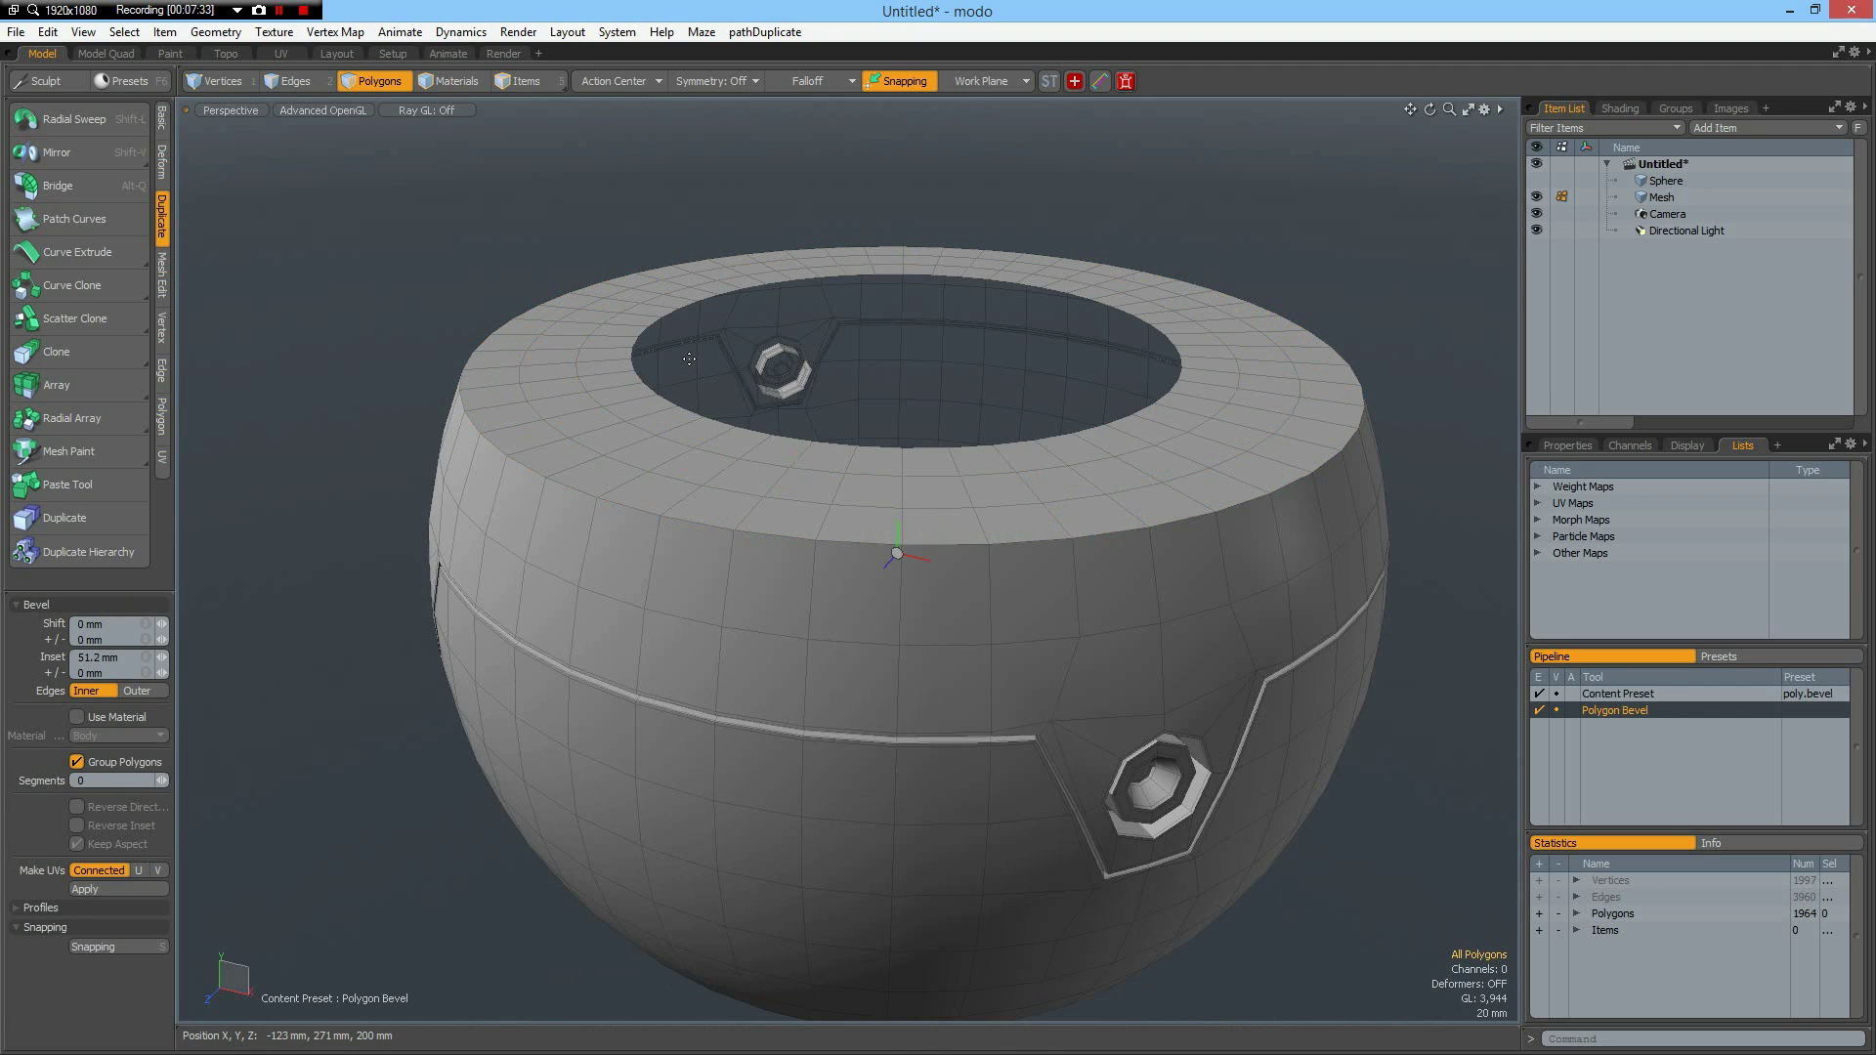
# Step: With symmetry set to Z, select two opposite arcs of 12 edges each on the inner opening in the top view
pyautogui.press('KP_1')
pyautogui.keyDown('alt'); pyautogui.moveTo(947, 510); pyautogui.dragTo(992, 686); pyautogui.keyUp('alt')
pyautogui.click(715, 80)
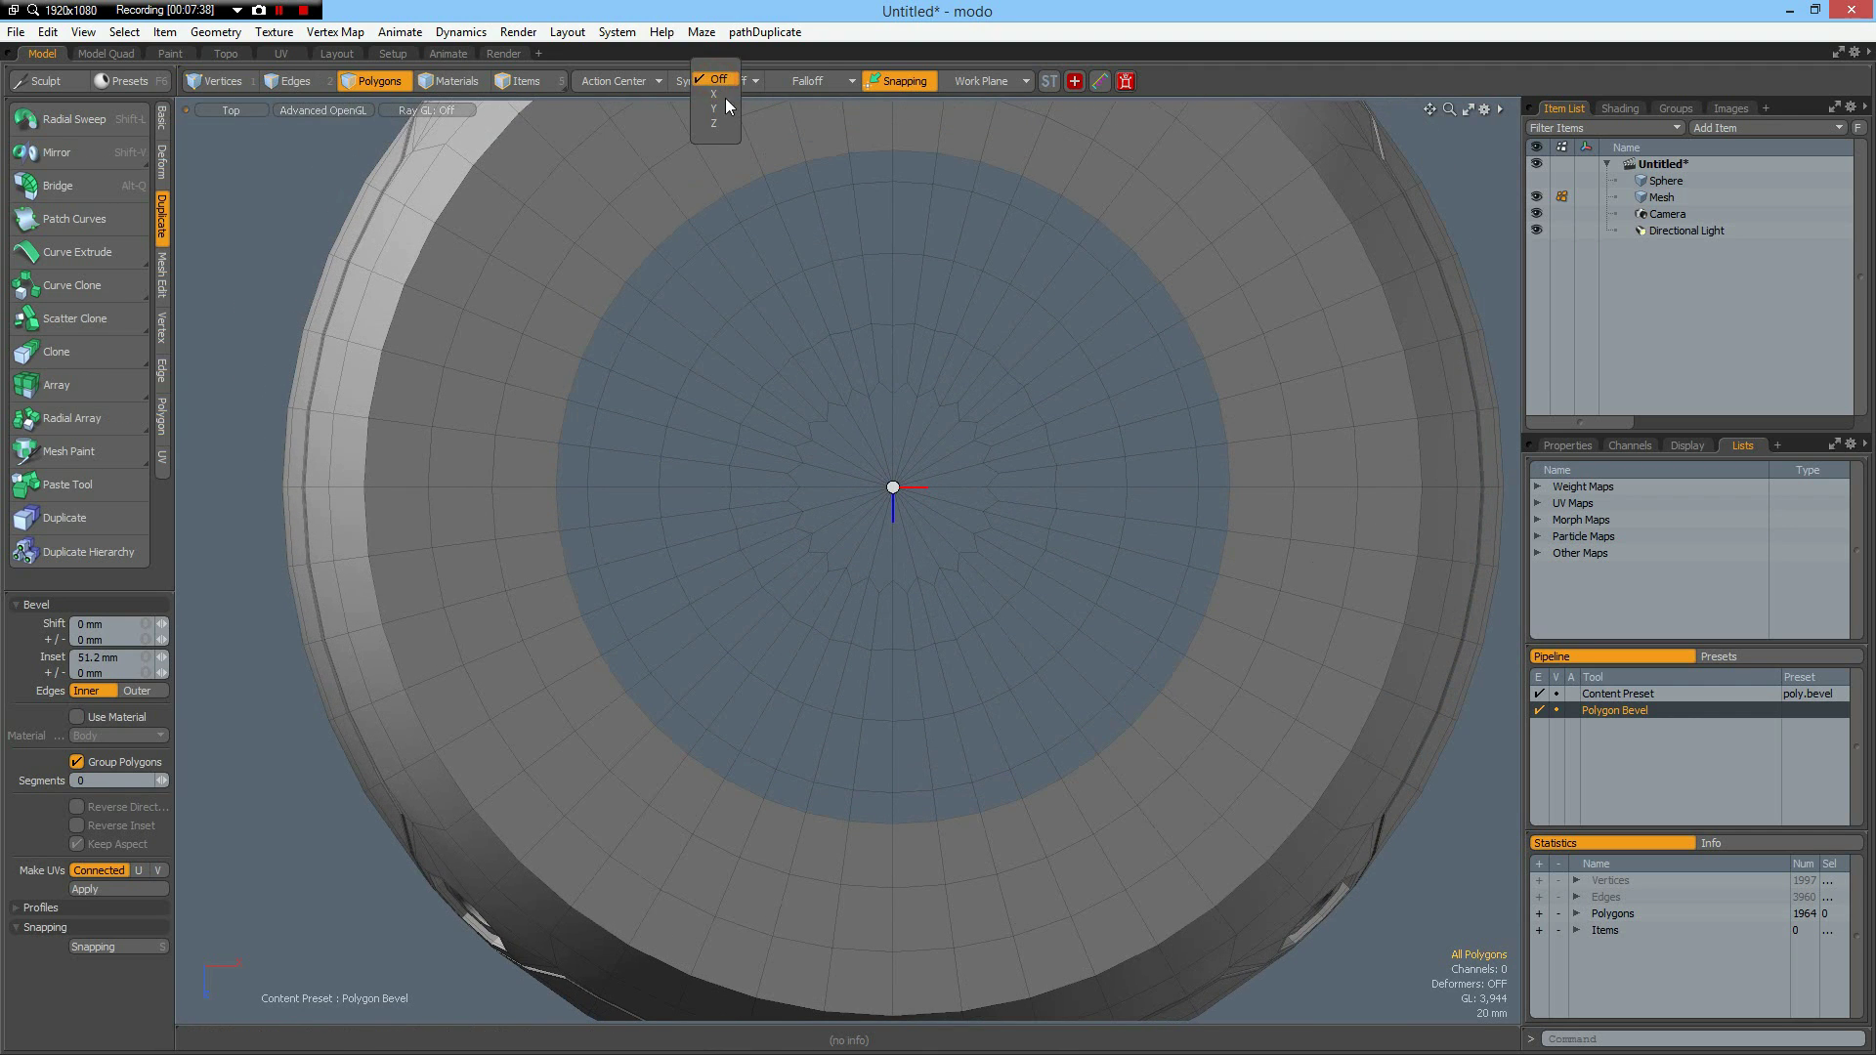
pyautogui.click(719, 121)
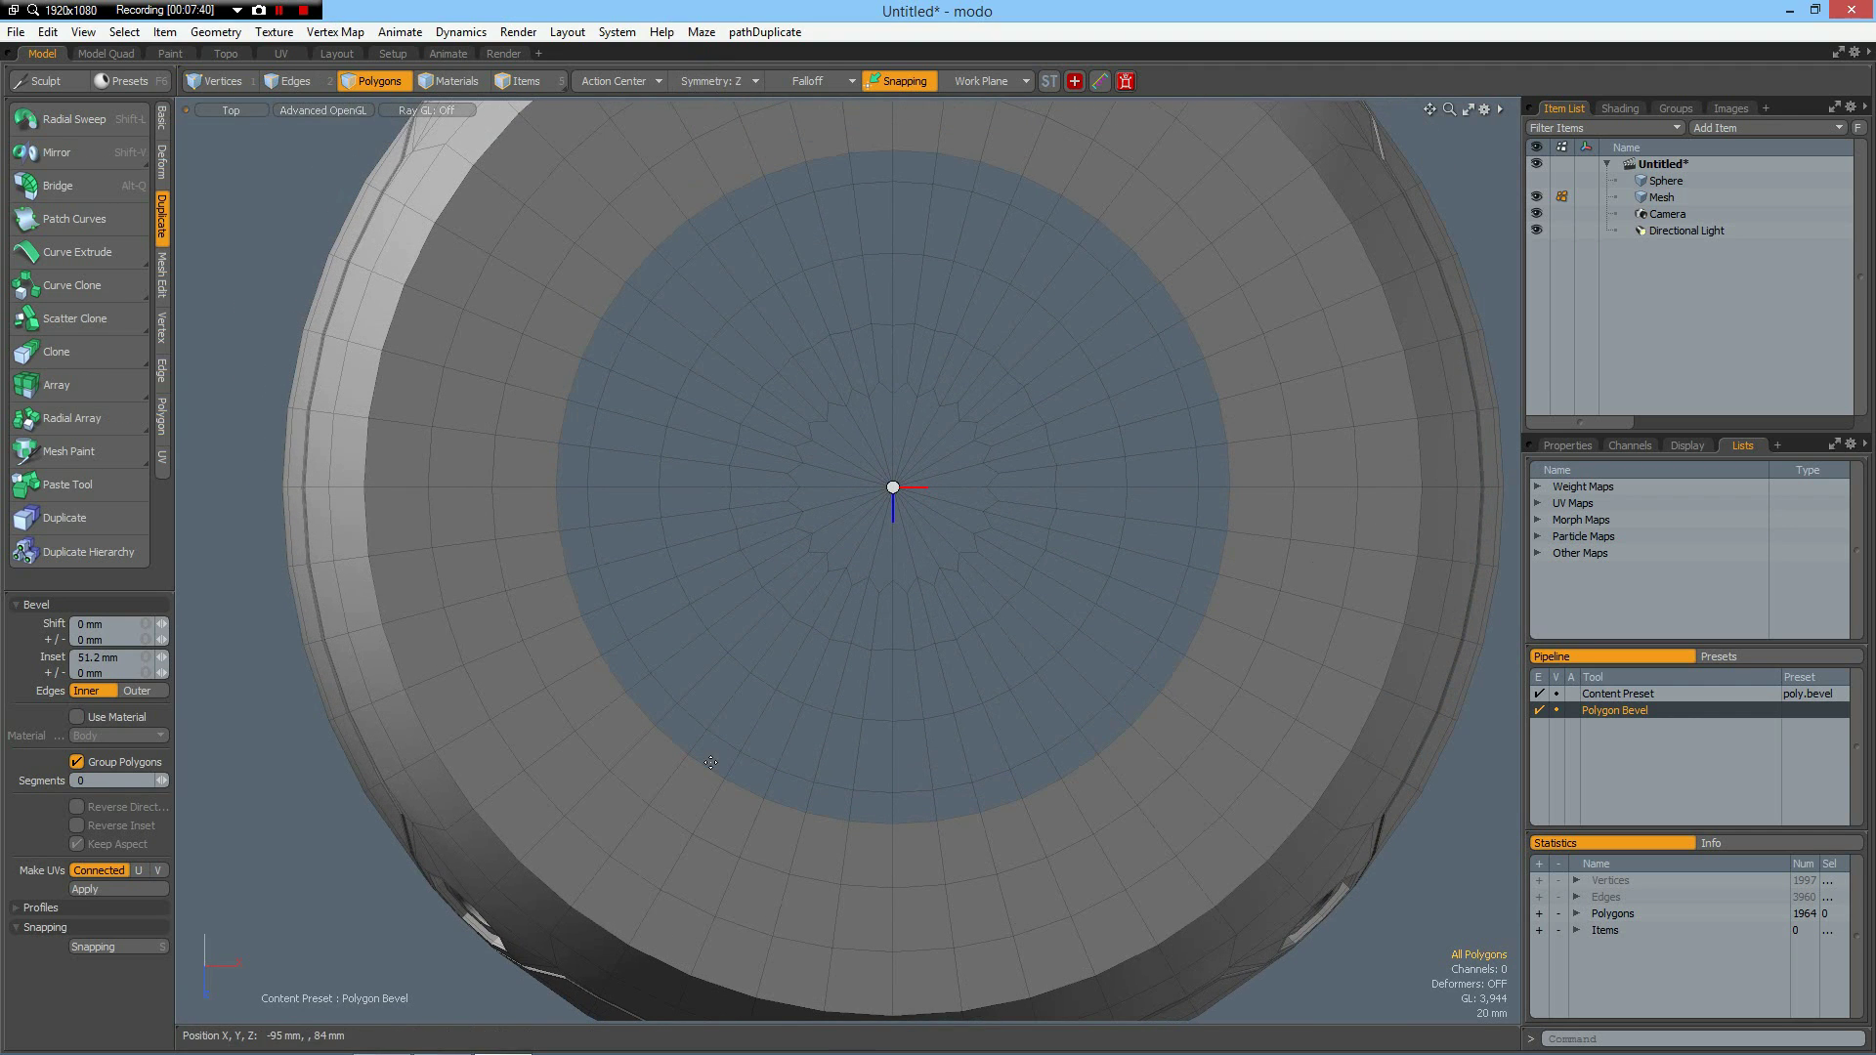
pyautogui.press('2')
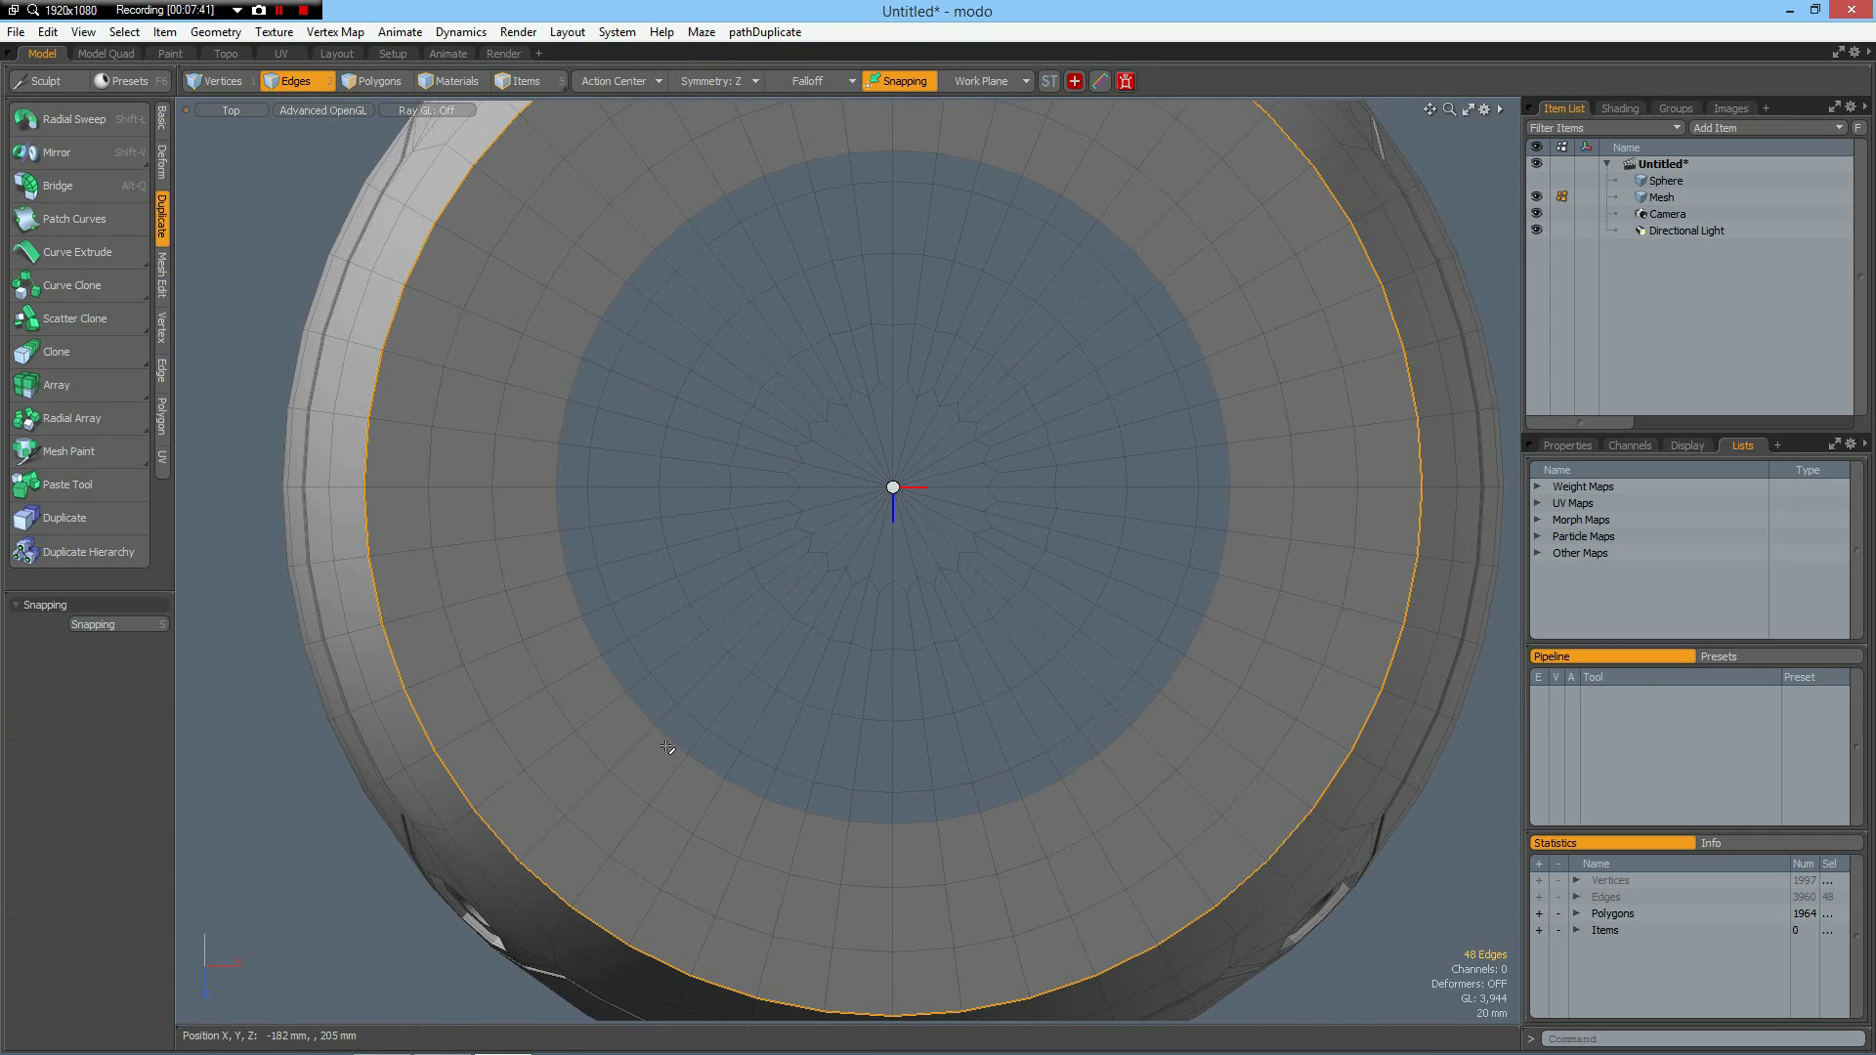
pyautogui.click(674, 744)
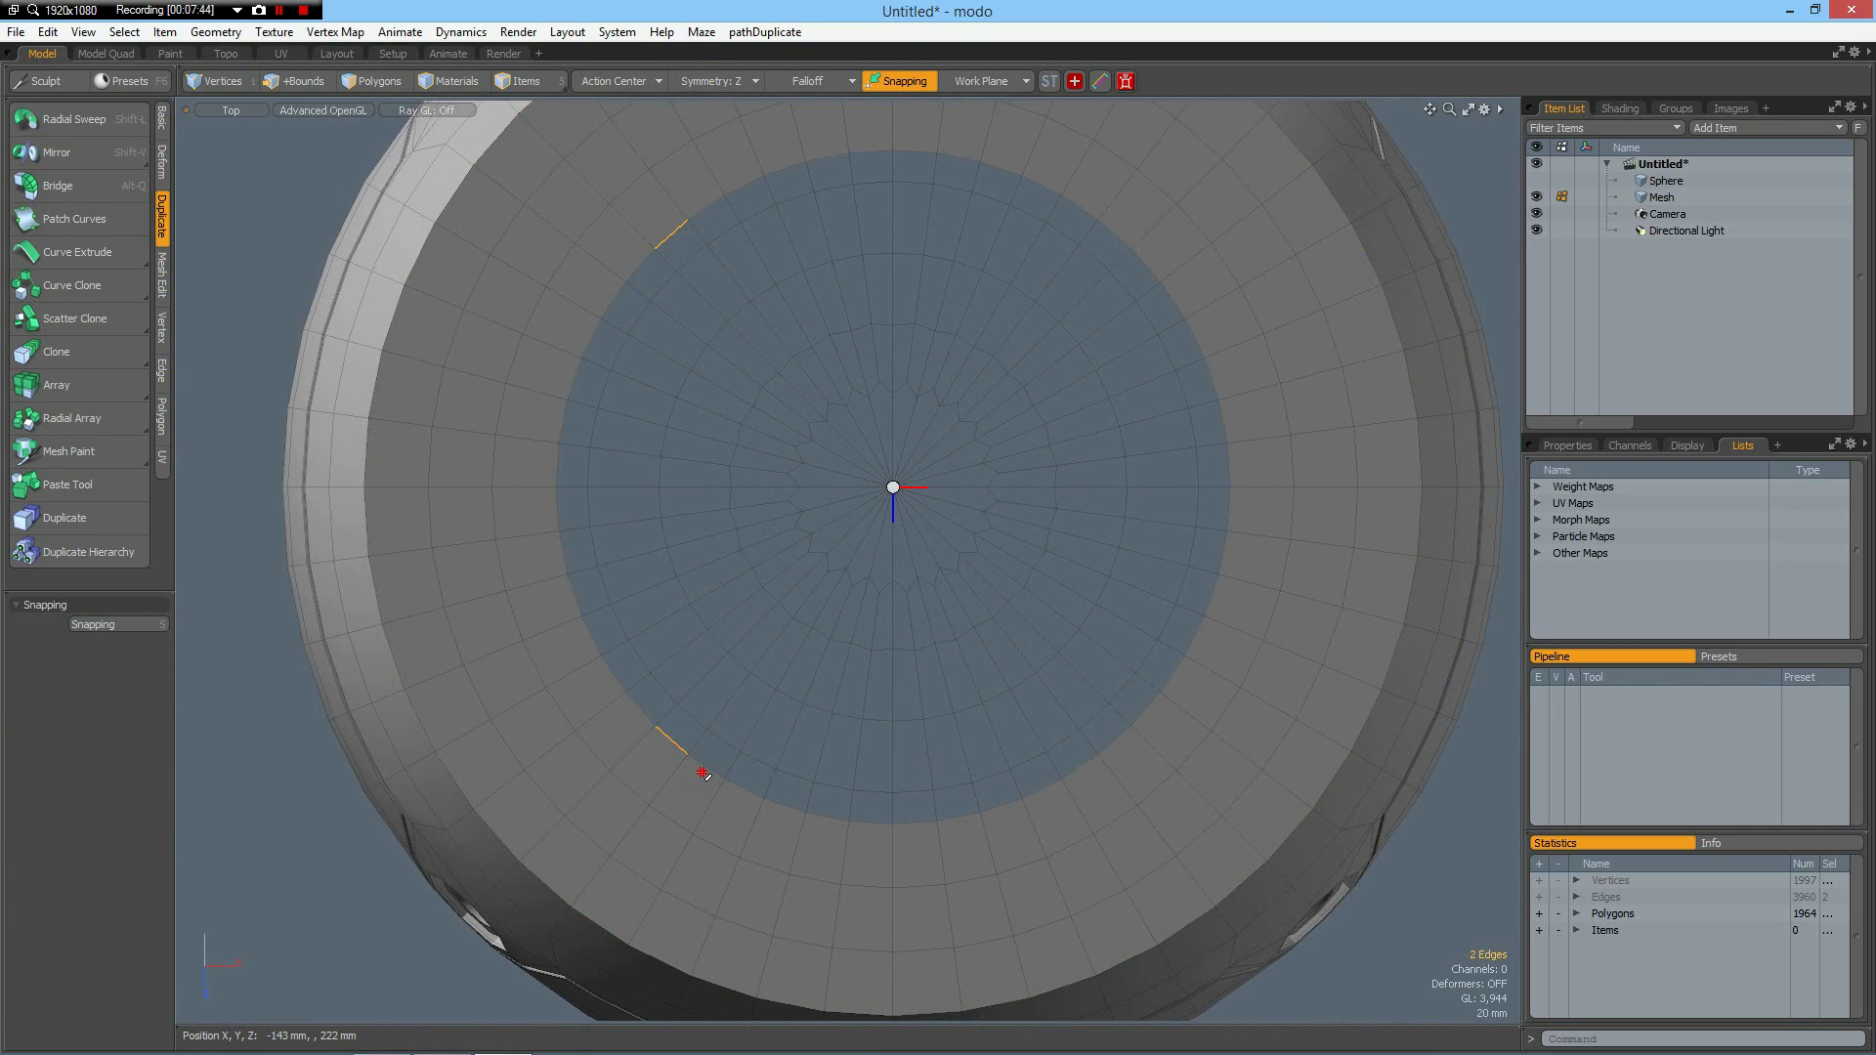
pyautogui.keyDown('shift'); pyautogui.click(704, 766); pyautogui.keyUp('shift')
pyautogui.press('Up')
pyautogui.press('Up')
pyautogui.press('Up')
pyautogui.press('Up')
pyautogui.press('Up')
pyautogui.press('Up')
pyautogui.press('Up')
pyautogui.press('Up')
pyautogui.press('Up')
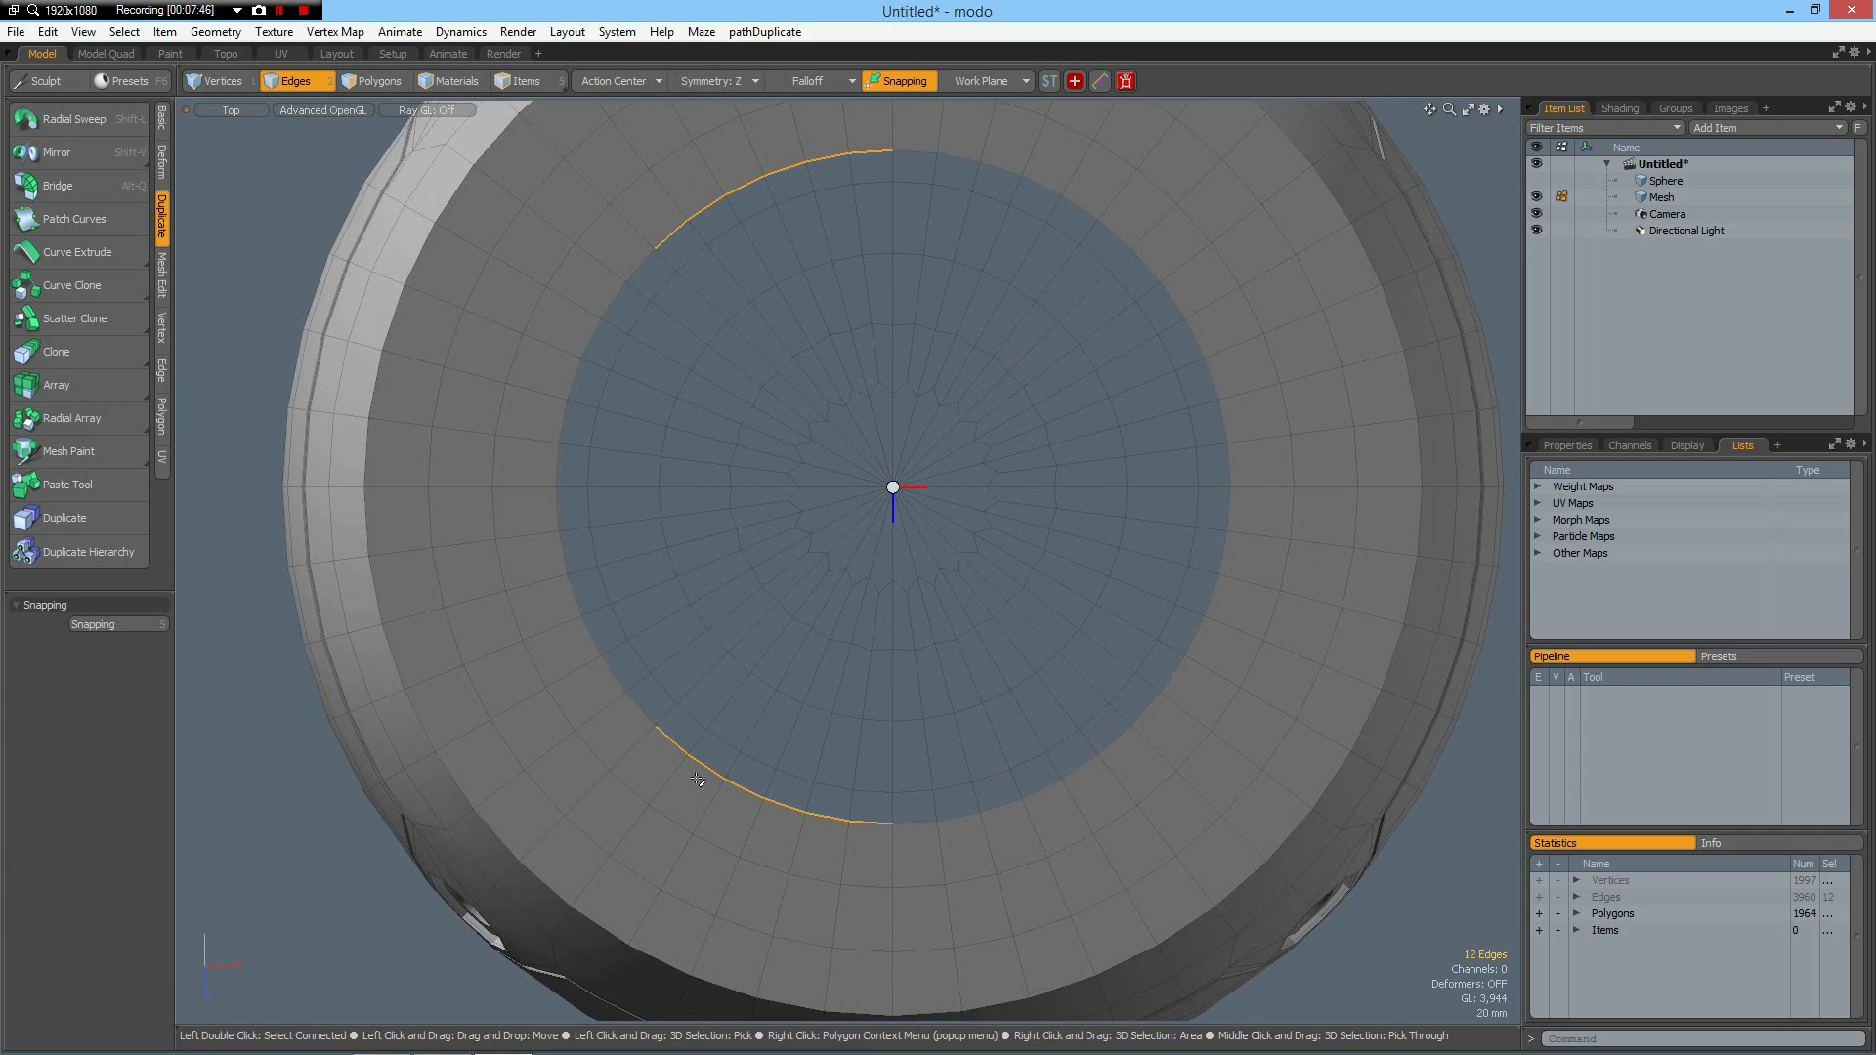
pyautogui.press('Up')
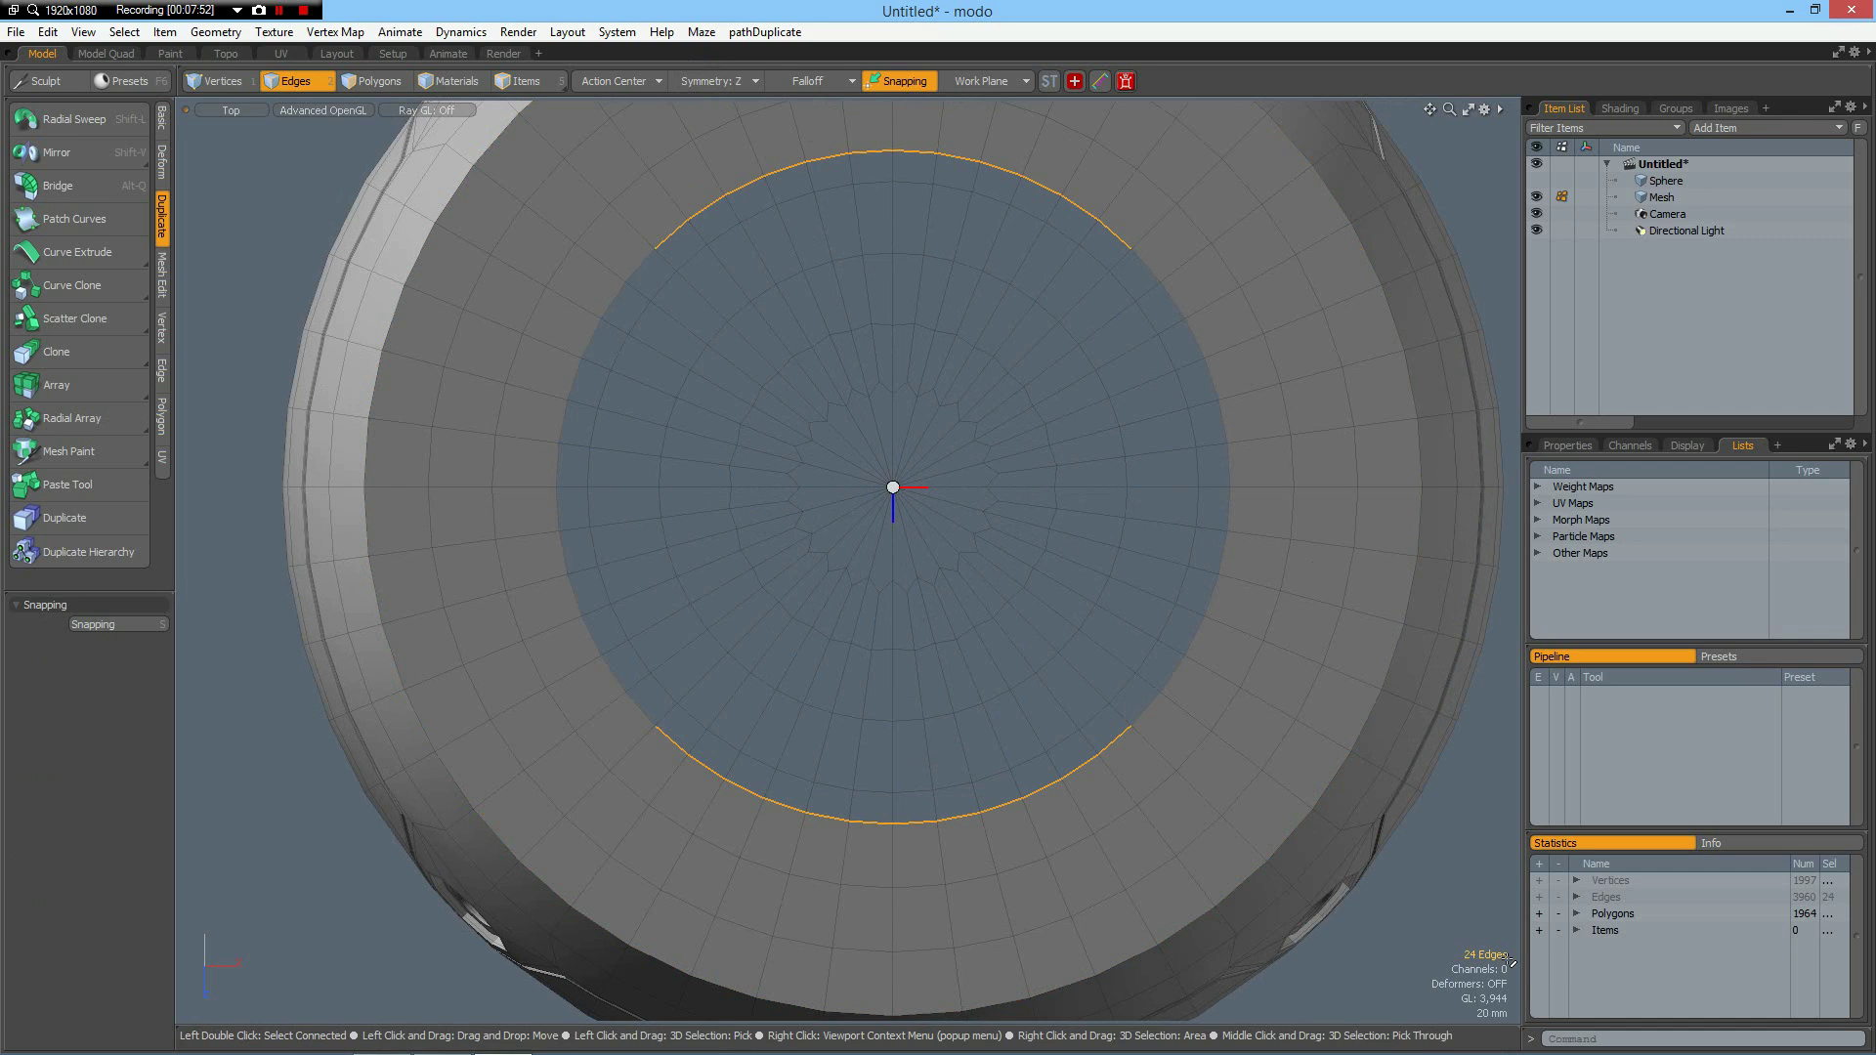
# Step: Turn symmetry off and bridge the two selected arcs with 12 segments, filling the opening with a quad grid
pyautogui.click(57, 185)
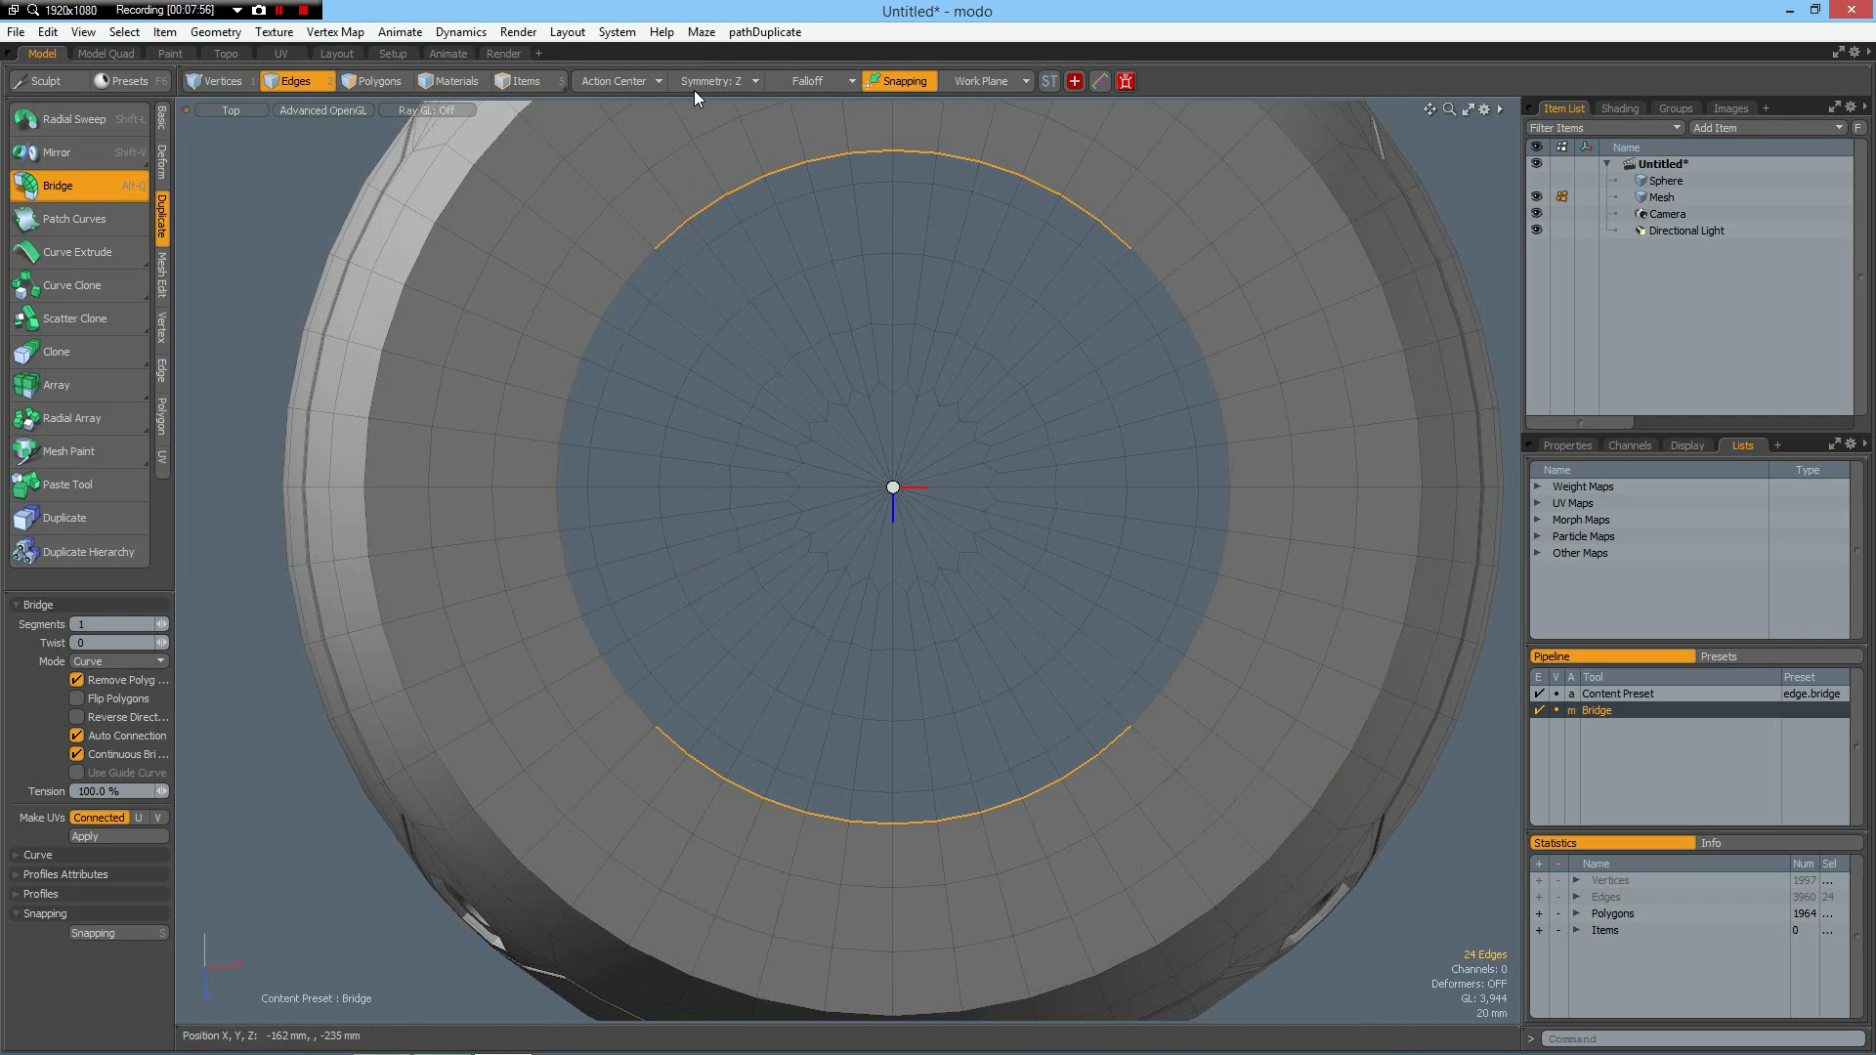
pyautogui.click(722, 80)
pyautogui.click(726, 39)
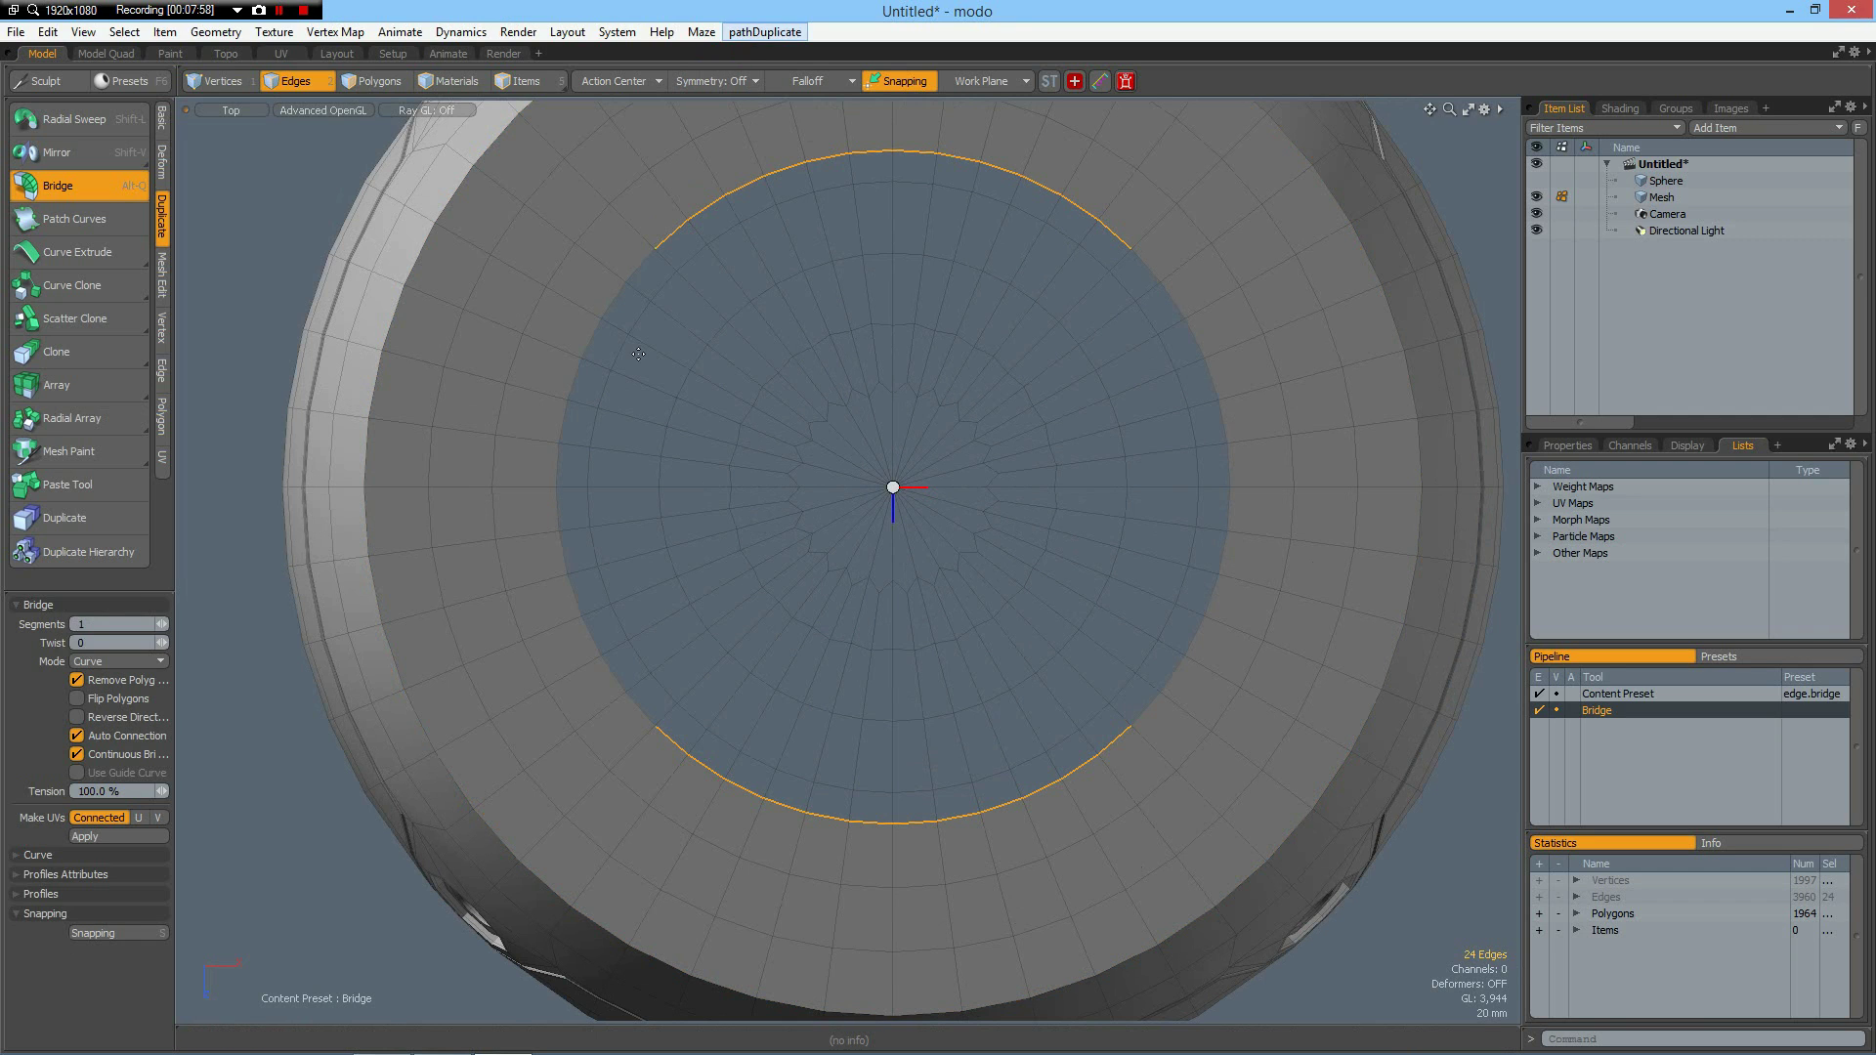
pyautogui.click(731, 445)
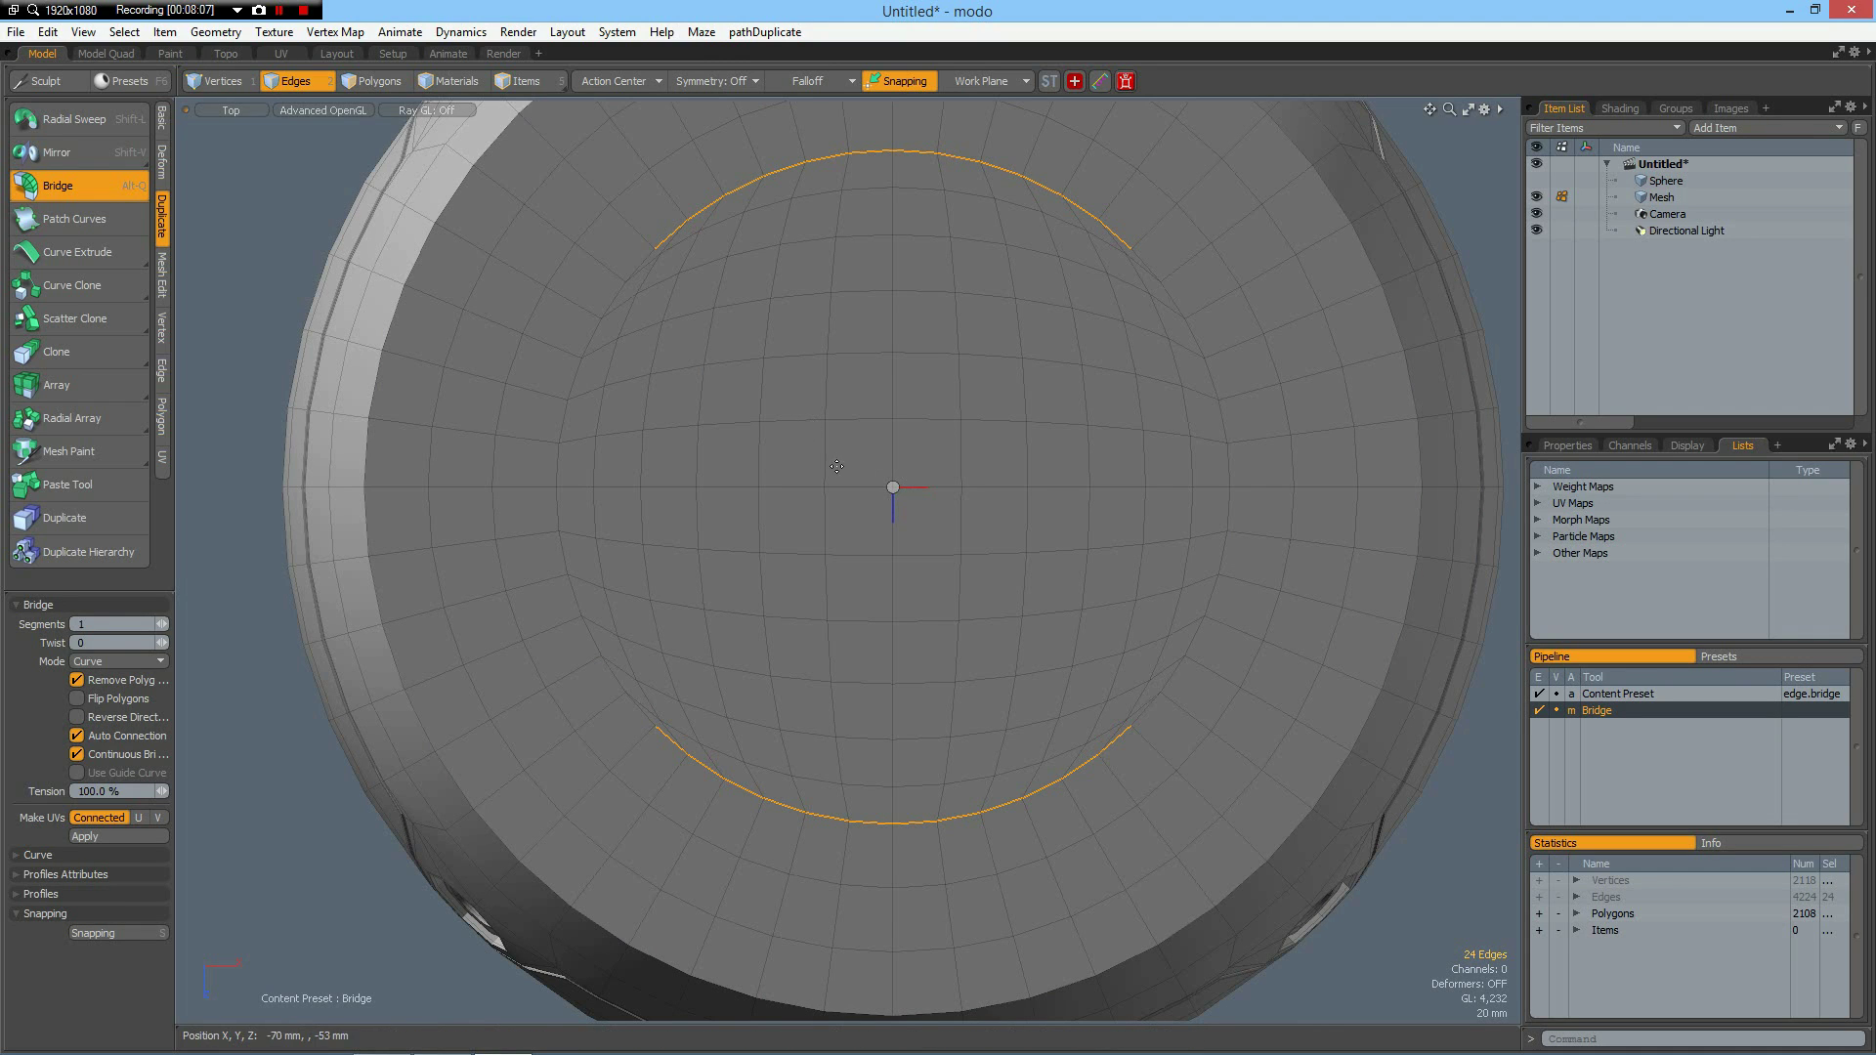
# Step: Grow a selection from the cap's four centre polygons to the central 100 polygons and scale it down slightly
pyautogui.press('3')
pyautogui.click(657, 253)
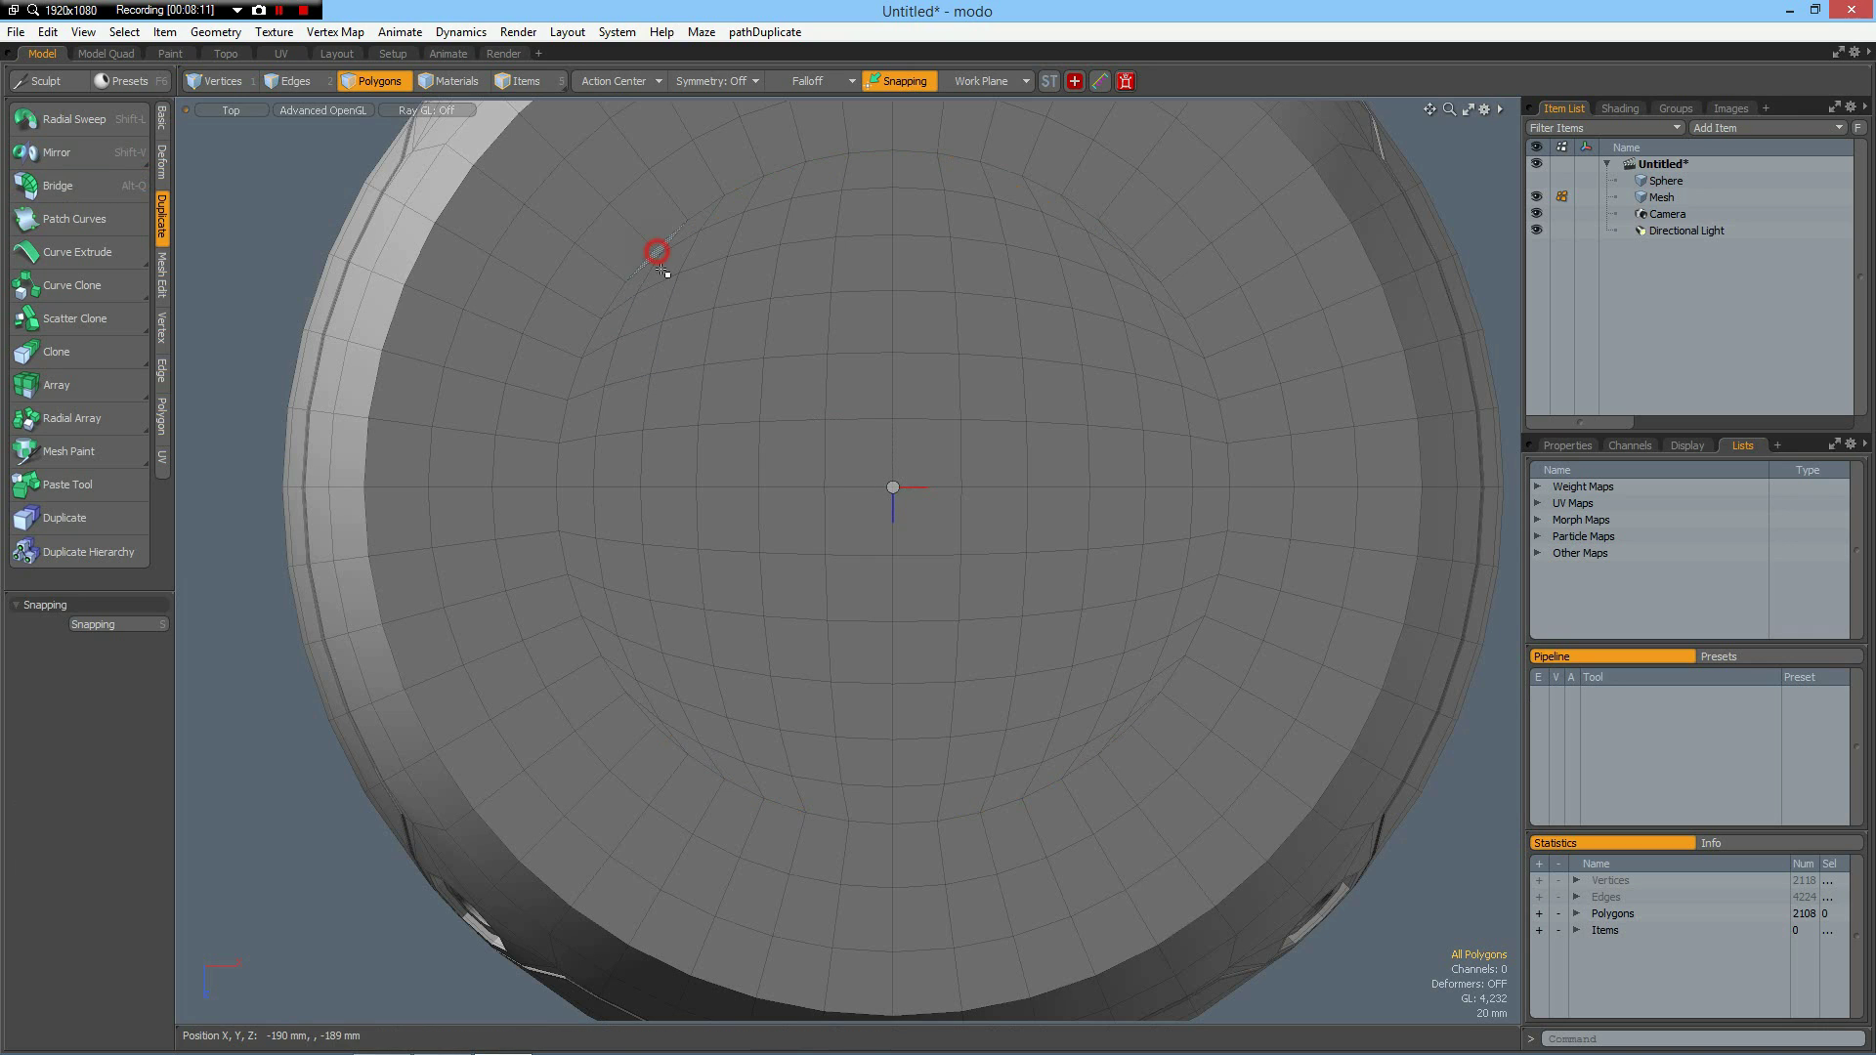
pyautogui.click(1124, 250)
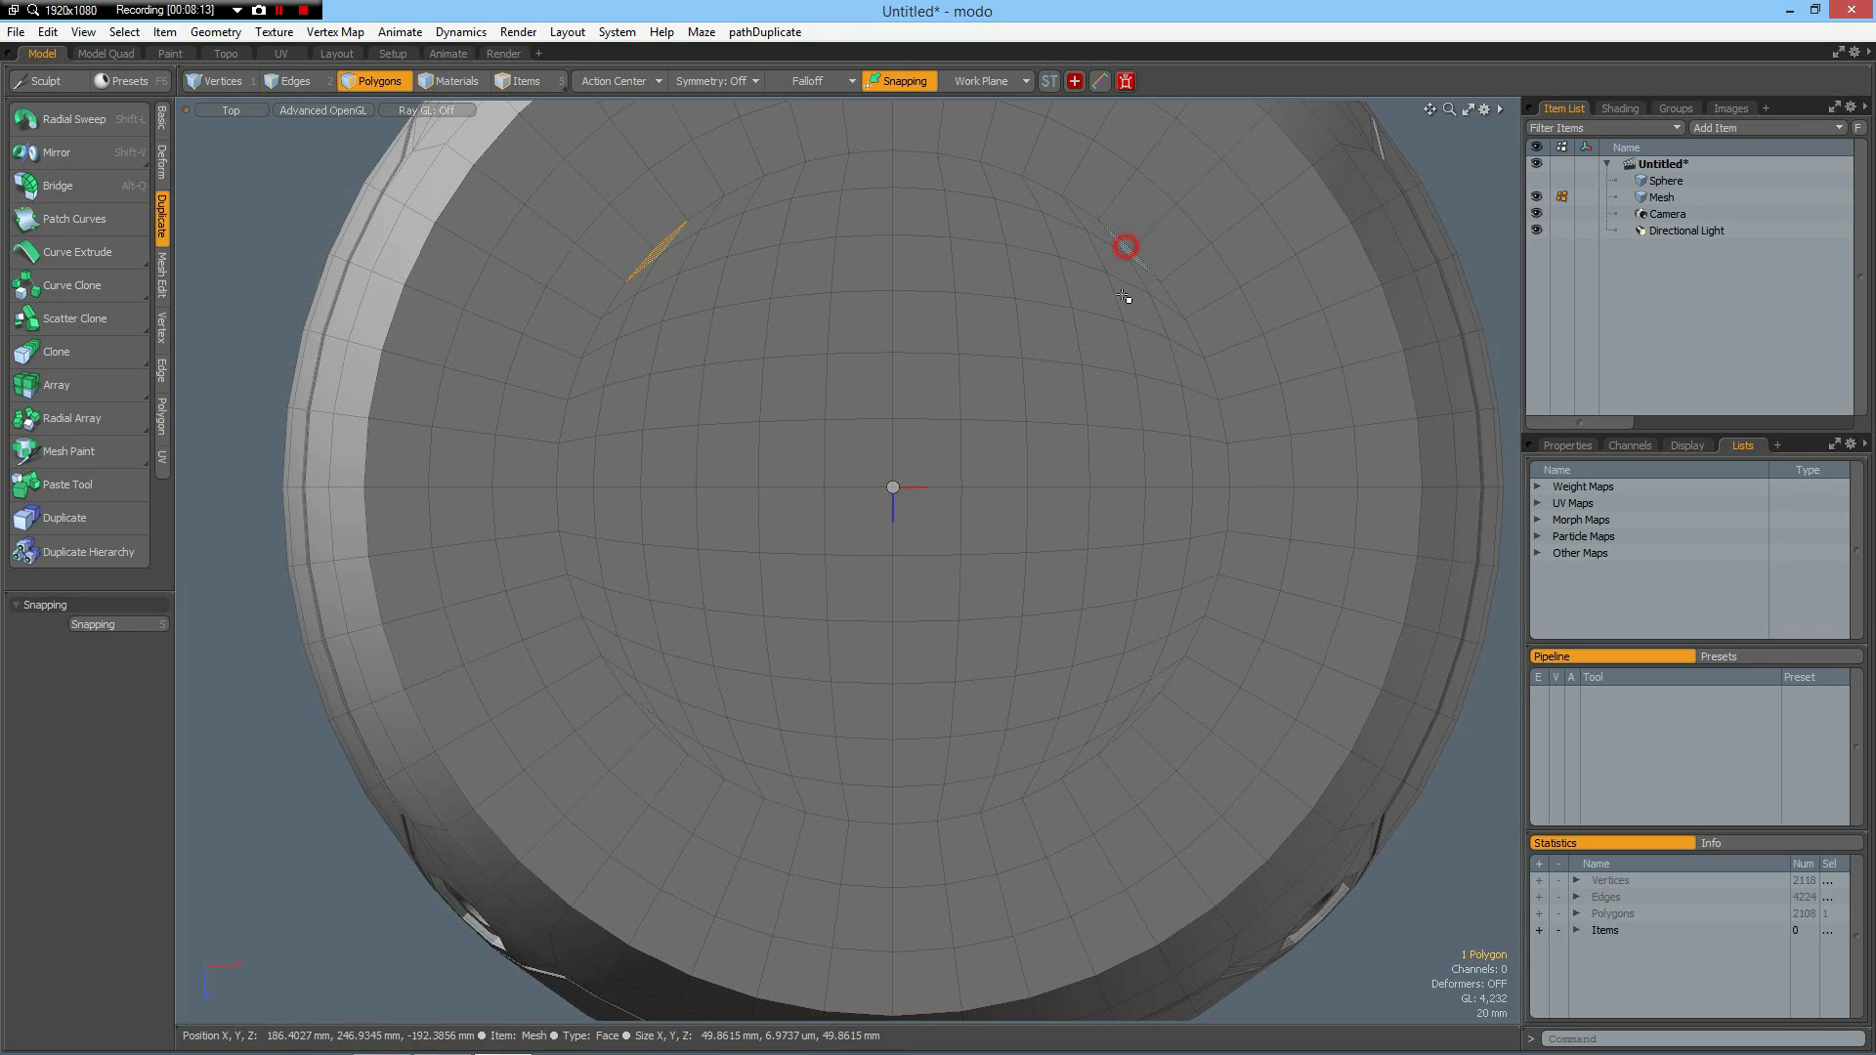
pyautogui.click(852, 465)
pyautogui.press('Up')
pyautogui.press('Up')
pyautogui.press('Up')
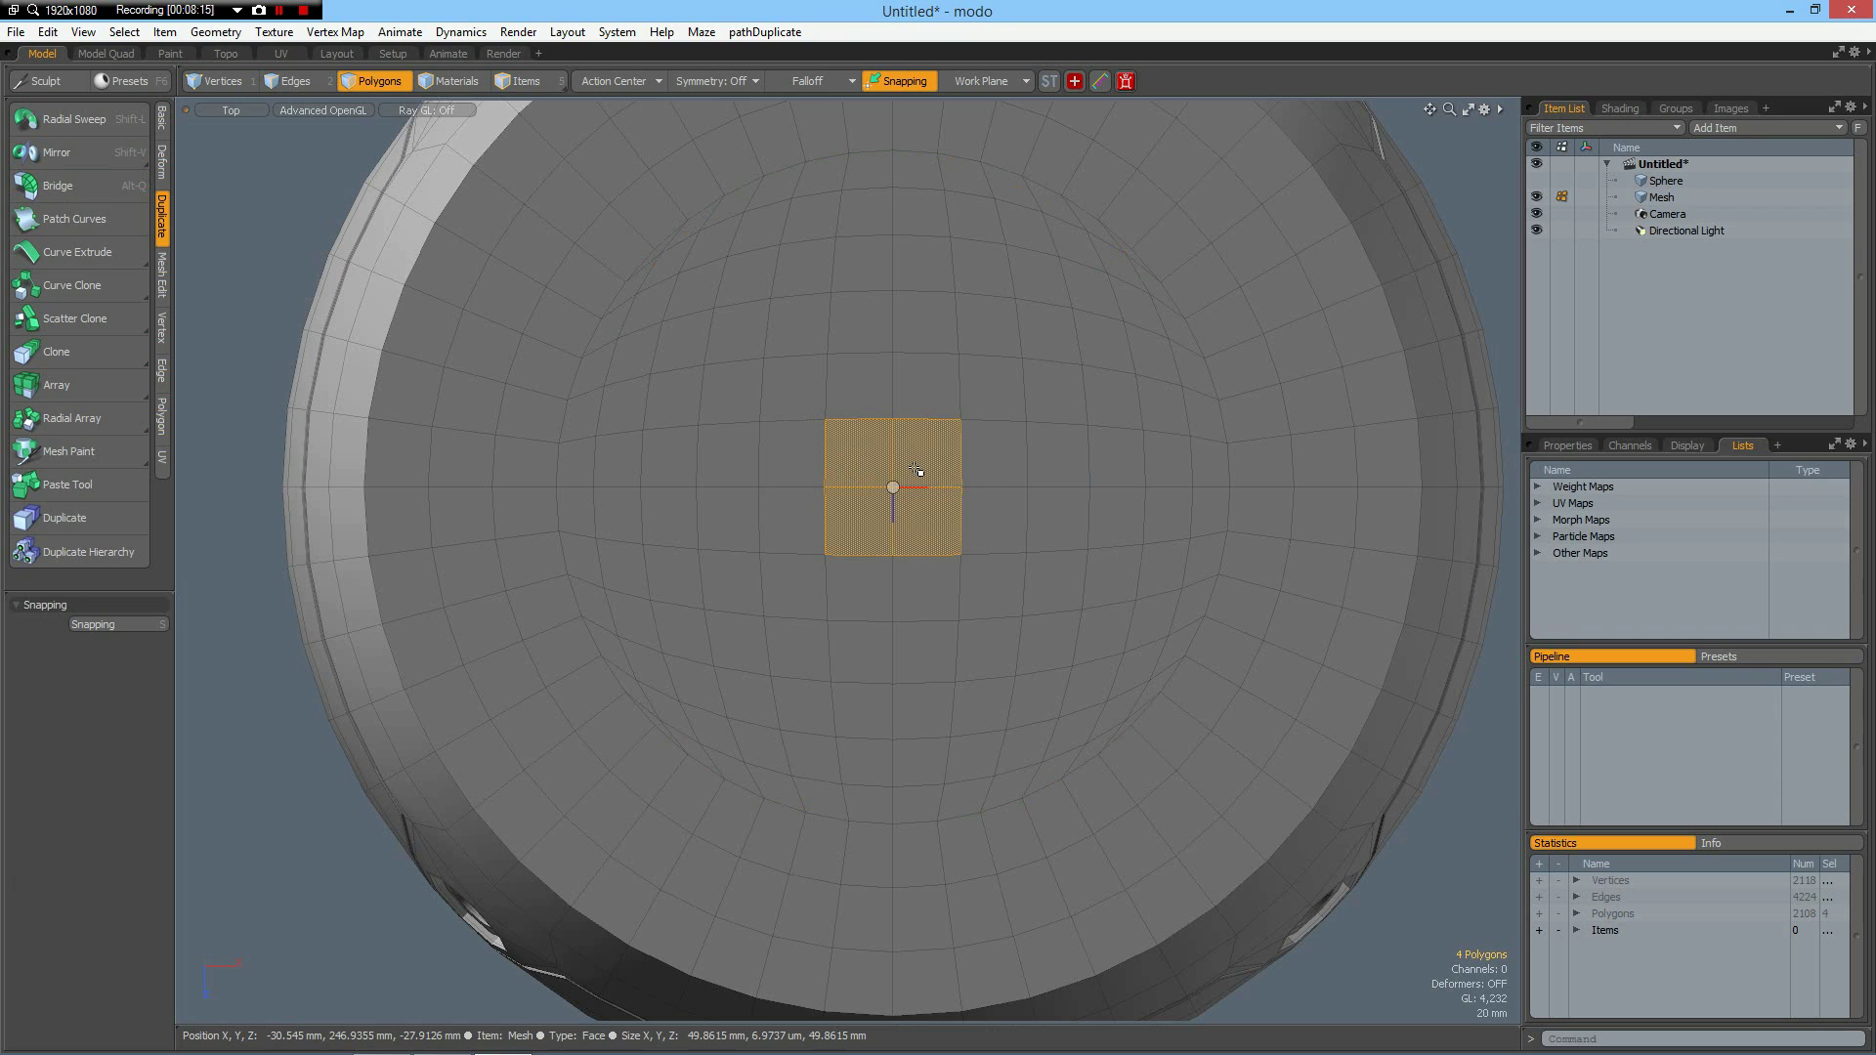
pyautogui.press('Up')
pyautogui.press('Up')
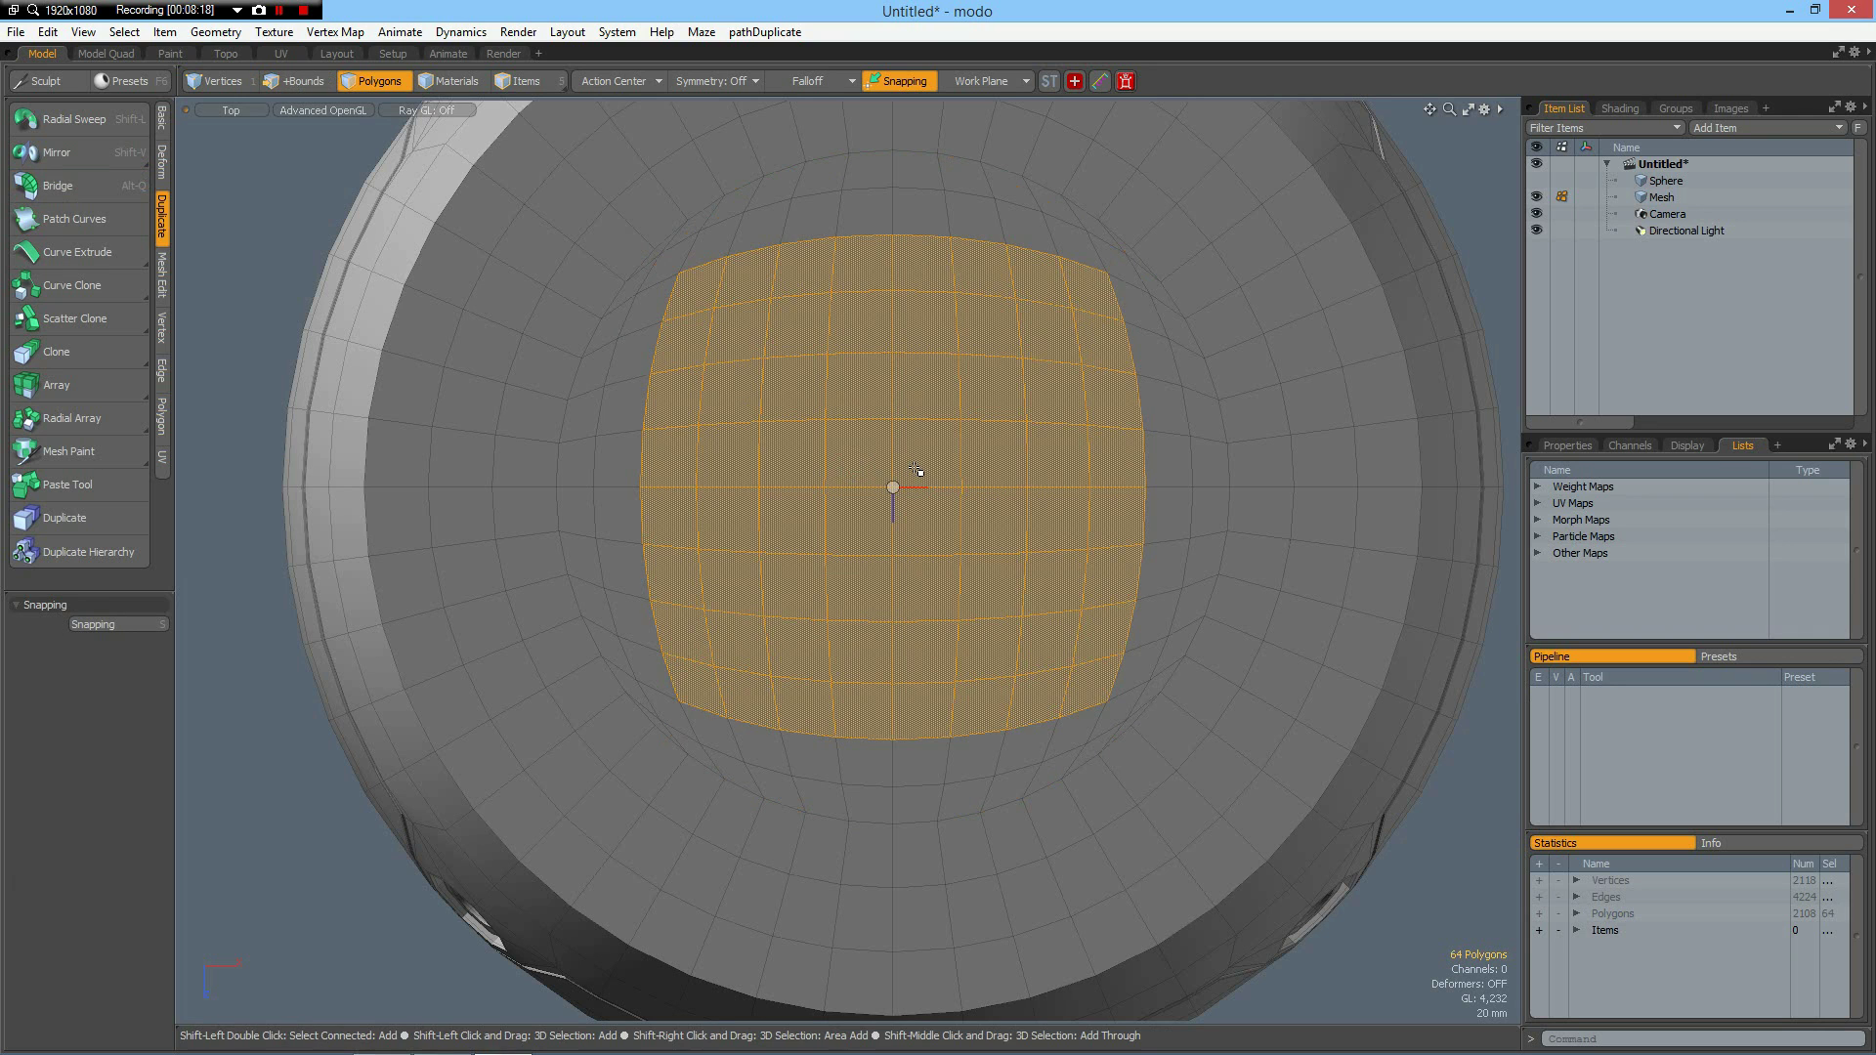
pyautogui.press('r')
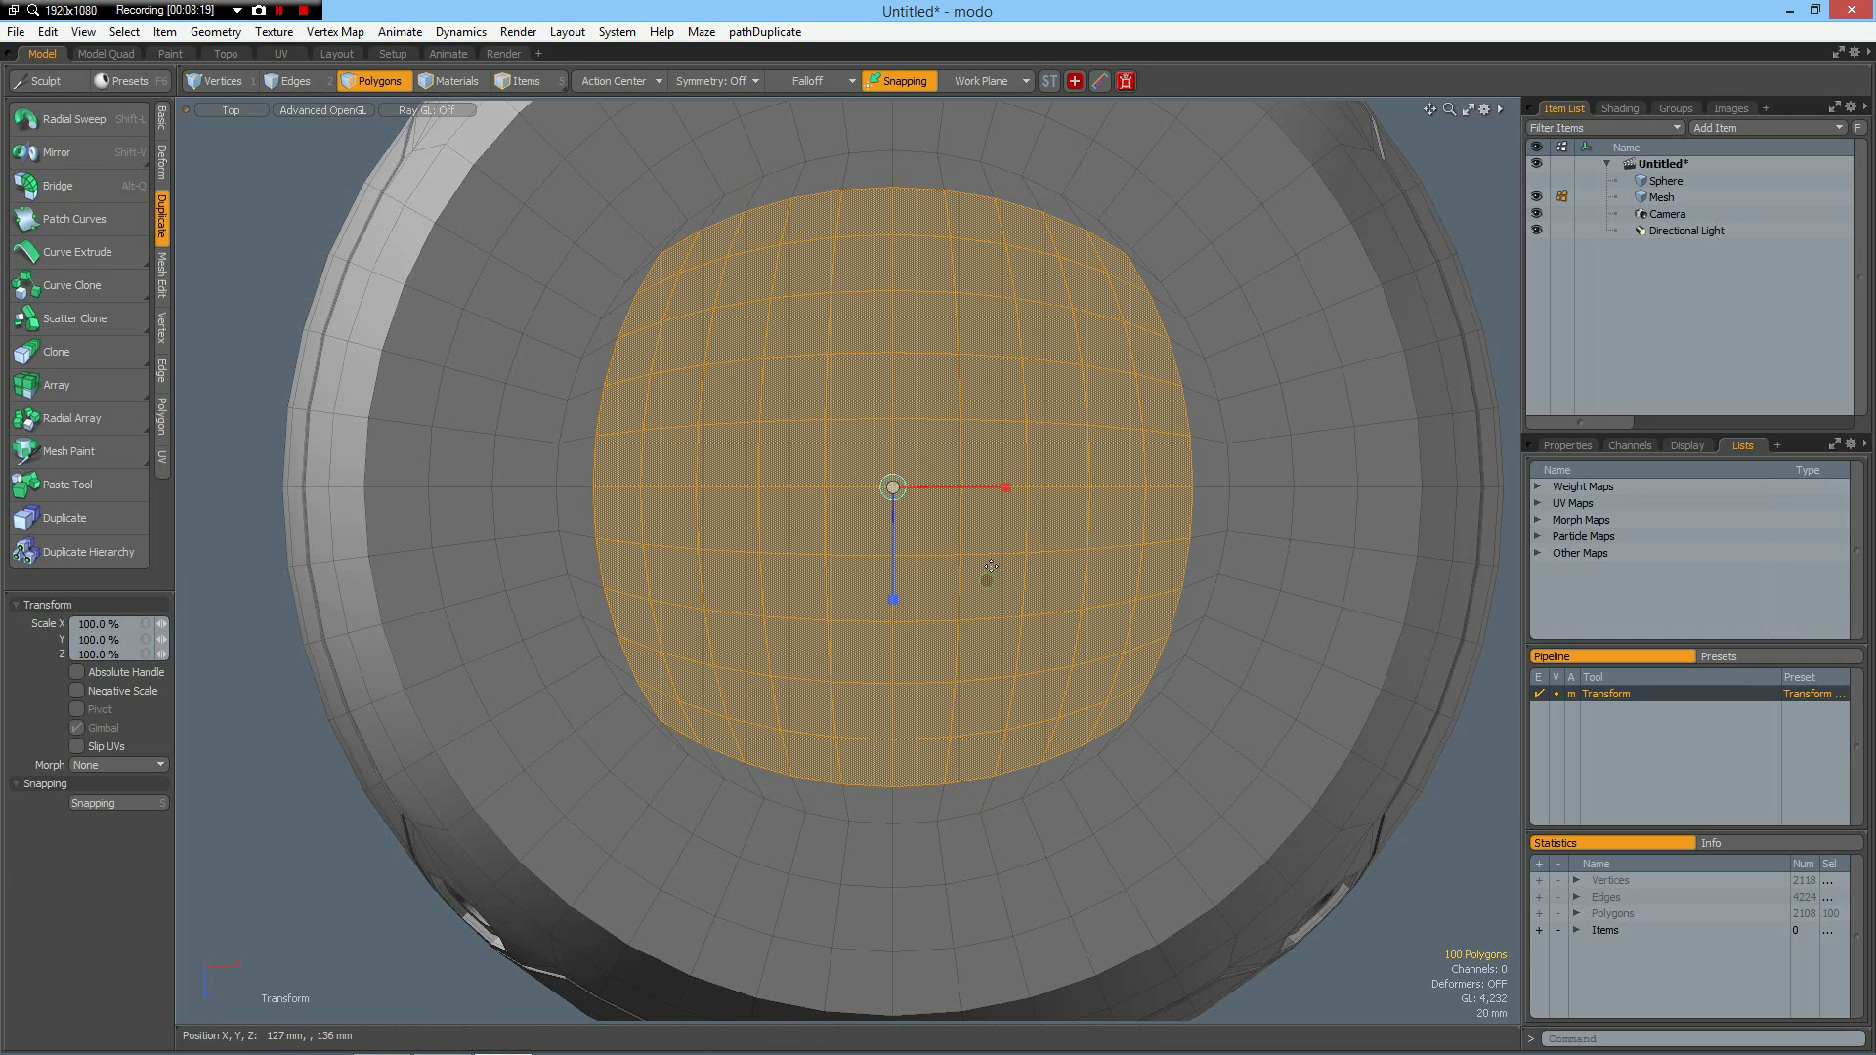
pyautogui.moveTo(993, 584); pyautogui.dragTo(985, 579)
pyautogui.press('space')
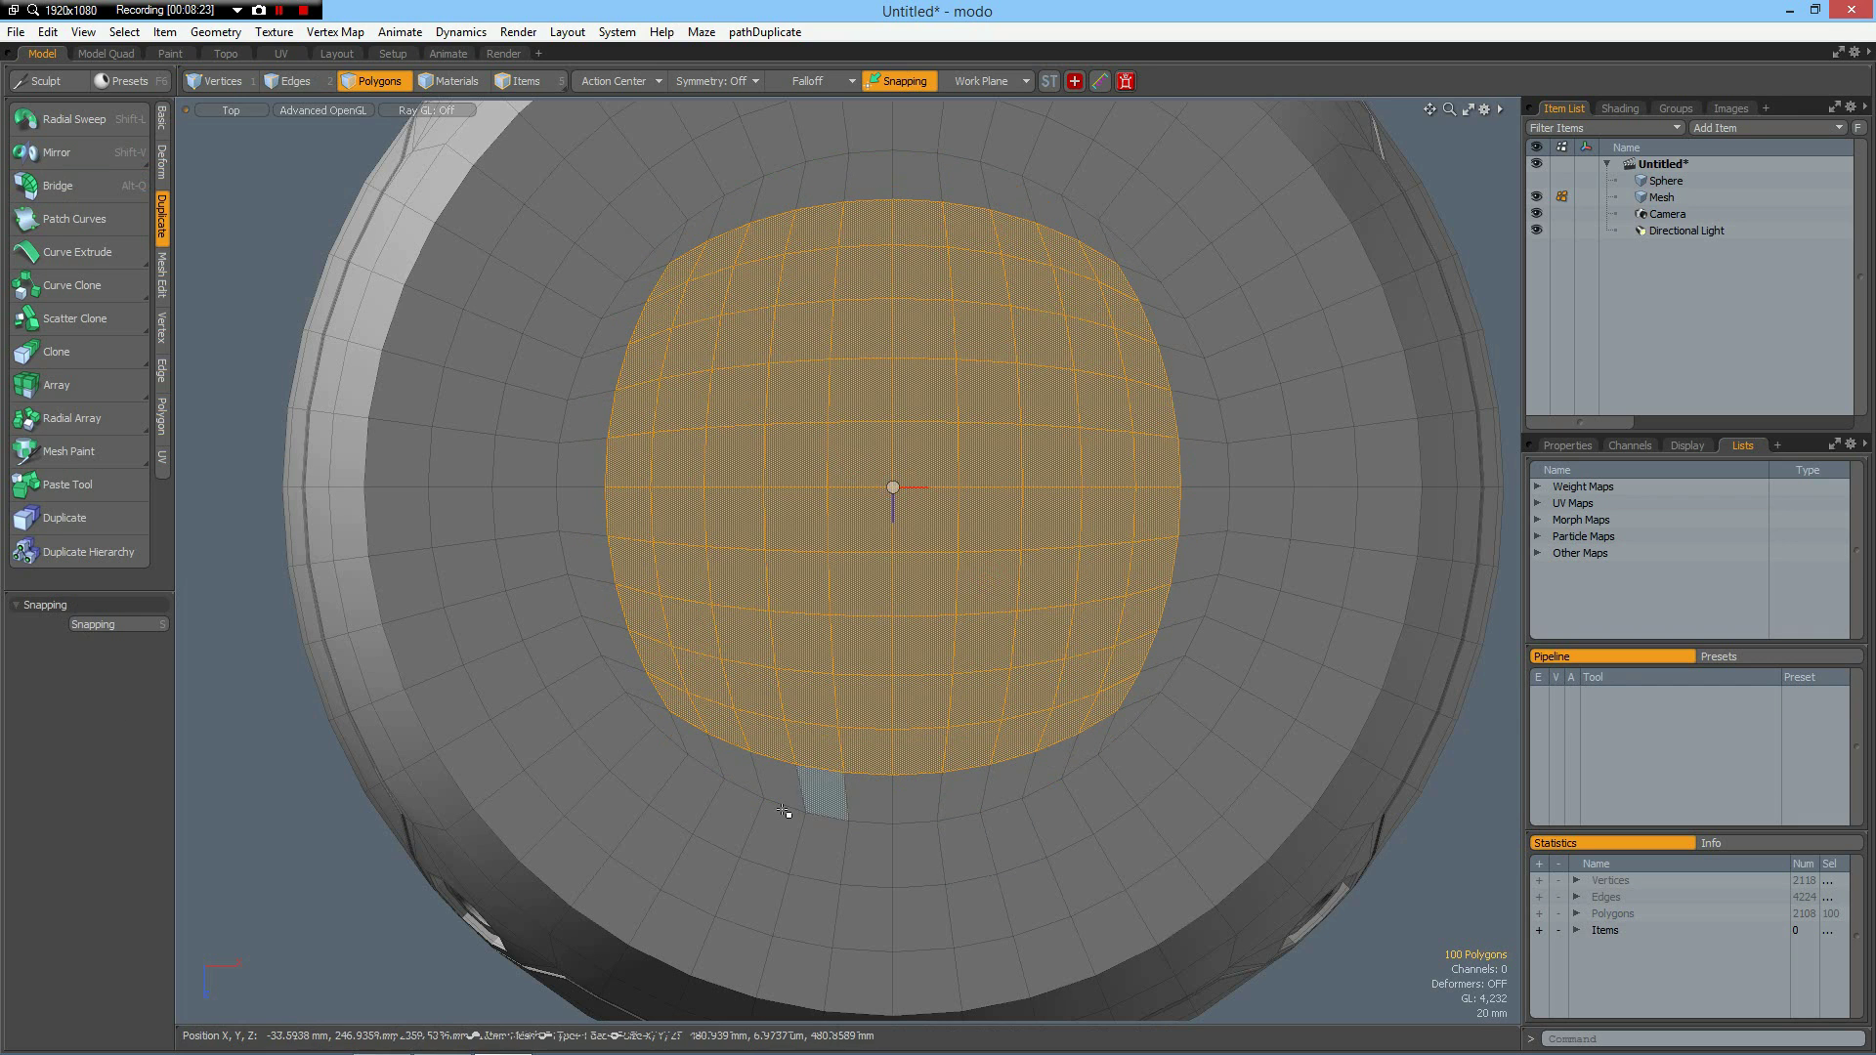
# Step: Select the four corner vertices of the cap's quad grid and scale them outward to about 108.5% in X and Z
pyautogui.press('1')
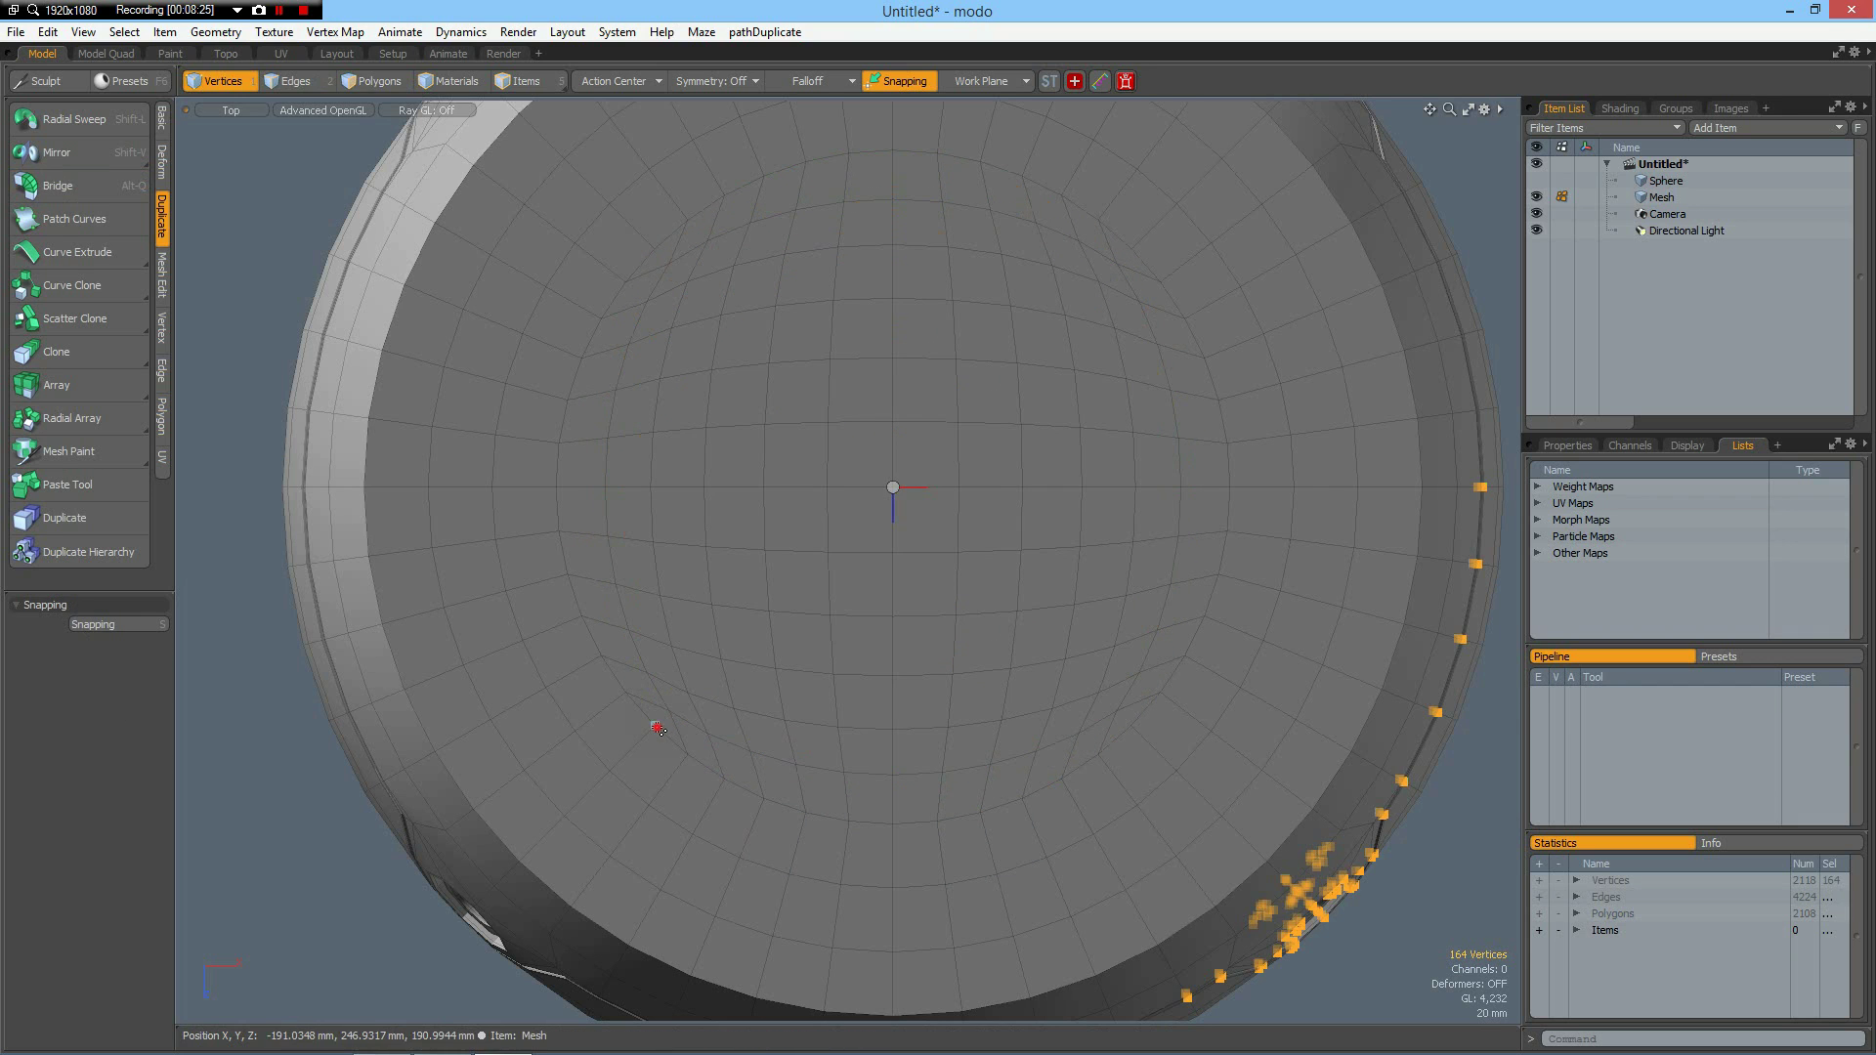
pyautogui.click(656, 726)
pyautogui.keyDown('shift'); pyautogui.click(1131, 725); pyautogui.keyUp('shift')
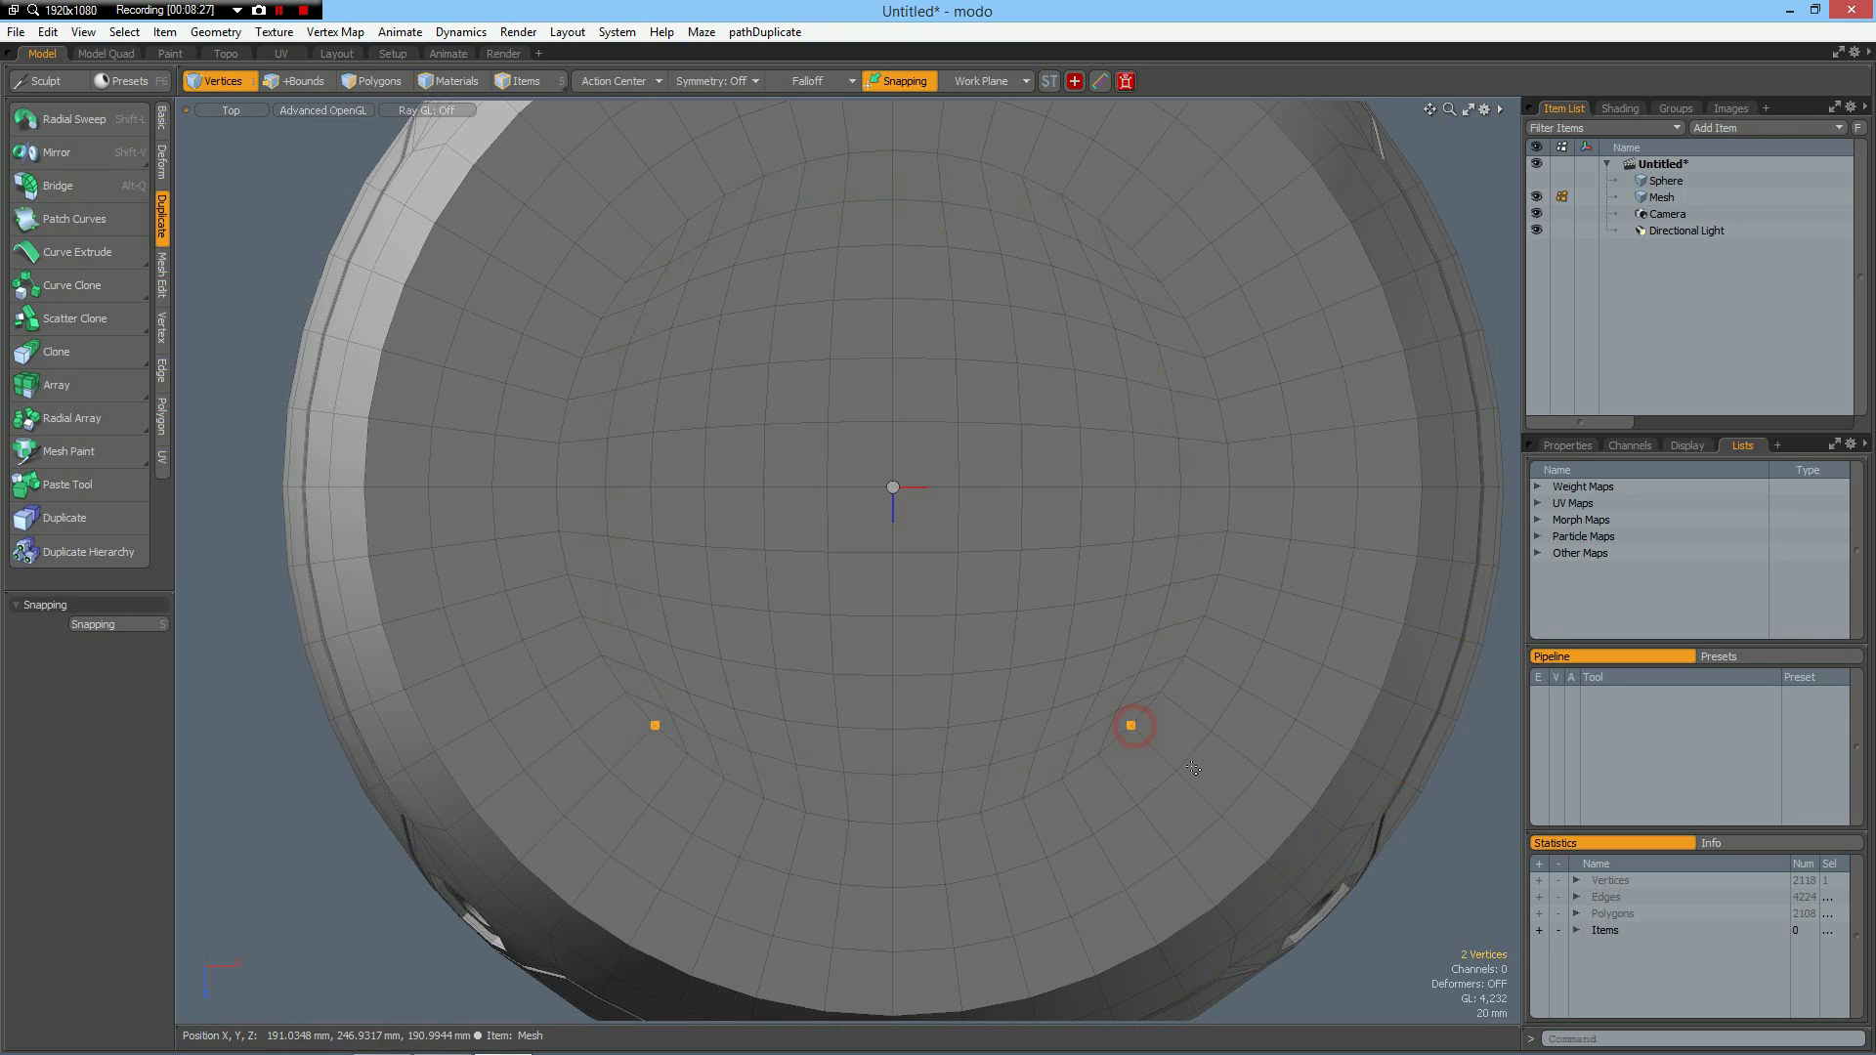
pyautogui.keyDown('shift'); pyautogui.click(1131, 248); pyautogui.keyUp('shift')
pyautogui.keyDown('shift'); pyautogui.click(654, 248); pyautogui.keyUp('shift')
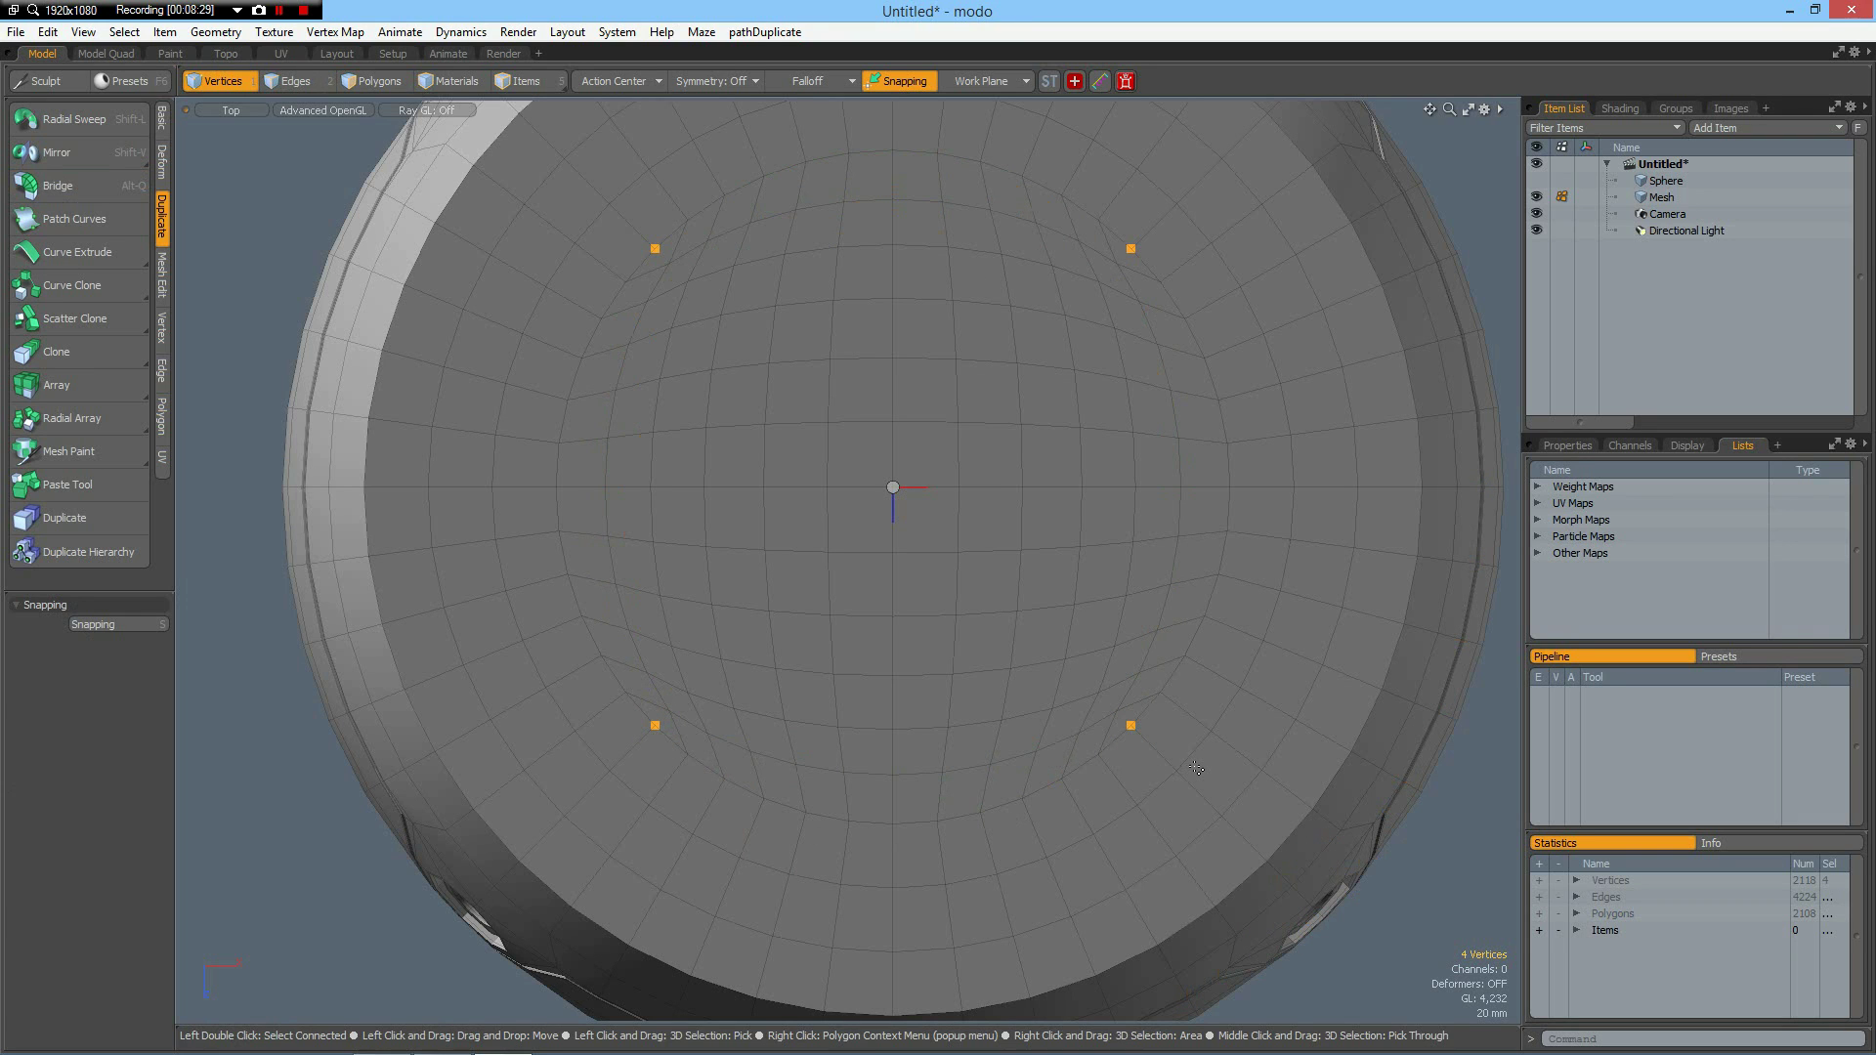
pyautogui.press('y')
pyautogui.moveTo(987, 582); pyautogui.dragTo(1007, 577)
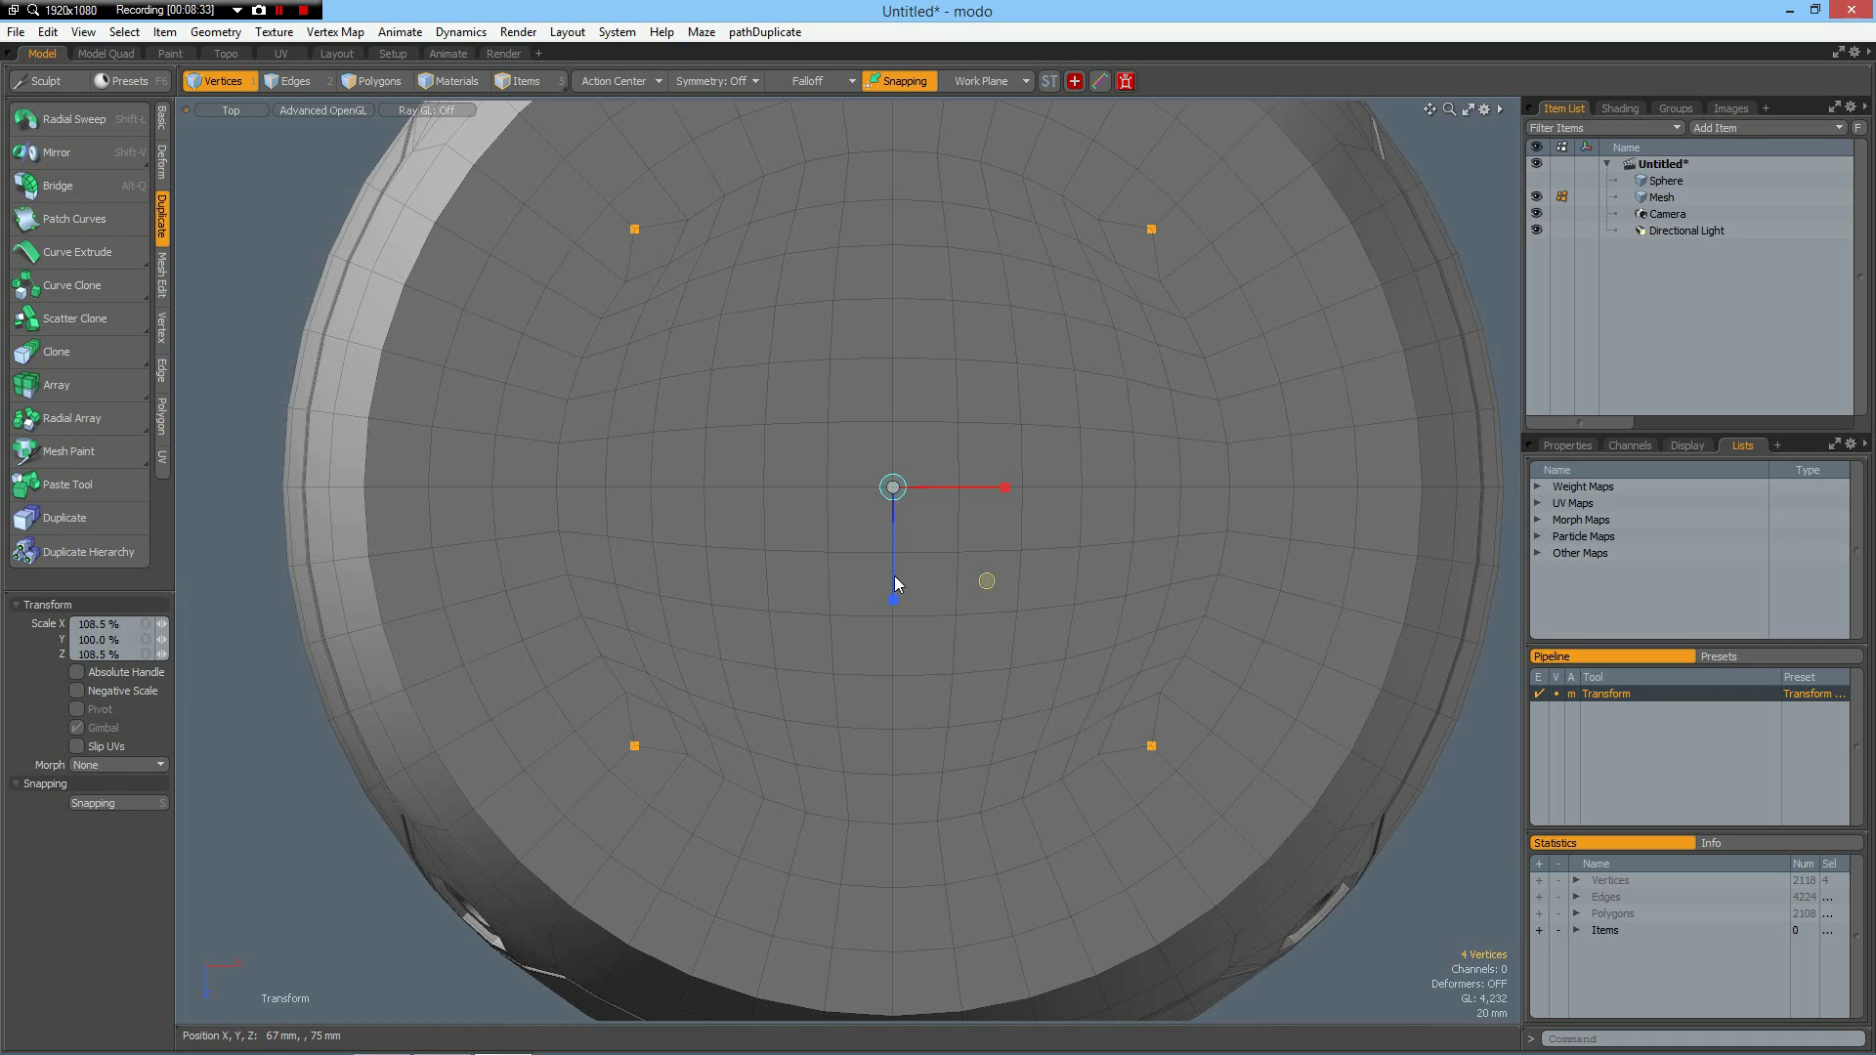
pyautogui.press('space')
pyautogui.scroll(-3, 895, 577)
pyautogui.scroll(3, 894, 576)
pyautogui.press('Escape')
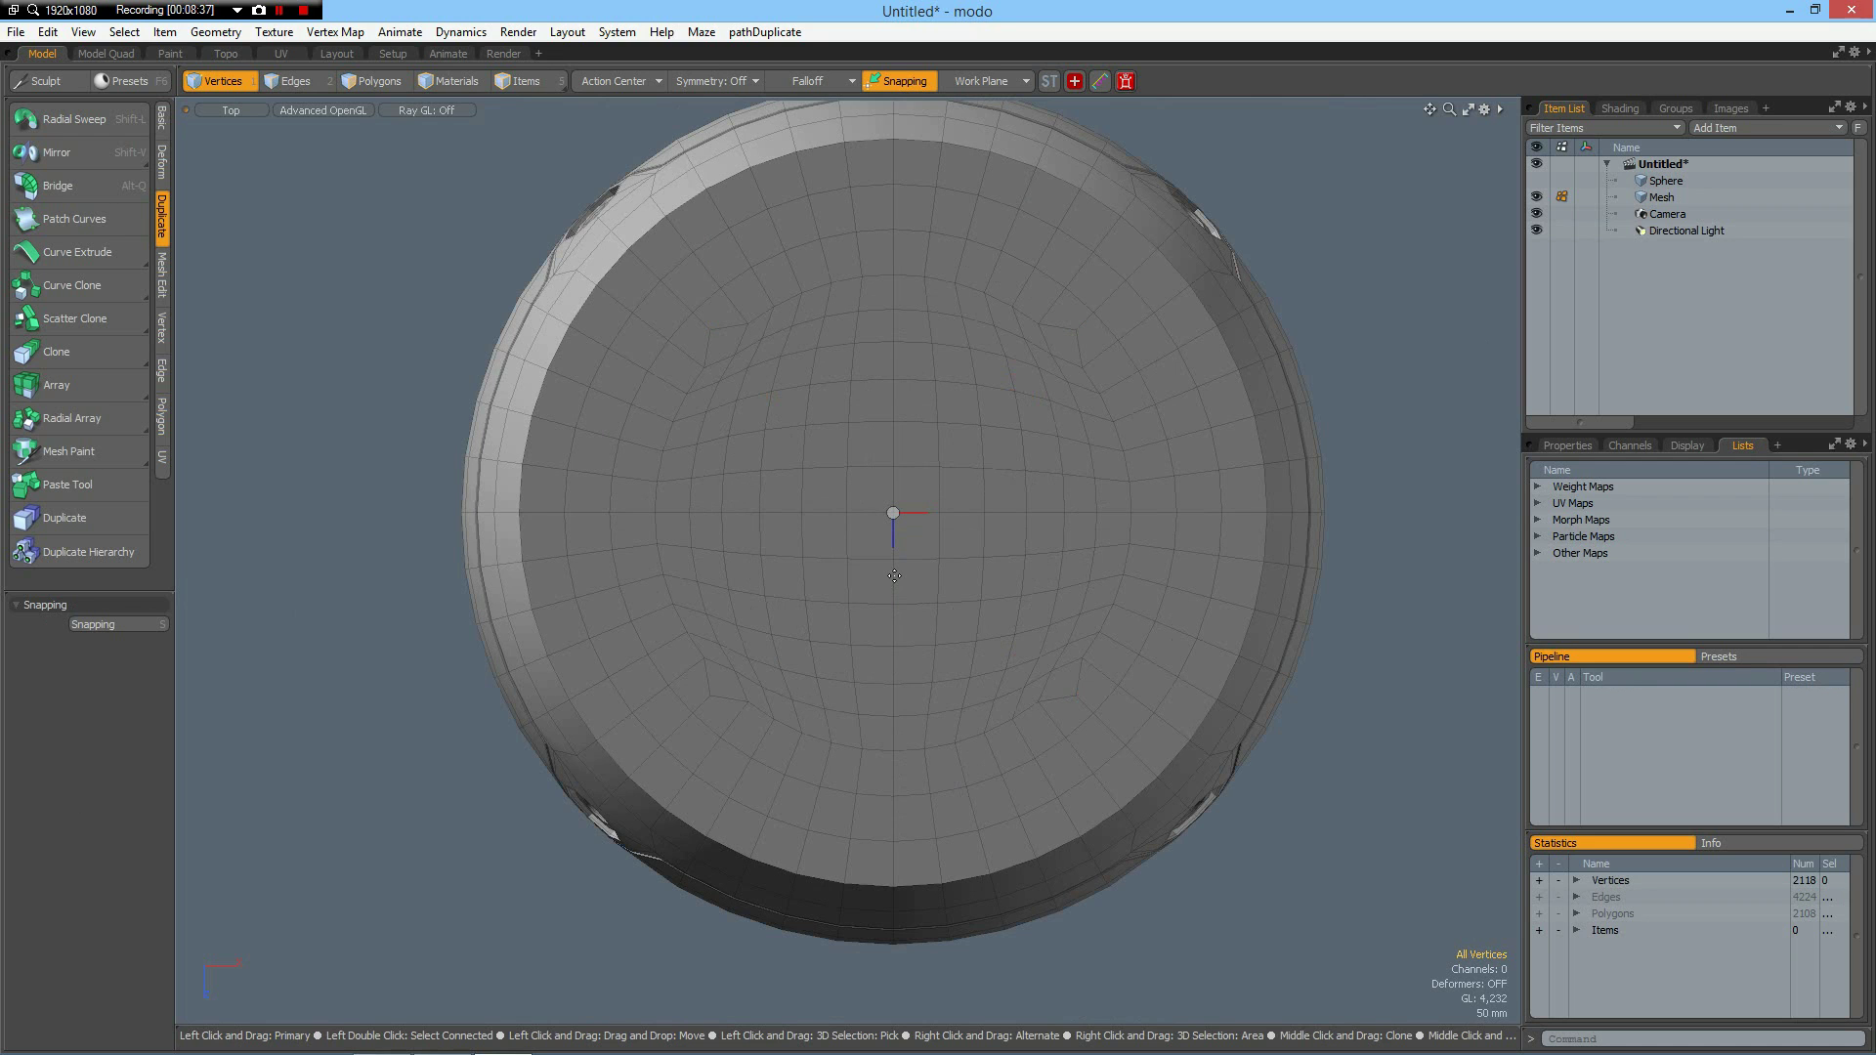
# Step: Grow the central polygon selection to the whole 288-polygon cap and flatten it by scaling Y to 0%
pyautogui.press('3')
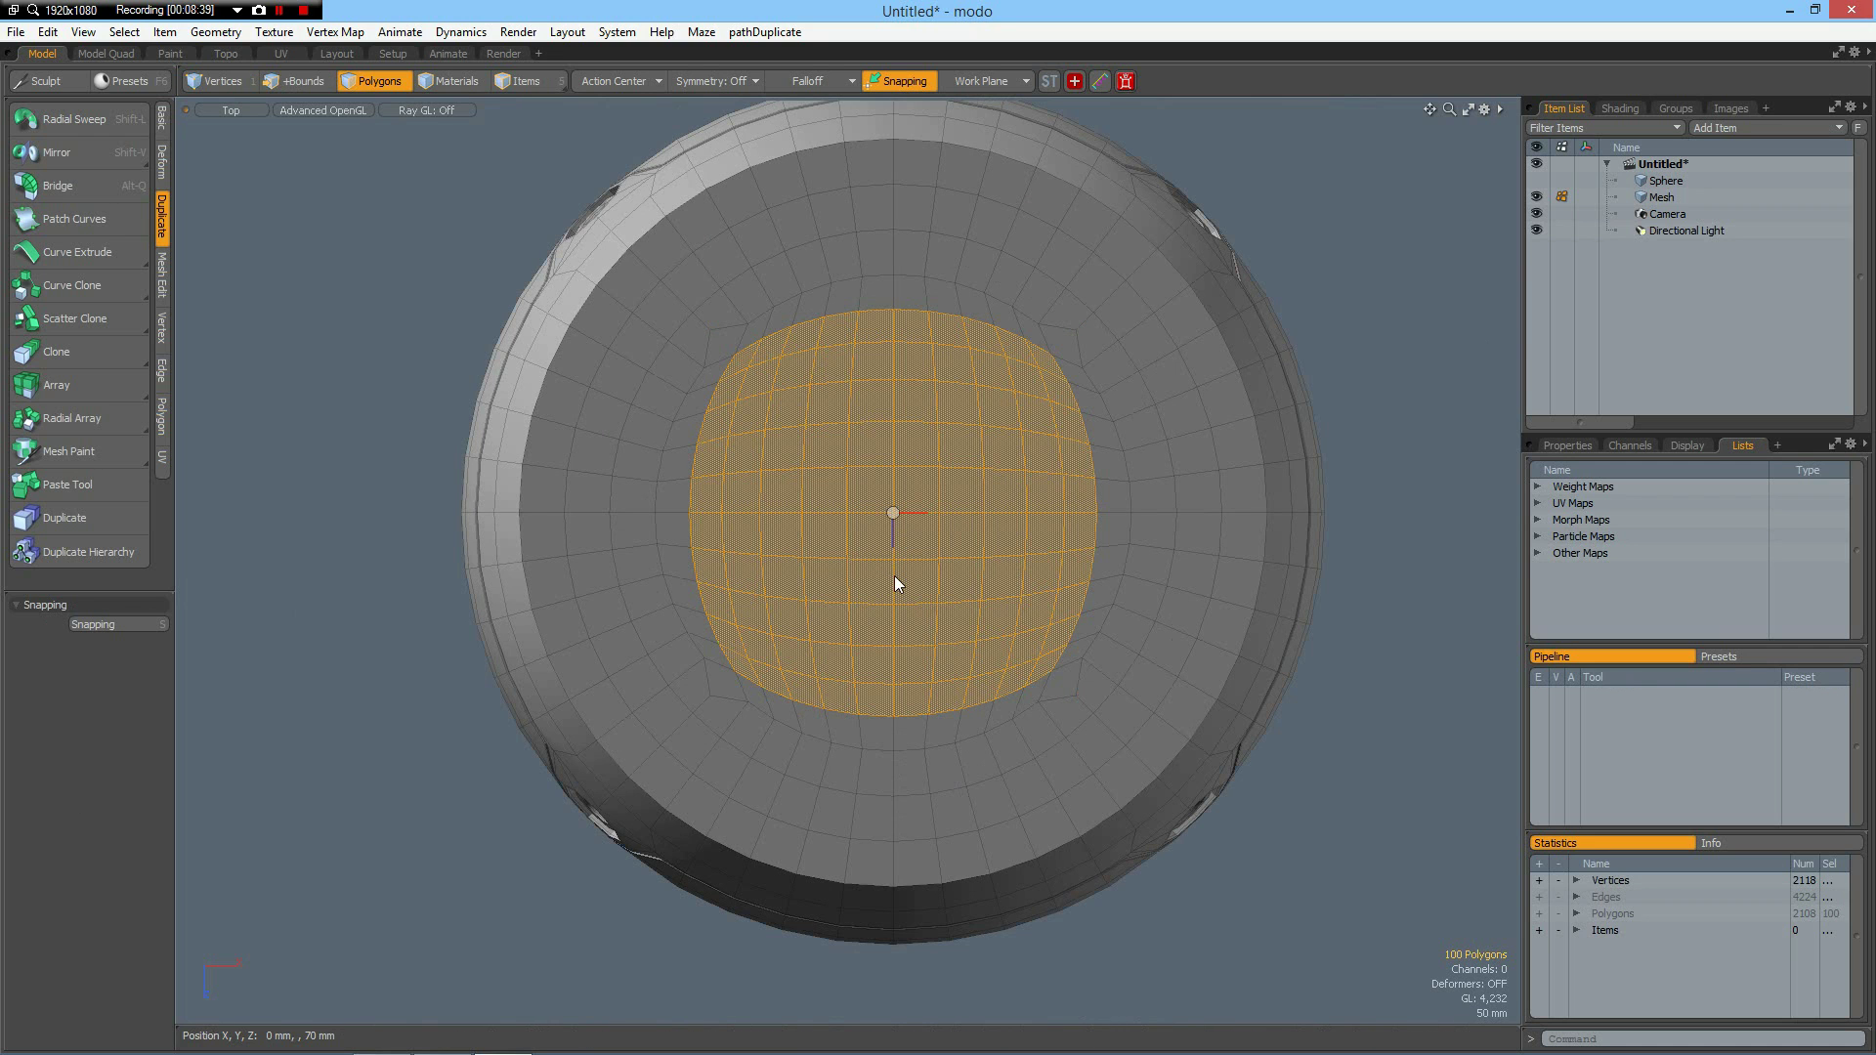
pyautogui.hotkey('shift', 'Up')
pyautogui.hotkey('shift', 'Up')
pyautogui.hotkey('shift', 'Up')
pyautogui.hotkey('shift', 'Up')
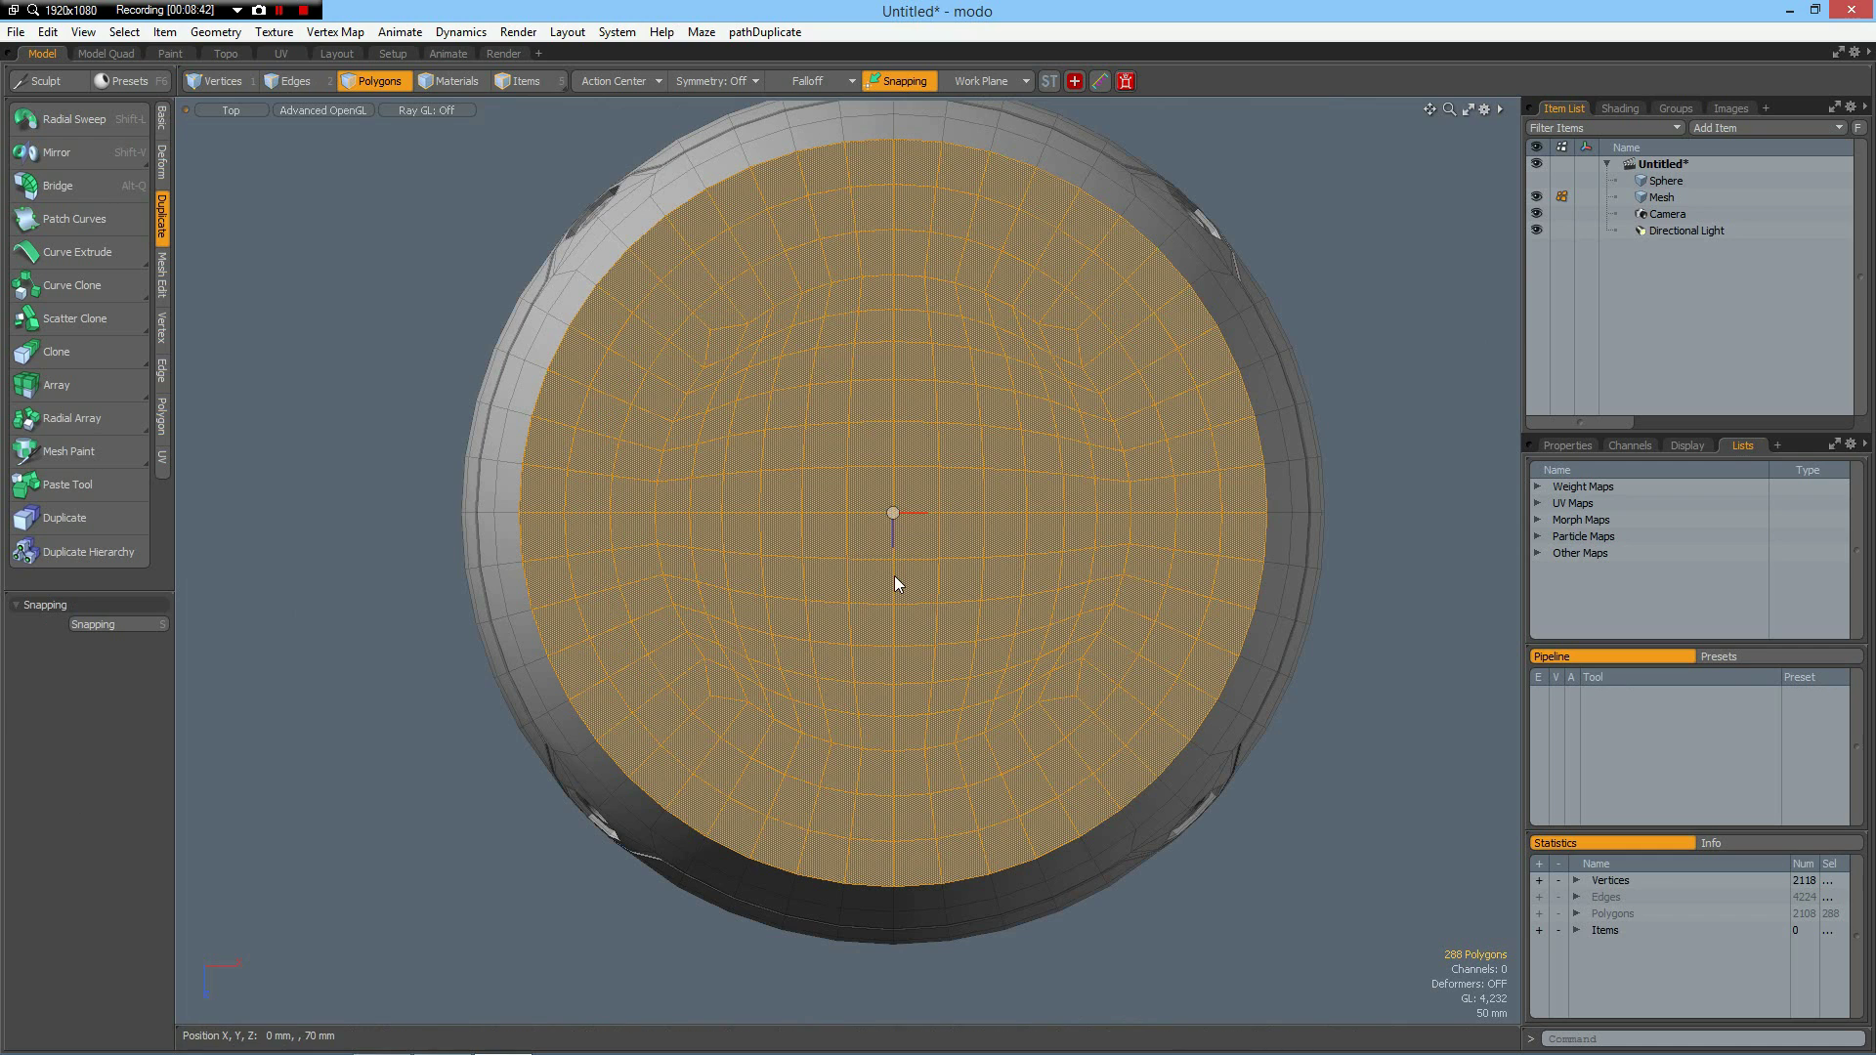
pyautogui.press('KP_1')
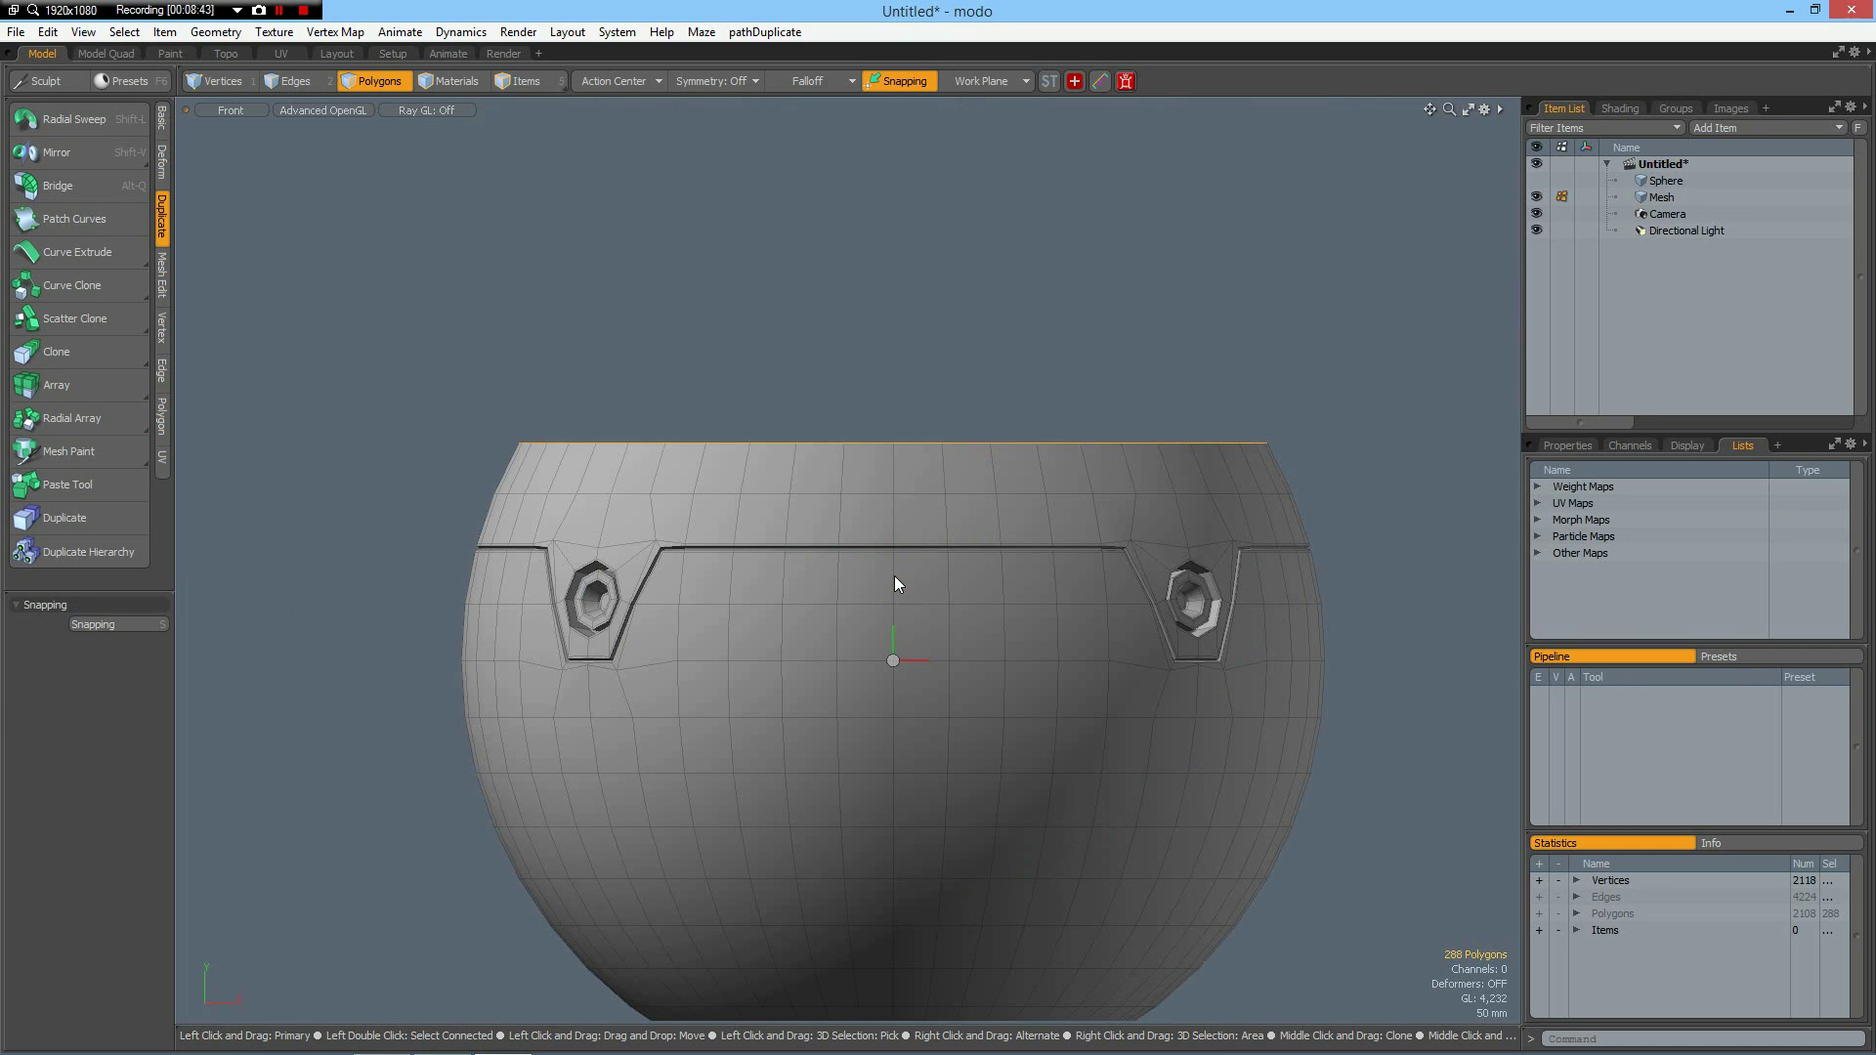
pyautogui.press('r')
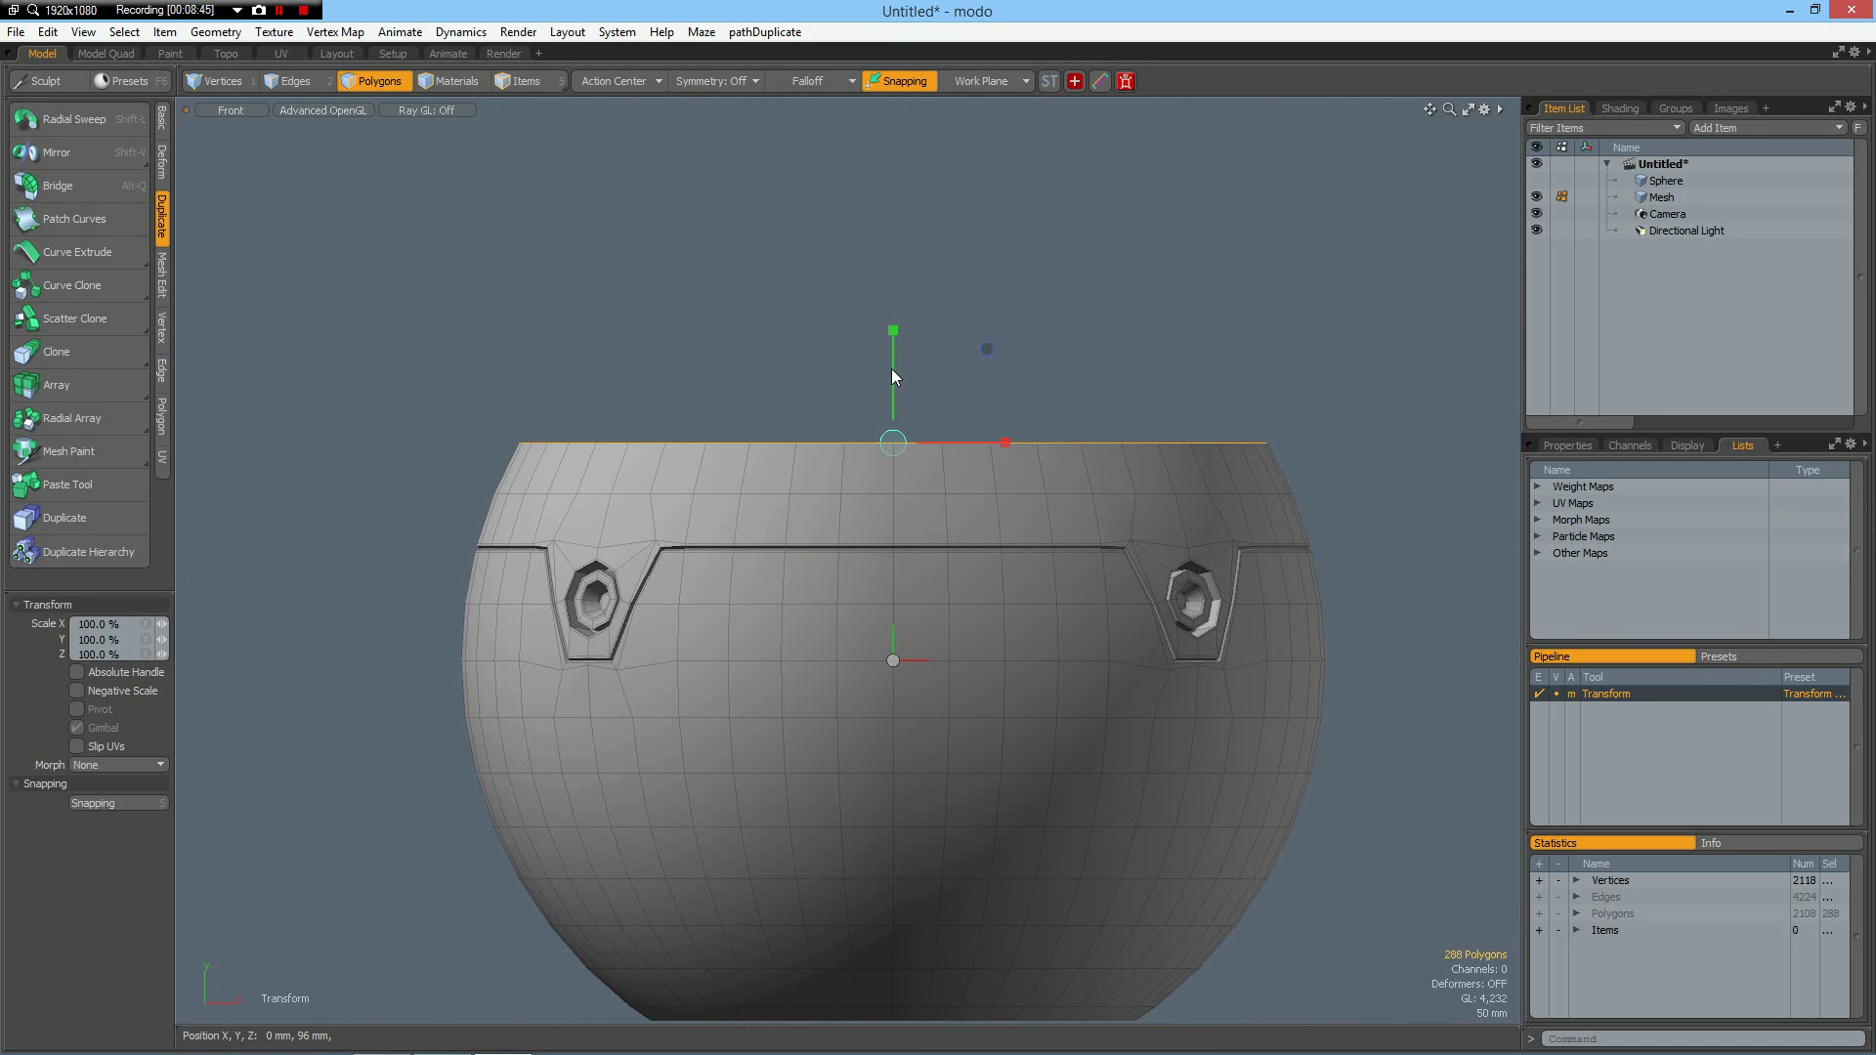
pyautogui.moveTo(893, 330); pyautogui.dragTo(893, 441)
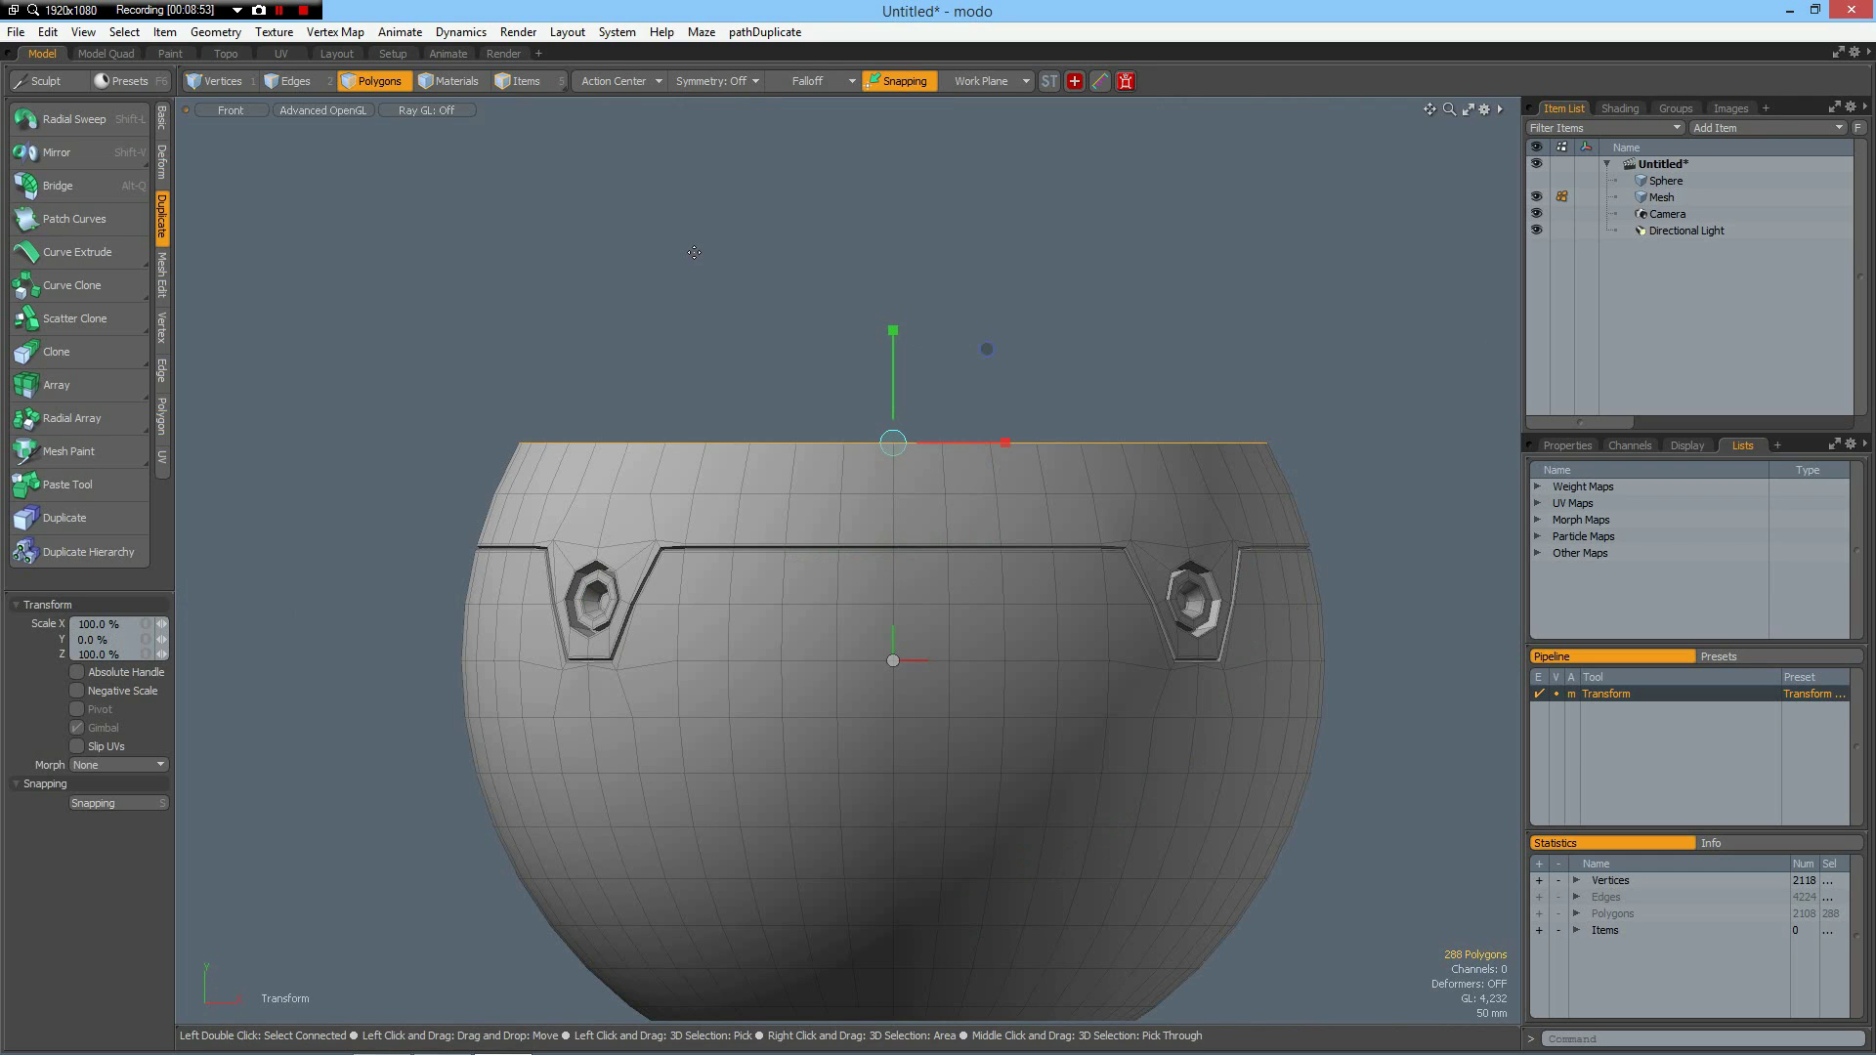
# Step: Move the cap upward into a dome using a radial falloff, and delete all the other polygons of the mesh
pyautogui.click(814, 82)
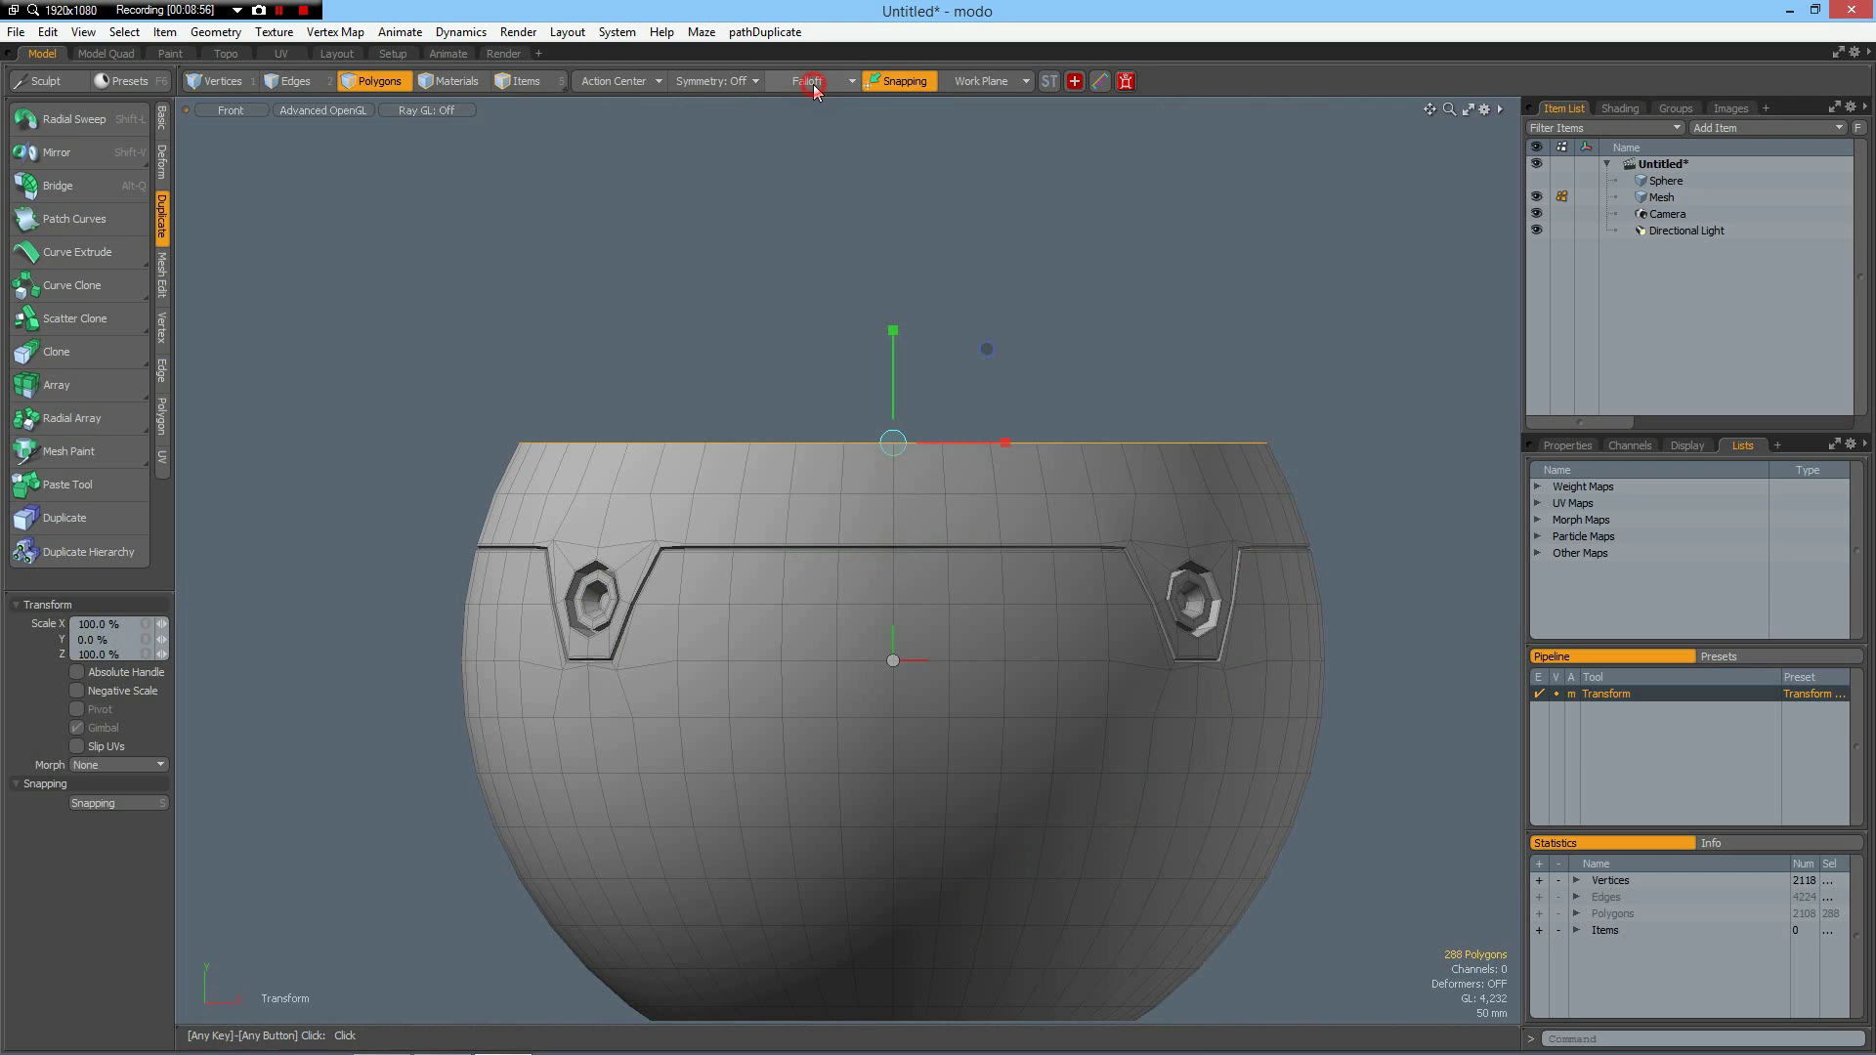
pyautogui.click(817, 129)
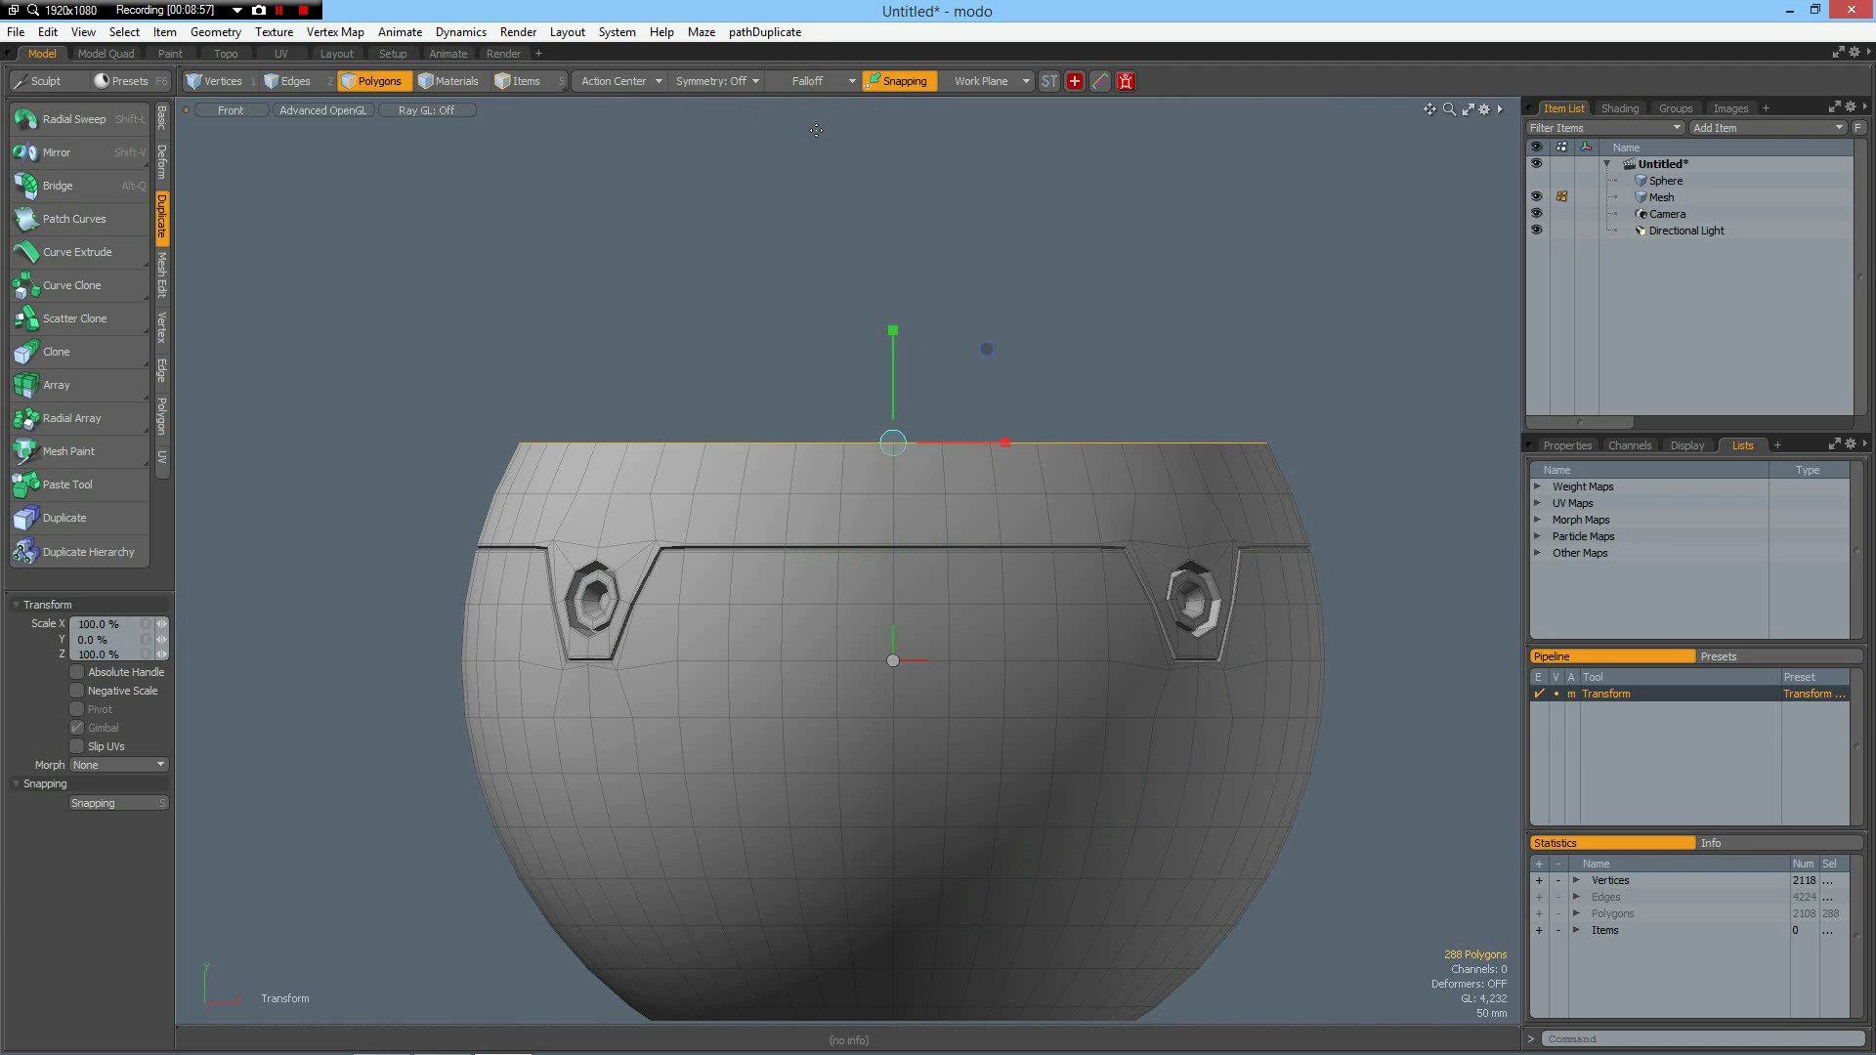
pyautogui.press('w')
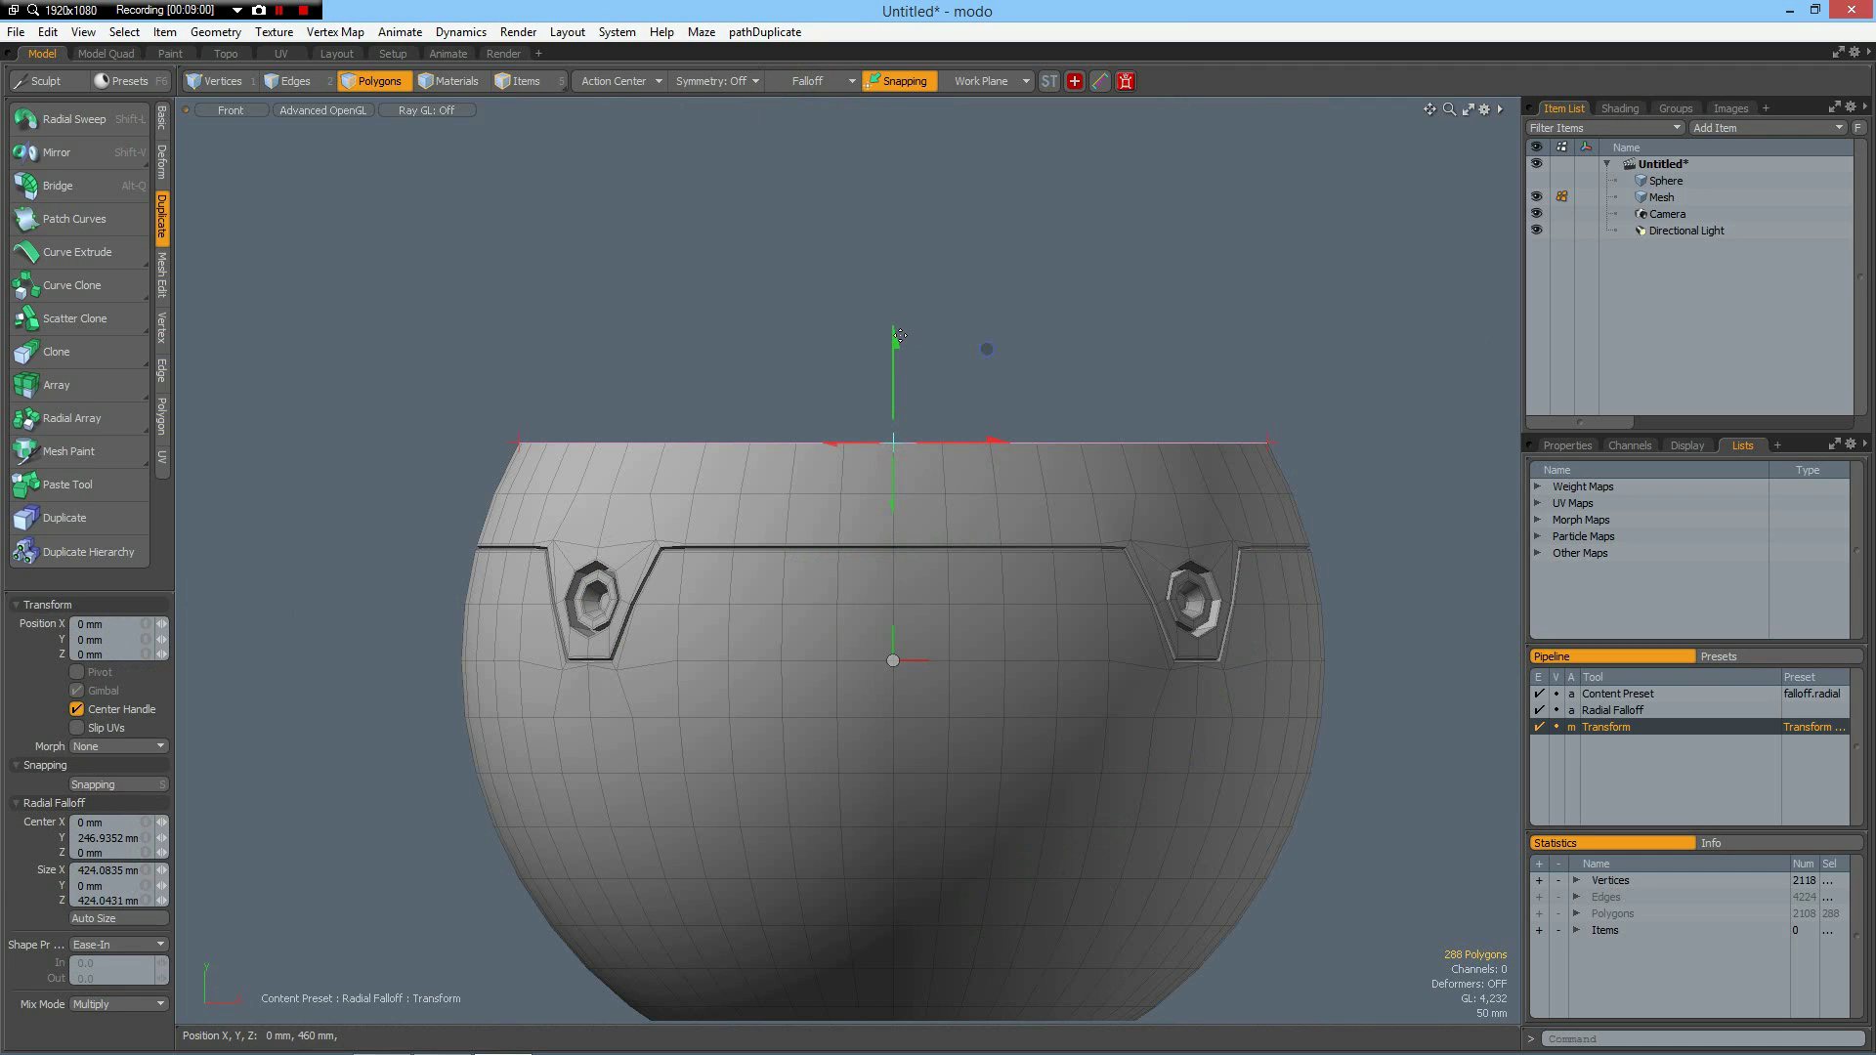
pyautogui.moveTo(893, 332); pyautogui.dragTo(895, 138)
pyautogui.press('space')
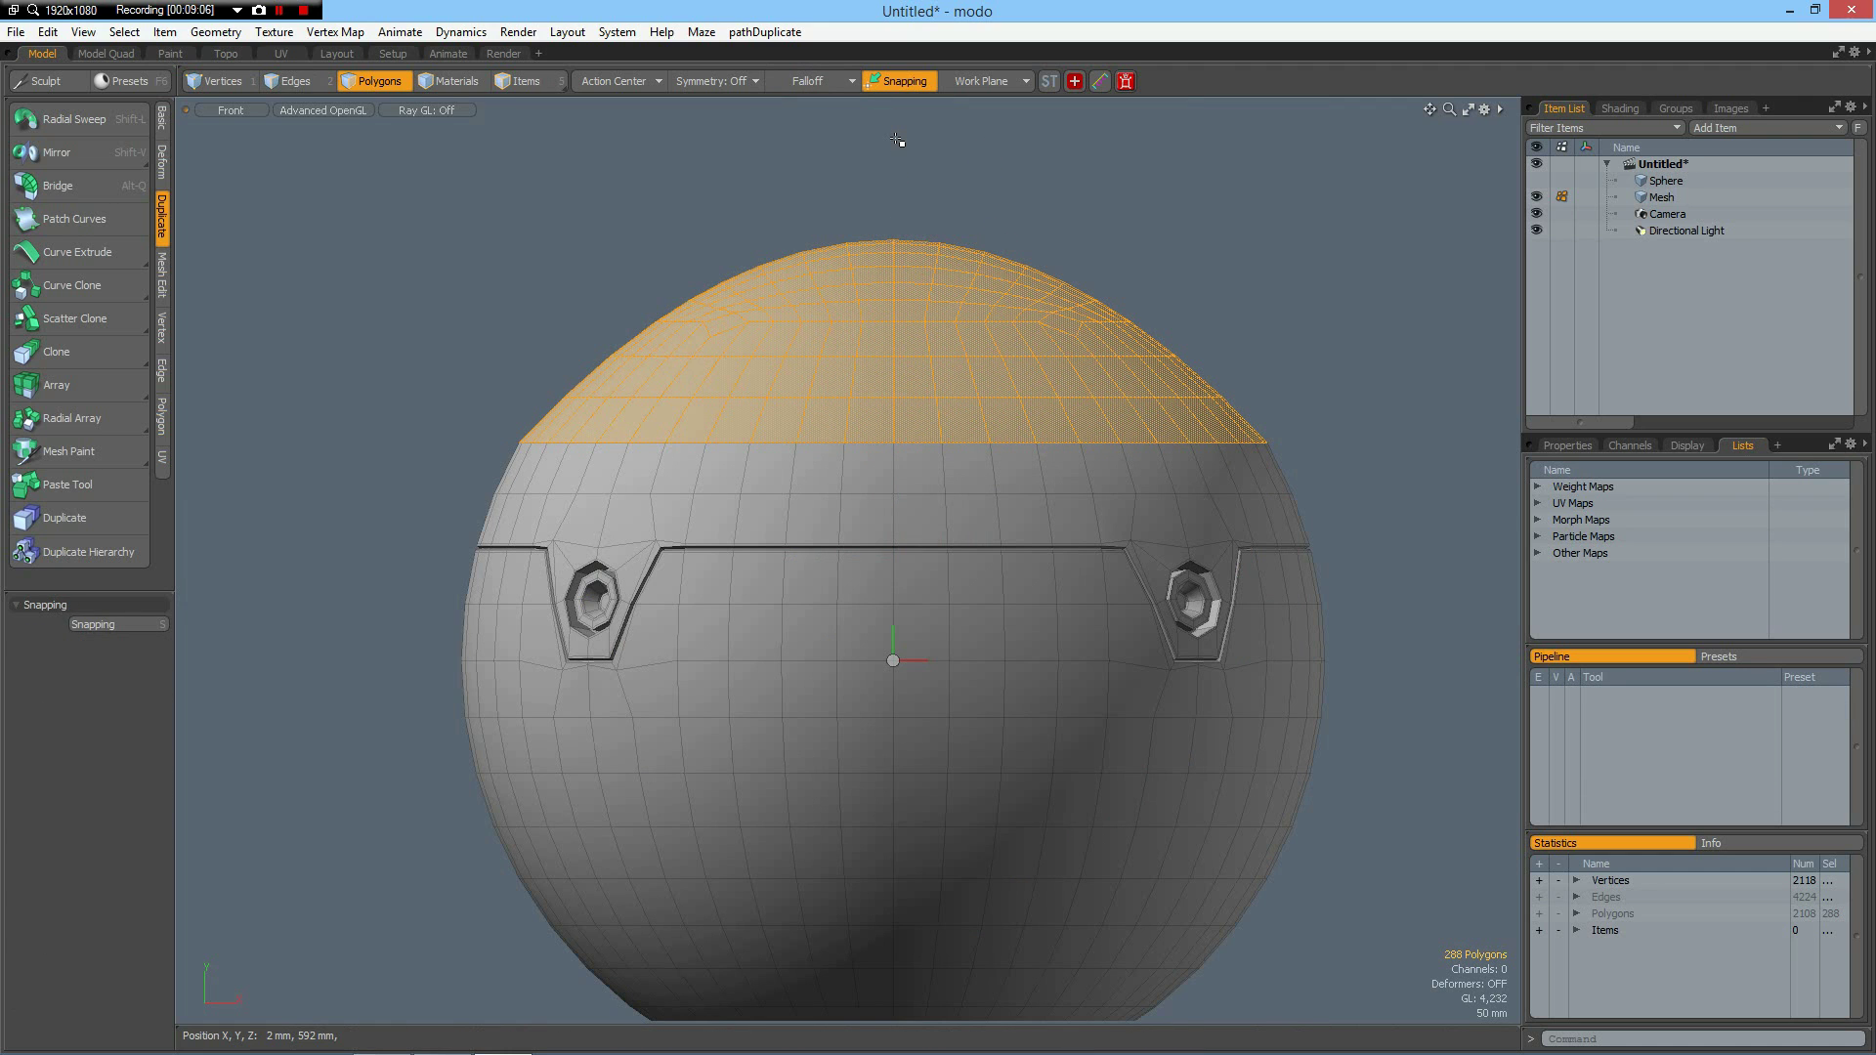
pyautogui.press('[')
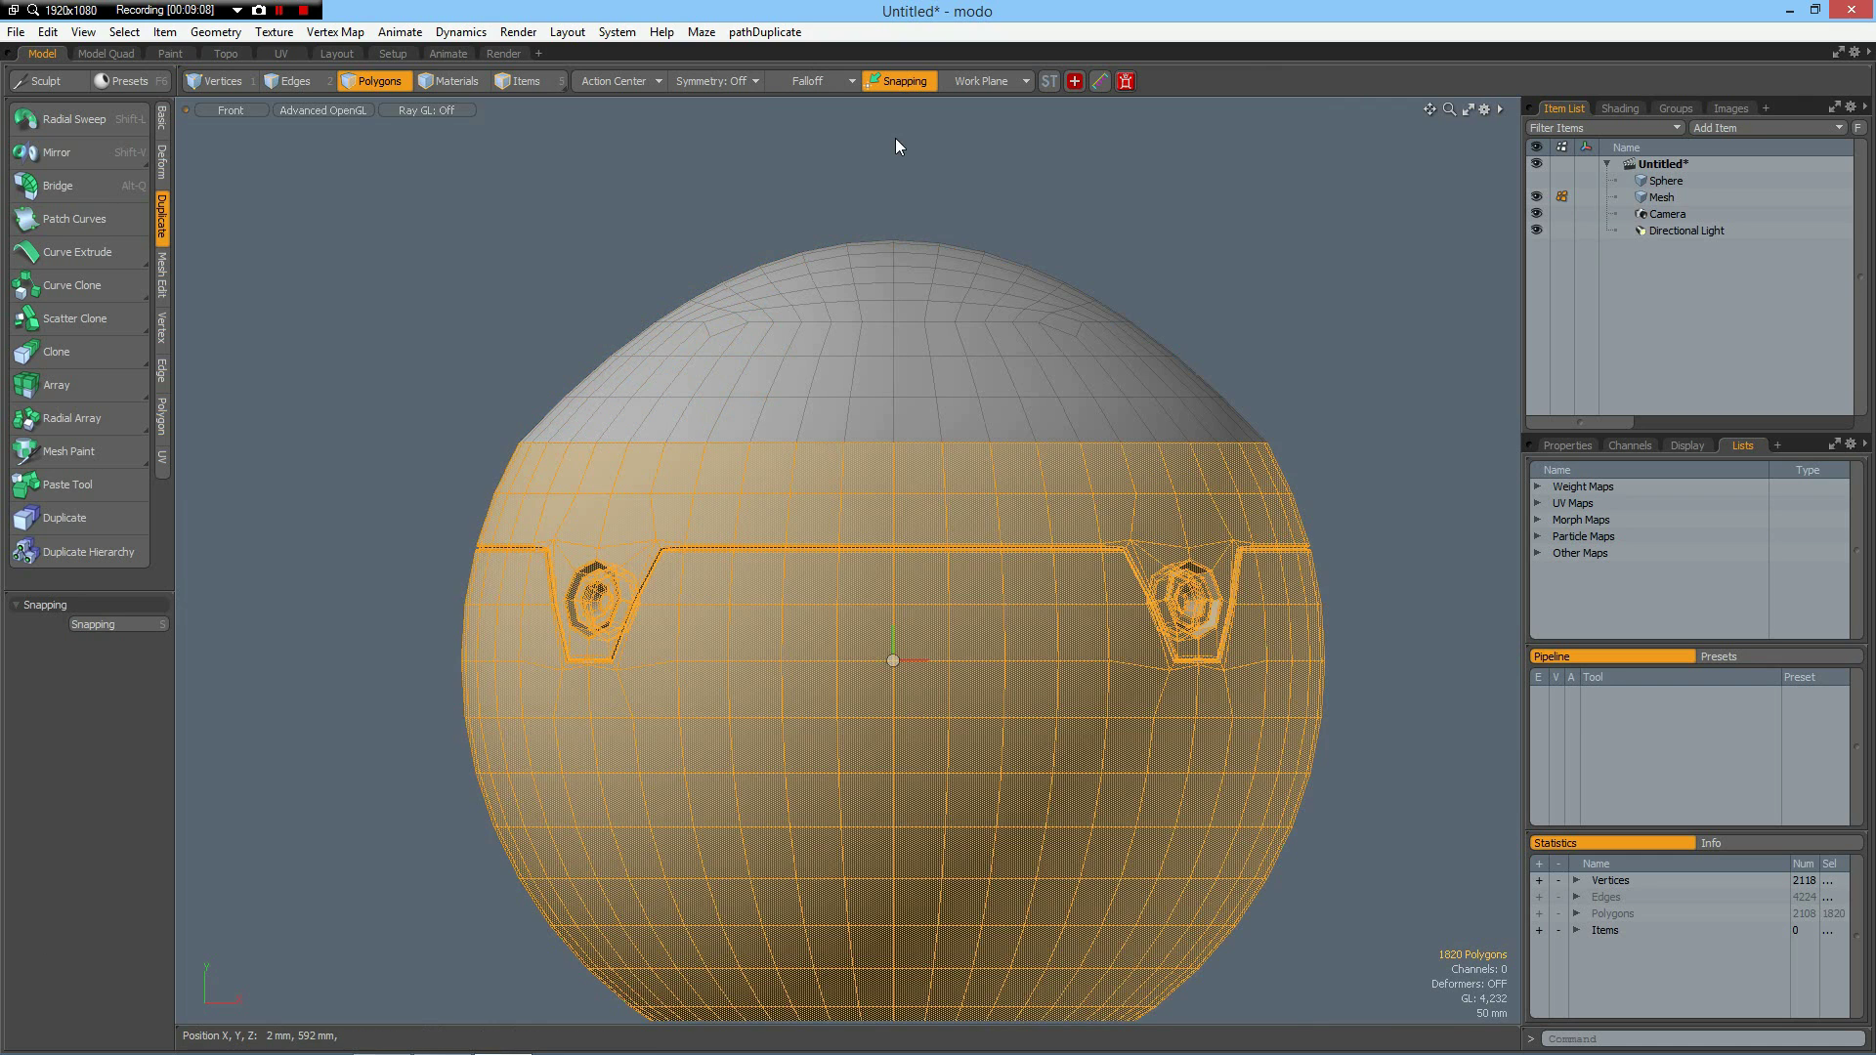
pyautogui.press('Delete')
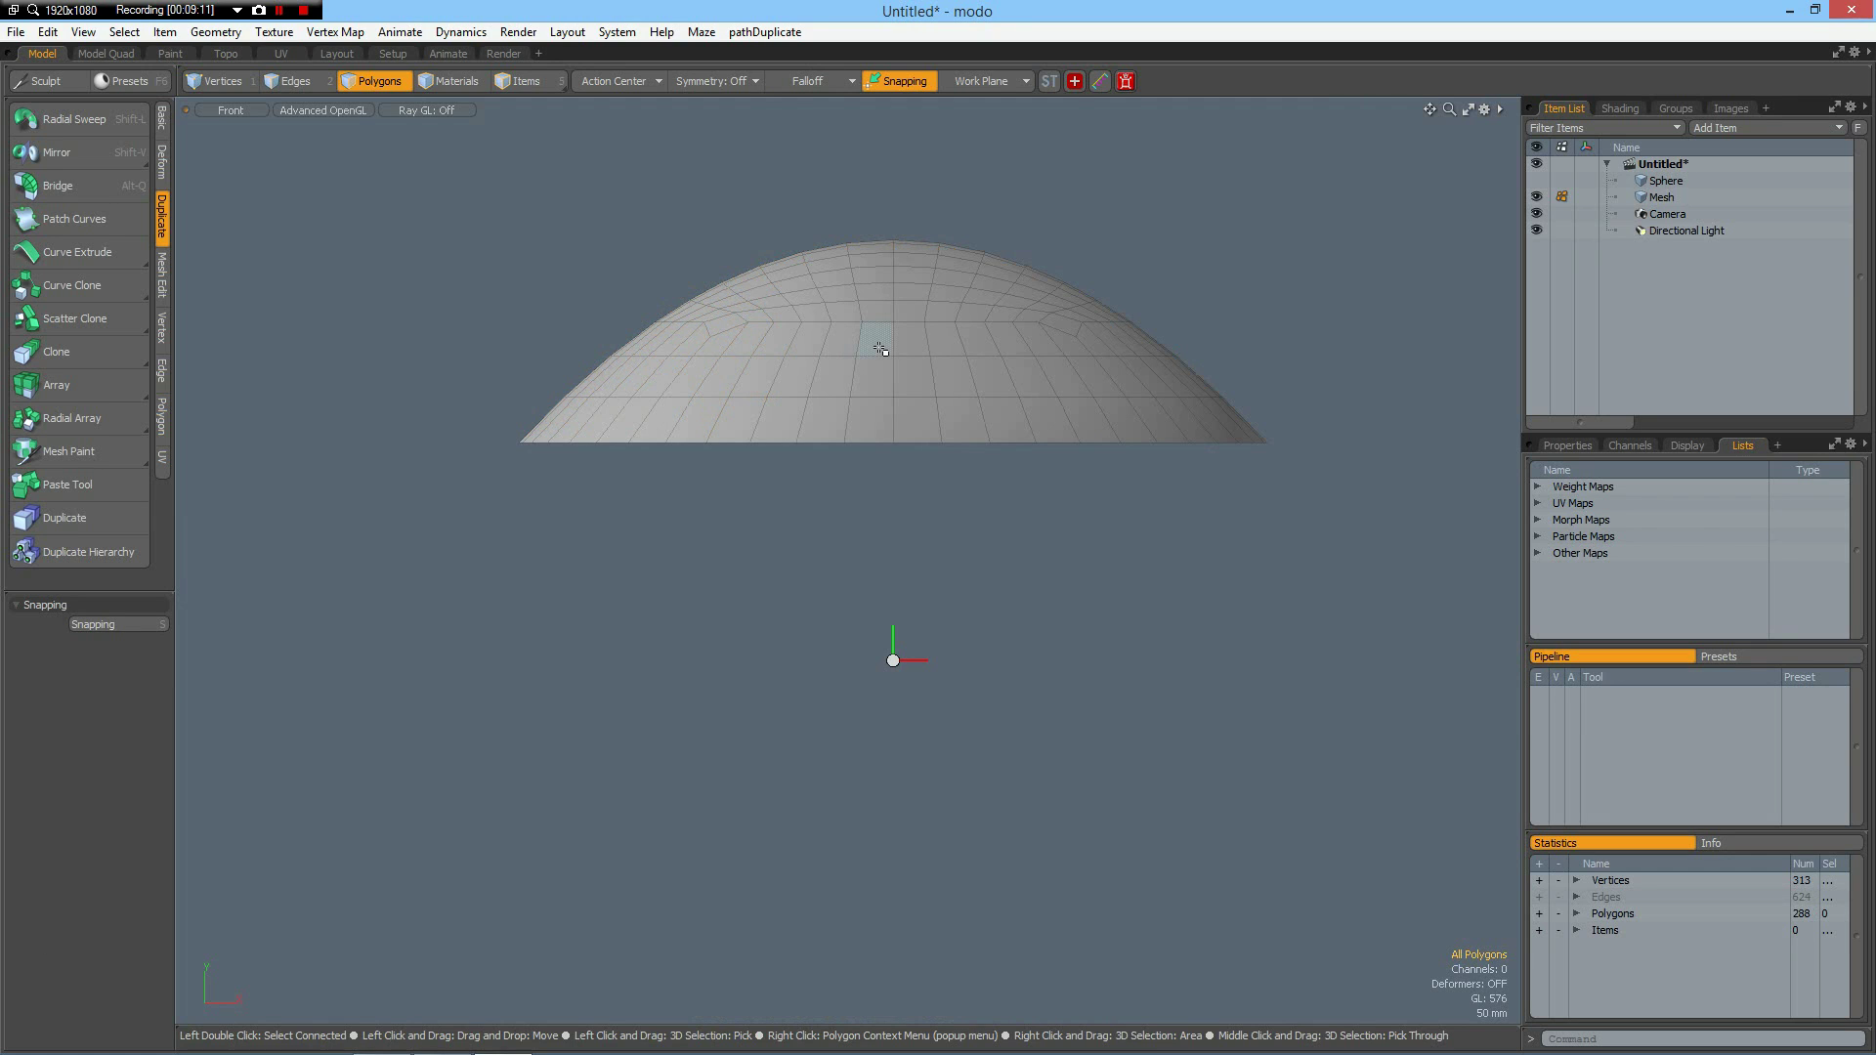
# Step: Scale the dome uniformly to 95% about the origin, using the Origin action center
pyautogui.press('y')
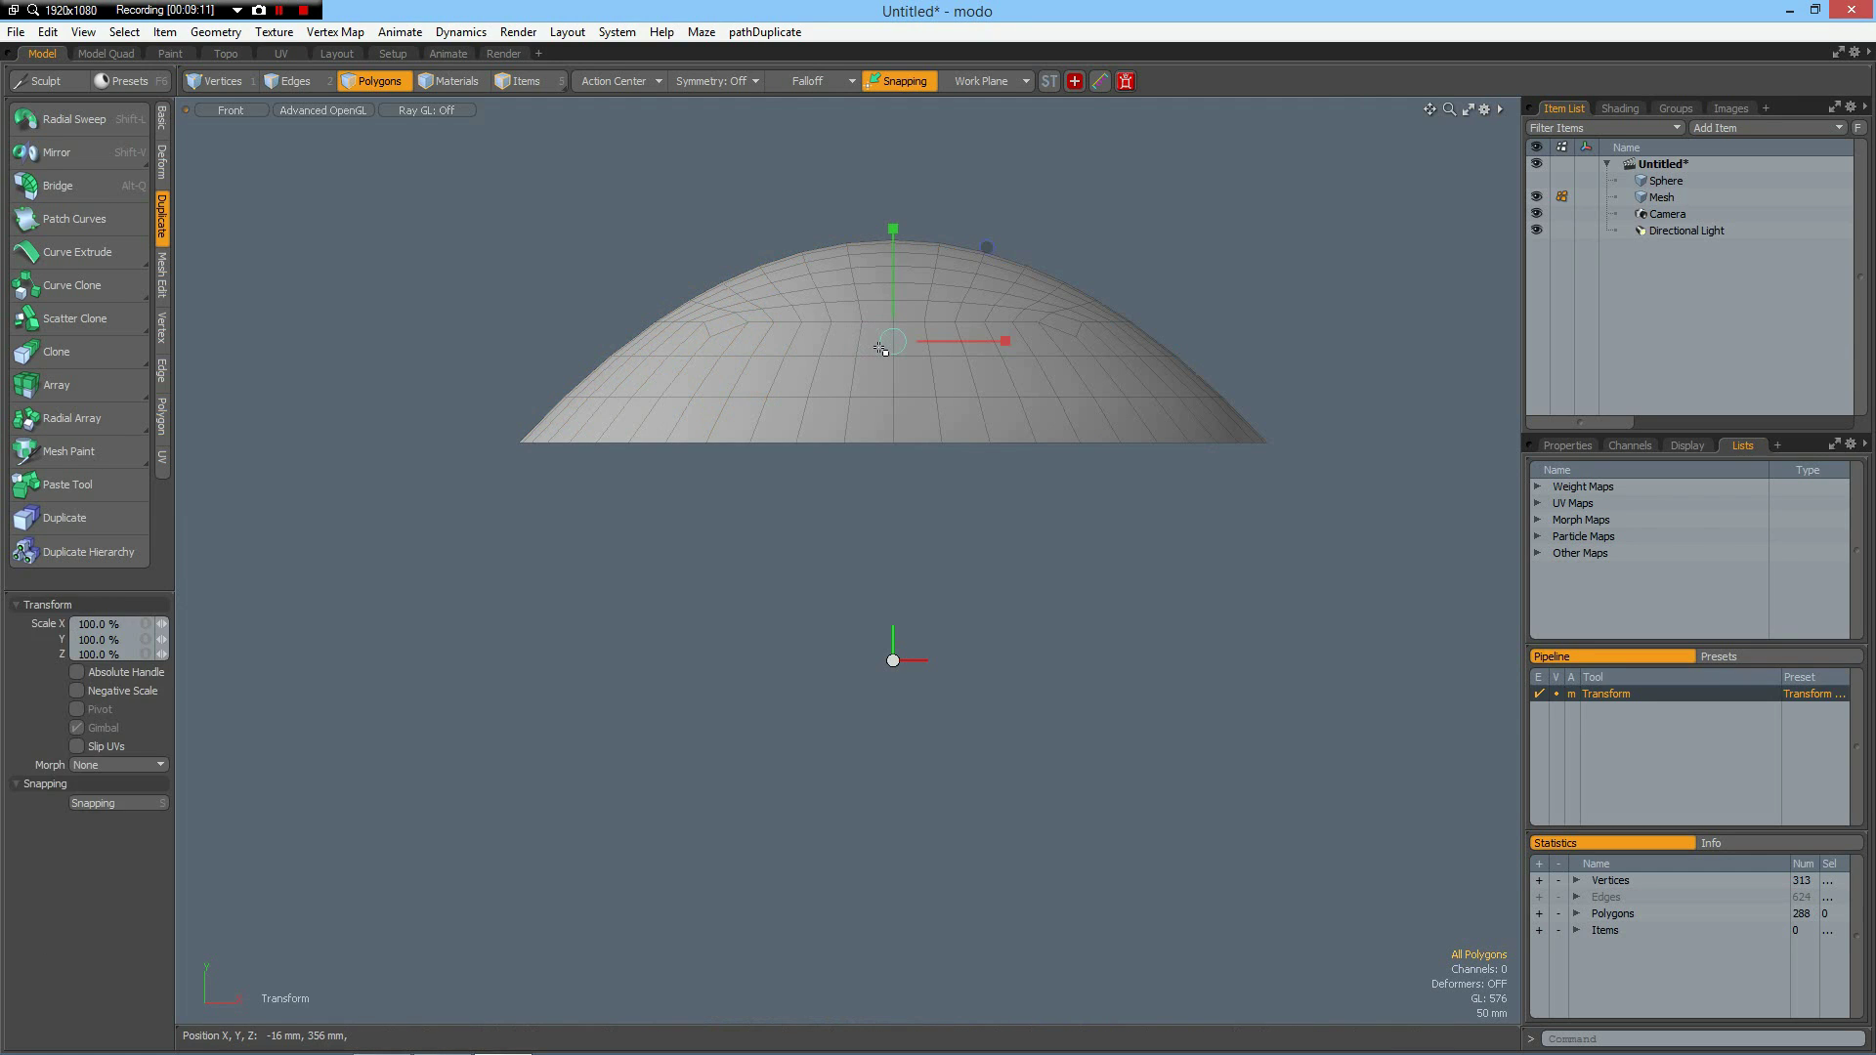
pyautogui.click(615, 81)
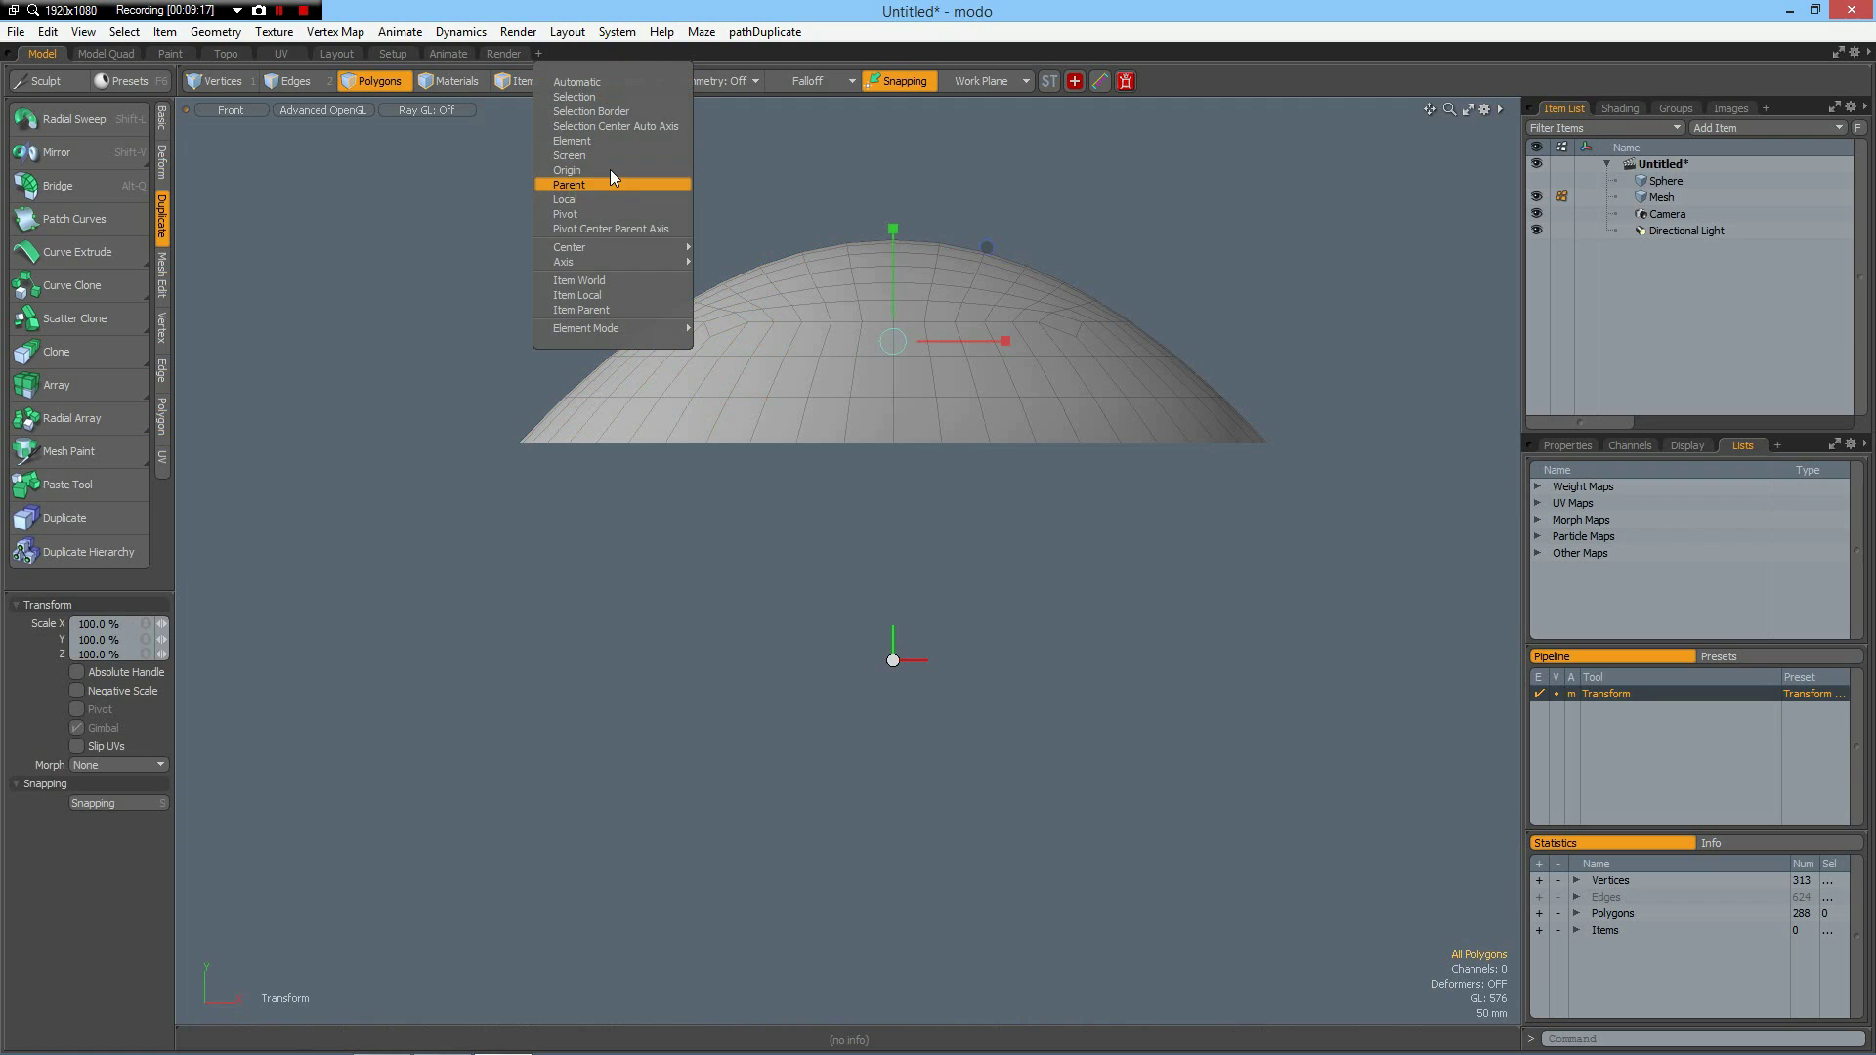
pyautogui.click(604, 170)
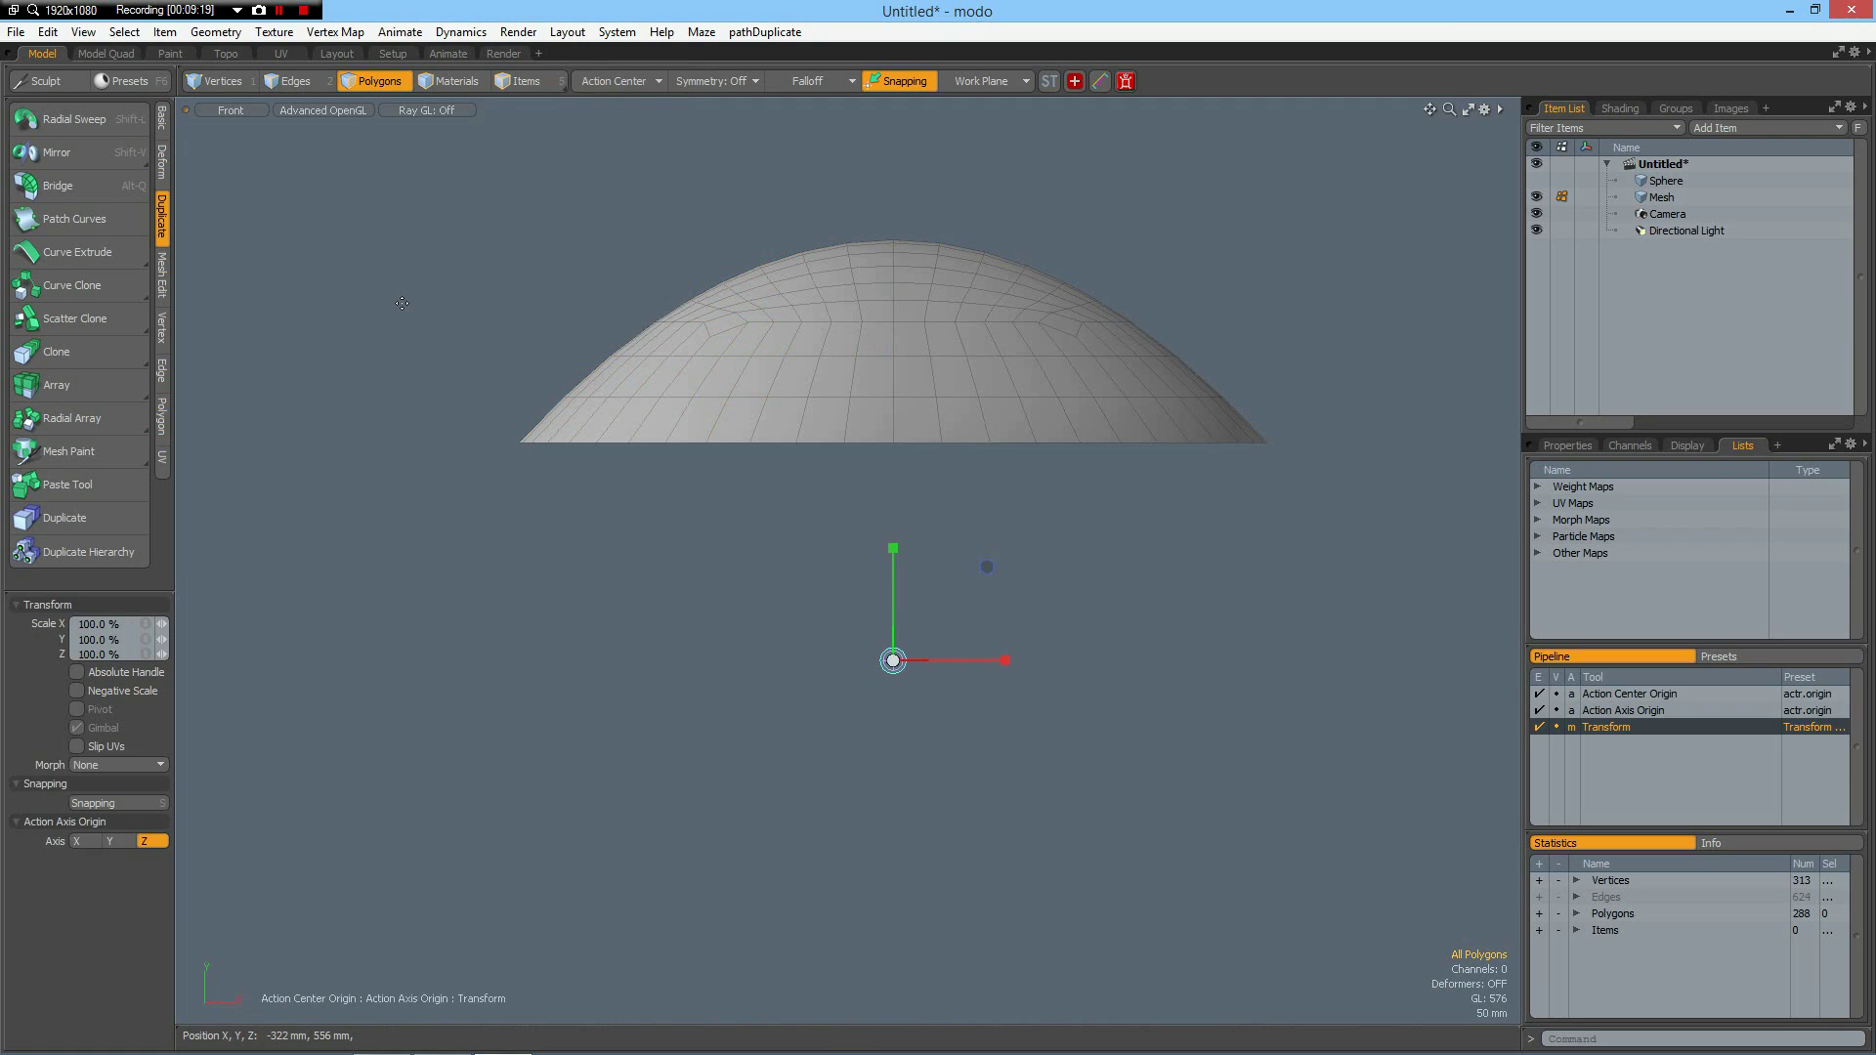
pyautogui.click(147, 625)
pyautogui.write('9')
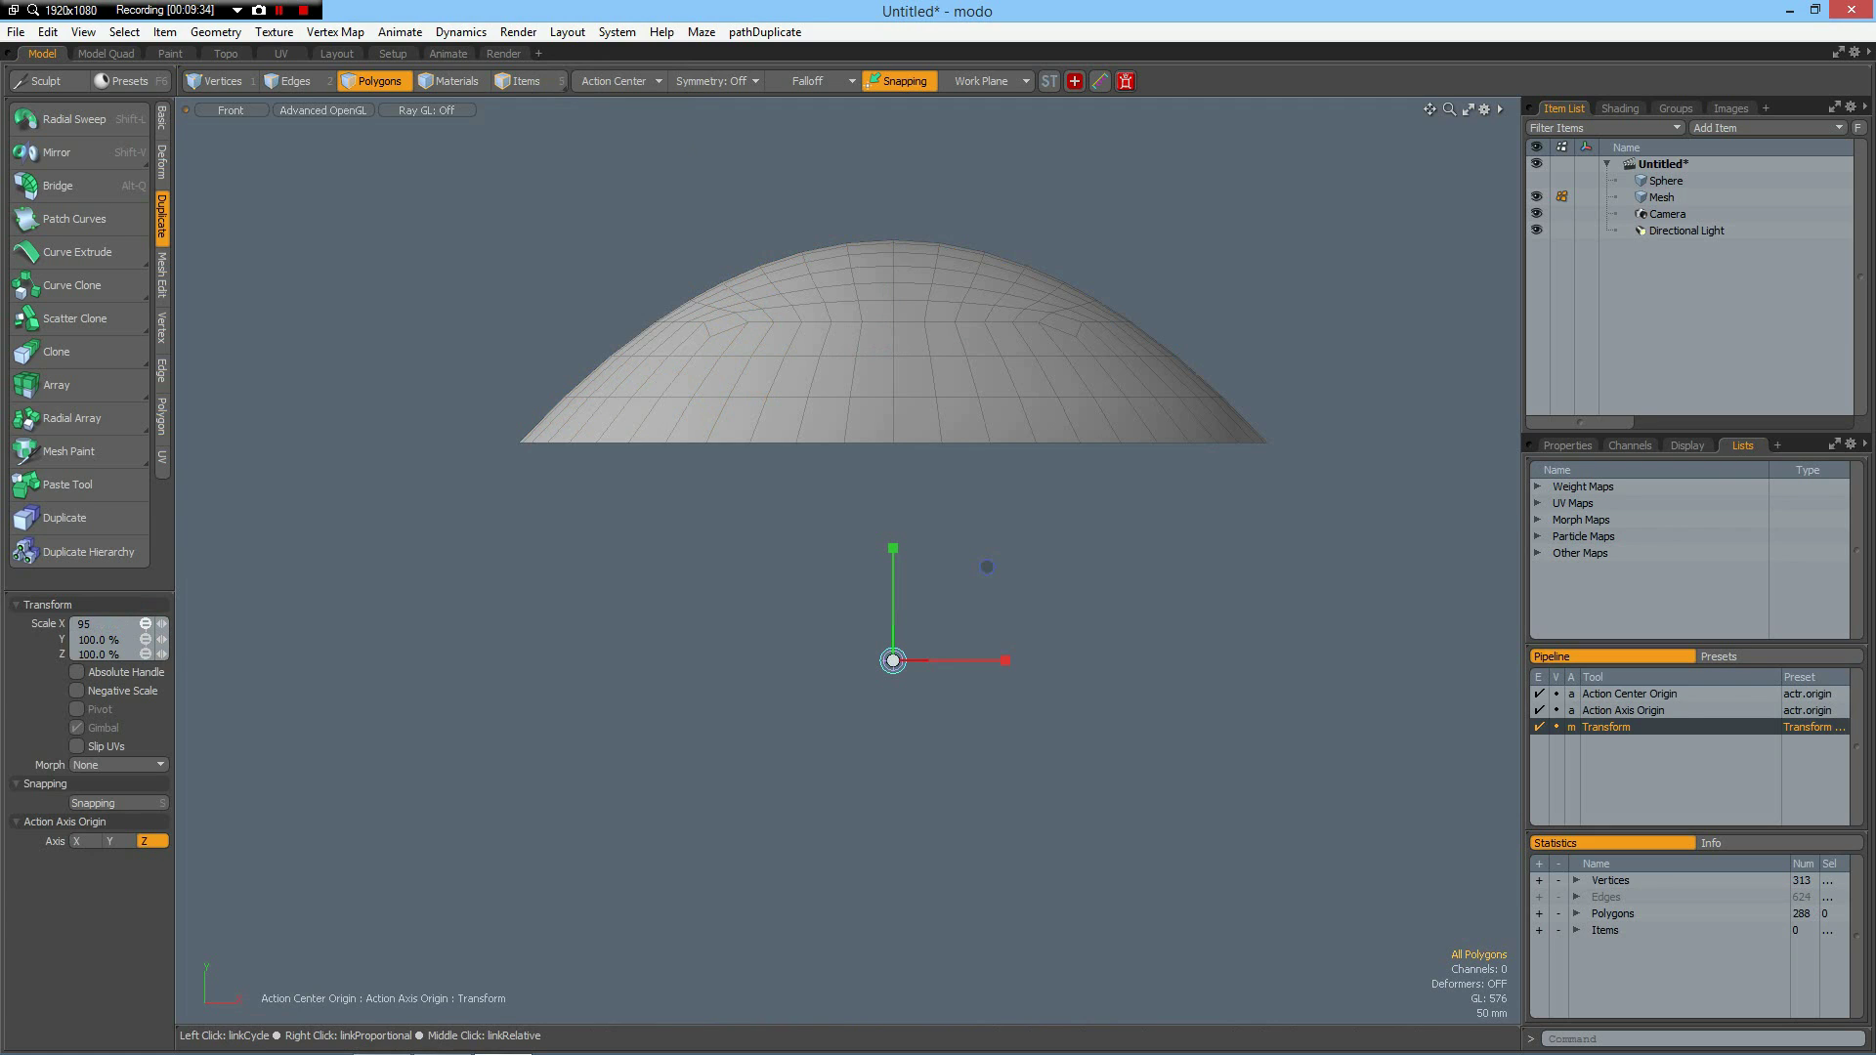
pyautogui.write('5')
pyautogui.press('Return')
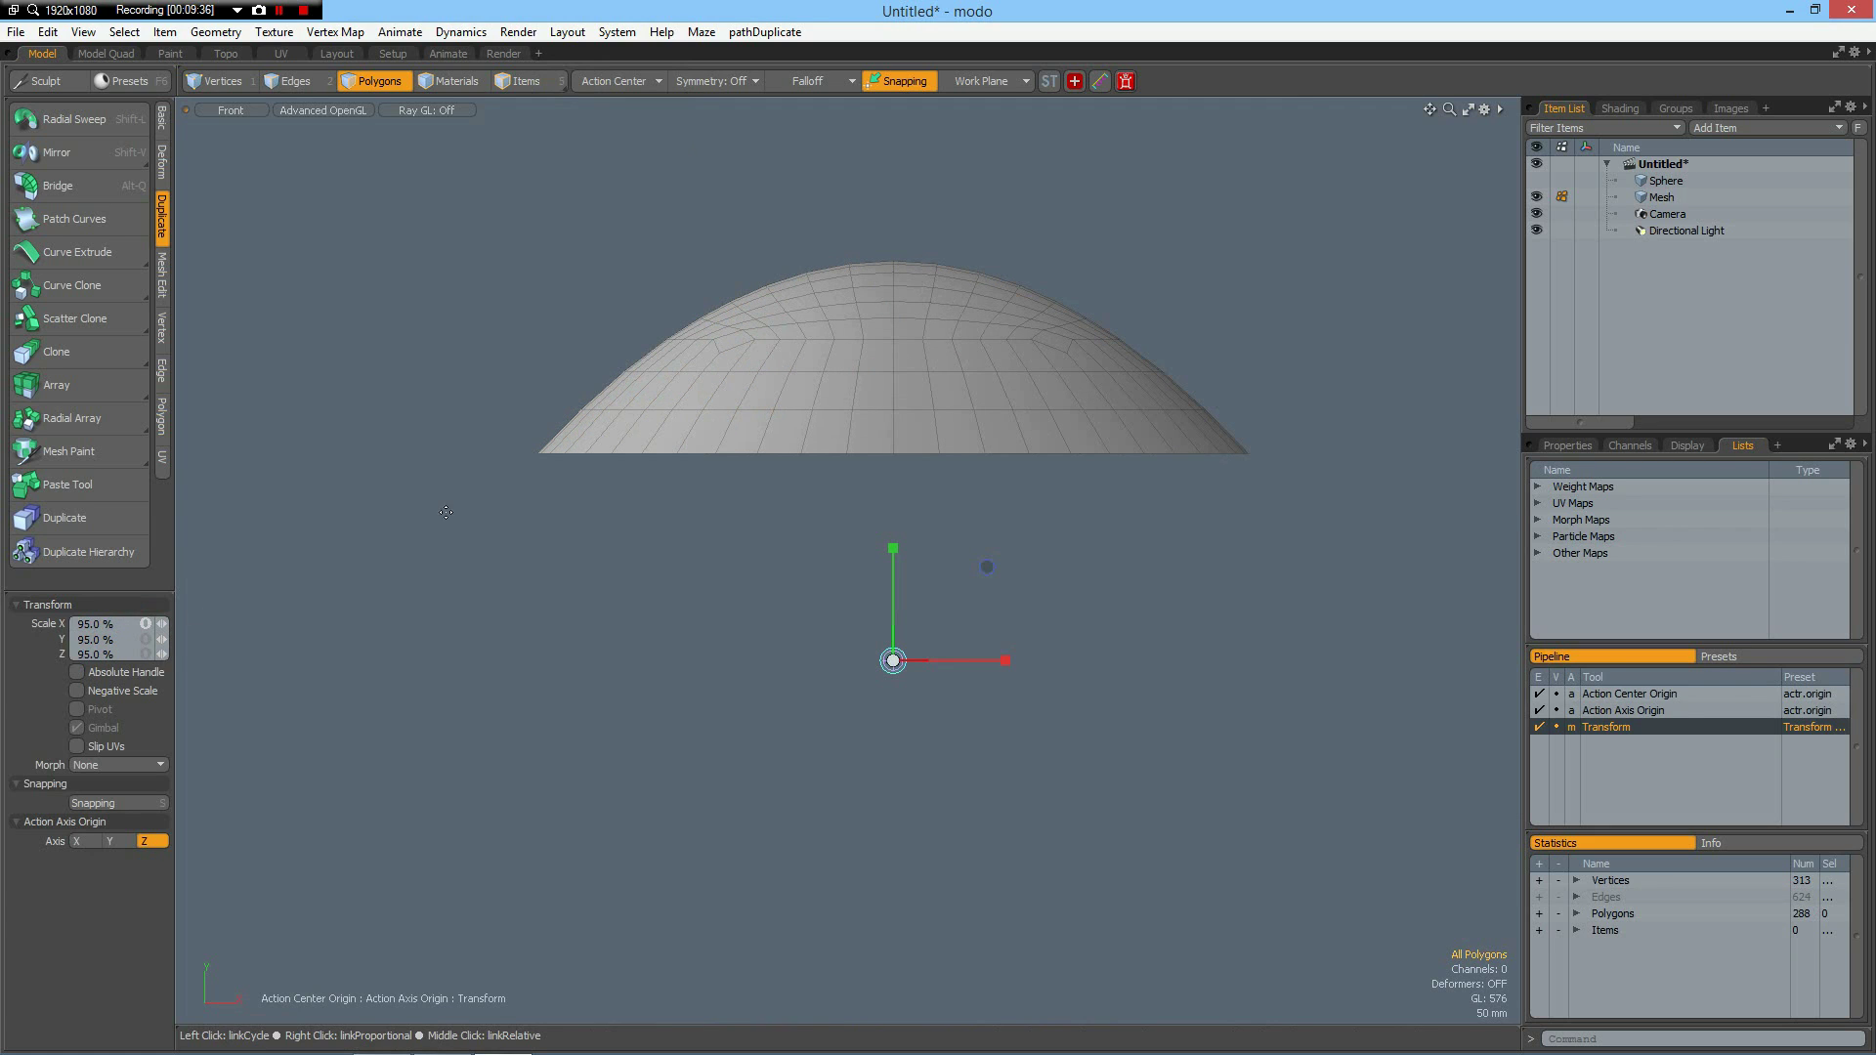
# Step: Project the dome onto the background Sphere by scaling it to 111% with the Background constraint, showing the Sphere only during the operation
pyautogui.click(1536, 182)
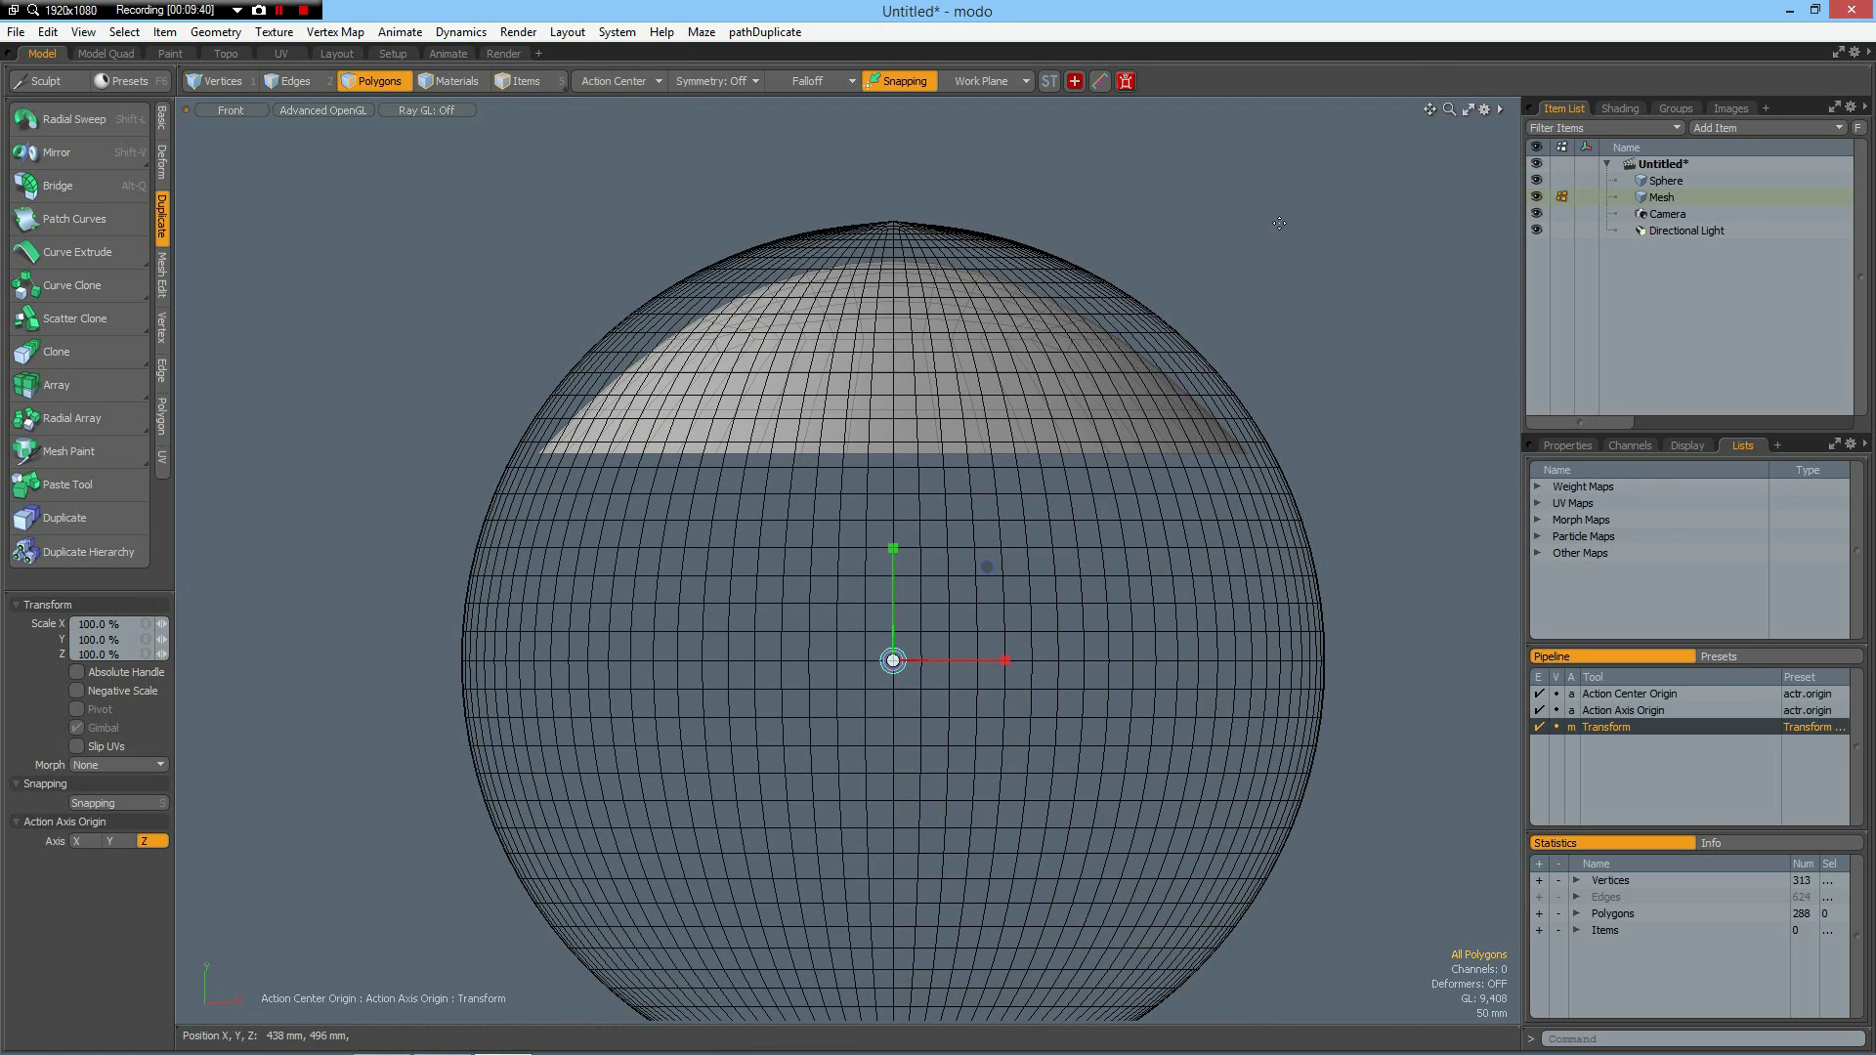
pyautogui.press('x')
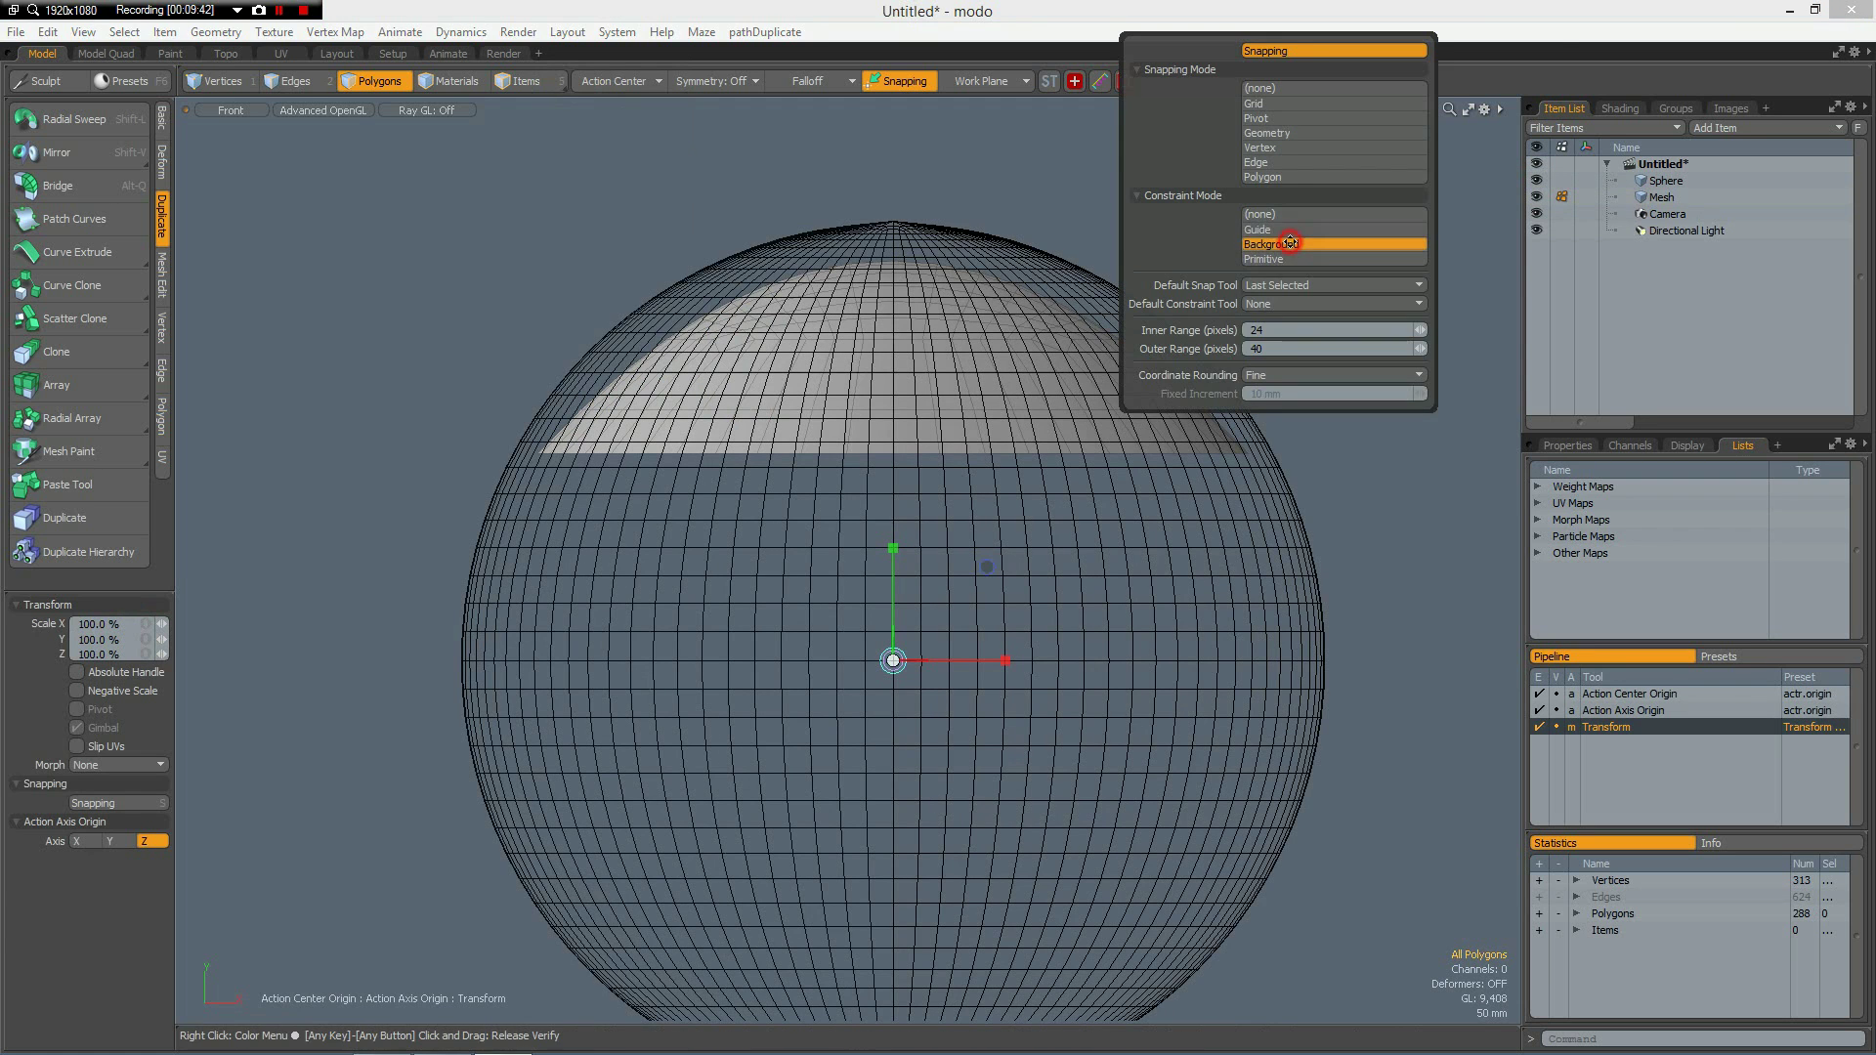
pyautogui.click(1290, 242)
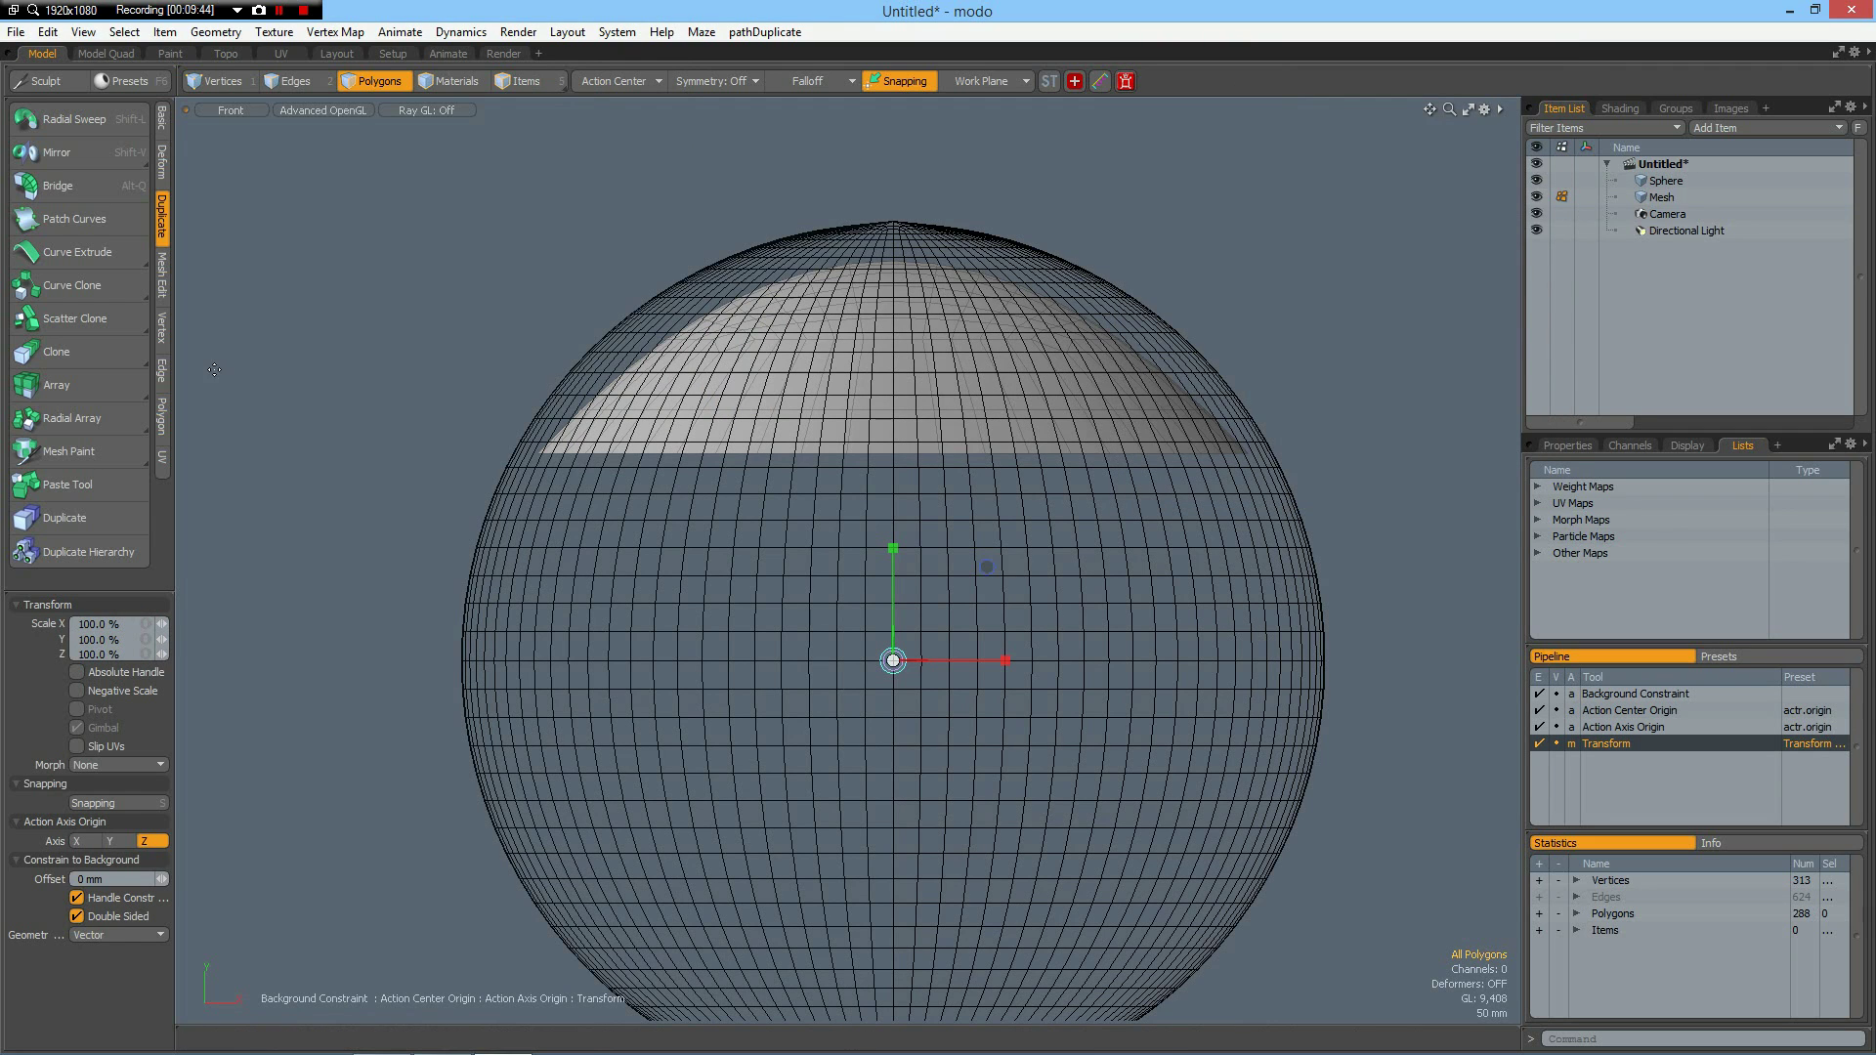
pyautogui.click(144, 624)
pyautogui.write('111')
pyautogui.press('Return')
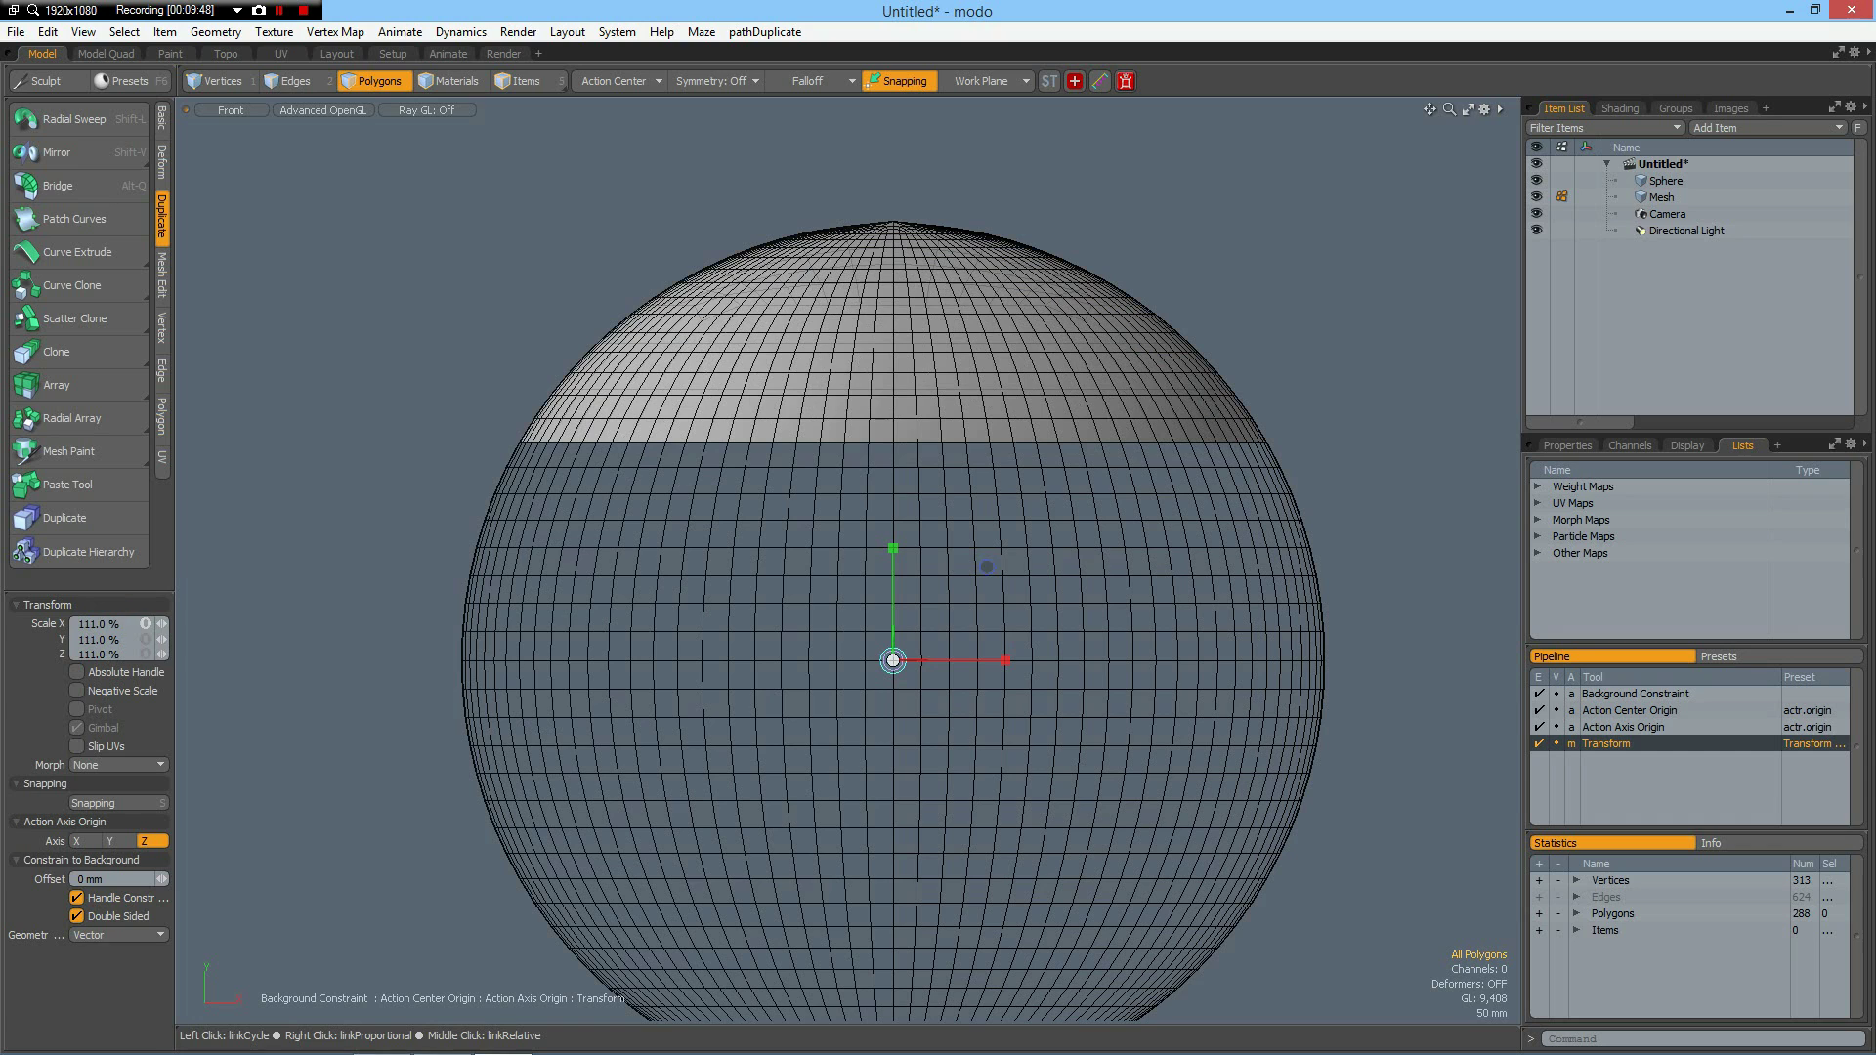
pyautogui.press('space')
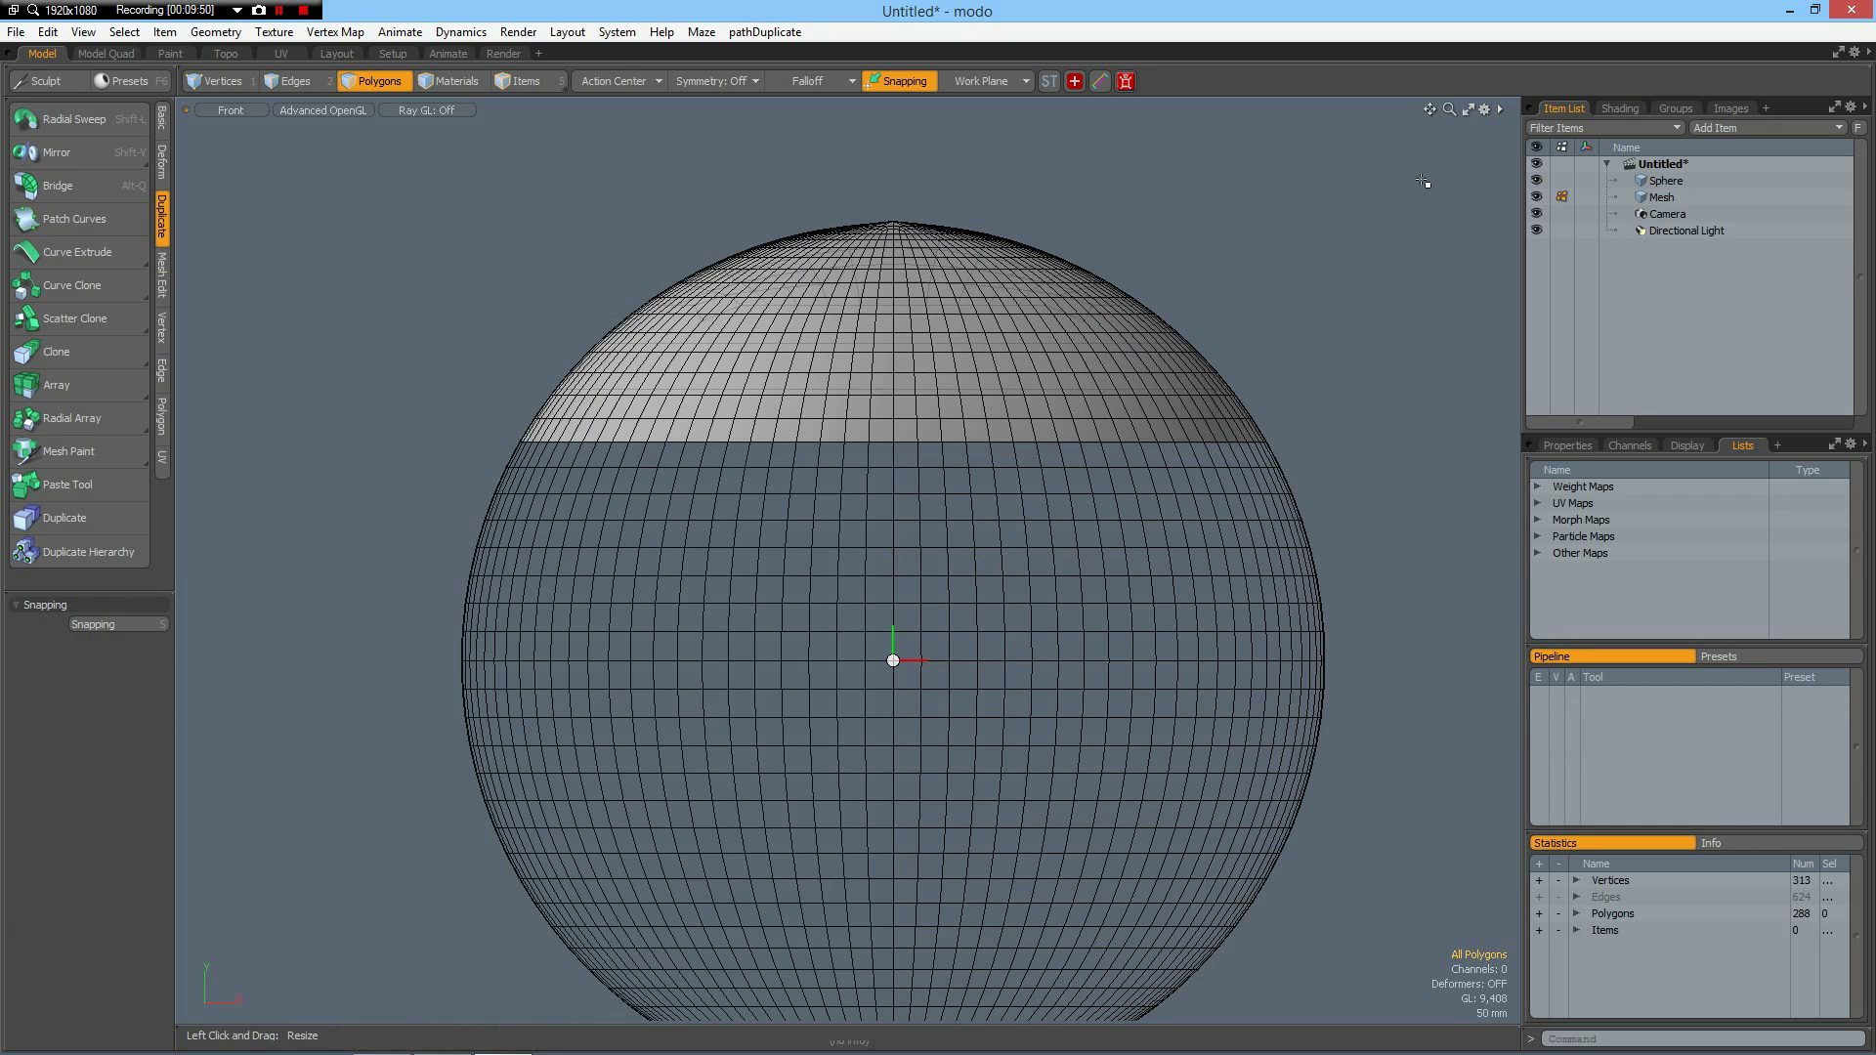
pyautogui.click(1536, 181)
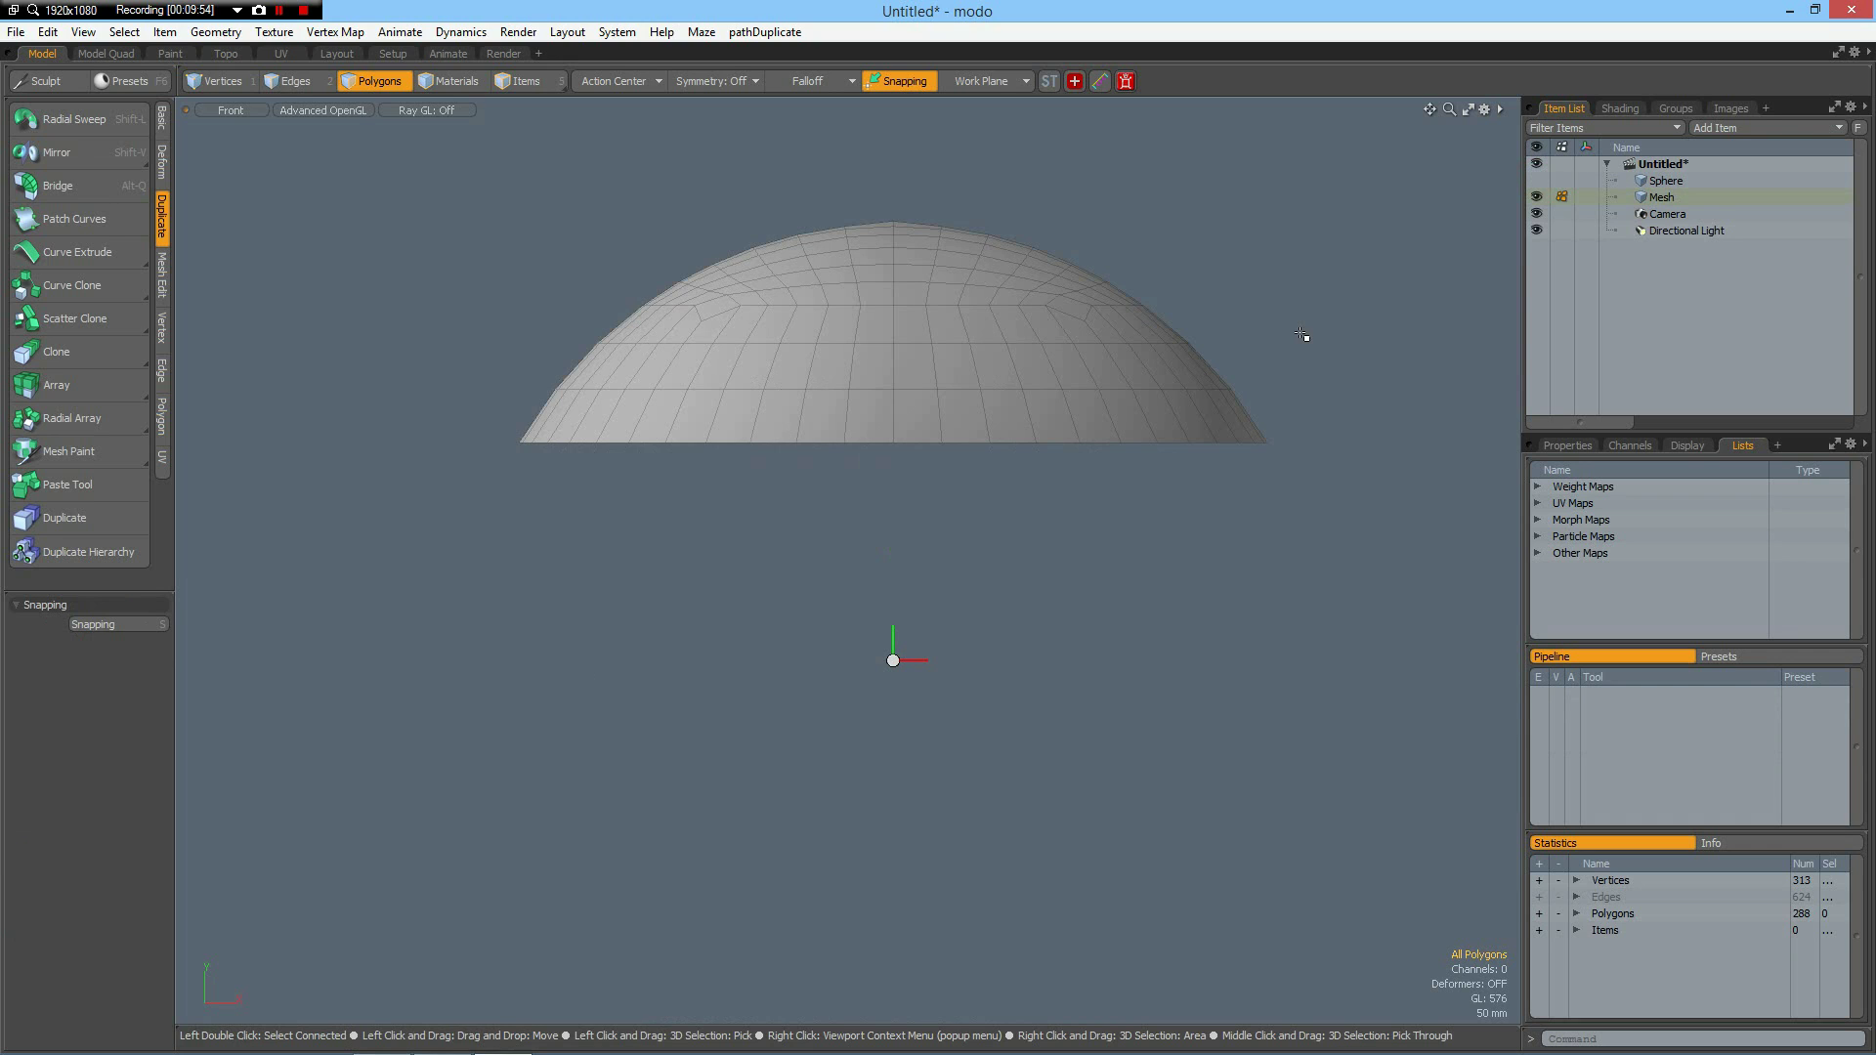
# Step: Thicken the dome inward with an offset of -10 mm
pyautogui.click(162, 414)
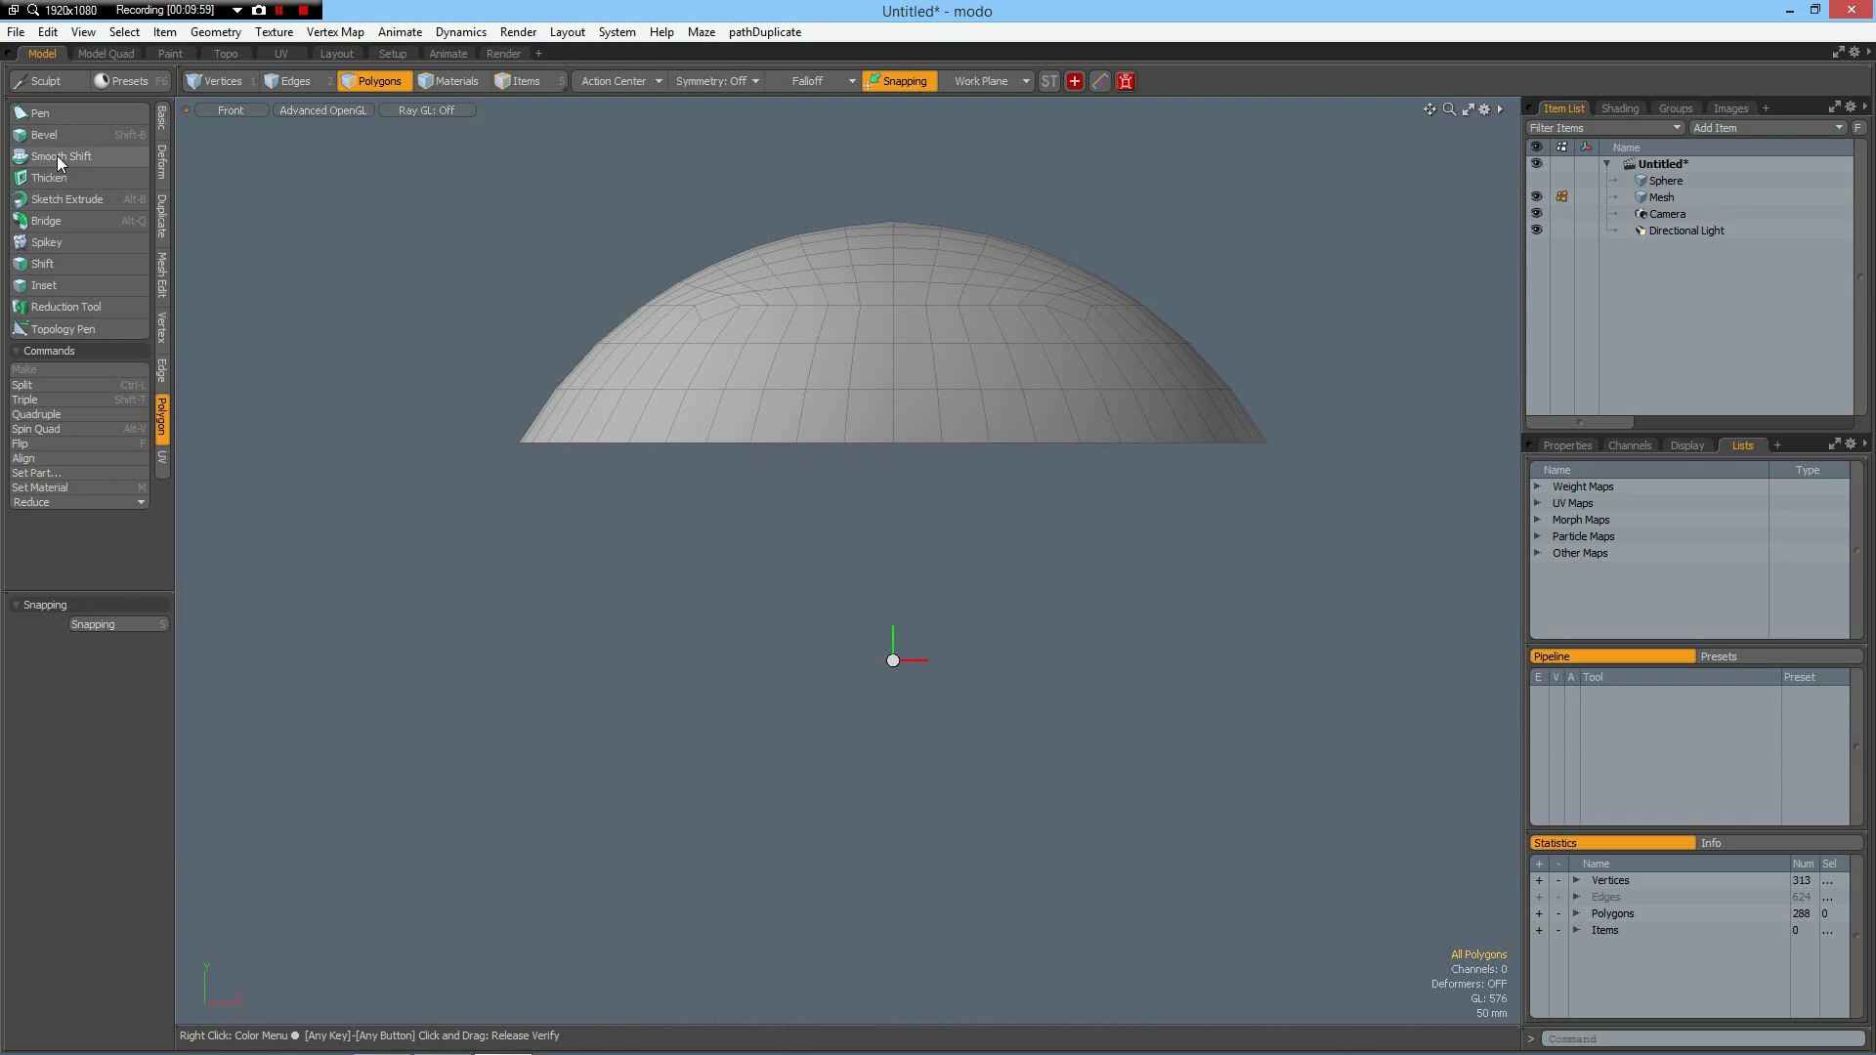
pyautogui.click(55, 178)
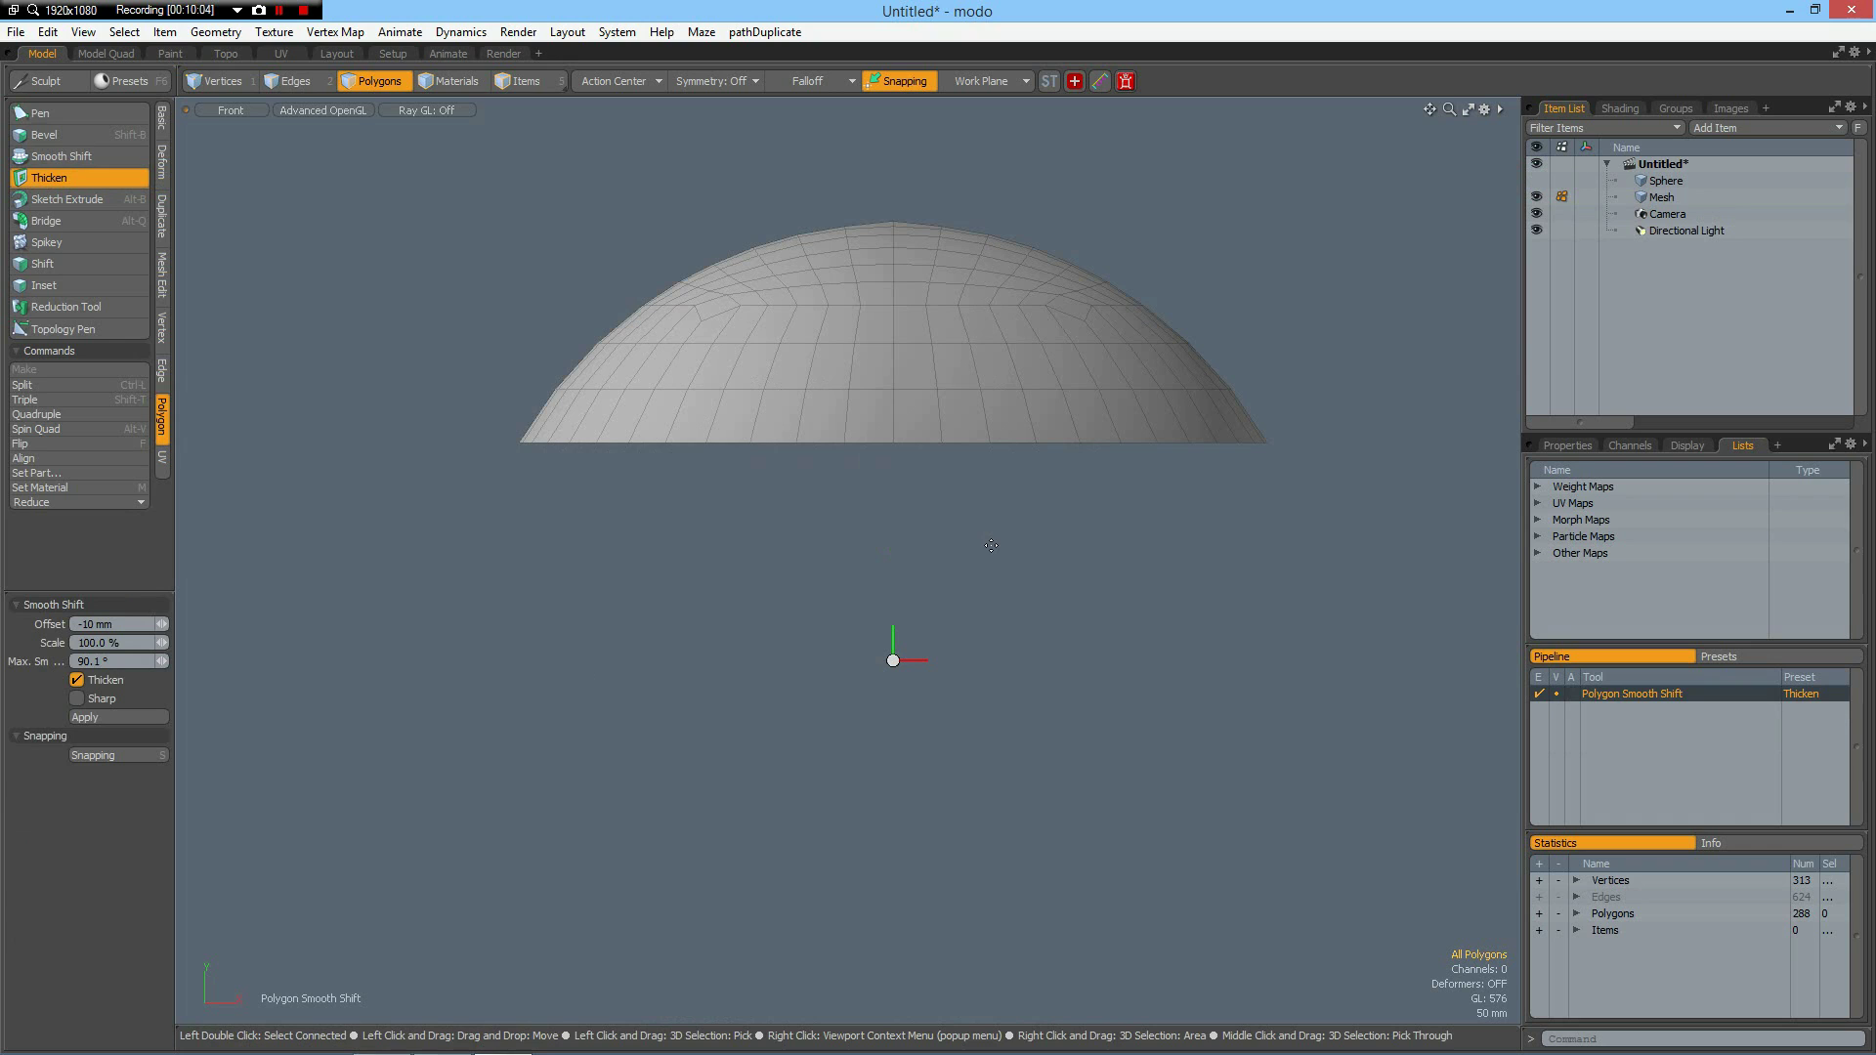
pyautogui.click(989, 545)
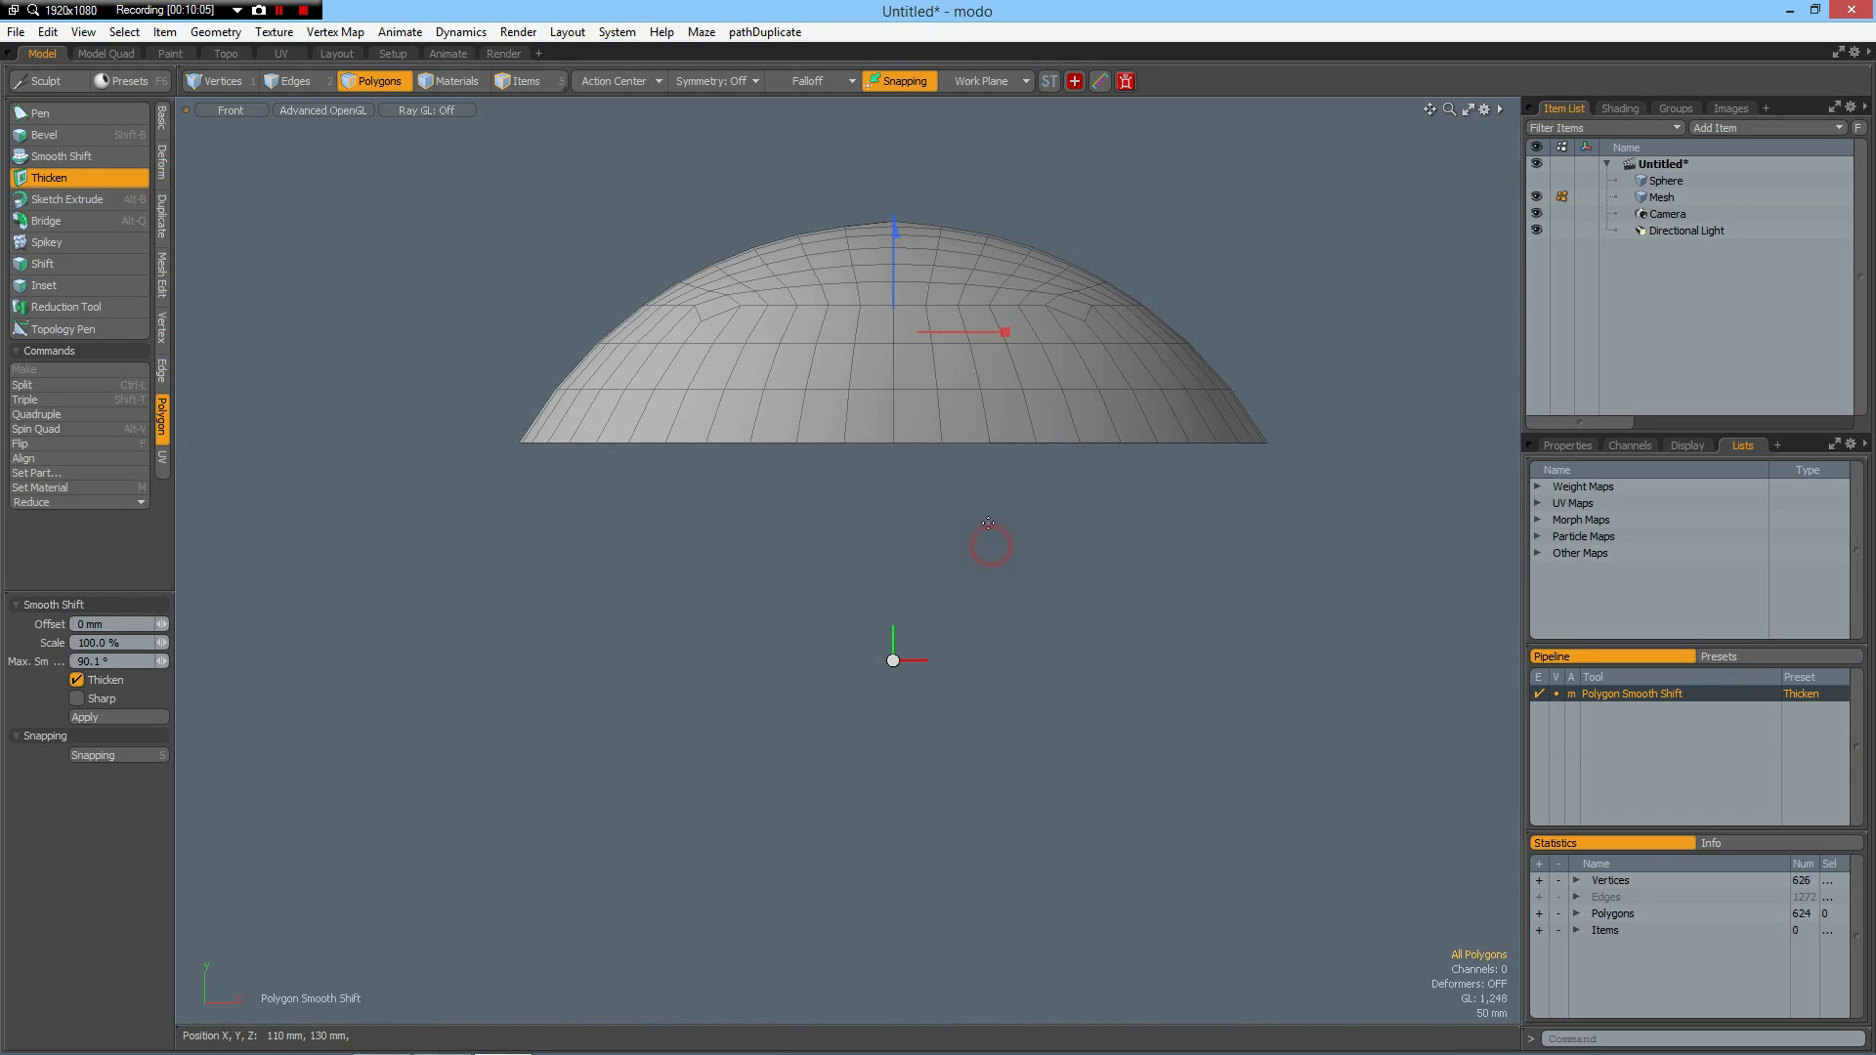
pyautogui.click(897, 236)
pyautogui.moveTo(897, 236); pyautogui.dragTo(898, 241)
pyautogui.click(129, 625)
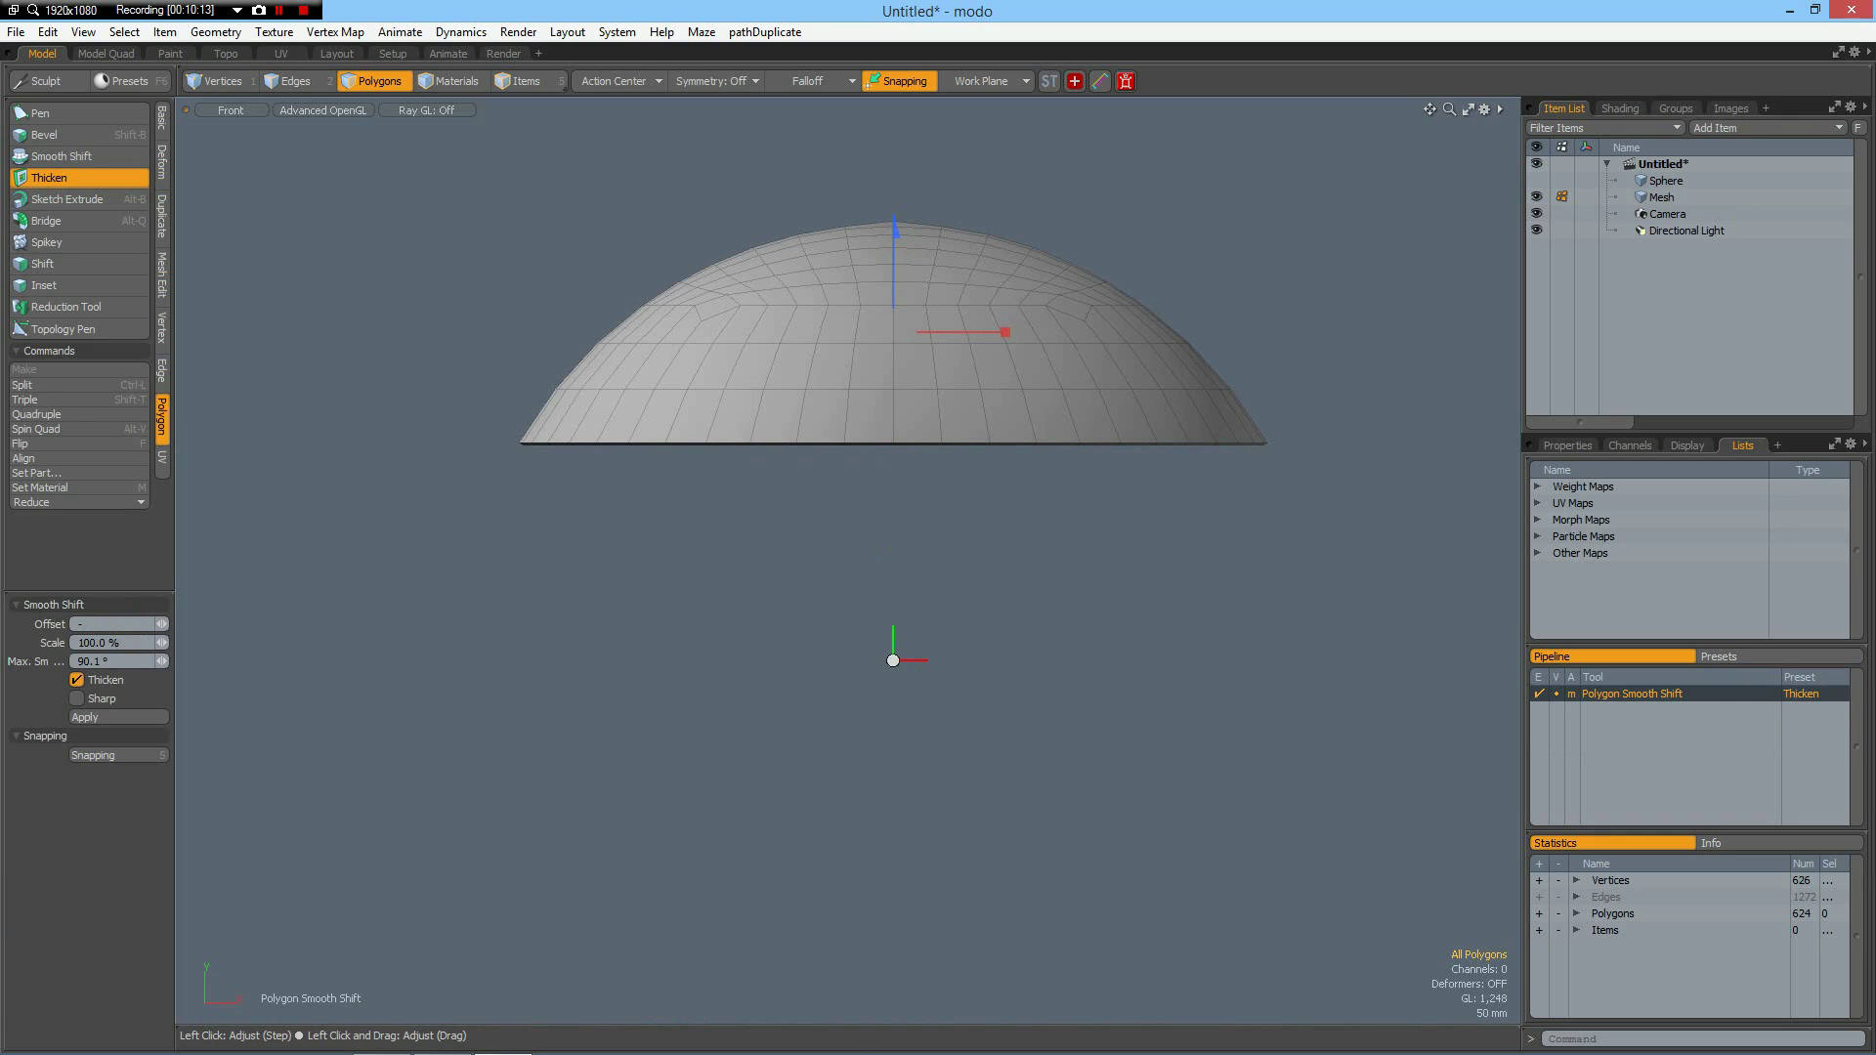
pyautogui.press('Return')
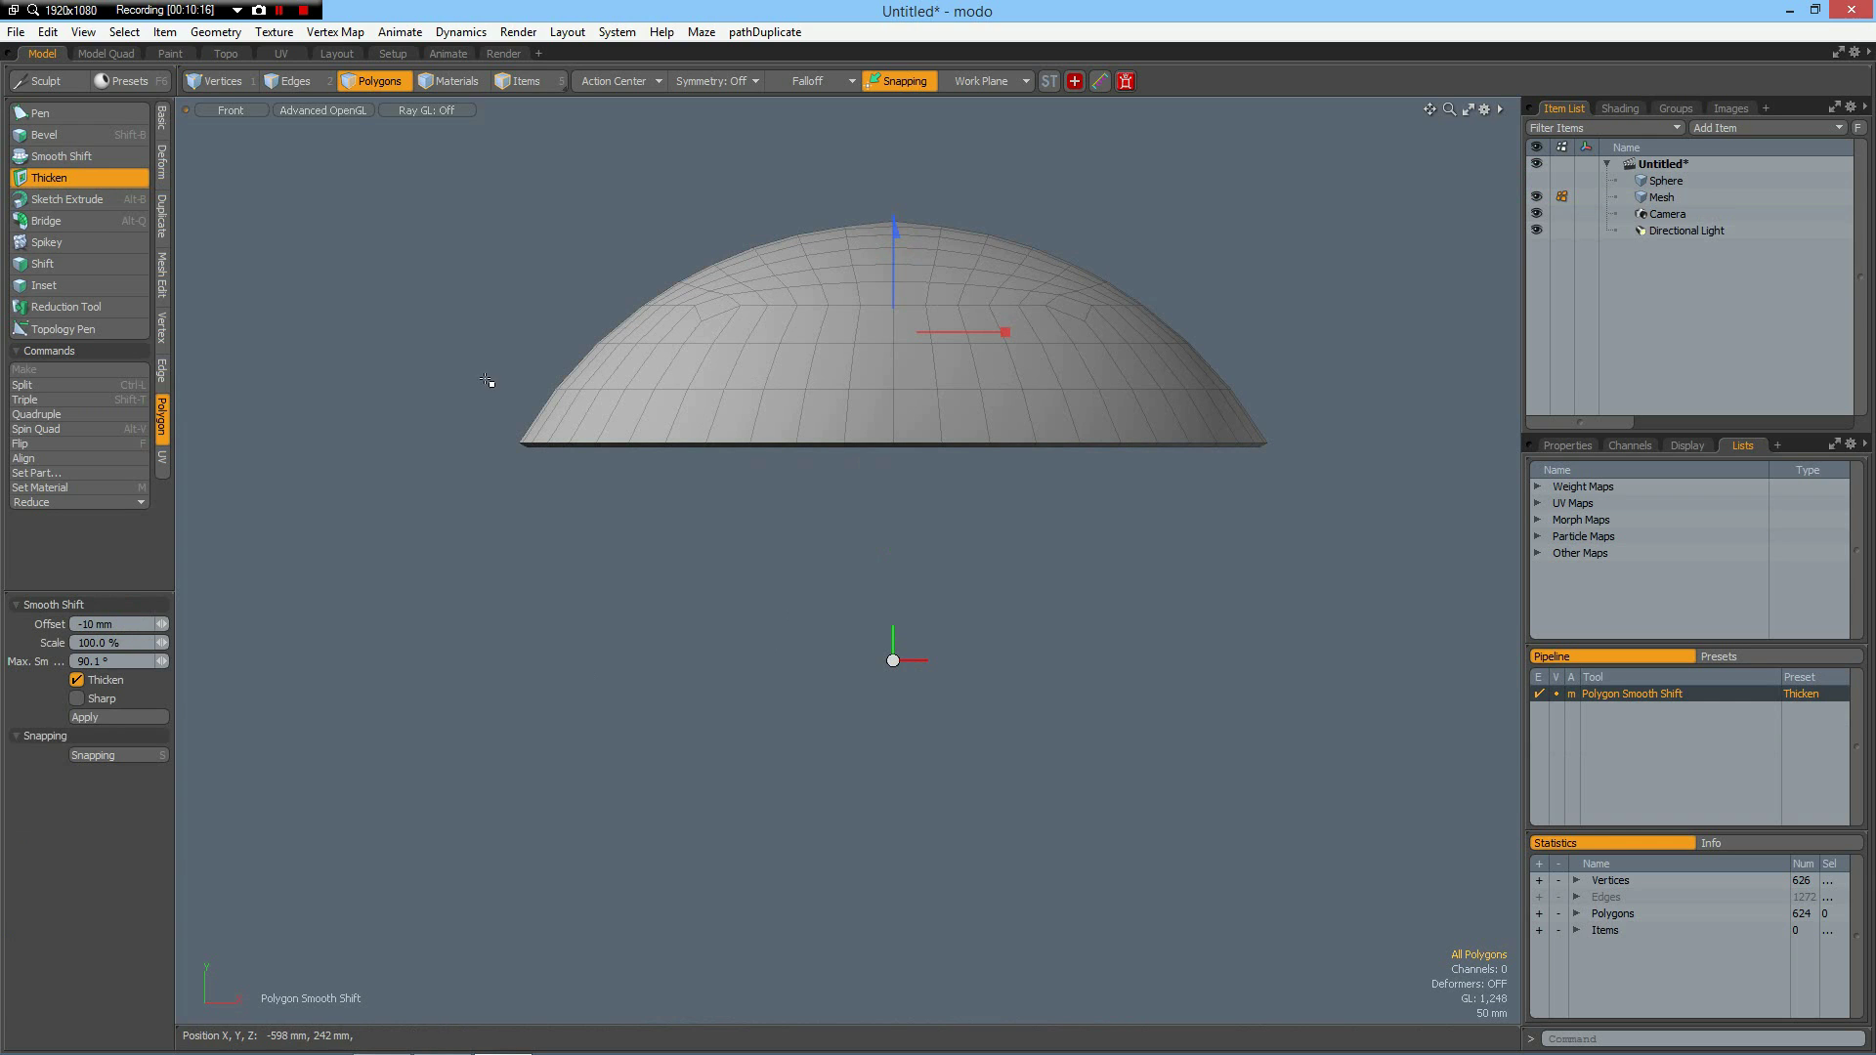
pyautogui.press('space')
# Step: Delete the loop of 48 rim polygons connecting the dome's outer and inner shells, and switch to edge selection
pyautogui.scroll(3, 817, 407)
pyautogui.hotkey('ctrl', 'space')
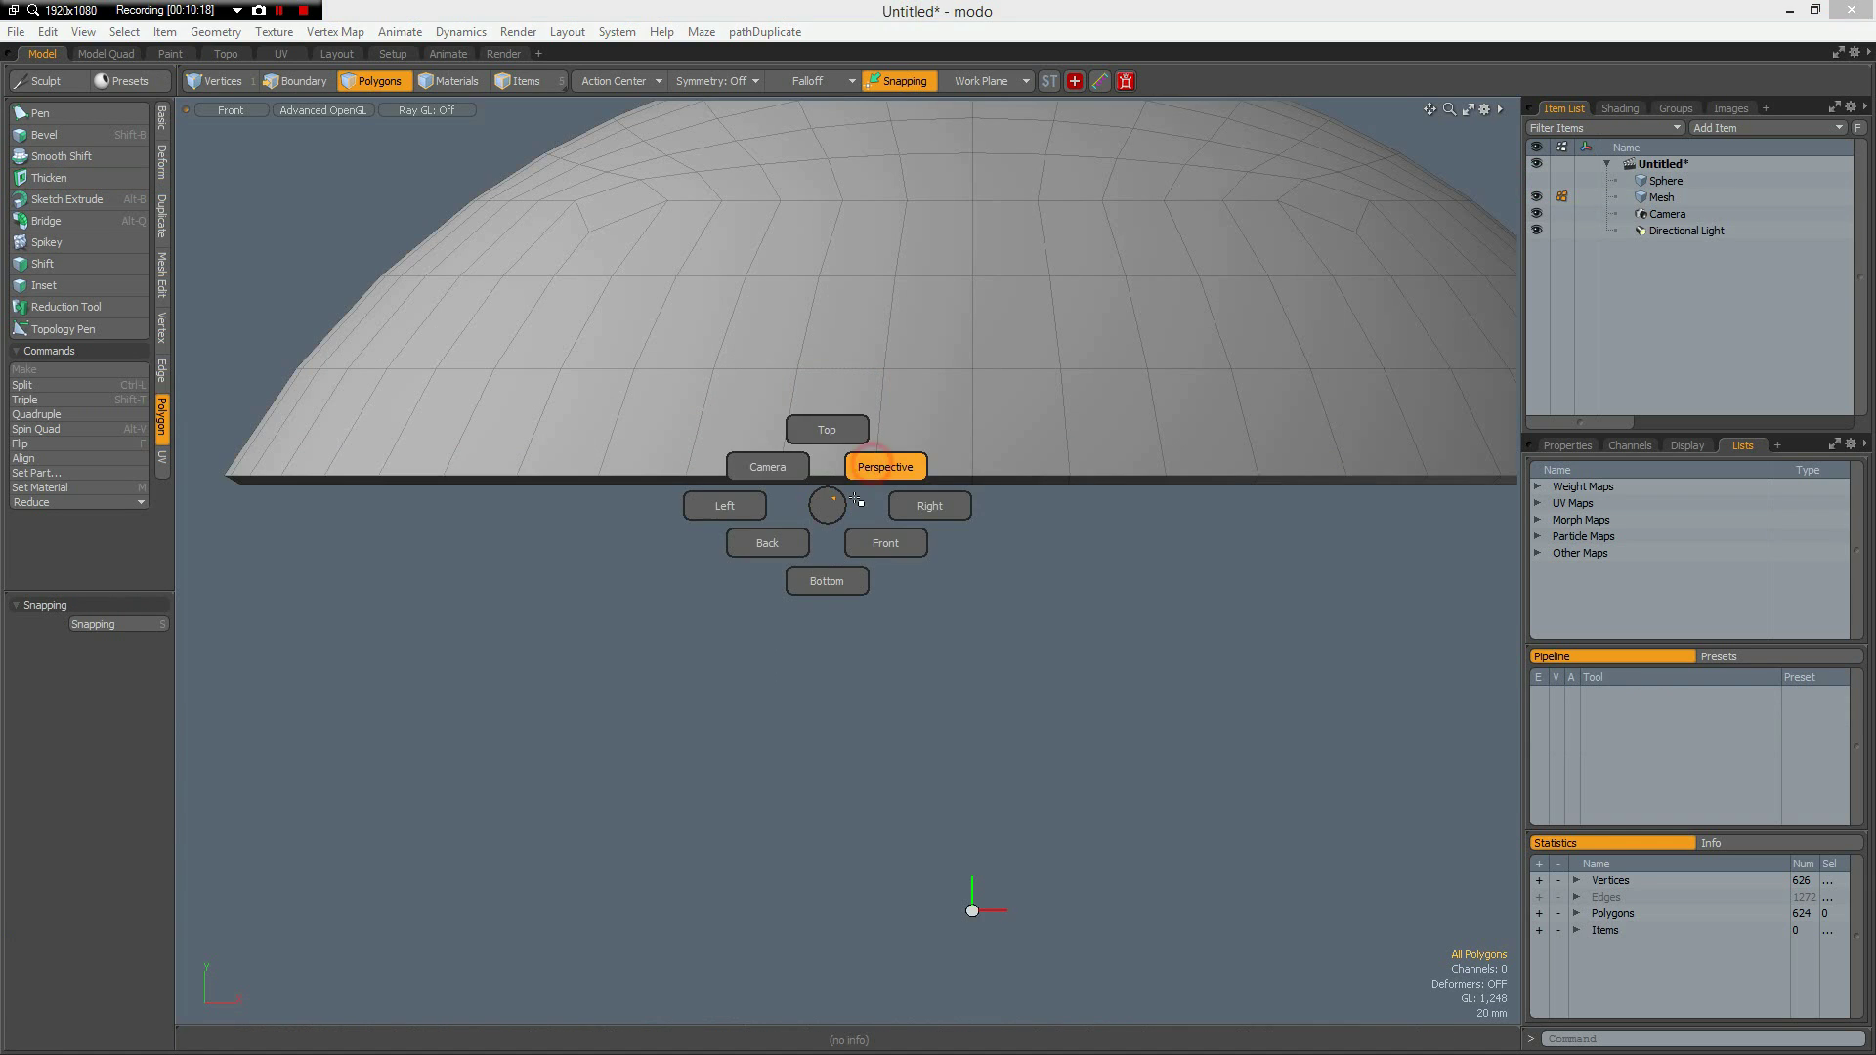
pyautogui.click(888, 465)
pyautogui.keyDown('alt'); pyautogui.moveTo(716, 641); pyautogui.dragTo(767, 513); pyautogui.keyUp('alt')
pyautogui.keyDown('shift'); pyautogui.moveTo(795, 400); pyautogui.dragTo(826, 394); pyautogui.keyUp('shift')
pyautogui.press('l')
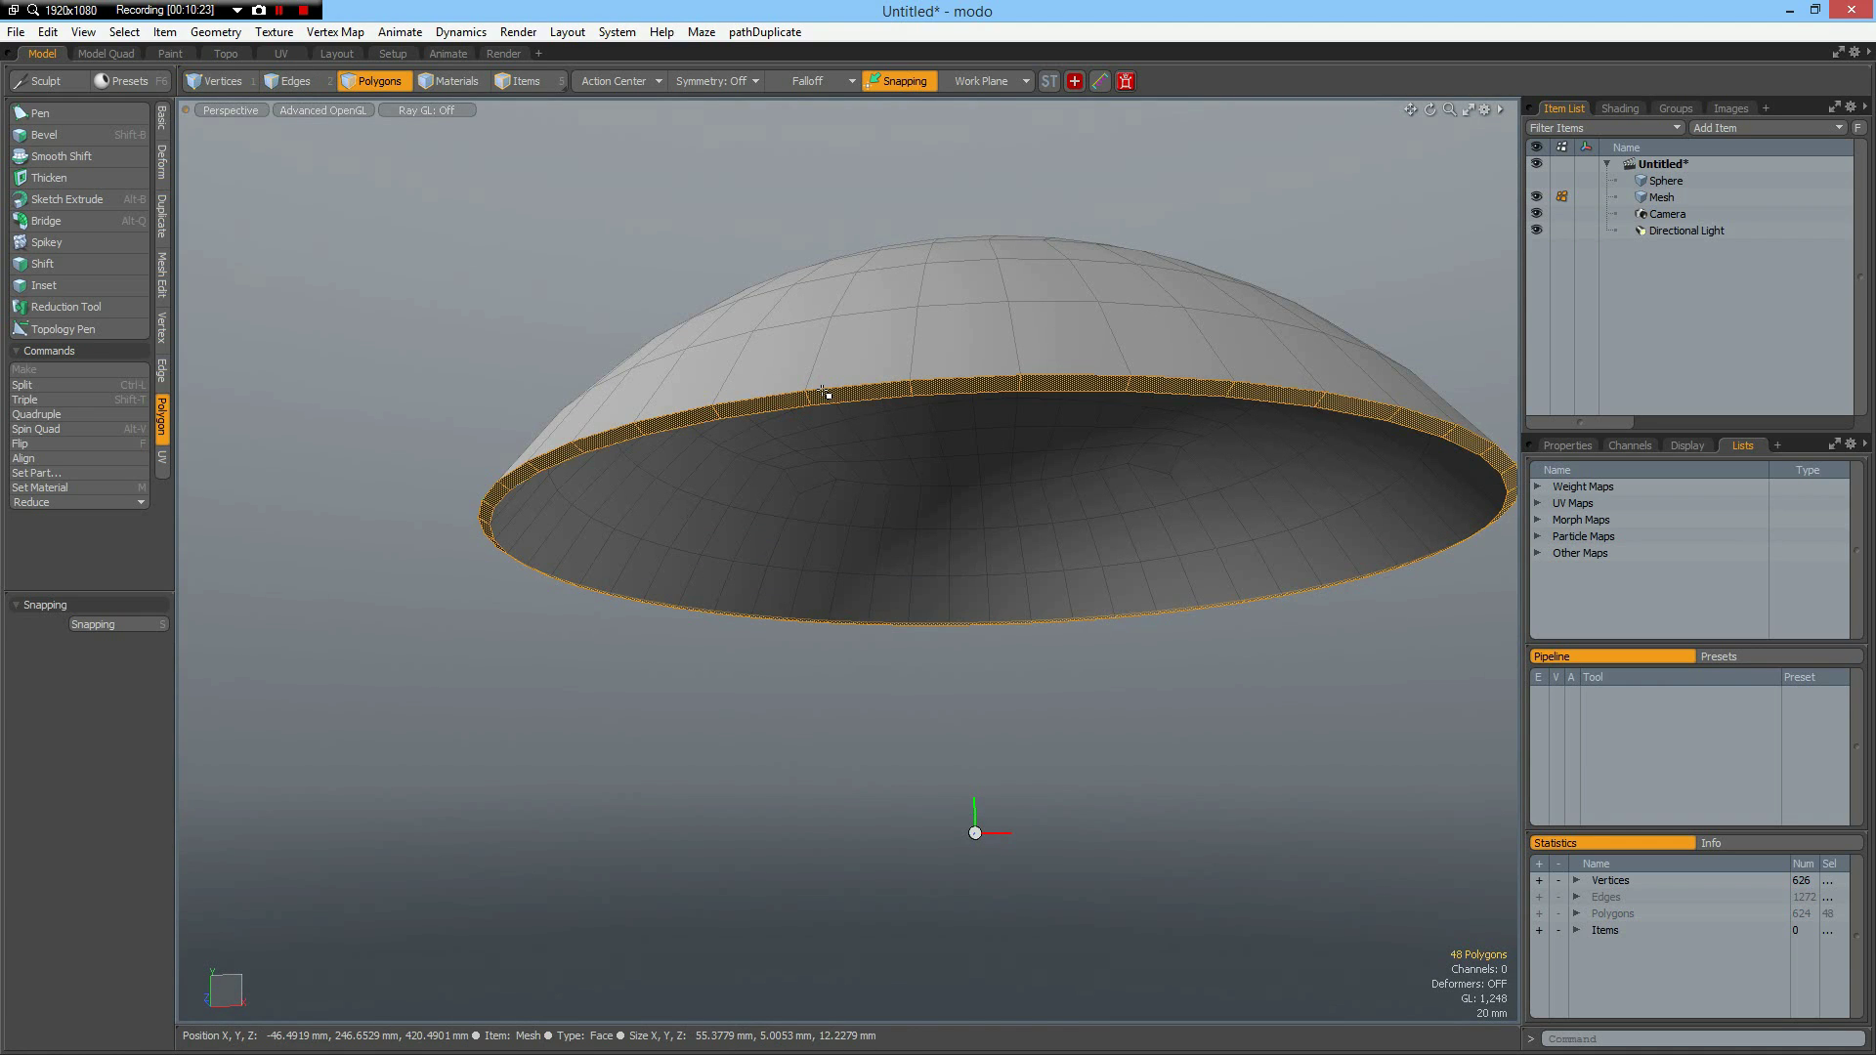
pyautogui.press('Delete')
pyautogui.press('2')
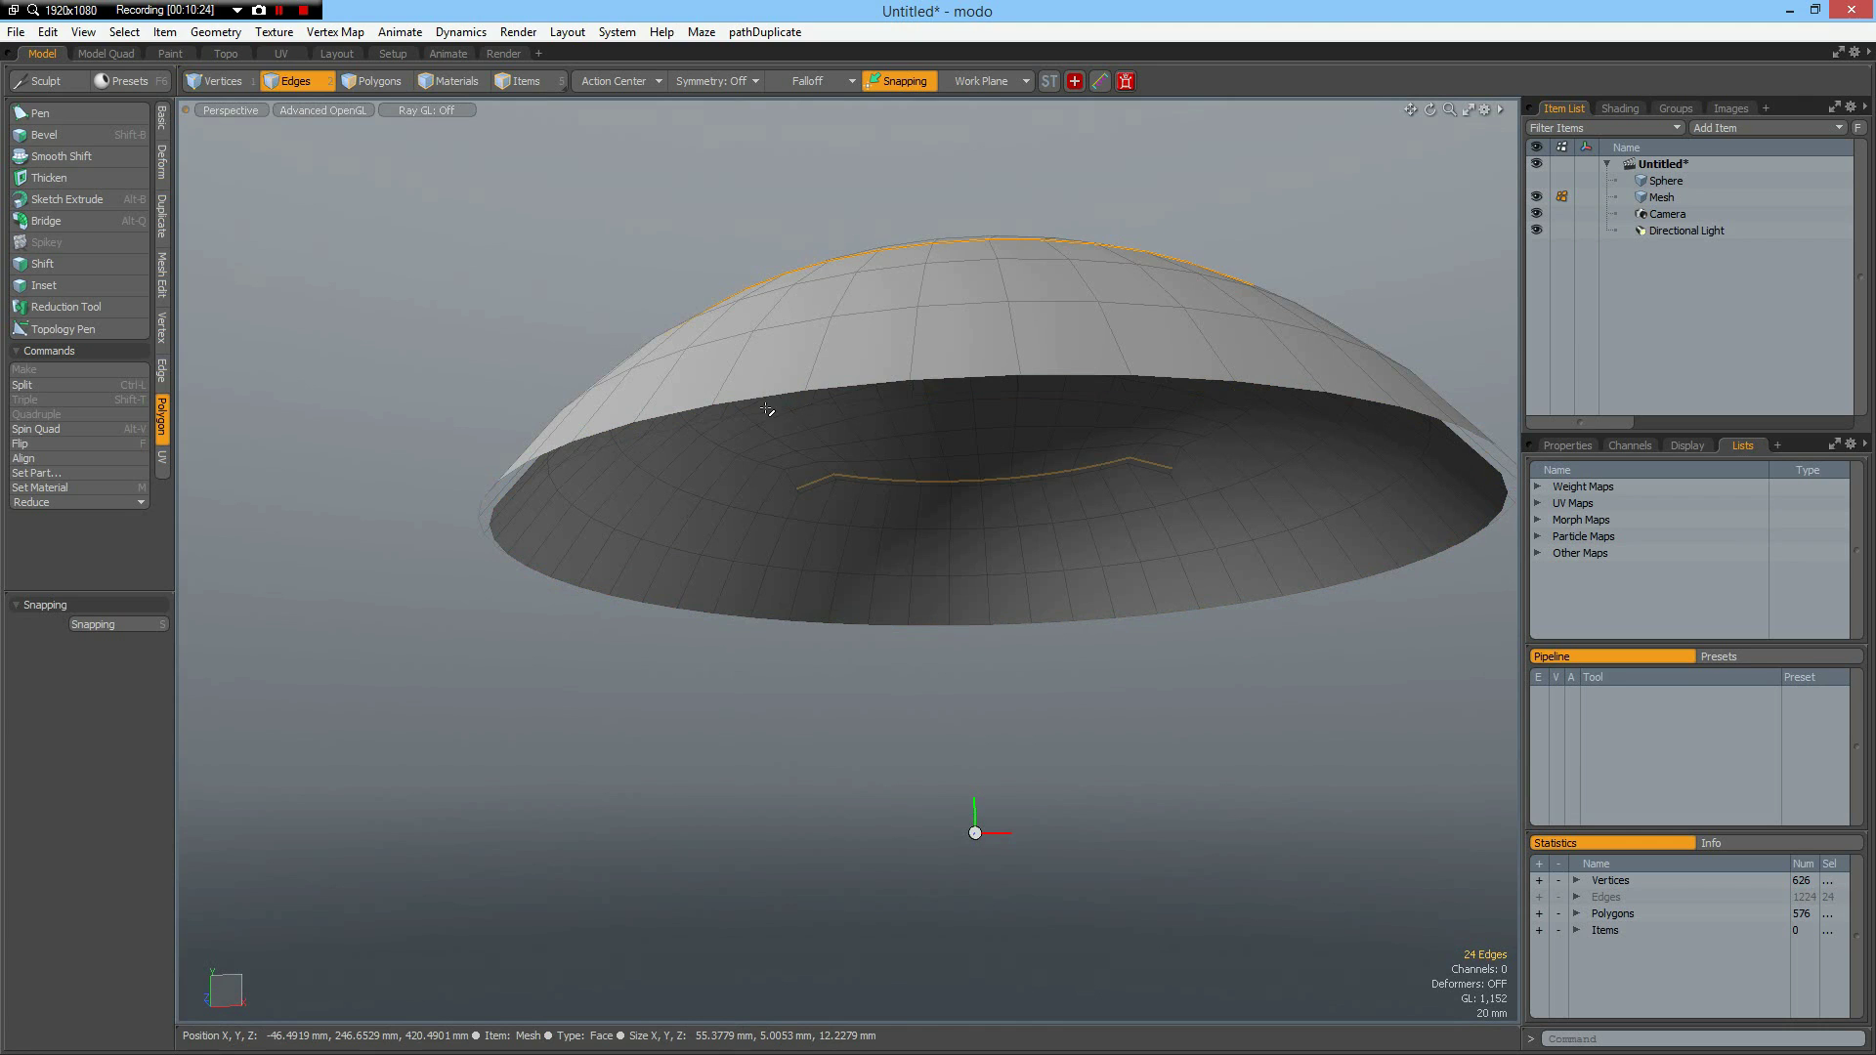
# Step: Extend the dome's inner rim edge loop downward by about 171 mm and cap its open end with a polygon
pyautogui.keyDown('alt'); pyautogui.moveTo(766, 419); pyautogui.dragTo(771, 435); pyautogui.keyUp('alt')
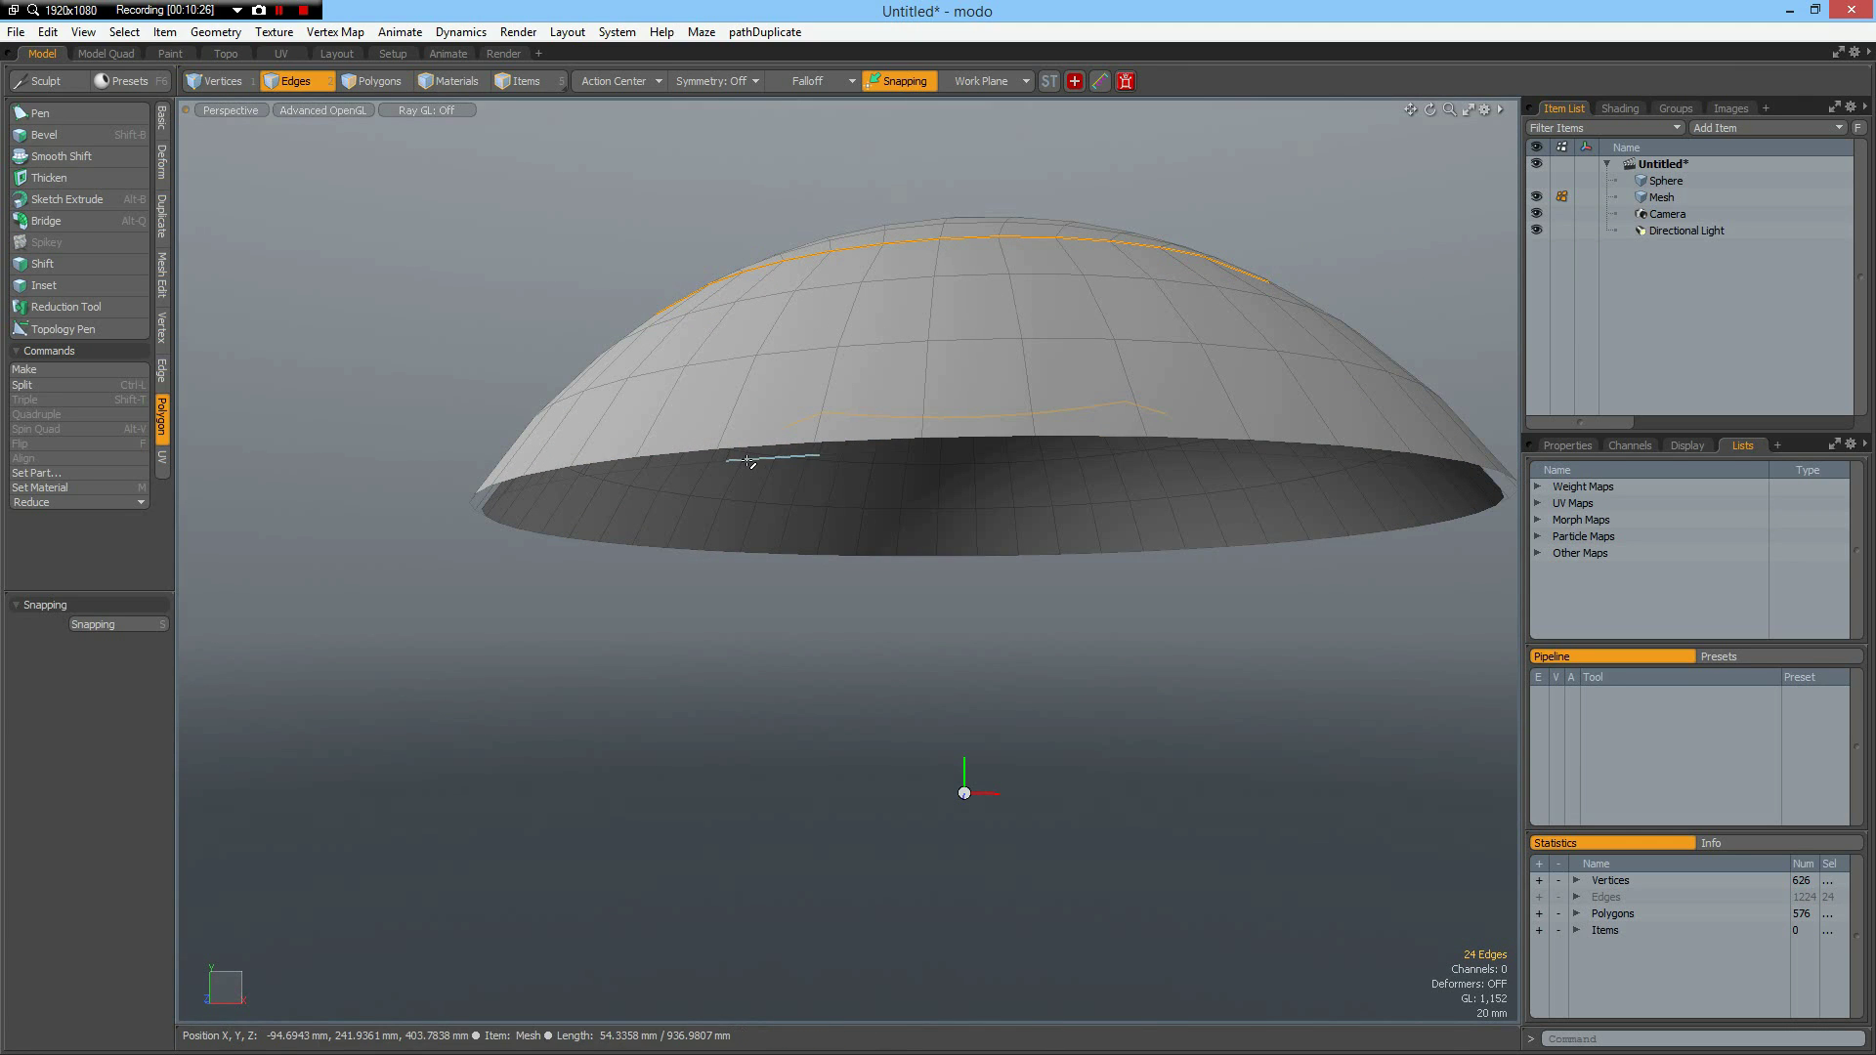
pyautogui.doubleClick(751, 452)
pyautogui.press('z')
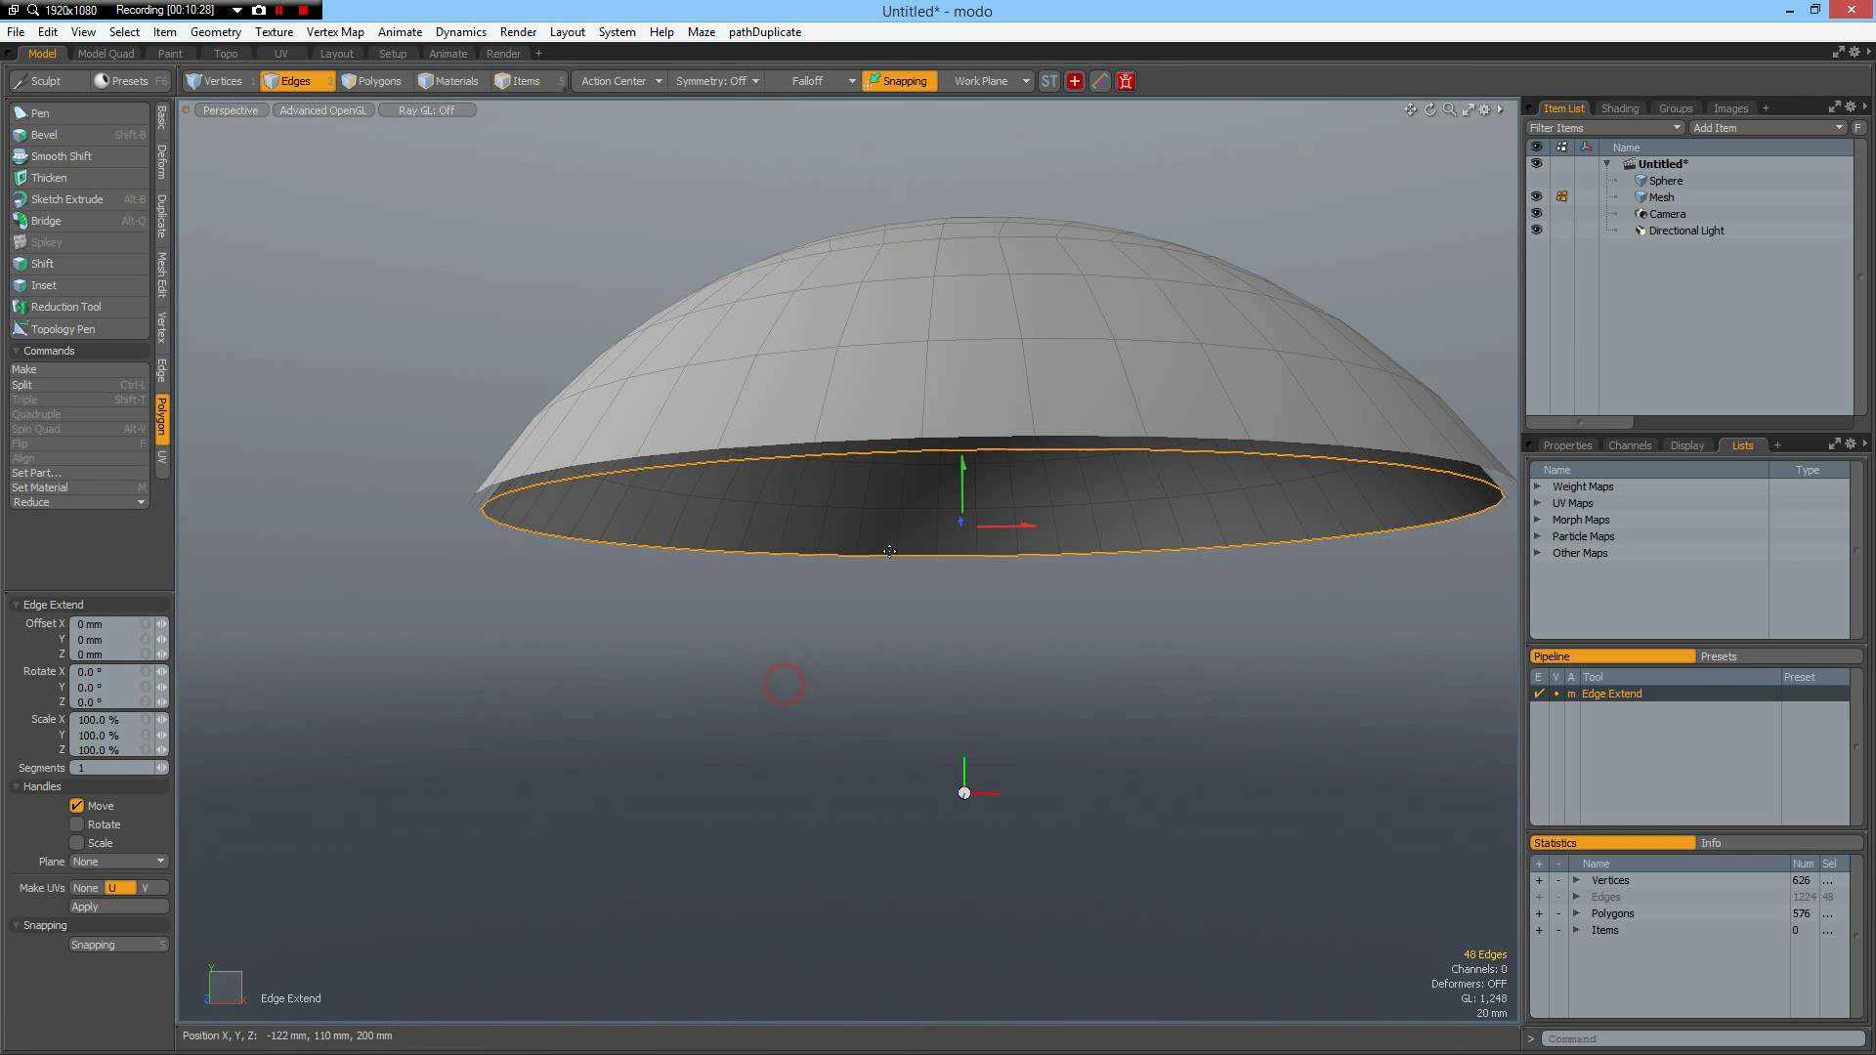
pyautogui.moveTo(965, 464); pyautogui.dragTo(963, 674)
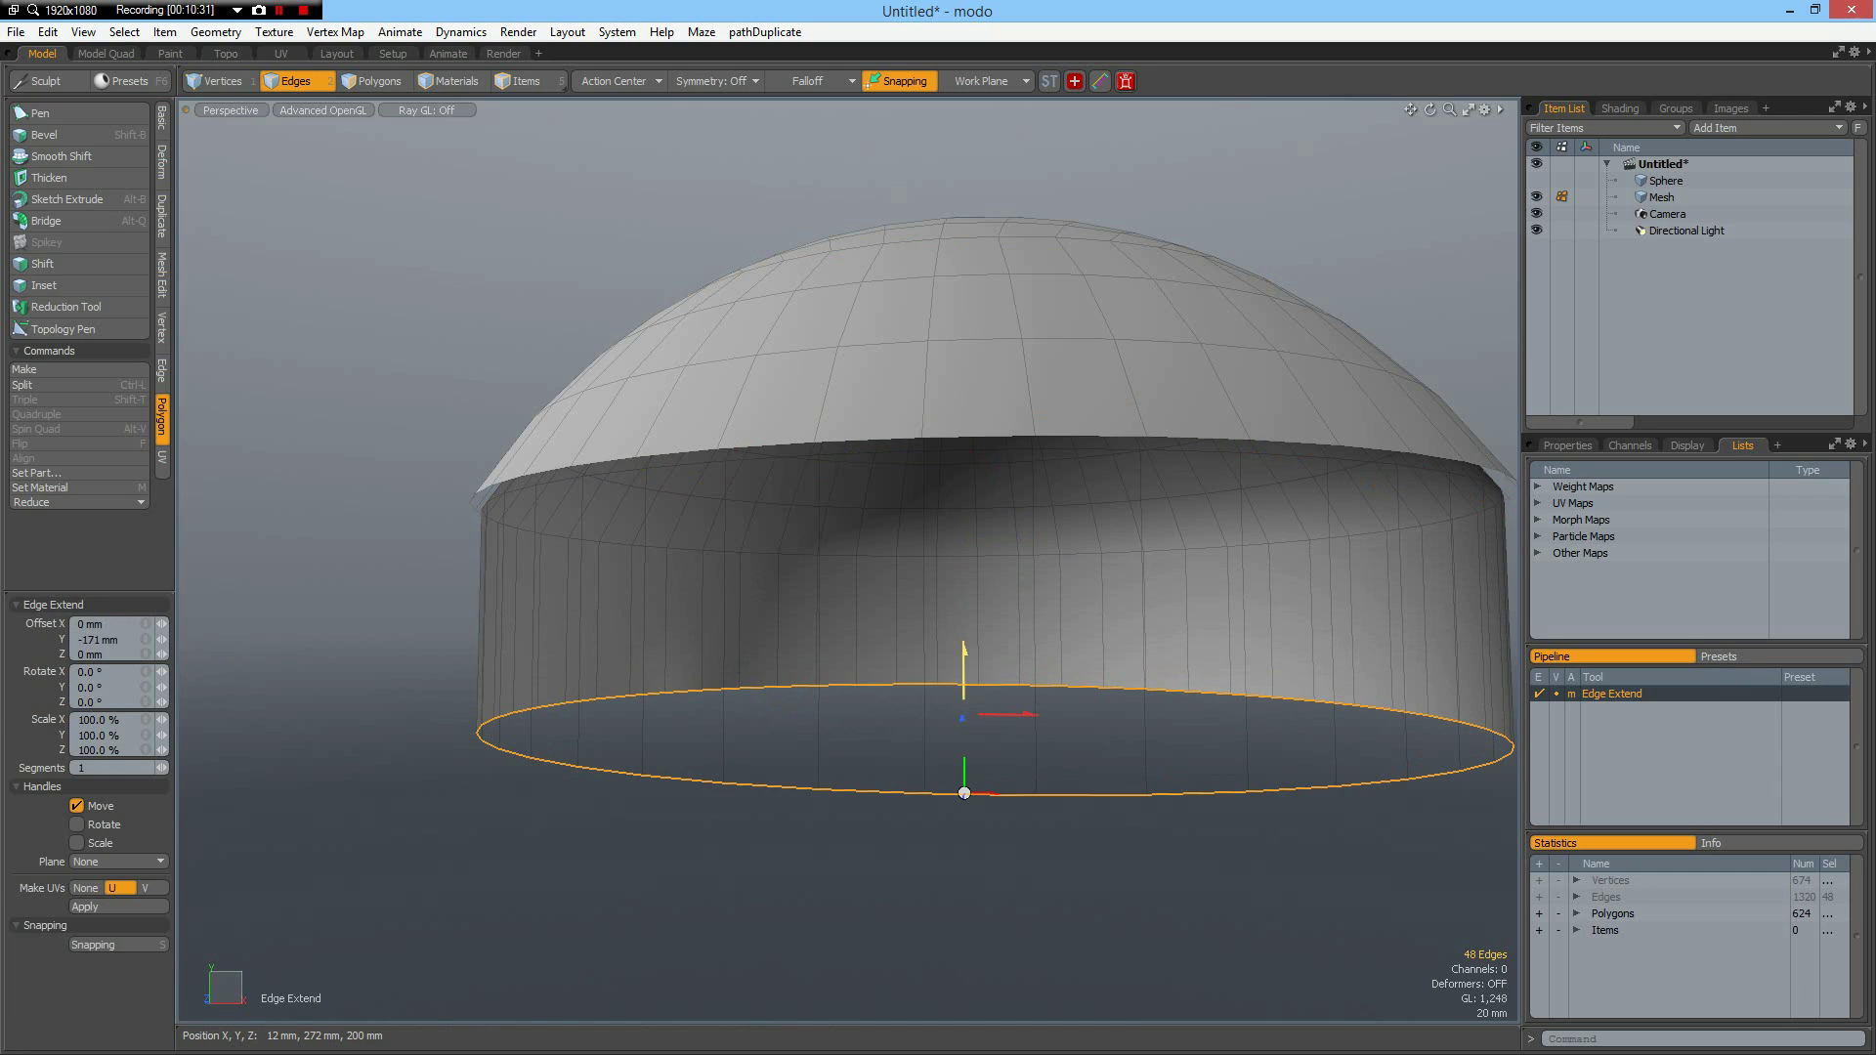
pyautogui.press('p')
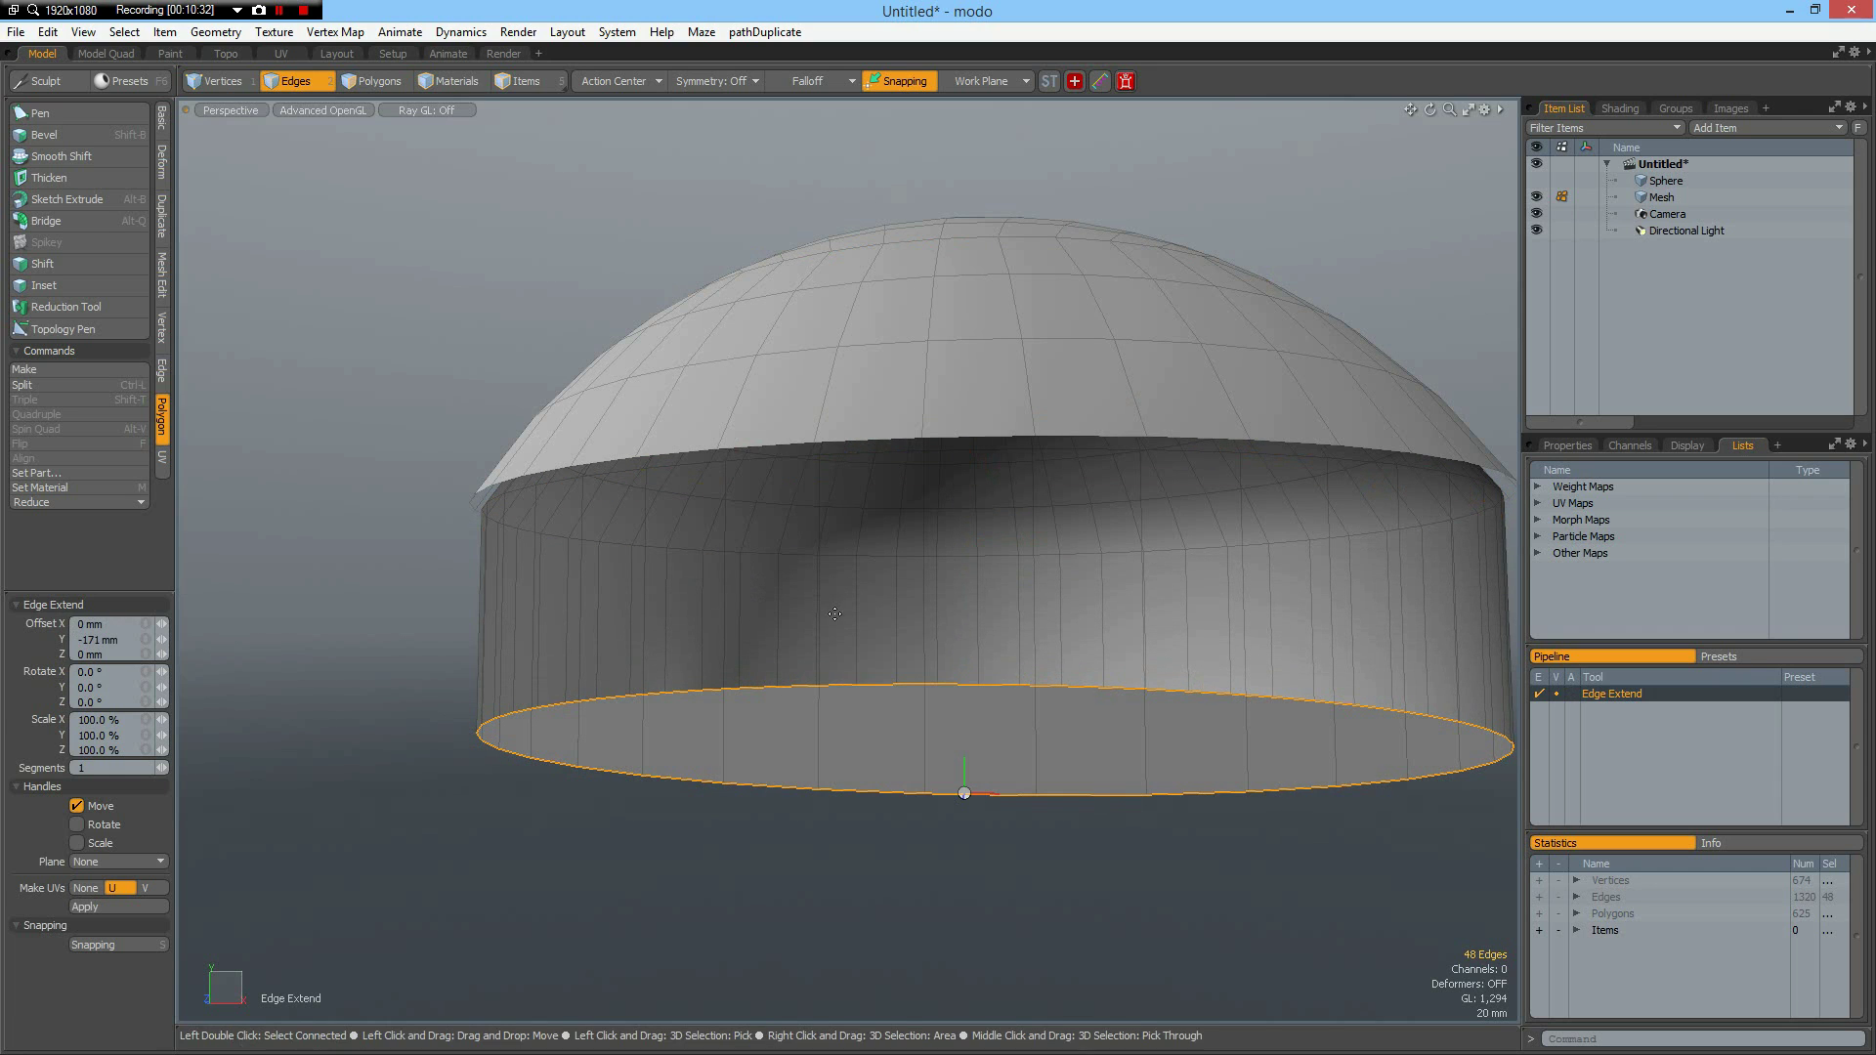
# Step: Bevel the extension's lower edge loop with a Round edge shape, round level 3 and a value of about 160 mm to form a bowl
pyautogui.press('b')
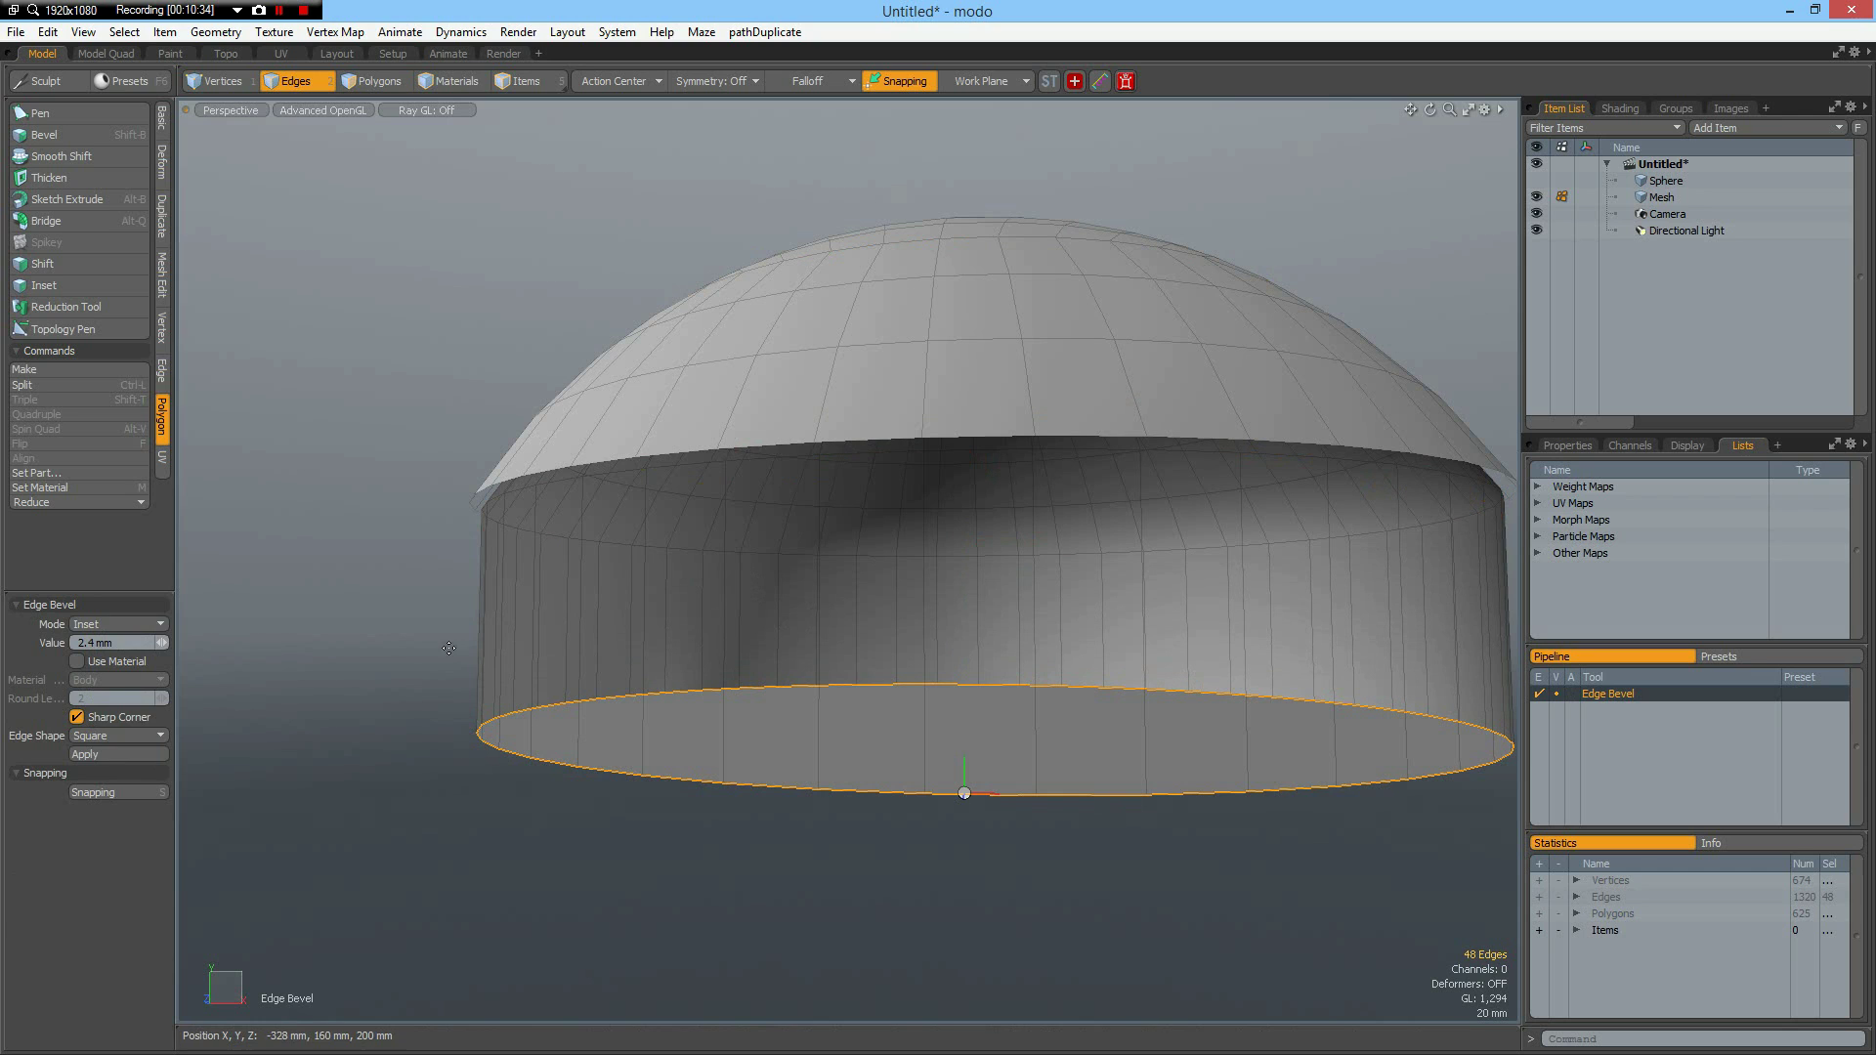
pyautogui.click(123, 735)
pyautogui.click(119, 716)
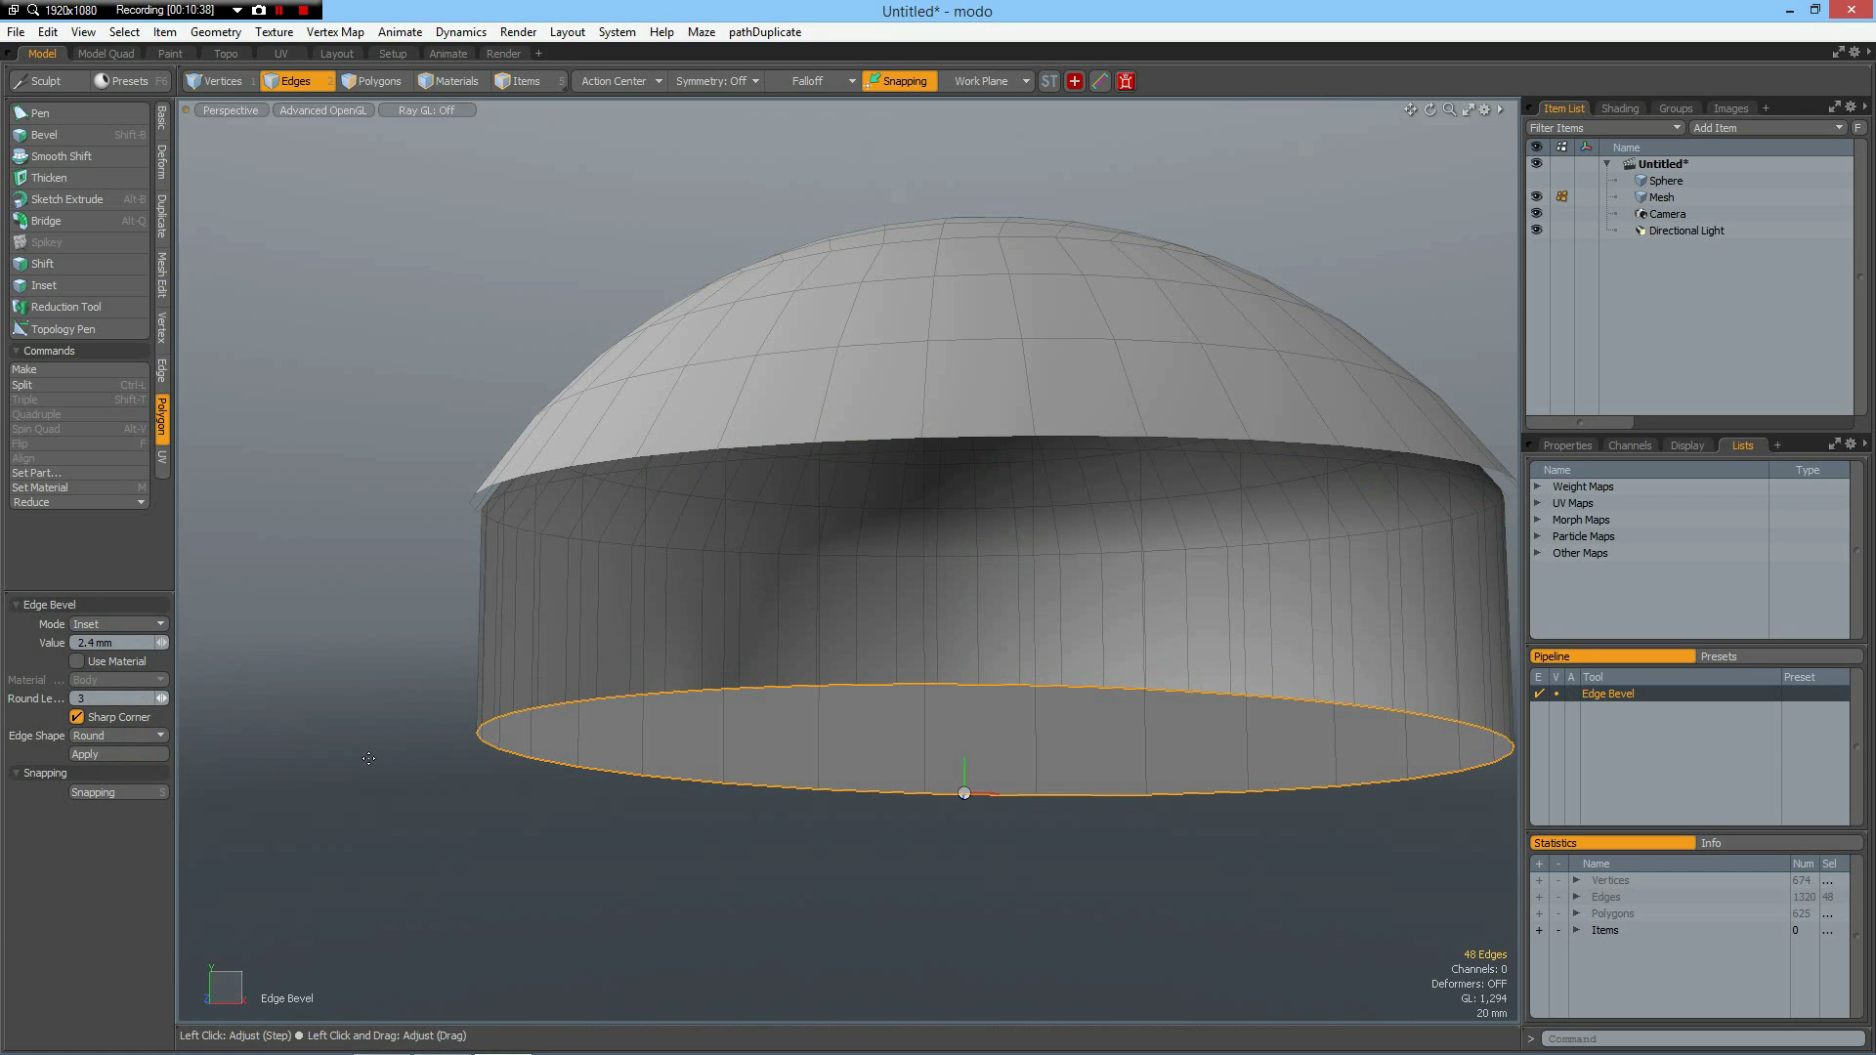
pyautogui.moveTo(686, 755); pyautogui.dragTo(929, 754)
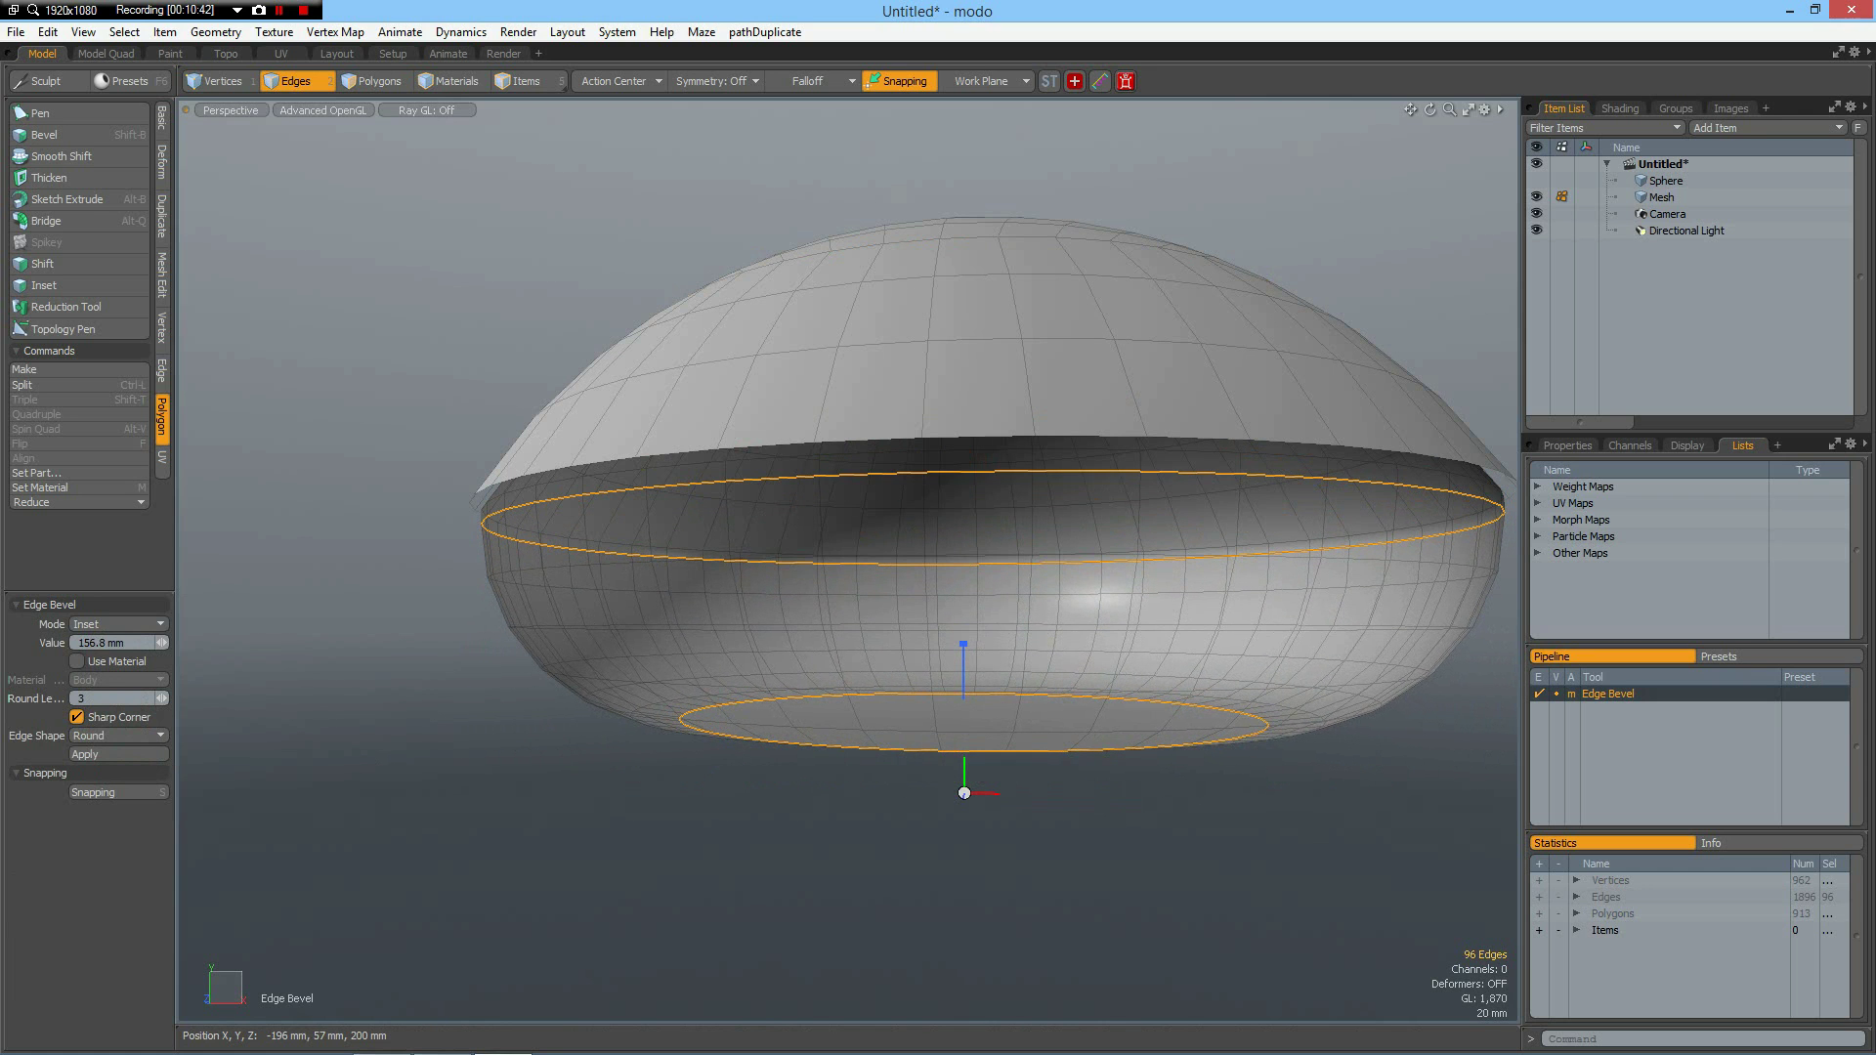
pyautogui.keyDown('alt'); pyautogui.moveTo(691, 825); pyautogui.dragTo(726, 865); pyautogui.keyUp('alt')
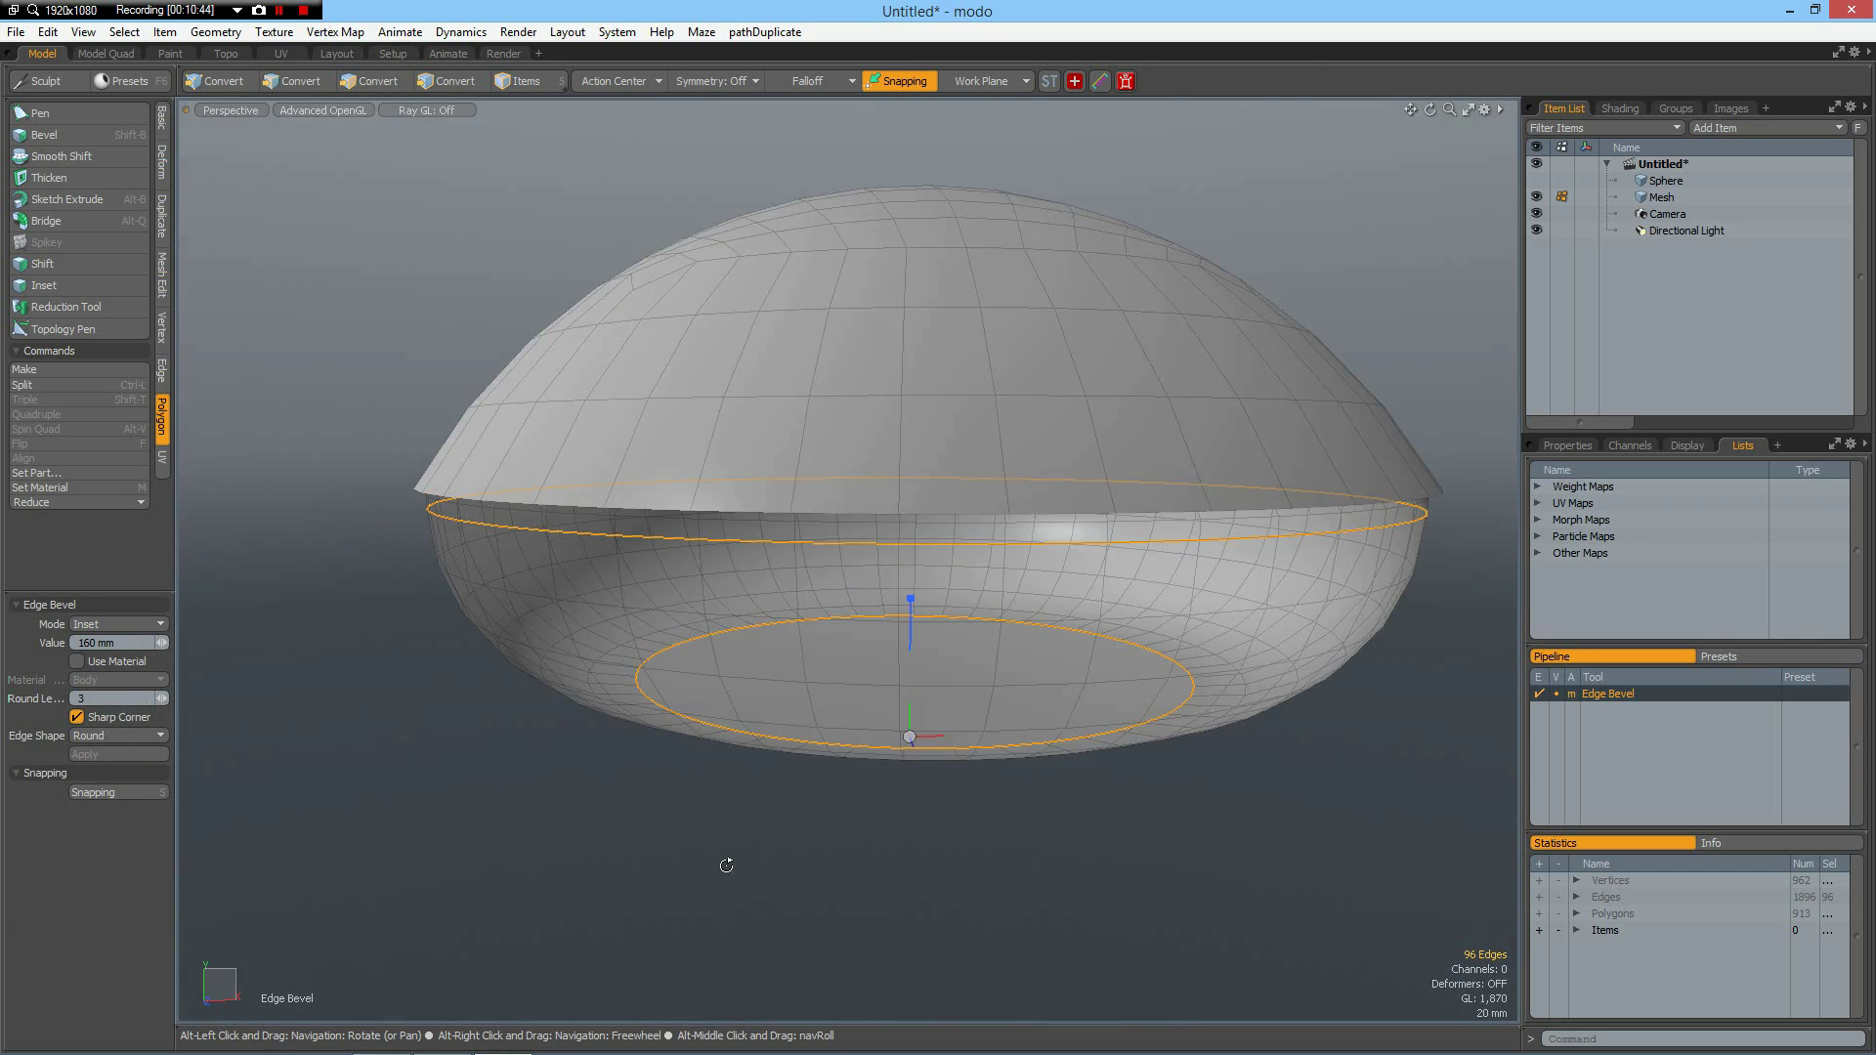
pyautogui.press('space')
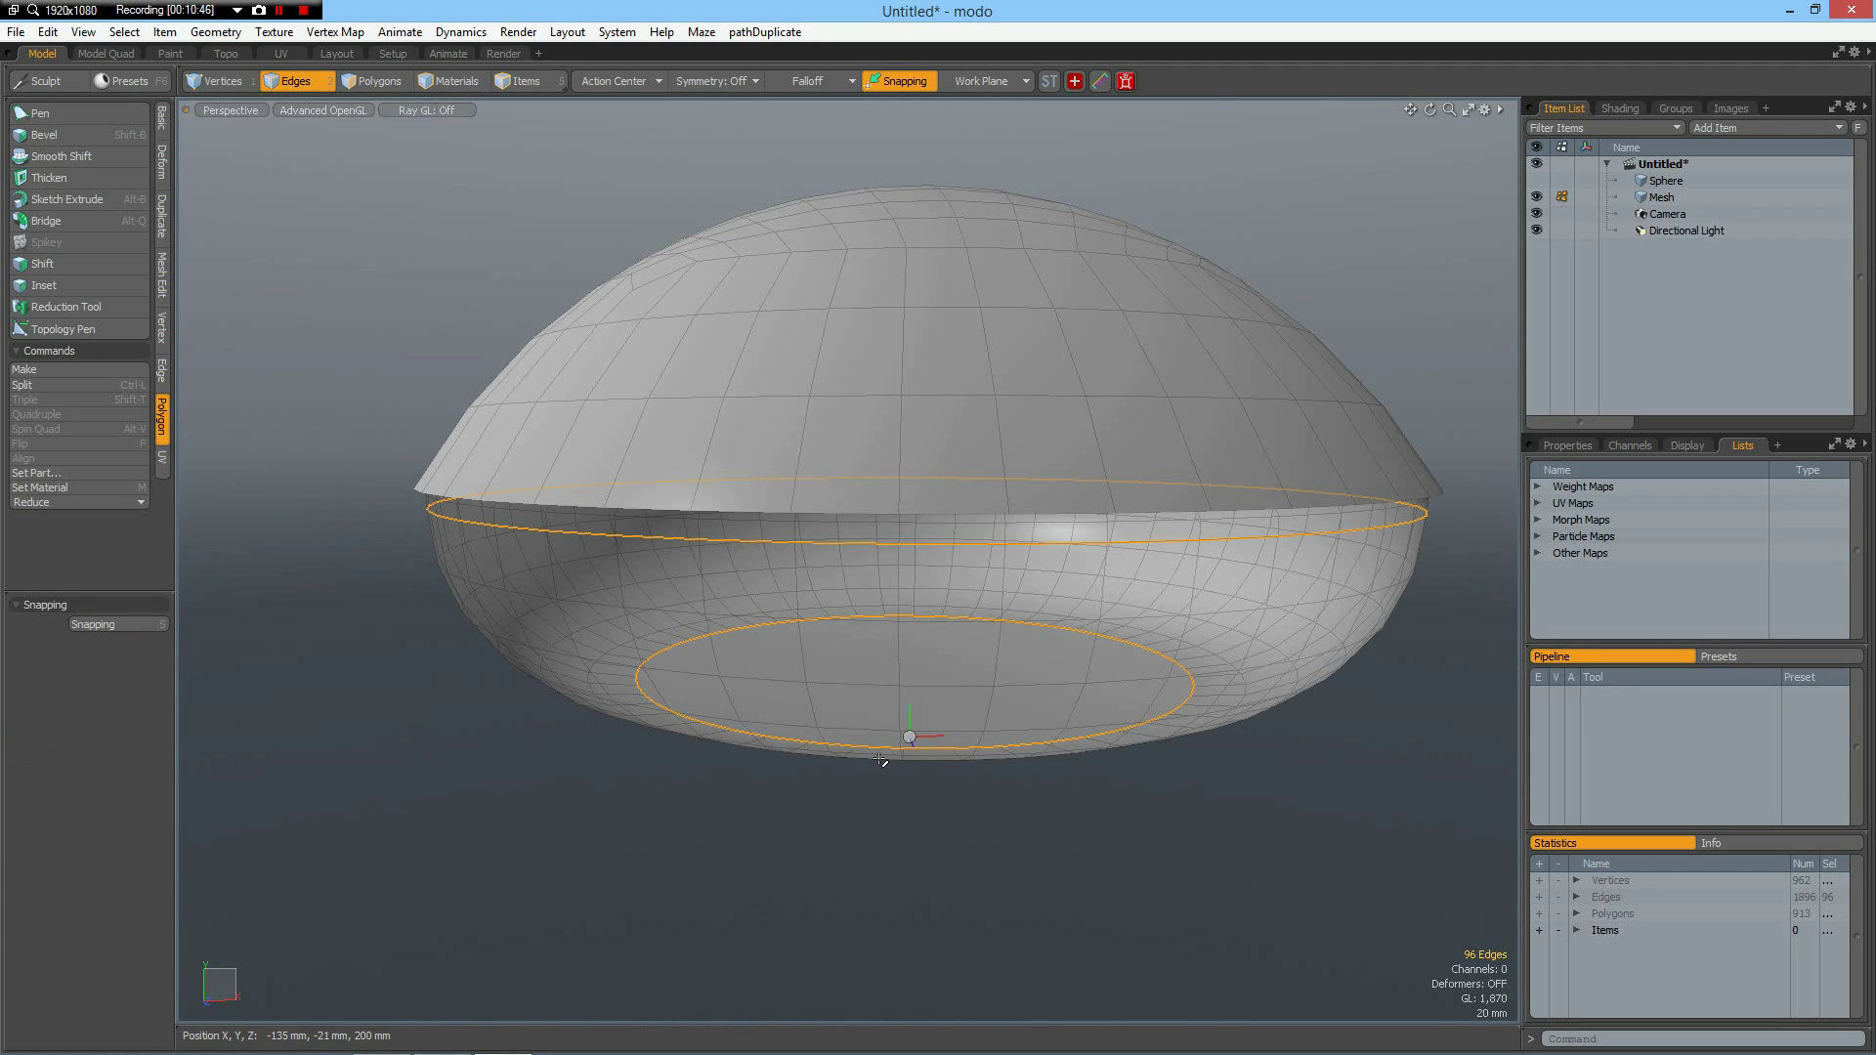
# Step: Select the bowl's polygons from the flat base up to the inner rim and assign them a material named Reflector
pyautogui.press('3')
pyautogui.click(938, 692)
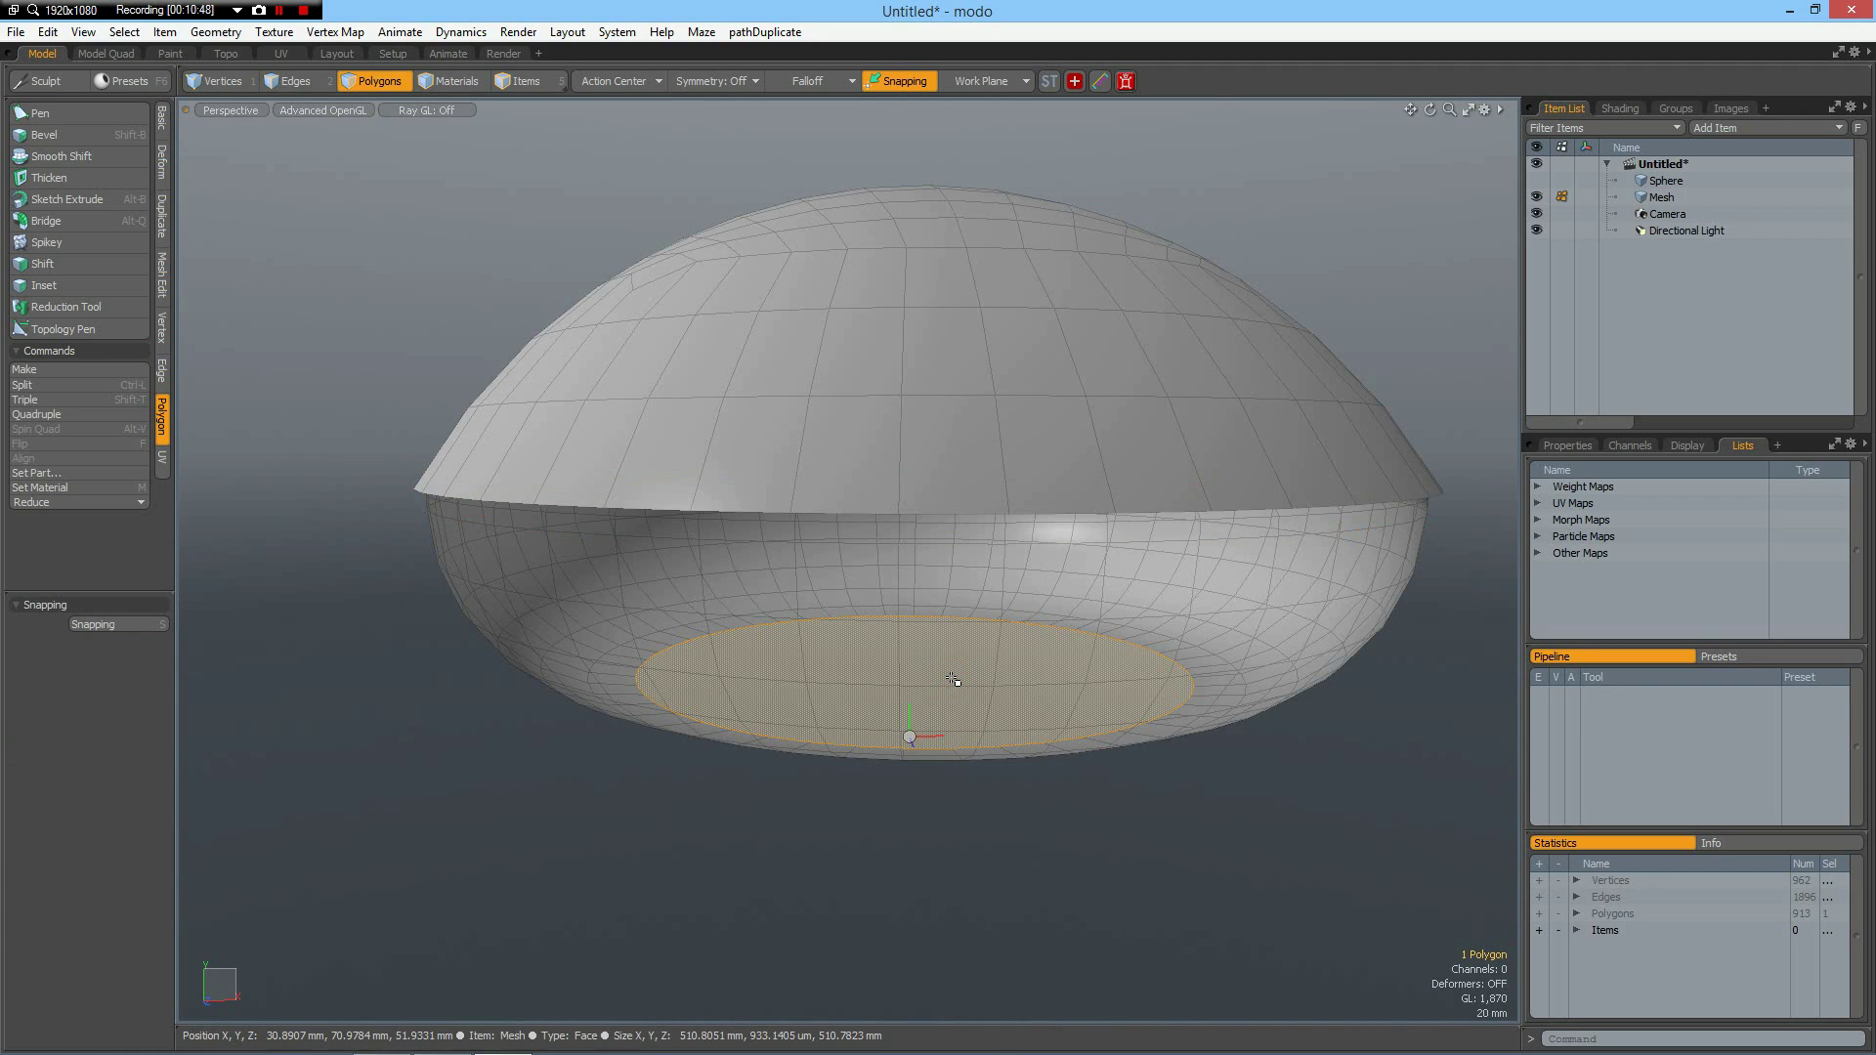
pyautogui.hotkey('shift', 'Up')
pyautogui.hotkey('shift', 'Up')
pyautogui.hotkey('shift', 'Up')
pyautogui.hotkey('shift', 'Up')
pyautogui.hotkey('shift', 'Up')
pyautogui.hotkey('shift', 'Up')
pyautogui.hotkey('shift', 'Up')
pyautogui.hotkey('shift', 'Up')
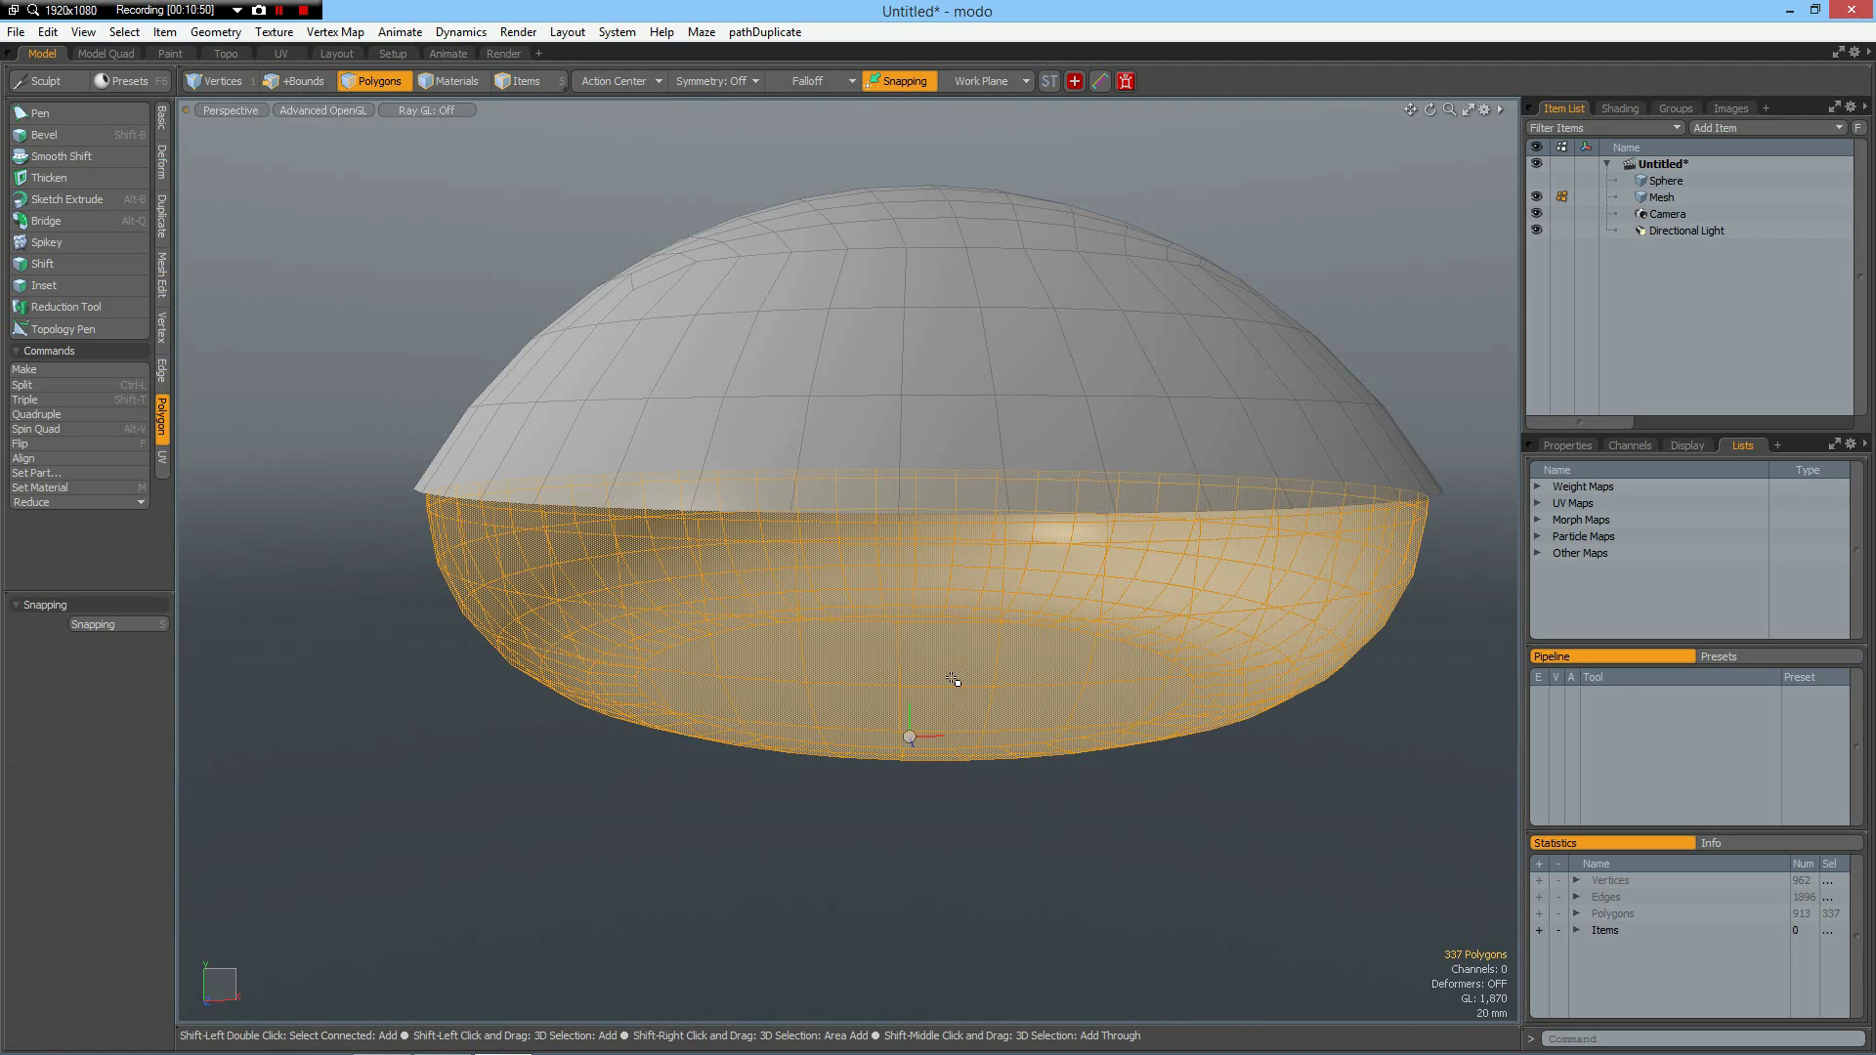
pyautogui.hotkey('shift', 'Down')
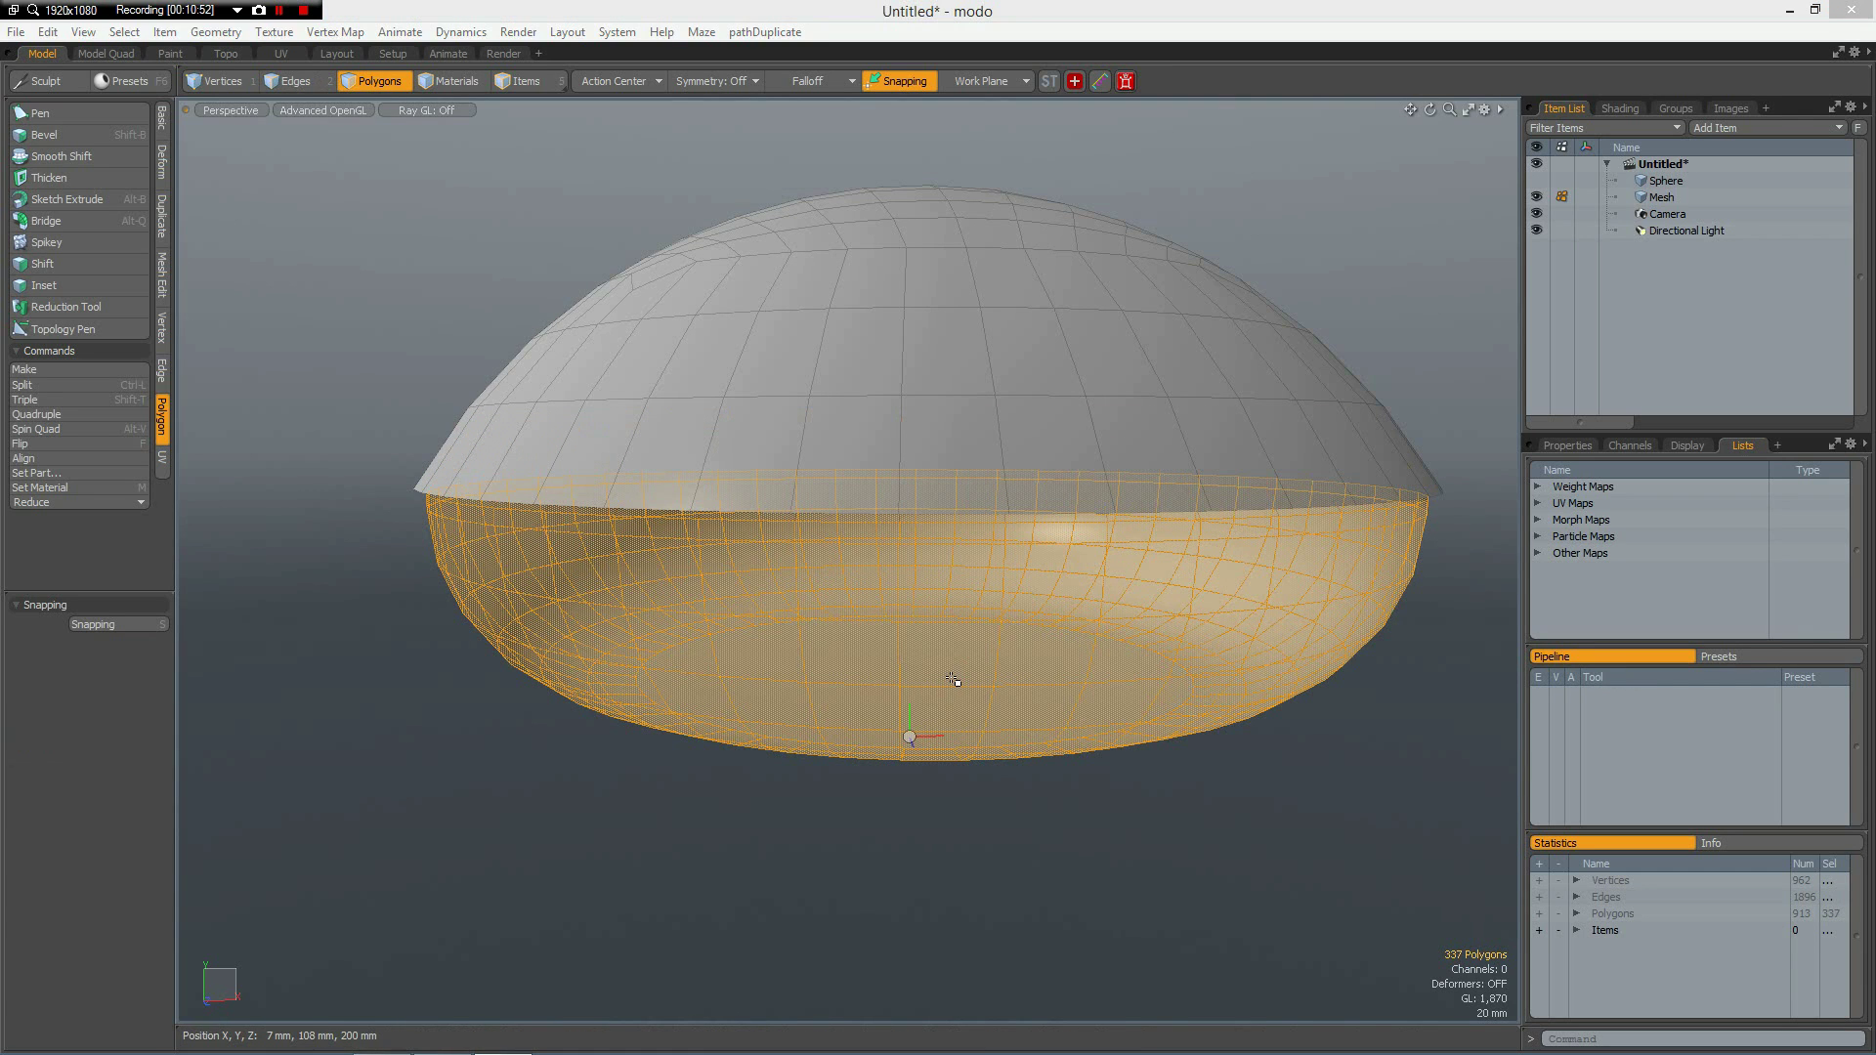
pyautogui.press('m')
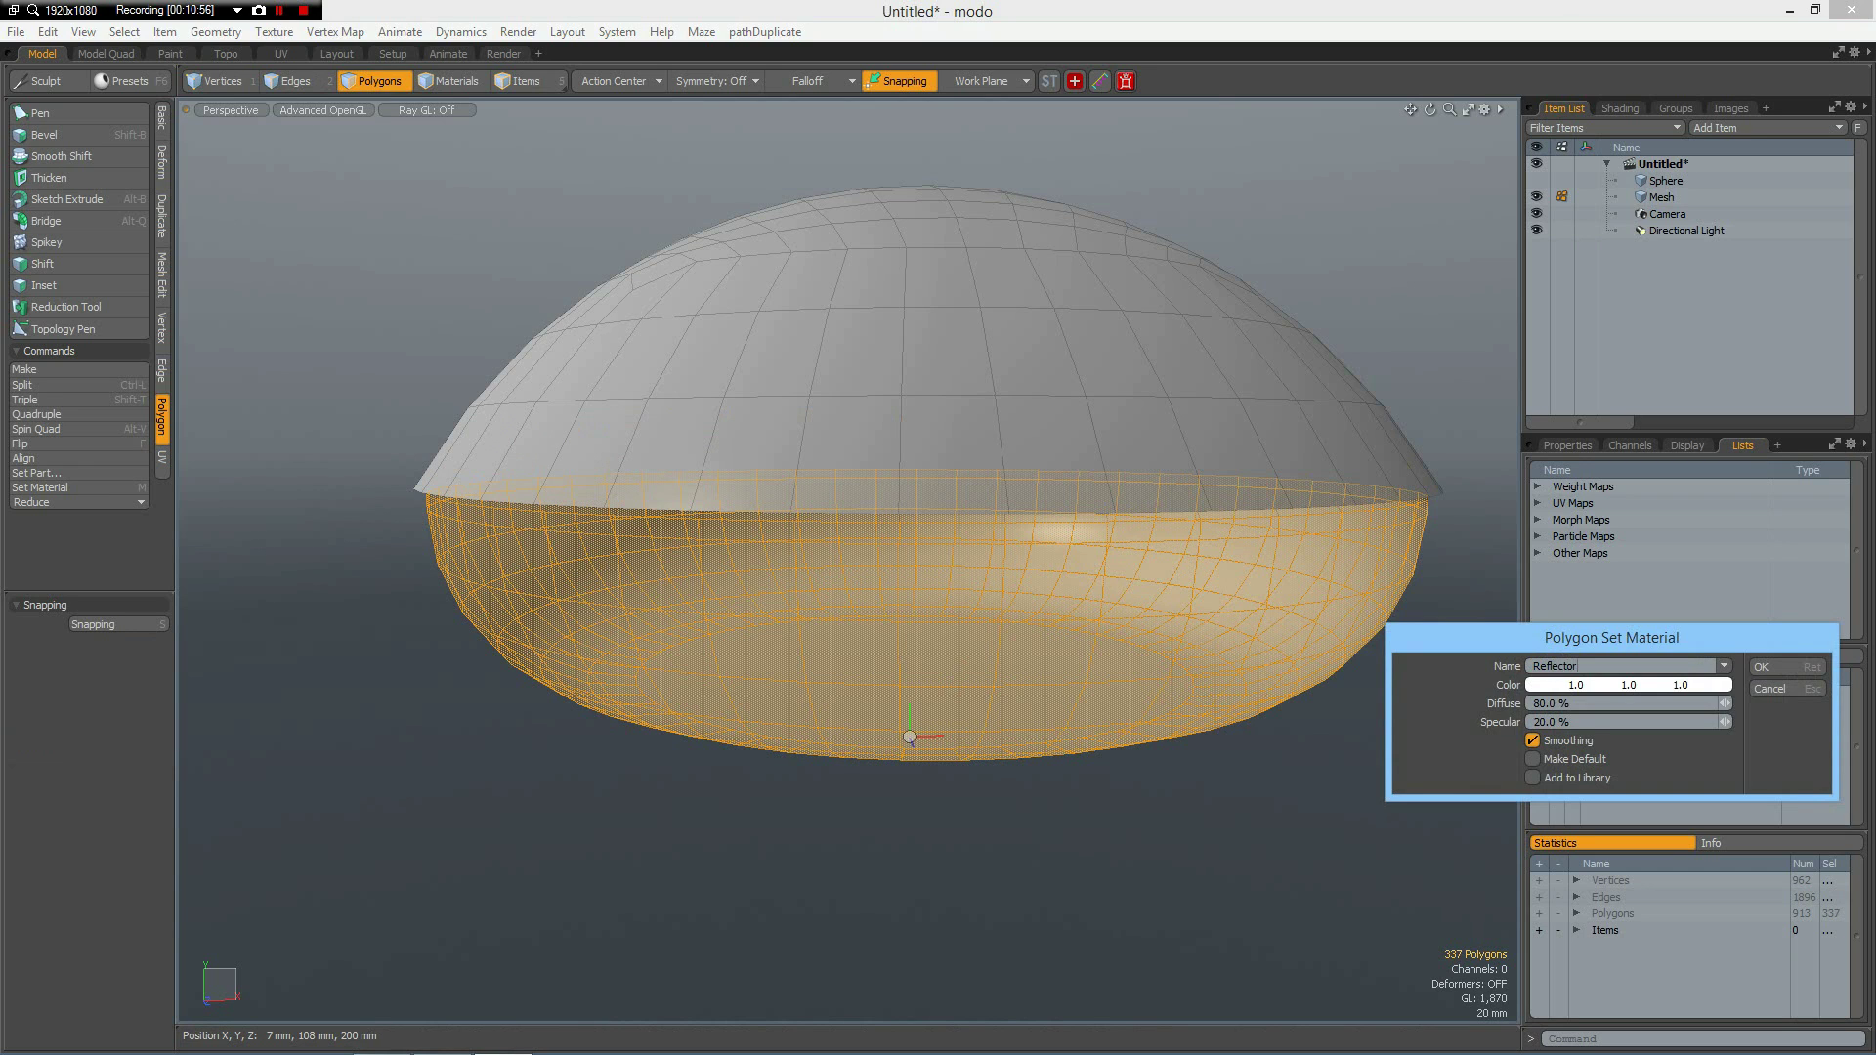
pyautogui.press('Return')
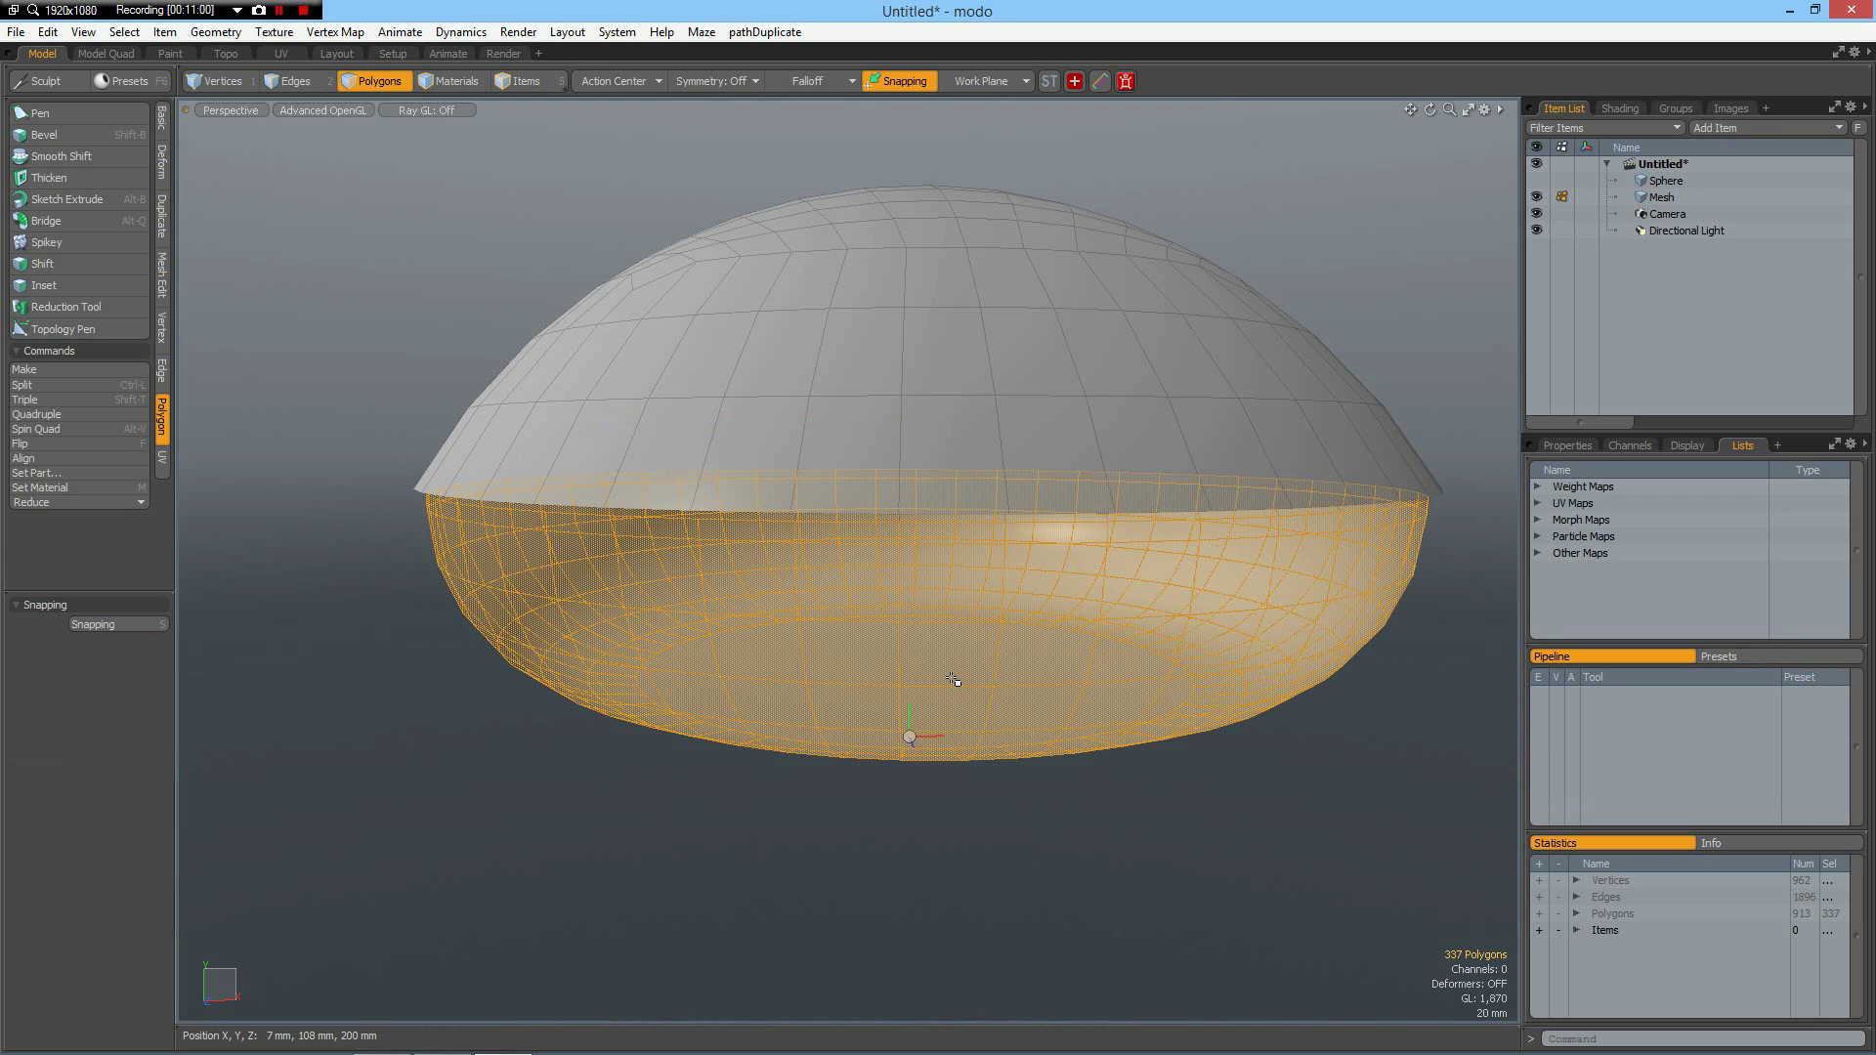
# Step: Isolate the reflector bowl and bevel its flat base polygon with an inset of about 109 mm and no shift
pyautogui.hotkey('shift', 'h')
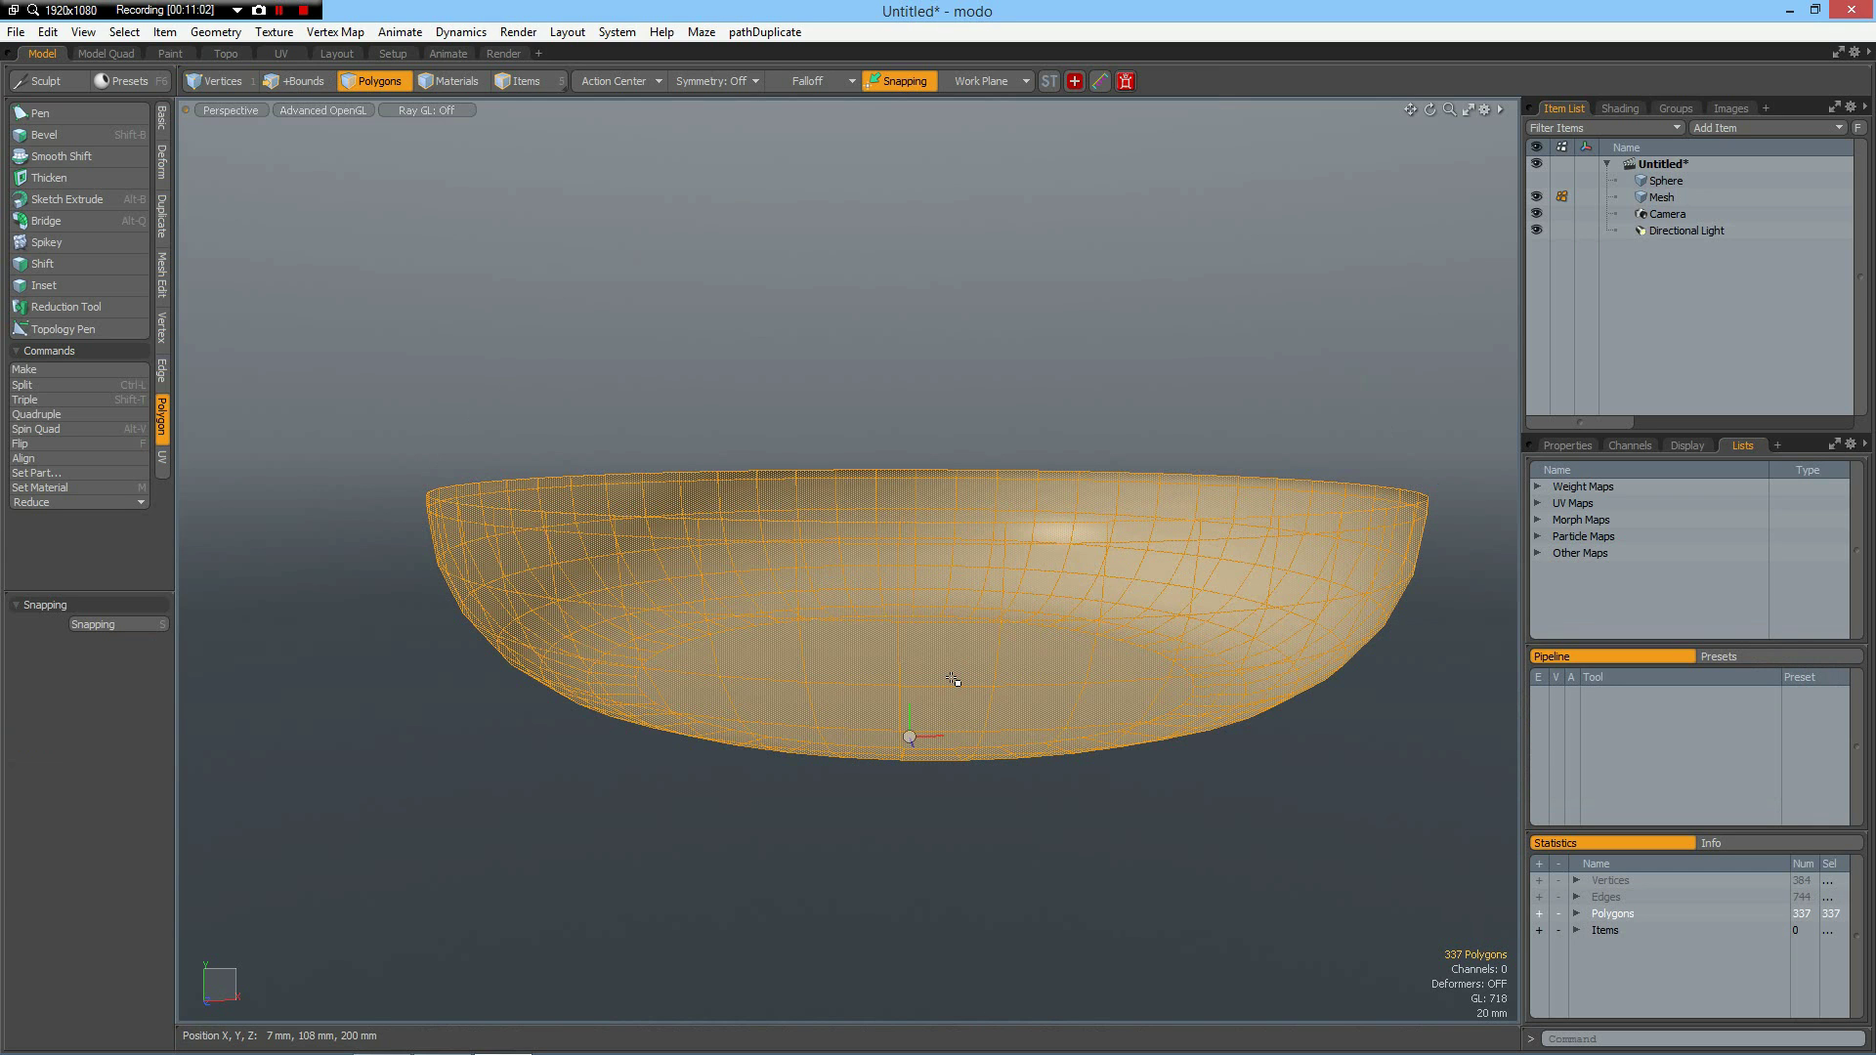
pyautogui.keyDown('alt'); pyautogui.moveTo(946, 460); pyautogui.dragTo(956, 674); pyautogui.keyUp('alt')
pyautogui.click(948, 557)
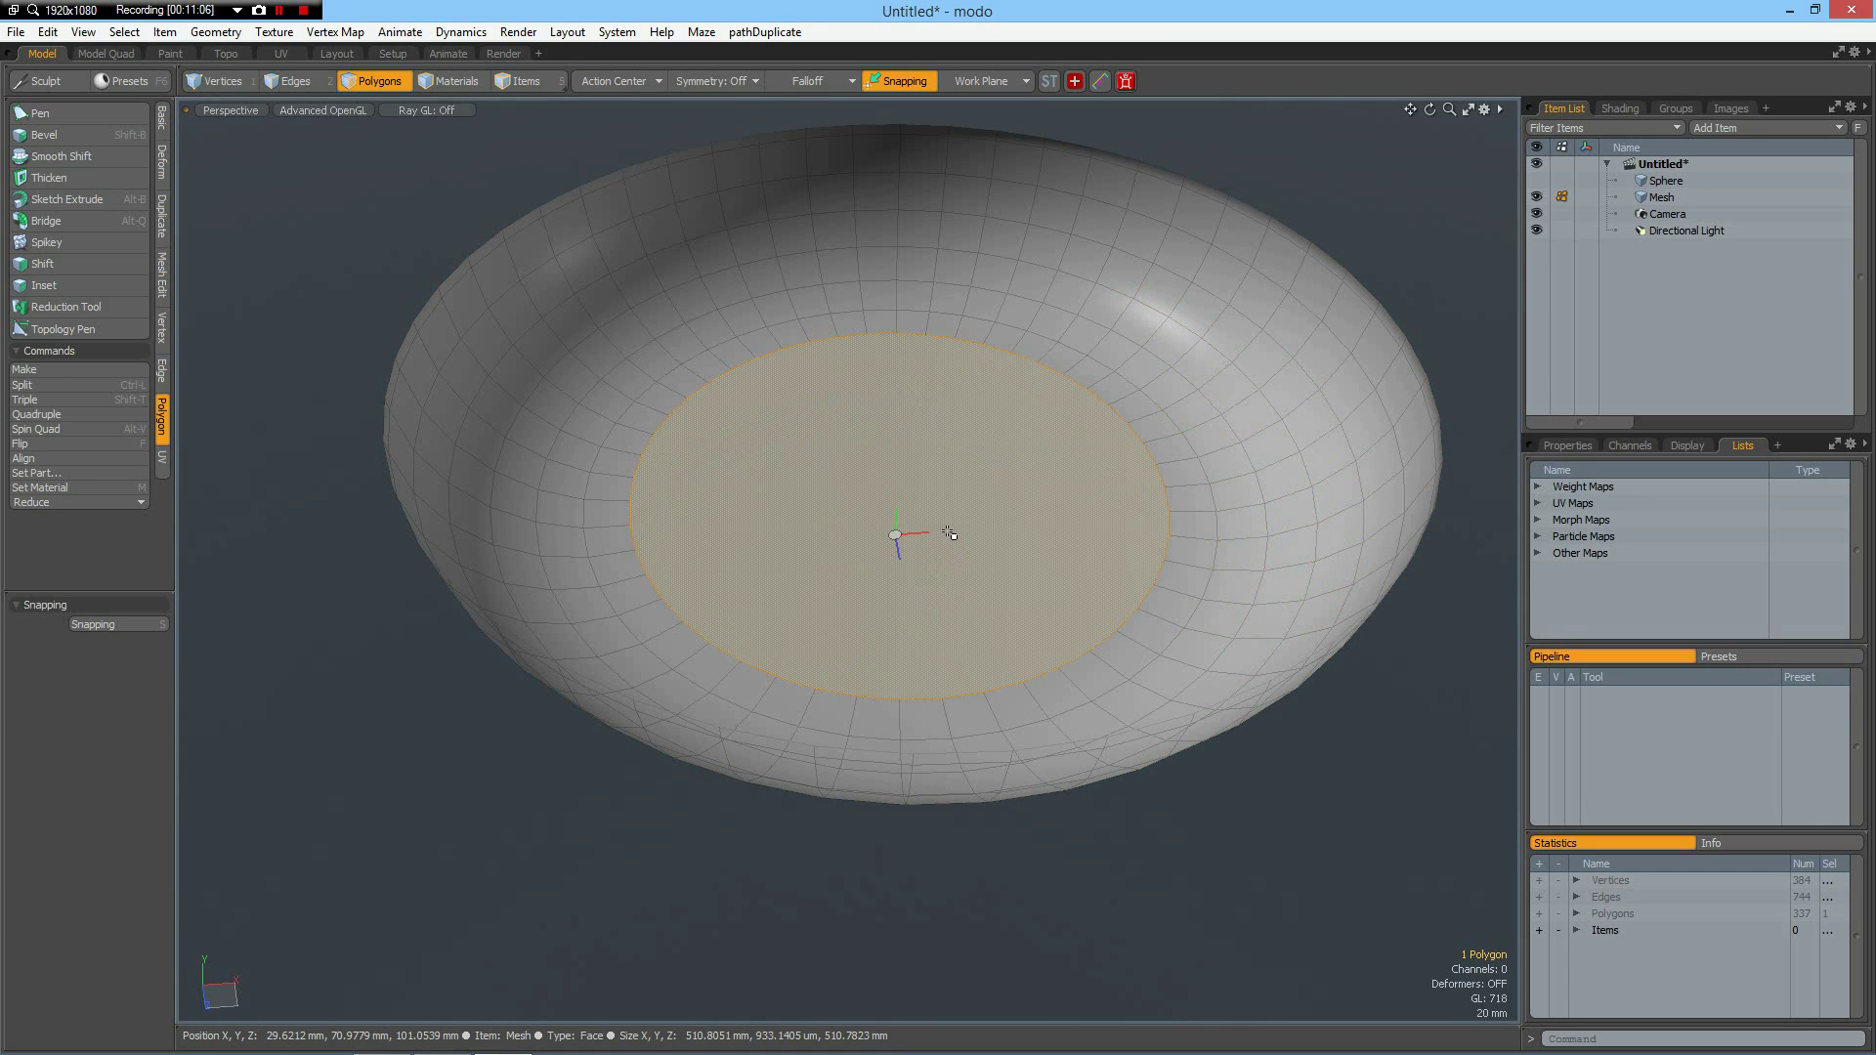
pyautogui.hotkey('shift', 'b')
pyautogui.click(948, 542)
pyautogui.moveTo(965, 473); pyautogui.dragTo(958, 478)
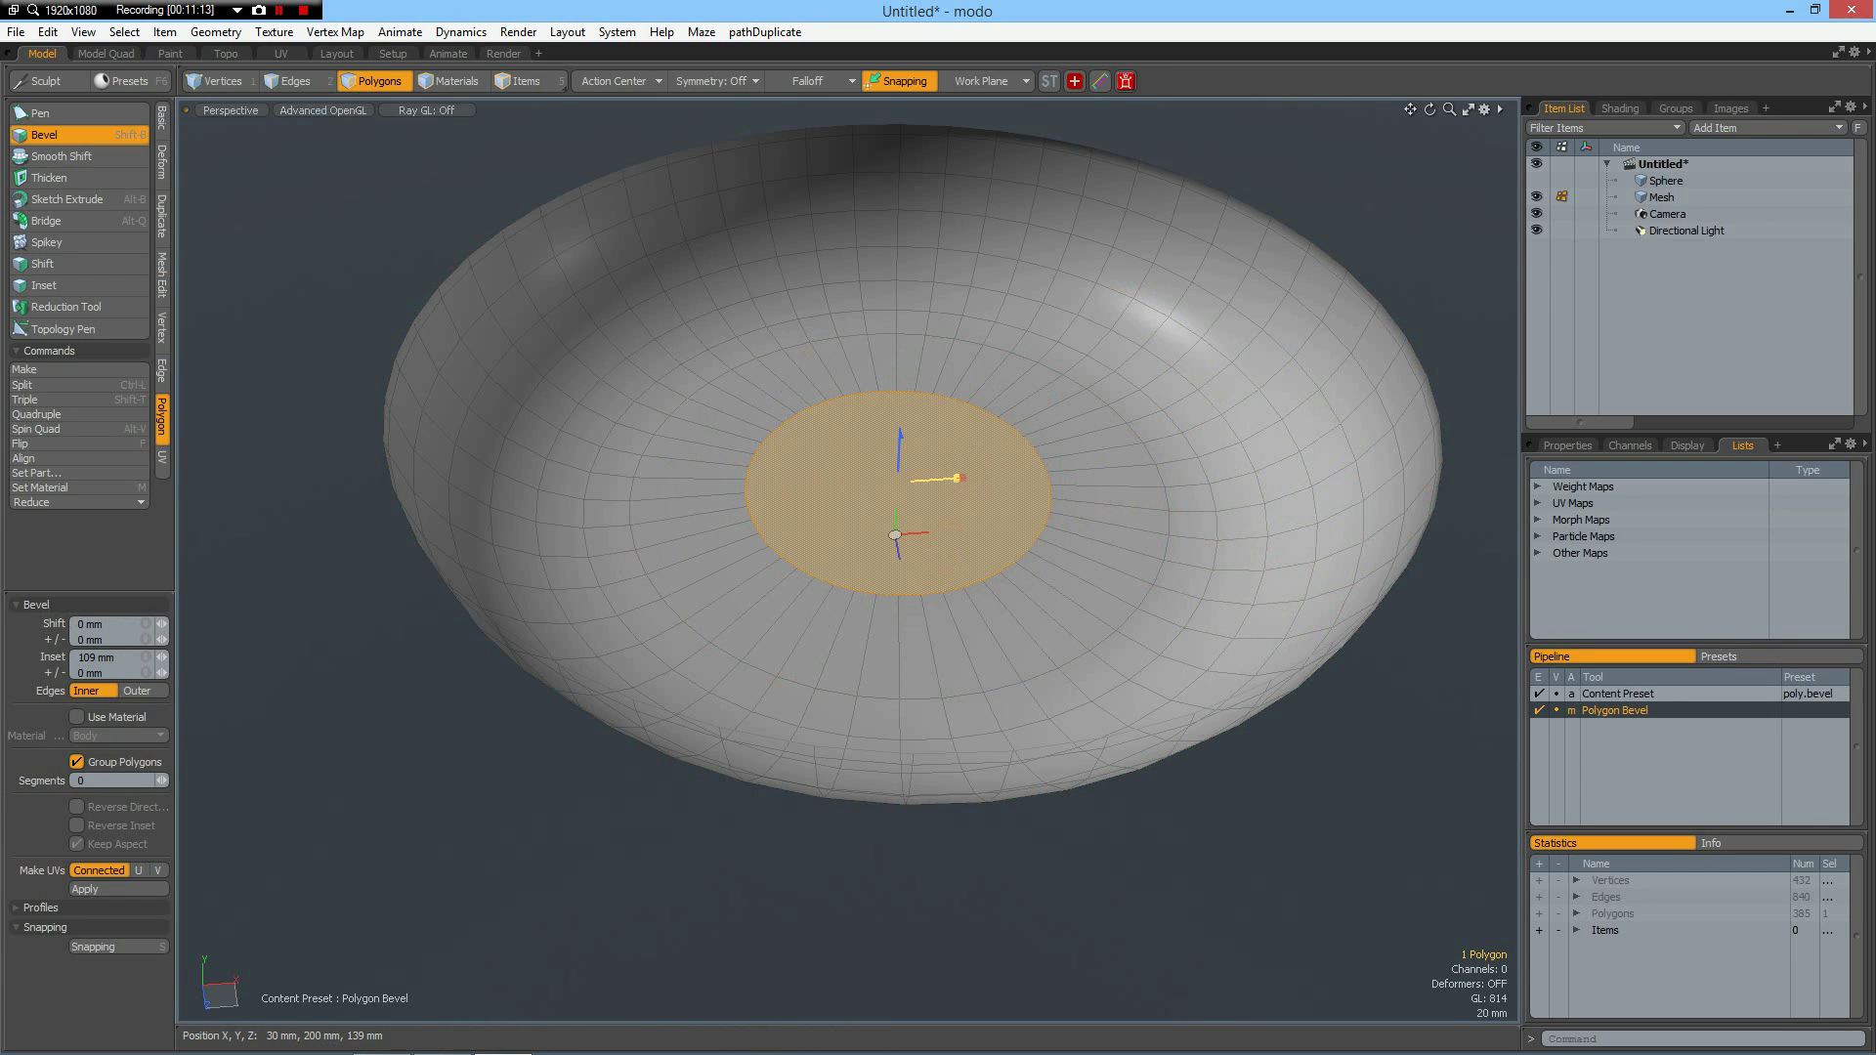
# Step: Add a second bevel to the central base polygon with an inset of about 34 mm, creating a narrow ring
pyautogui.moveTo(392, 516); pyautogui.dragTo(396, 516)
pyautogui.click(784, 514)
pyautogui.moveTo(958, 479); pyautogui.dragTo(961, 478)
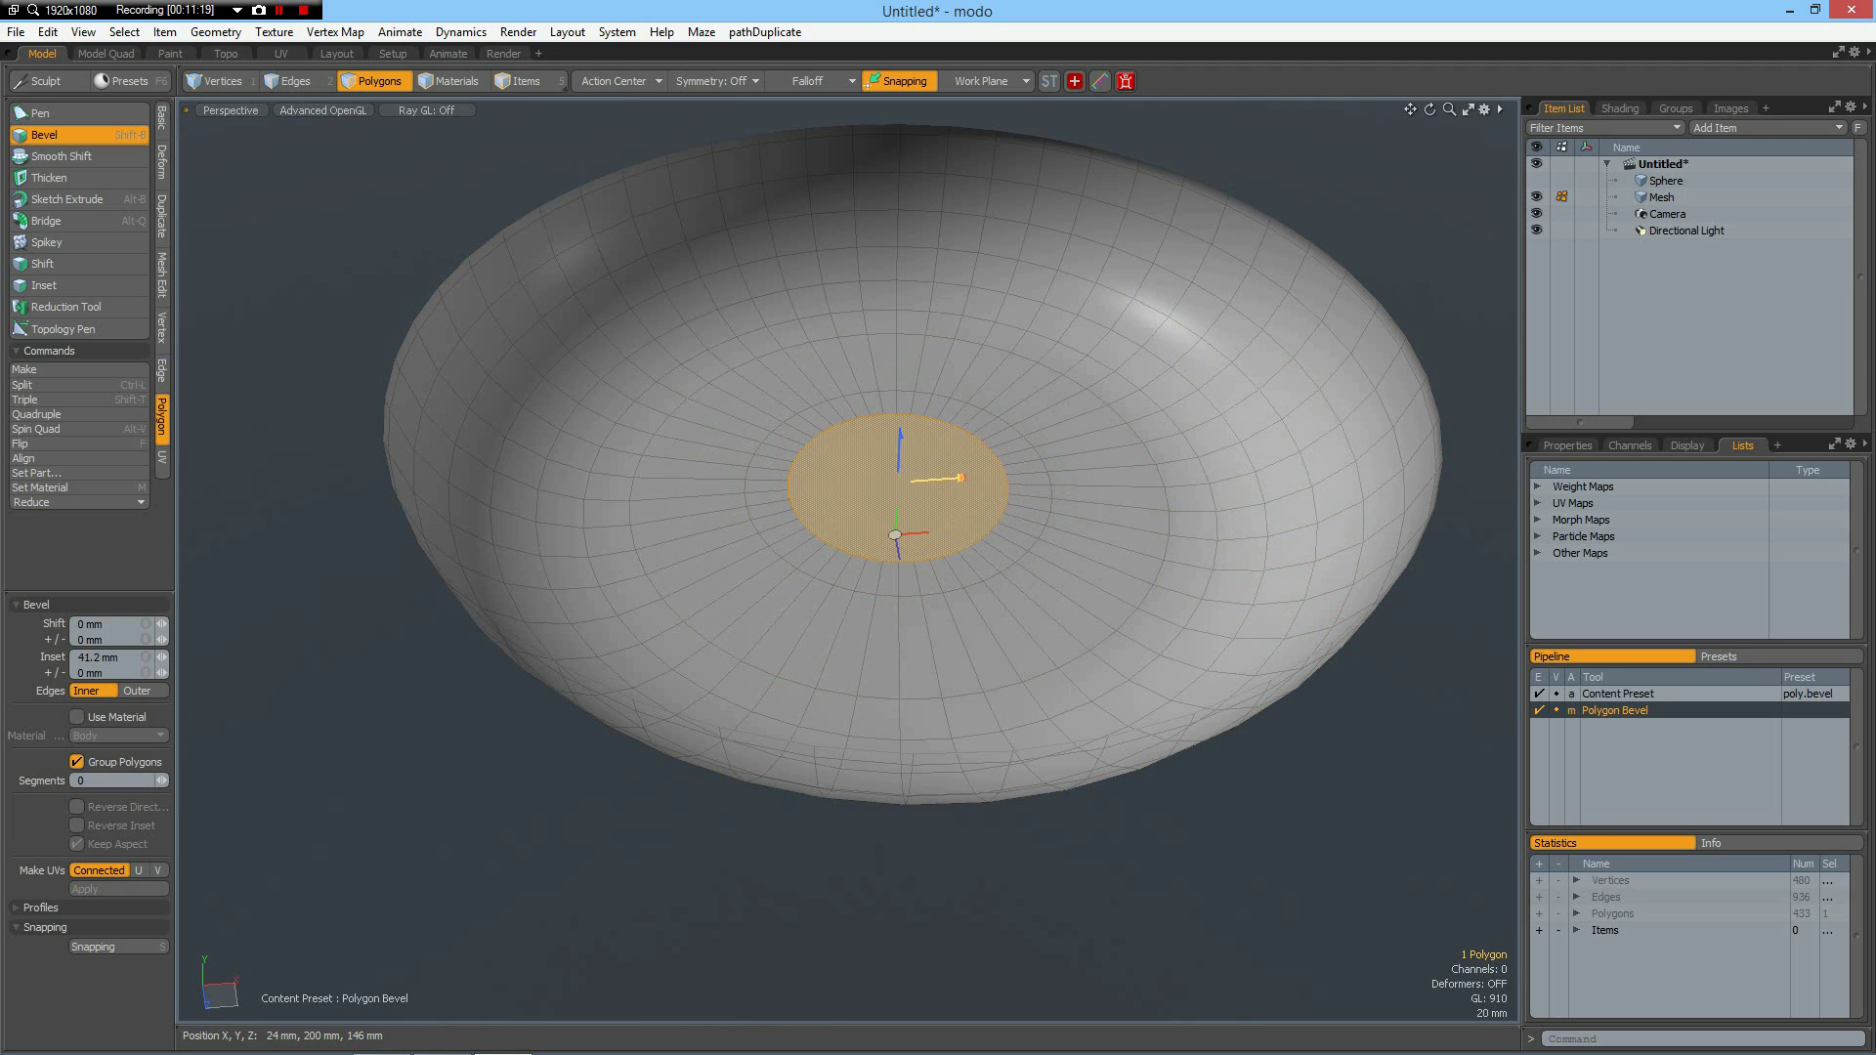
# Step: Bevel the inner and outer edge loops of the narrow base ring by about 2.1 mm with round level 0
pyautogui.scroll(6, 870, 463)
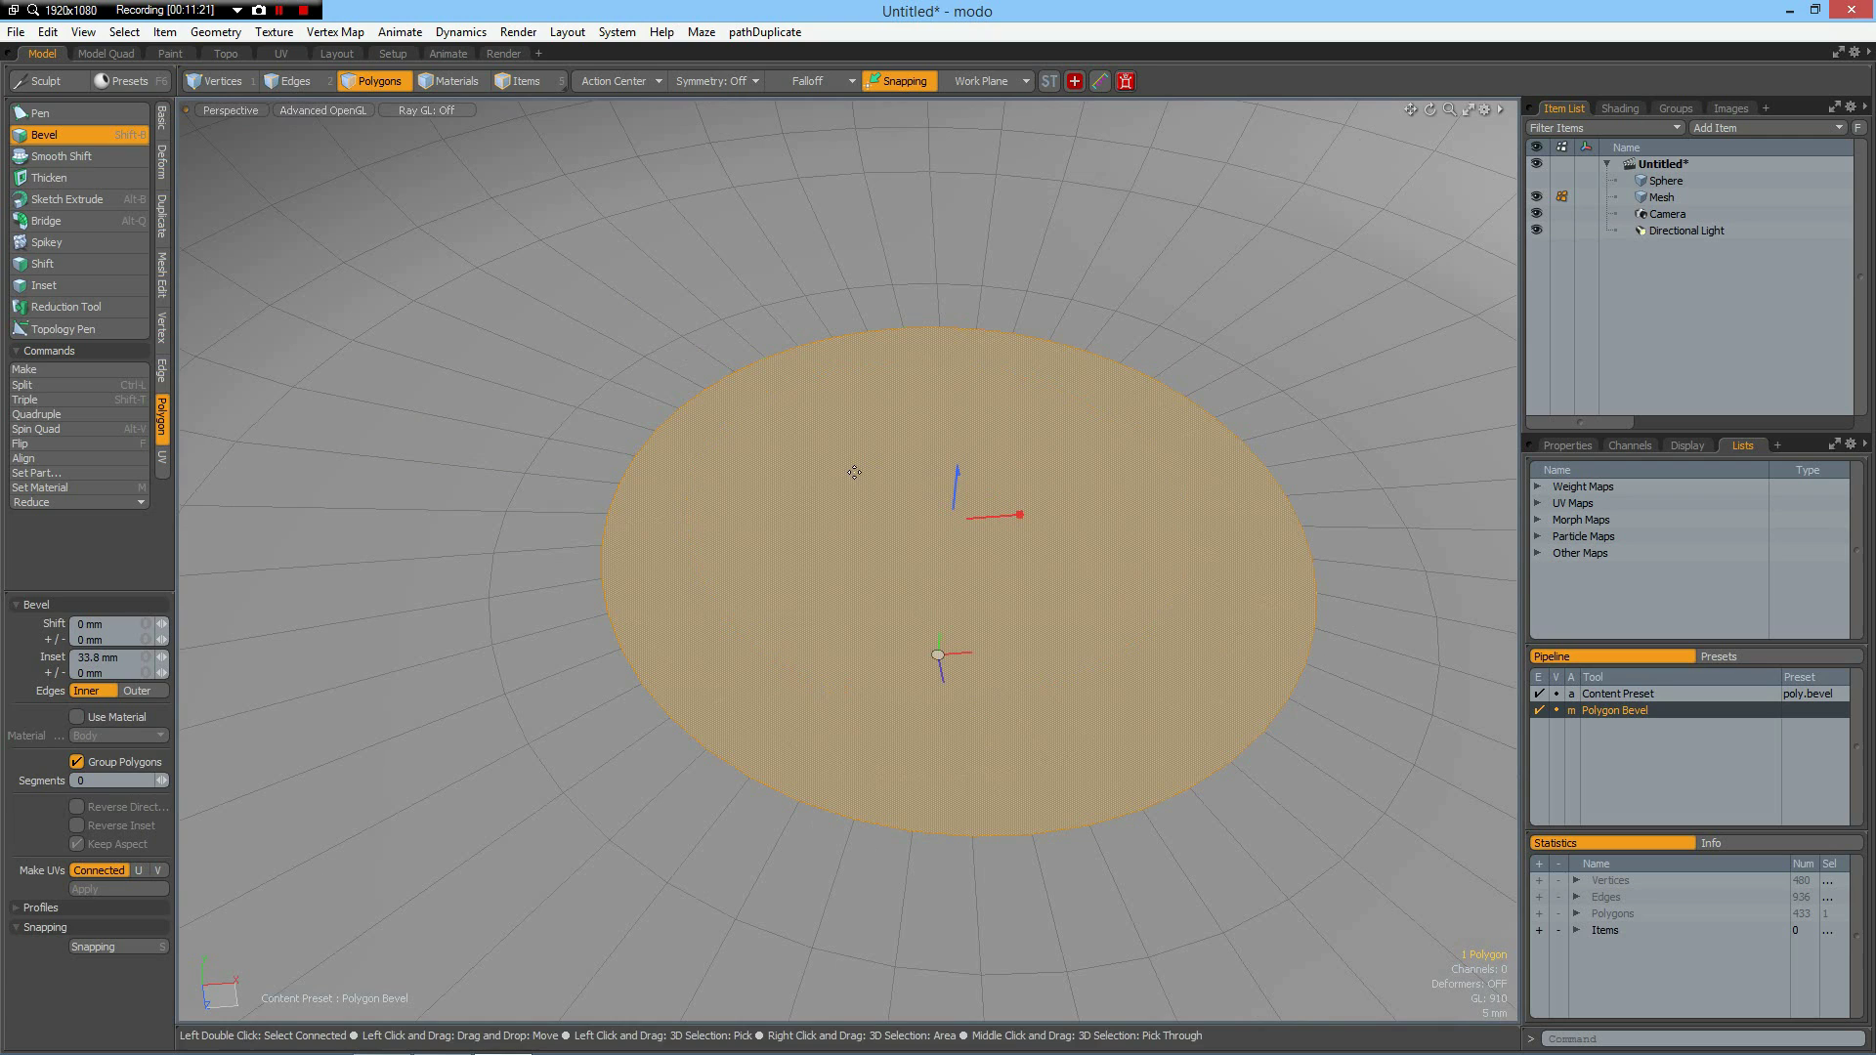
pyautogui.press('1')
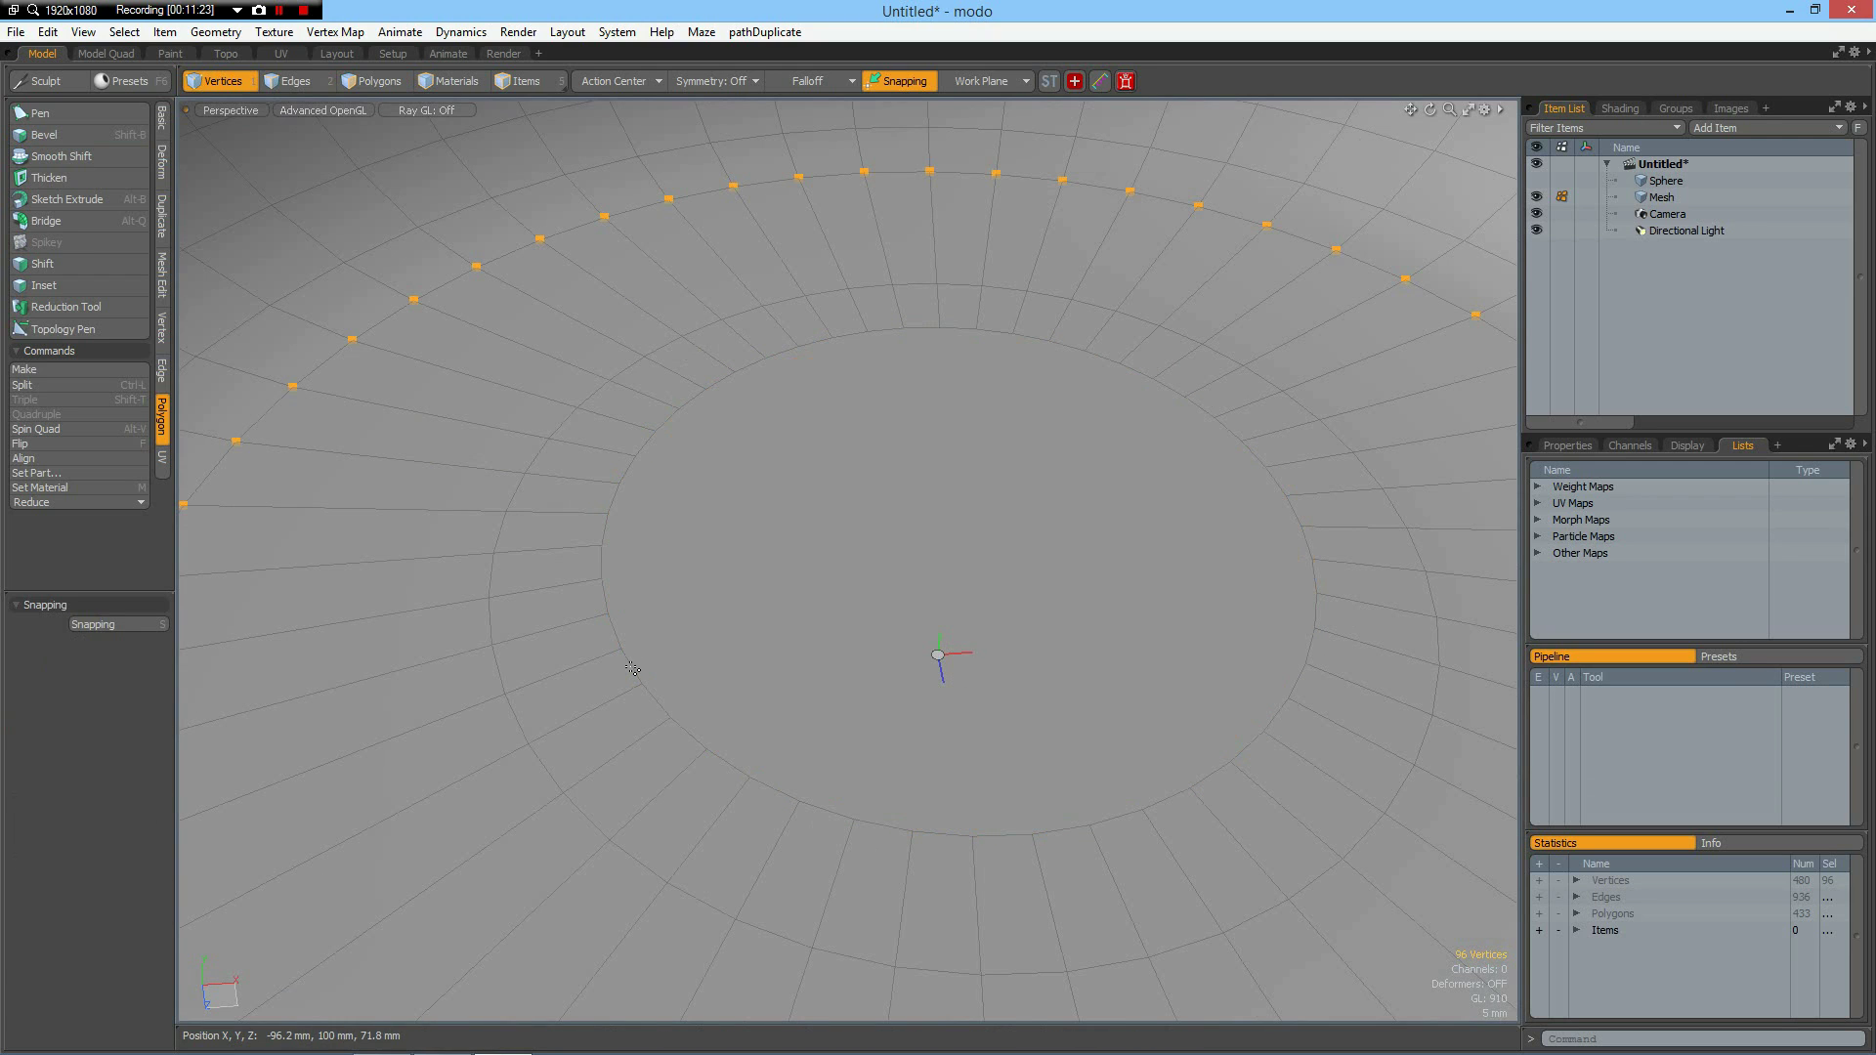
pyautogui.press('2')
pyautogui.doubleClick(628, 662)
pyautogui.keyDown('shift'); pyautogui.click(522, 723); pyautogui.keyUp('shift')
pyautogui.keyDown('shift'); pyautogui.doubleClick(522, 723); pyautogui.keyUp('shift')
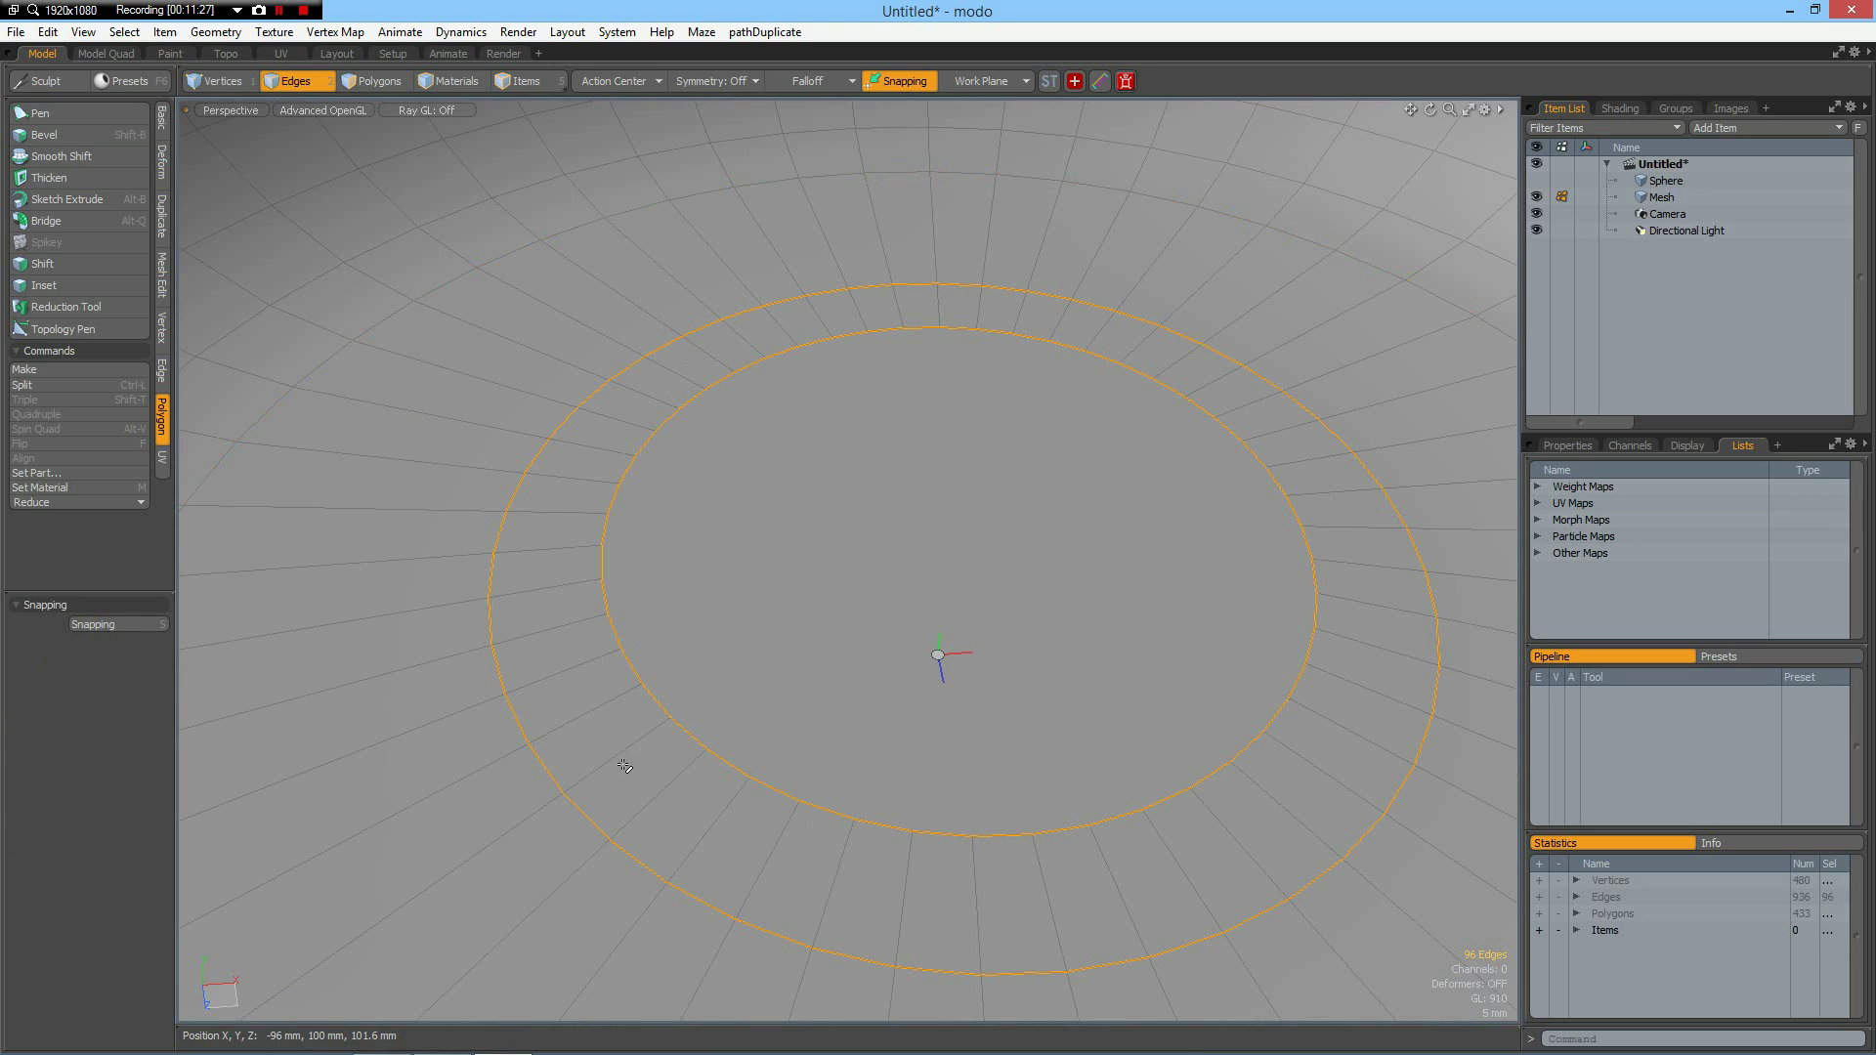
pyautogui.hotkey('shift', 'b')
pyautogui.moveTo(161, 699); pyautogui.dragTo(86, 694)
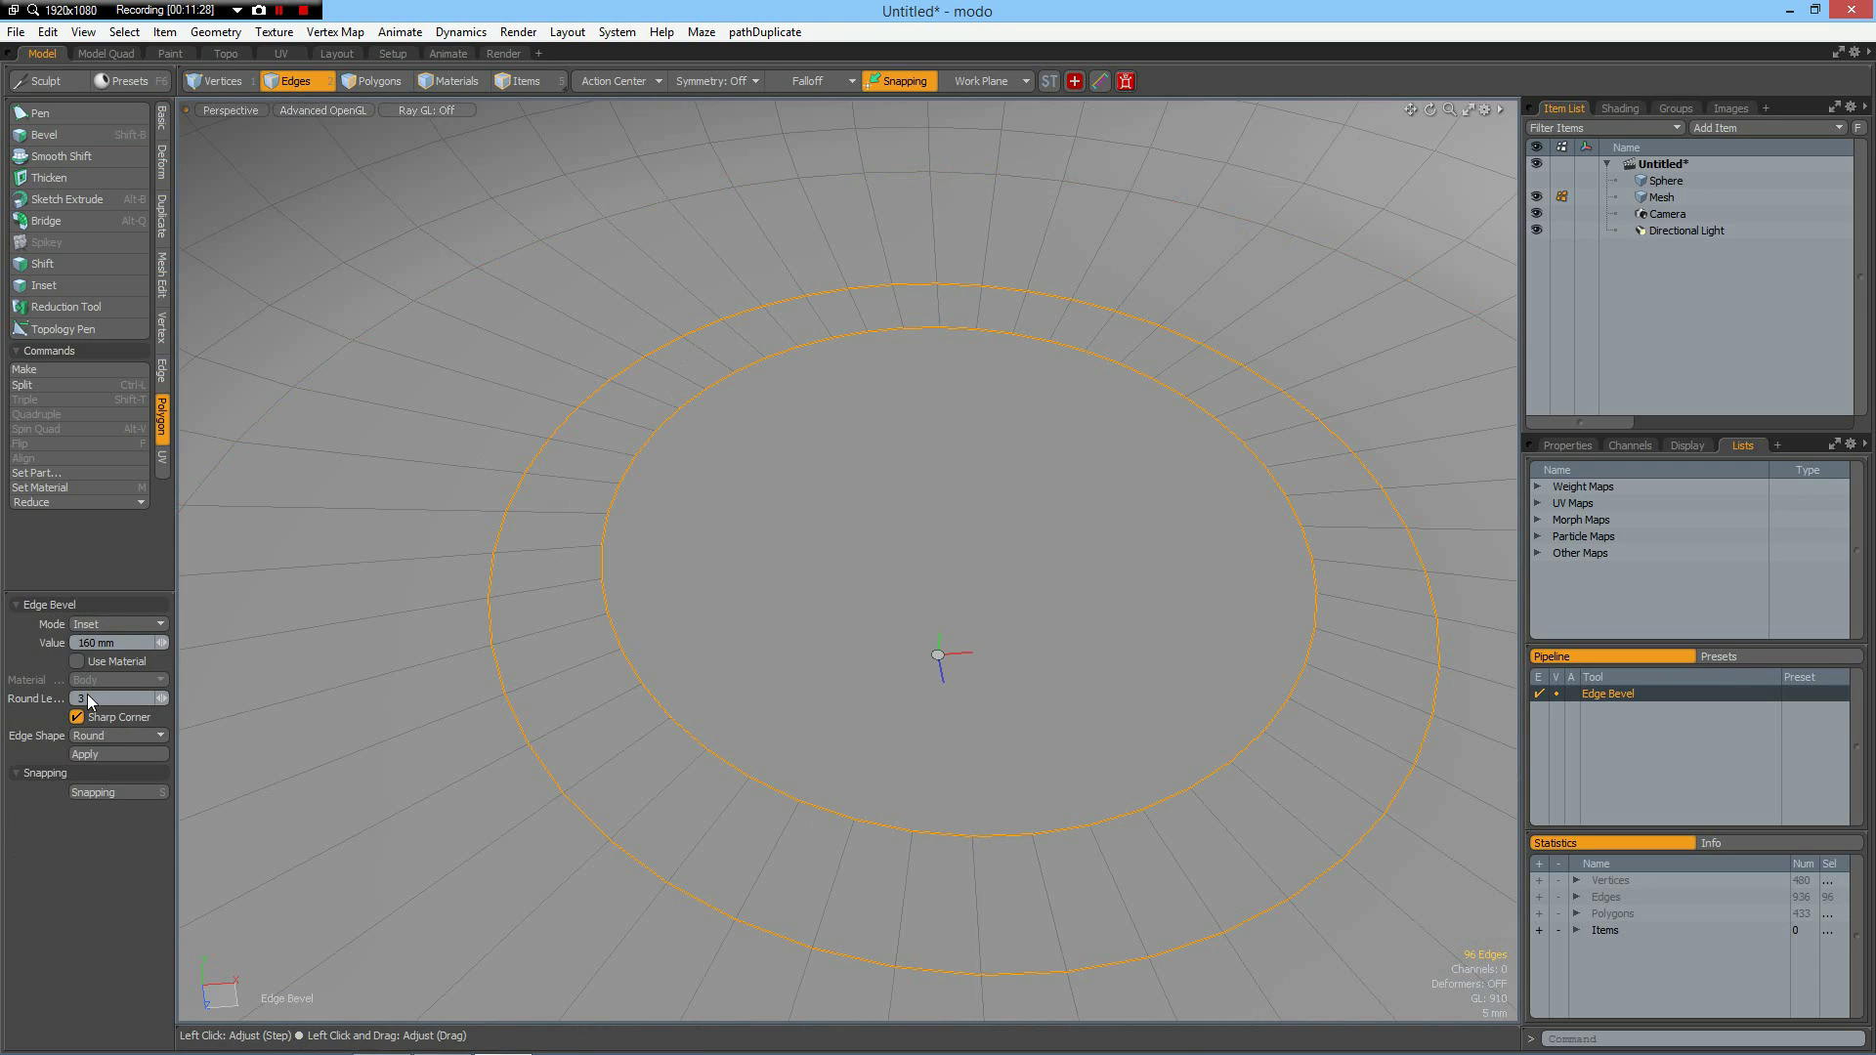
pyautogui.moveTo(636, 636); pyautogui.dragTo(666, 636)
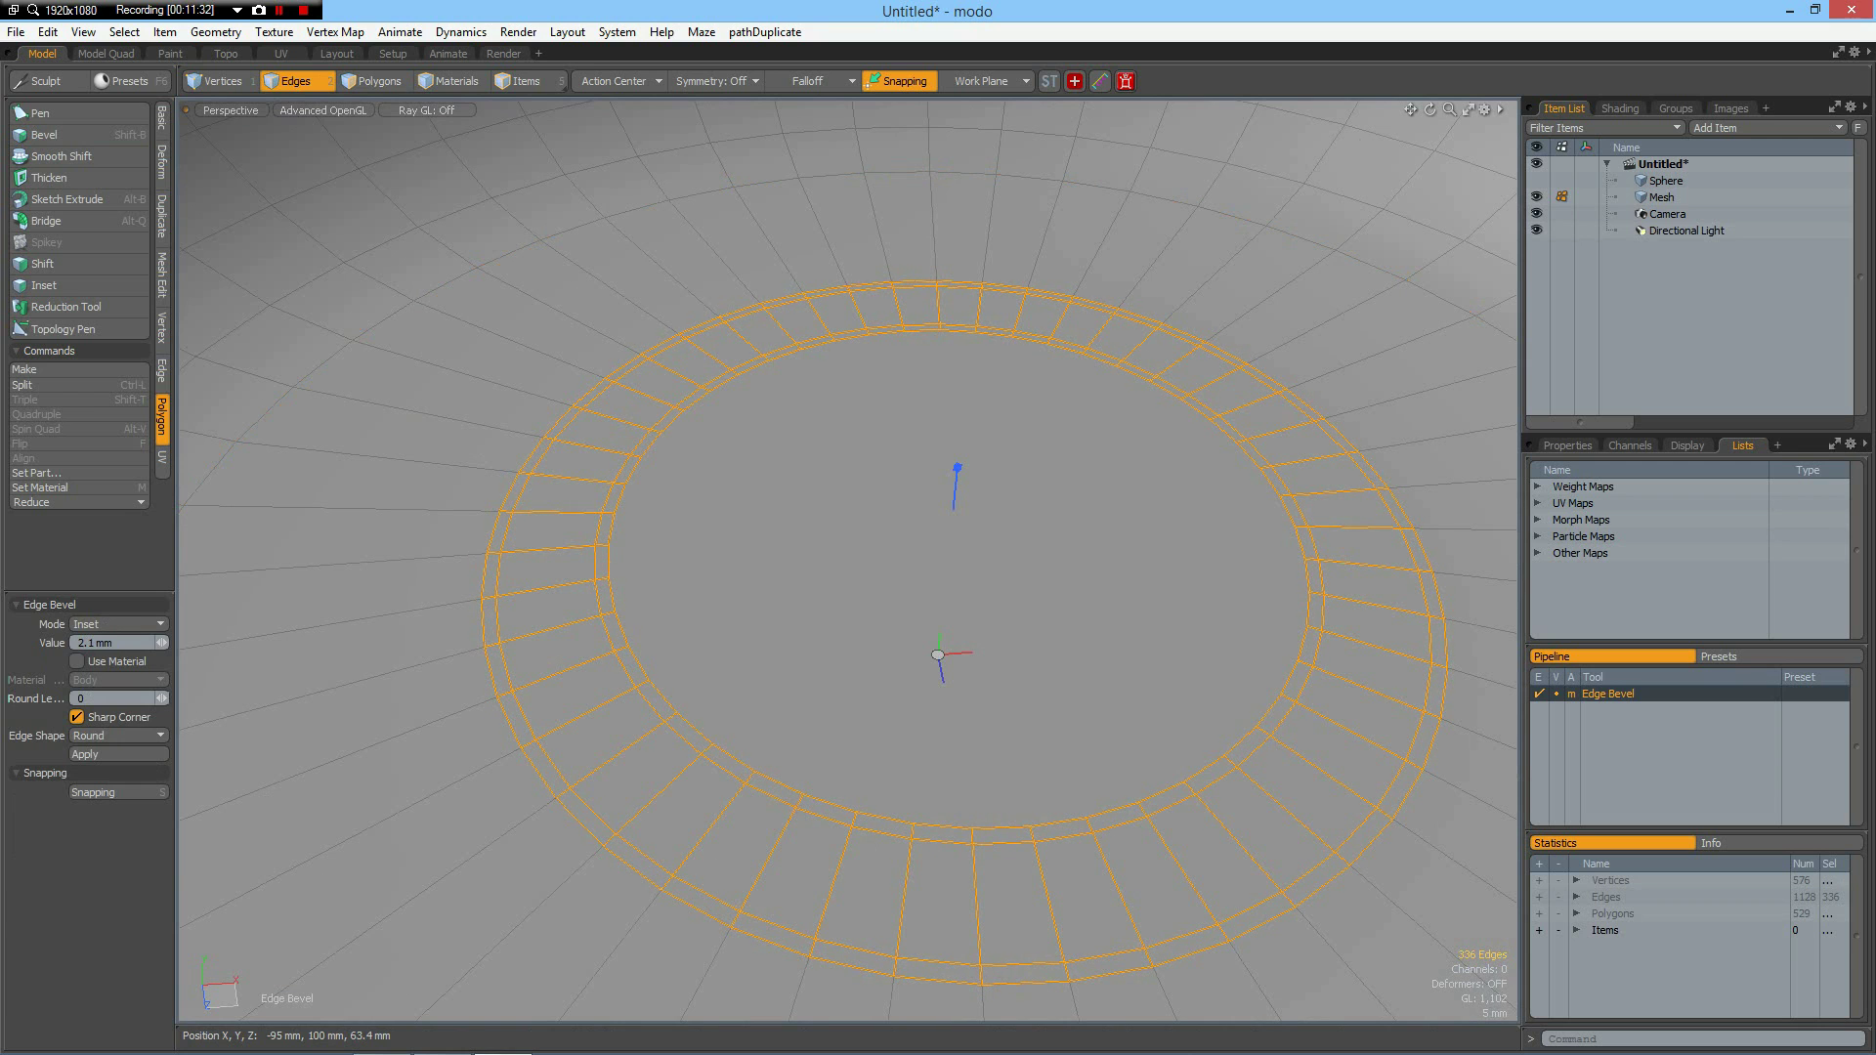
pyautogui.press('space')
# Step: Select every other polygon all the way around the ring between the bevelled edge loops
pyautogui.press('space')
pyautogui.click(614, 725)
pyautogui.keyDown('shift'); pyautogui.click(562, 650); pyautogui.keyUp('shift')
pyautogui.press('Up')
pyautogui.press('Up')
pyautogui.press('Up')
pyautogui.press('Up')
pyautogui.press('Up')
pyautogui.press('Up')
pyautogui.press('Up')
pyautogui.press('Up')
pyautogui.press('Up')
pyautogui.press('Up')
pyautogui.press('Up')
pyautogui.press('Up')
pyautogui.press('Up')
pyautogui.press('Up')
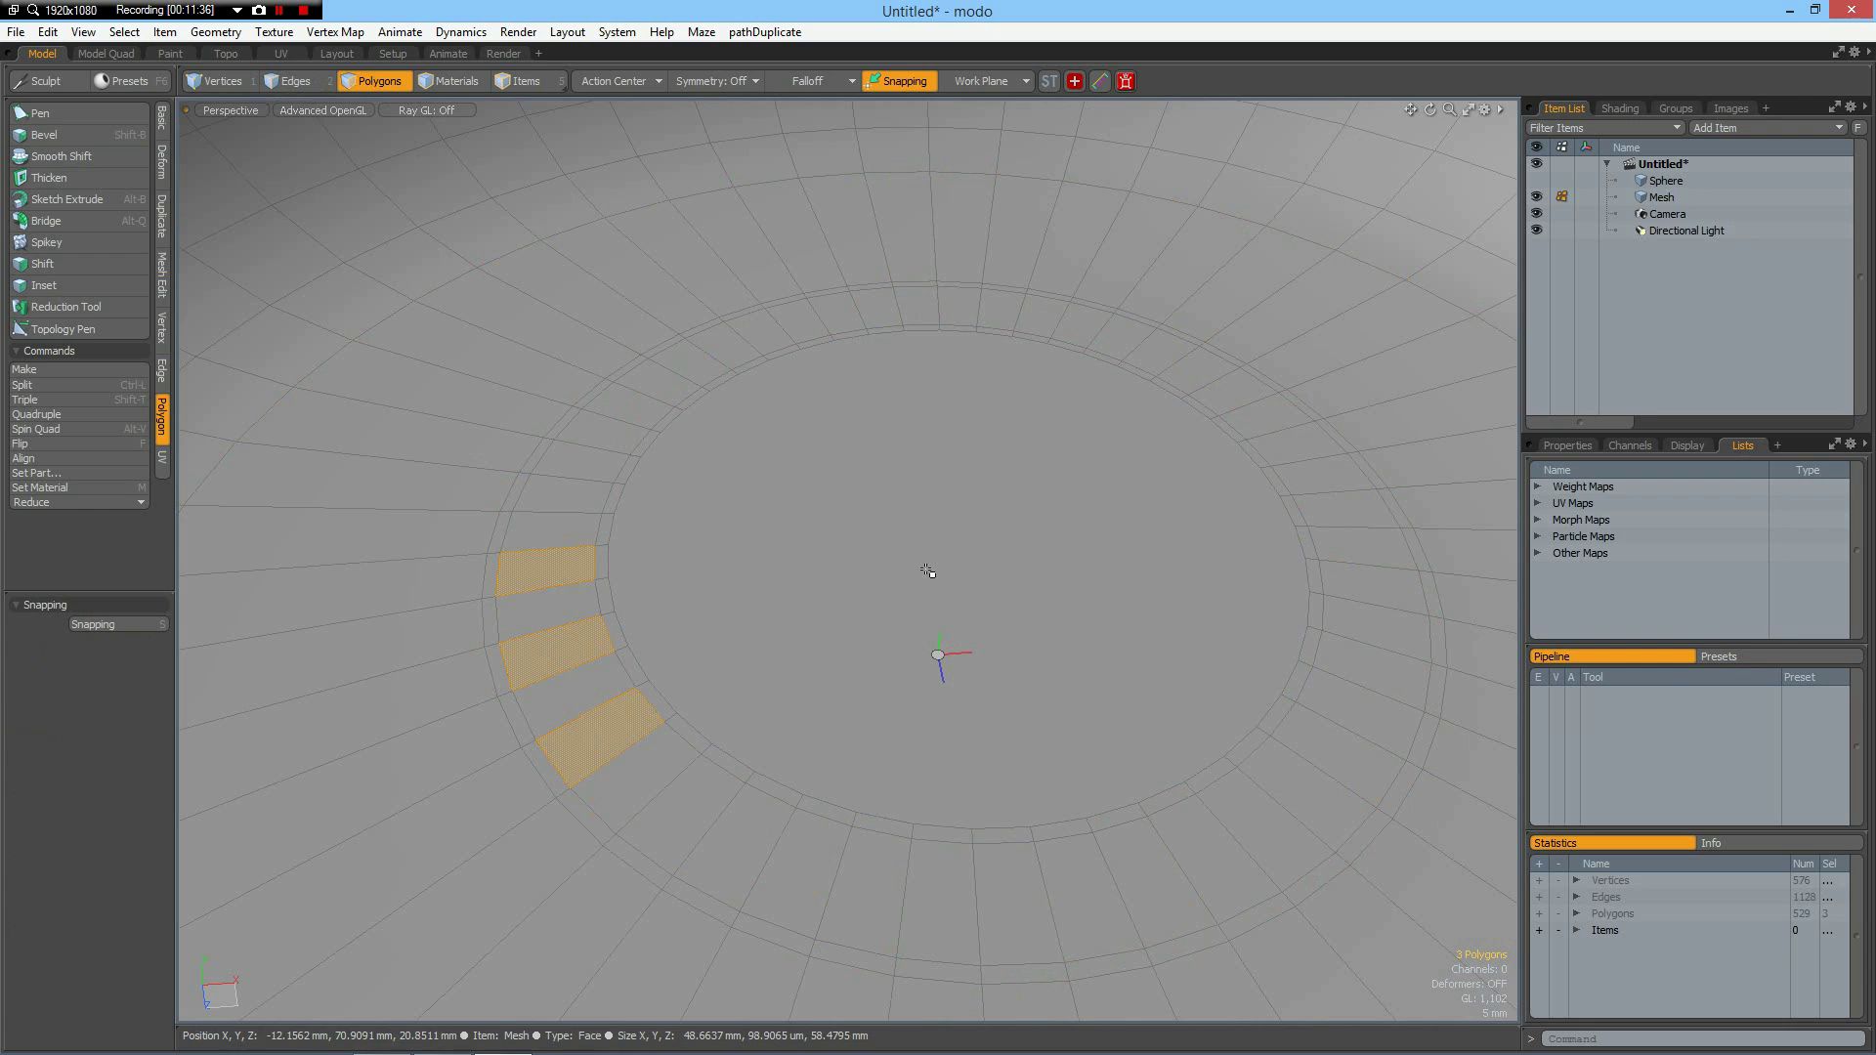
pyautogui.press('Up')
pyautogui.press('Up')
pyautogui.press('Up')
pyautogui.press('Up')
pyautogui.press('Up')
pyautogui.press('Up')
pyautogui.press('Up')
pyautogui.press('Up')
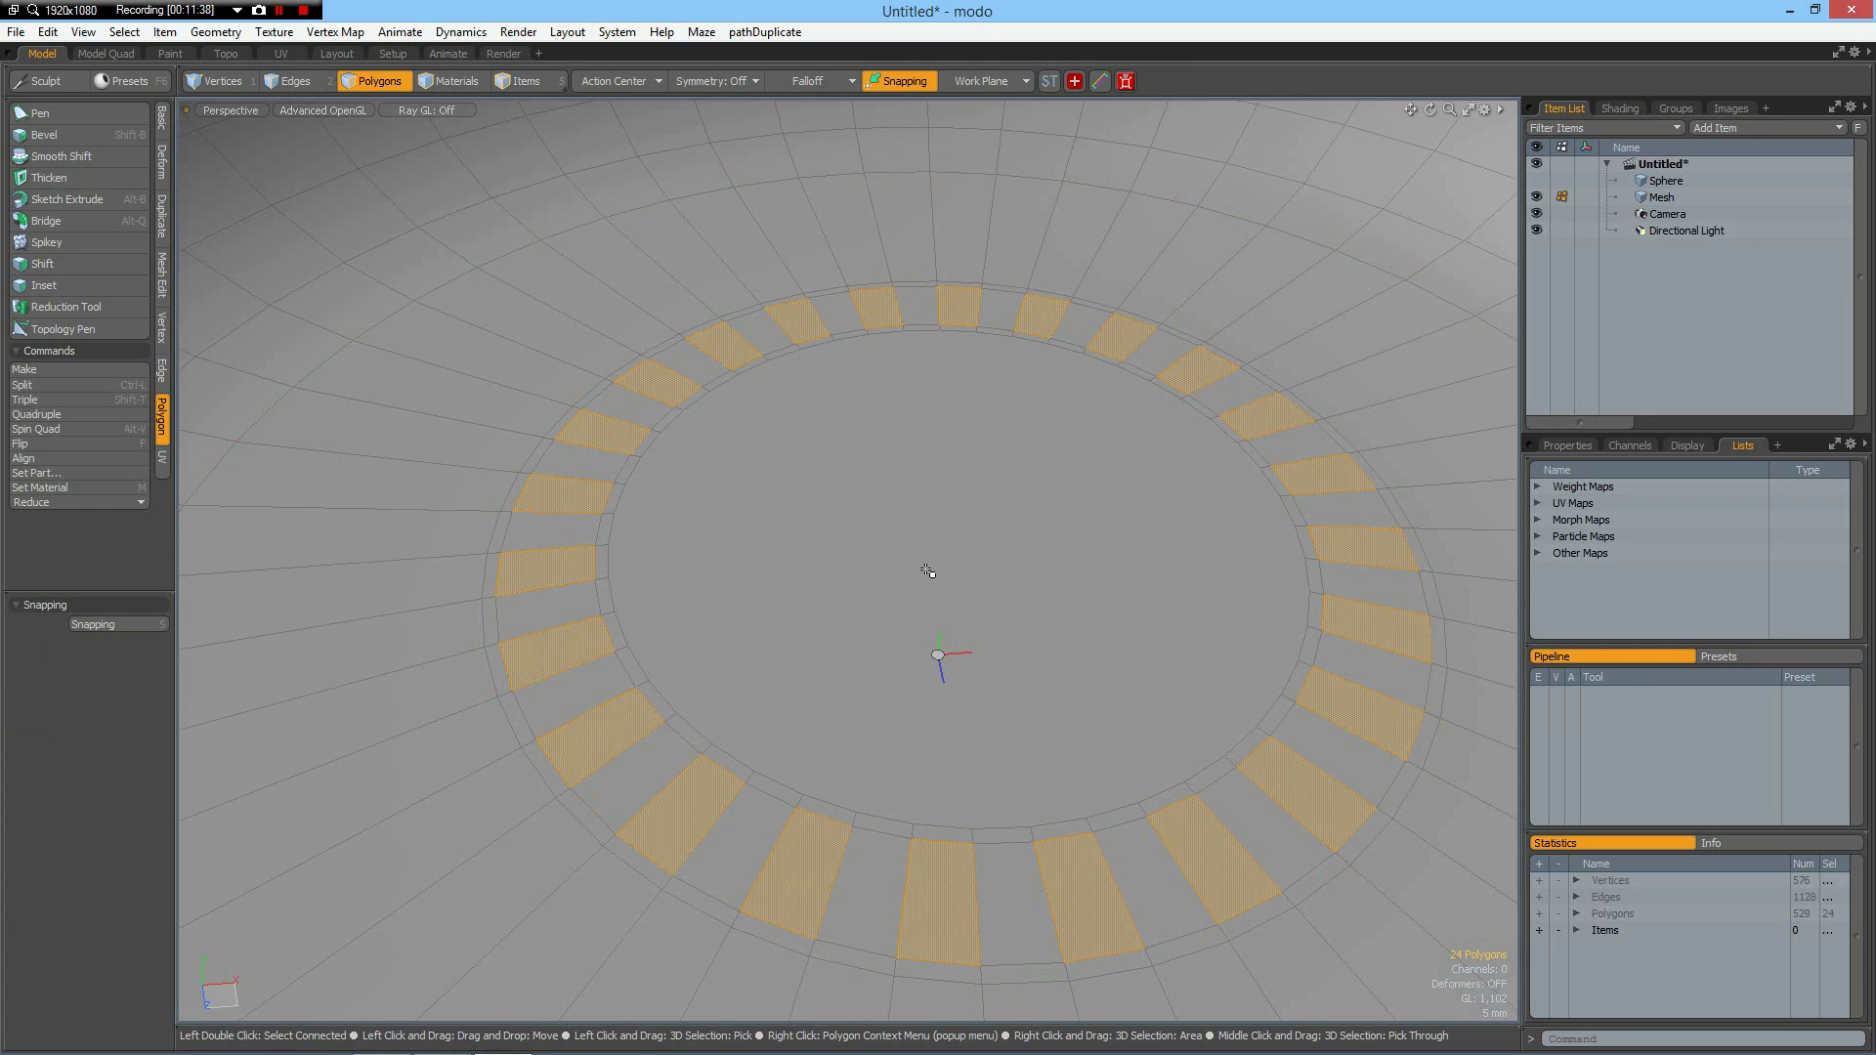
# Step: Extrude the selected alternating ring polygons upward by about 258 mm along Y into a circle of separate bars
pyautogui.hotkey('shift', 'x')
pyautogui.keyDown('alt'); pyautogui.moveTo(943, 656); pyautogui.dragTo(812, 557); pyautogui.keyUp('alt')
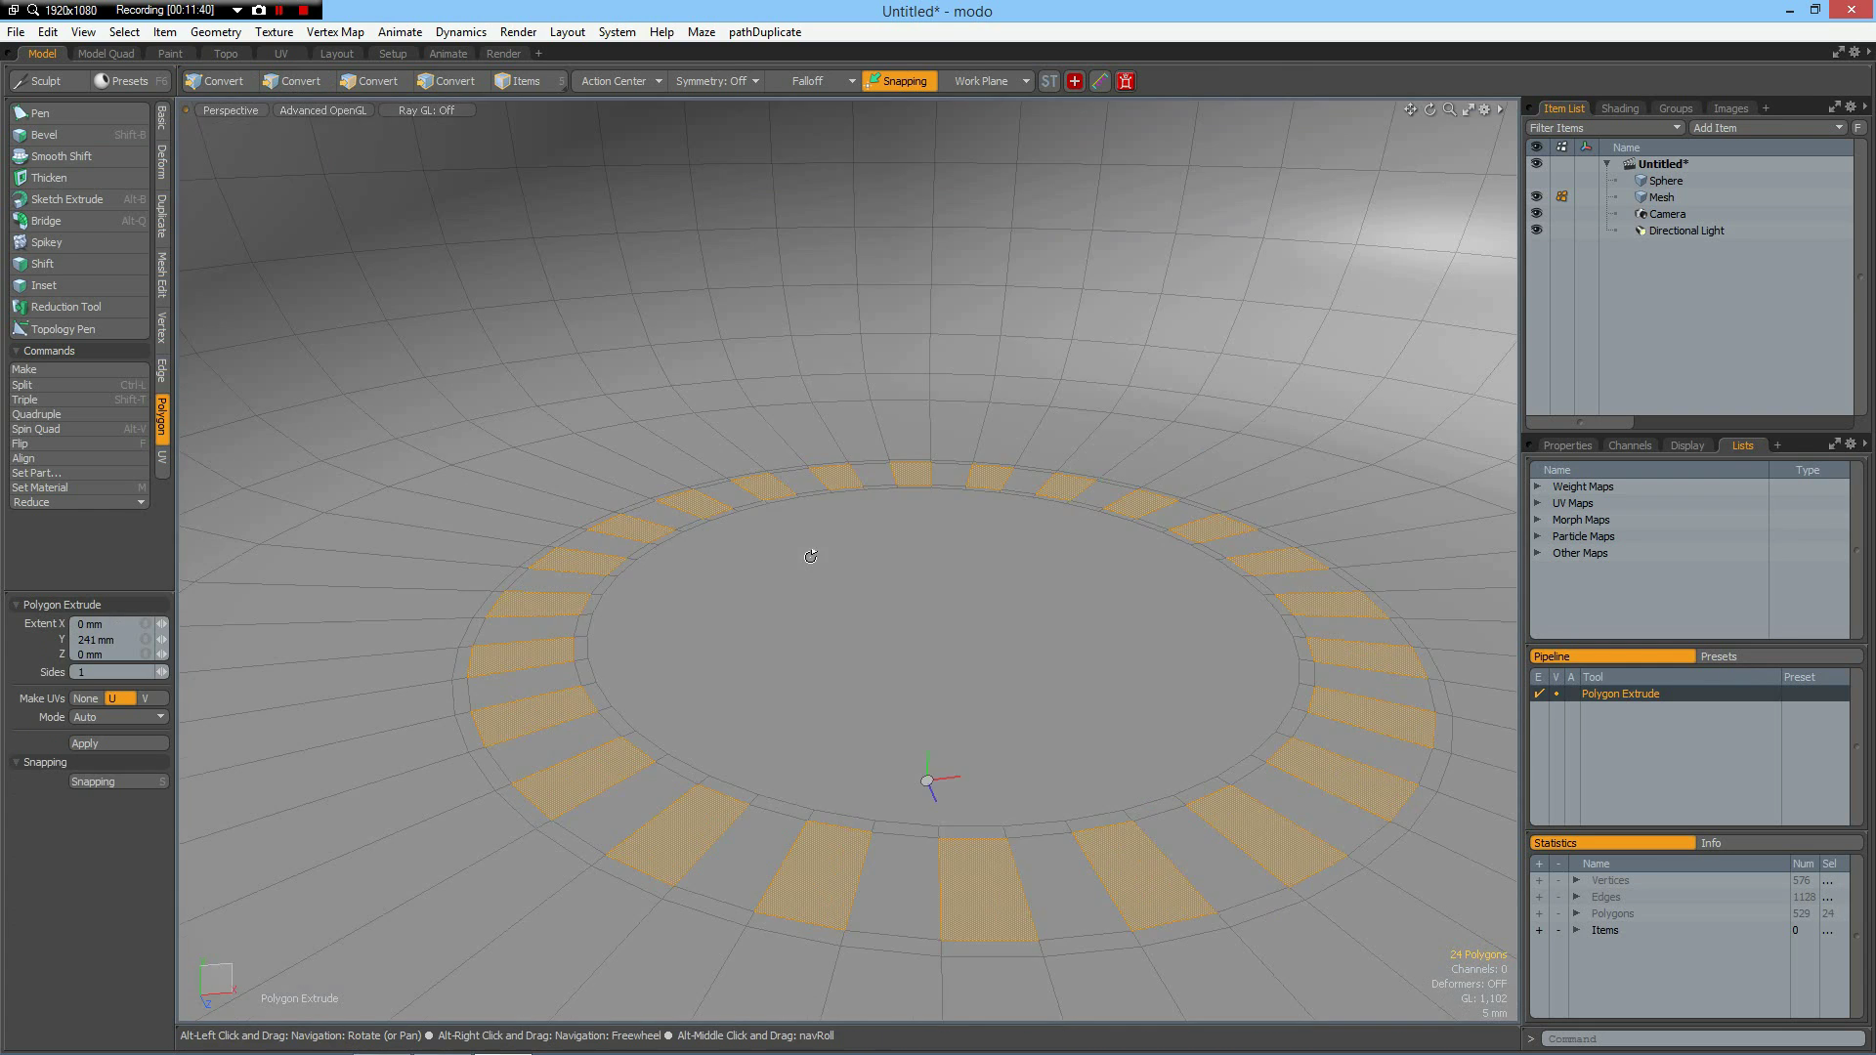
pyautogui.scroll(-6, 811, 557)
pyautogui.click(828, 567)
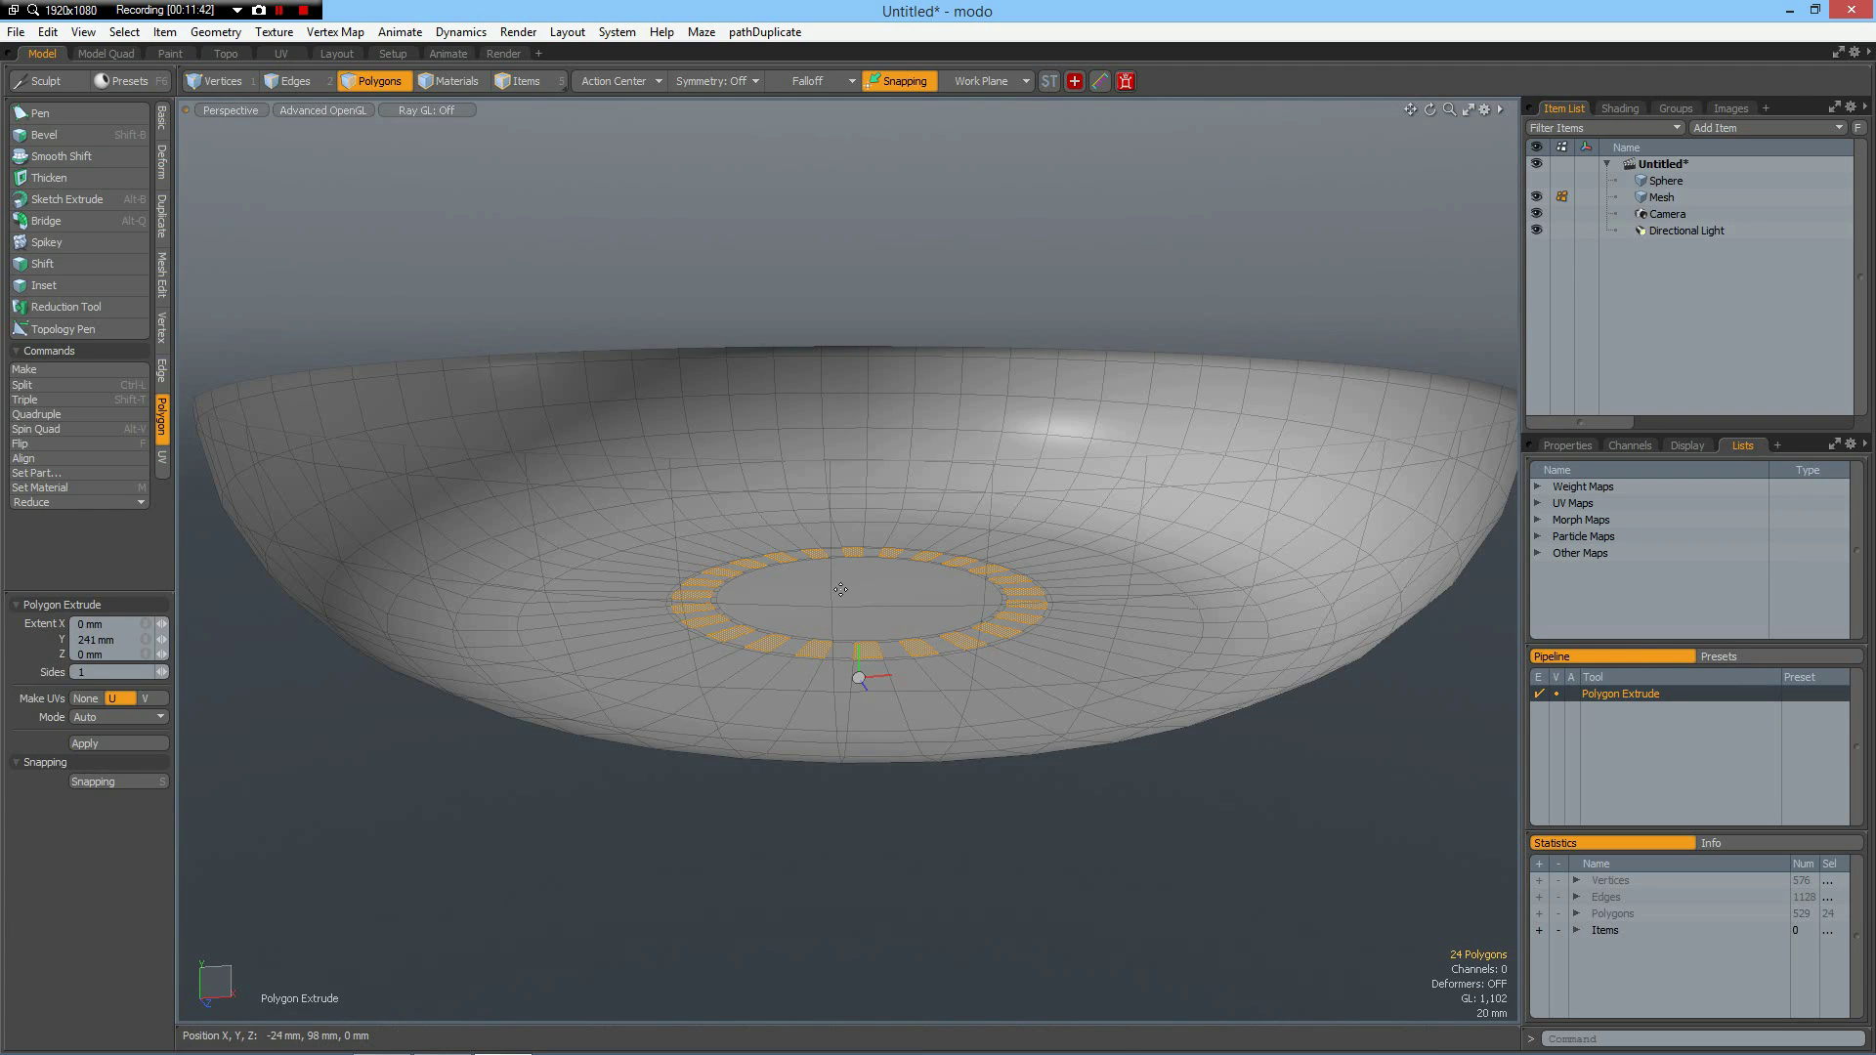
pyautogui.moveTo(862, 528); pyautogui.dragTo(861, 92)
pyautogui.scroll(-3, 1120, 379)
pyautogui.scroll(-3, 1120, 378)
pyautogui.keyDown('alt'); pyautogui.moveTo(1075, 390); pyautogui.dragTo(1023, 256); pyautogui.keyUp('alt')
pyautogui.keyDown('alt'); pyautogui.moveTo(1175, 303); pyautogui.dragTo(1151, 454); pyautogui.keyUp('alt')
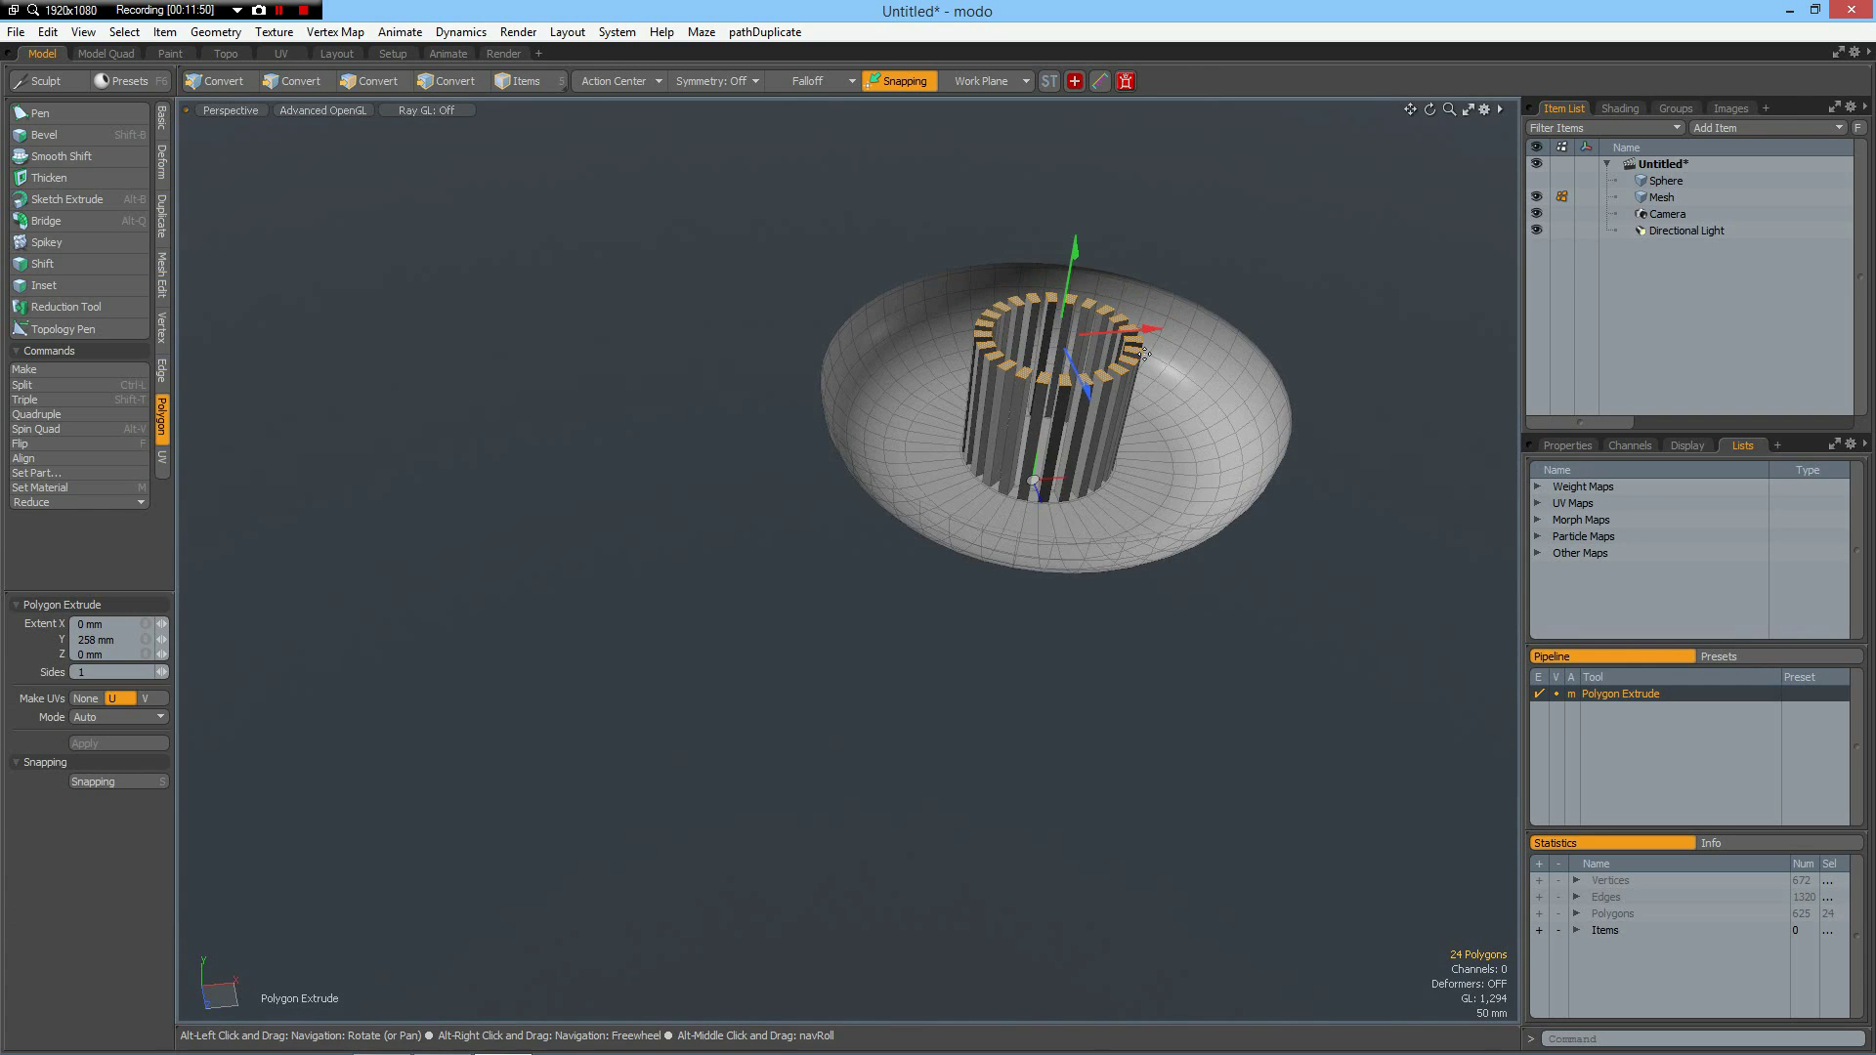
# Step: Expand the selection to the complete bars and their base ring, and assign them a material named Sensor
pyautogui.scroll(5, 1141, 350)
pyautogui.press(']')
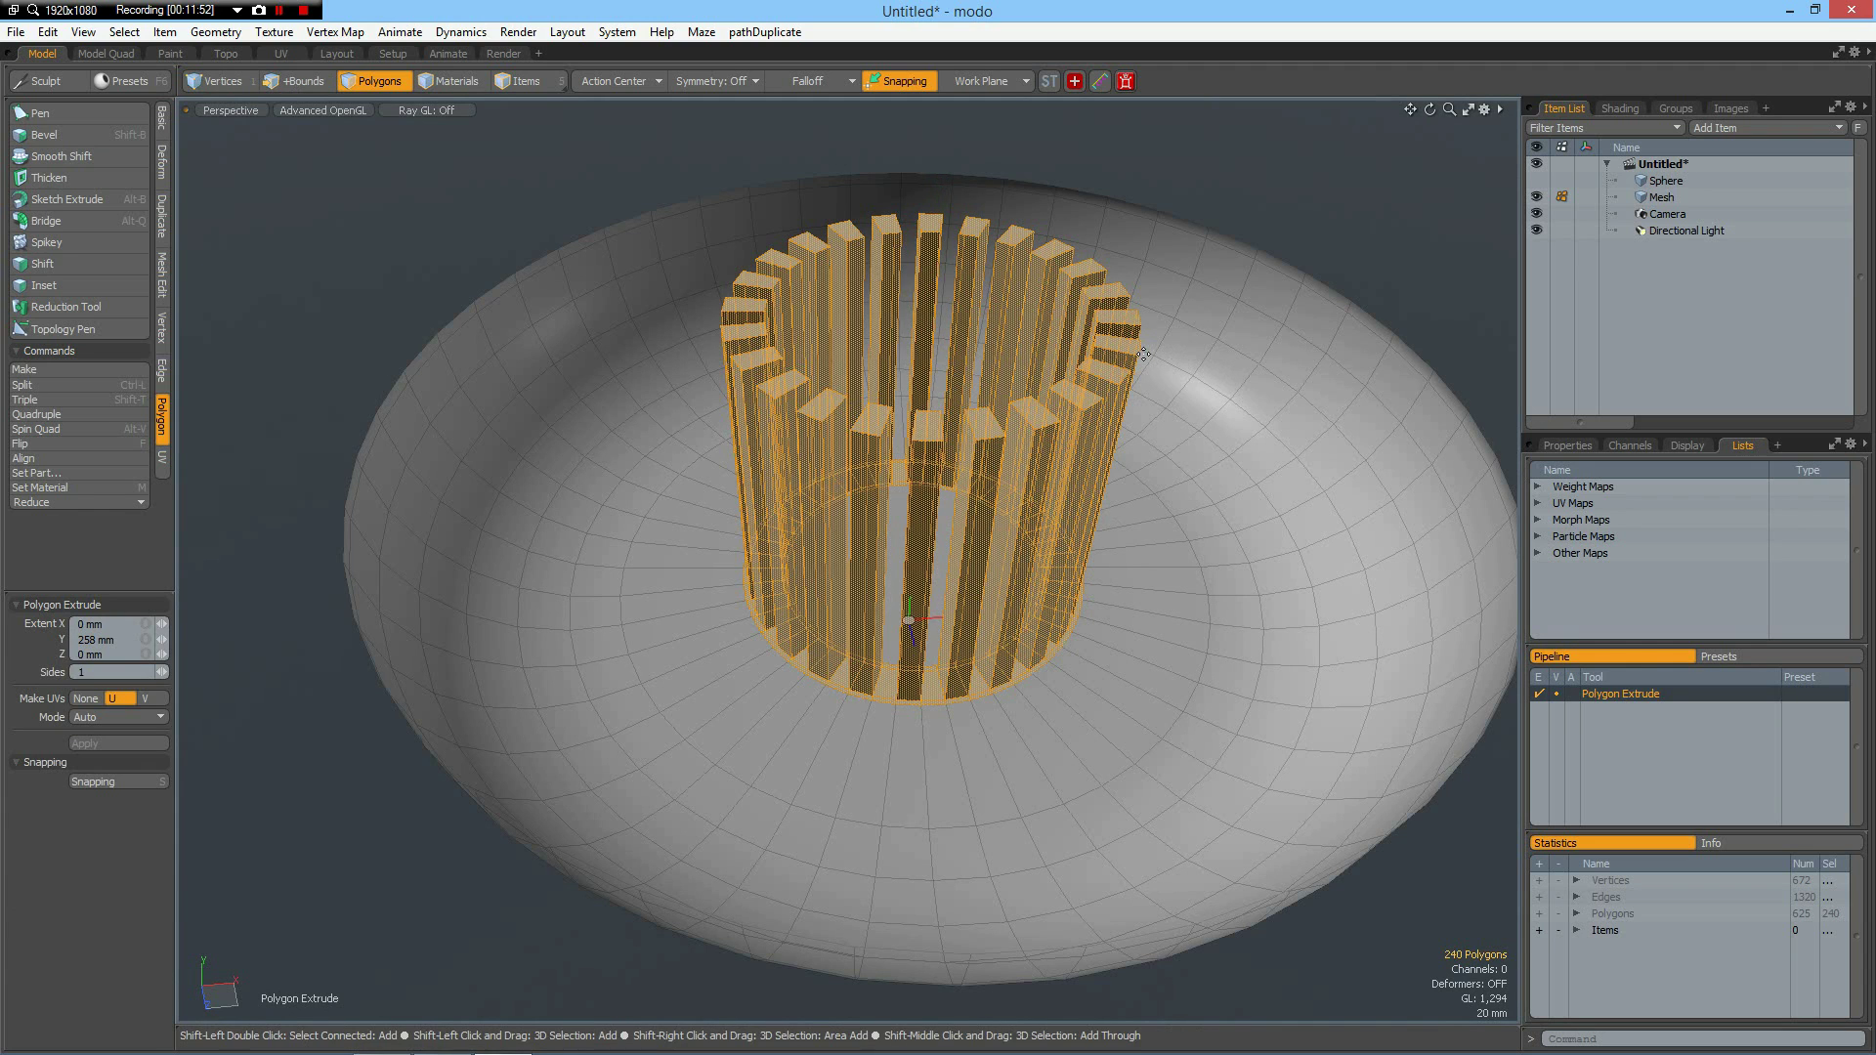
pyautogui.press('m')
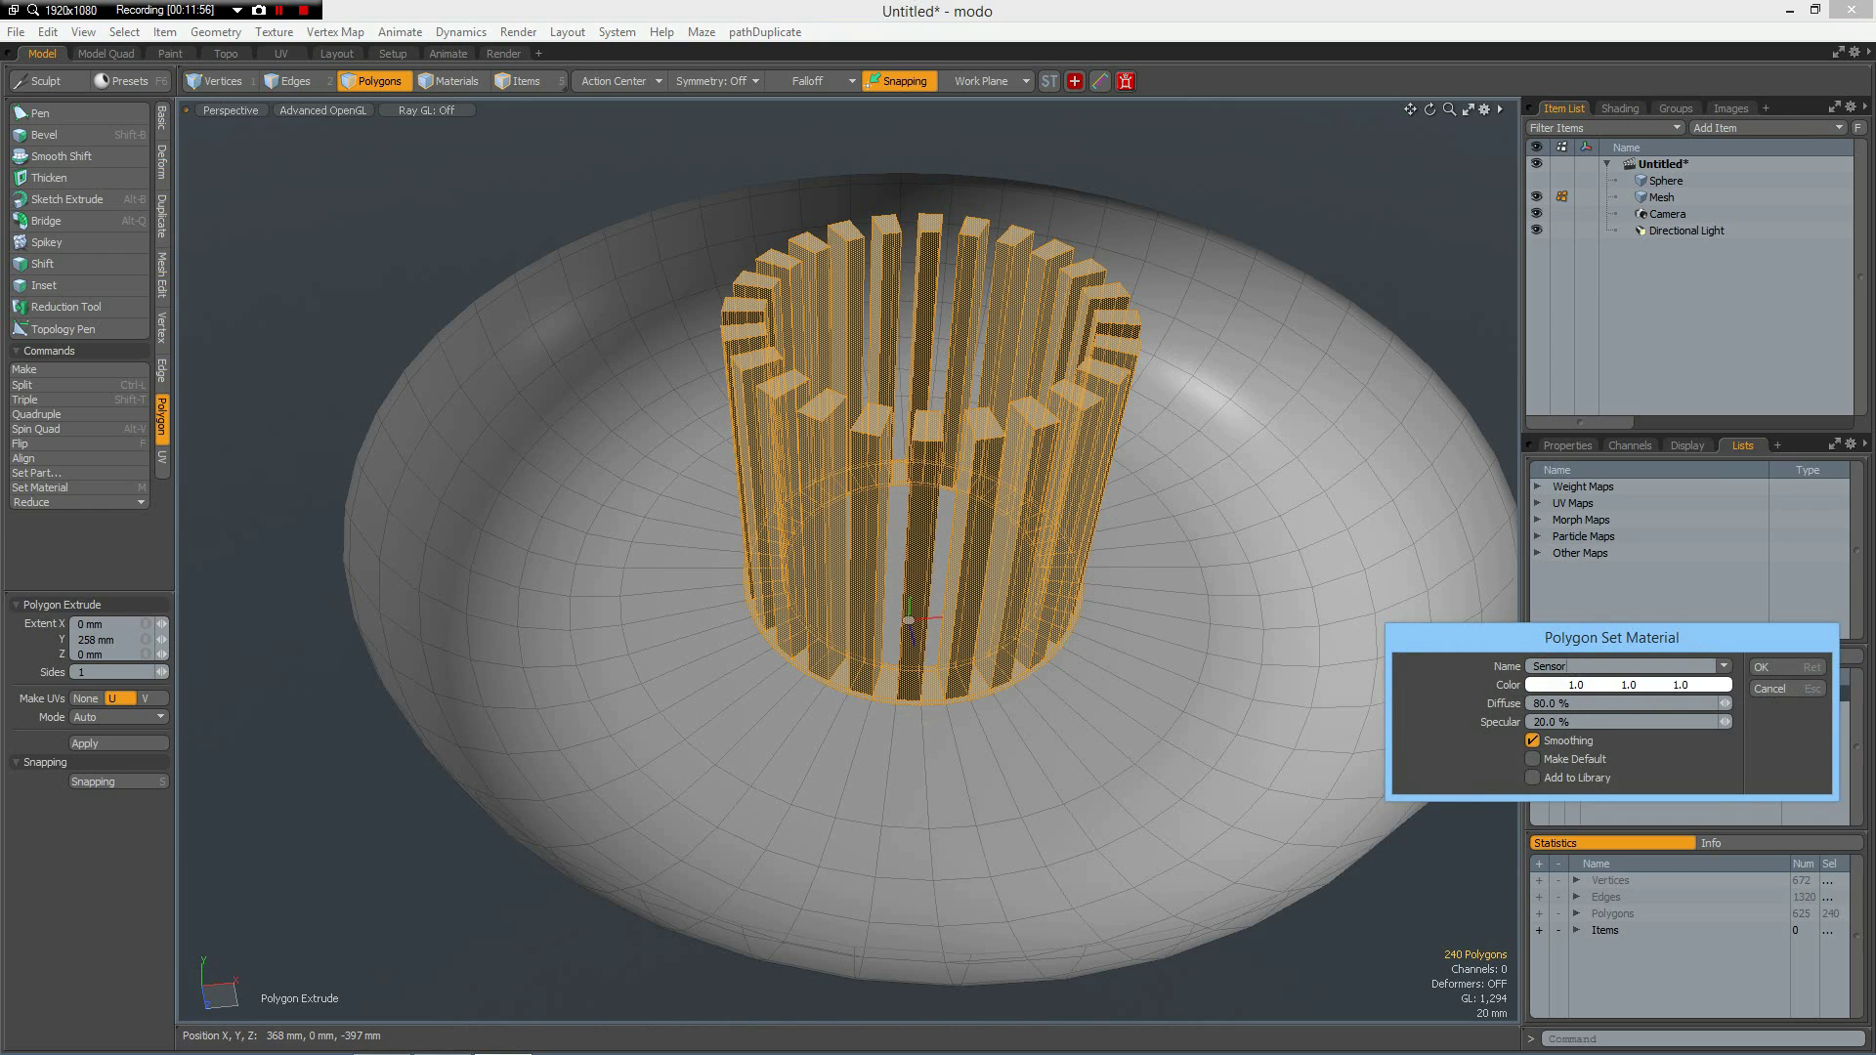
pyautogui.write('Sensor')
pyautogui.press('Return')
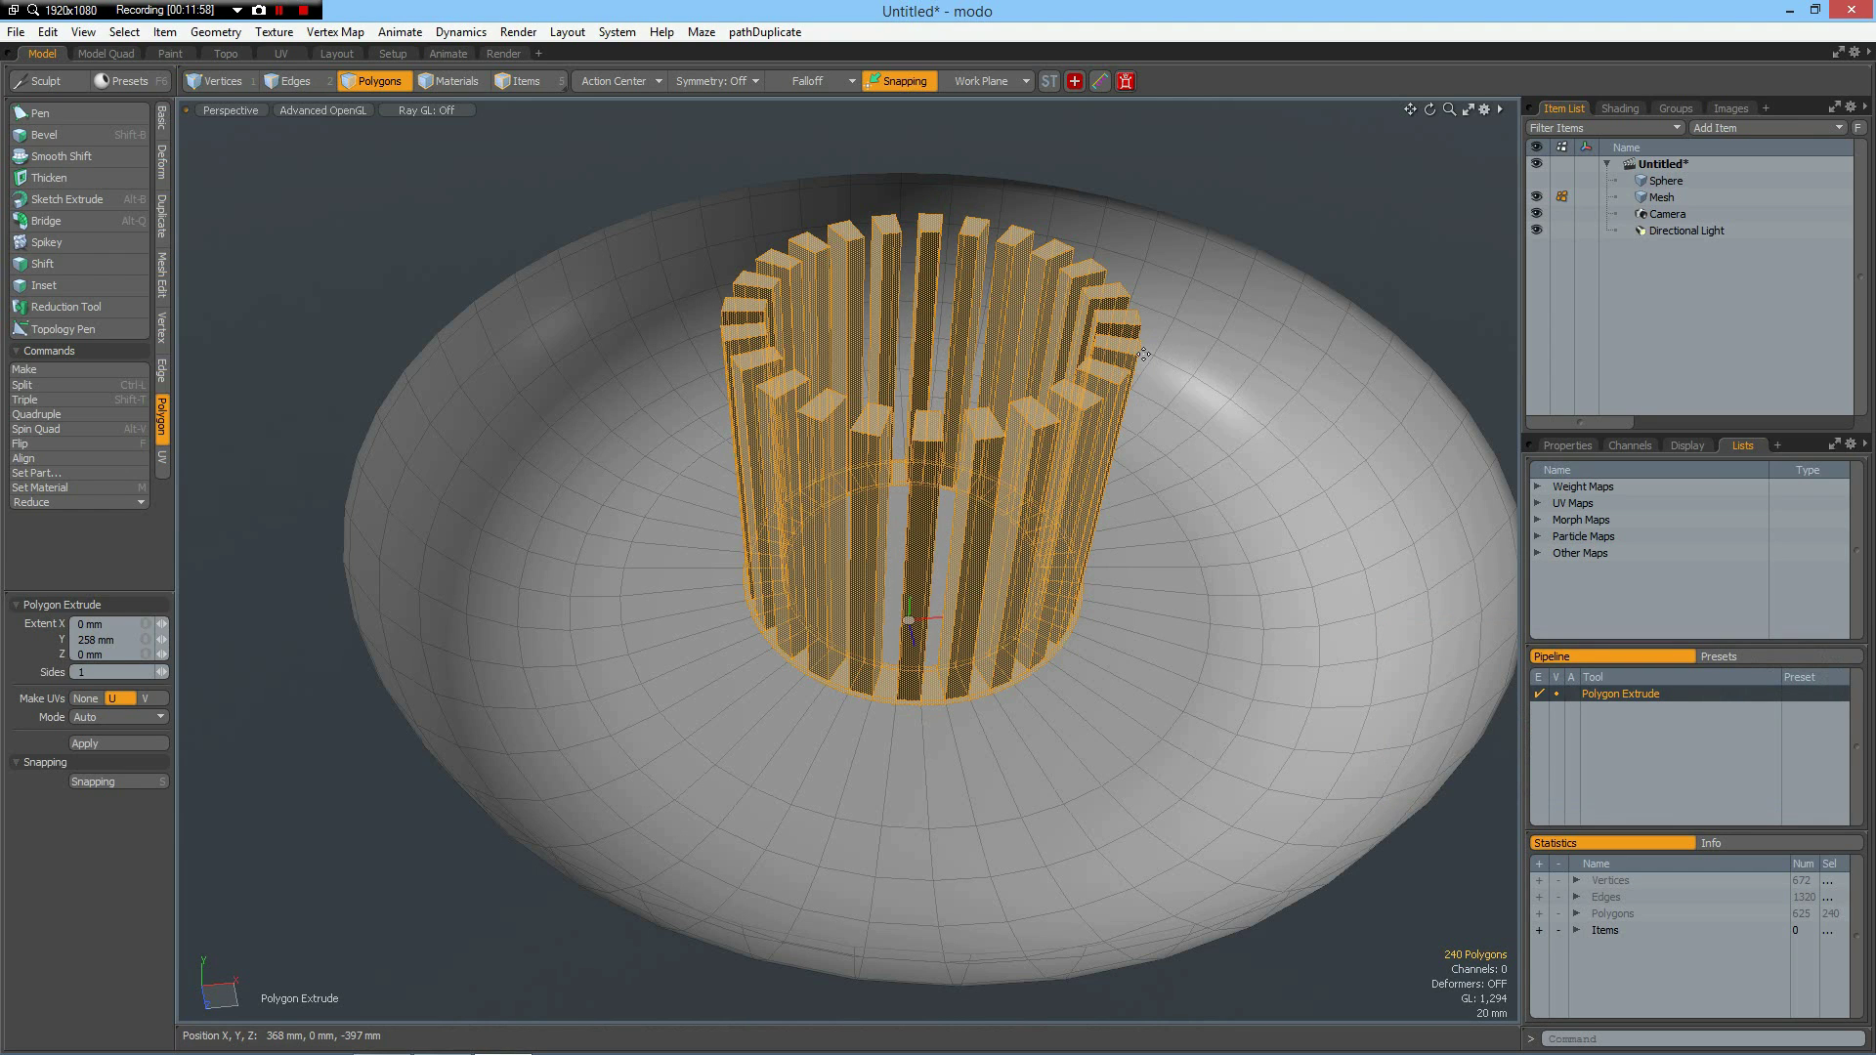
# Step: Isolate the sensor polygons and, in the front view, slice the bars horizontally near their upper ends at Y 323 mm
pyautogui.hotkey('shift', 'h')
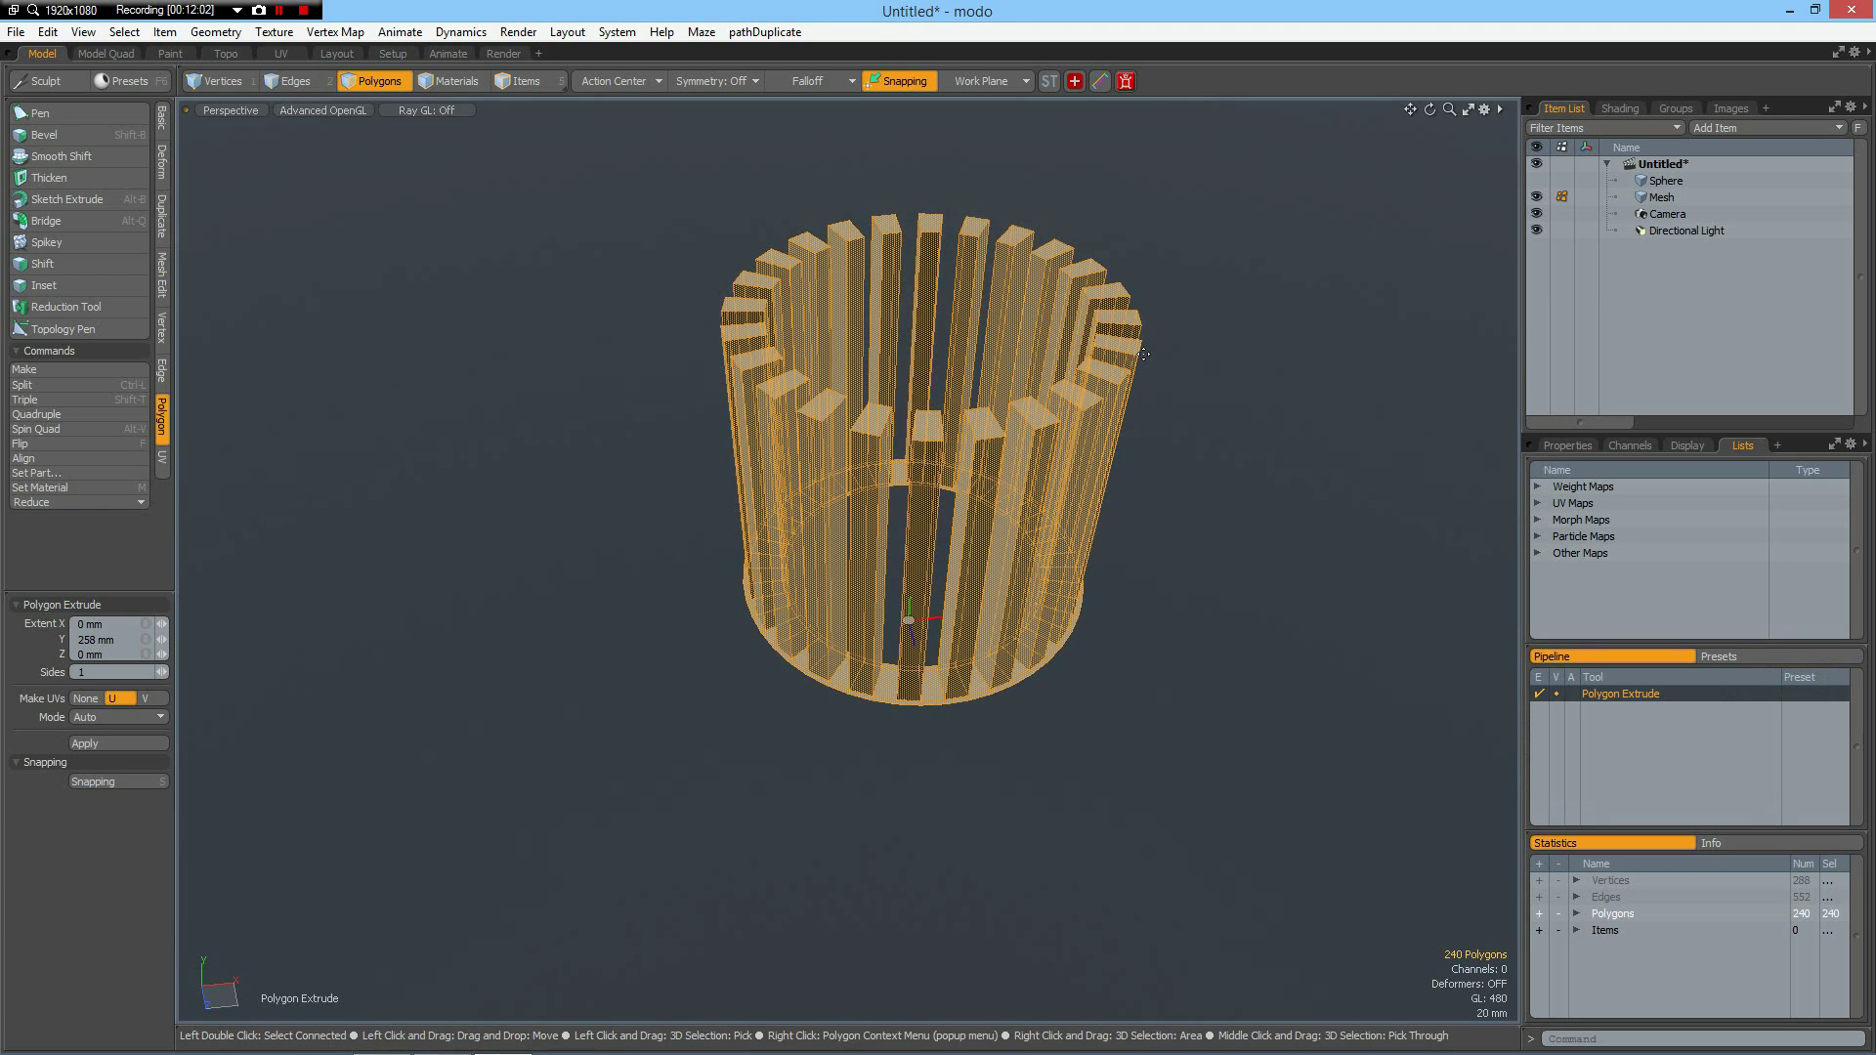
pyautogui.press('KP_1')
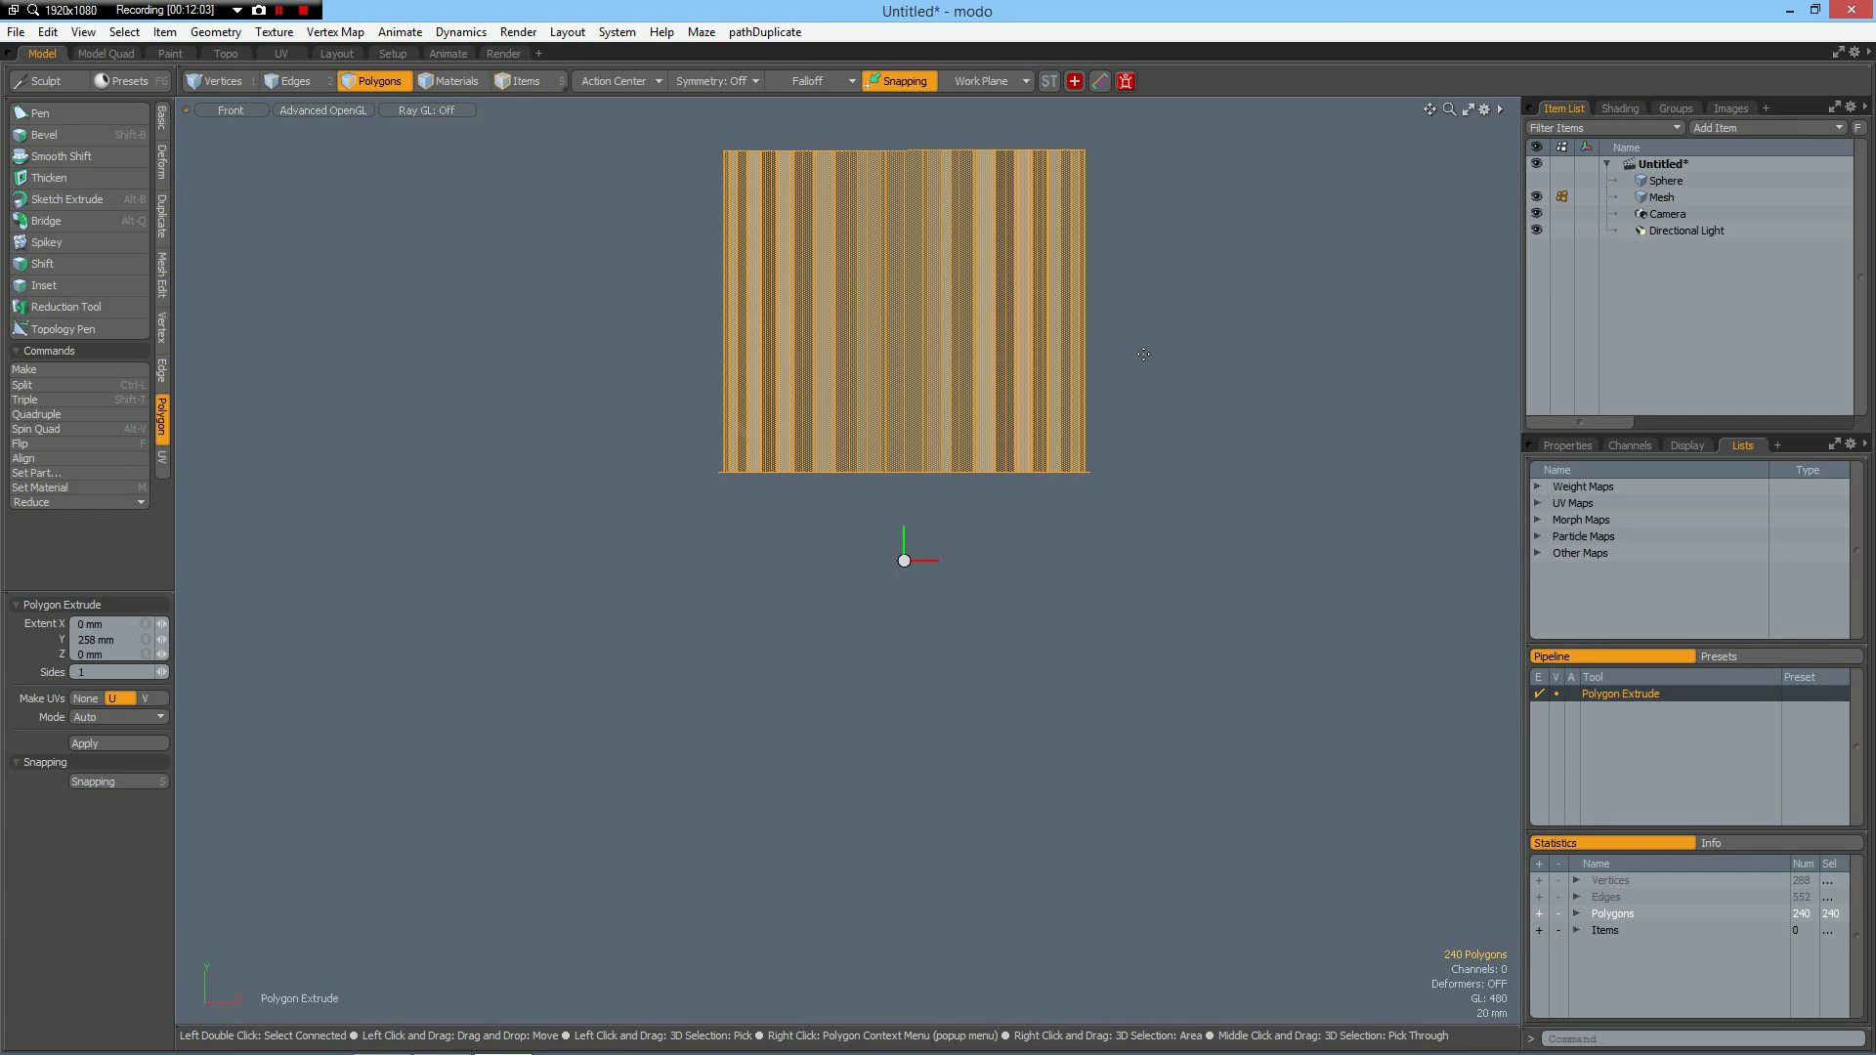
pyautogui.keyDown('alt'); pyautogui.keyDown('shift'); pyautogui.moveTo(1000, 167); pyautogui.dragTo(932, 390); pyautogui.keyUp('shift'); pyautogui.keyUp('alt')
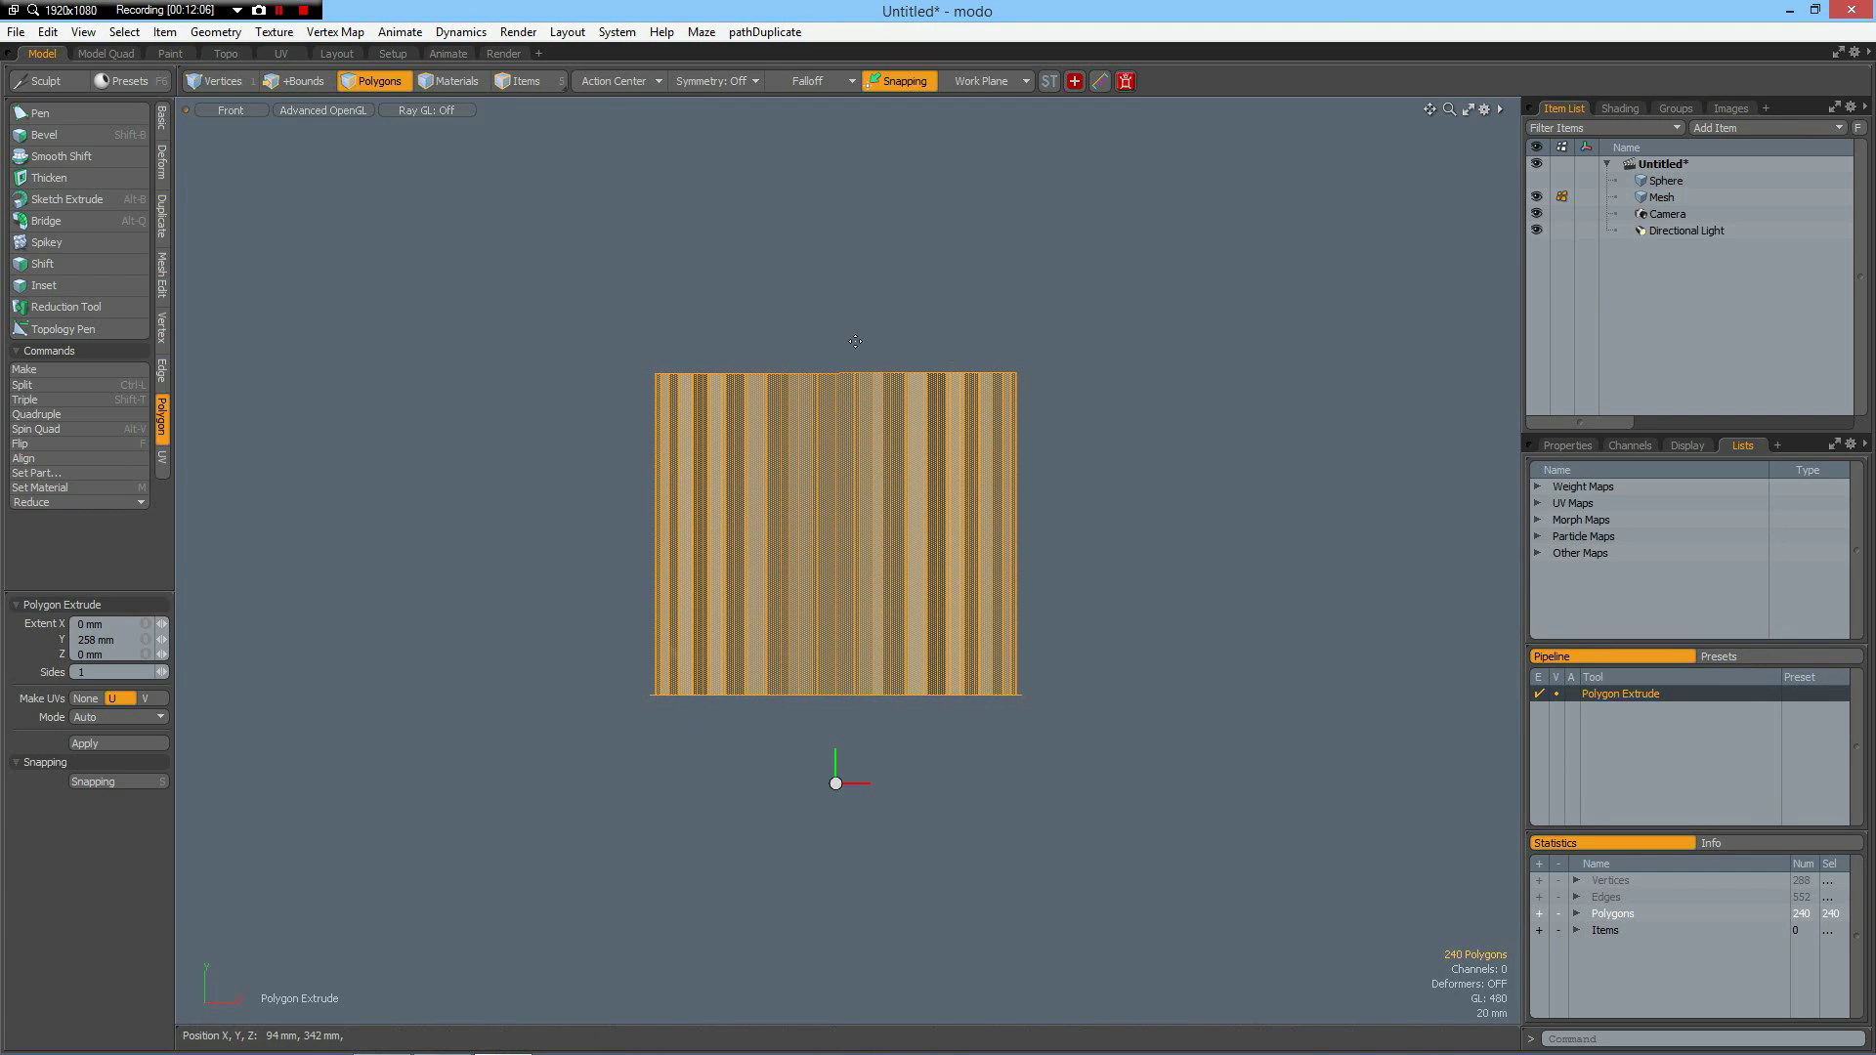
pyautogui.press('c')
pyautogui.moveTo(610, 381); pyautogui.dragTo(1215, 380)
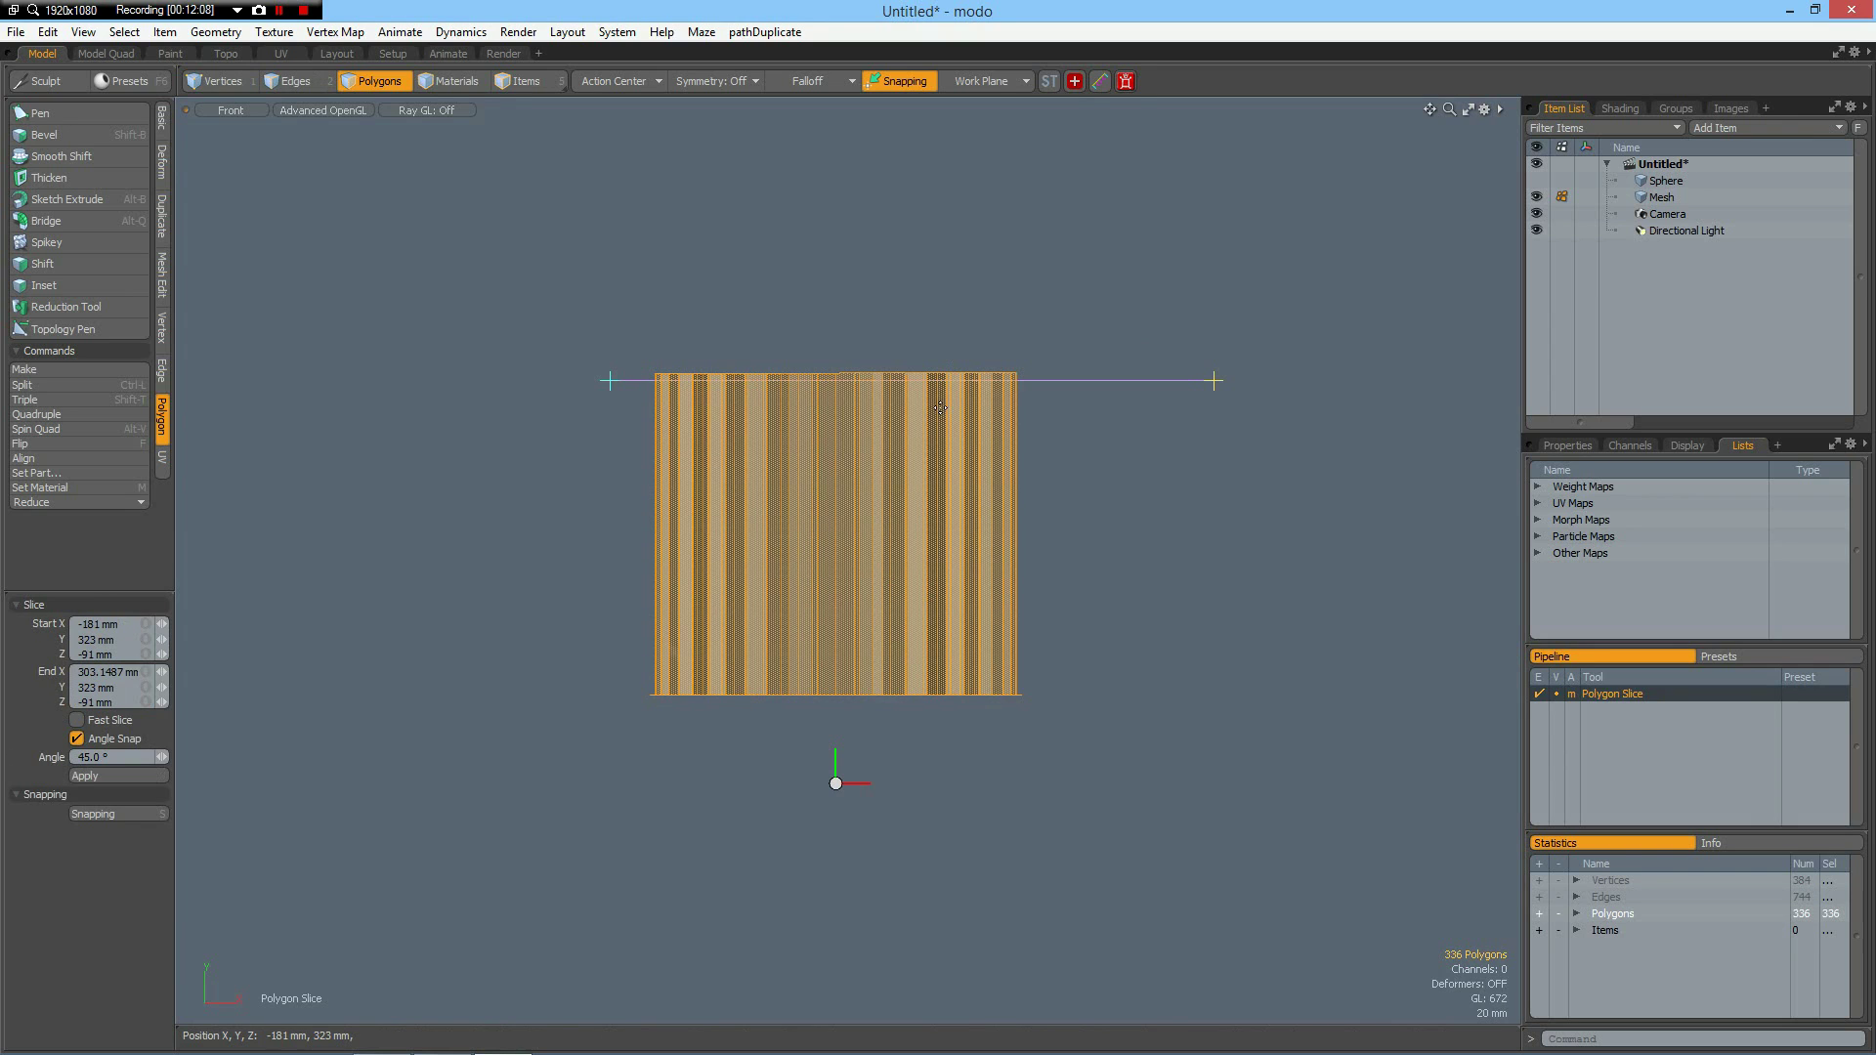
# Step: Slice the sensor bars horizontally near their lower ends at Y 76 mm
pyautogui.keyDown('shift'); pyautogui.moveTo(845, 382); pyautogui.dragTo(854, 689); pyautogui.keyUp('shift')
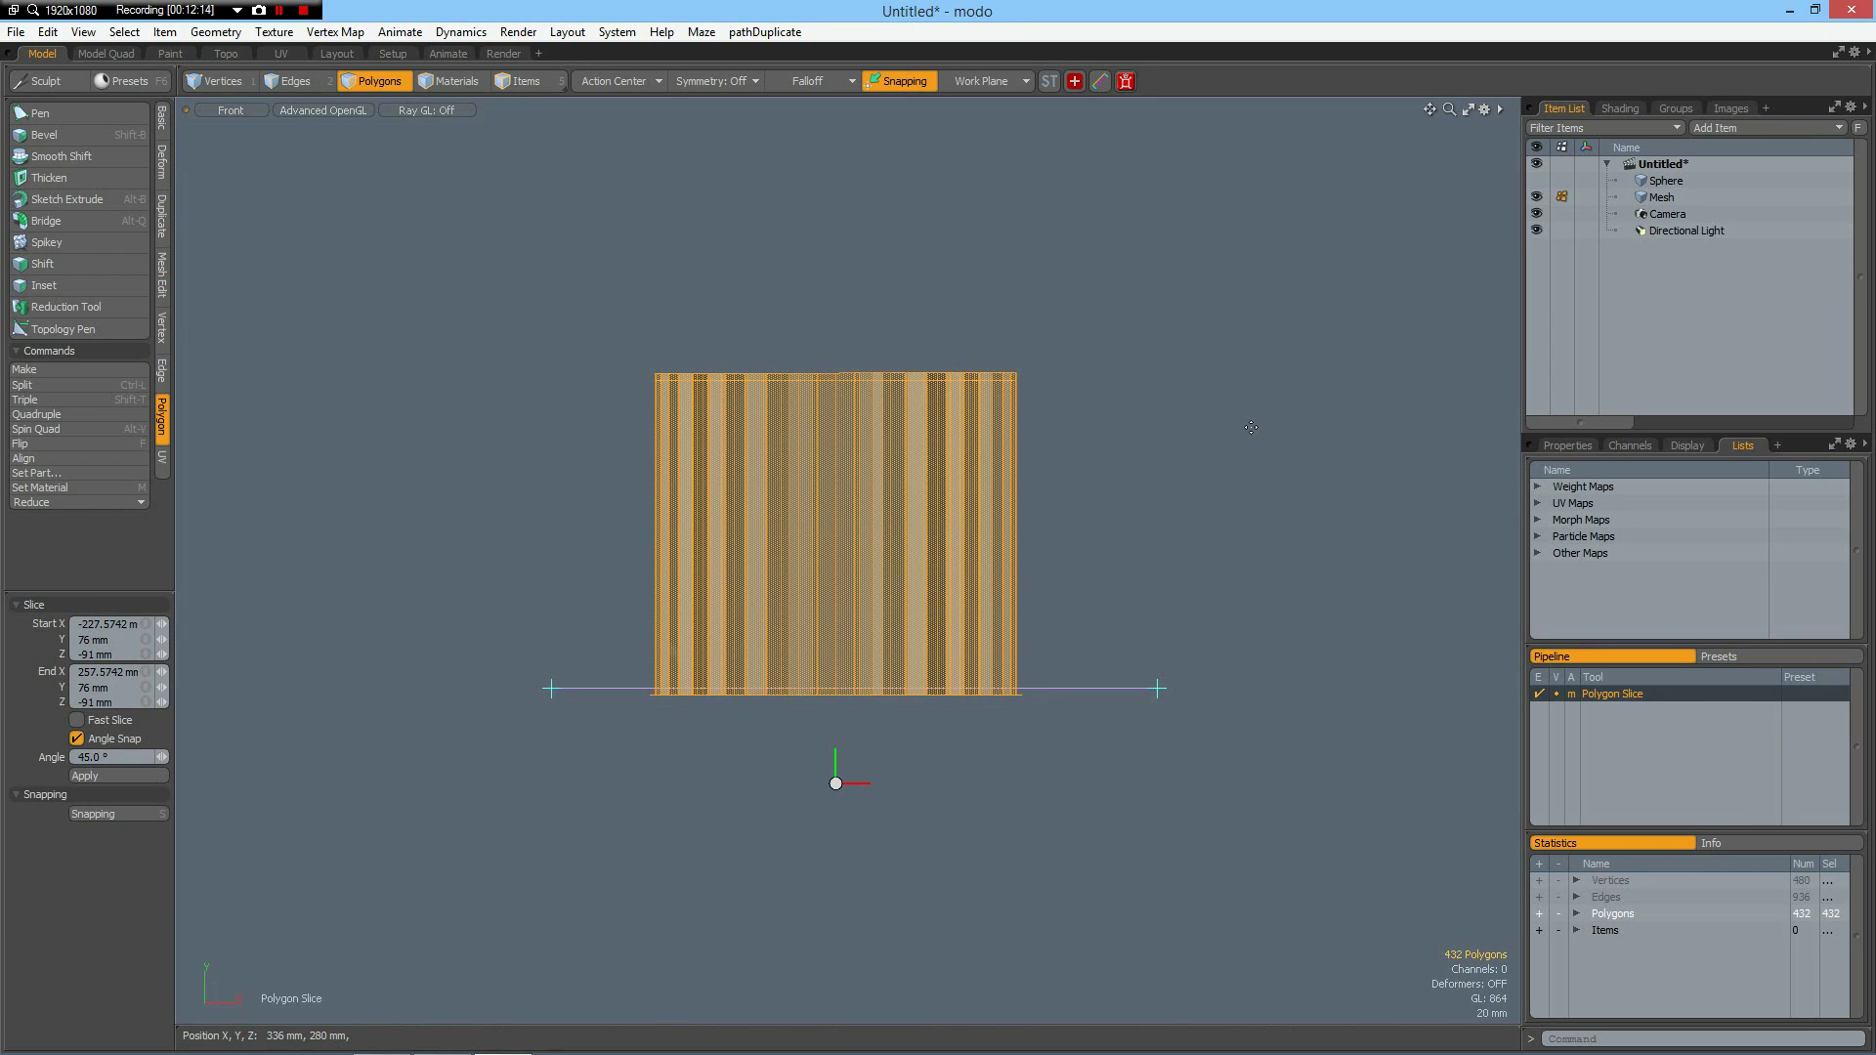
pyautogui.press('space')
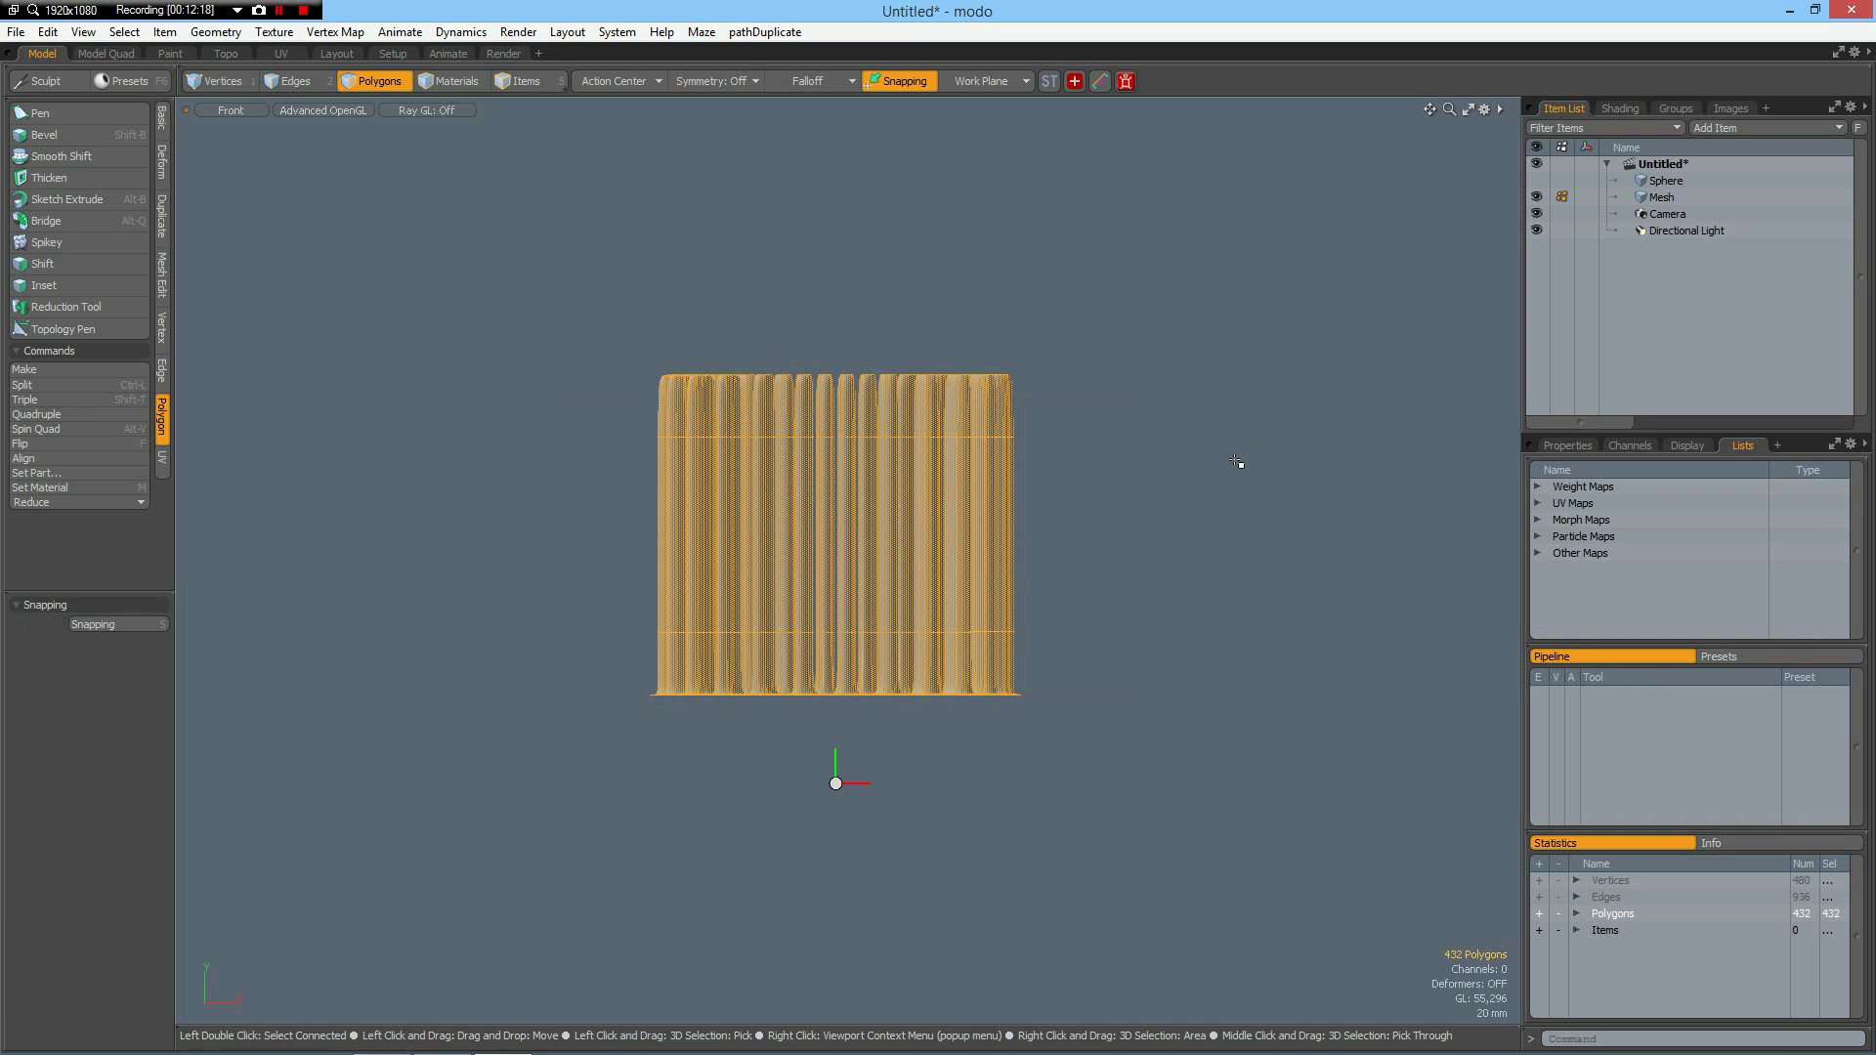
pyautogui.hotkey('ctrl', 'space')
pyautogui.click(1326, 390)
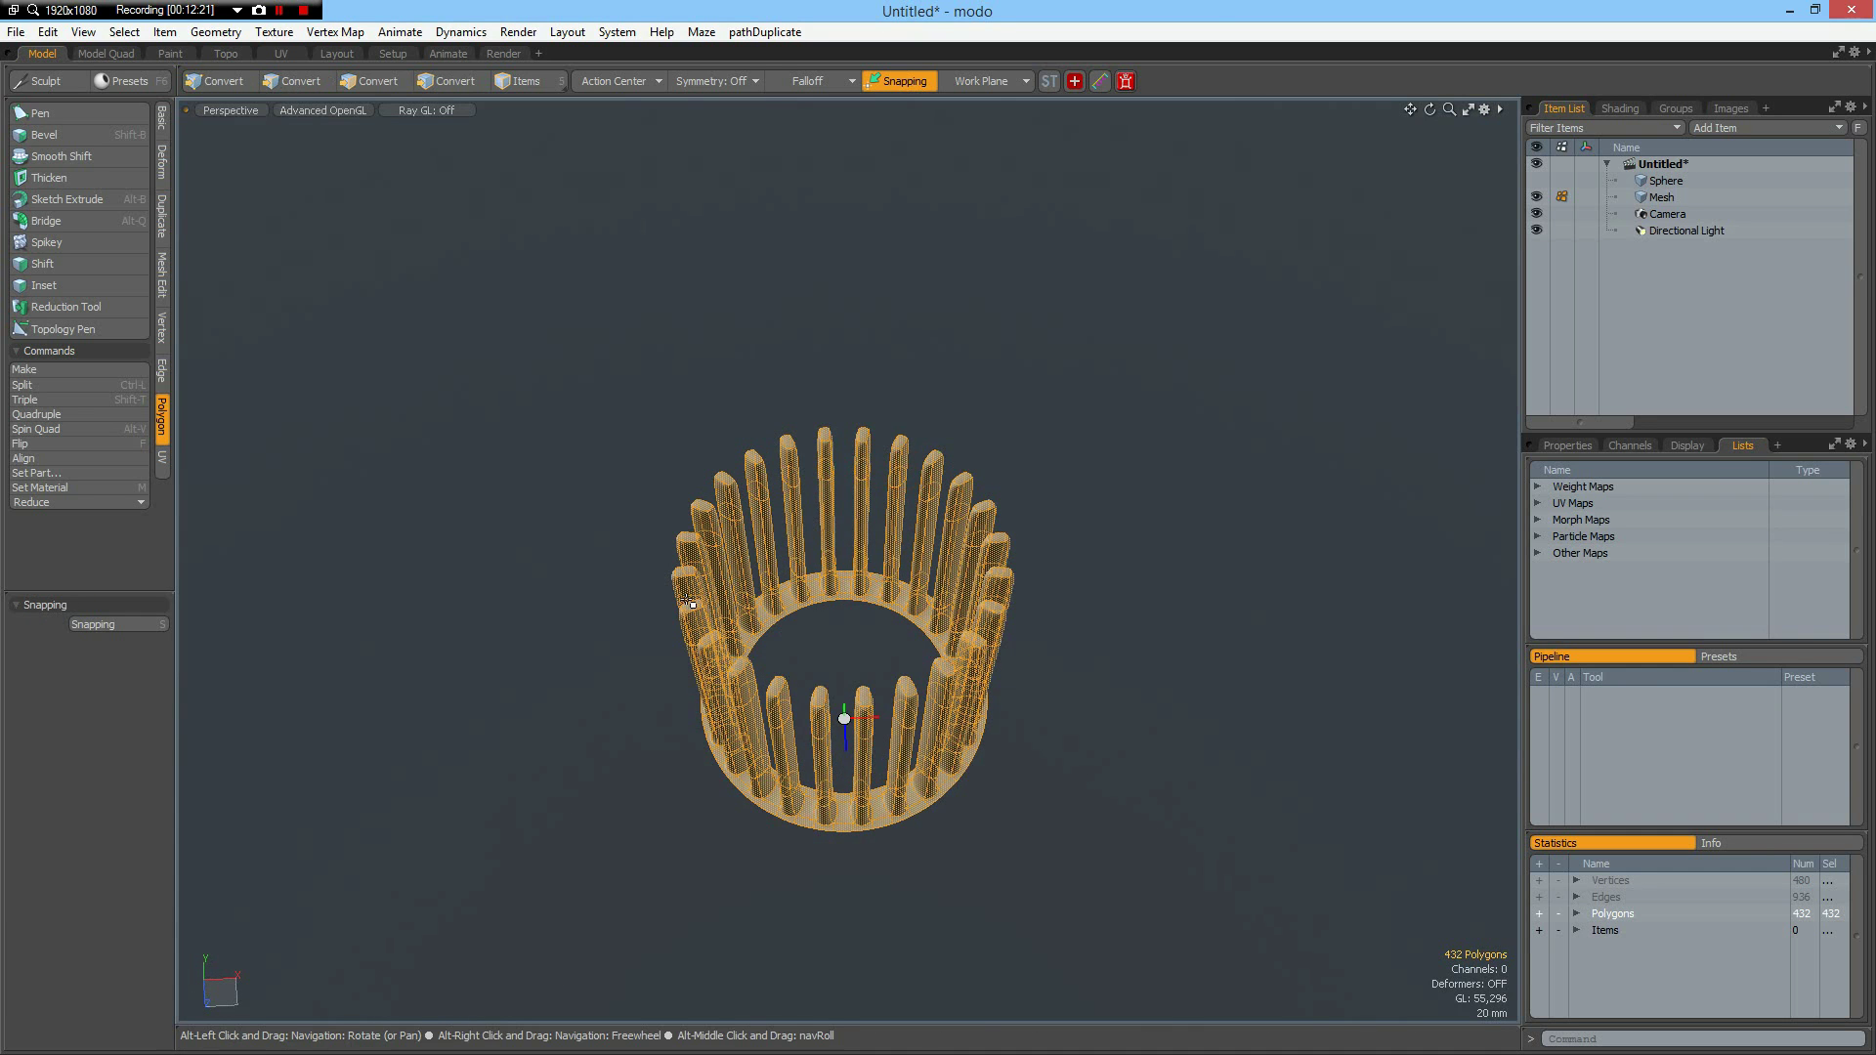
# Step: Add two symmetric loop slices at 10% along the sensor bars and check their edges with subdivision smoothing
pyautogui.scroll(5, 710, 656)
pyautogui.scroll(2, 711, 656)
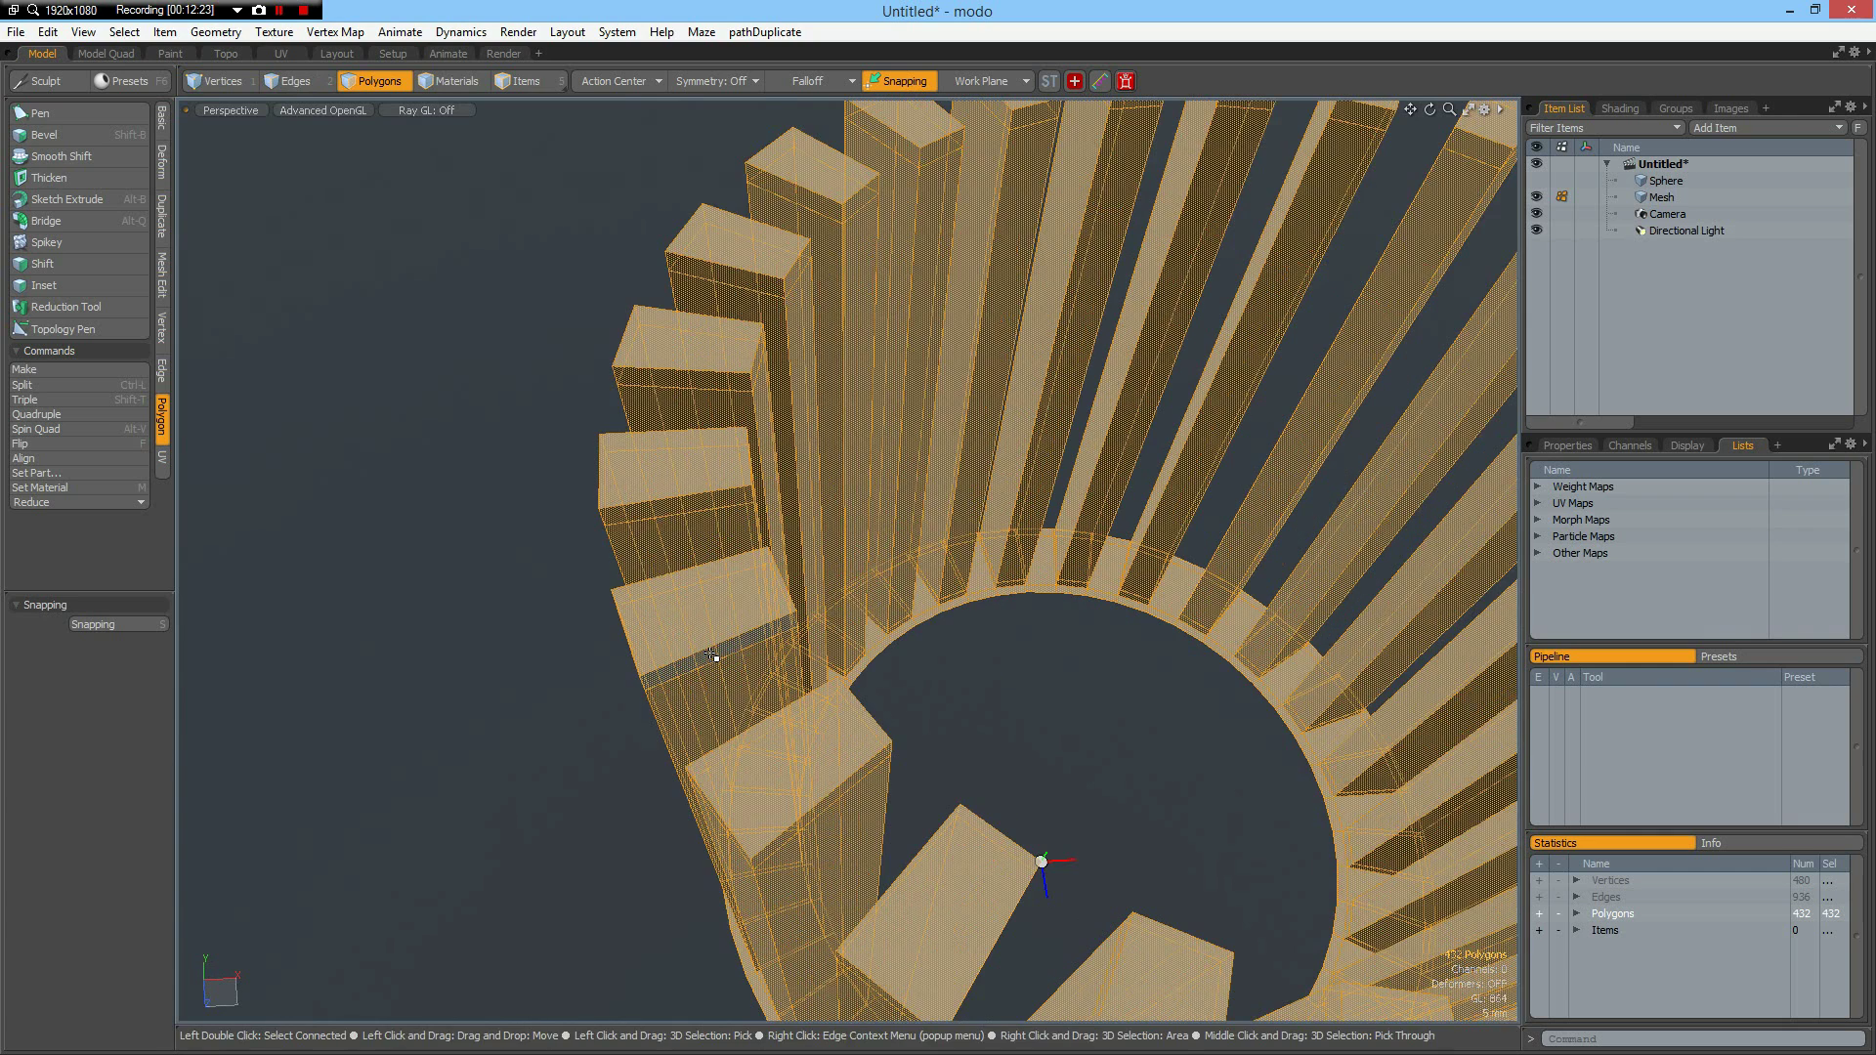
pyautogui.press('2')
pyautogui.click(714, 662)
pyautogui.hotkey('alt', 'c')
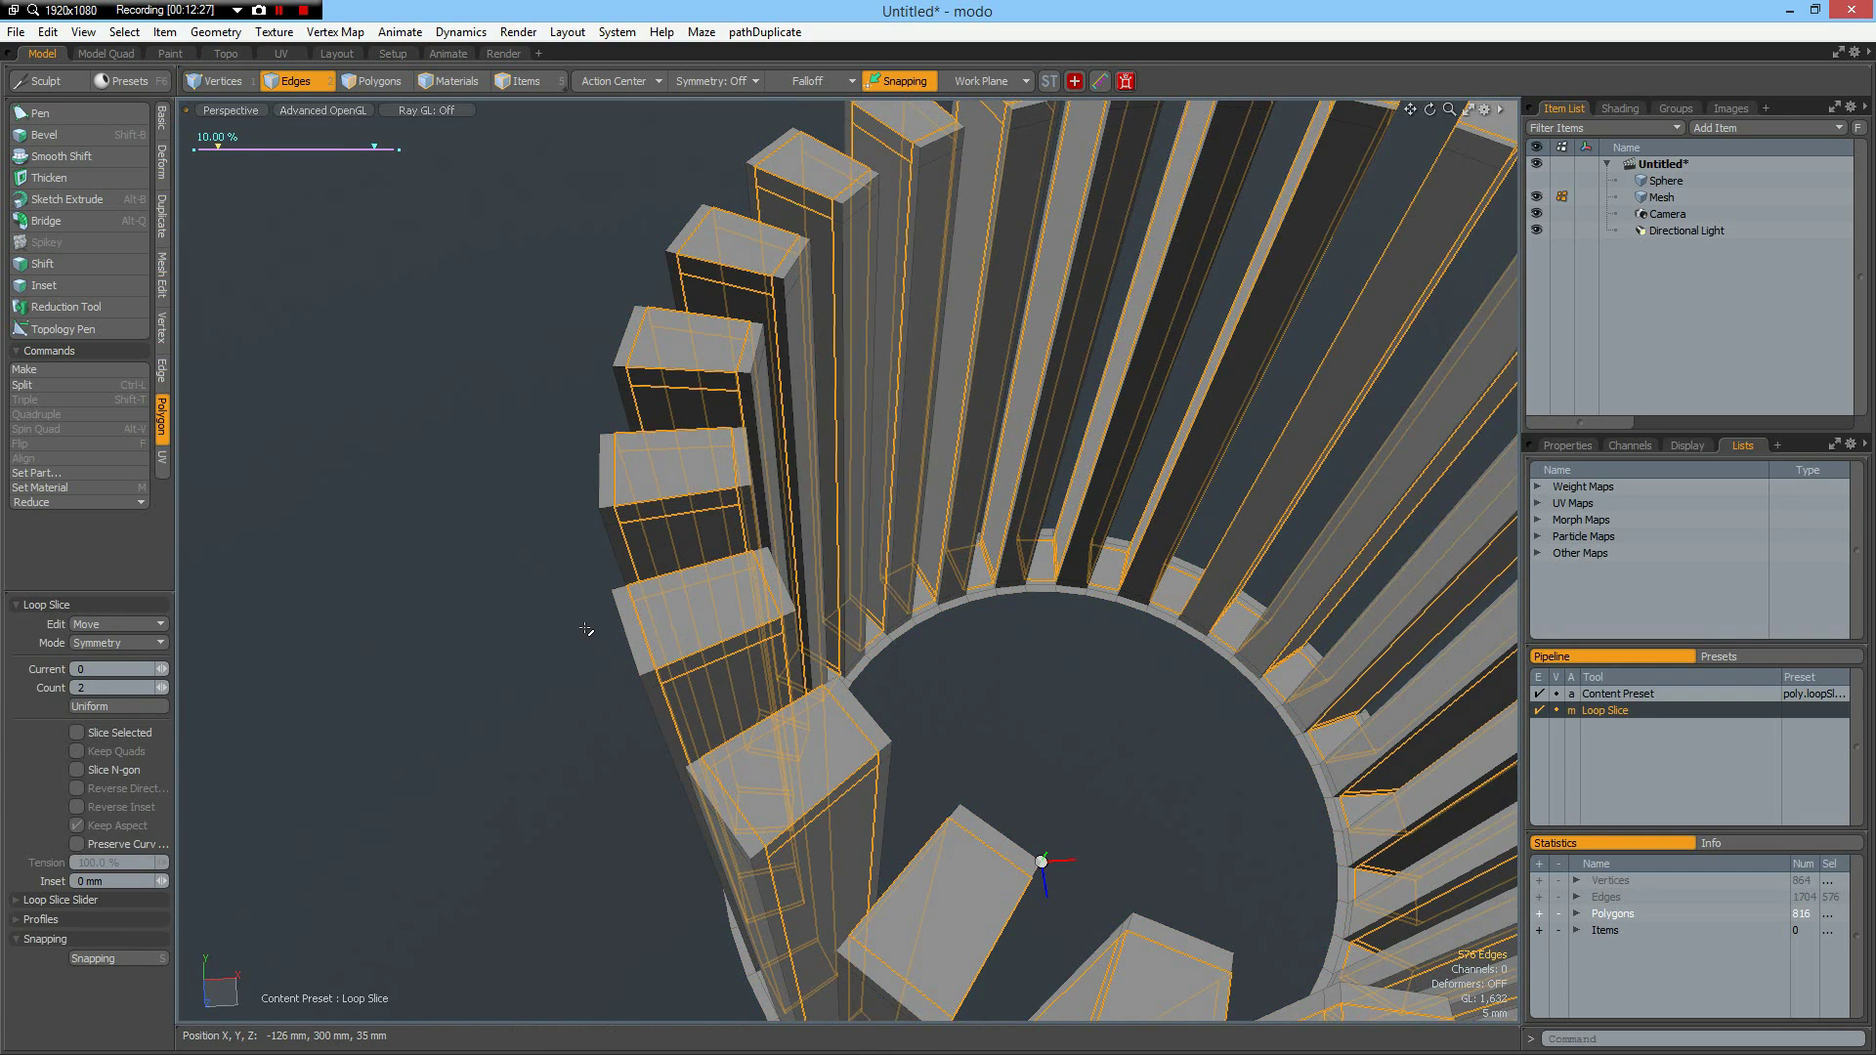
pyautogui.press('space')
pyautogui.click(400, 562)
pyautogui.press('Tab')
pyautogui.press('Home')
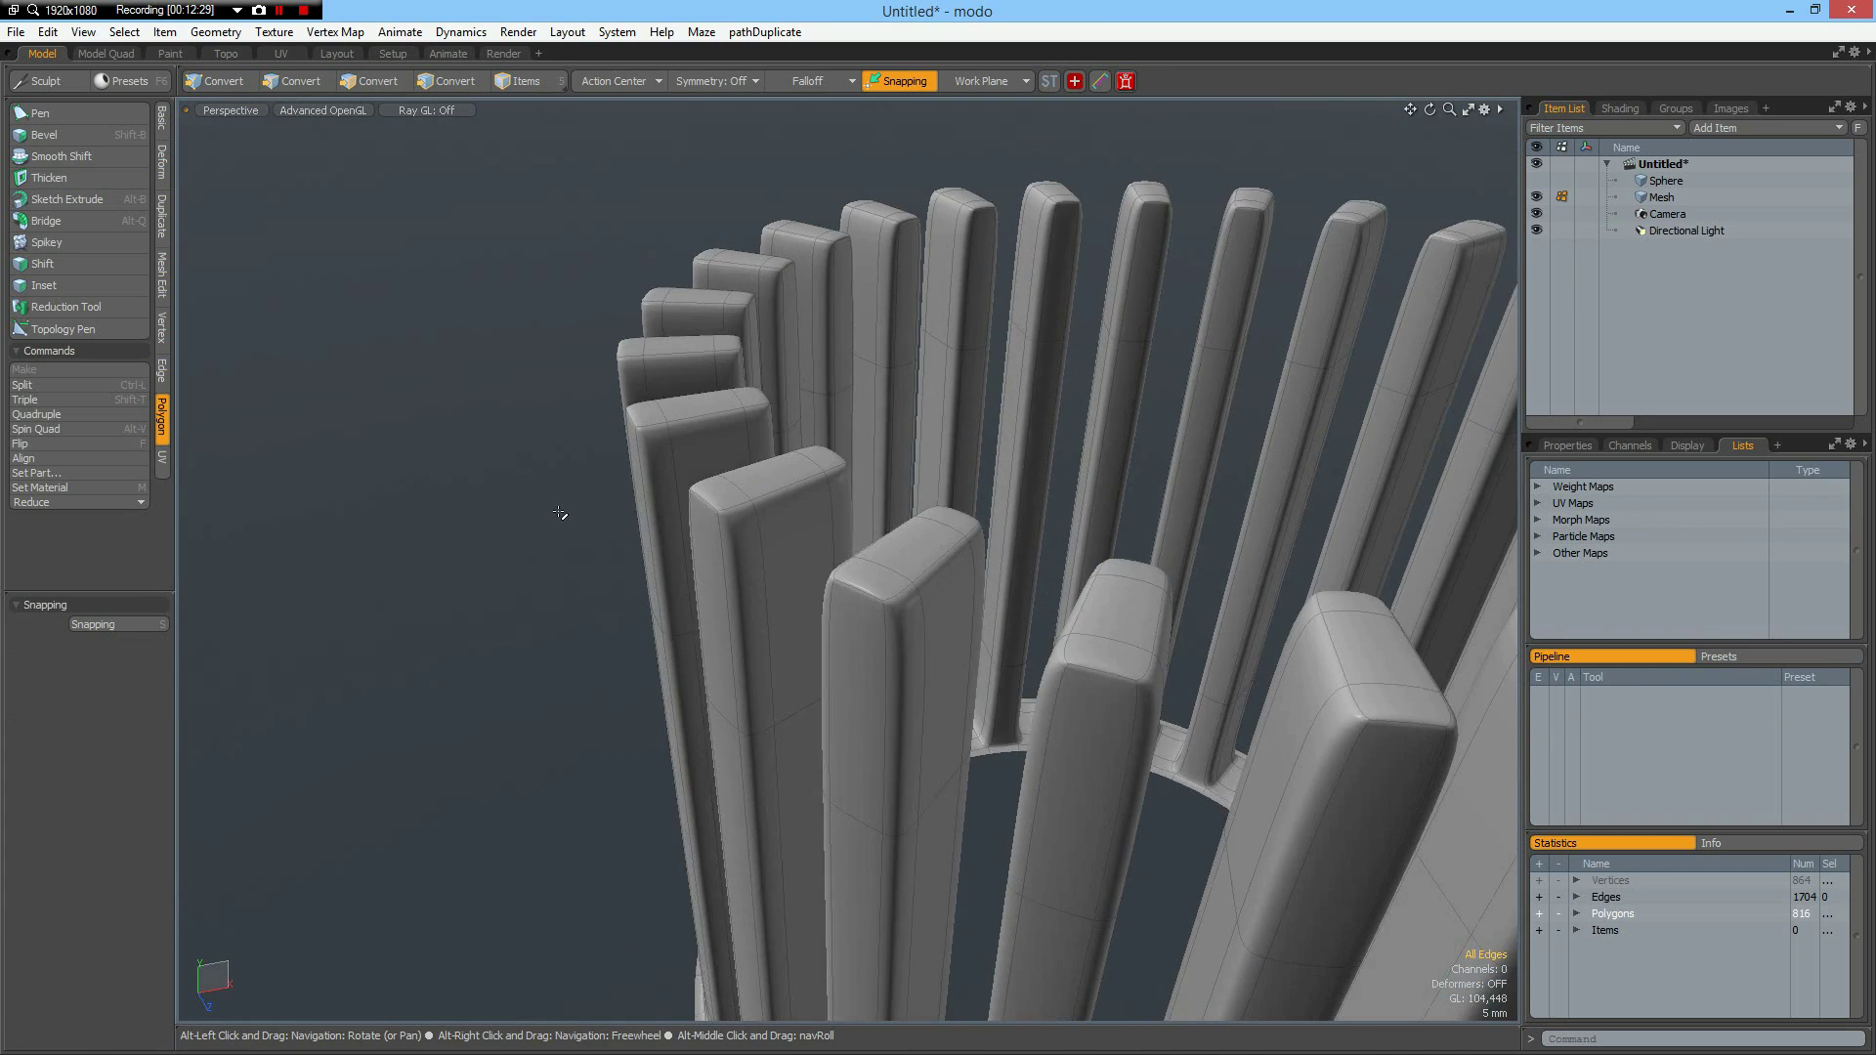
pyautogui.press('Tab')
# Step: Unhide the rest of the model and examine the complete sphere from the side, above and underneath
pyautogui.press('u')
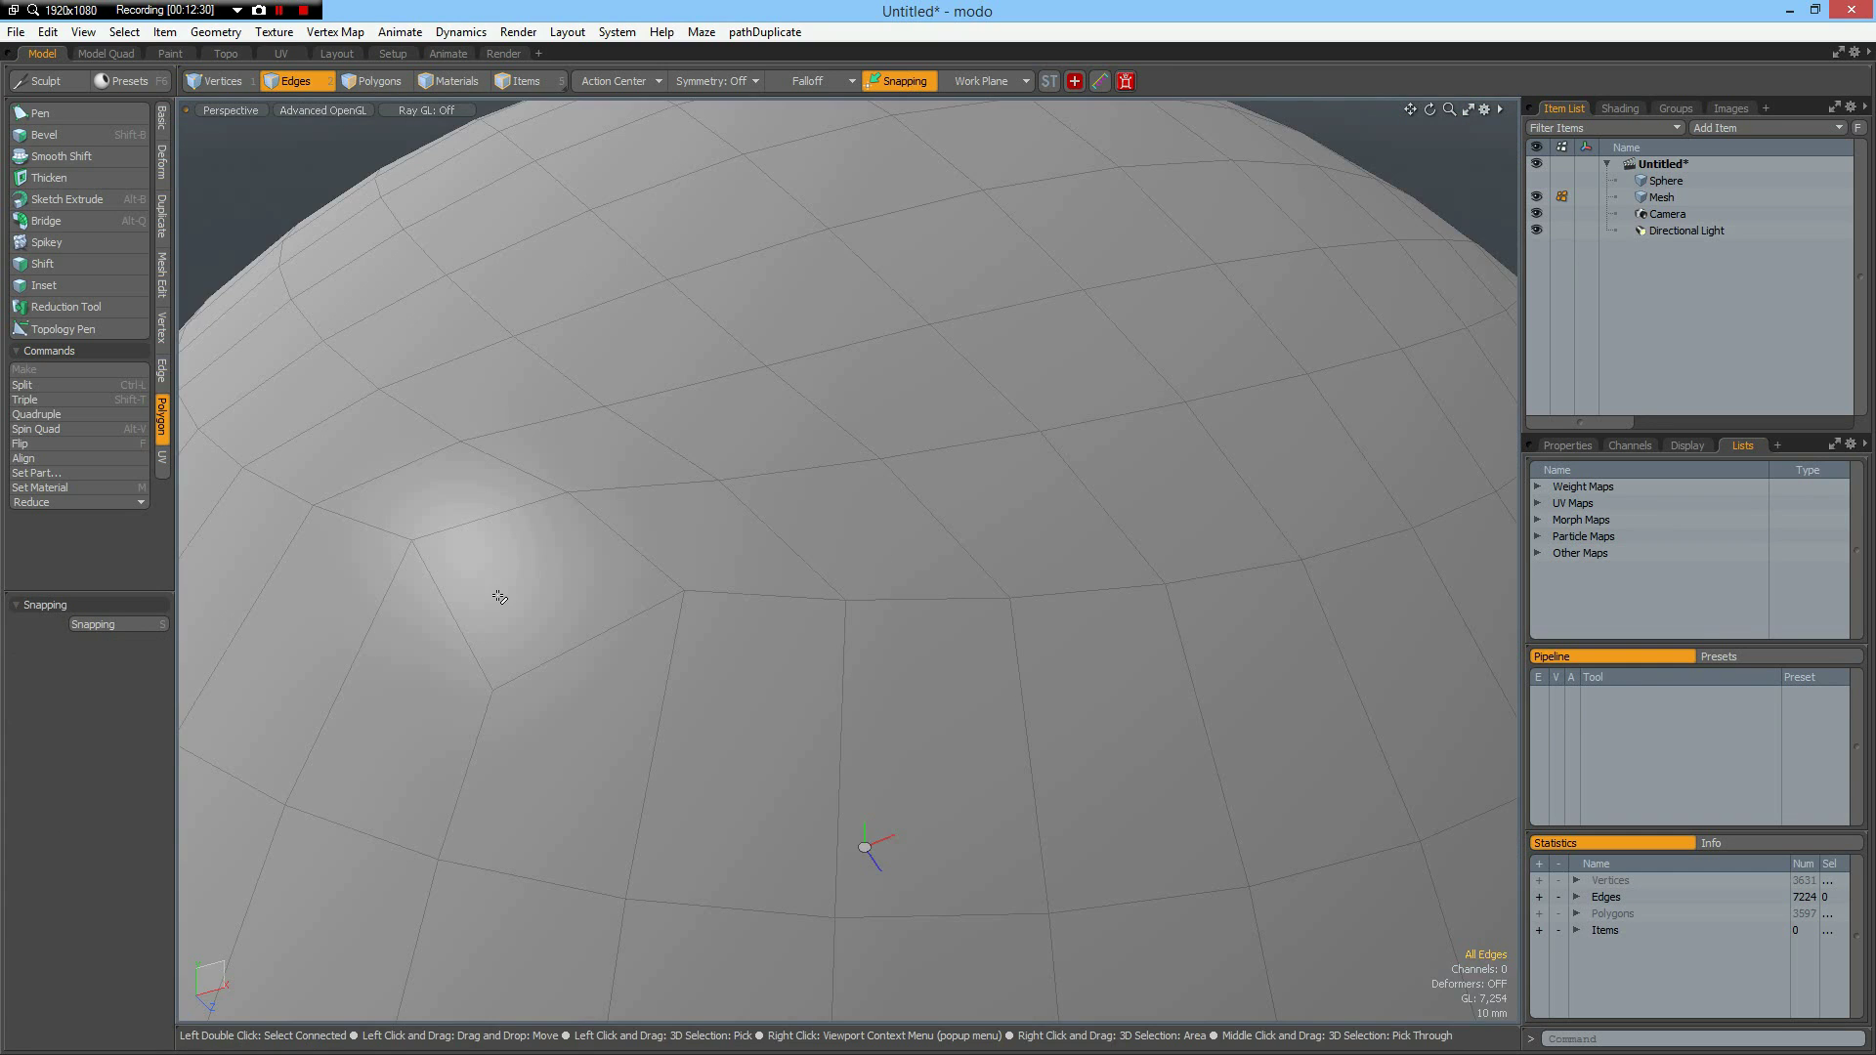
pyautogui.press('a')
pyautogui.keyDown('alt'); pyautogui.moveTo(628, 683); pyautogui.dragTo(565, 671); pyautogui.keyUp('alt')
pyautogui.scroll(-3, 766, 625)
pyautogui.scroll(3, 765, 624)
pyautogui.keyDown('alt'); pyautogui.moveTo(751, 587); pyautogui.dragTo(721, 526); pyautogui.keyUp('alt')
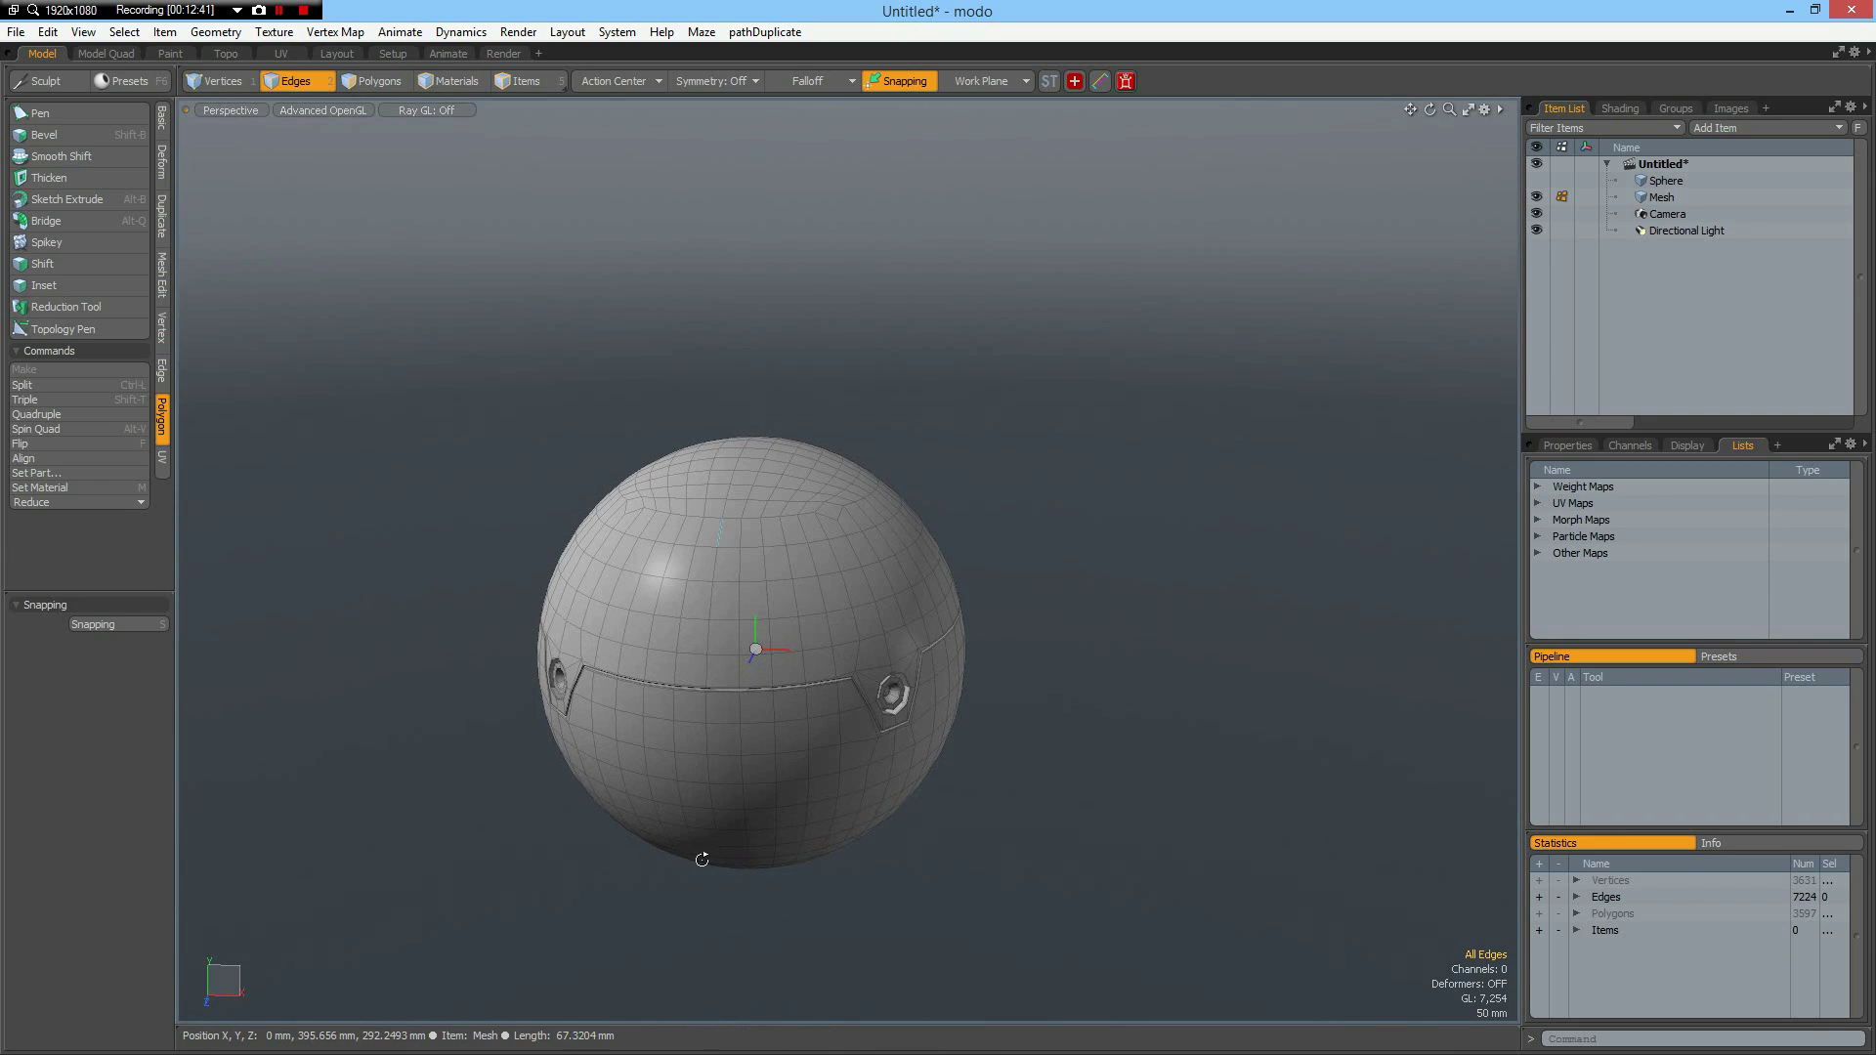
pyautogui.keyDown('alt'); pyautogui.moveTo(778, 594); pyautogui.dragTo(724, 333); pyautogui.keyUp('alt')
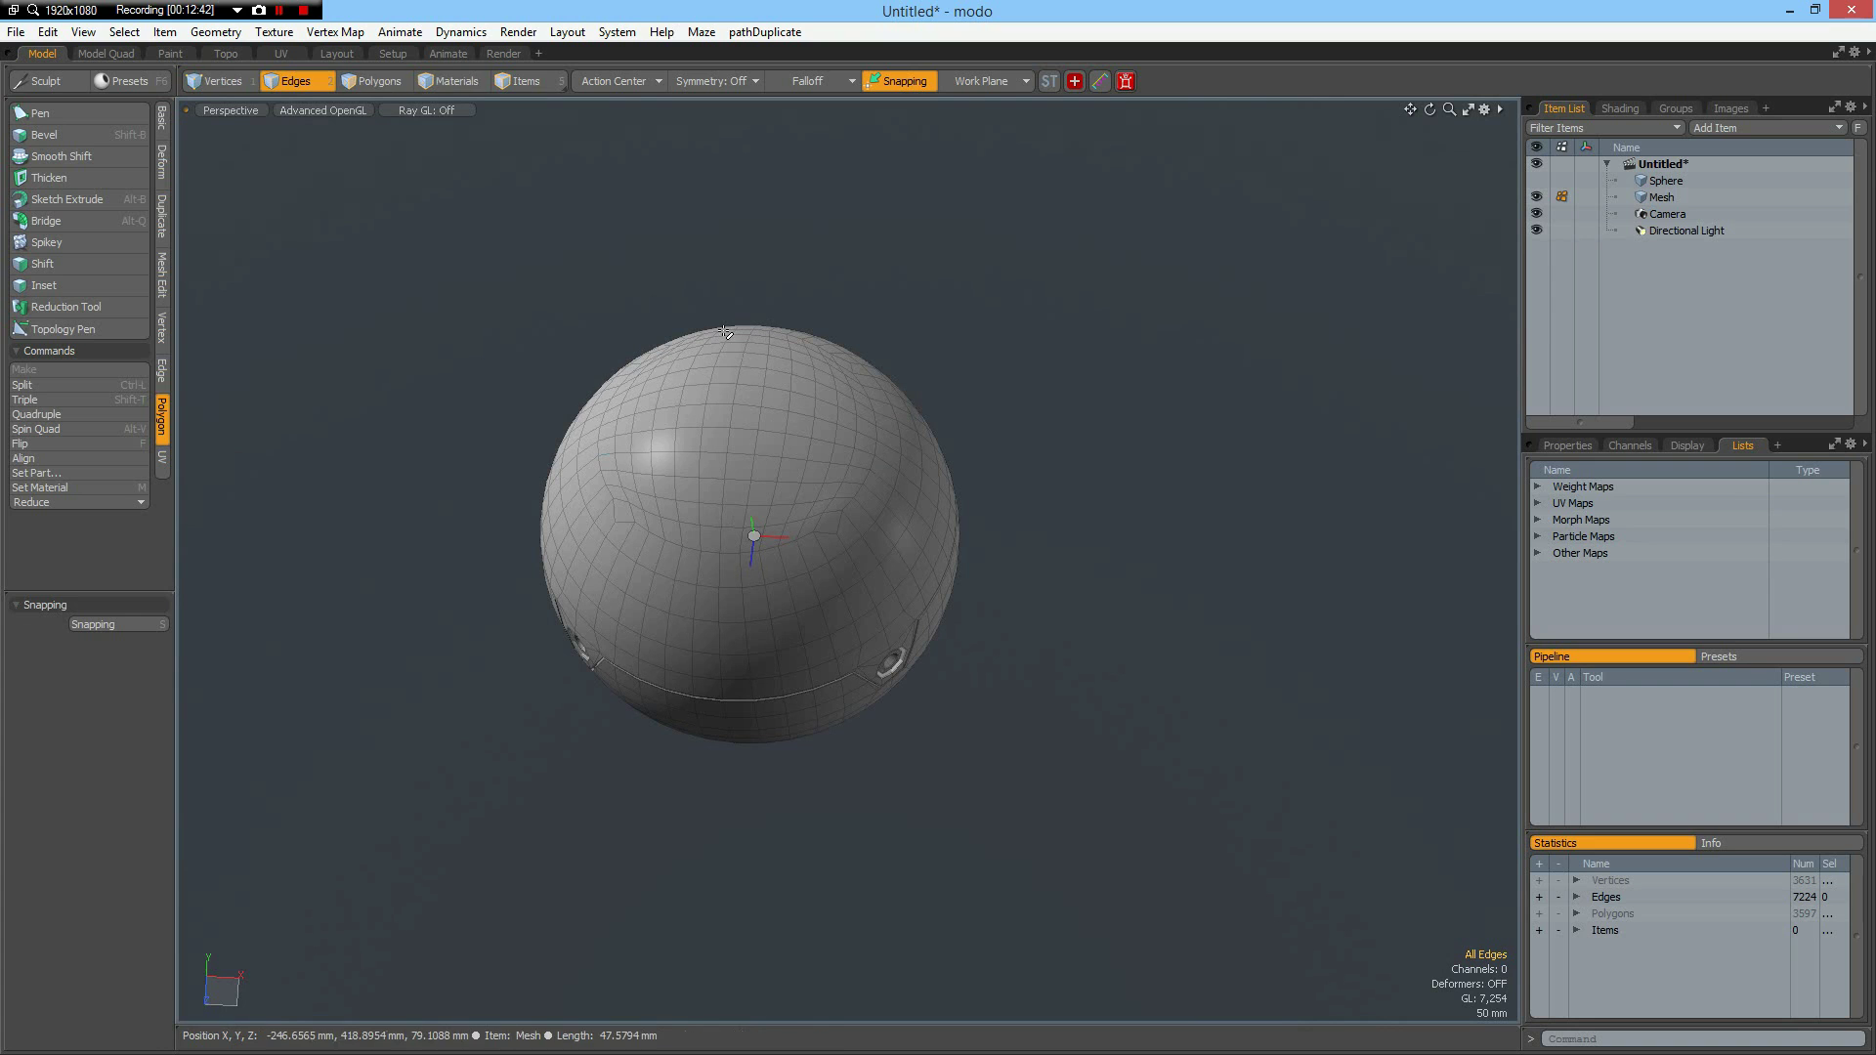
pyautogui.keyDown('alt'); pyautogui.moveTo(755, 777); pyautogui.dragTo(622, 645); pyautogui.keyUp('alt')
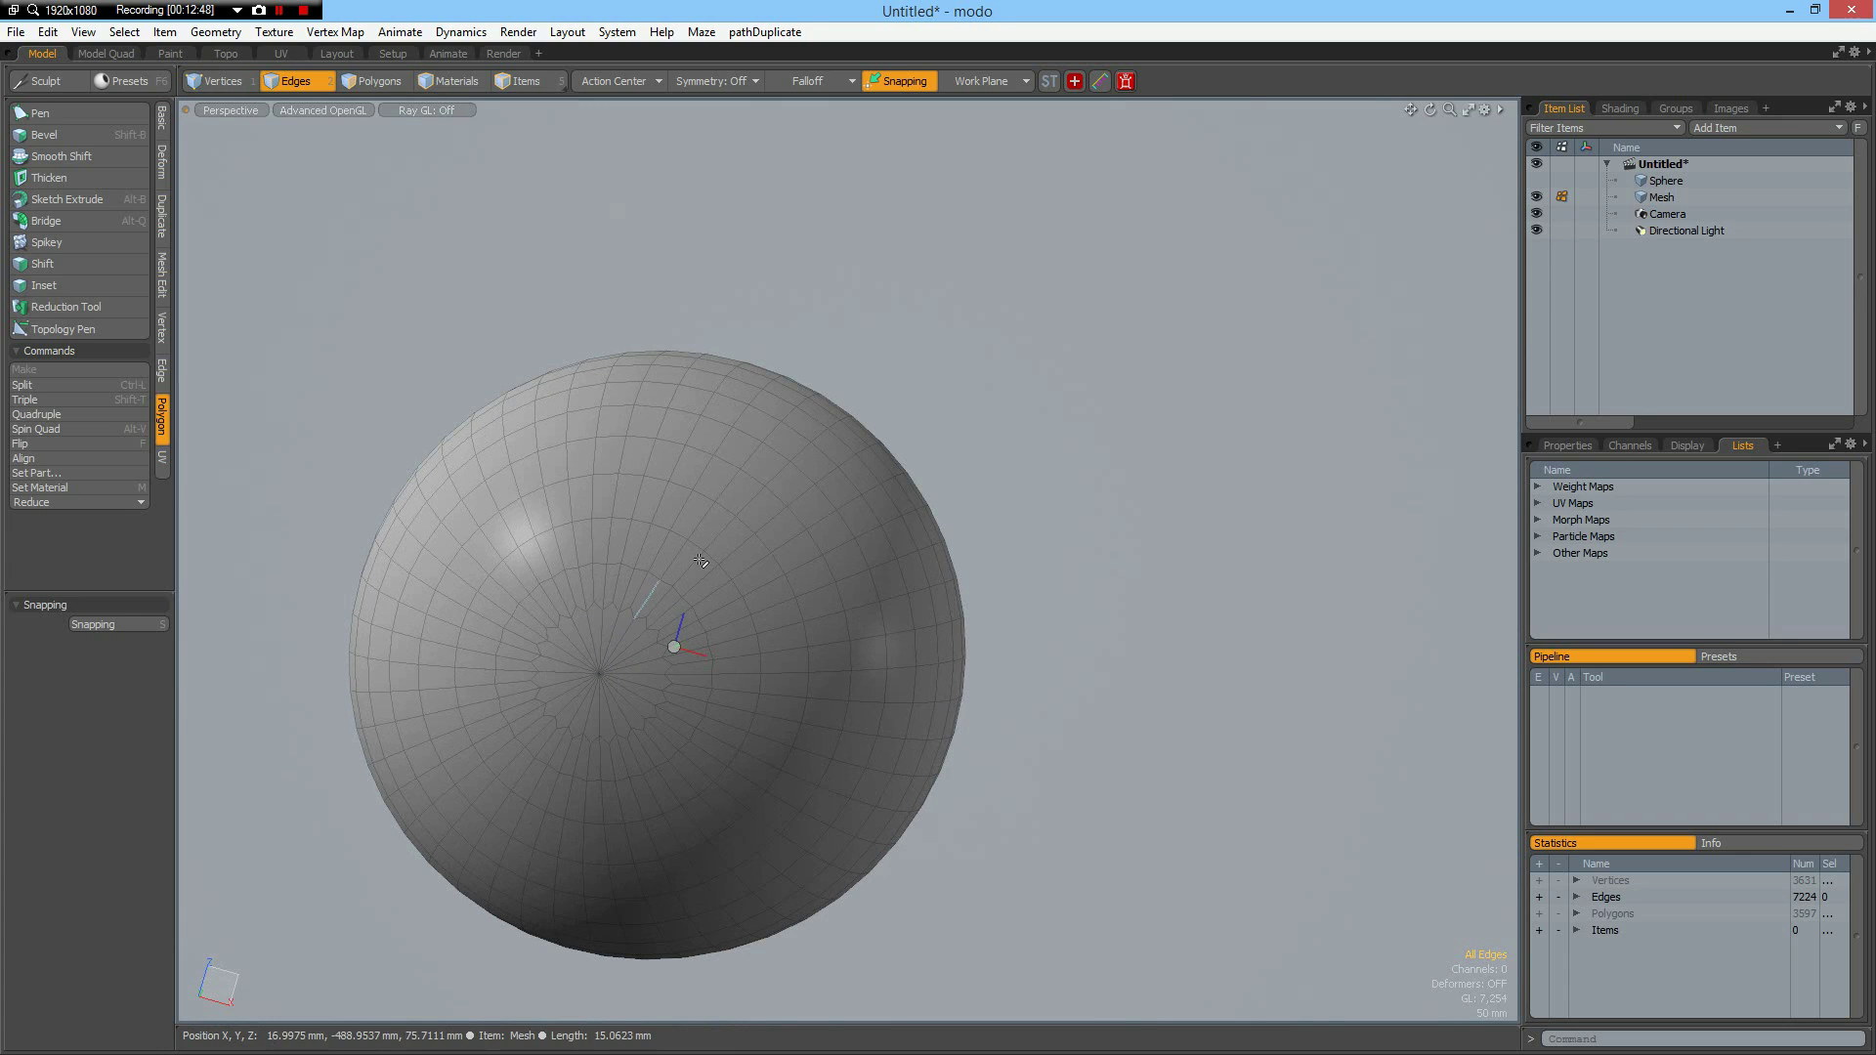
pyautogui.keyDown('alt'); pyautogui.moveTo(775, 361); pyautogui.dragTo(774, 516); pyautogui.keyUp('alt')
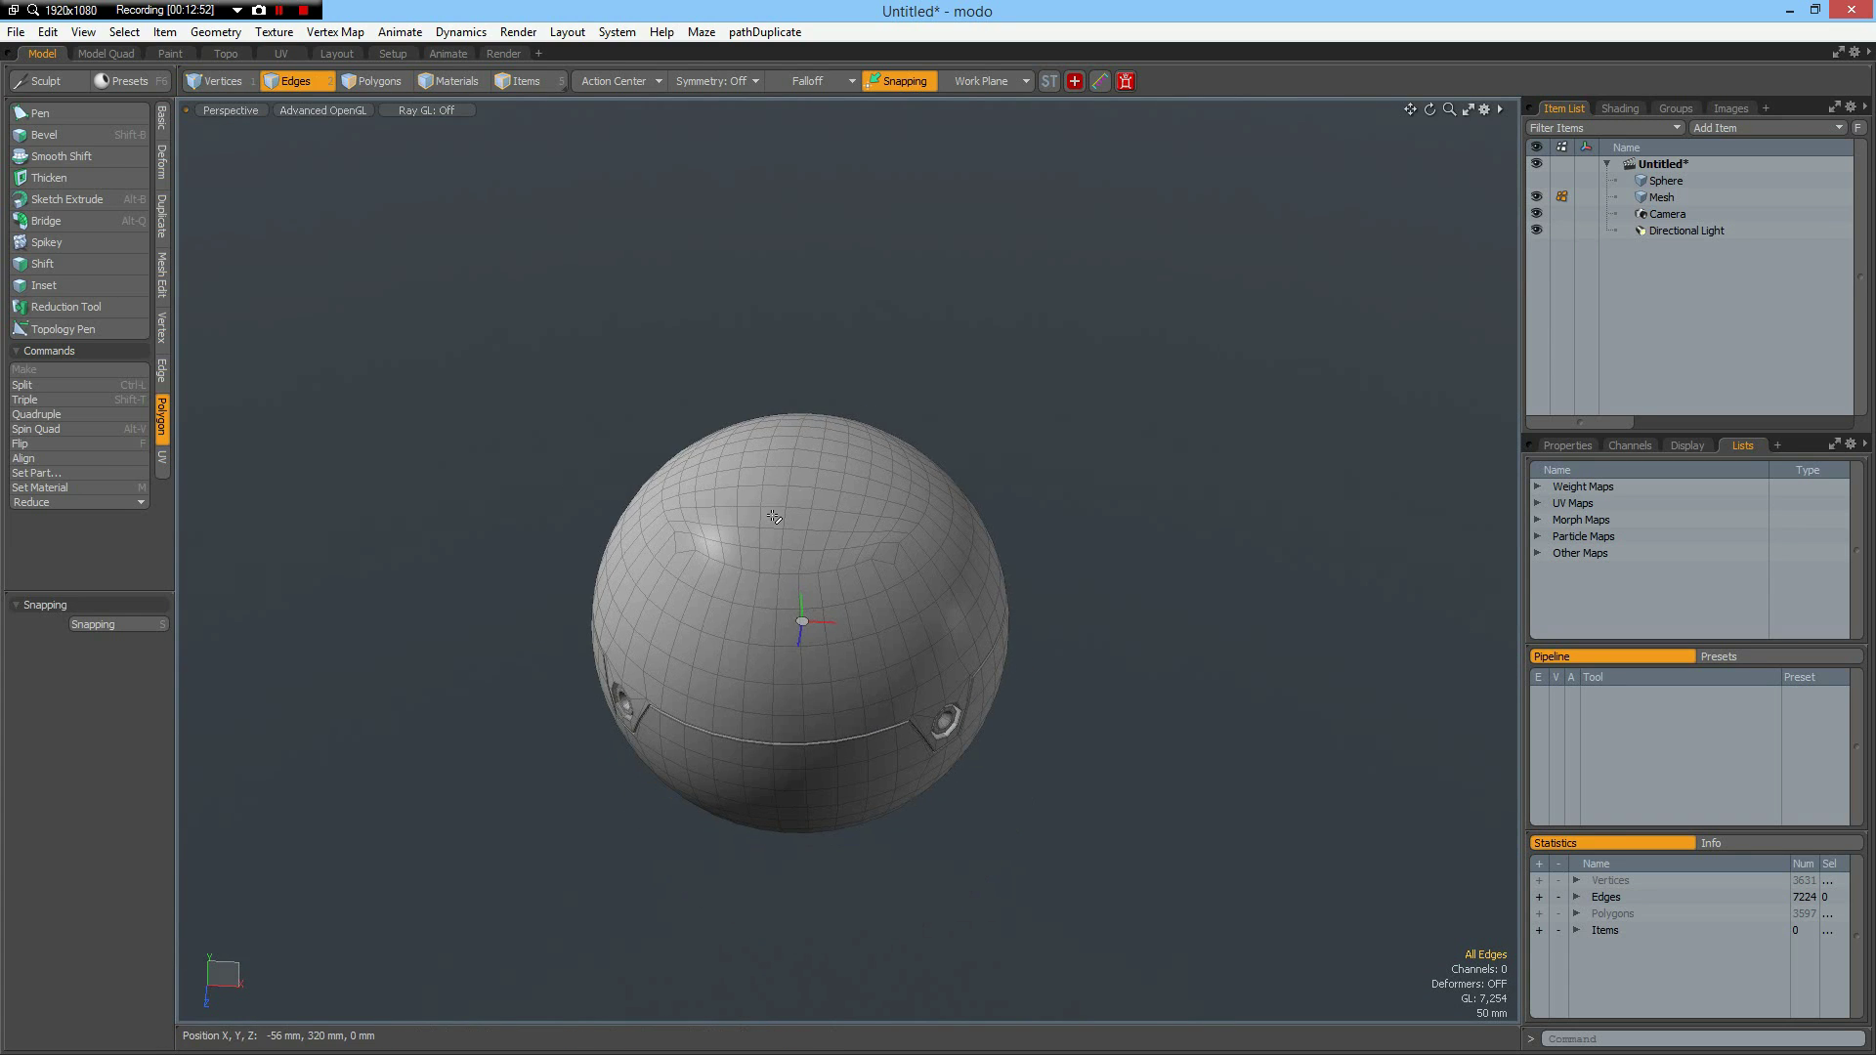
pyautogui.scroll(2, 774, 516)
pyautogui.scroll(2, 985, 606)
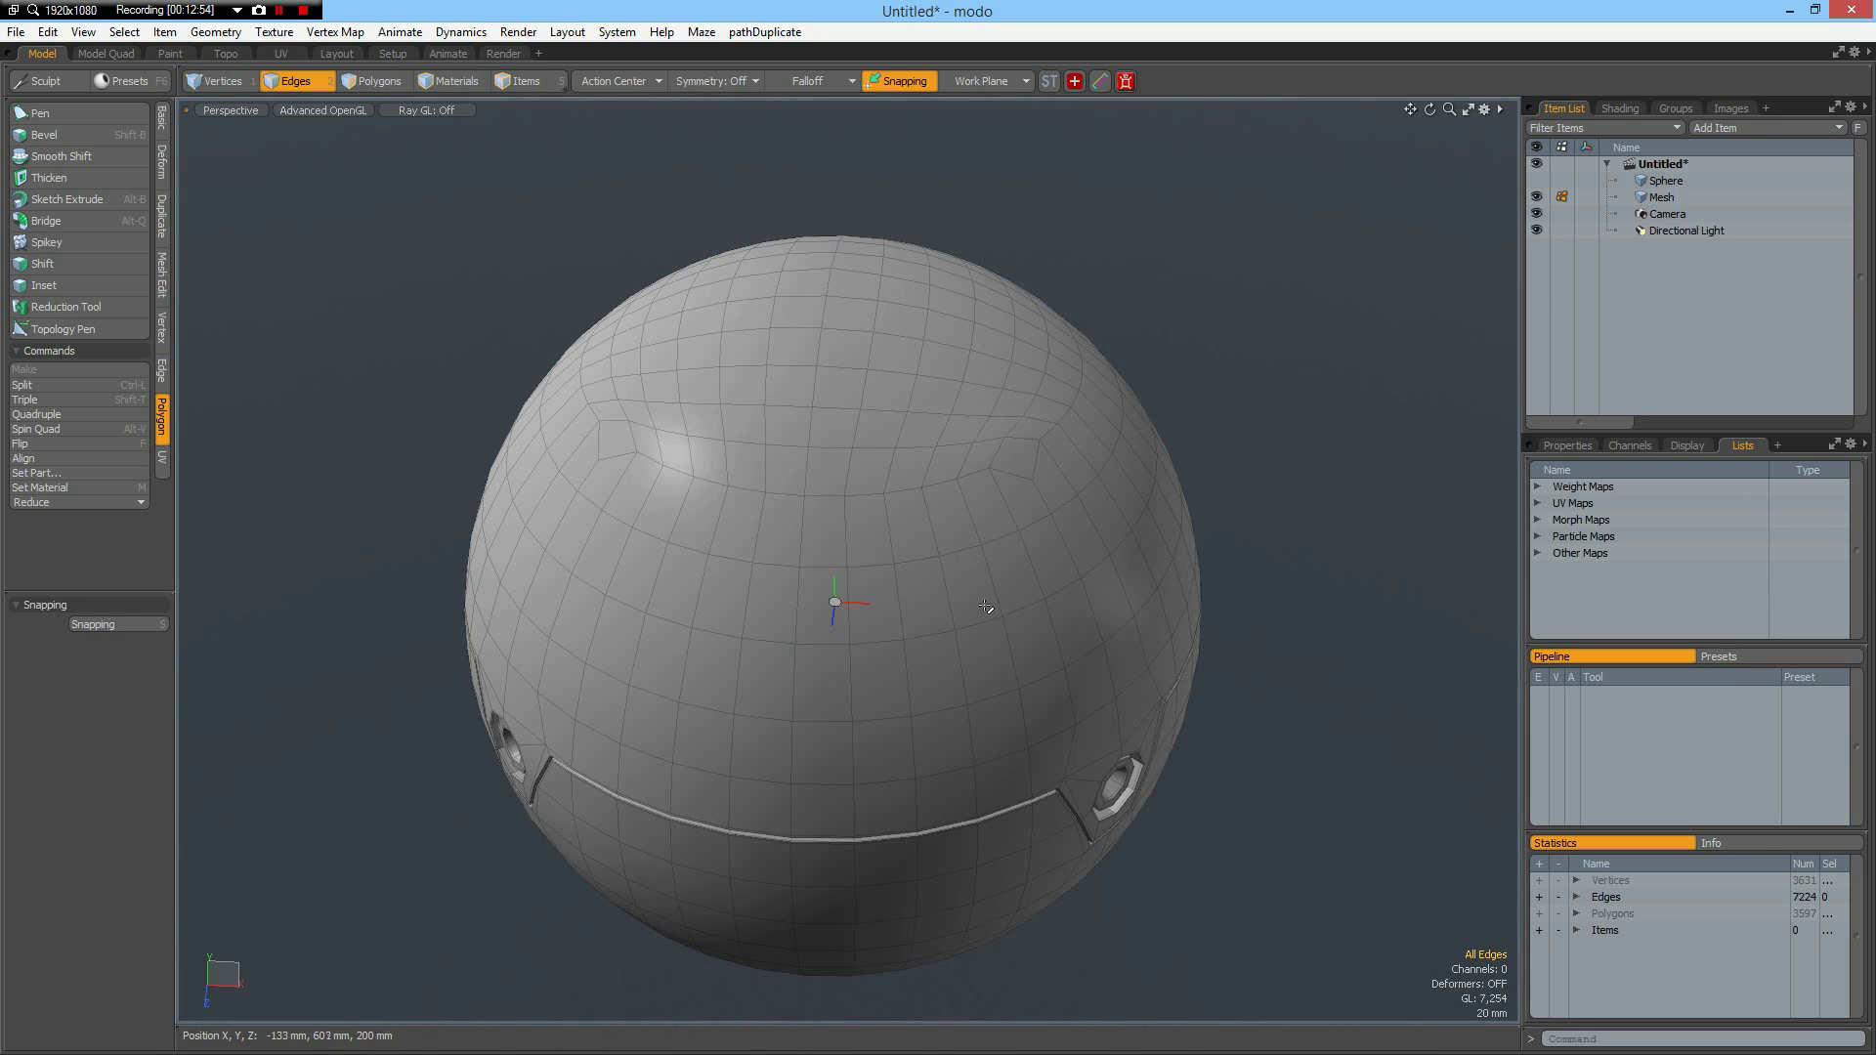
pyautogui.keyDown('alt'); pyautogui.moveTo(900, 712); pyautogui.dragTo(900, 708); pyautogui.keyUp('alt')
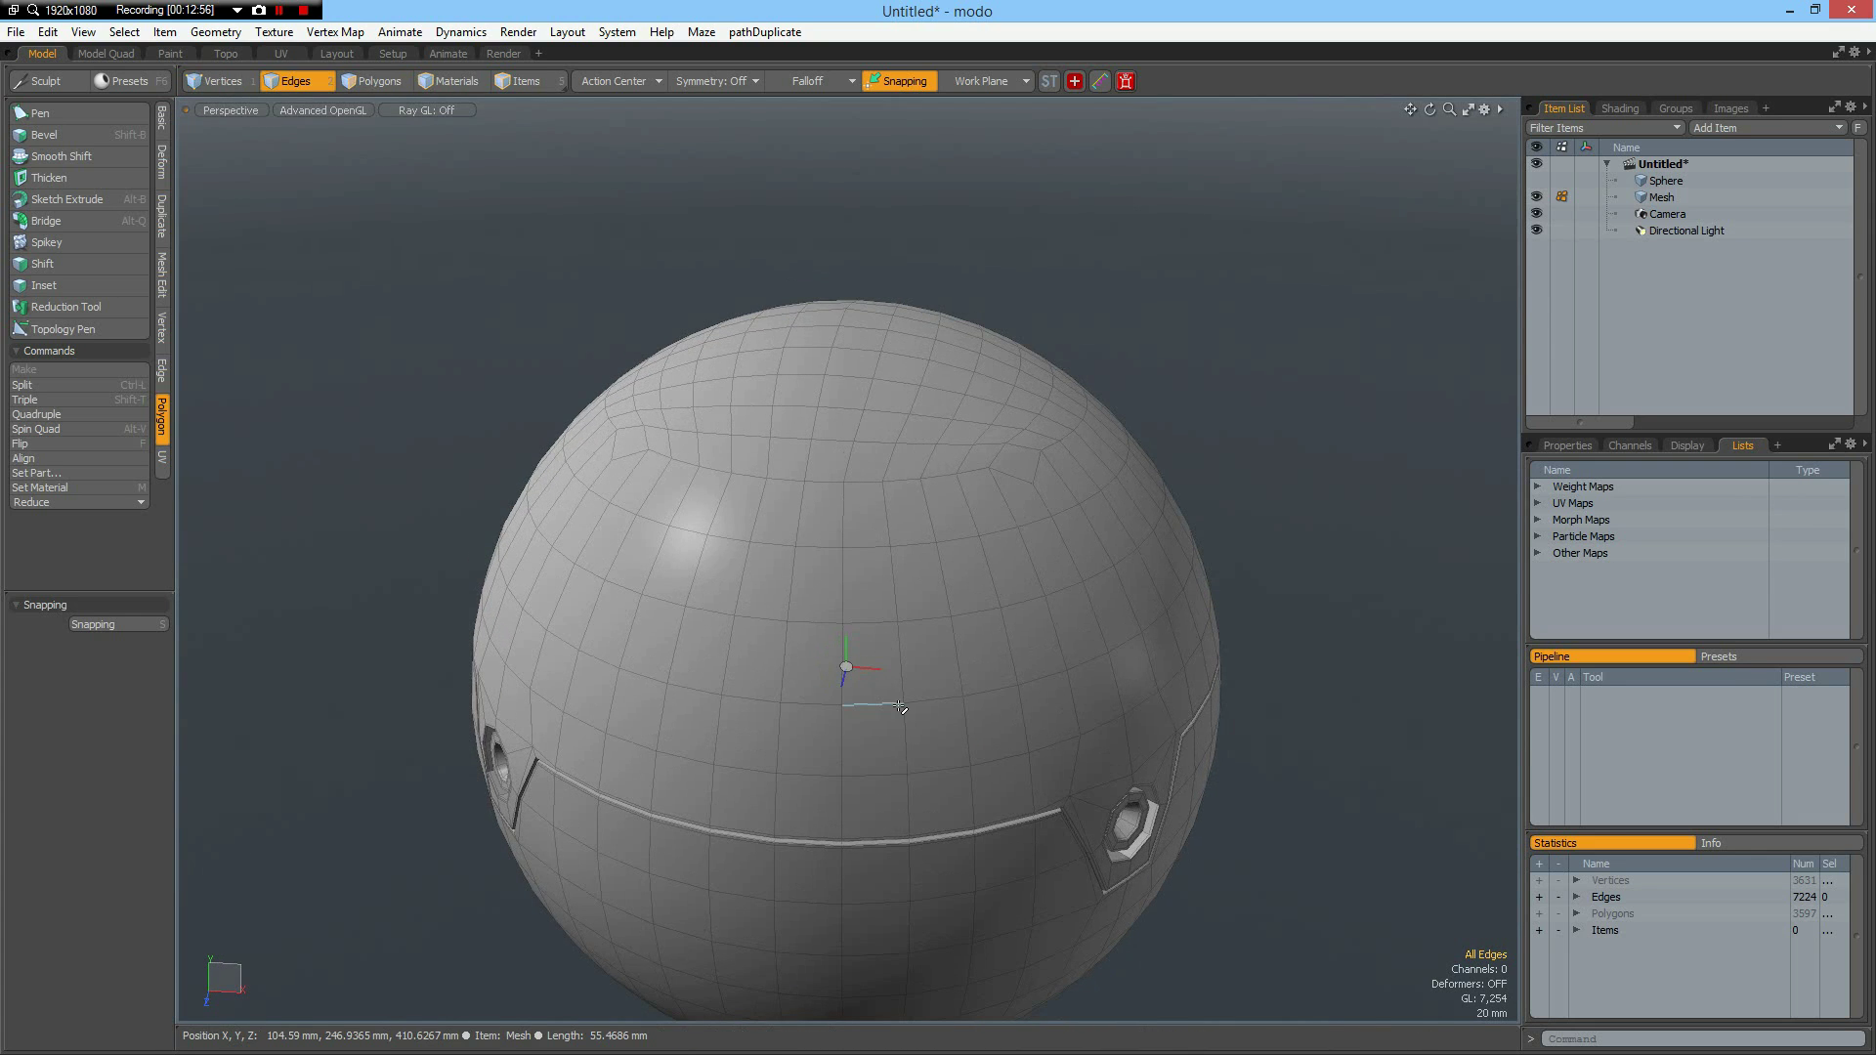
# Step: Rotate the whole sphere by -45° about the Y axis in the top view
pyautogui.hotkey('ctrl', '2')
pyautogui.scroll(-5, 900, 708)
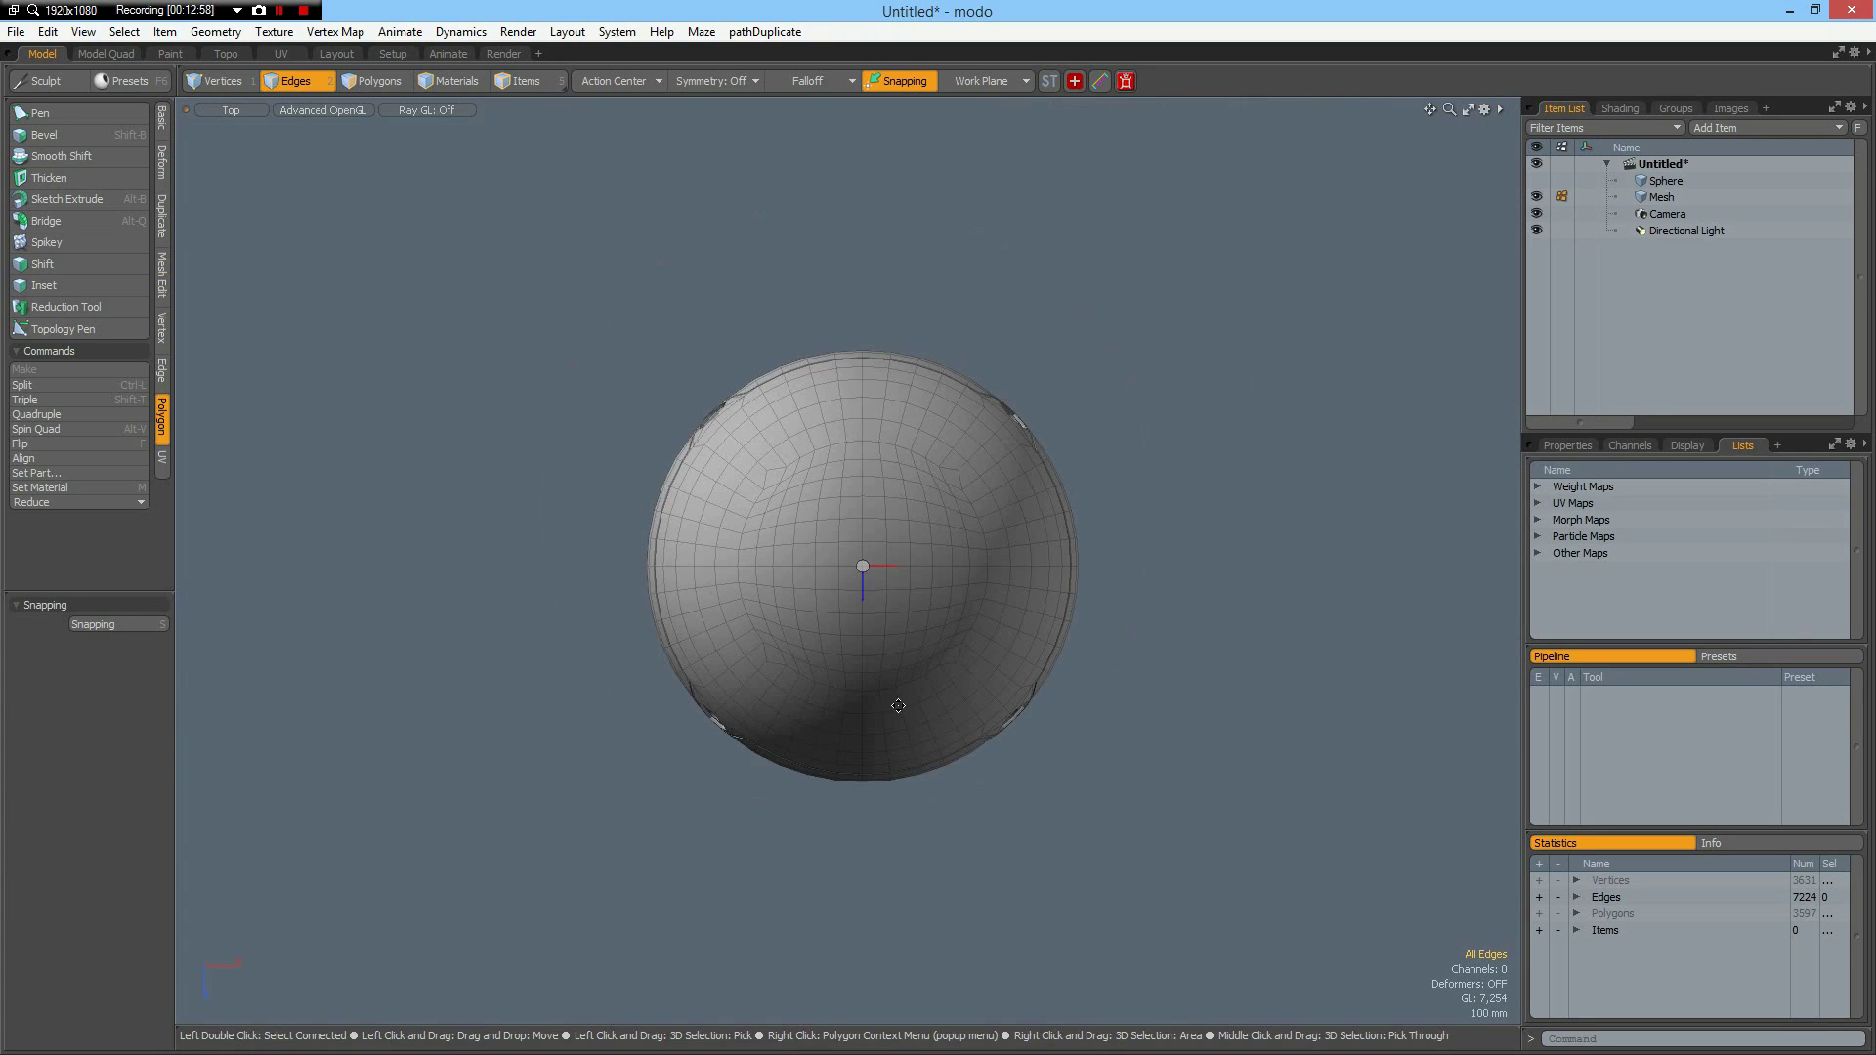
pyautogui.keyDown('alt'); pyautogui.keyDown('shift'); pyautogui.moveTo(881, 620); pyautogui.dragTo(846, 667); pyautogui.keyUp('shift'); pyautogui.keyUp('alt')
pyautogui.press('e')
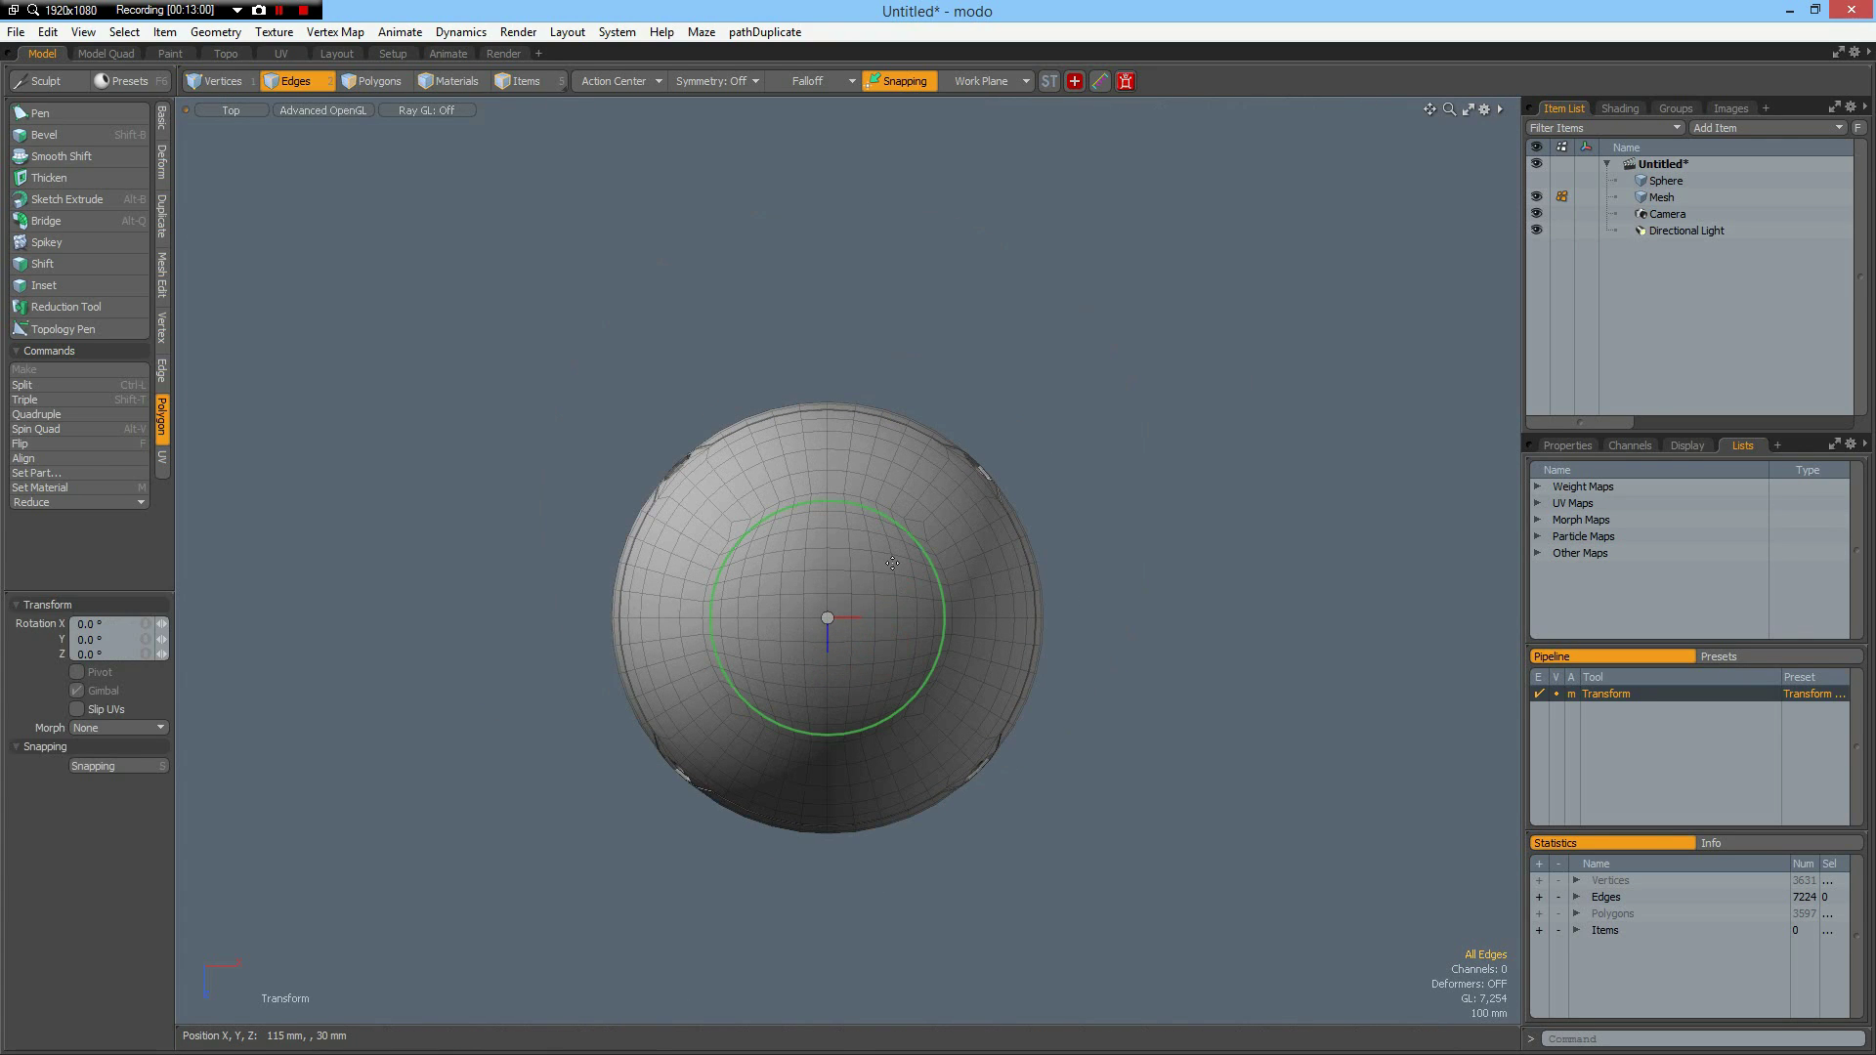
pyautogui.moveTo(913, 537); pyautogui.dragTo(938, 618)
pyautogui.press('2')
pyautogui.press('space')
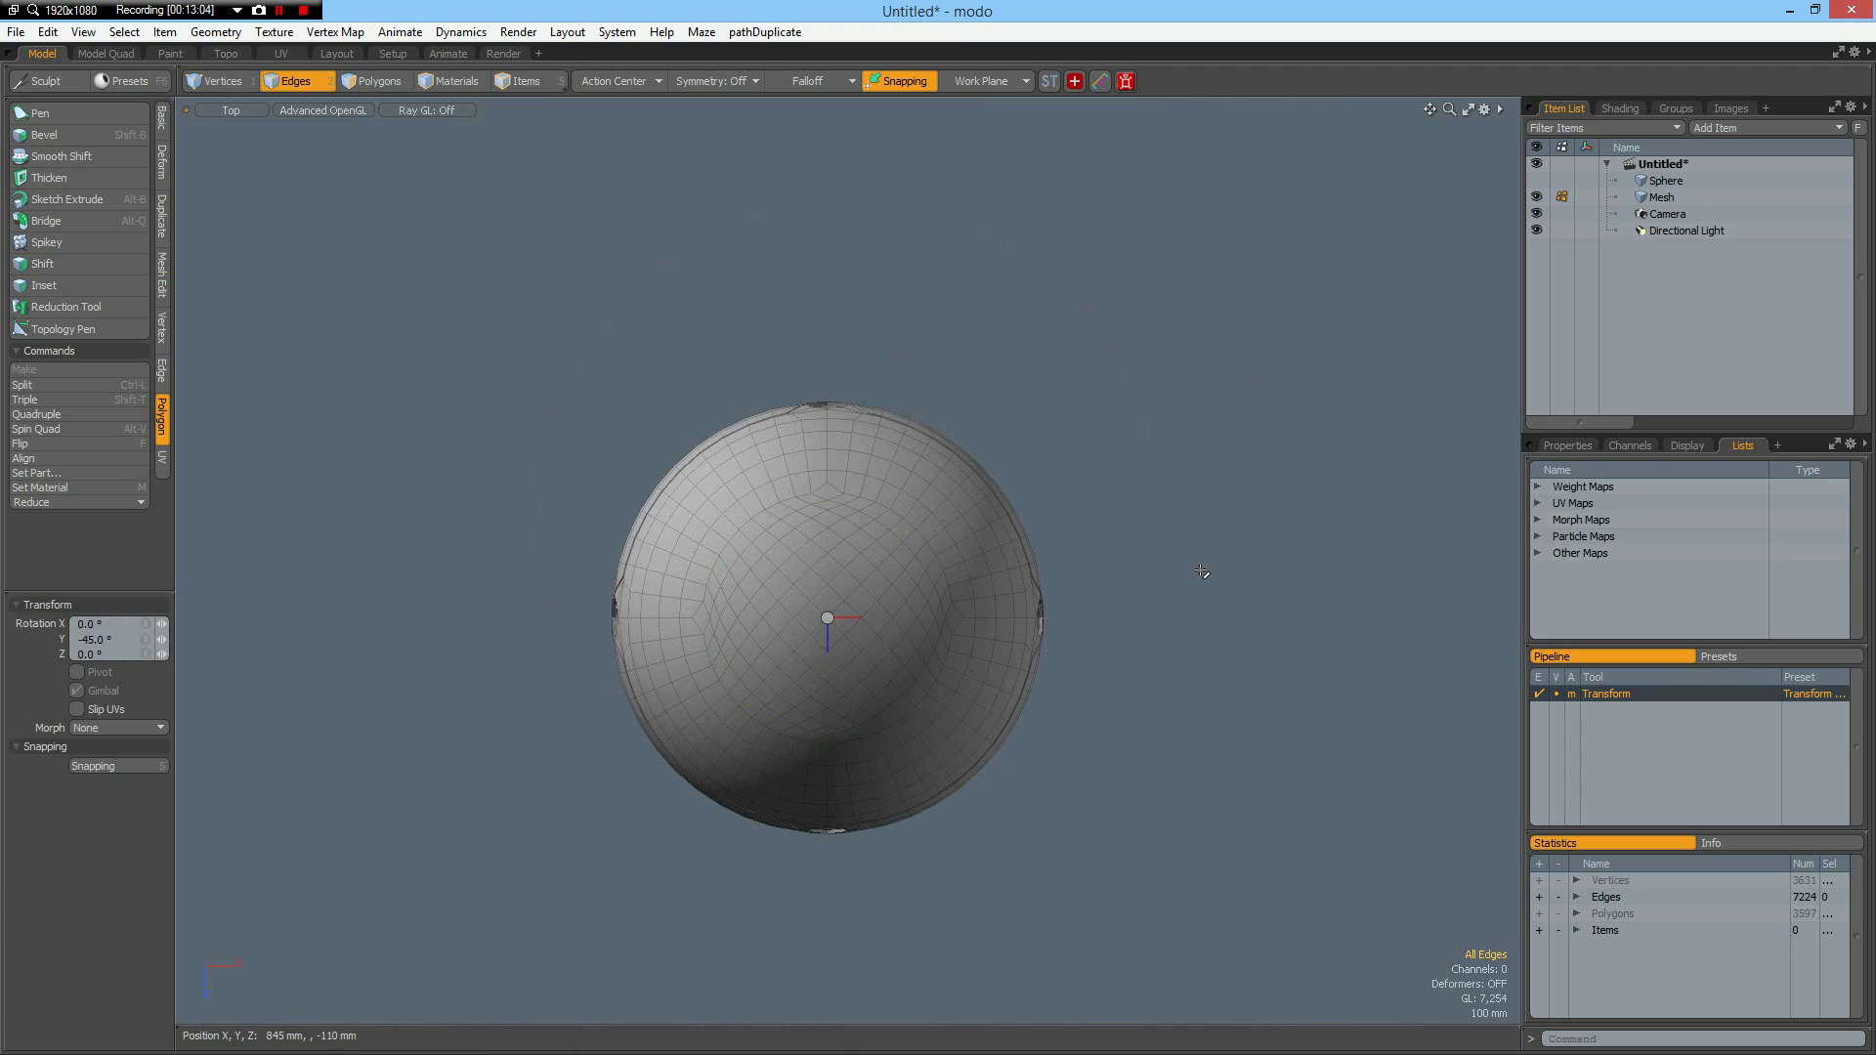
# Step: Rotate the whole sphere by -90° about the Z axis in the front view so the dome faces sideways
pyautogui.press('KP_1')
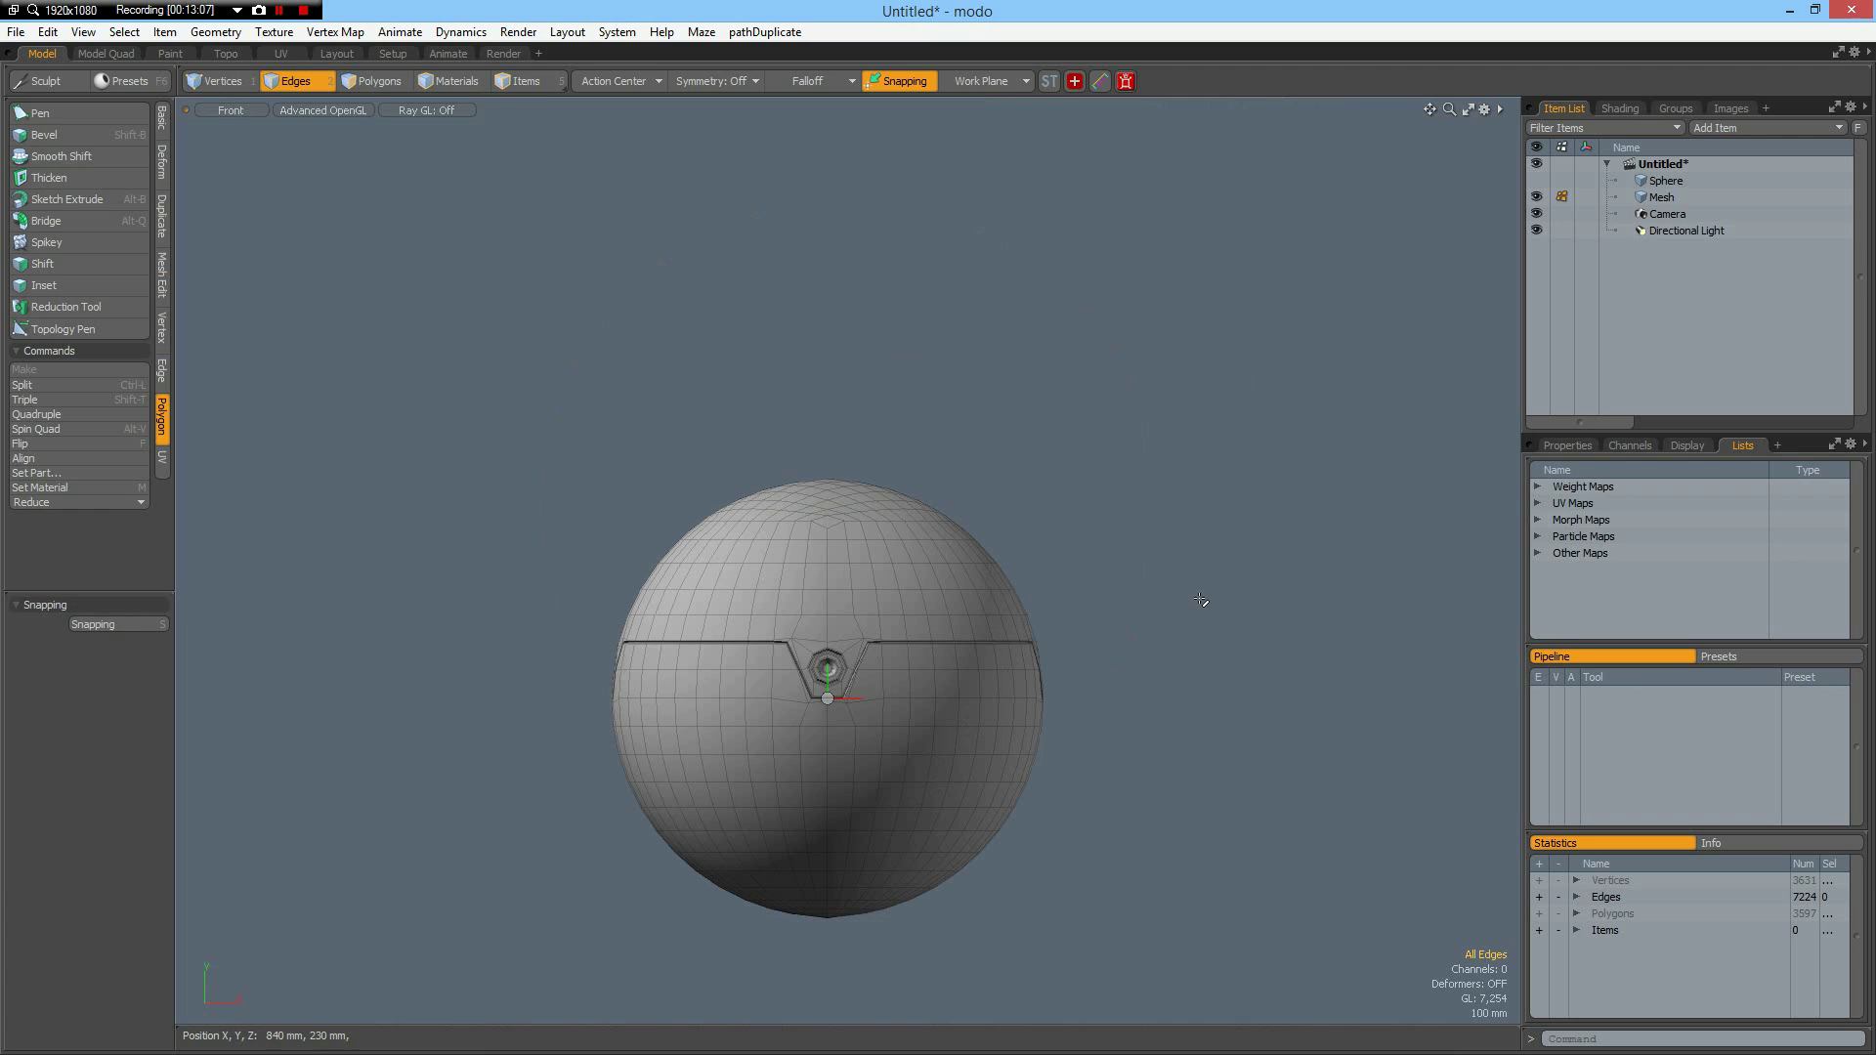
pyautogui.press('e')
pyautogui.moveTo(909, 612); pyautogui.dragTo(919, 743)
pyautogui.press('2')
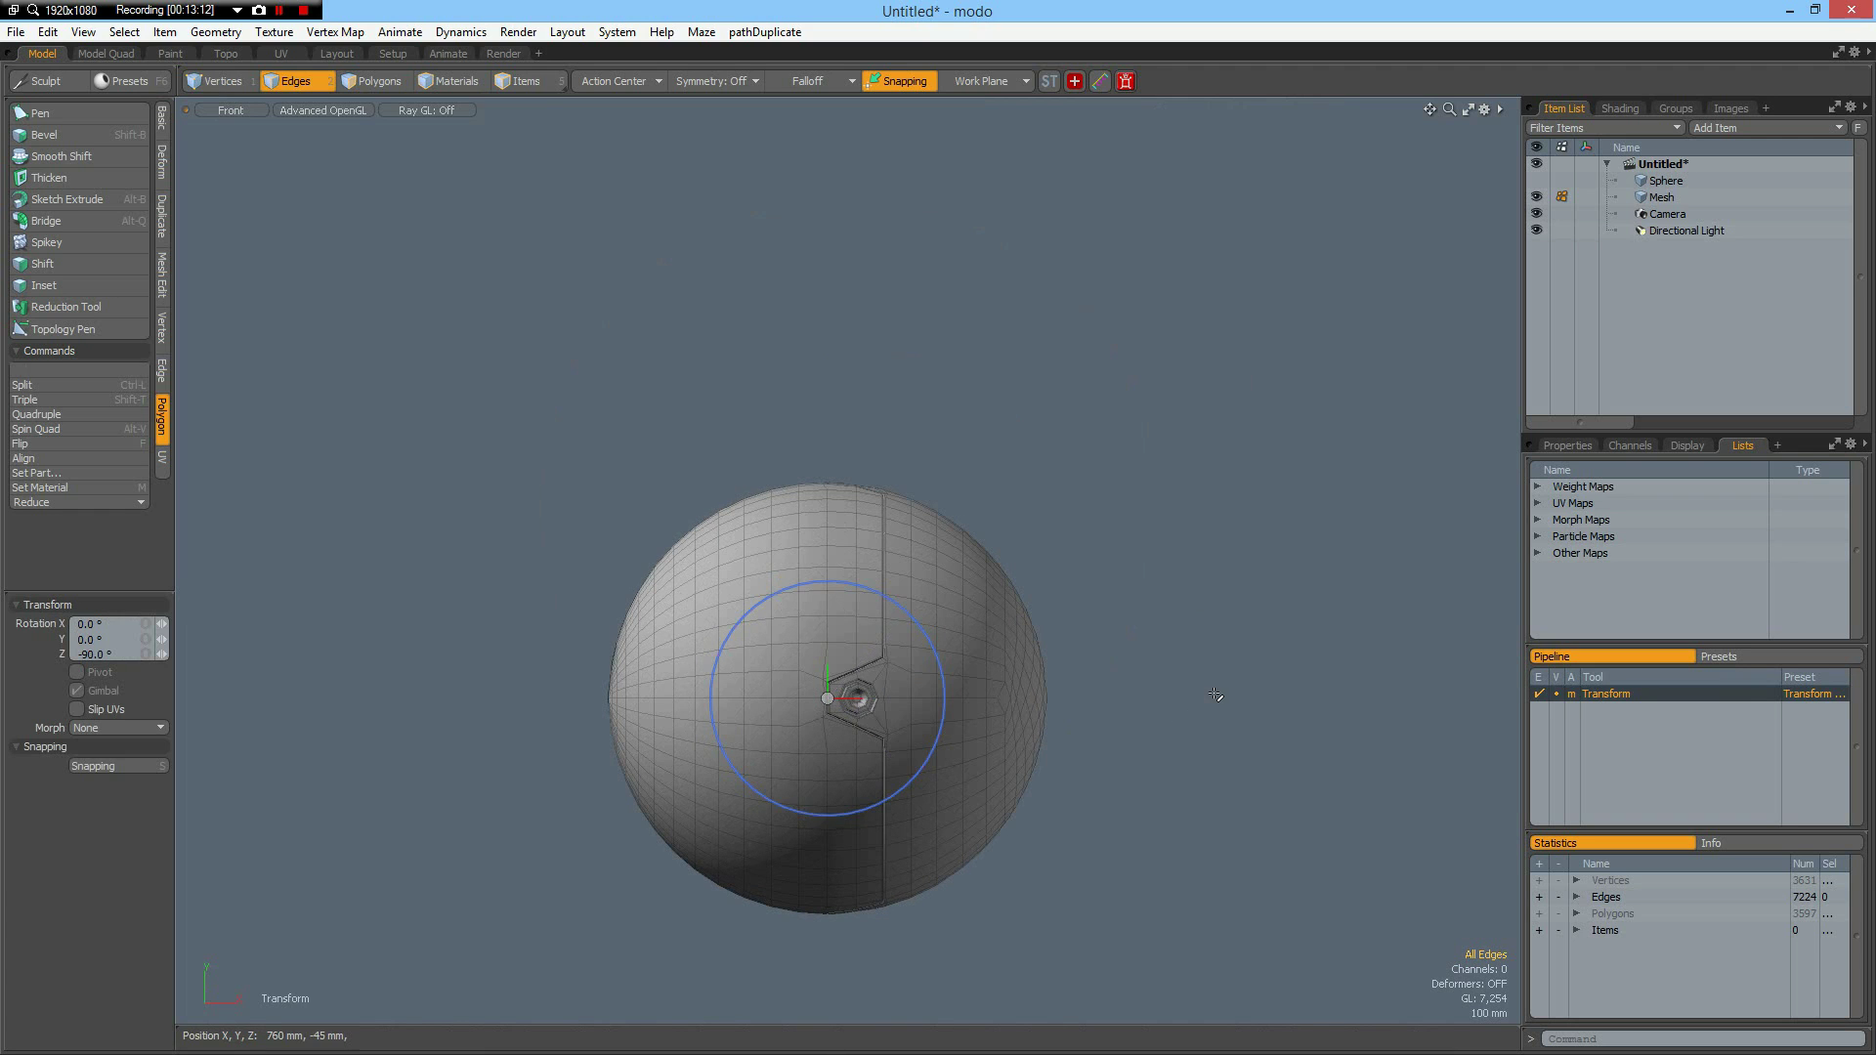
pyautogui.press('space')
# Step: Turn on subdivision smoothing for the sphere and frame it at an angle in the render preview
pyautogui.scroll(1, 860, 721)
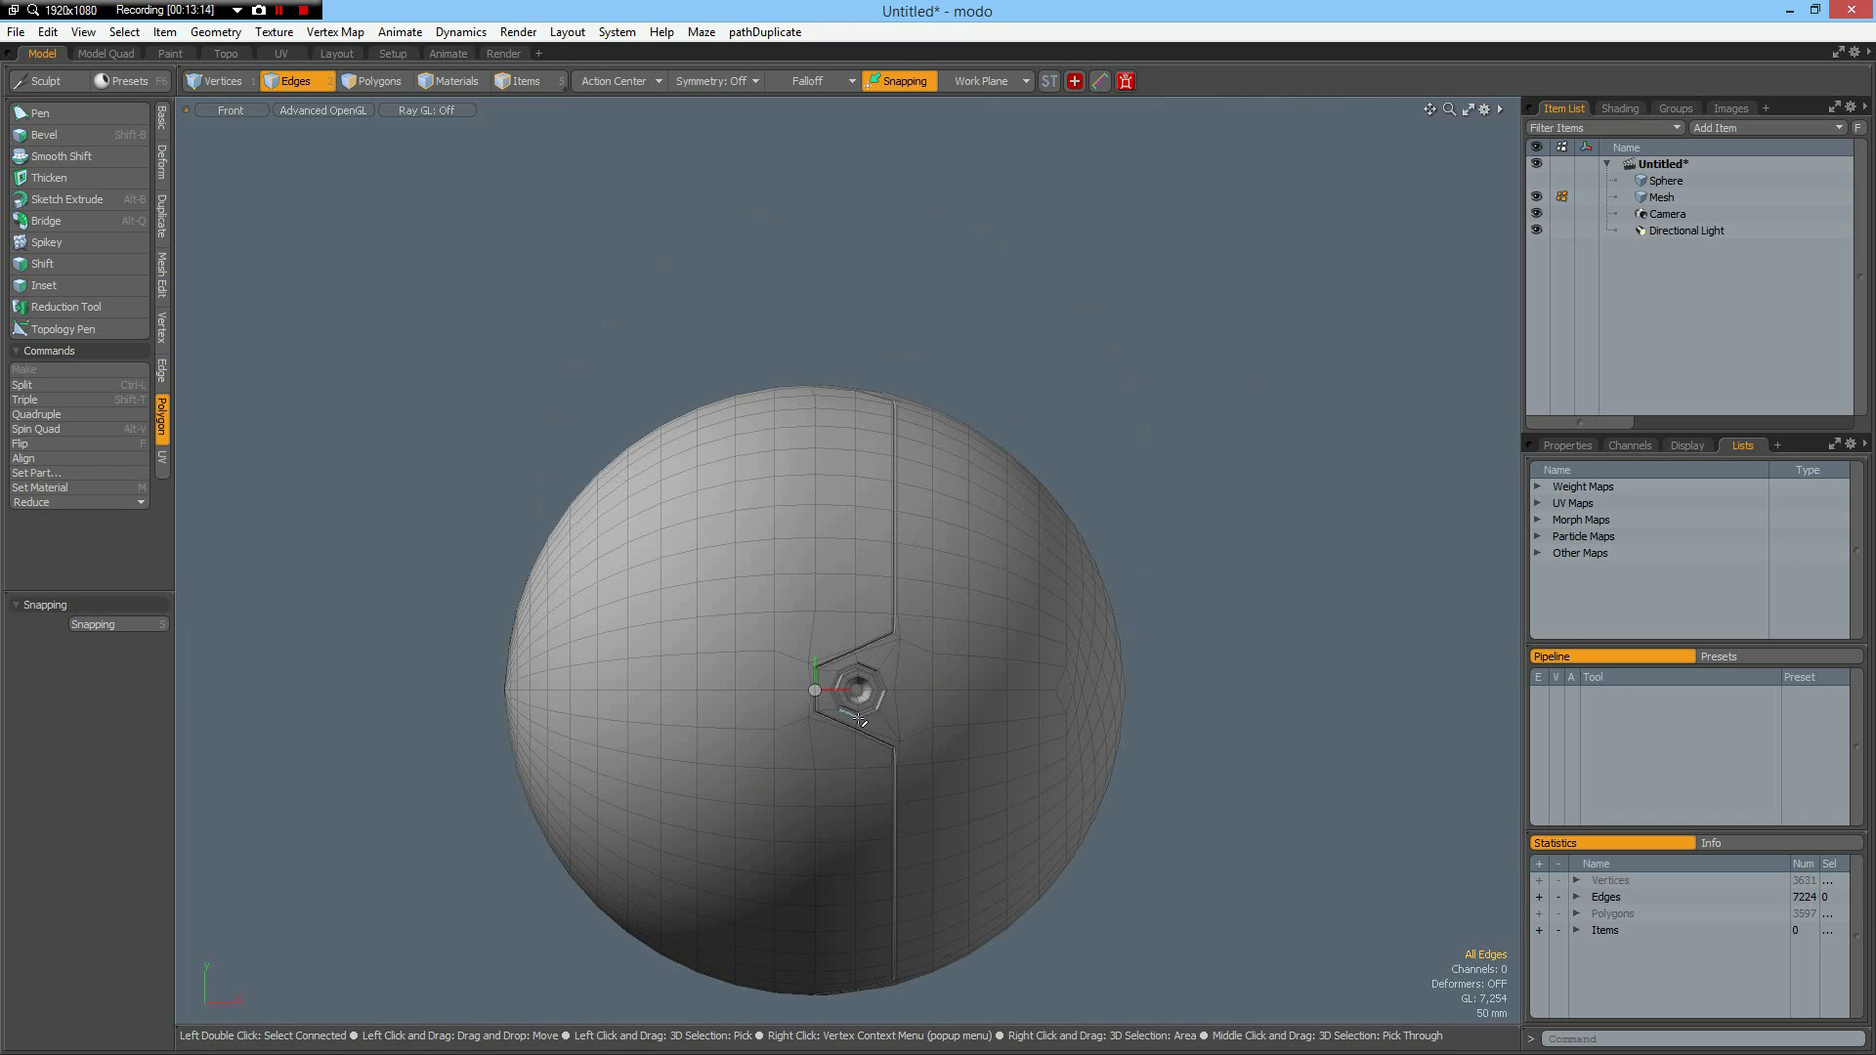
pyautogui.keyDown('alt'); pyautogui.keyDown('shift'); pyautogui.moveTo(854, 752); pyautogui.dragTo(868, 567); pyautogui.keyUp('shift'); pyautogui.keyUp('alt')
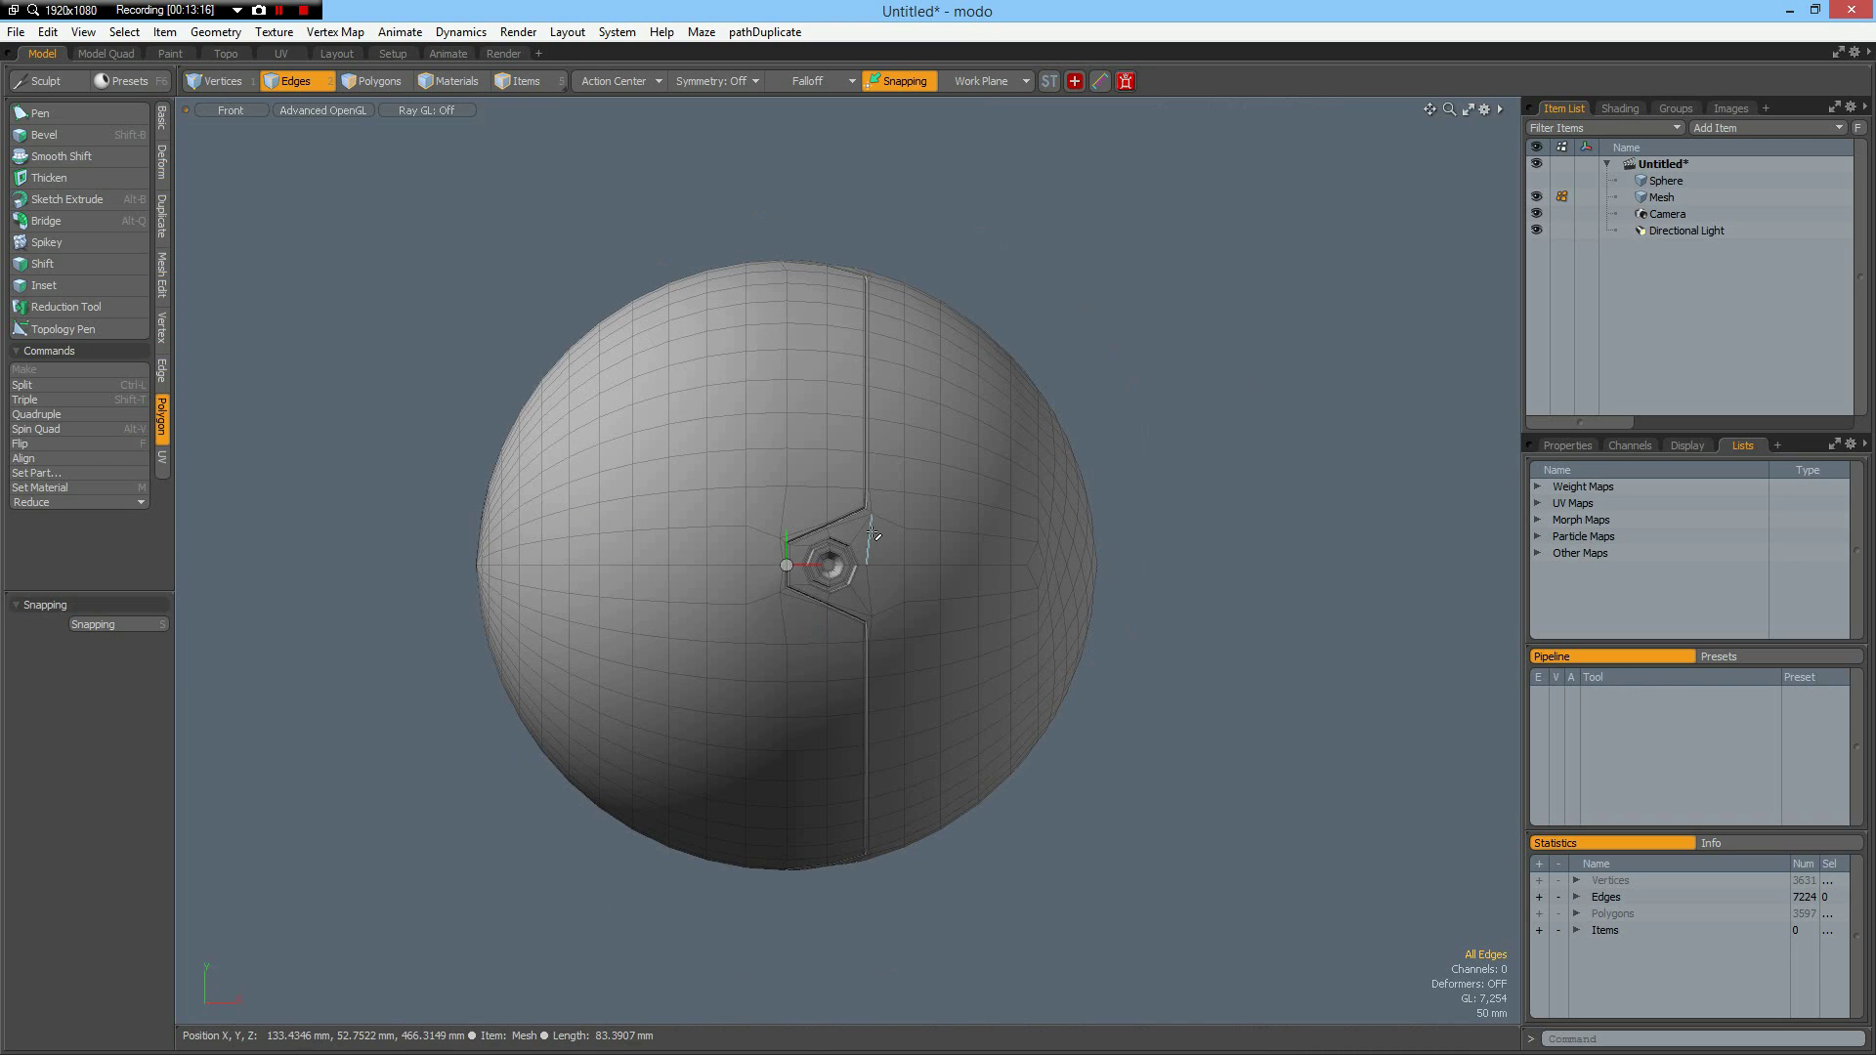
pyautogui.scroll(1, 873, 535)
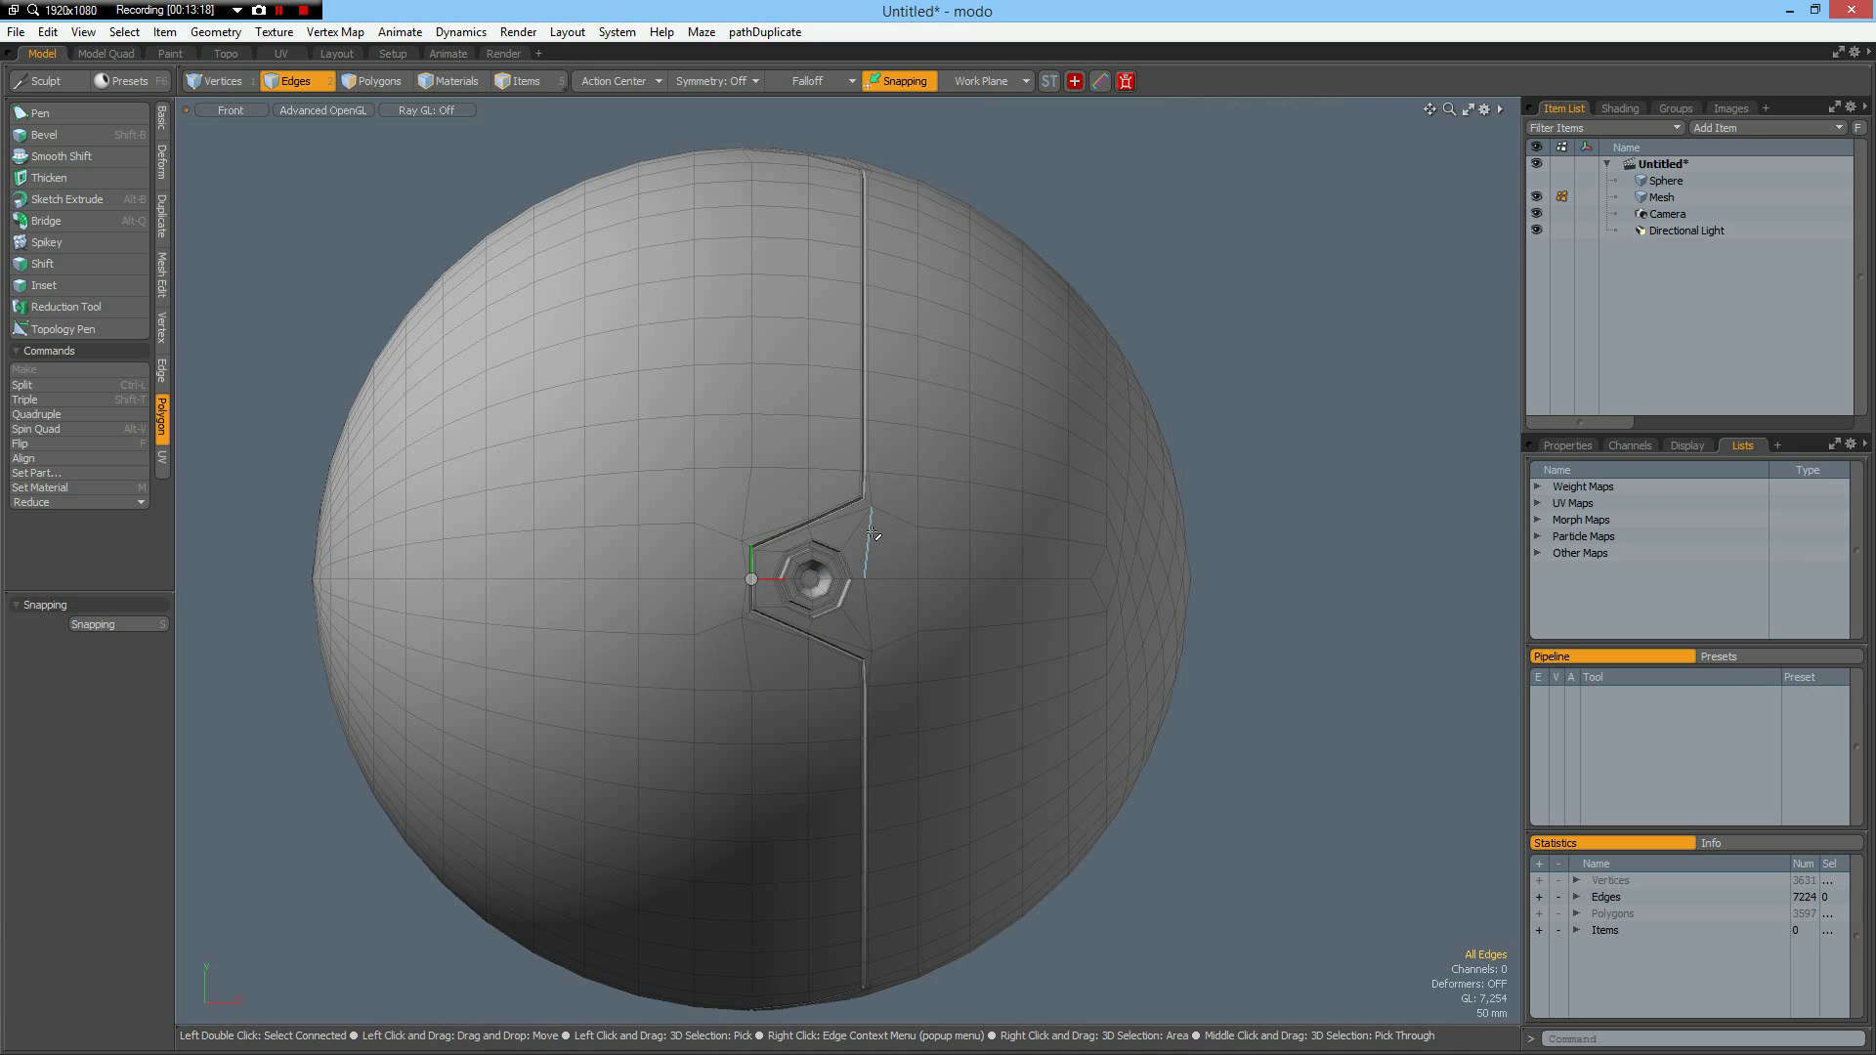
pyautogui.press('Tab')
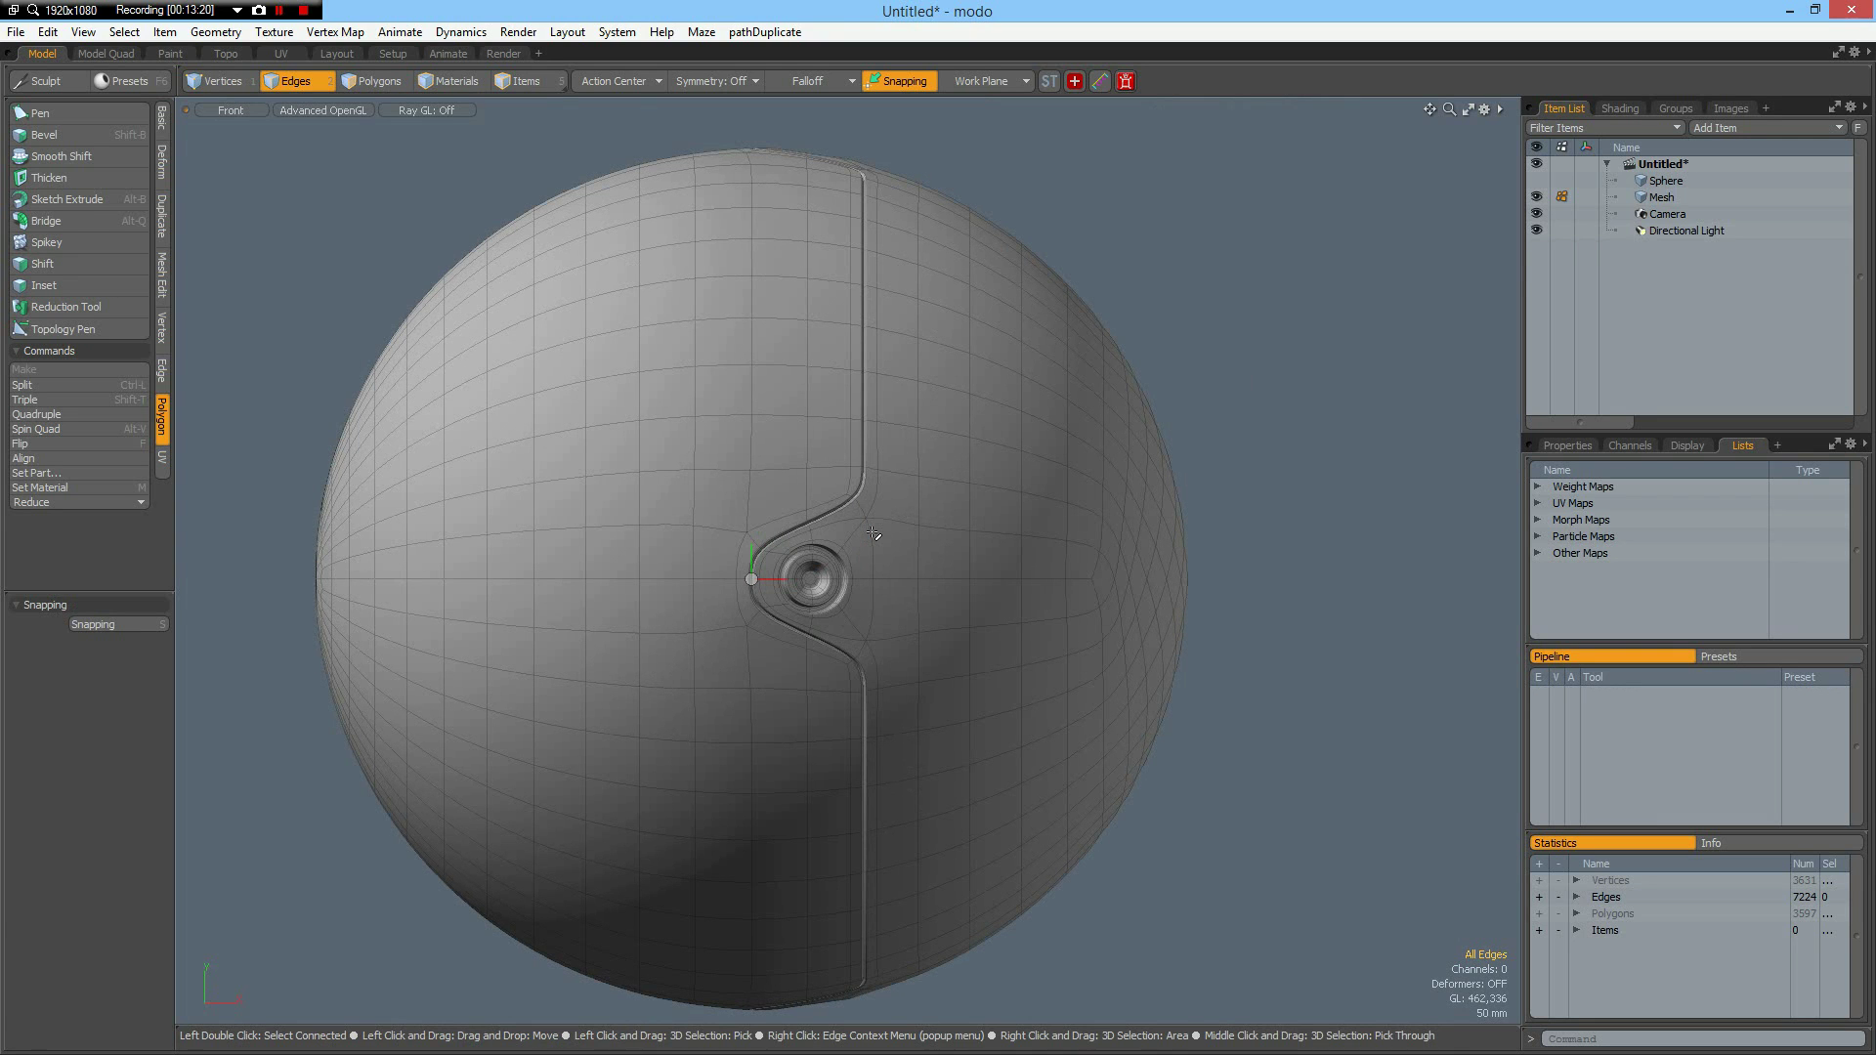
pyautogui.click(506, 54)
pyautogui.keyDown('alt'); pyautogui.moveTo(773, 641); pyautogui.dragTo(647, 508); pyautogui.keyUp('alt')
pyautogui.scroll(3, 637, 627)
pyautogui.scroll(1, 616, 517)
pyautogui.scroll(1, 616, 516)
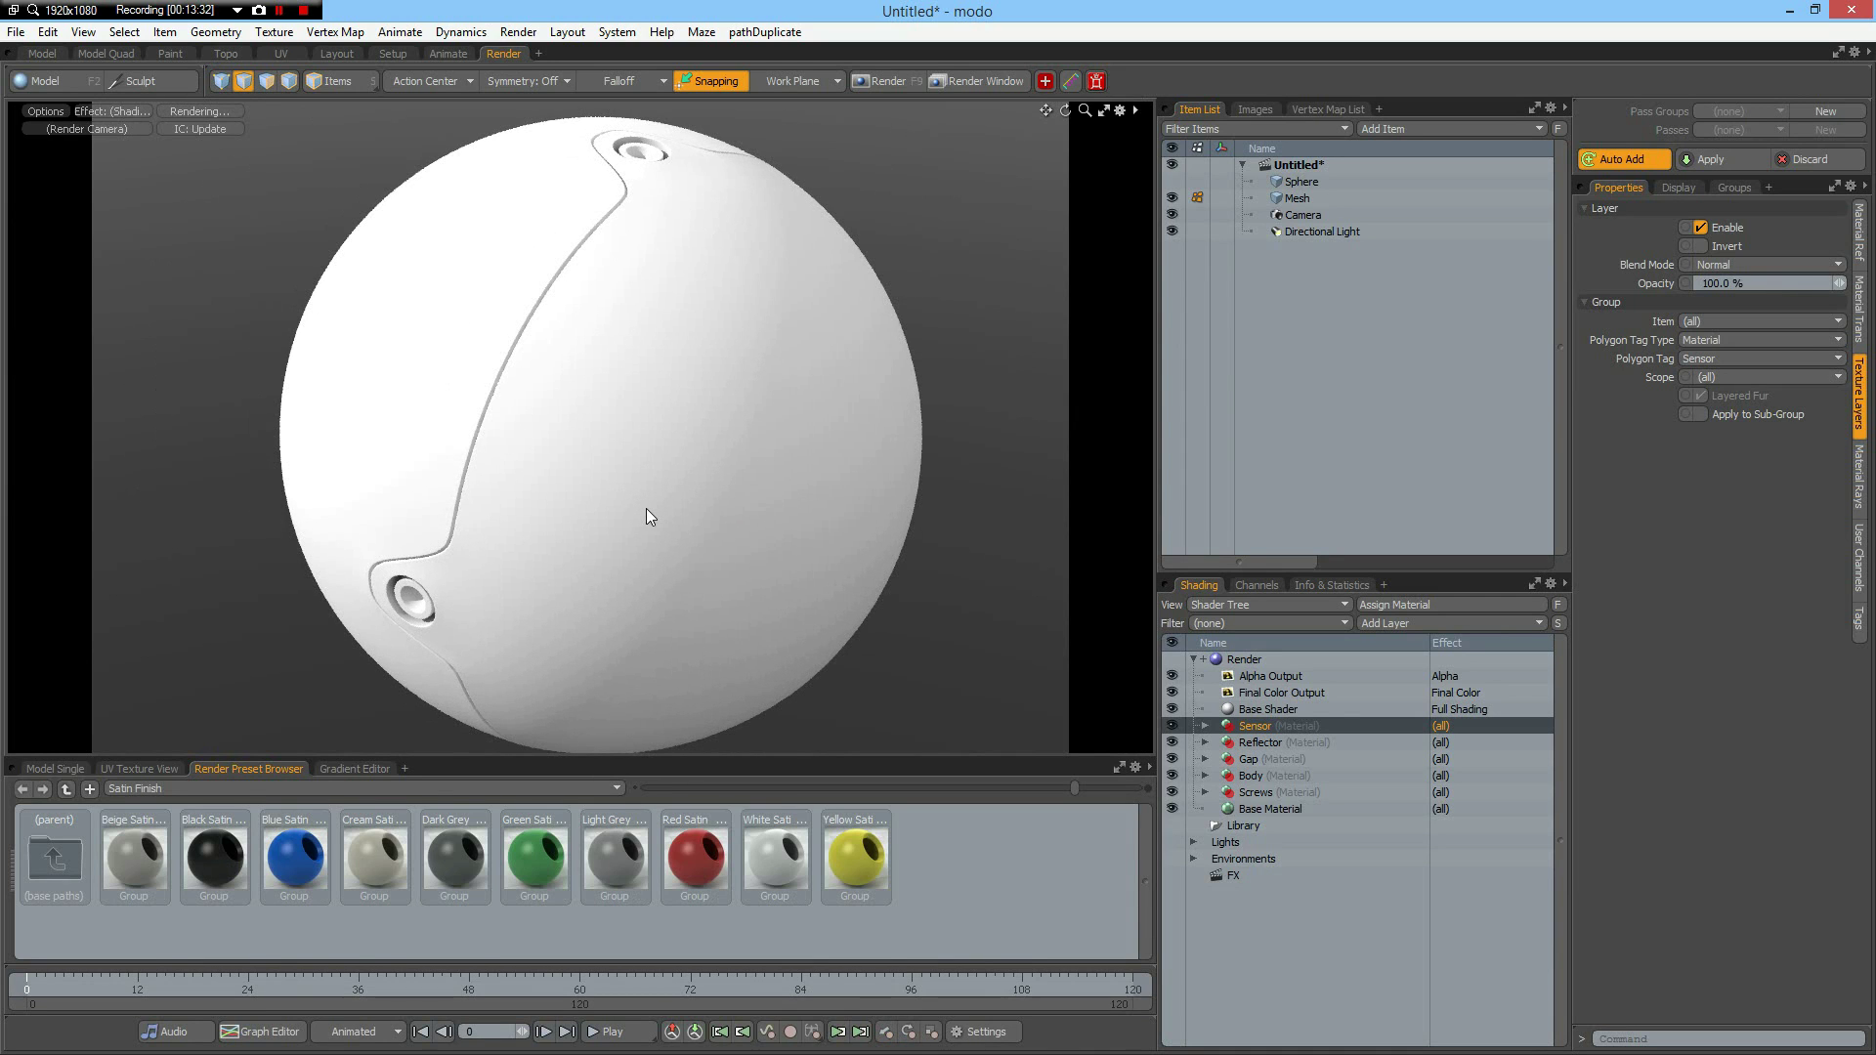
# Step: Browse the material presets to the Artistic glass set and try to apply the blue-green glass preset to the Sensor material
pyautogui.doubleClick(66, 868)
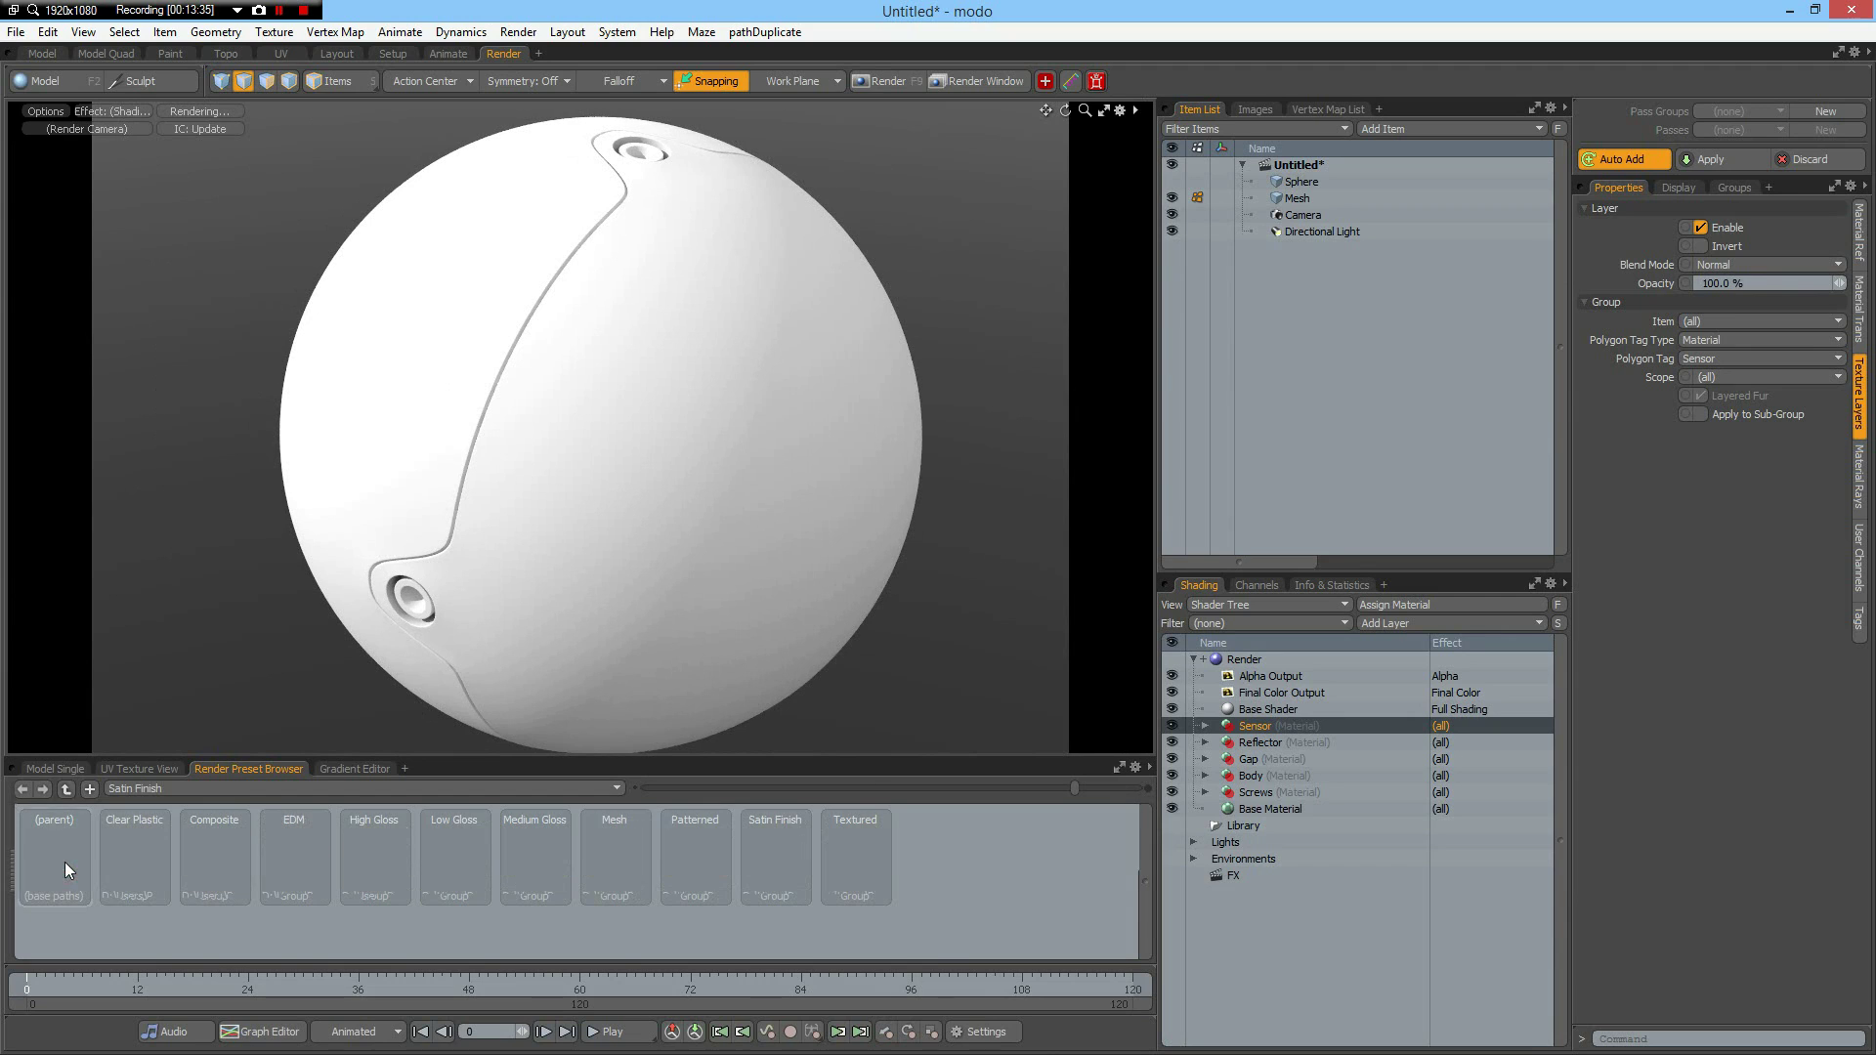
pyautogui.doubleClick(66, 867)
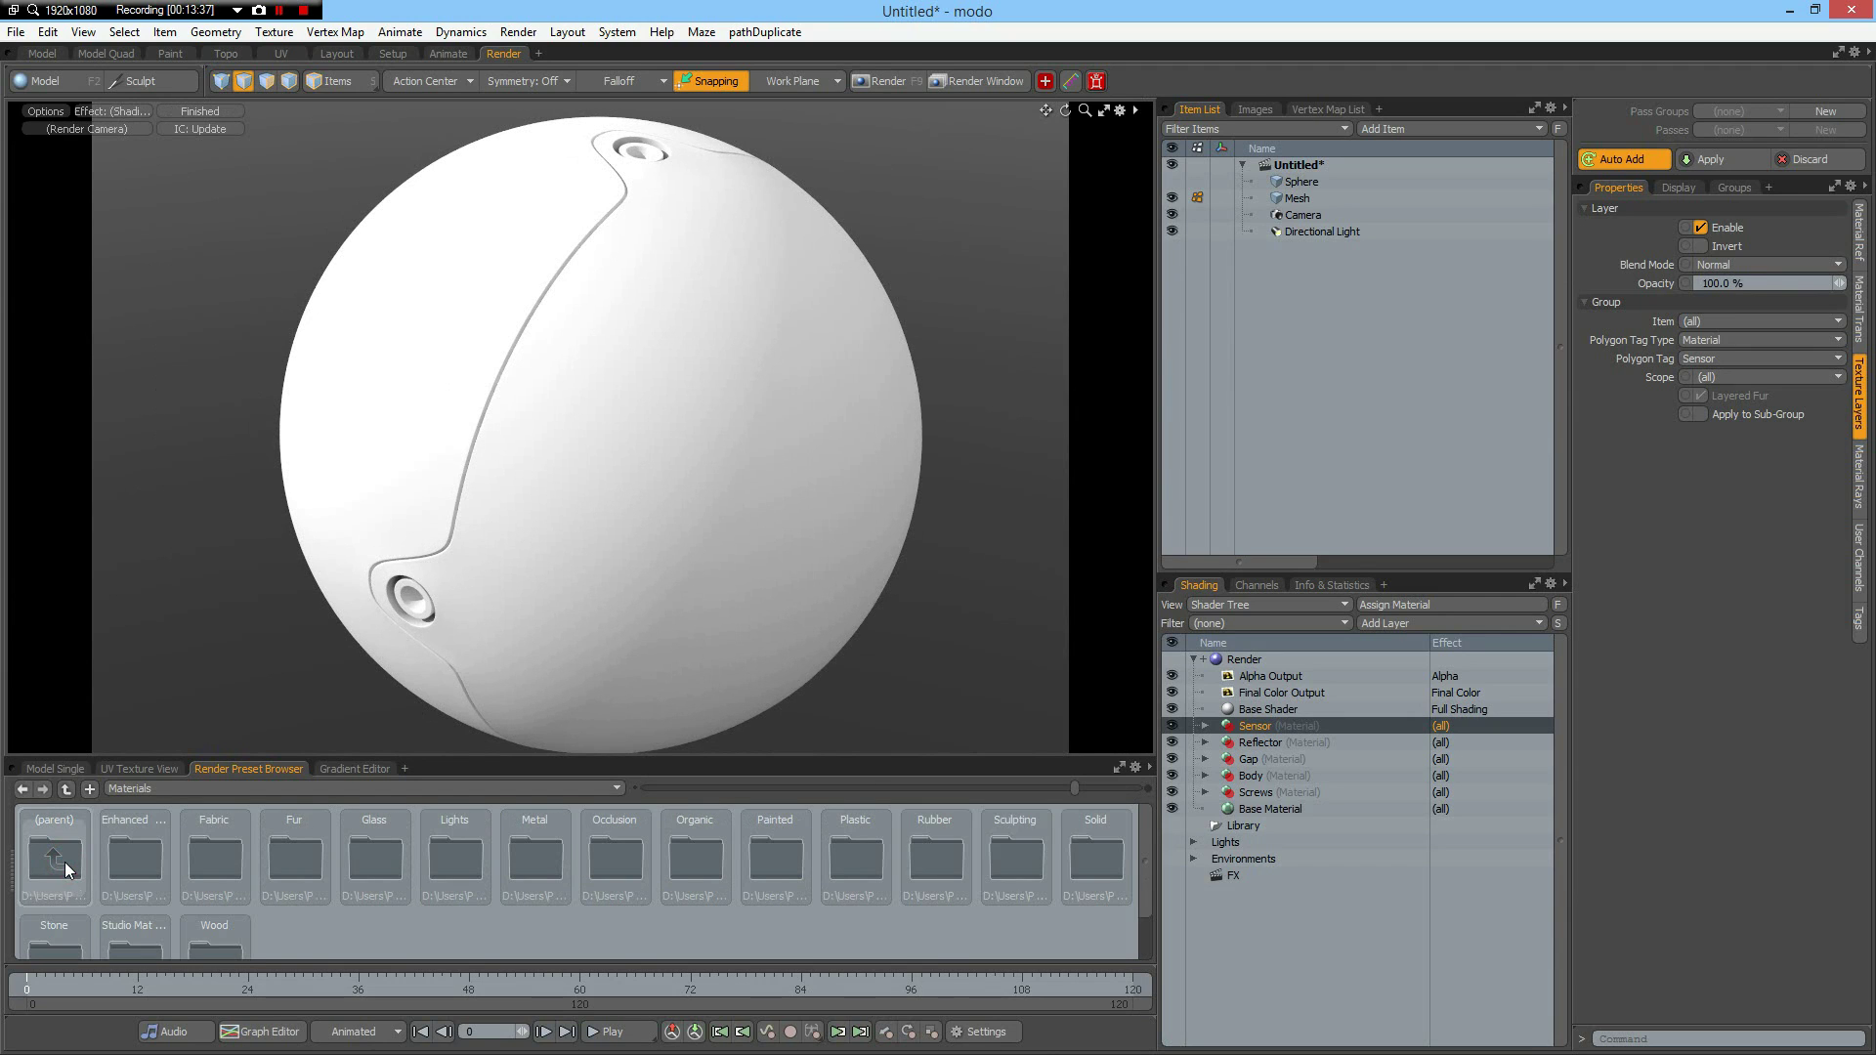
pyautogui.doubleClick(375, 858)
pyautogui.doubleClick(137, 858)
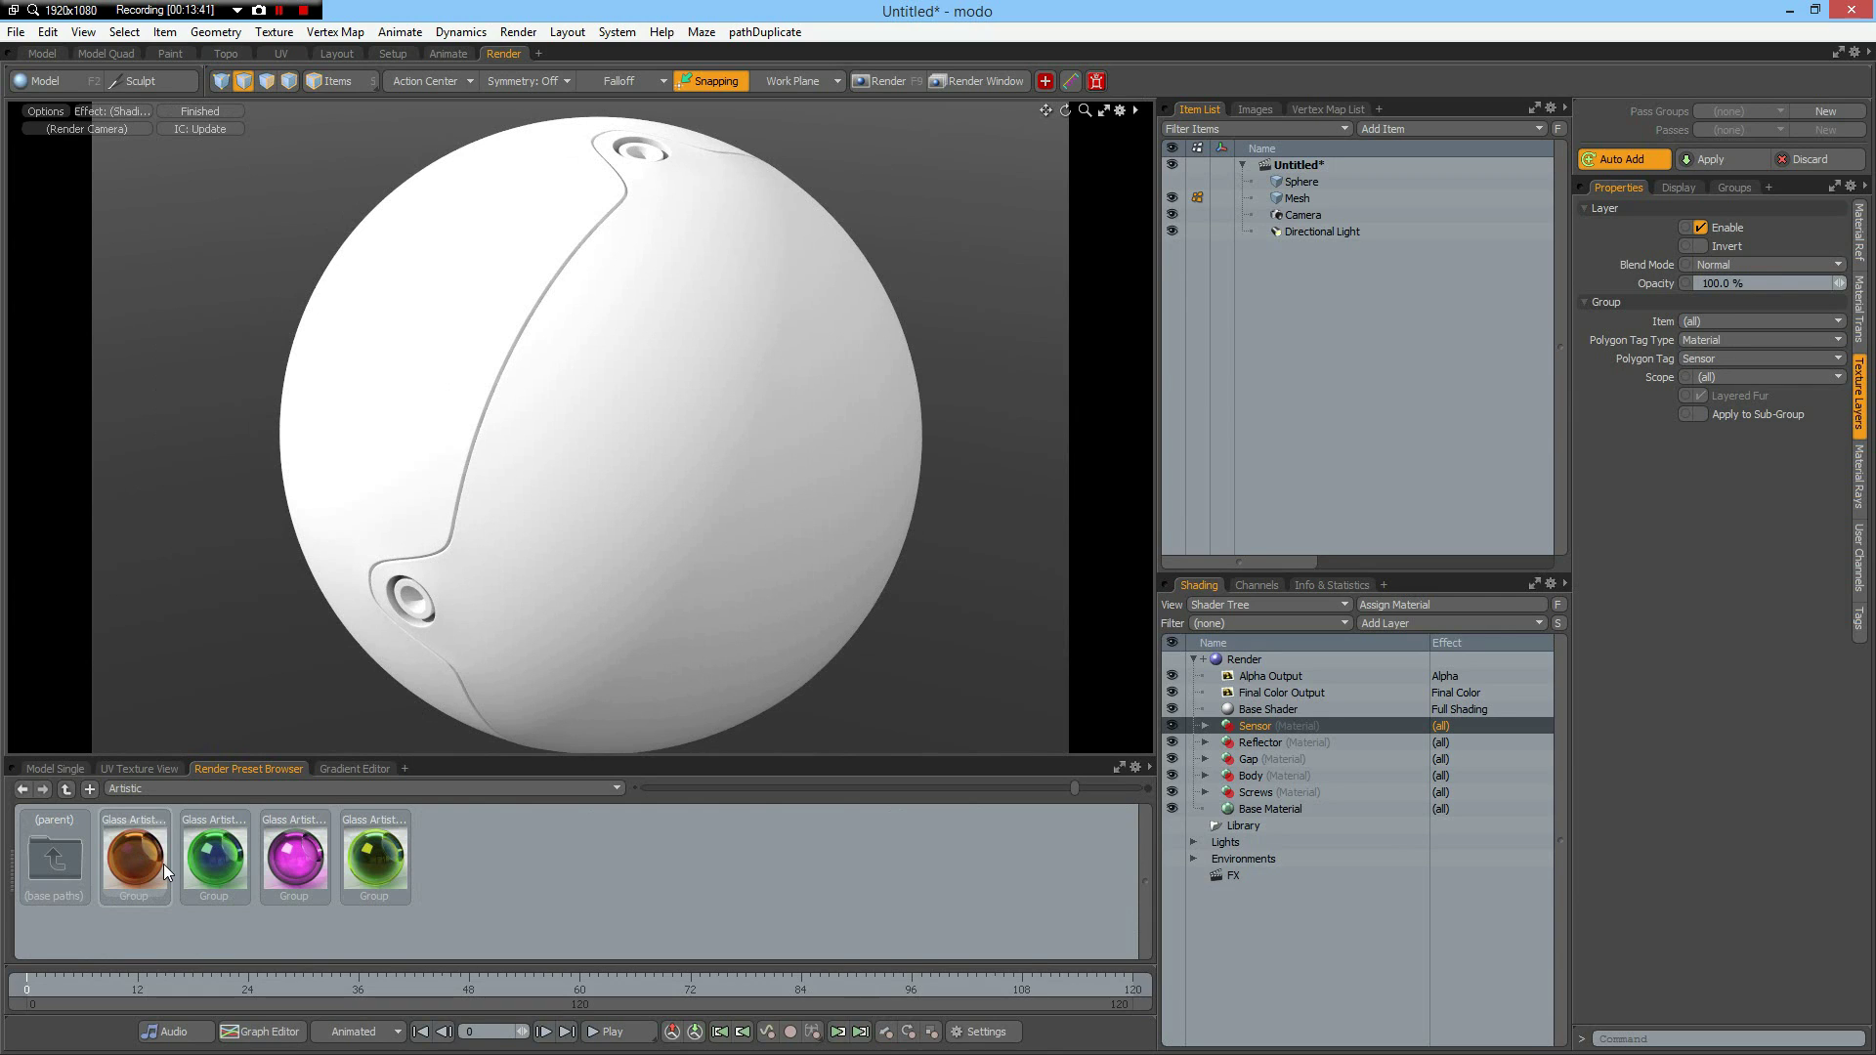
pyautogui.moveTo(203, 854)
pyautogui.mouseDown()
pyautogui.moveTo(1001, 842)
pyautogui.moveTo(1235, 777)
pyautogui.moveTo(1268, 829)
pyautogui.moveTo(1265, 719)
pyautogui.mouseUp()
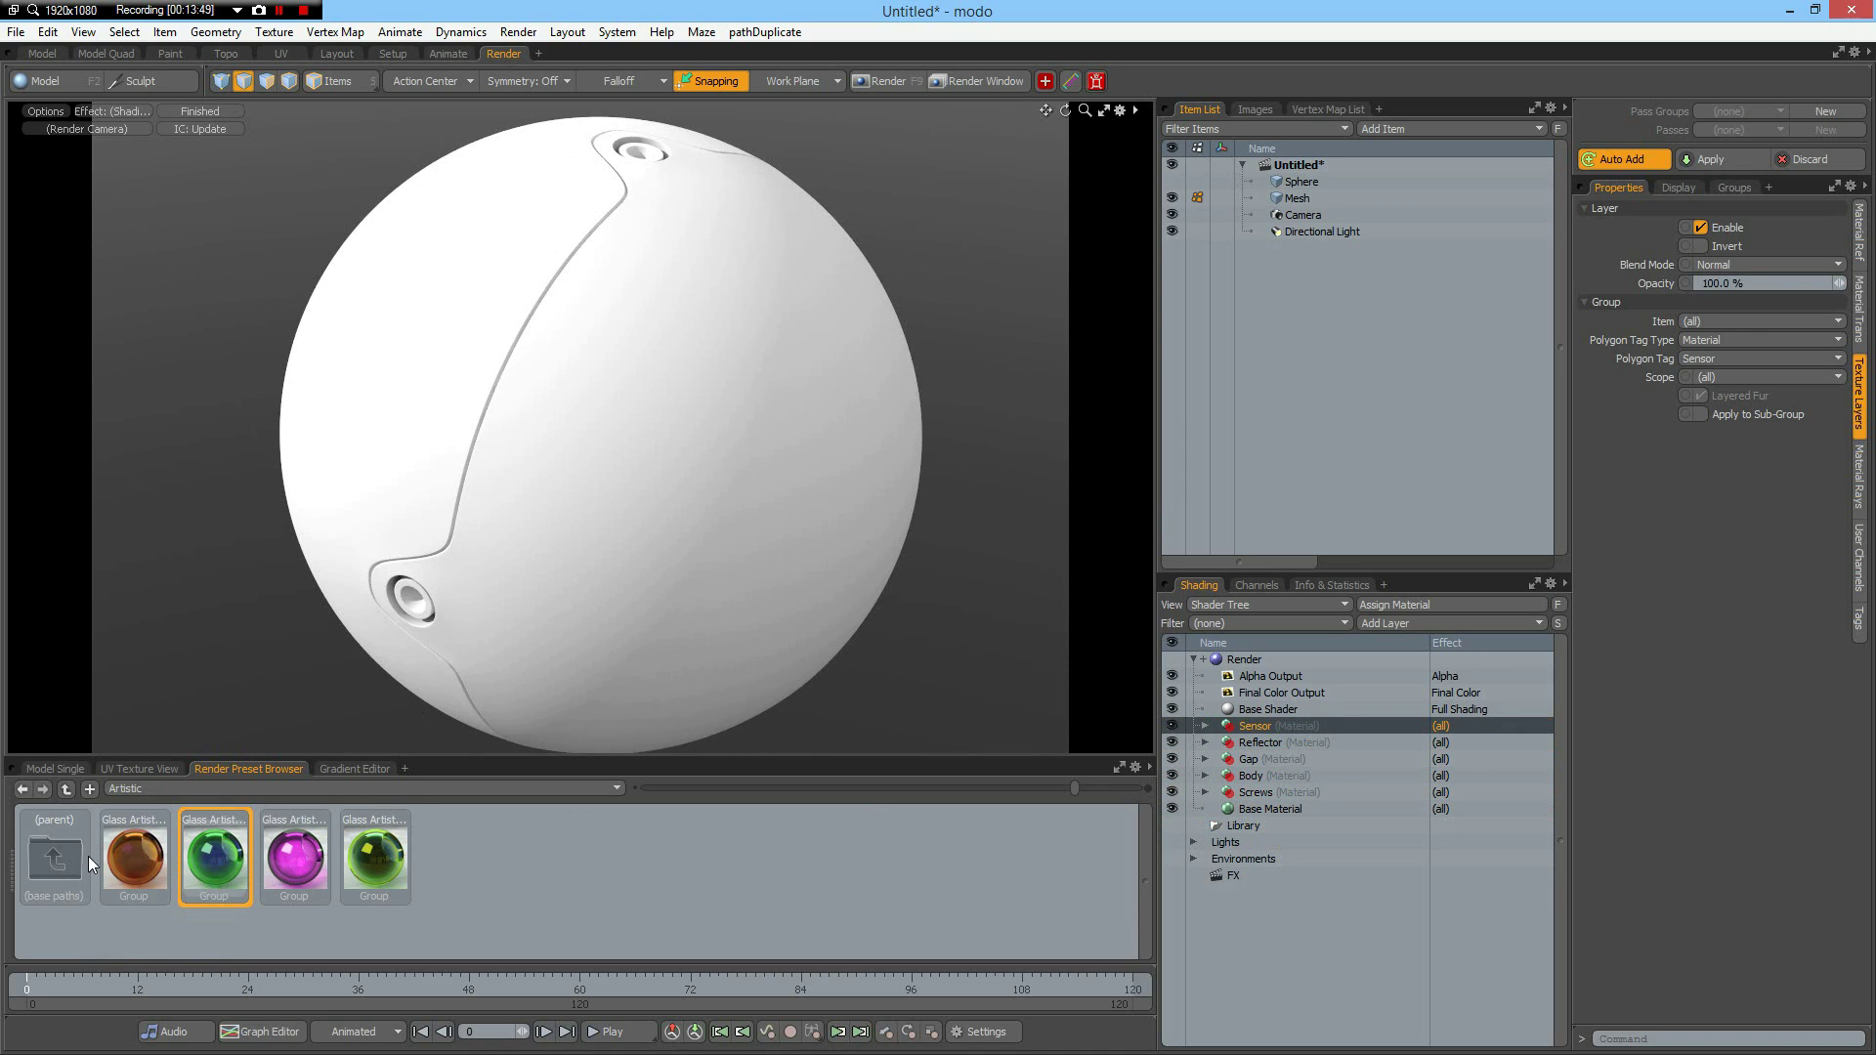
pyautogui.click(56, 860)
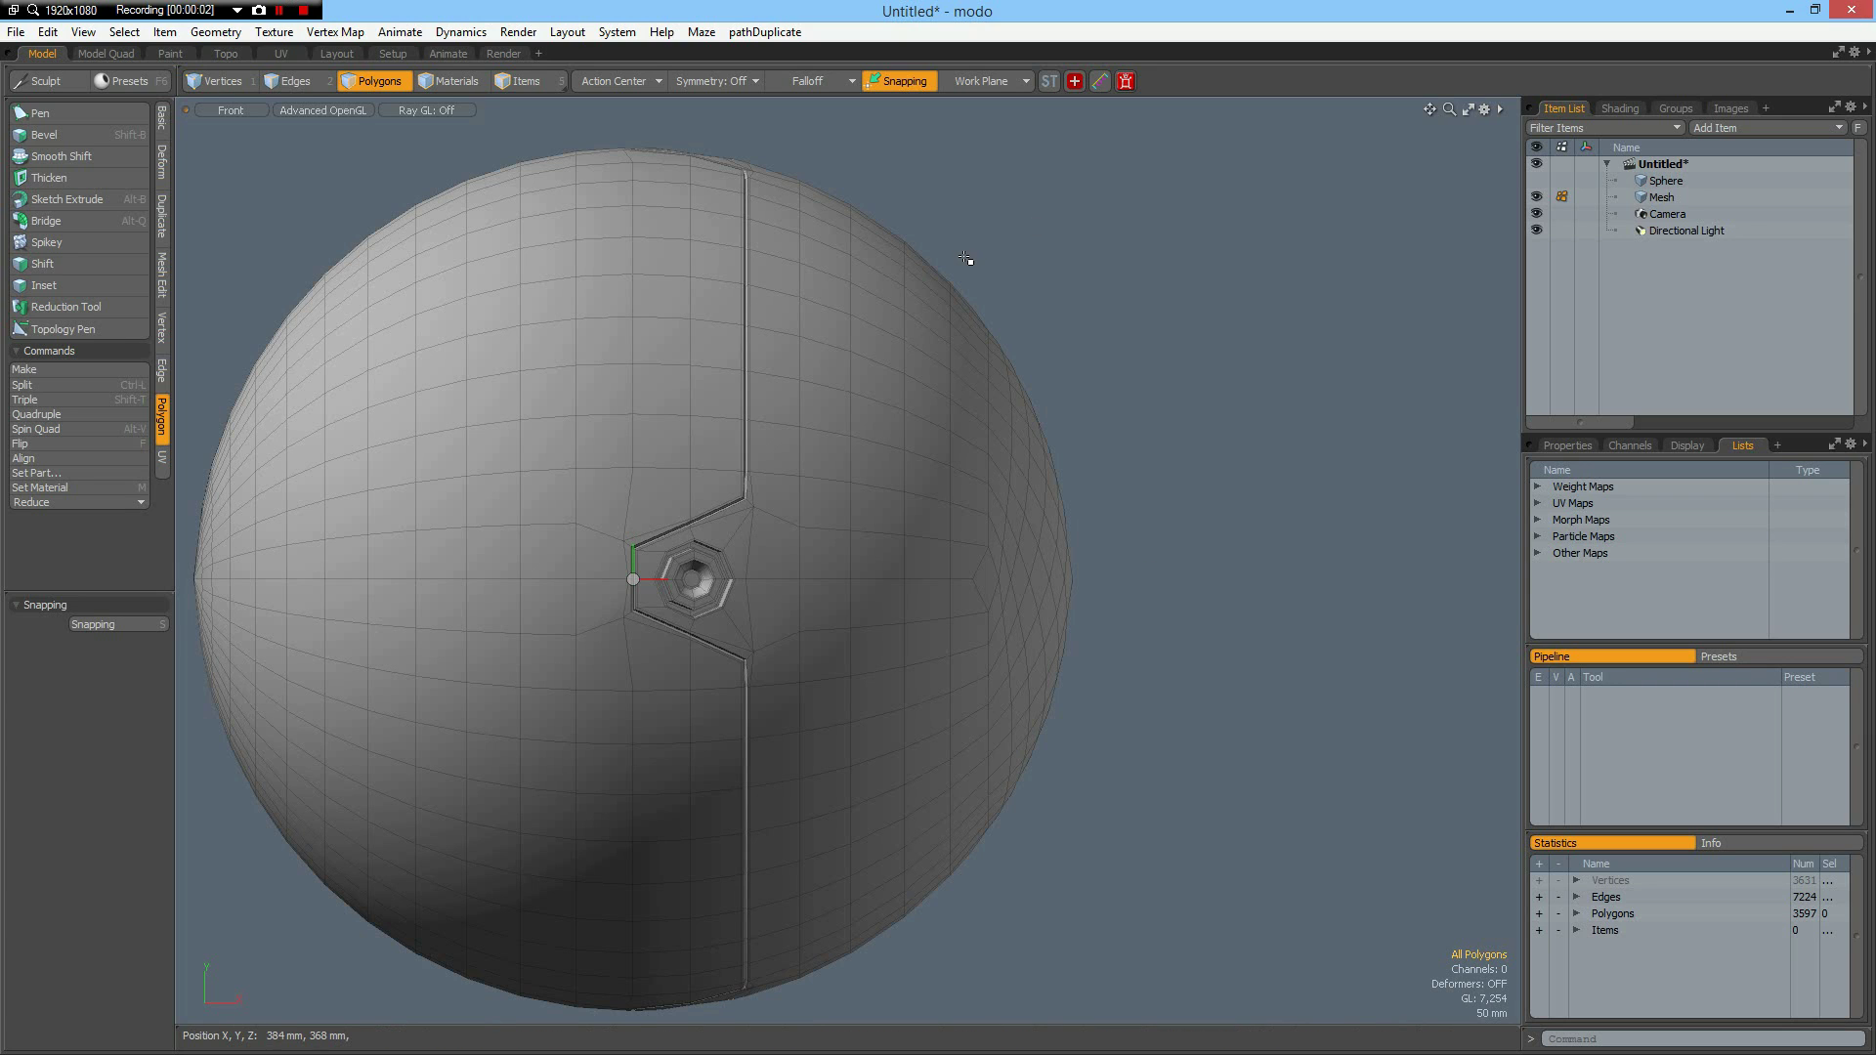
# Step: Select the dome end's polygons, expand the selection to a wider cap, and assign it a material named Glas
pyautogui.moveTo(966, 259)
pyautogui.mouseDown(button='right')
pyautogui.moveTo(1045, 578)
pyautogui.moveTo(1212, 997)
pyautogui.moveTo(1250, 1022)
pyautogui.mouseUp(button='right')
pyautogui.hotkey('shift', 'Up')
pyautogui.hotkey('shift', 'Up')
pyautogui.hotkey('shift', 'Up')
pyautogui.hotkey('shift', 'Up')
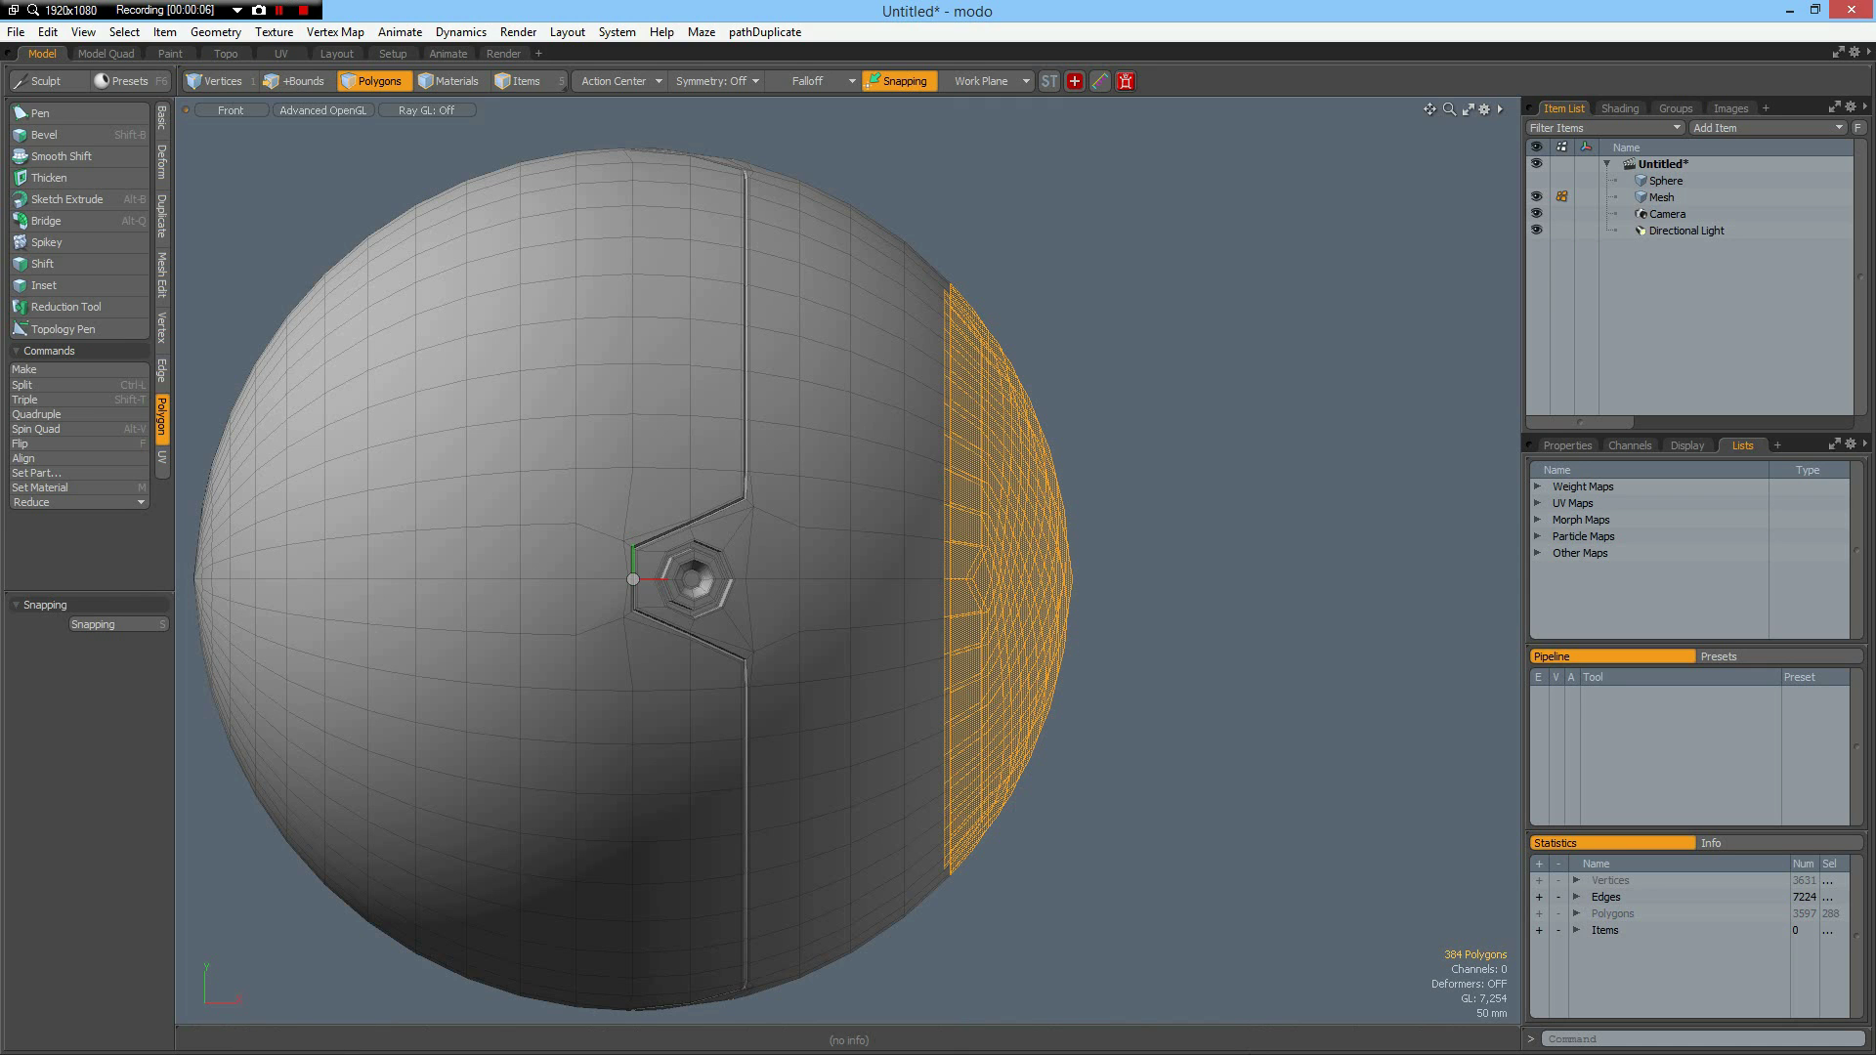
pyautogui.hotkey('shift', 'Down')
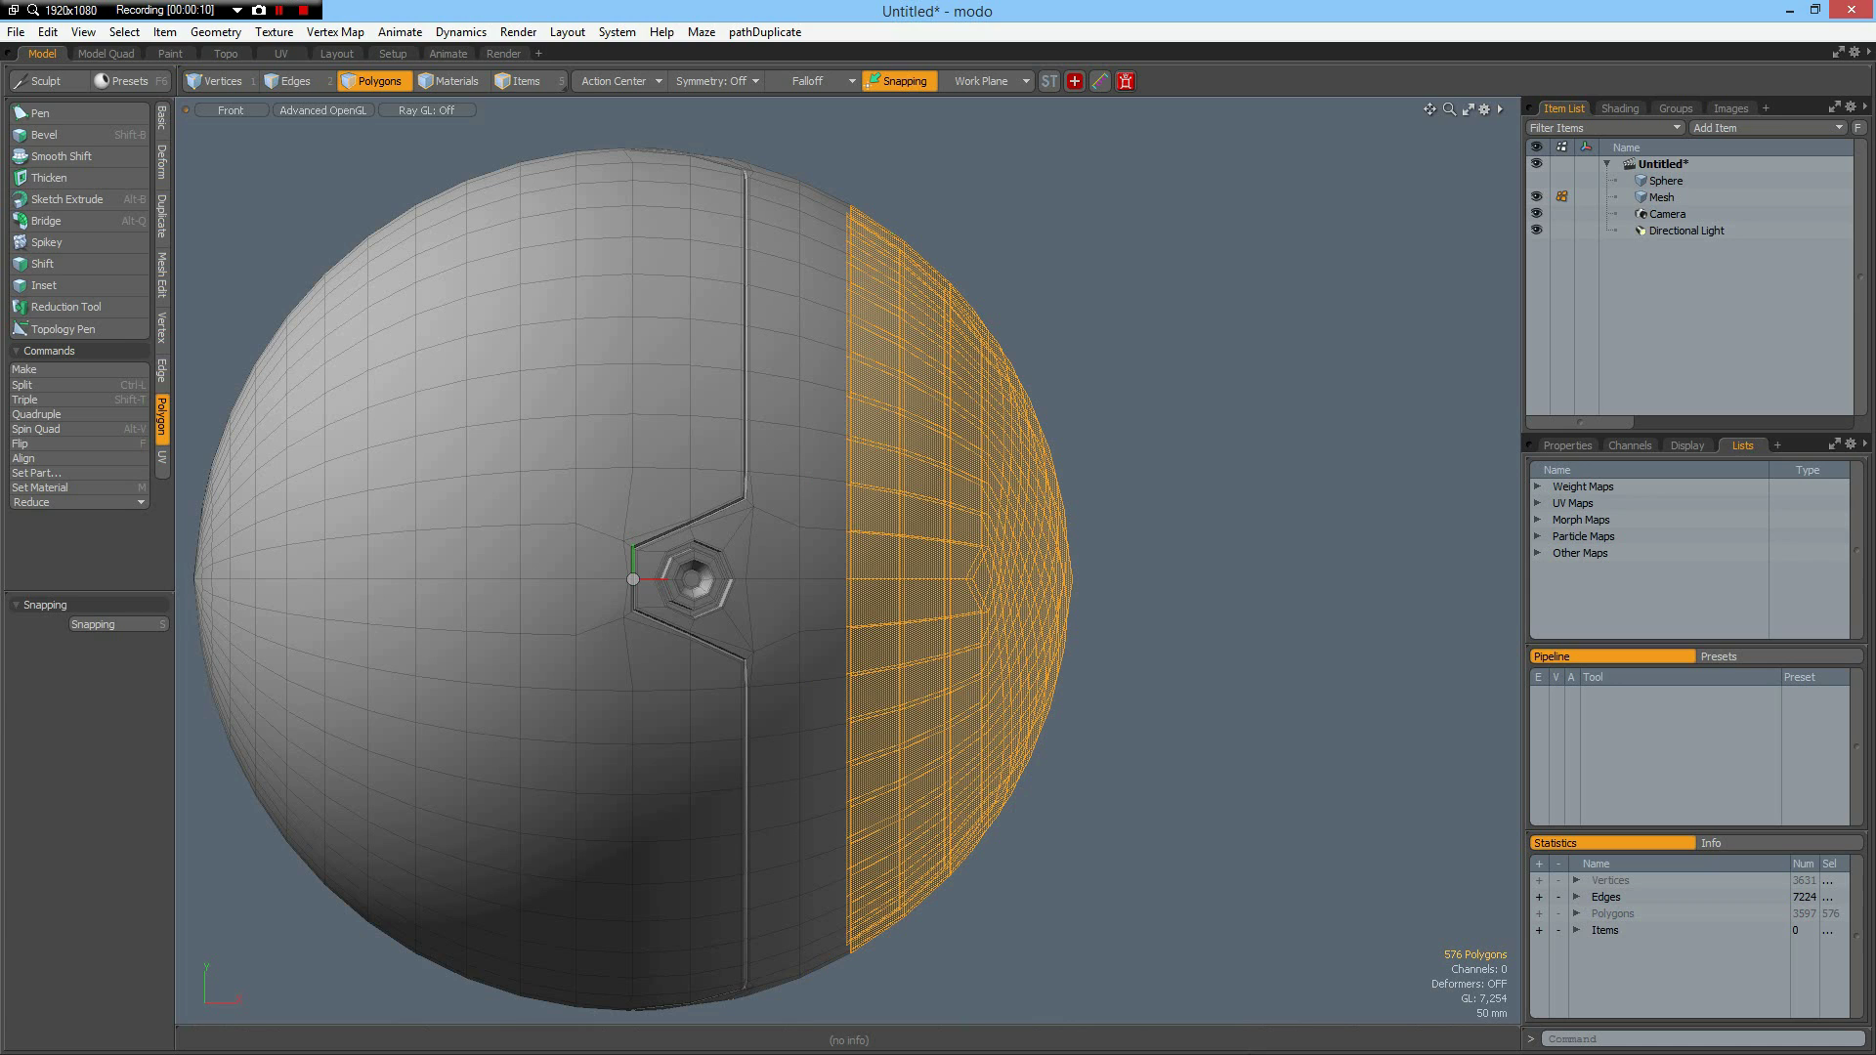
pyautogui.press('m')
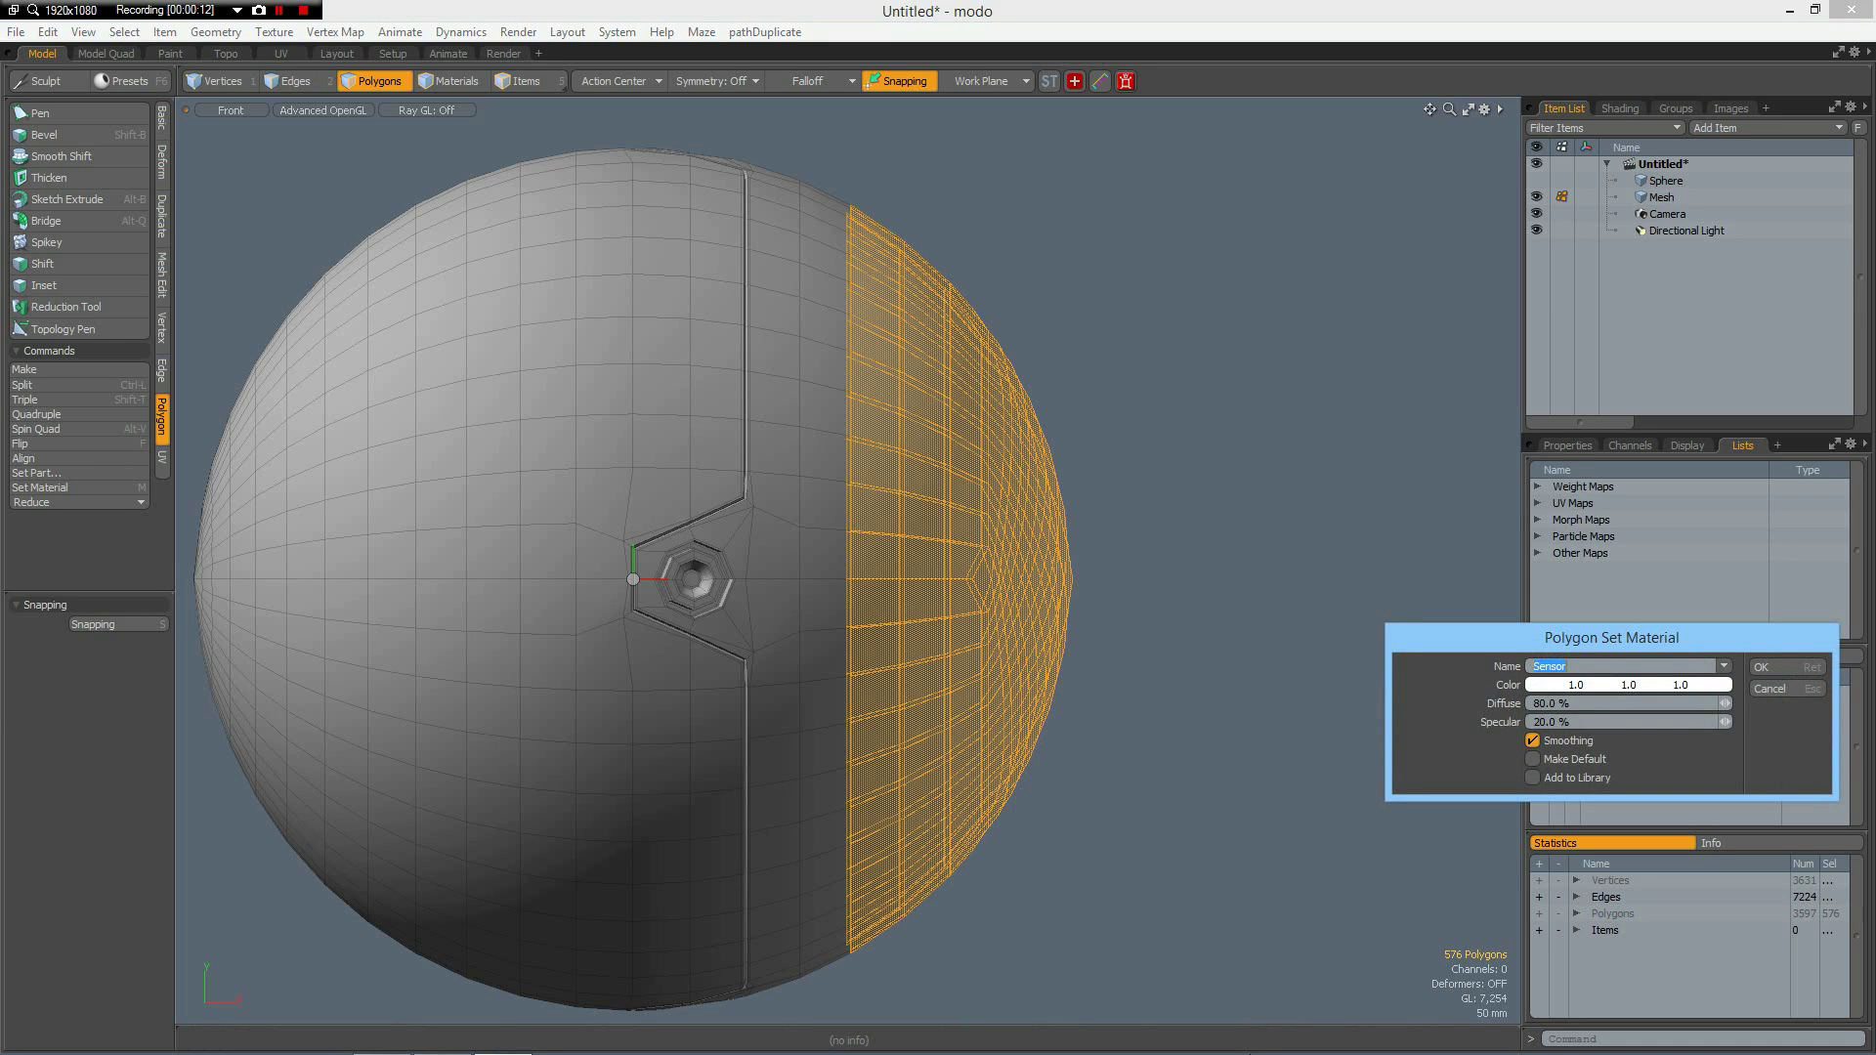
pyautogui.write('Glas')
pyautogui.press('Return')
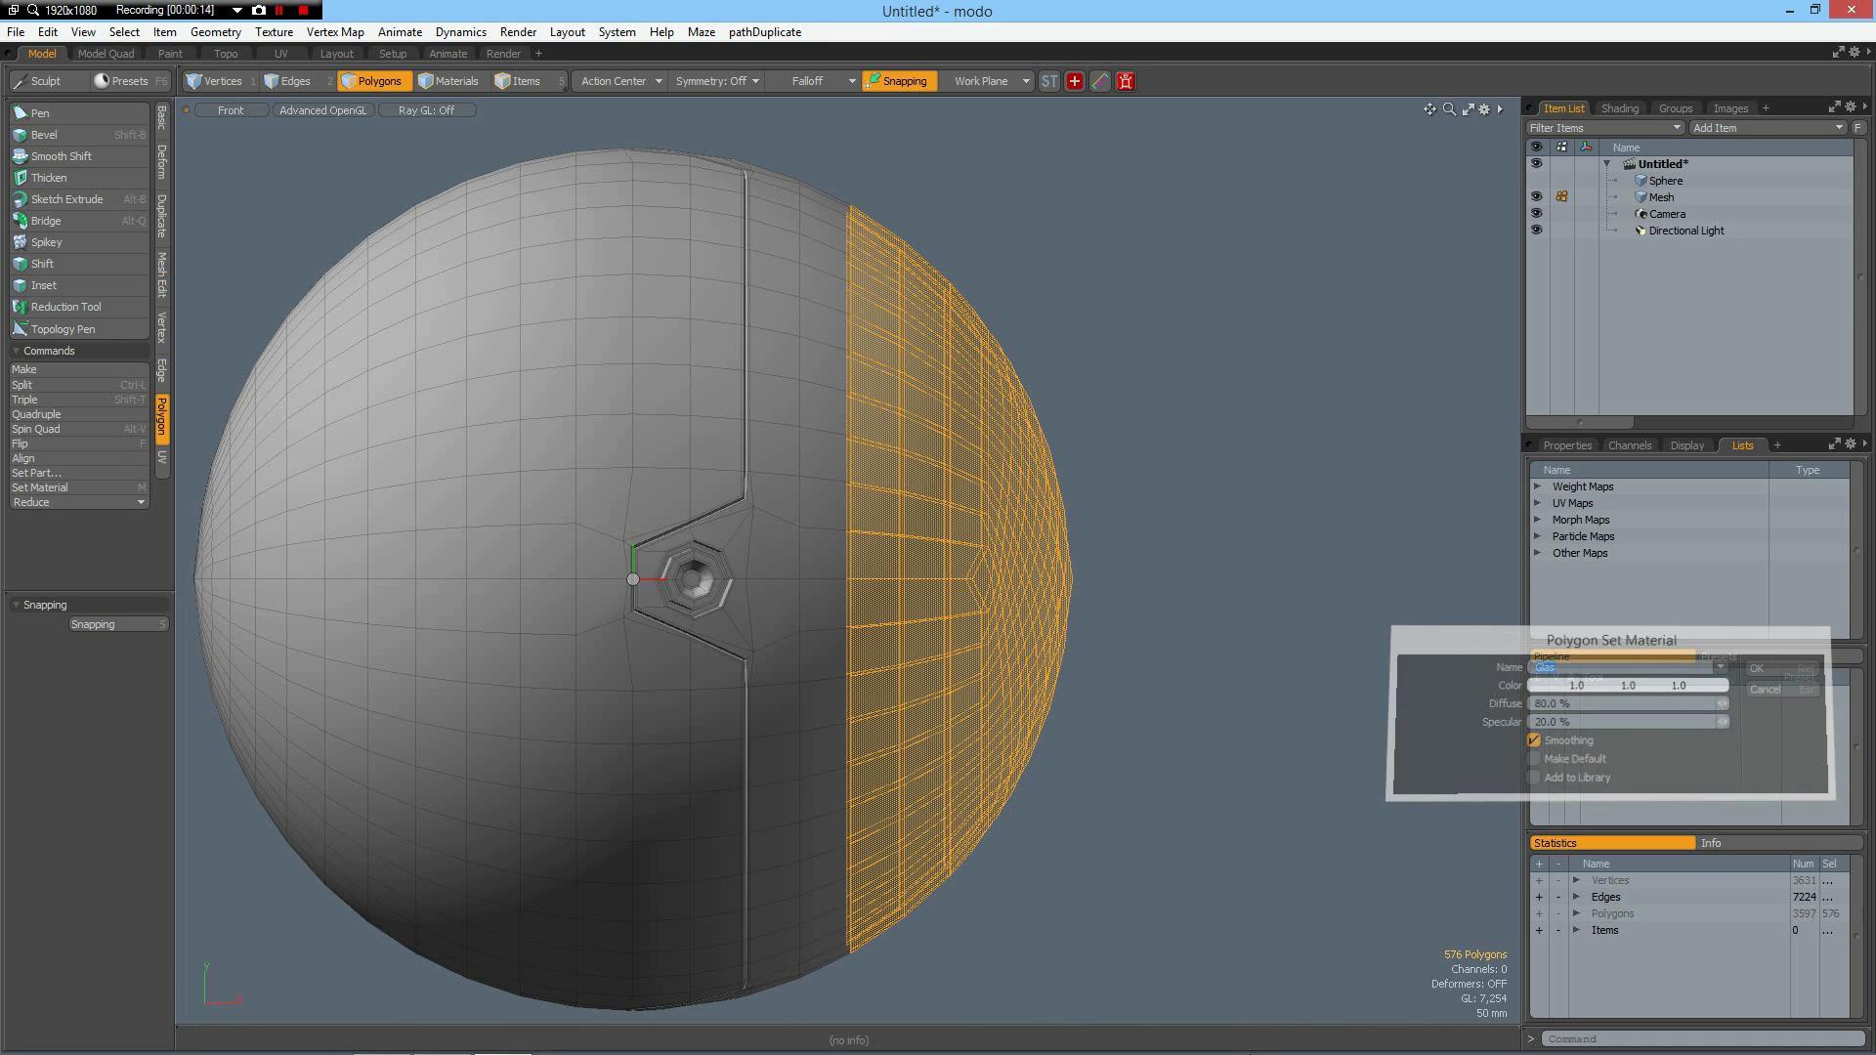
pyautogui.click(1223, 592)
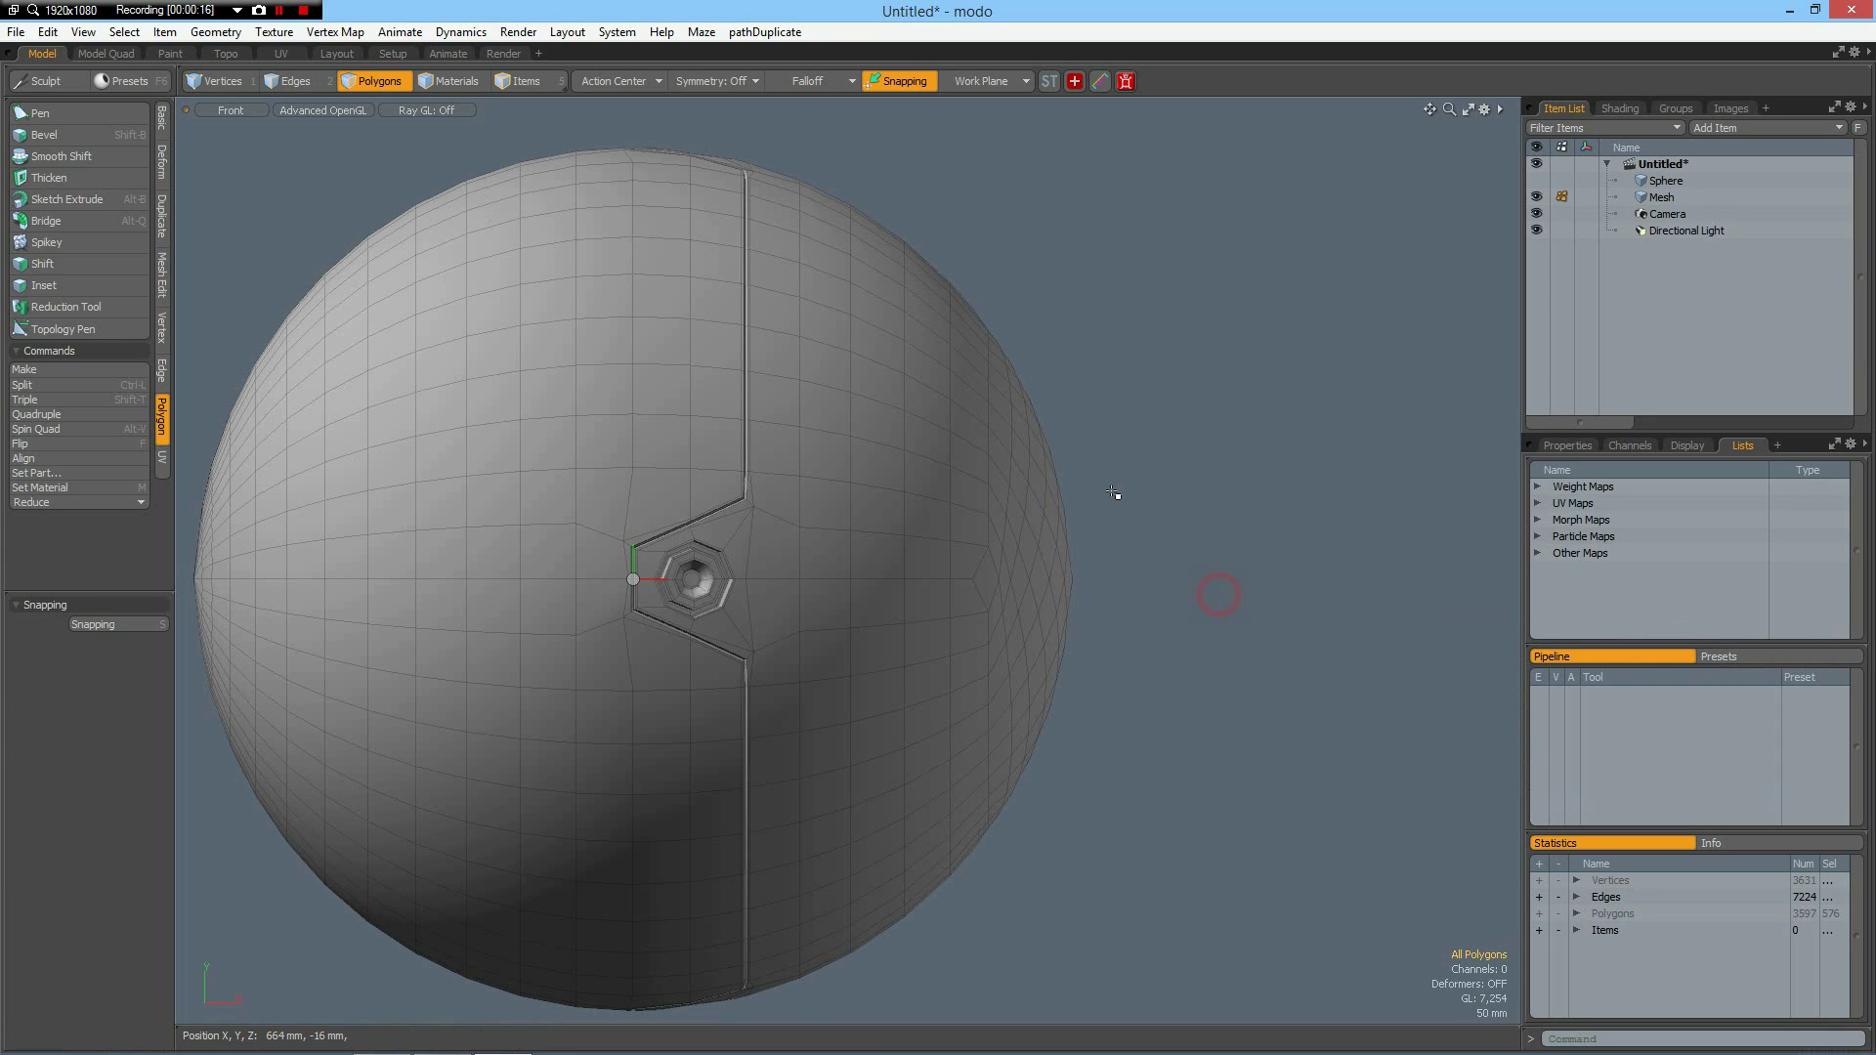
# Step: Turn subdivision smoothing back on for the mesh and apply the blue-green Artistic glass preset to the Glas material
pyautogui.click(507, 55)
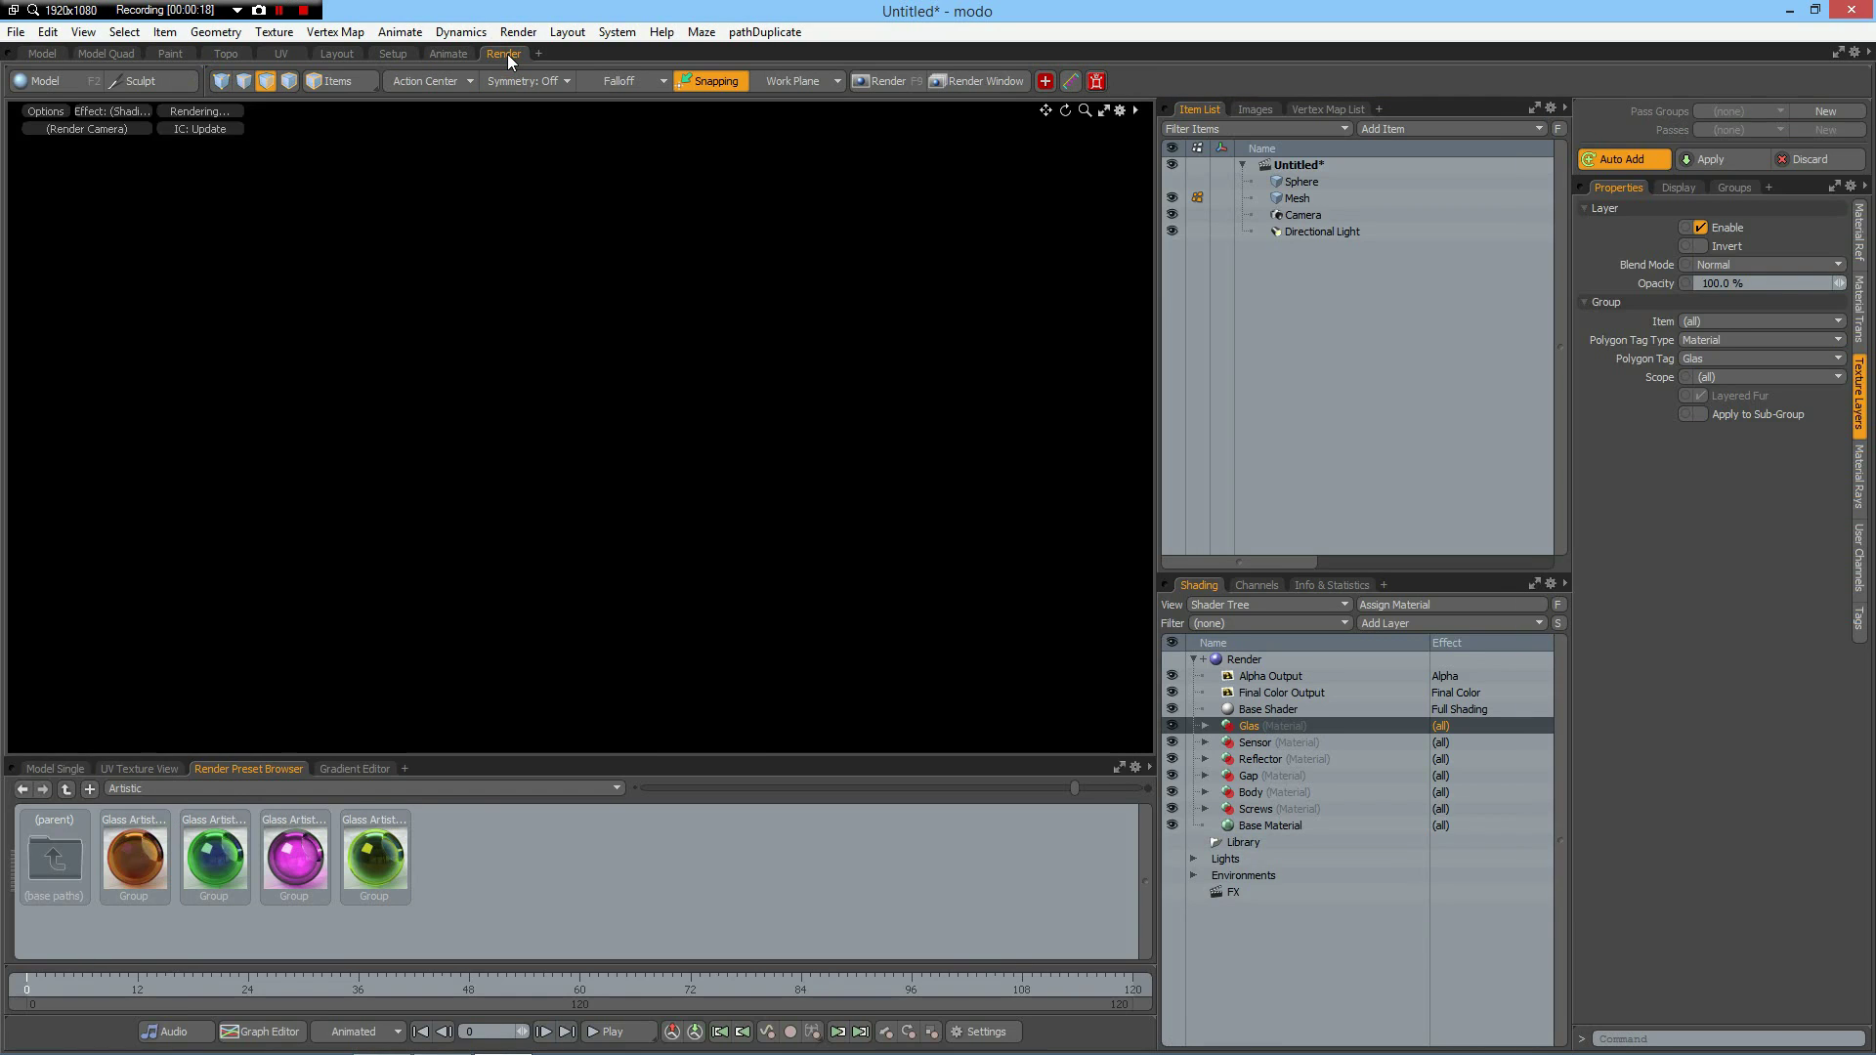
pyautogui.hotkey('shift', 'Tab')
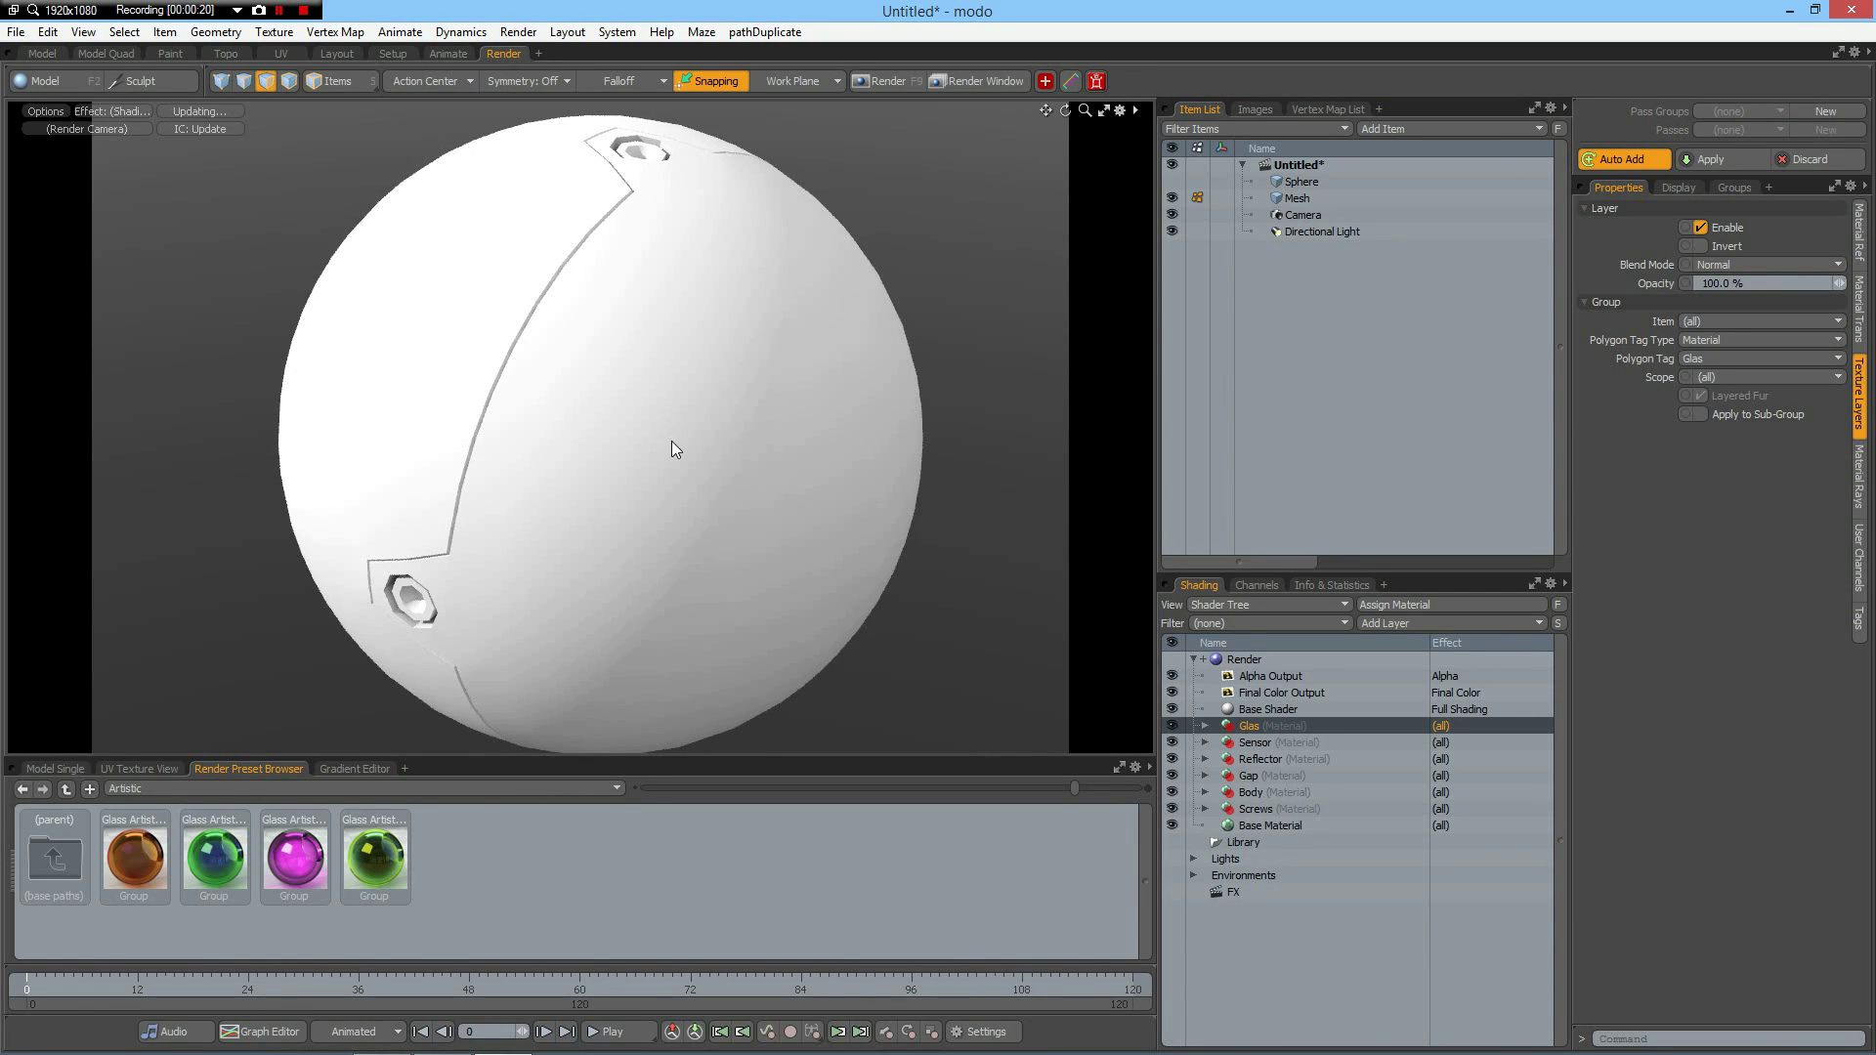
pyautogui.moveTo(592, 464)
pyautogui.keyDown('alt'); pyautogui.mouseDown()
pyautogui.moveTo(618, 423)
pyautogui.moveTo(586, 350)
pyautogui.moveTo(610, 454)
pyautogui.moveTo(593, 480)
pyautogui.mouseUp(); pyautogui.keyUp('alt')
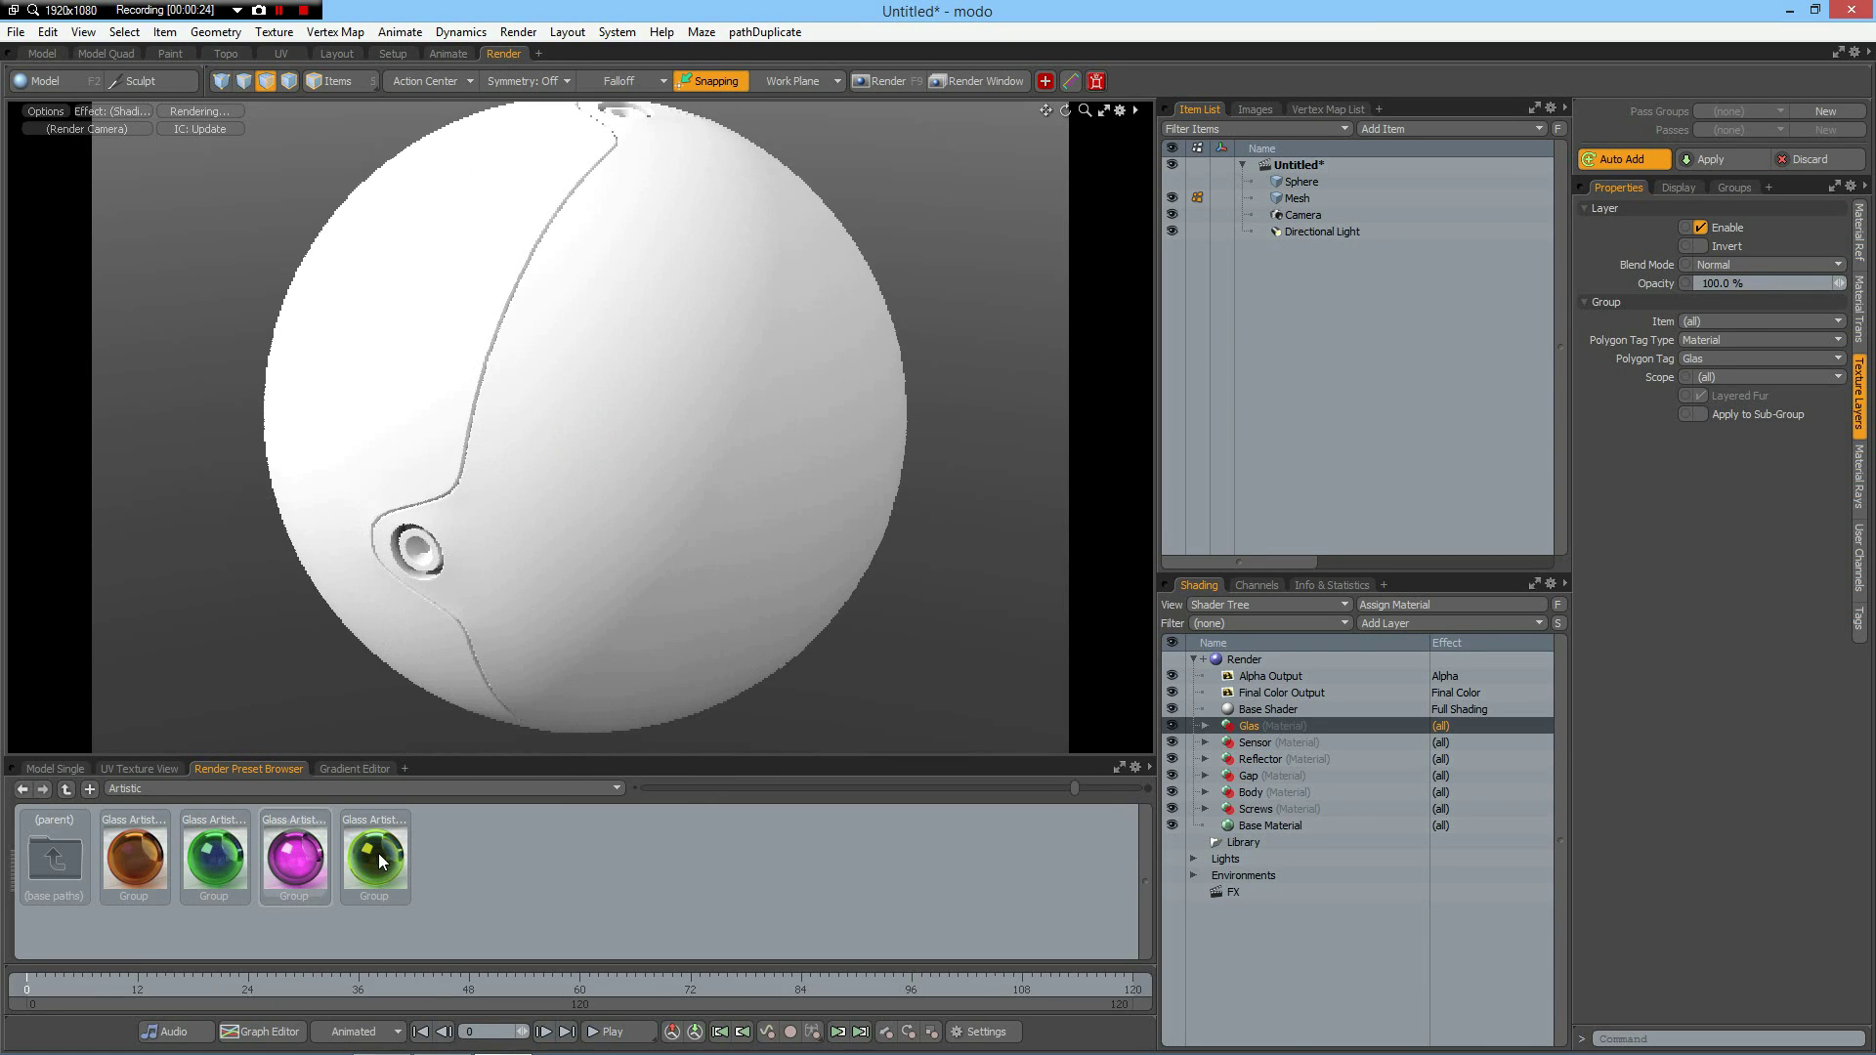
pyautogui.moveTo(215, 858); pyautogui.dragTo(1270, 725)
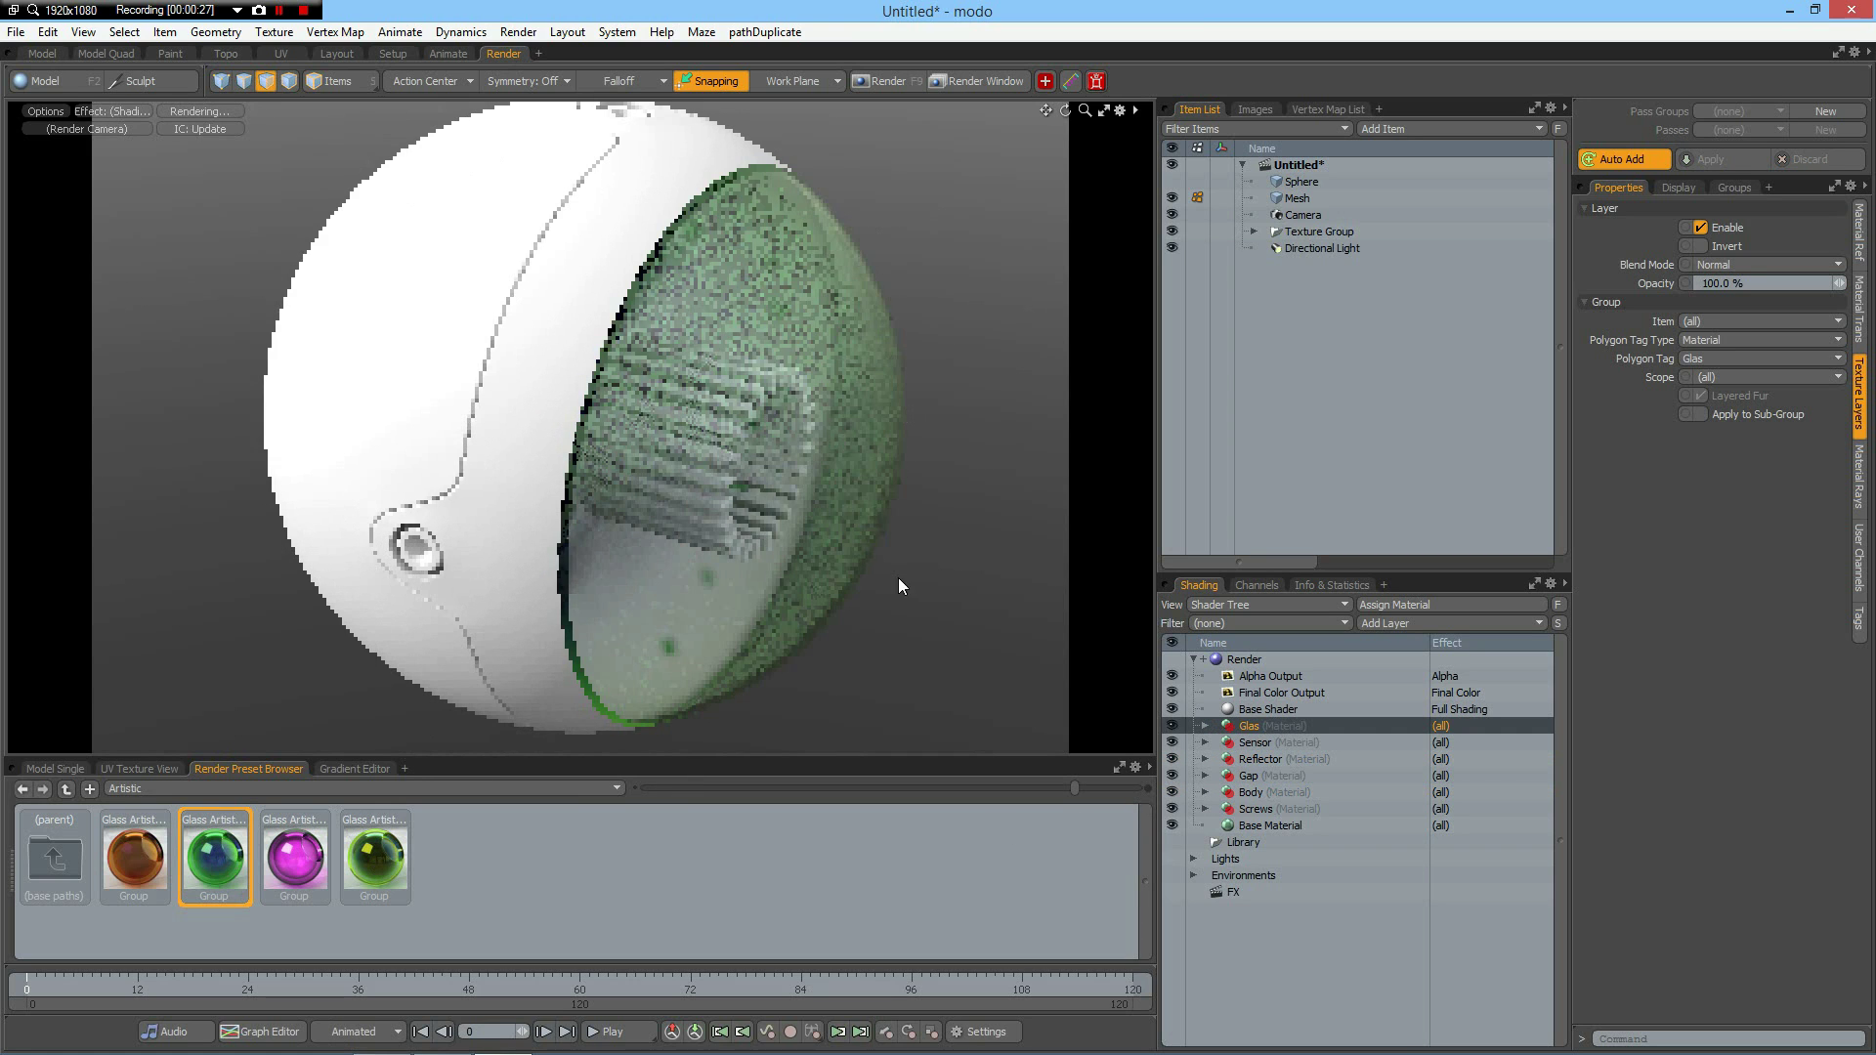
# Step: Browse the metal presets to the Silver set and apply Polished Silver to the Reflector material
pyautogui.doubleClick(47, 865)
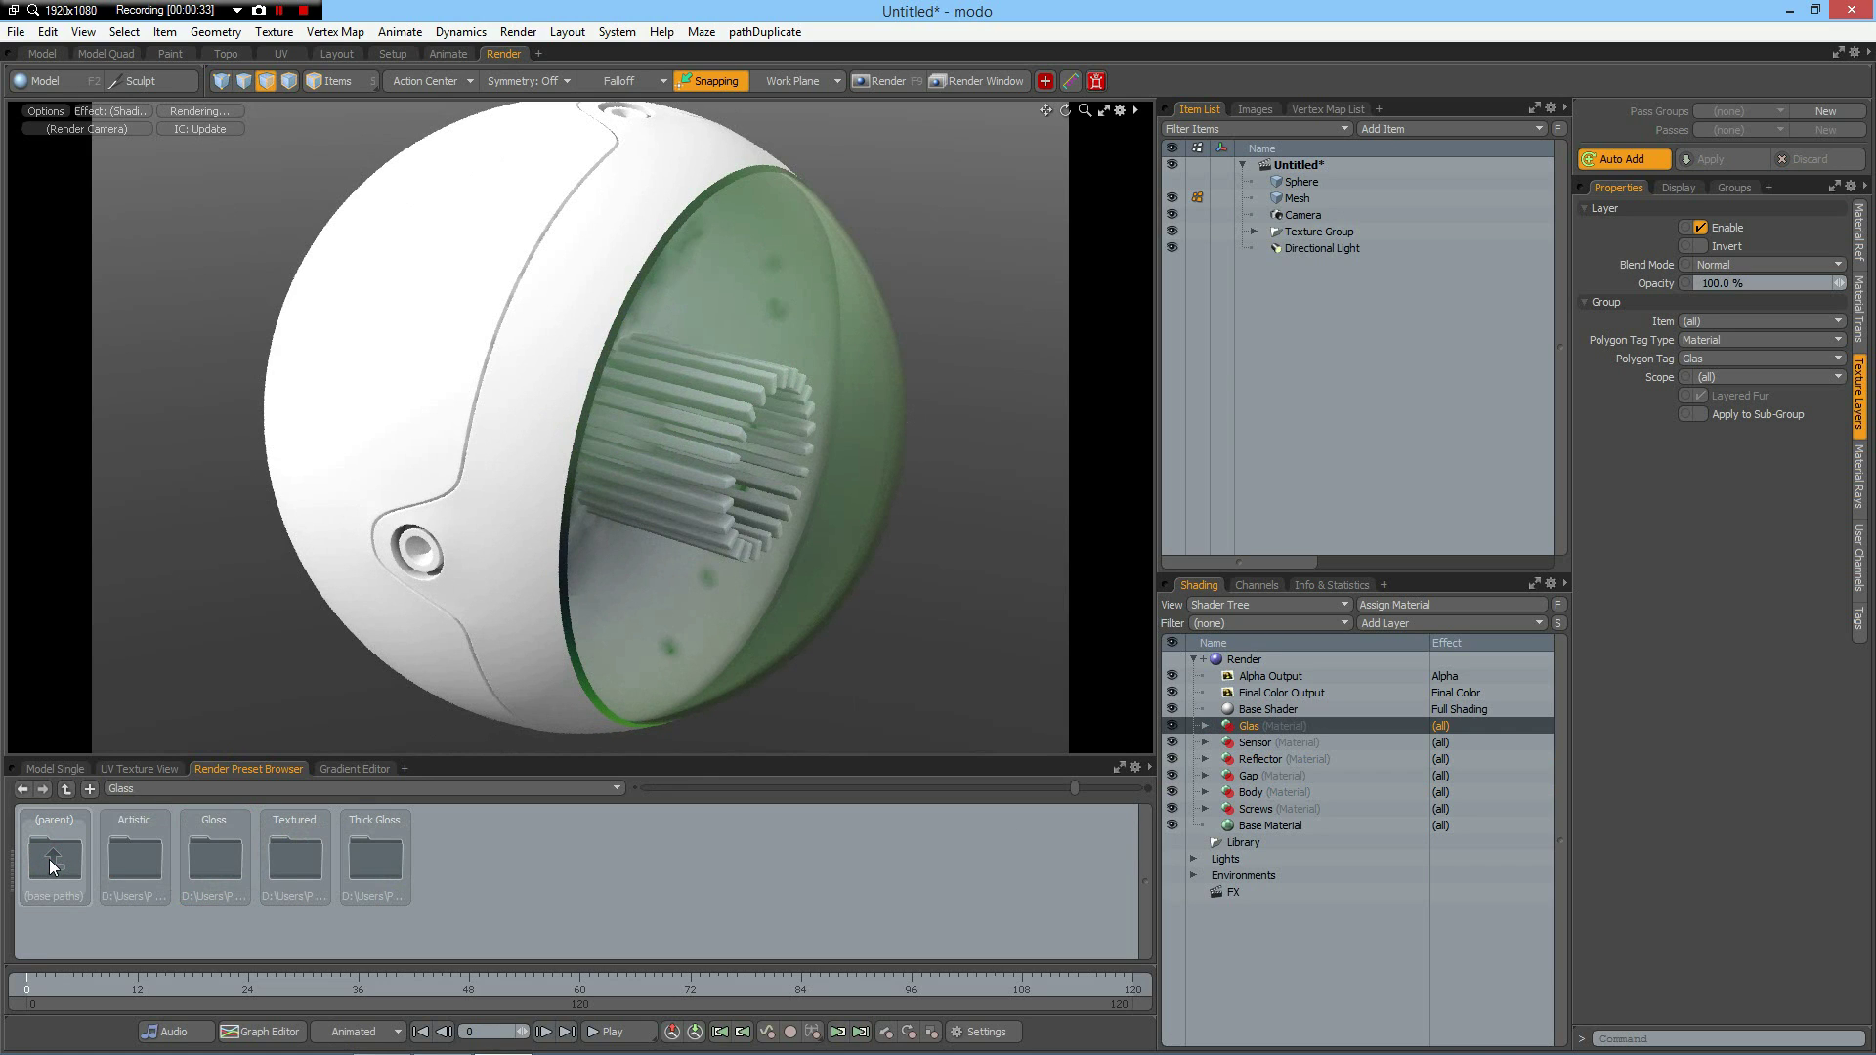
pyautogui.doubleClick(53, 860)
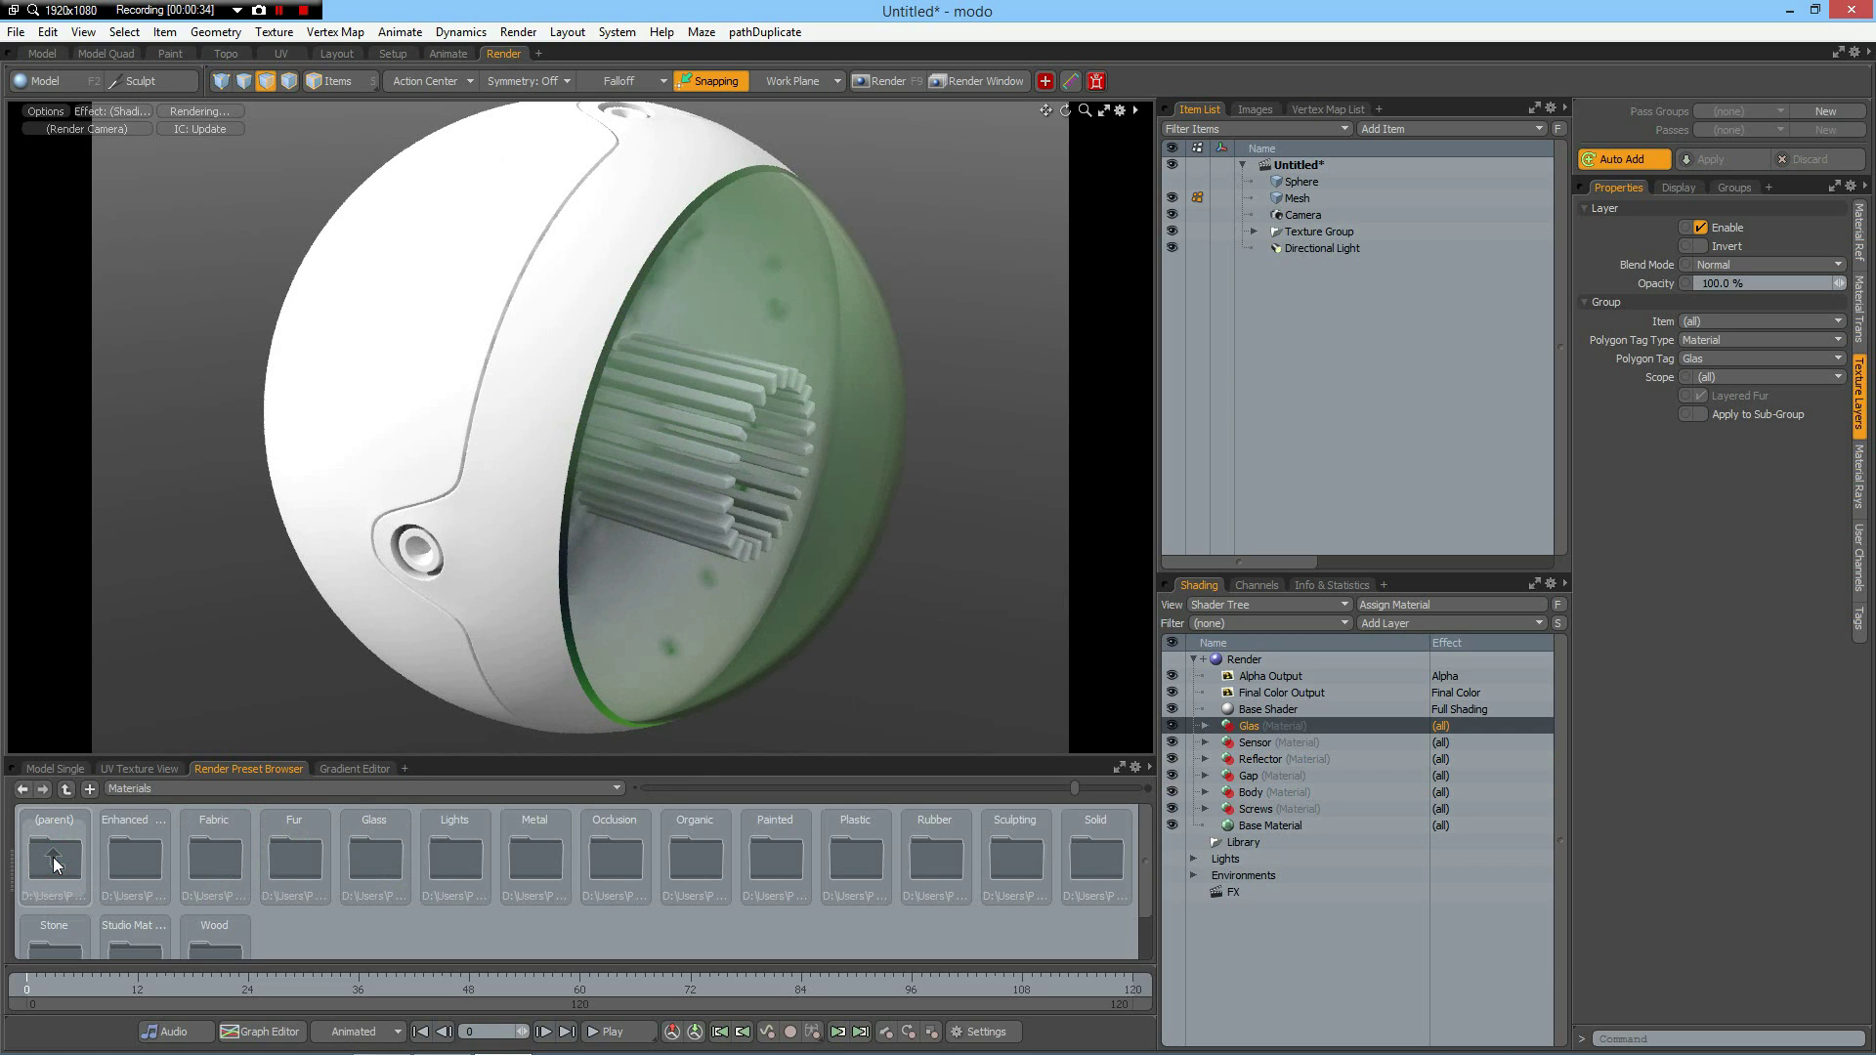
pyautogui.click(533, 854)
pyautogui.doubleClick(532, 854)
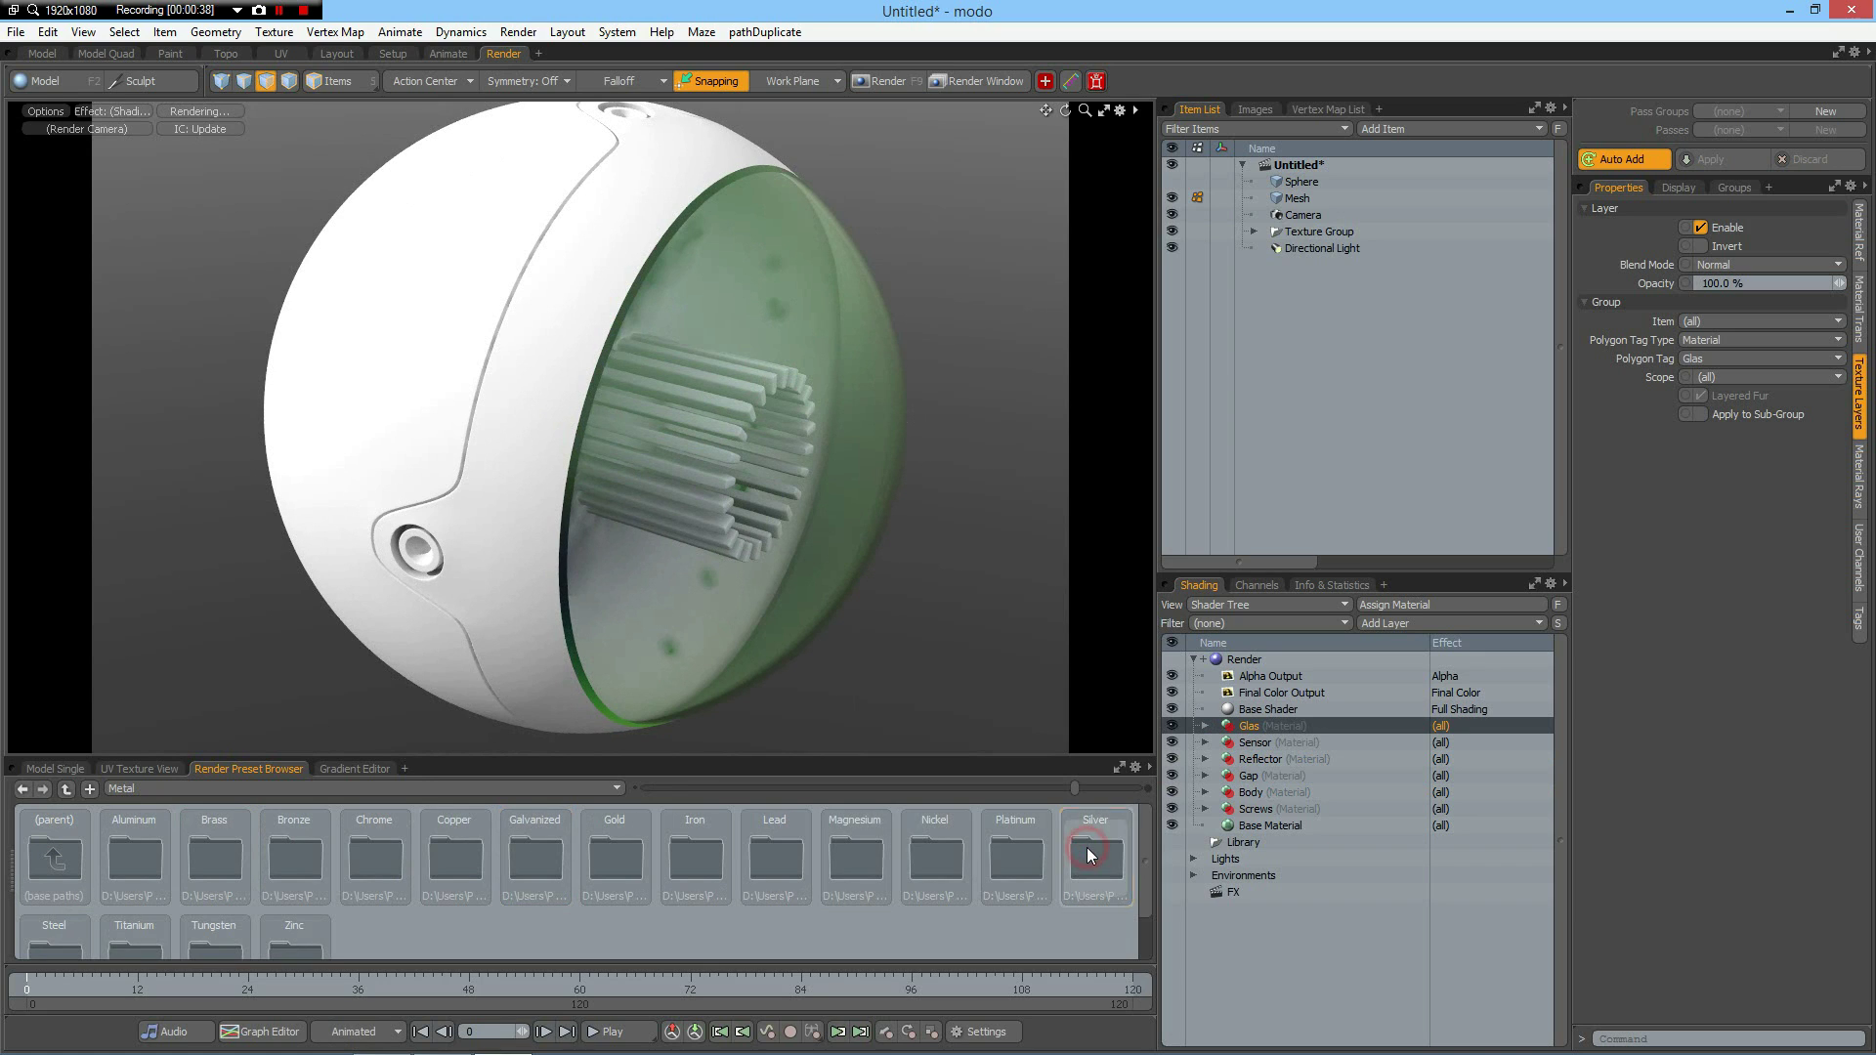
pyautogui.doubleClick(1095, 850)
pyautogui.moveTo(214, 854); pyautogui.dragTo(1276, 759)
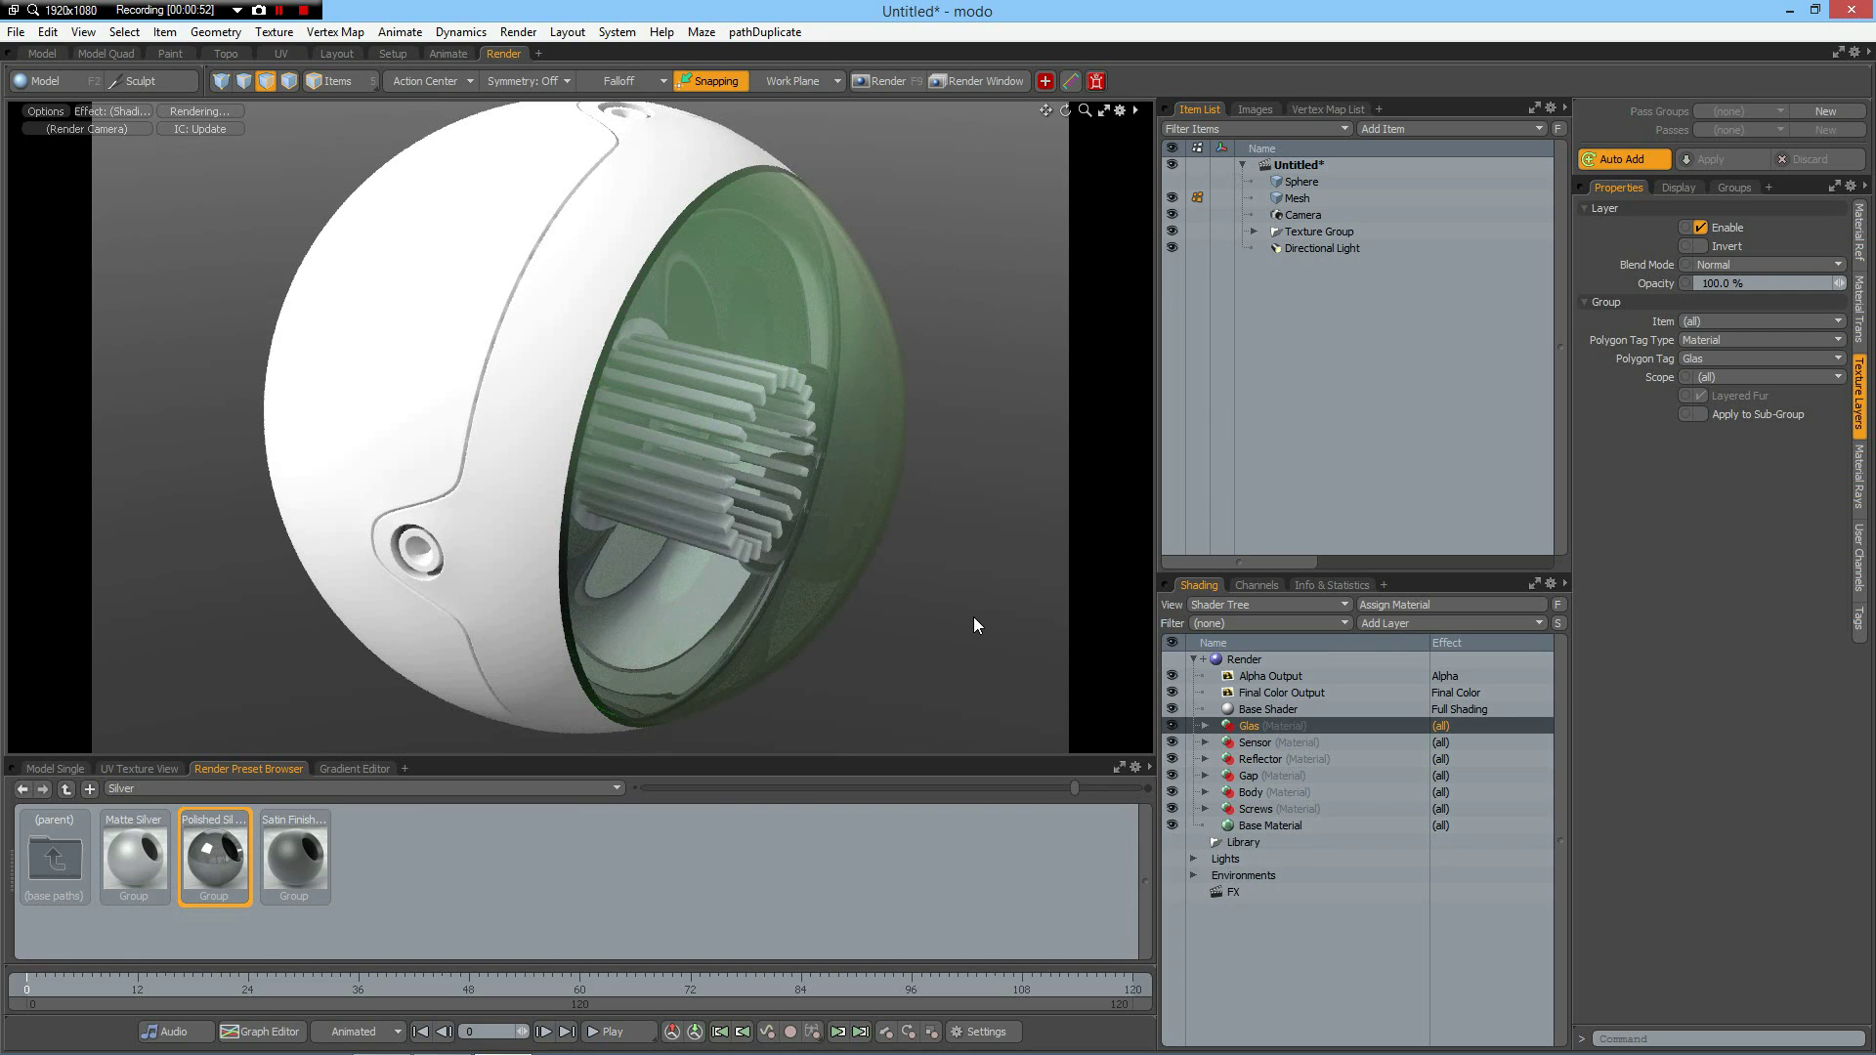
# Step: Apply the polished preset from the Bronze metal set to the Screws material
pyautogui.doubleClick(52, 860)
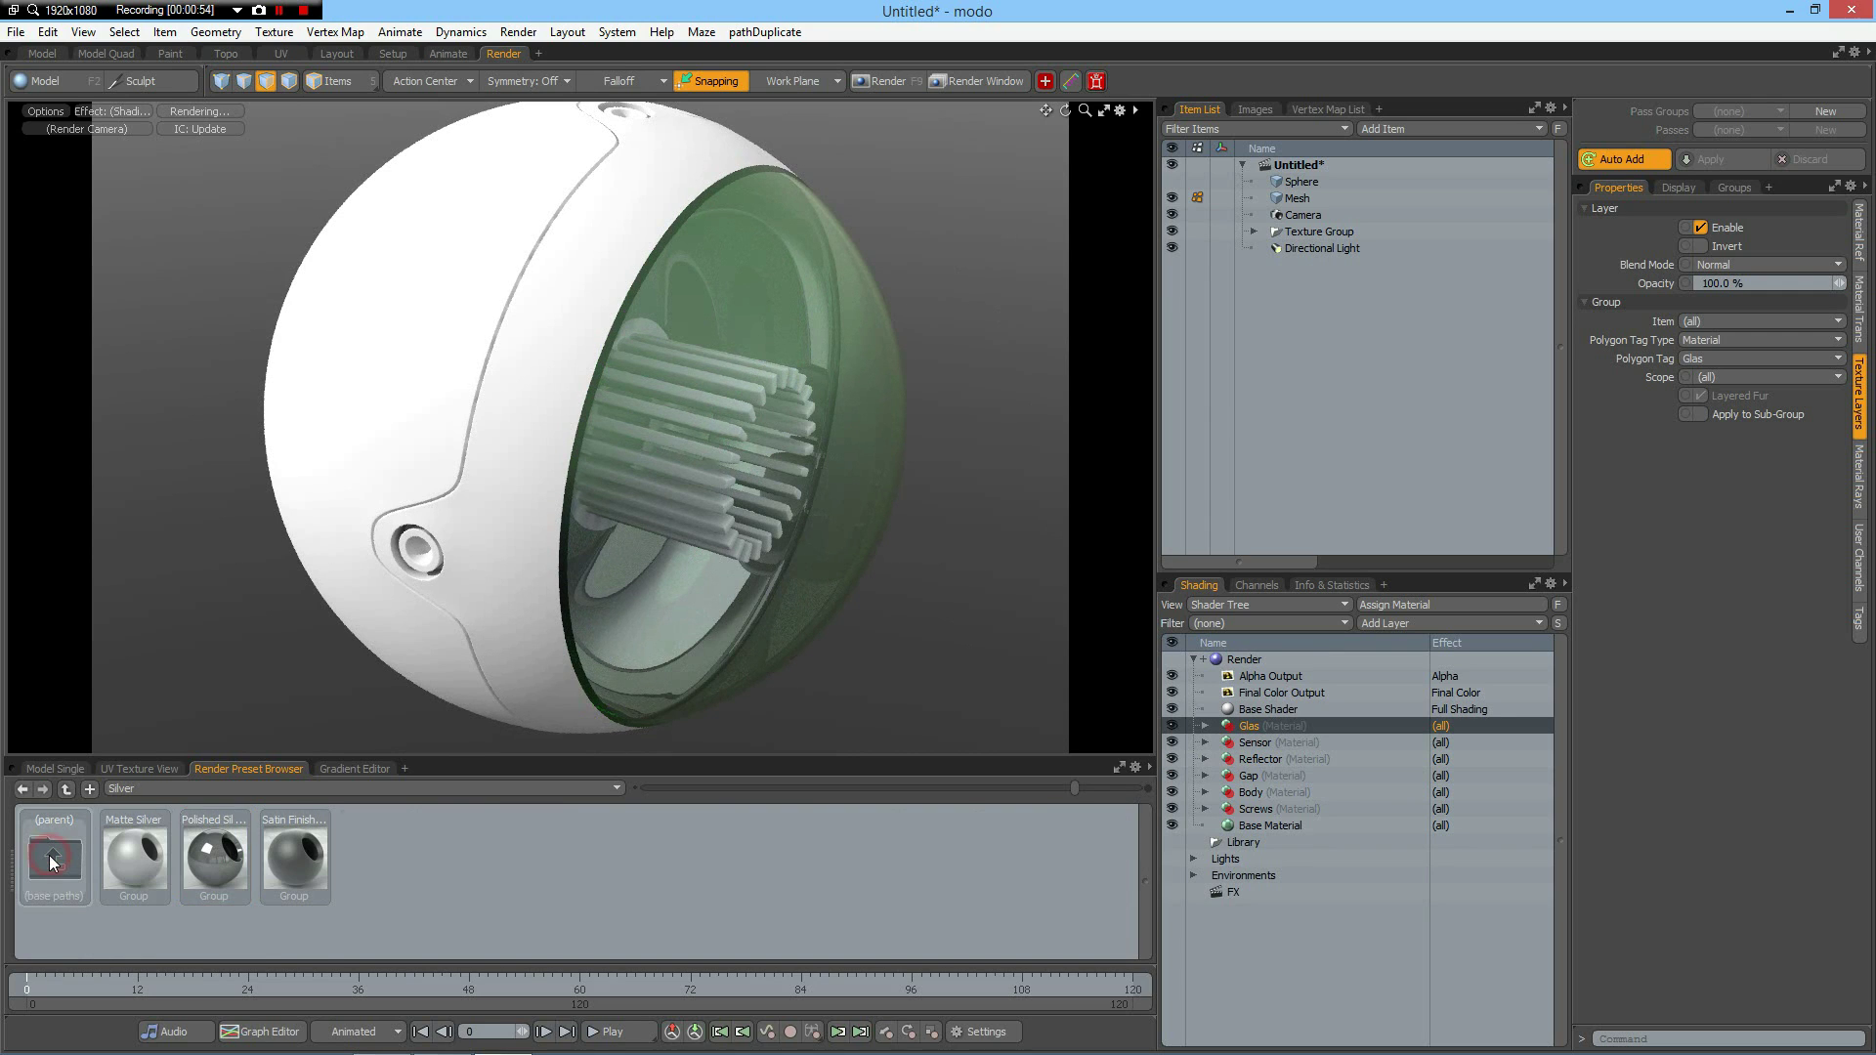
pyautogui.doubleClick(284, 852)
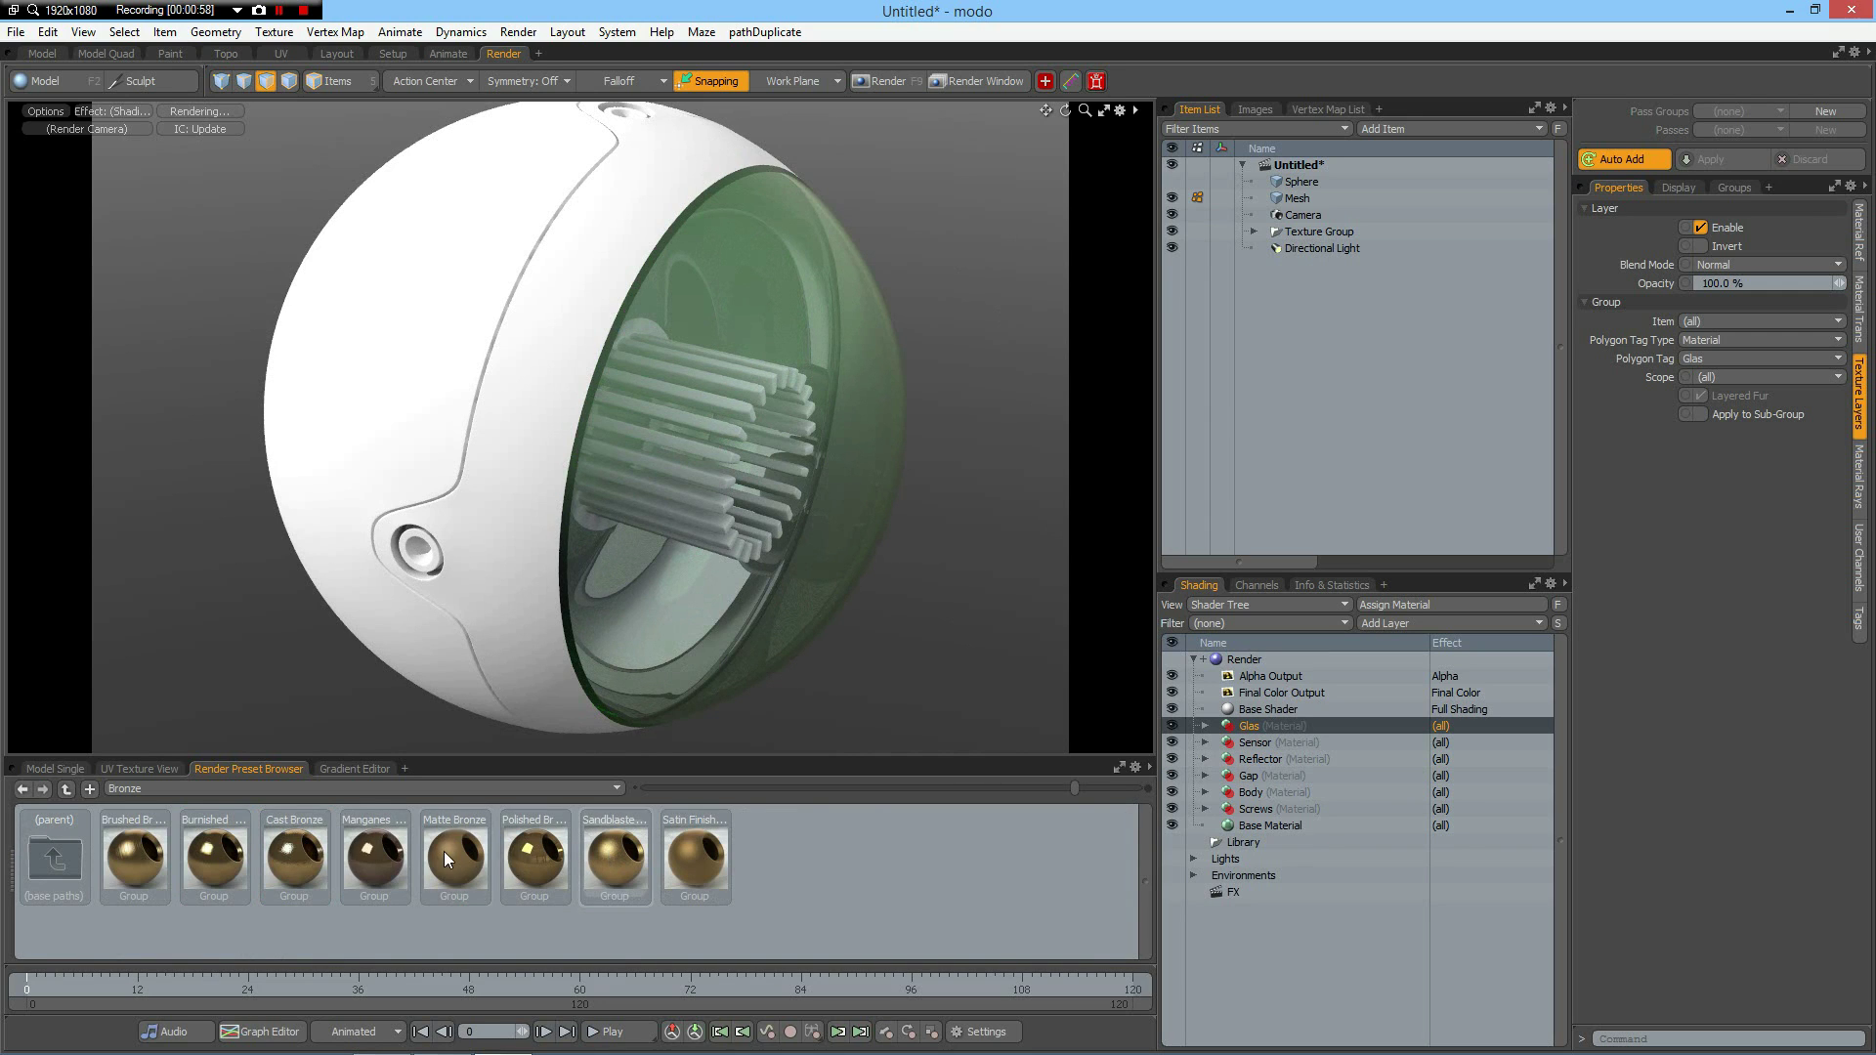
pyautogui.click(529, 858)
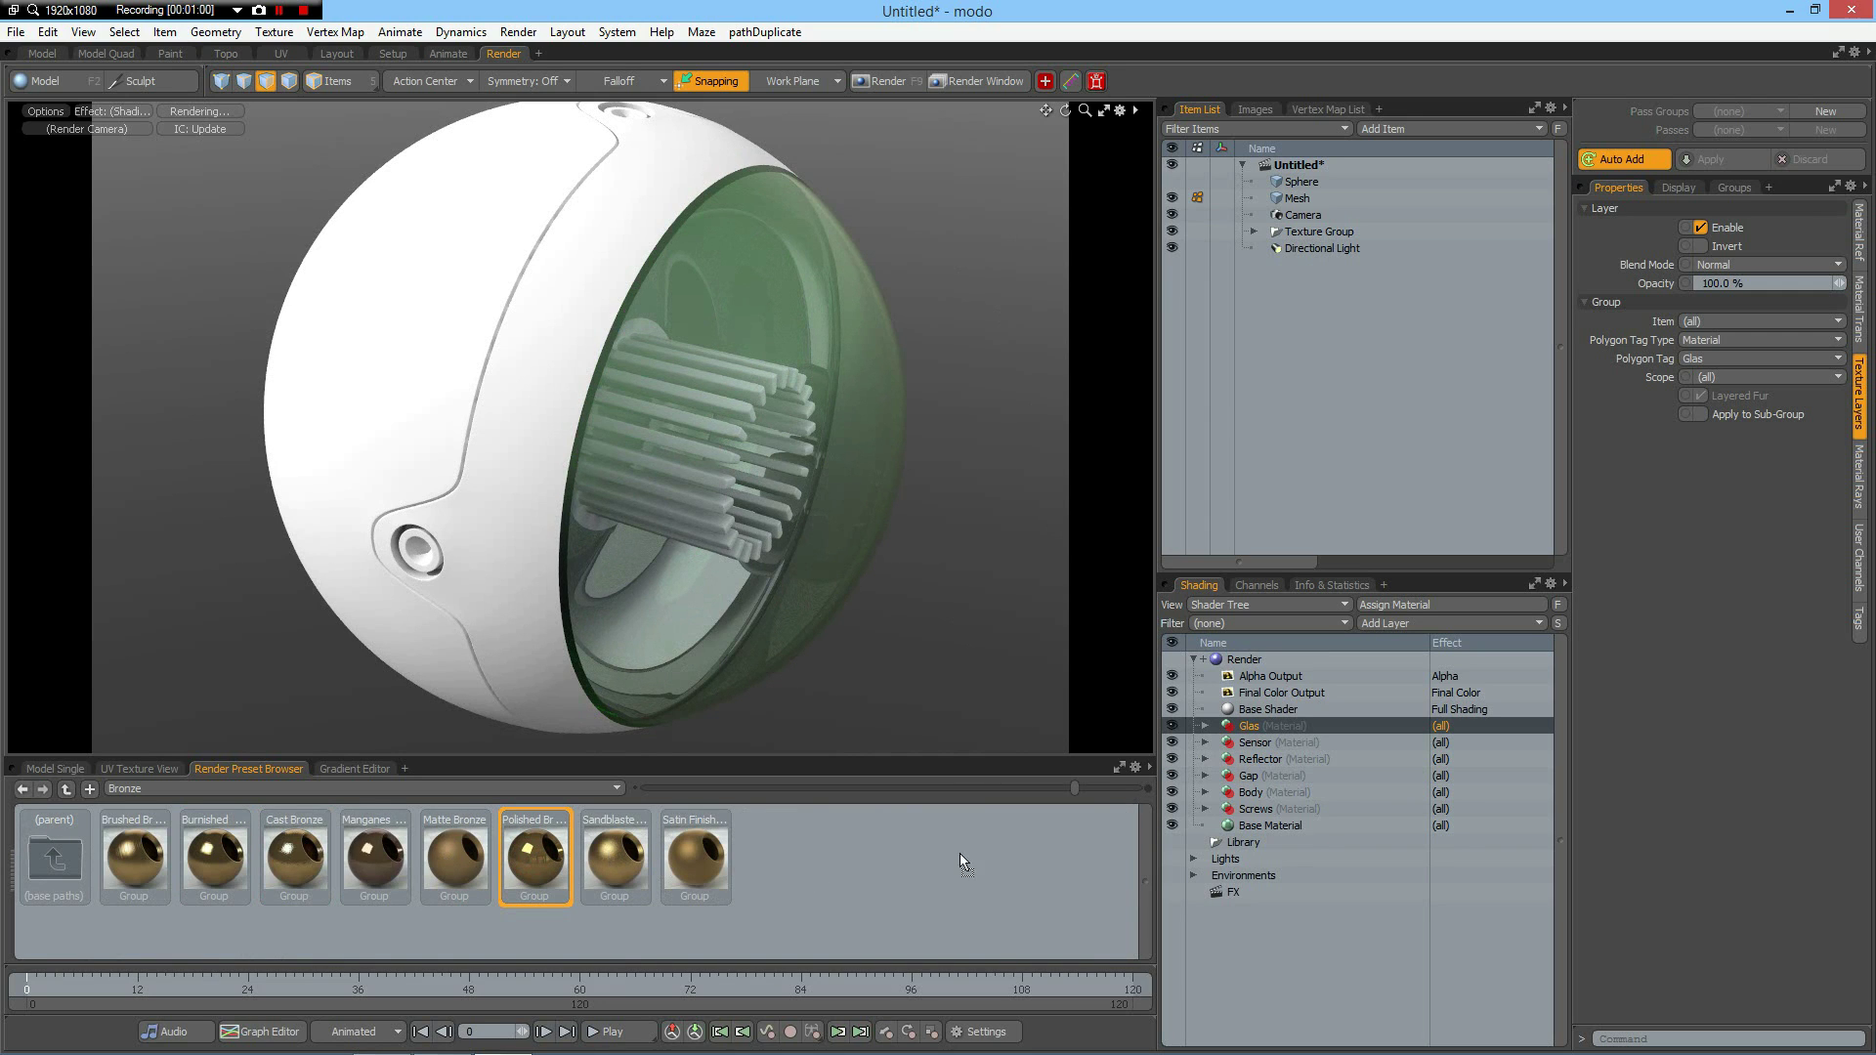
pyautogui.moveTo(1193, 835); pyautogui.dragTo(1282, 806)
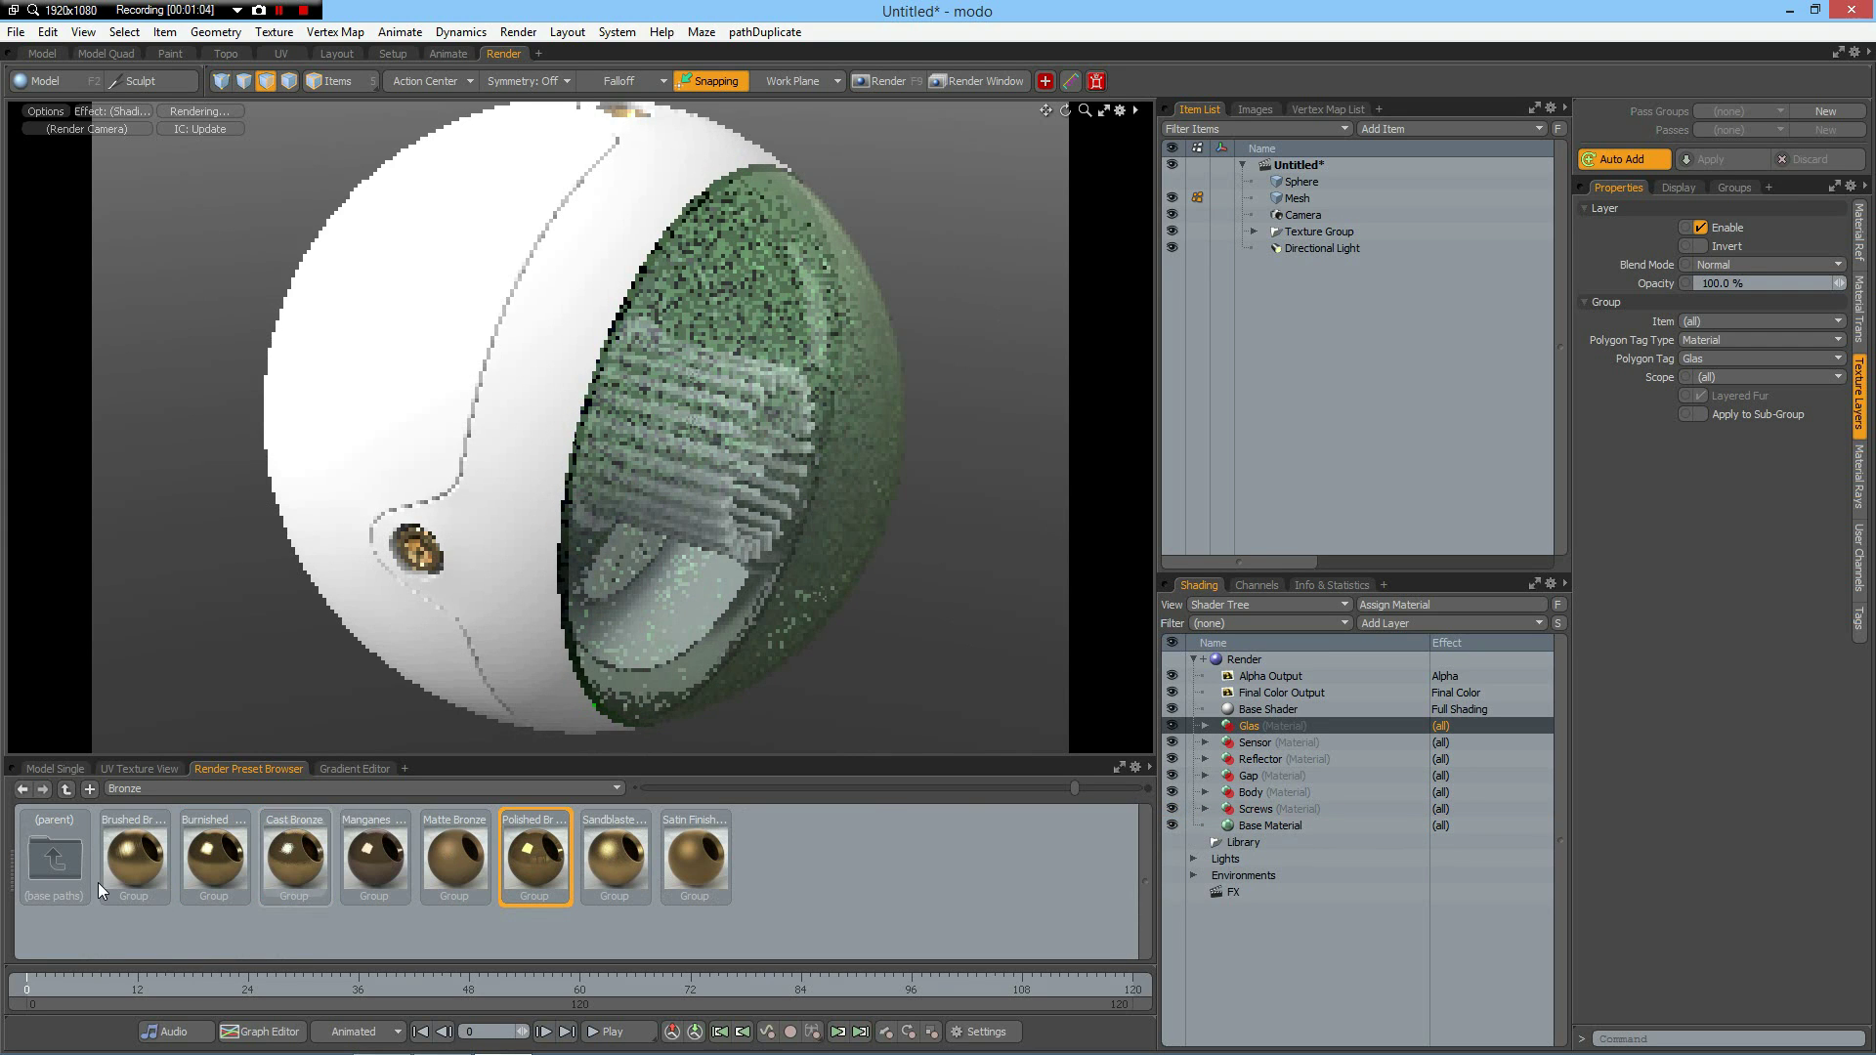
# Step: Add an edge loop beside the glass border, select the narrow polygon ring it forms, and assign it a material named Black
pyautogui.click(45, 54)
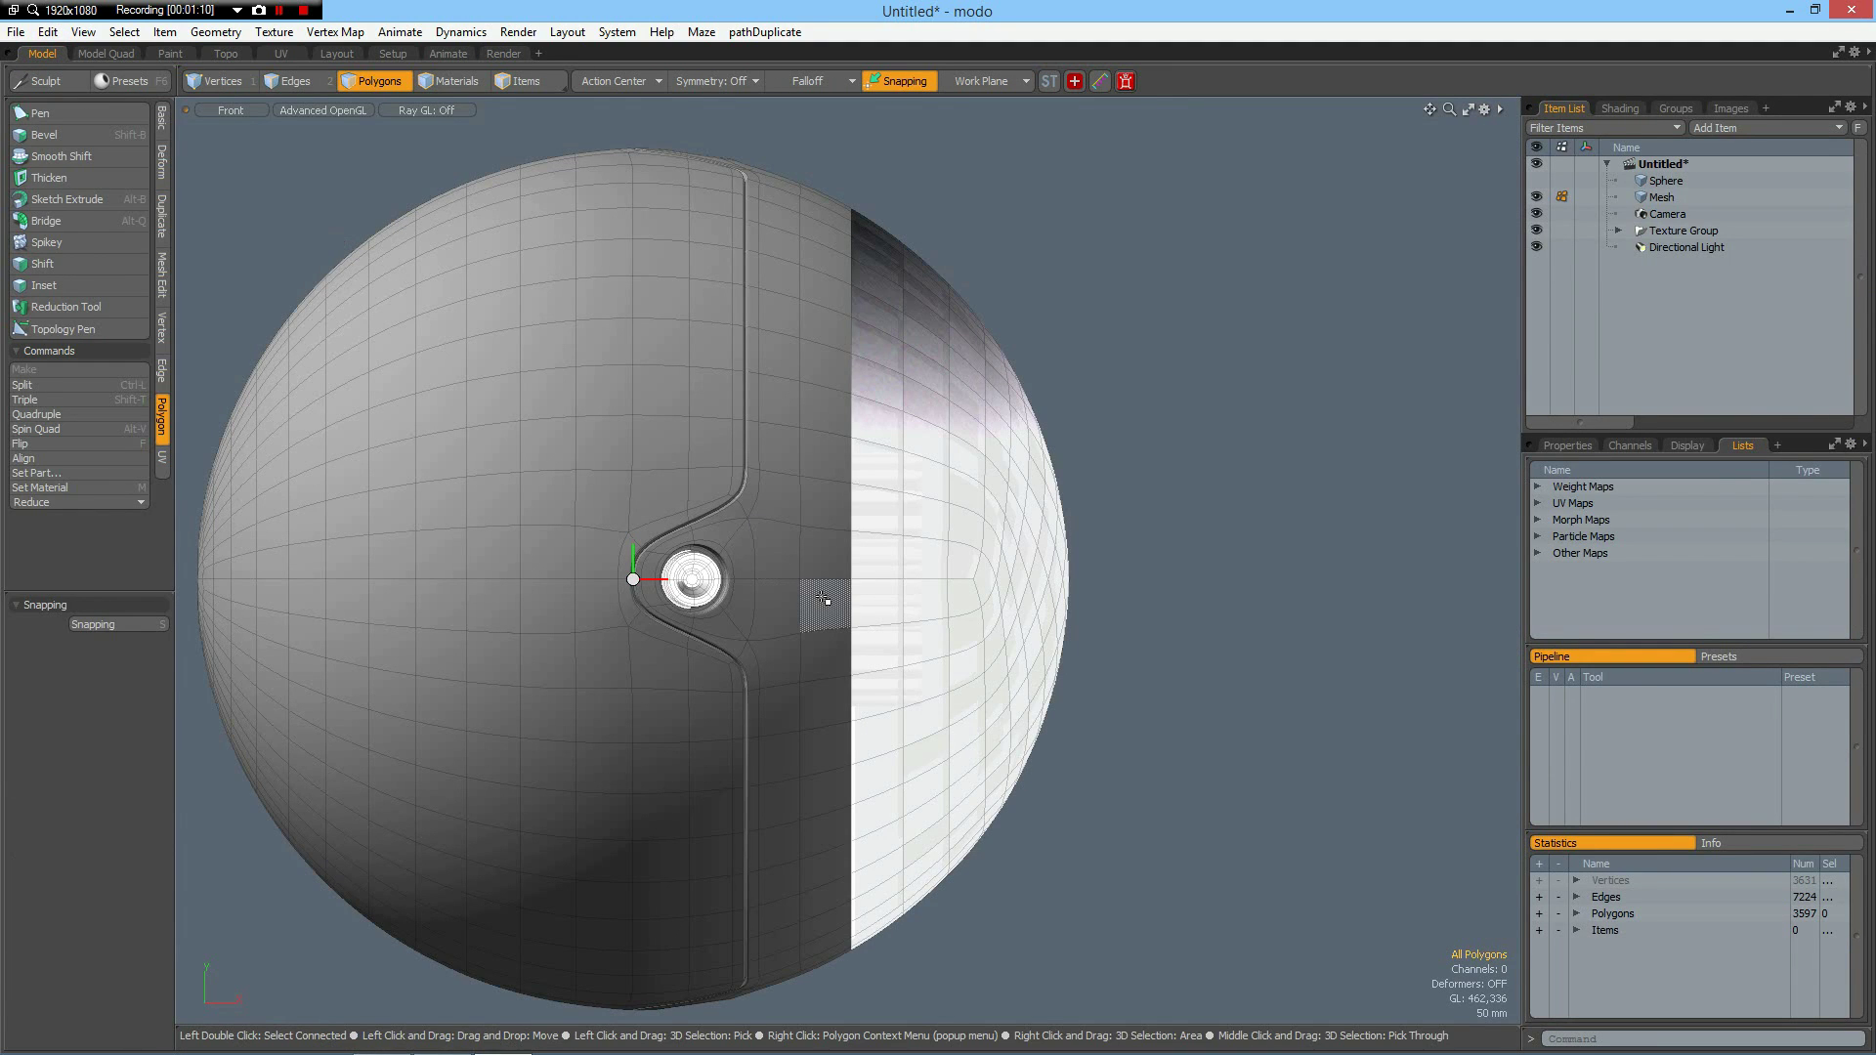
pyautogui.hotkey('alt', 'l')
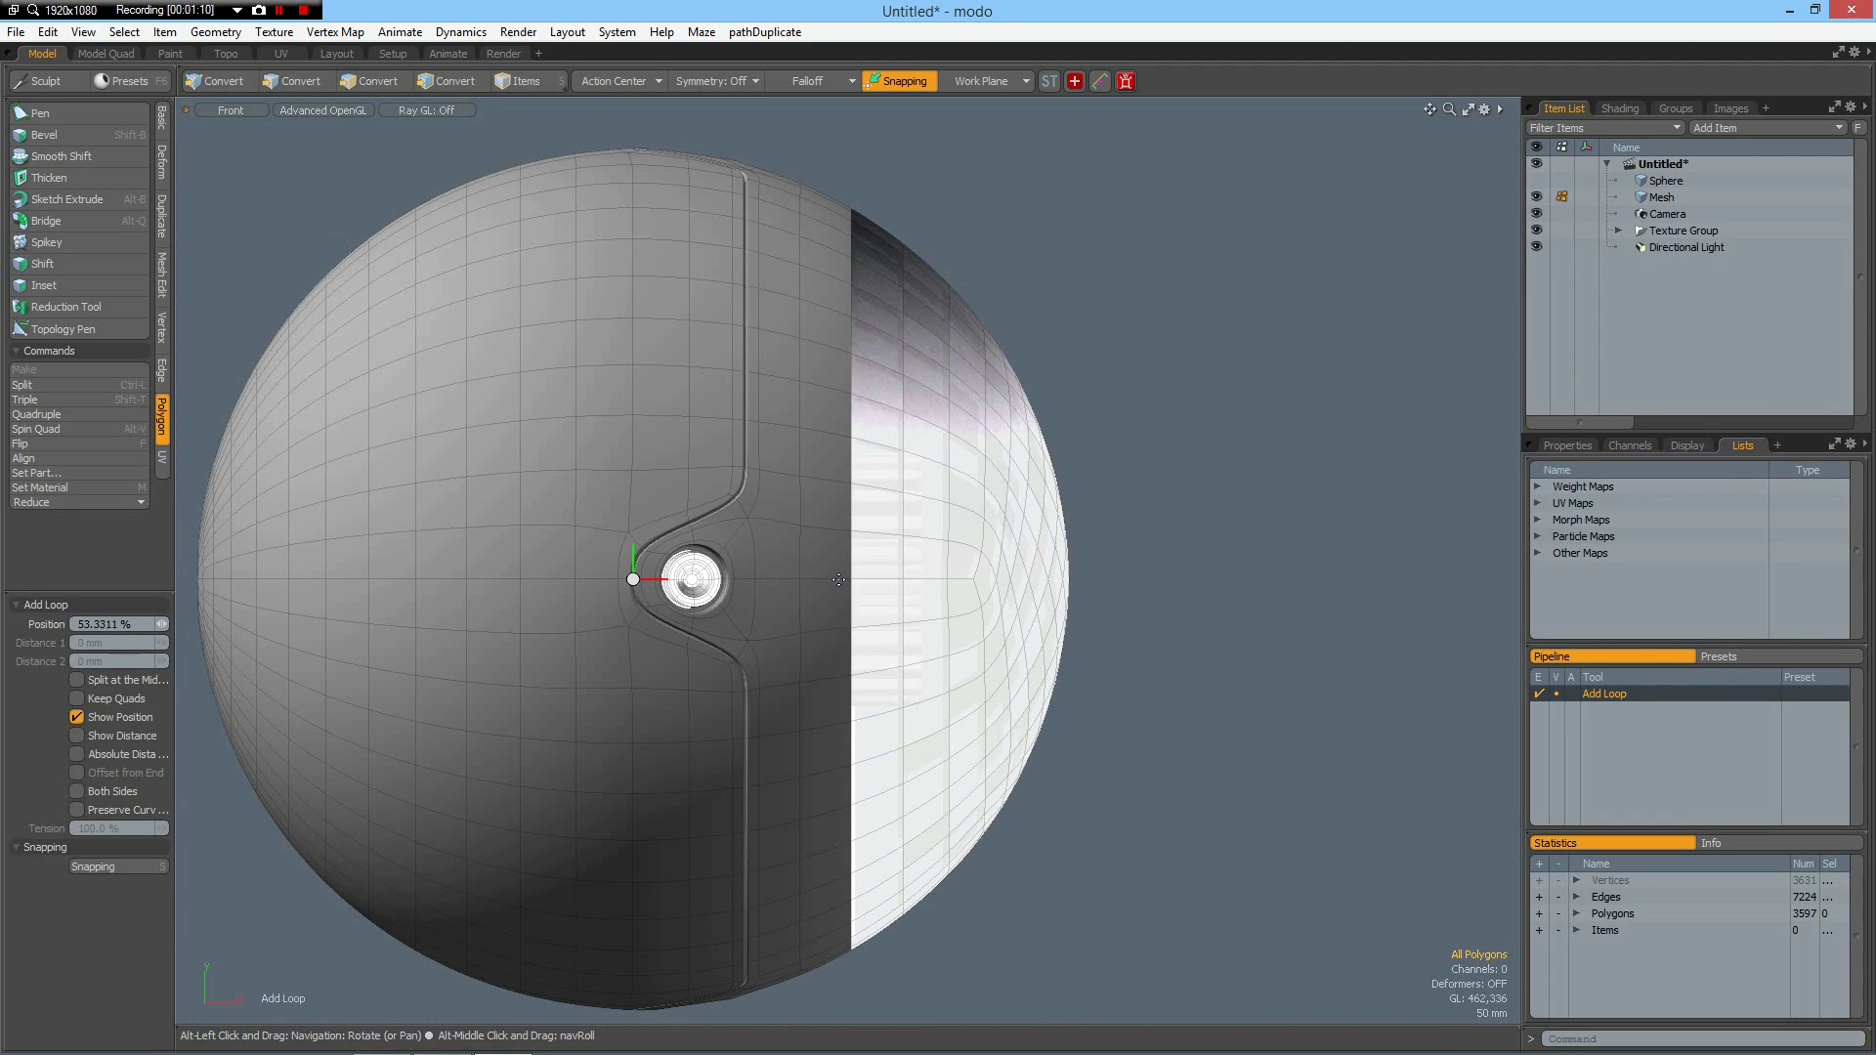
pyautogui.moveTo(829, 581); pyautogui.dragTo(834, 579)
pyautogui.press('space')
pyautogui.click(839, 564)
pyautogui.press('l')
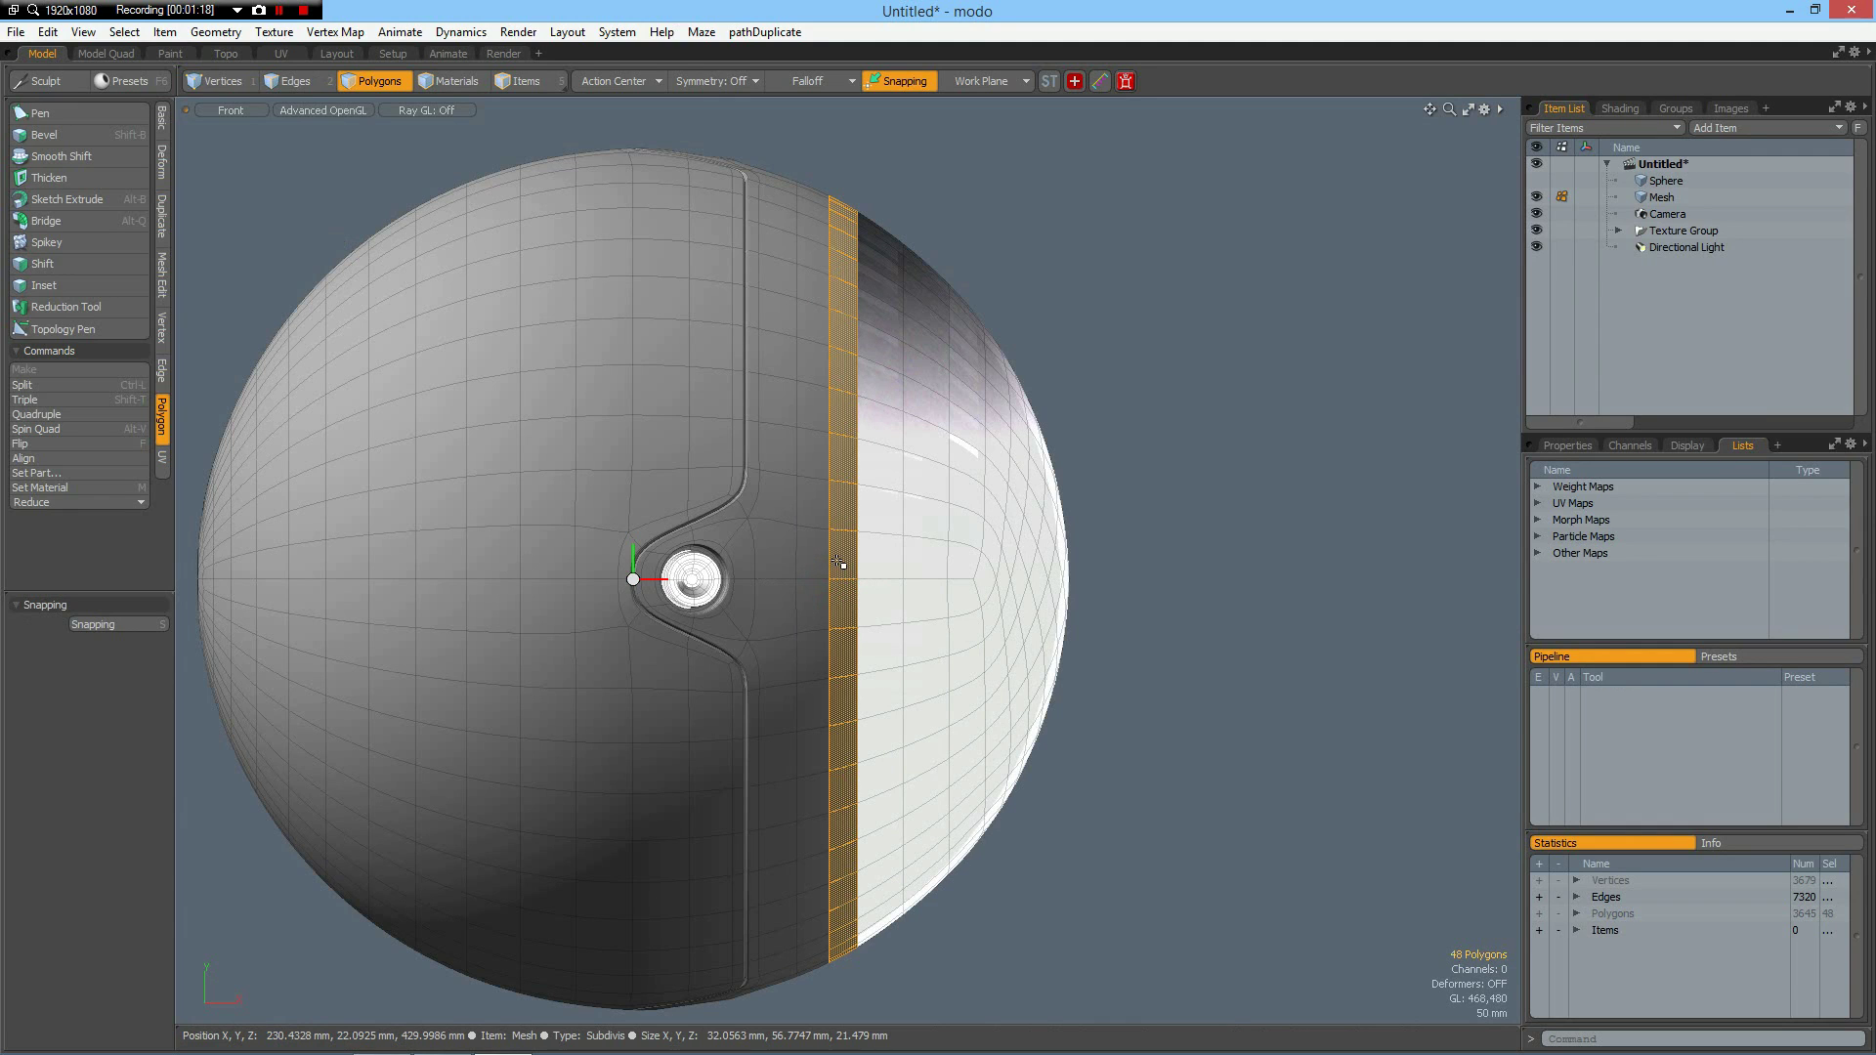
pyautogui.press('m')
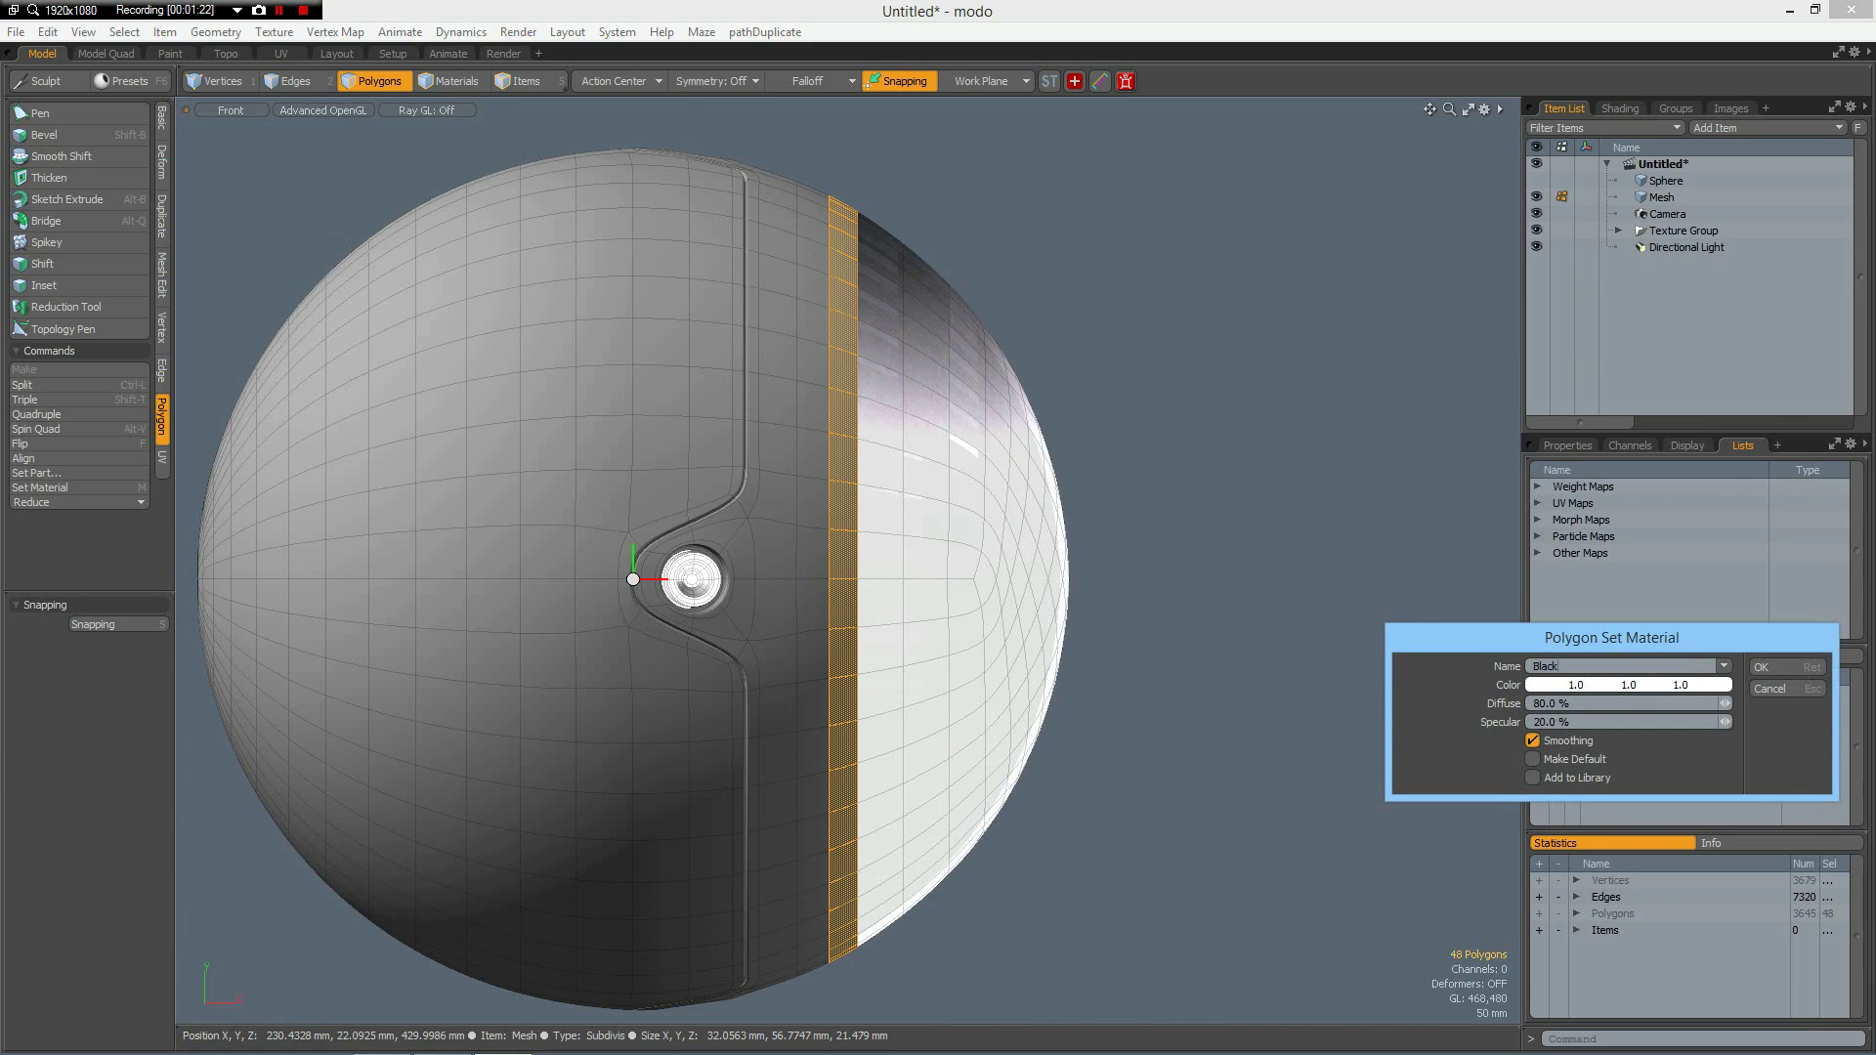
pyautogui.press('Return')
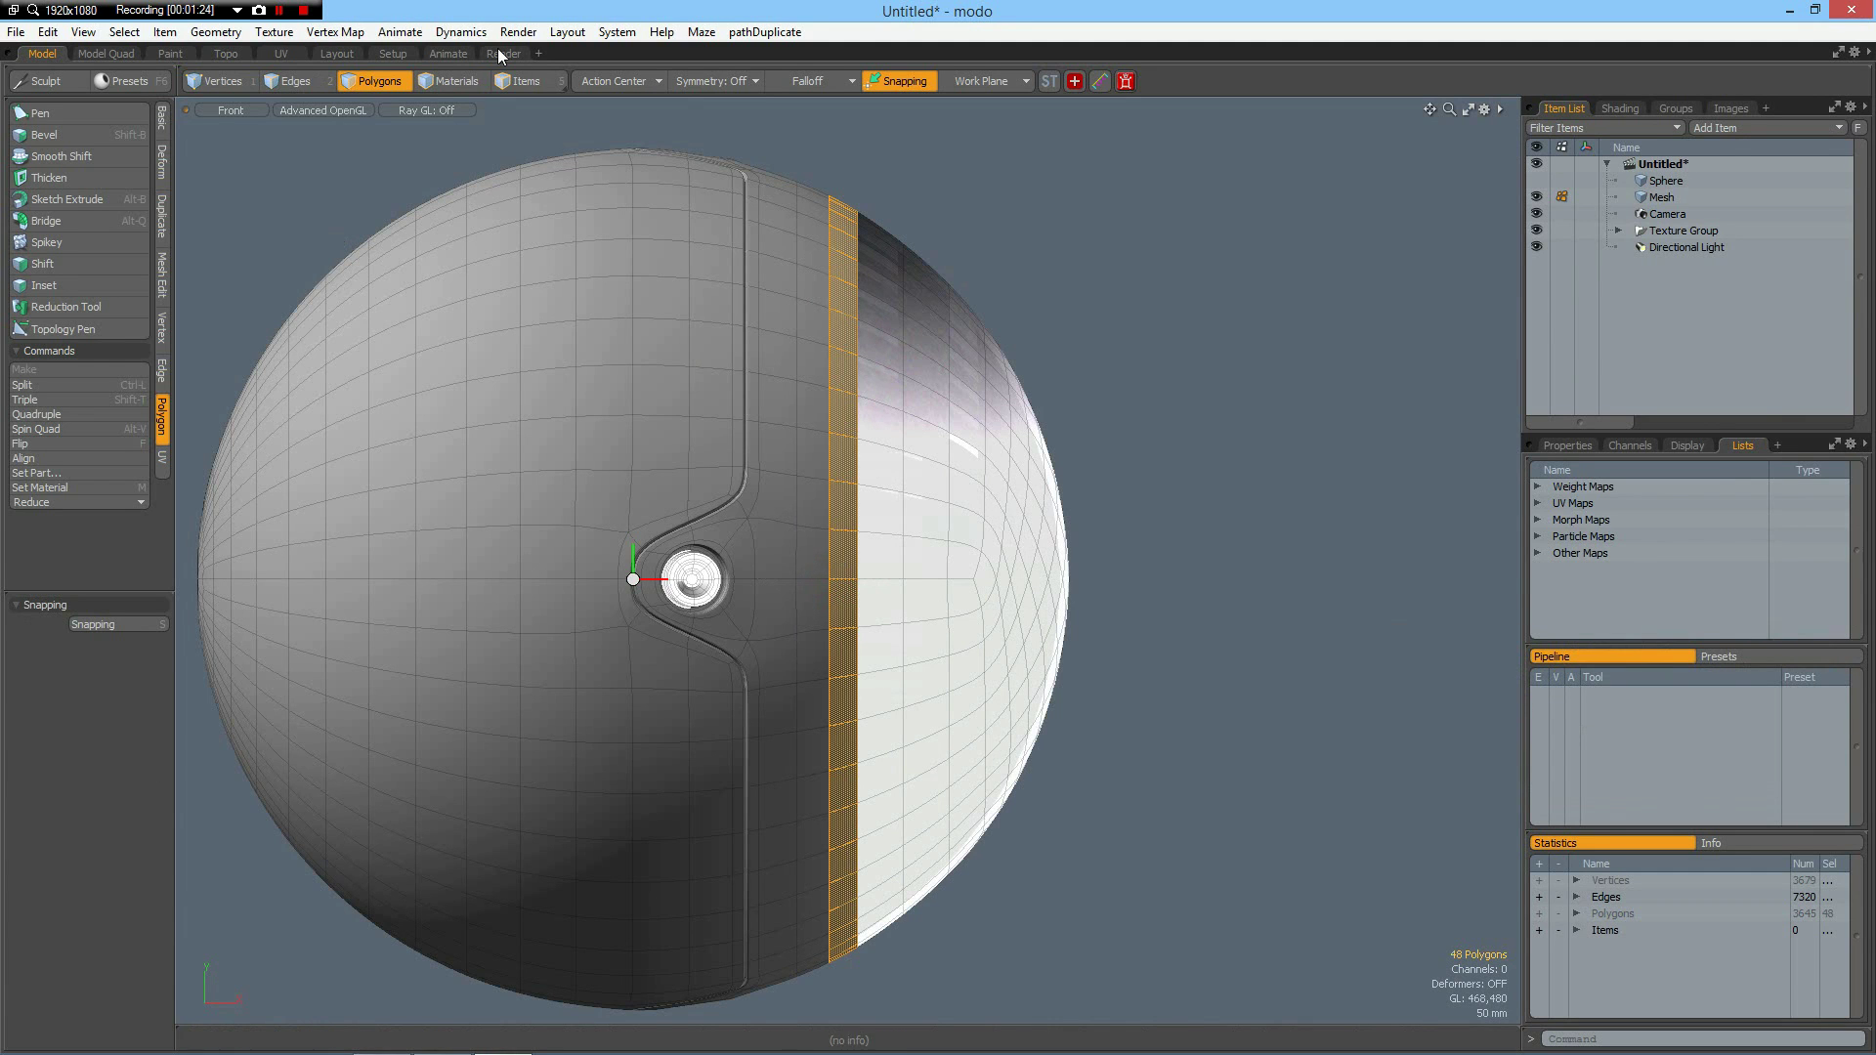
# Step: Set the Black material's diffuse color to 0.0, 0.0, 0.0 and its reflection amount to 1%
pyautogui.click(504, 53)
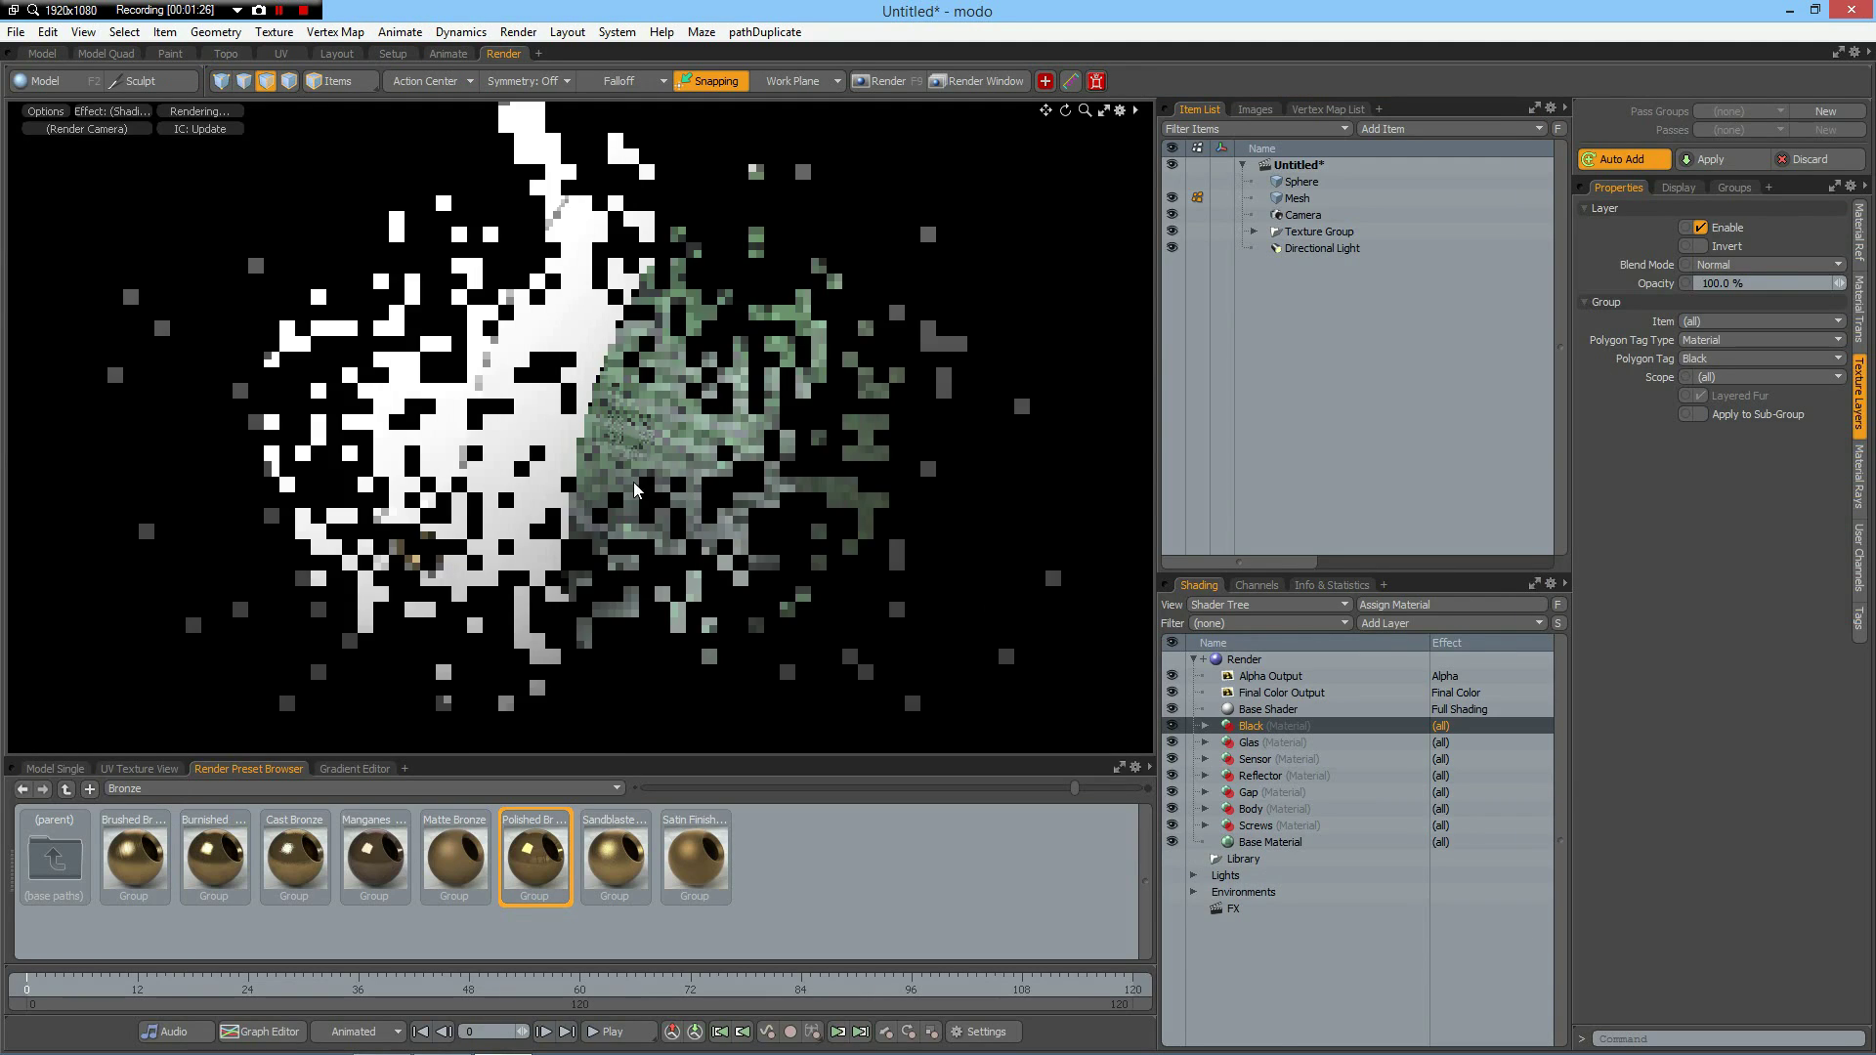
pyautogui.click(1201, 727)
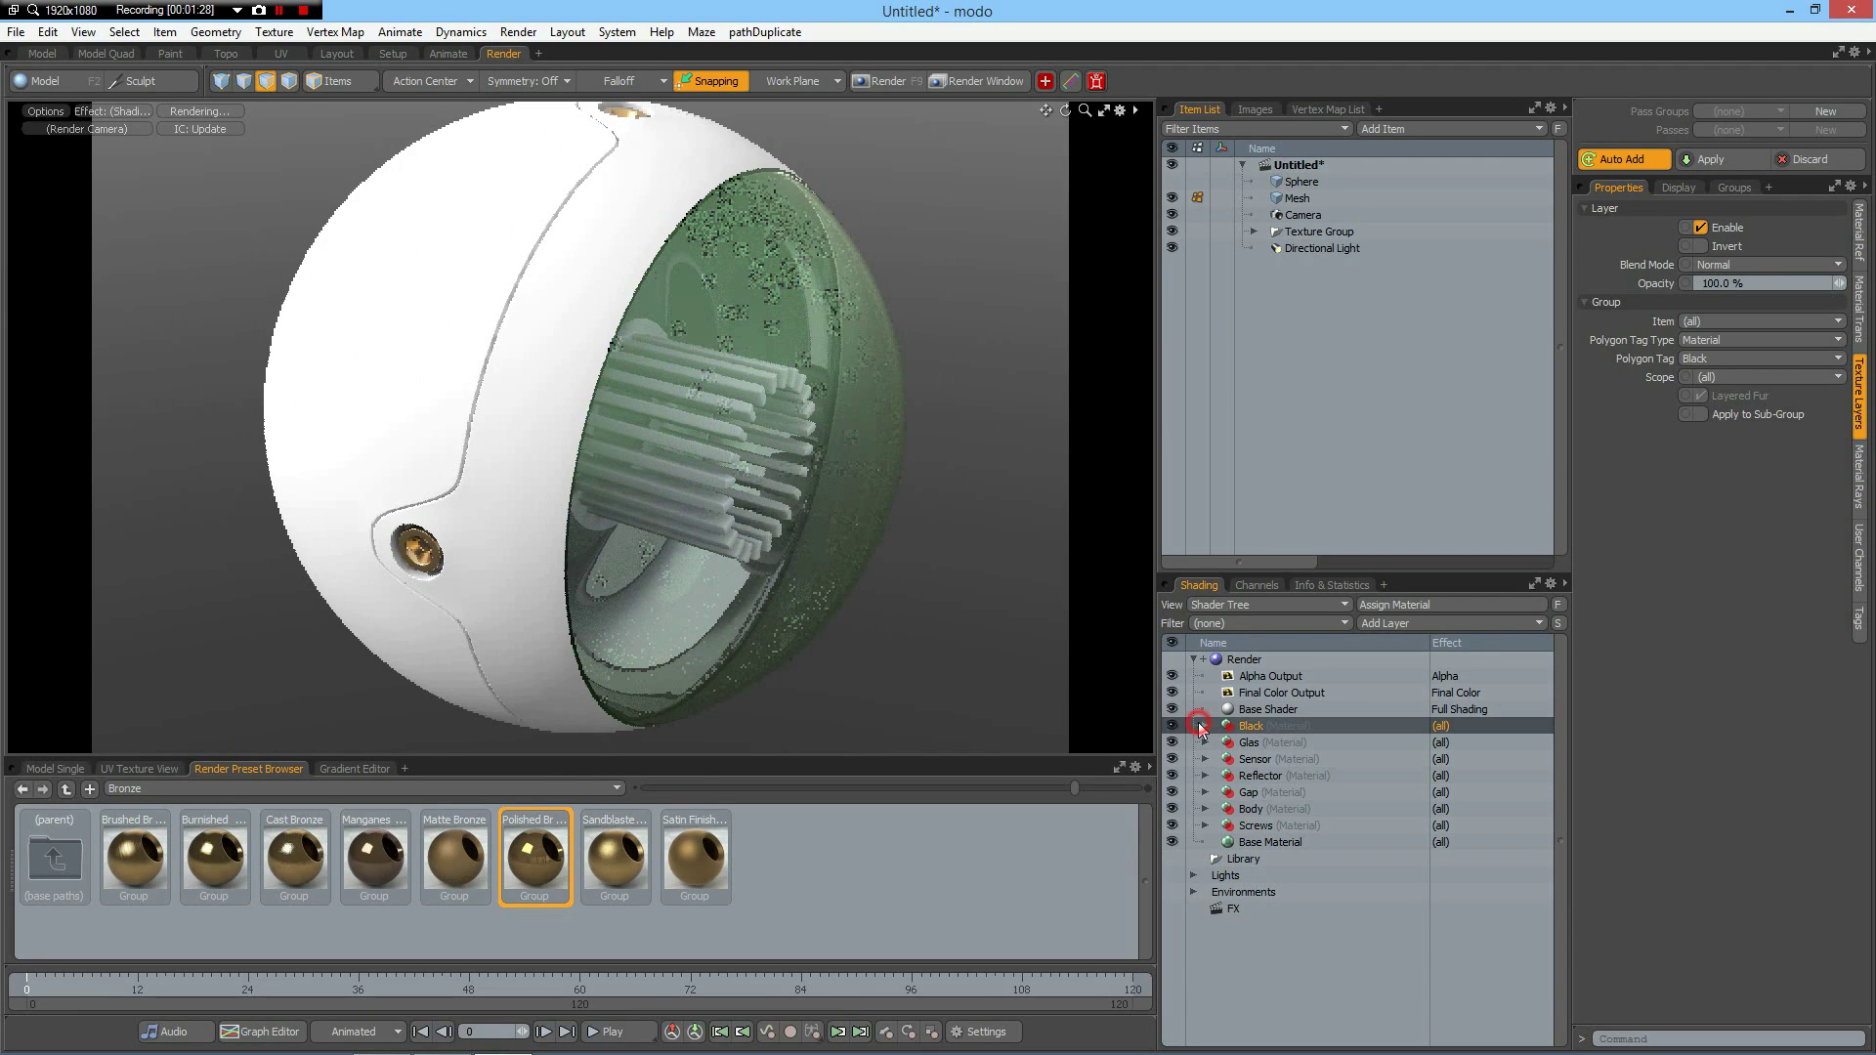
pyautogui.click(1275, 741)
pyautogui.click(1718, 248)
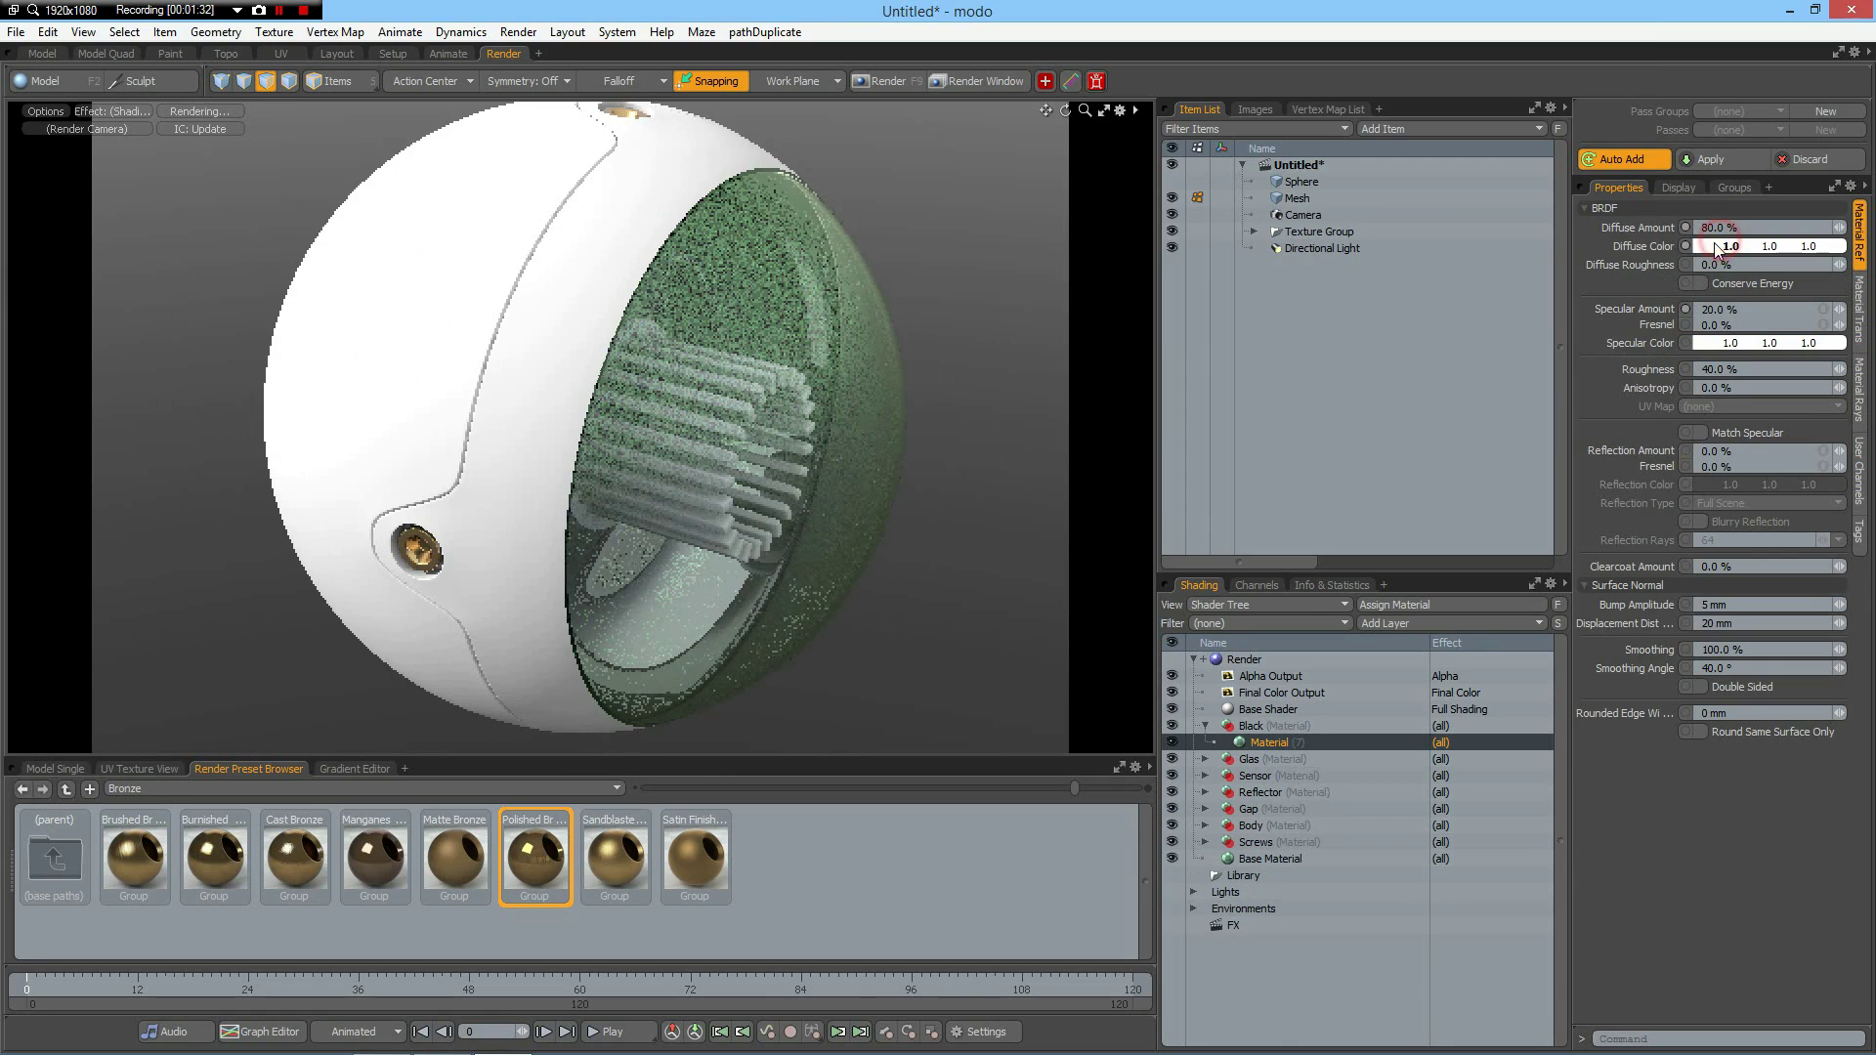
pyautogui.click(1078, 314)
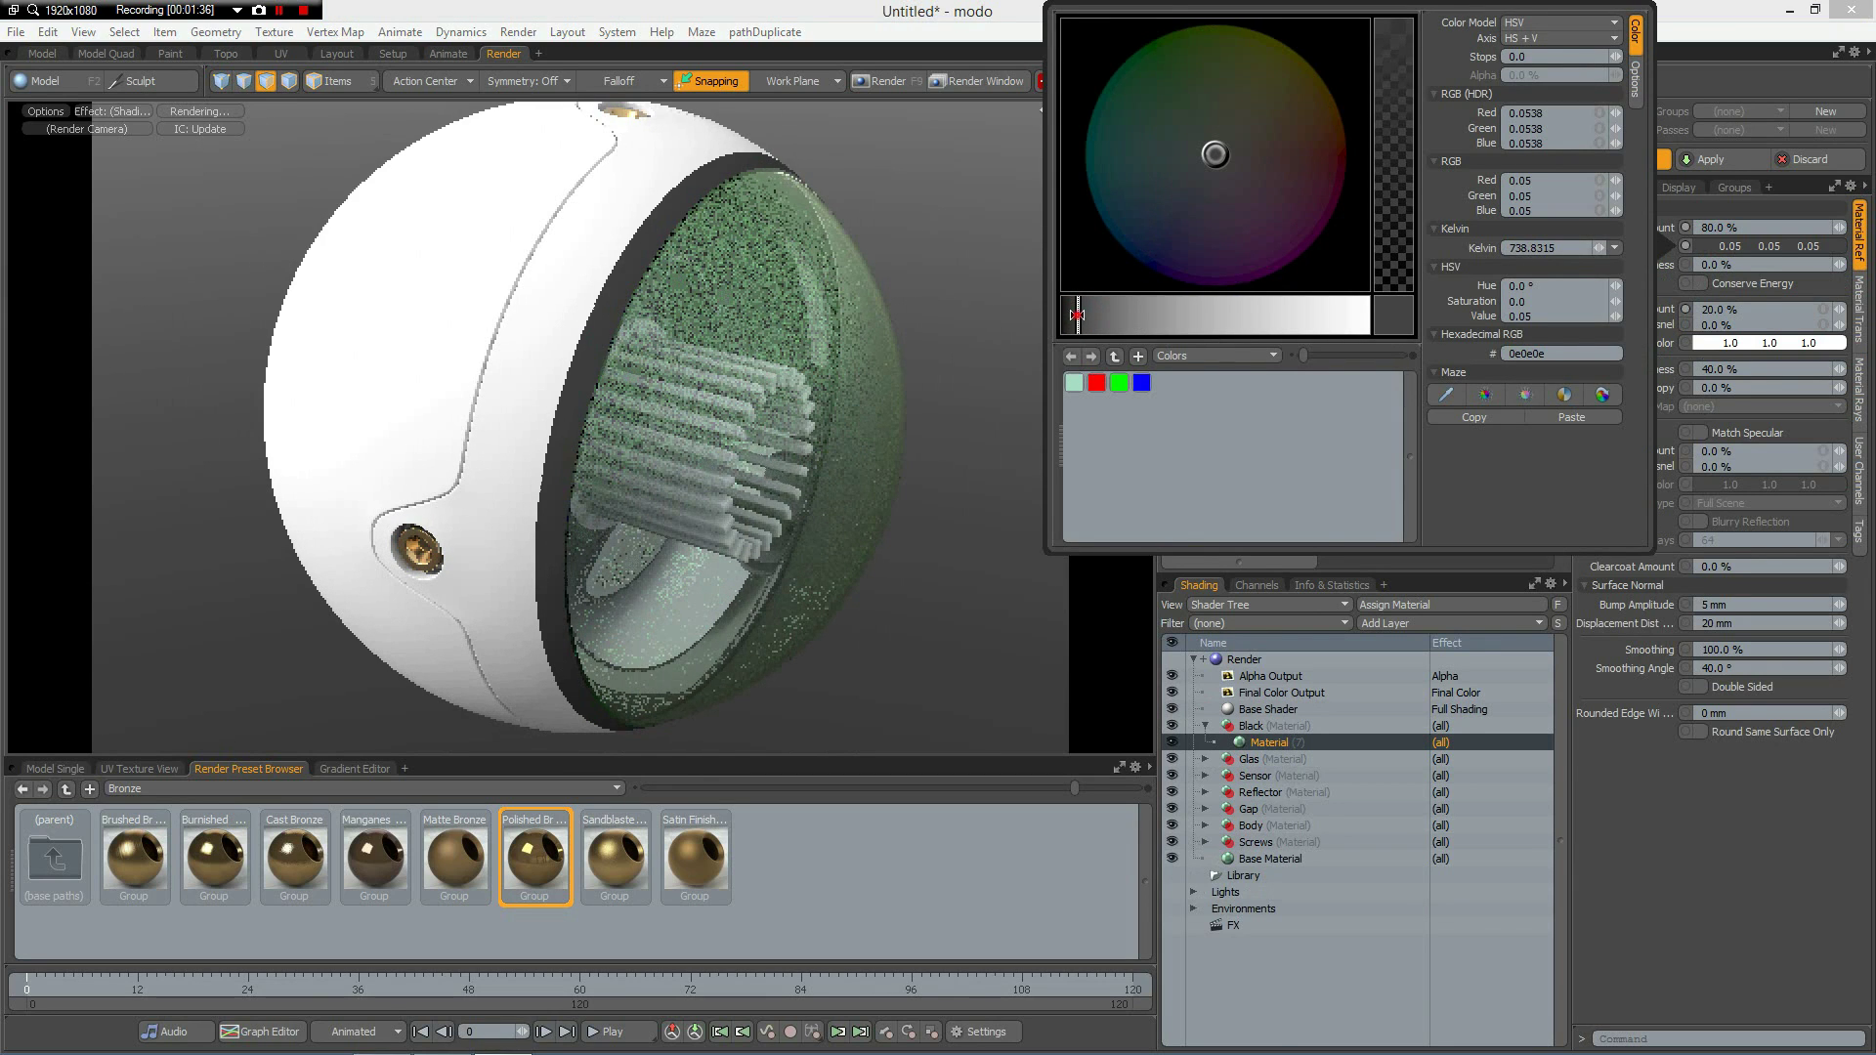
pyautogui.click(1067, 315)
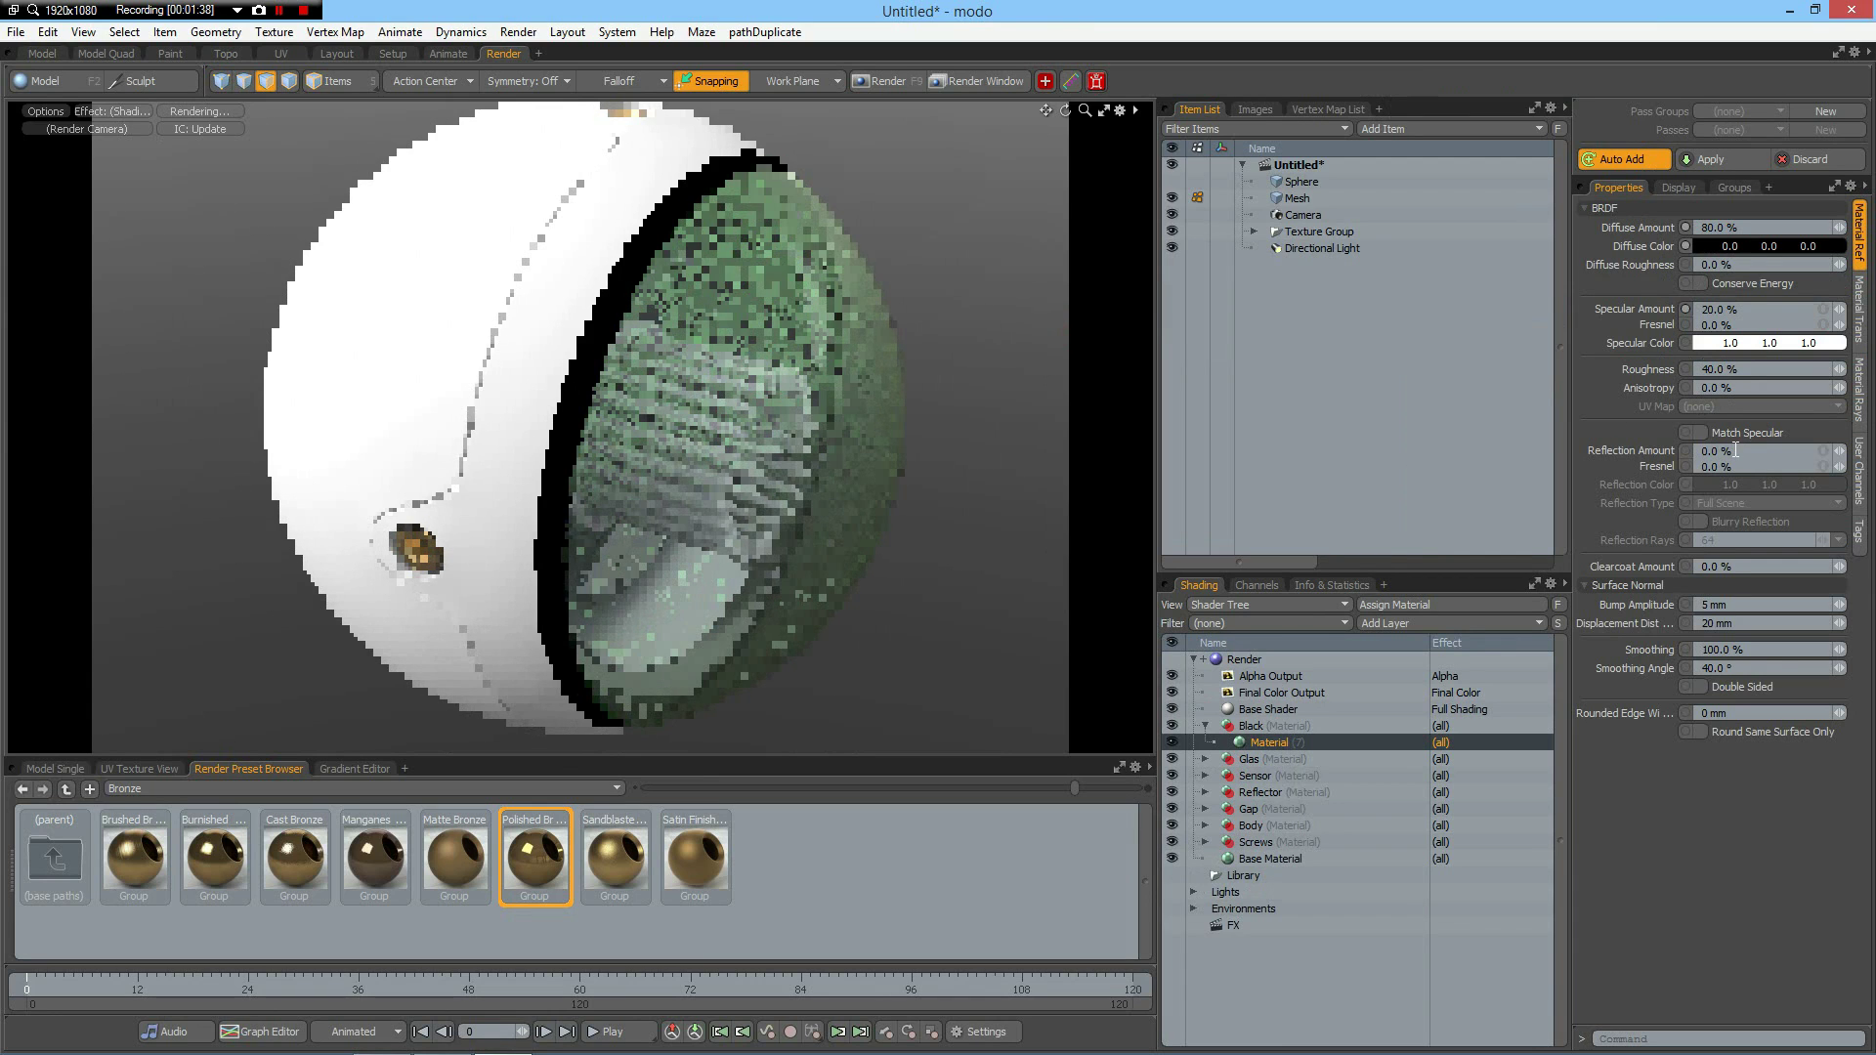
pyautogui.click(1737, 451)
pyautogui.write('1')
pyautogui.press('Return')
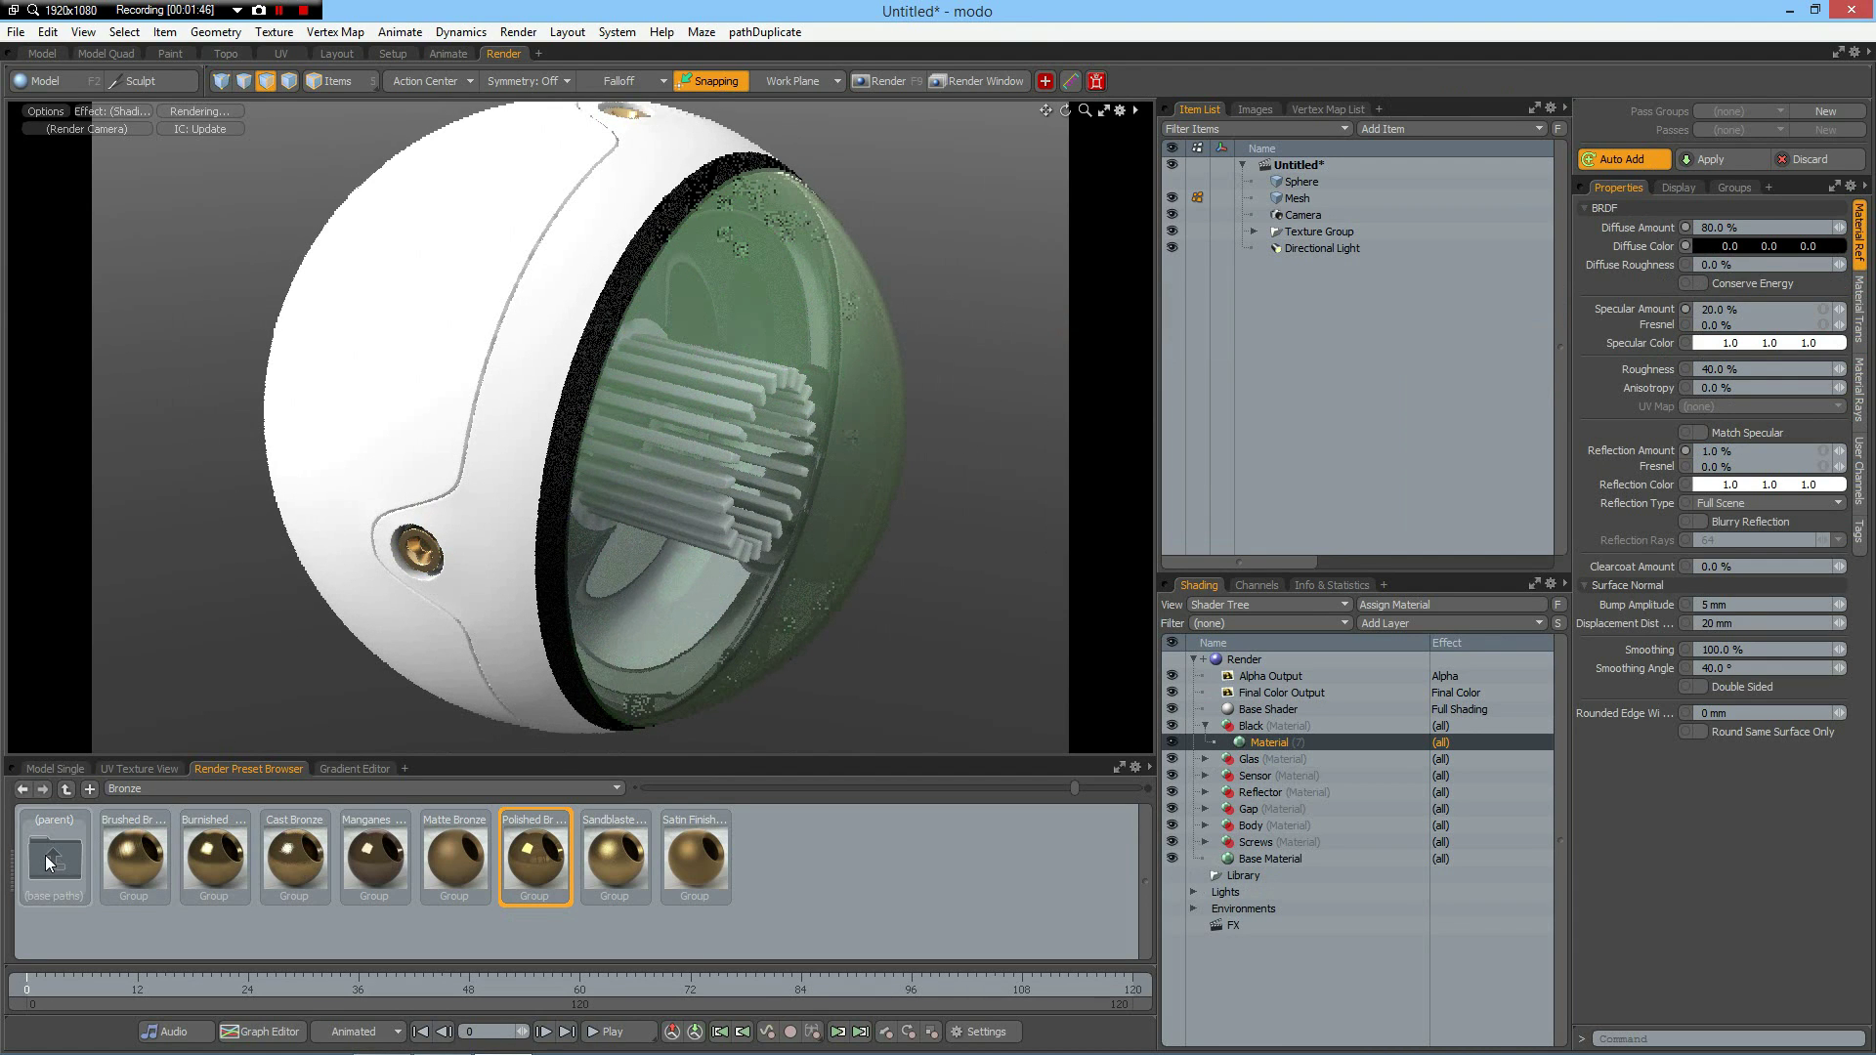
# Step: Set the Gap material's diffuse color to a near-black 0.03, 0.03, 0.03
pyautogui.click(1205, 808)
pyautogui.click(1266, 826)
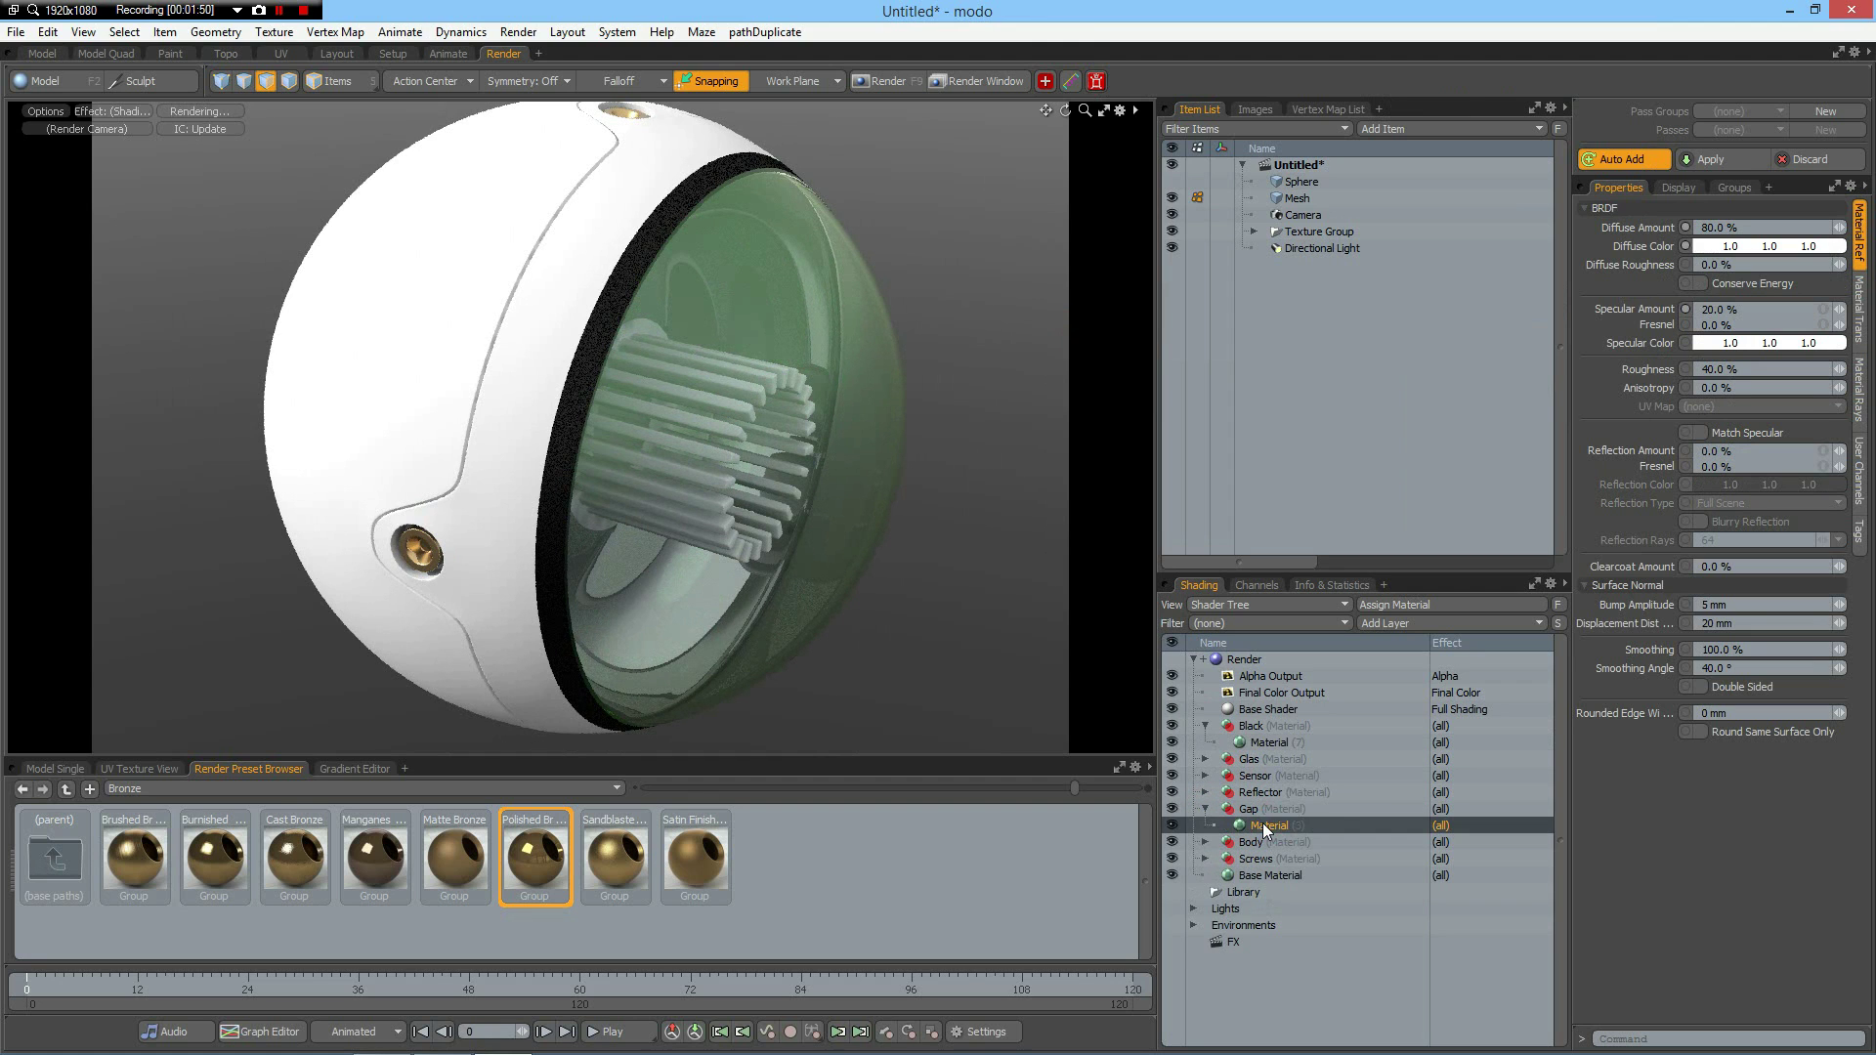
pyautogui.click(1702, 247)
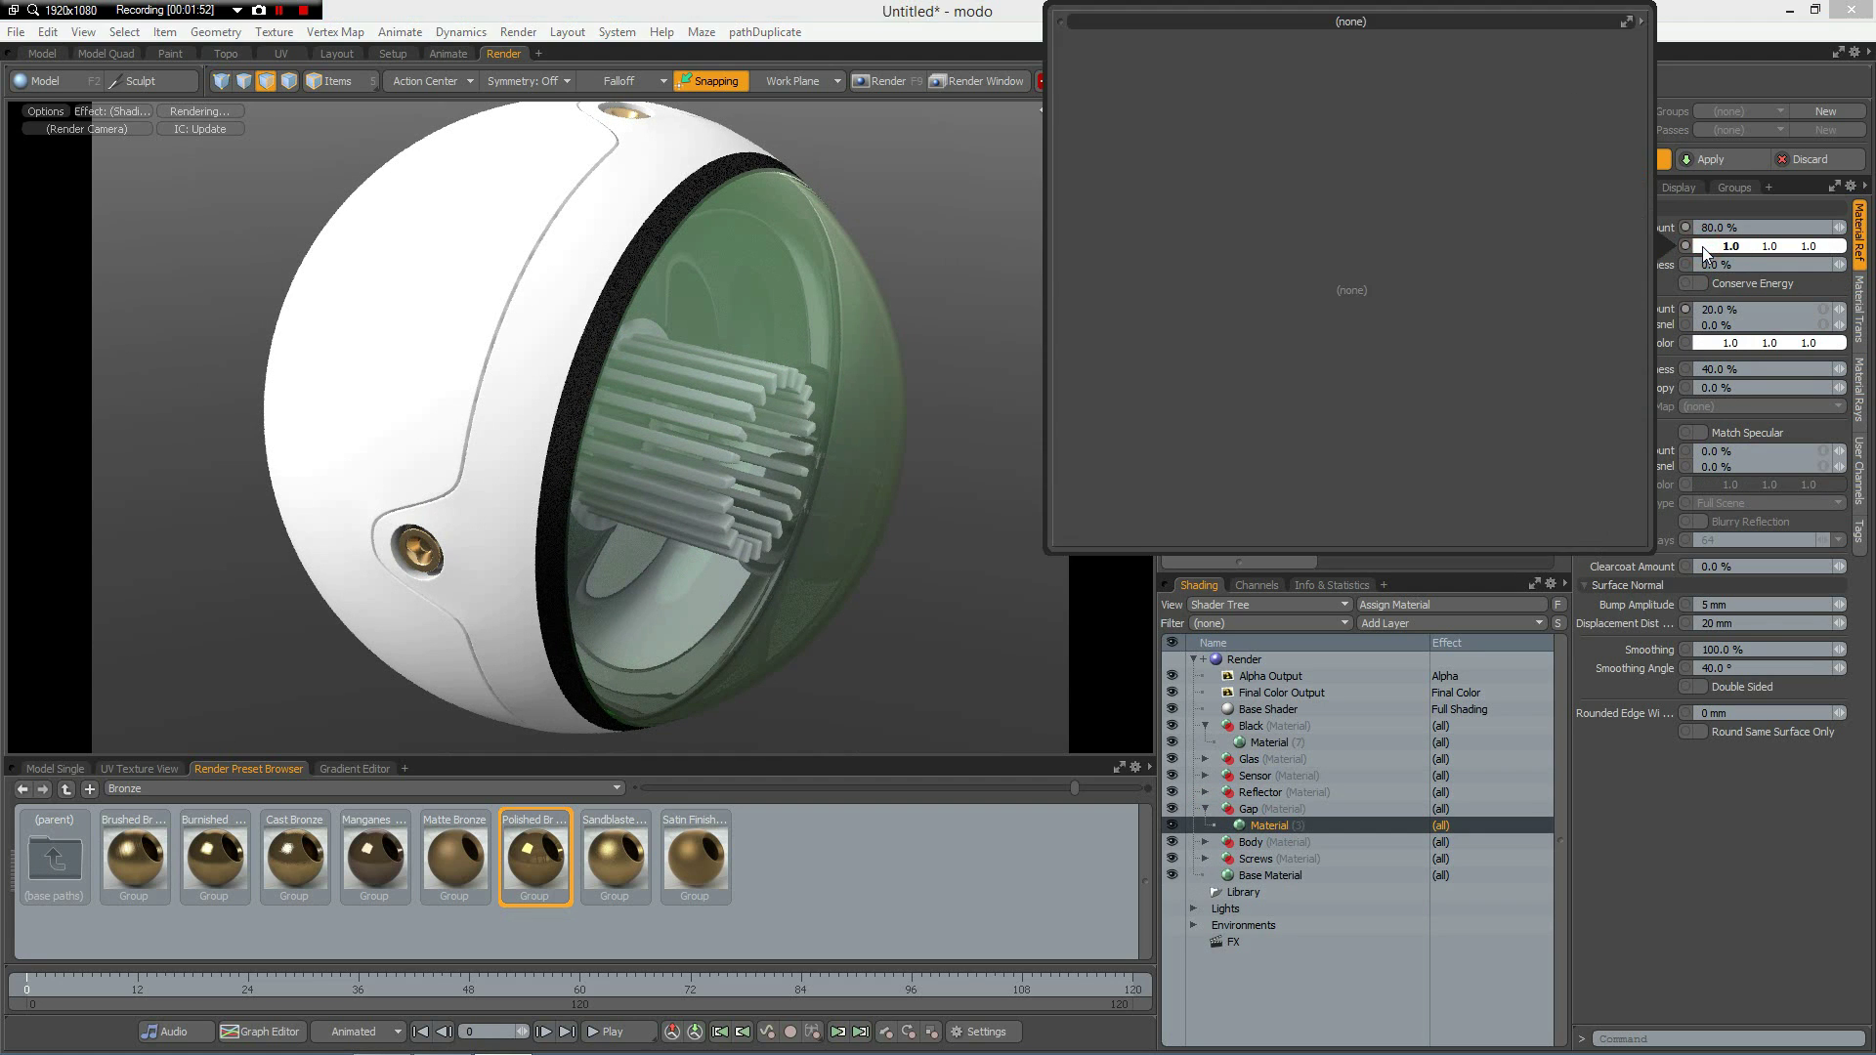
pyautogui.click(1071, 311)
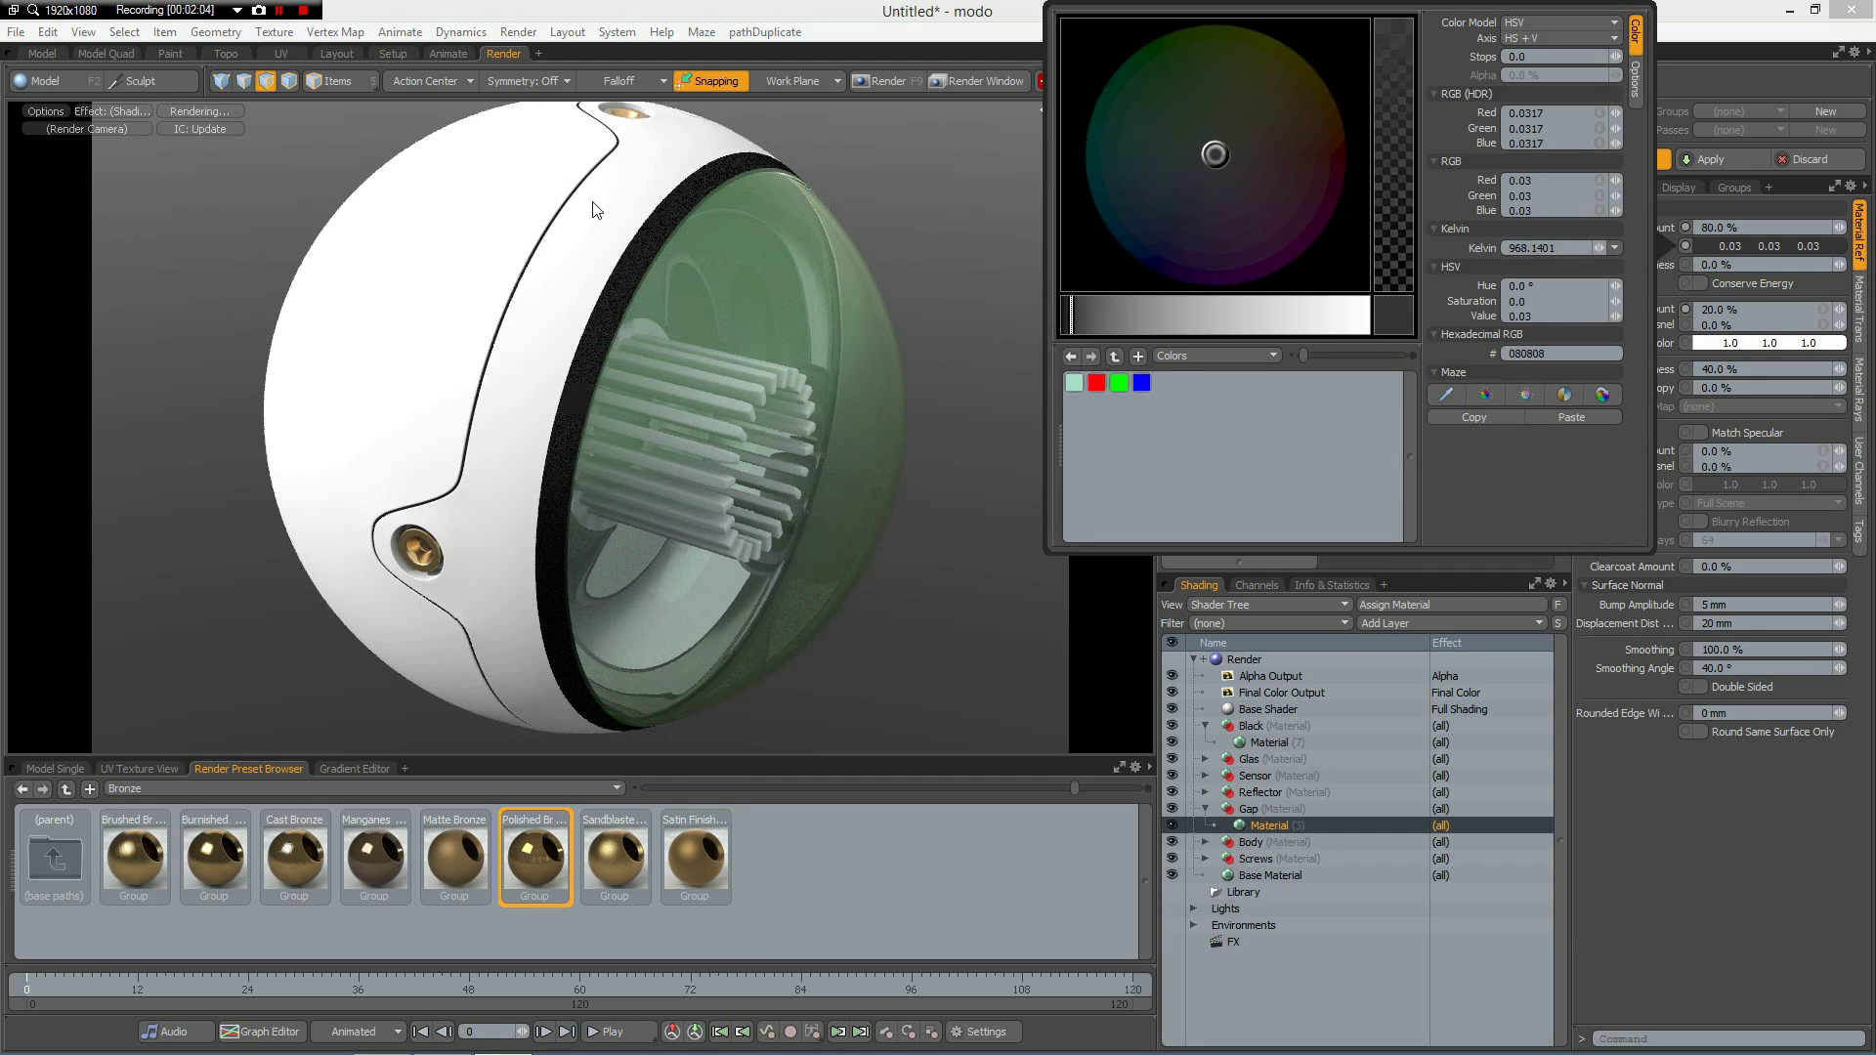
pyautogui.click(1019, 669)
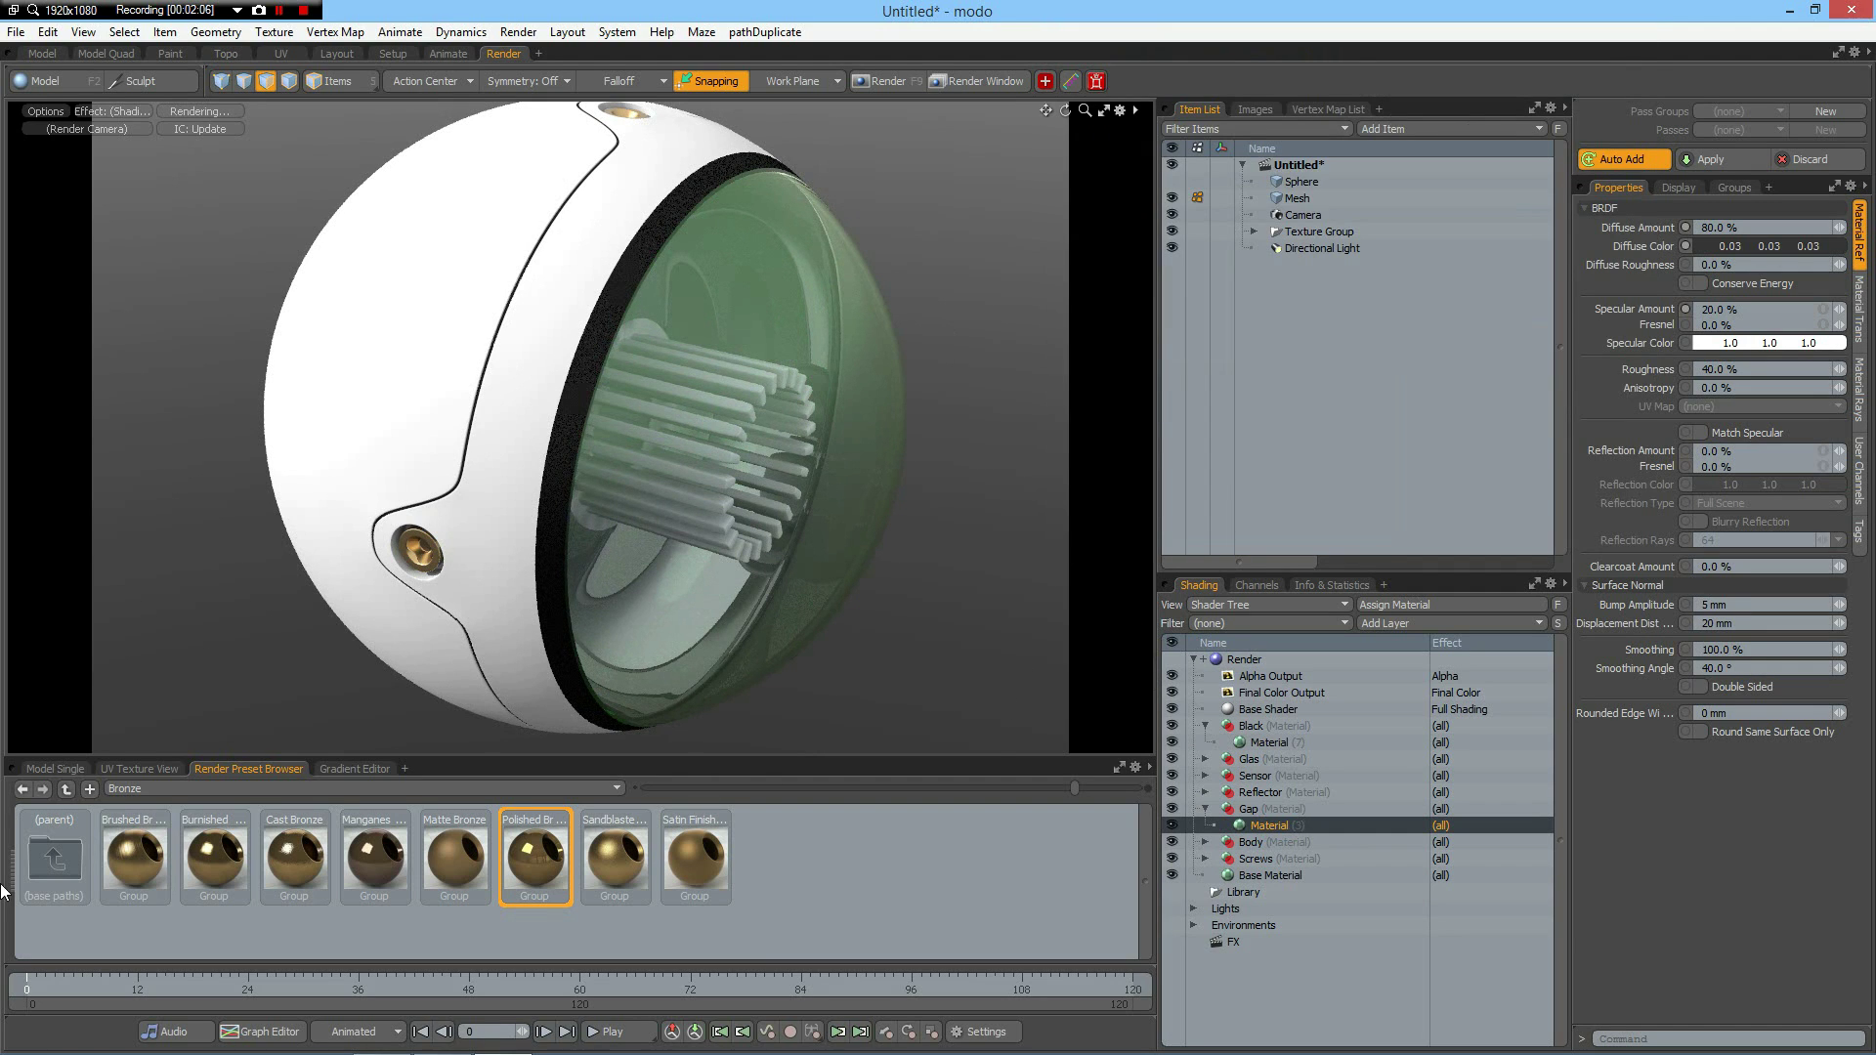
# Step: Browse the plastic presets to the Satin Finish set and apply the white satin preset to the Body material
pyautogui.doubleClick(47, 870)
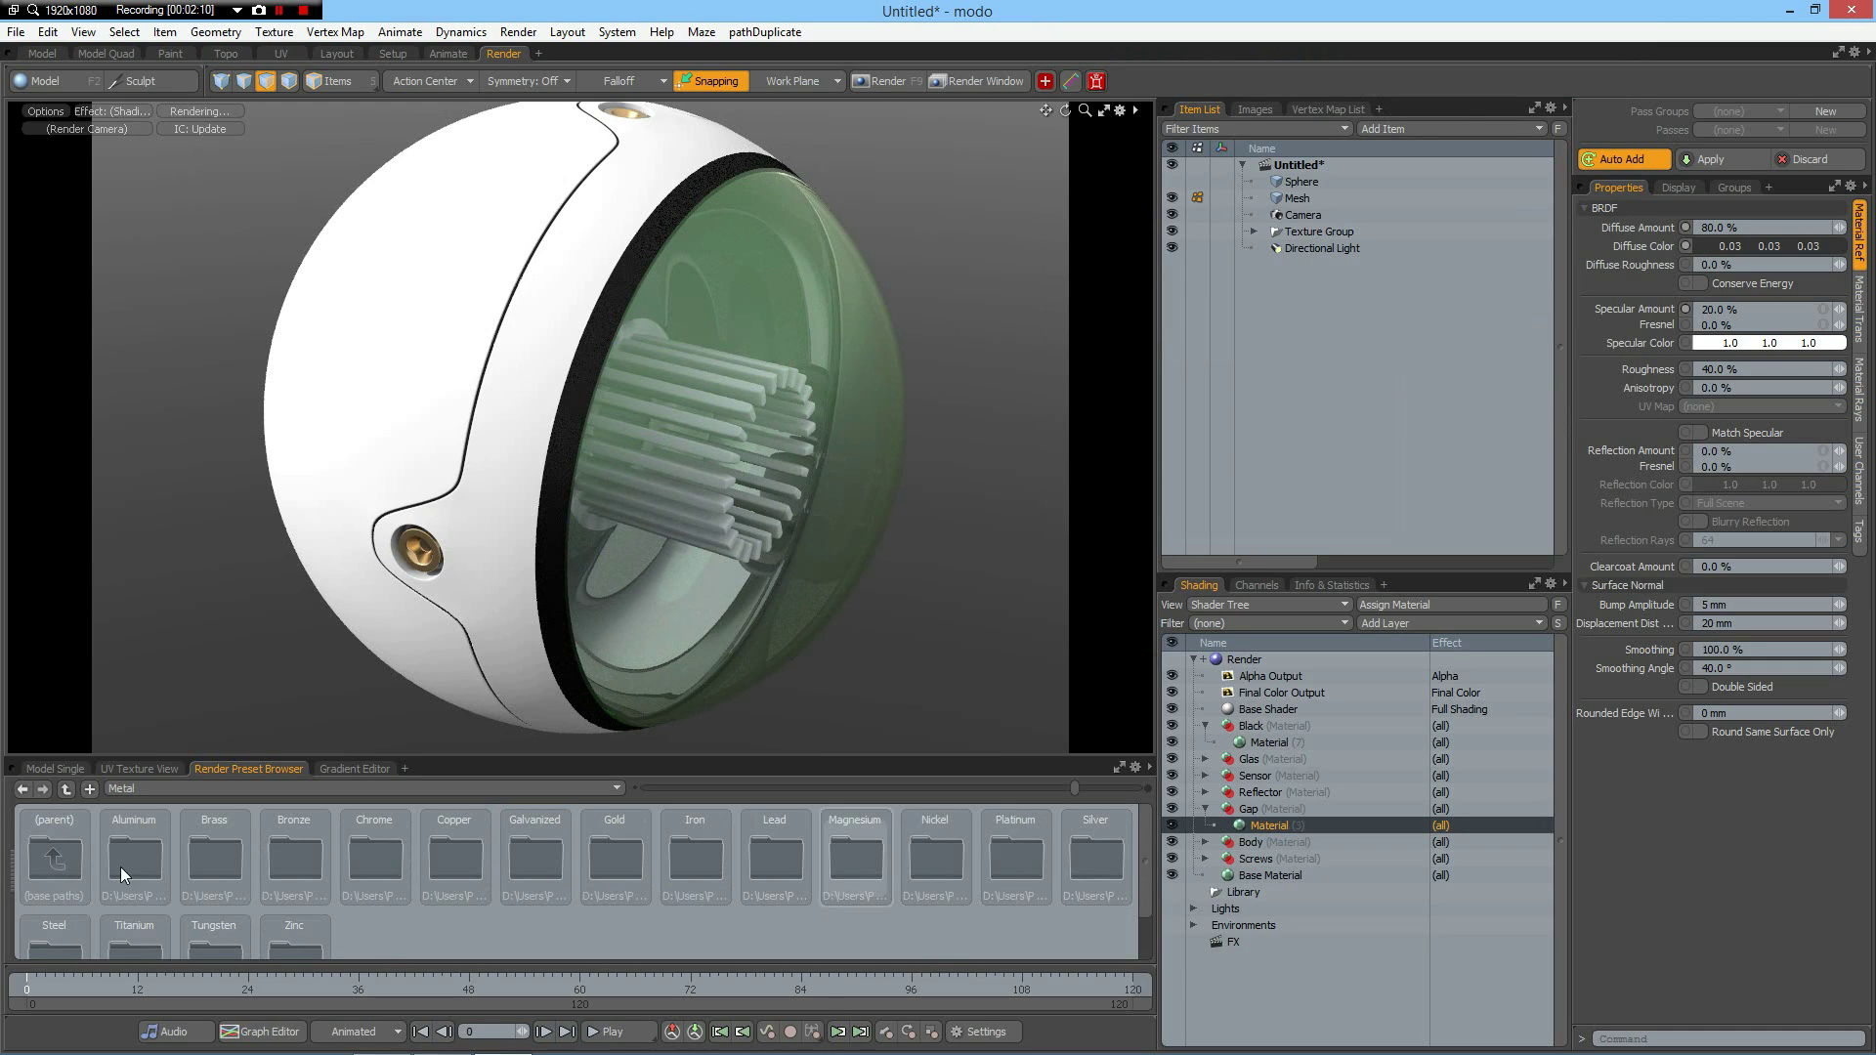
pyautogui.doubleClick(63, 865)
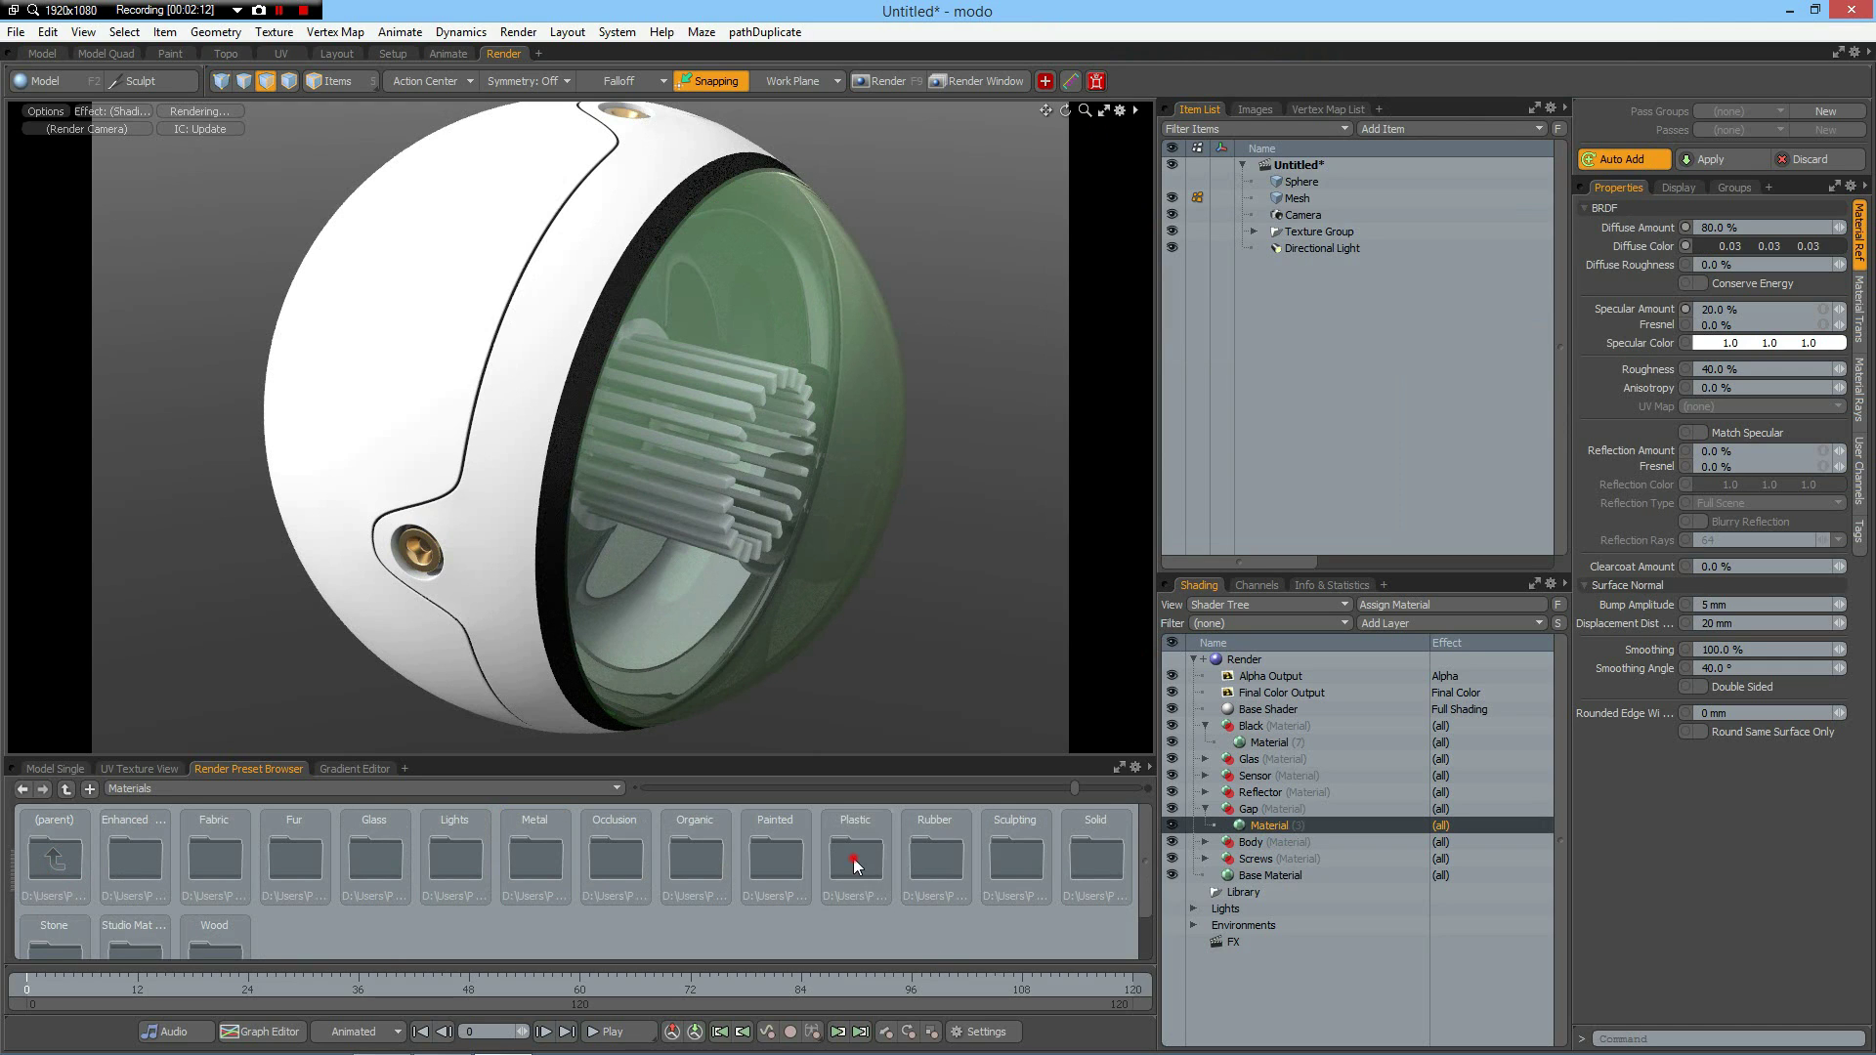
pyautogui.doubleClick(854, 858)
pyautogui.doubleClick(771, 859)
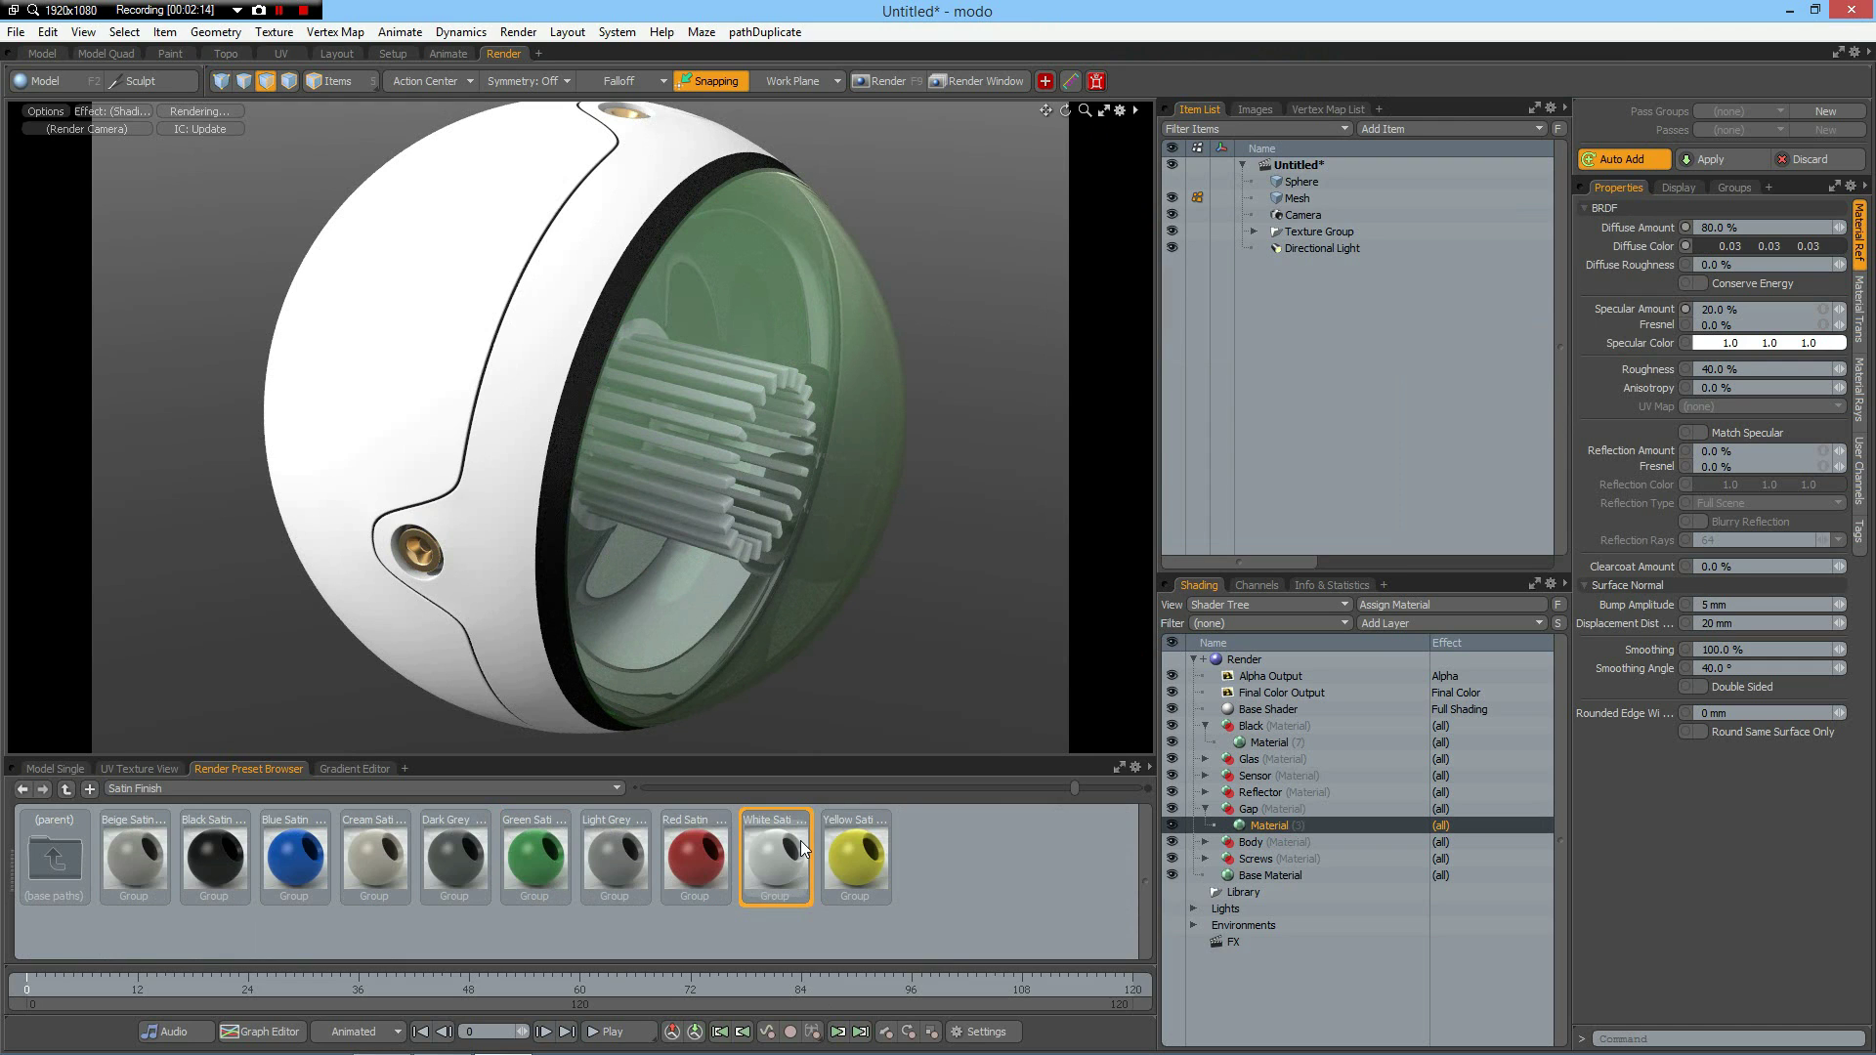
pyautogui.moveTo(777, 854); pyautogui.dragTo(1251, 840)
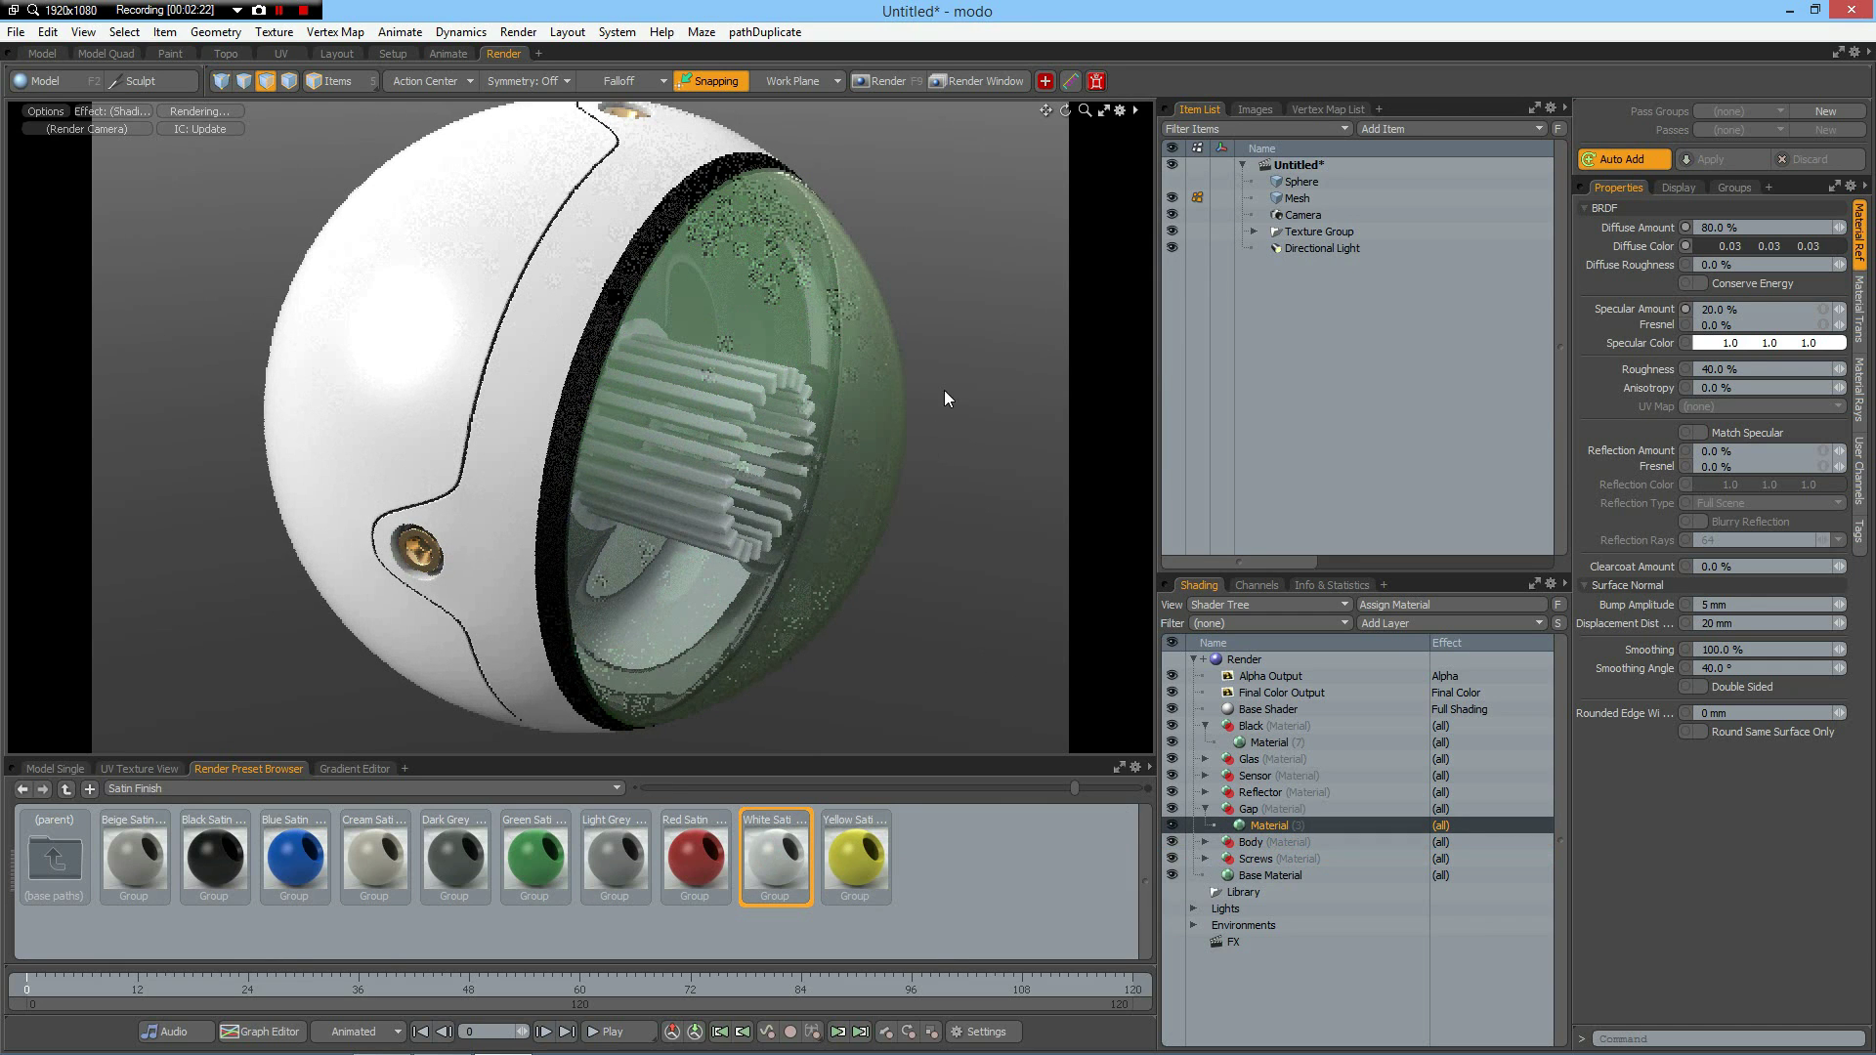
# Step: Load the Tri Grid 01 indoor environment preset and inspect the sphere's reflections in the render preview
pyautogui.click(335, 53)
pyautogui.doubleClick(1108, 819)
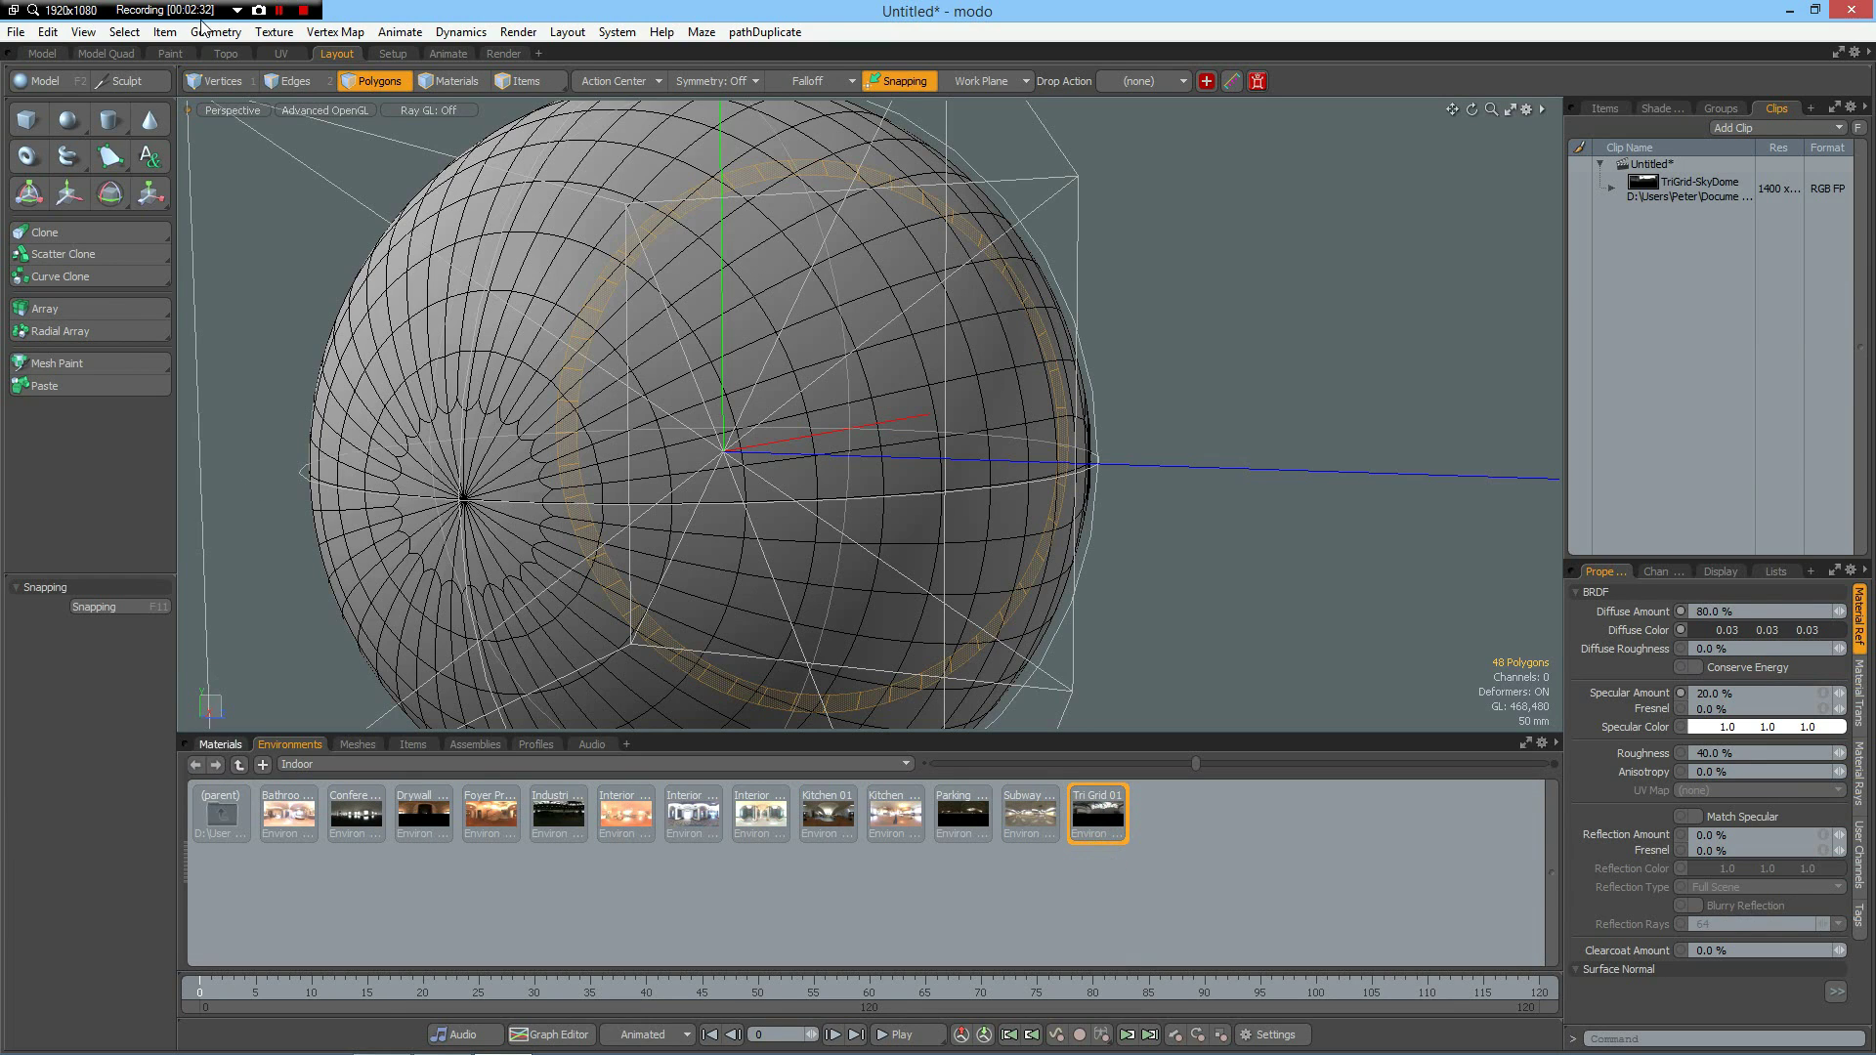
pyautogui.click(520, 54)
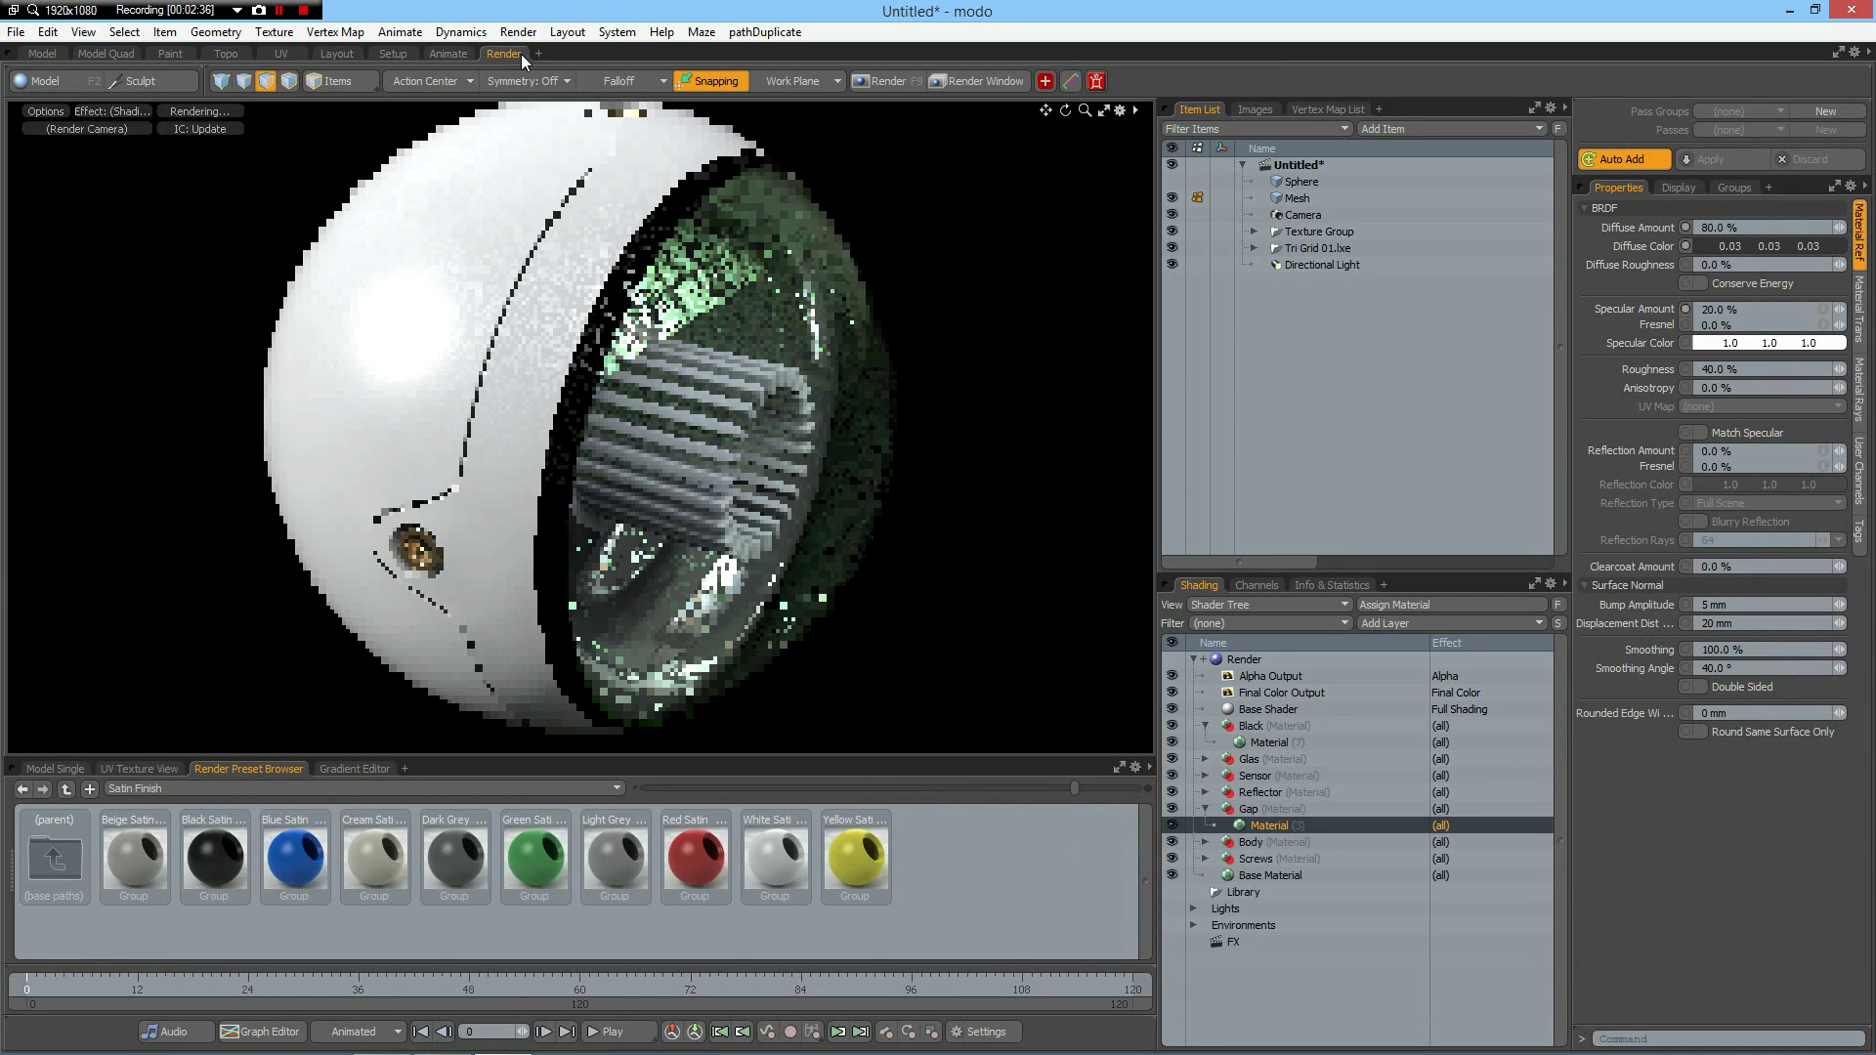
pyautogui.keyDown('alt'); pyautogui.moveTo(756, 366); pyautogui.dragTo(747, 367); pyautogui.keyUp('alt')
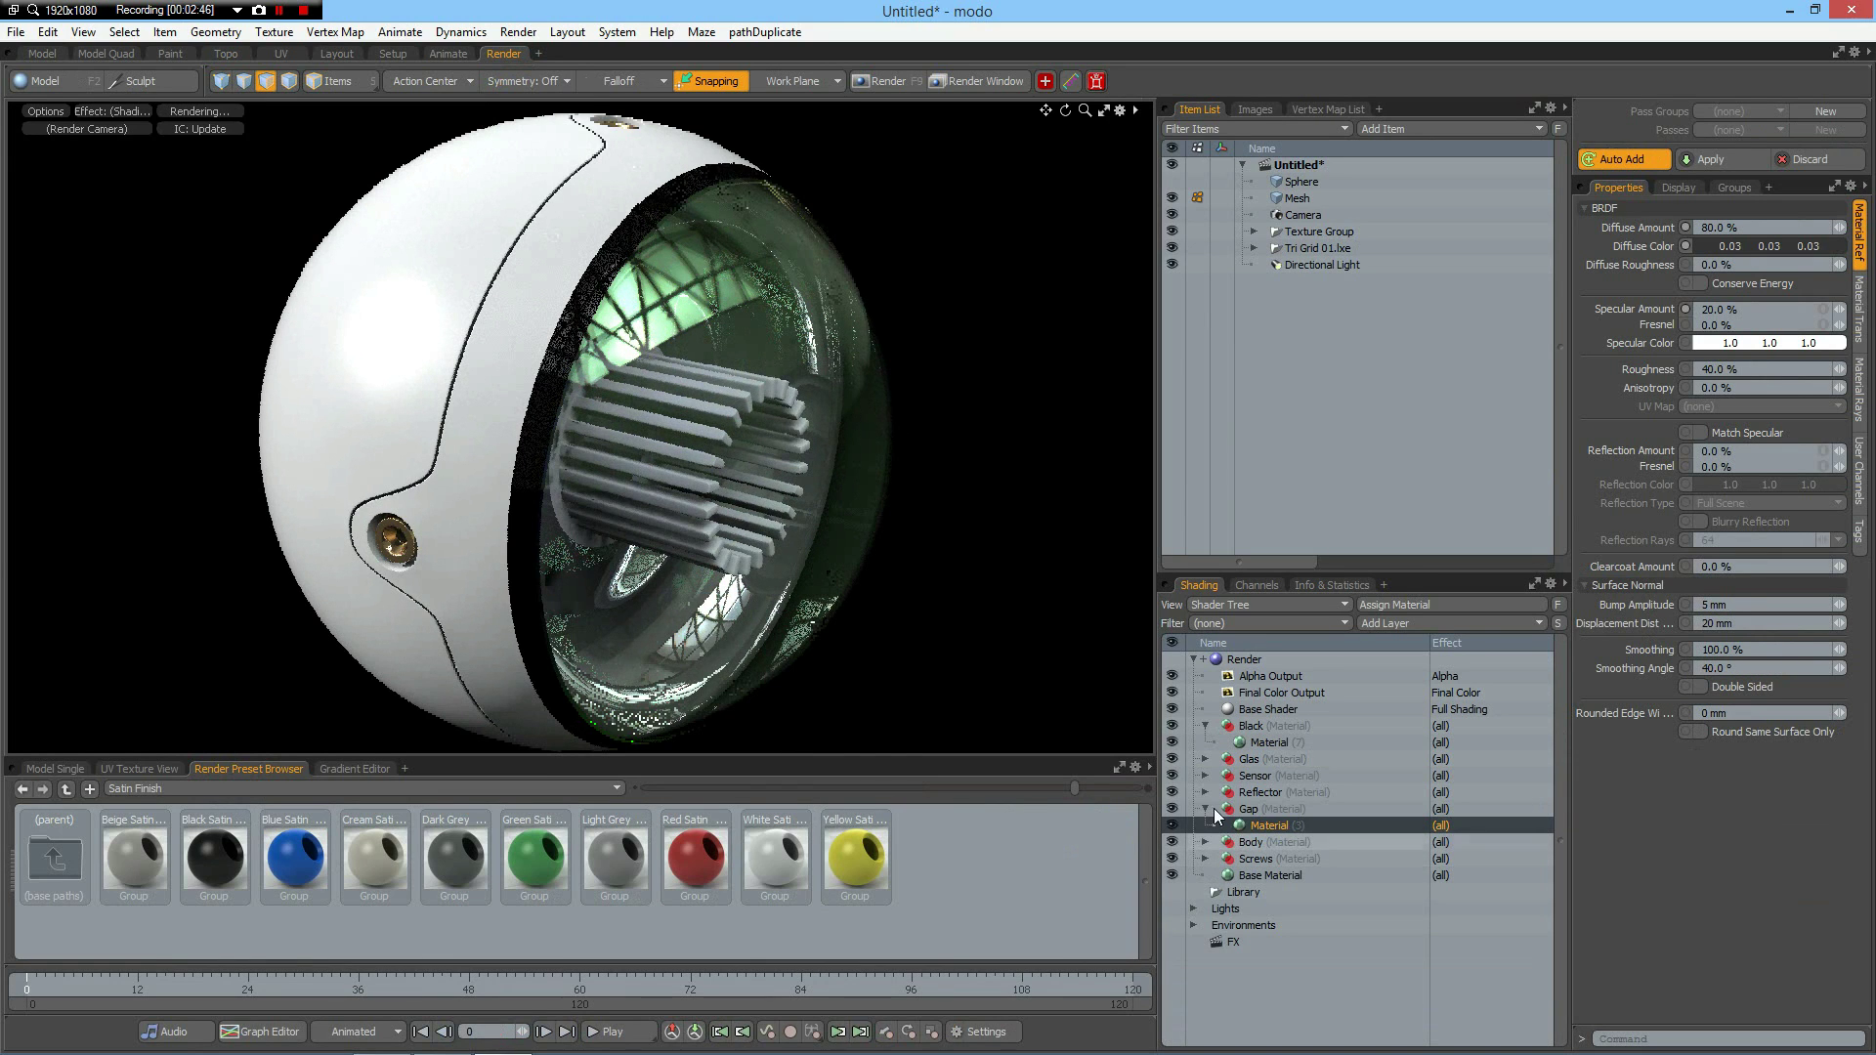
# Step: Set the Sensor material's diffuse color to blue 0.26, 0.42, 1.0 and its reflection amount to 11%
pyautogui.click(1206, 775)
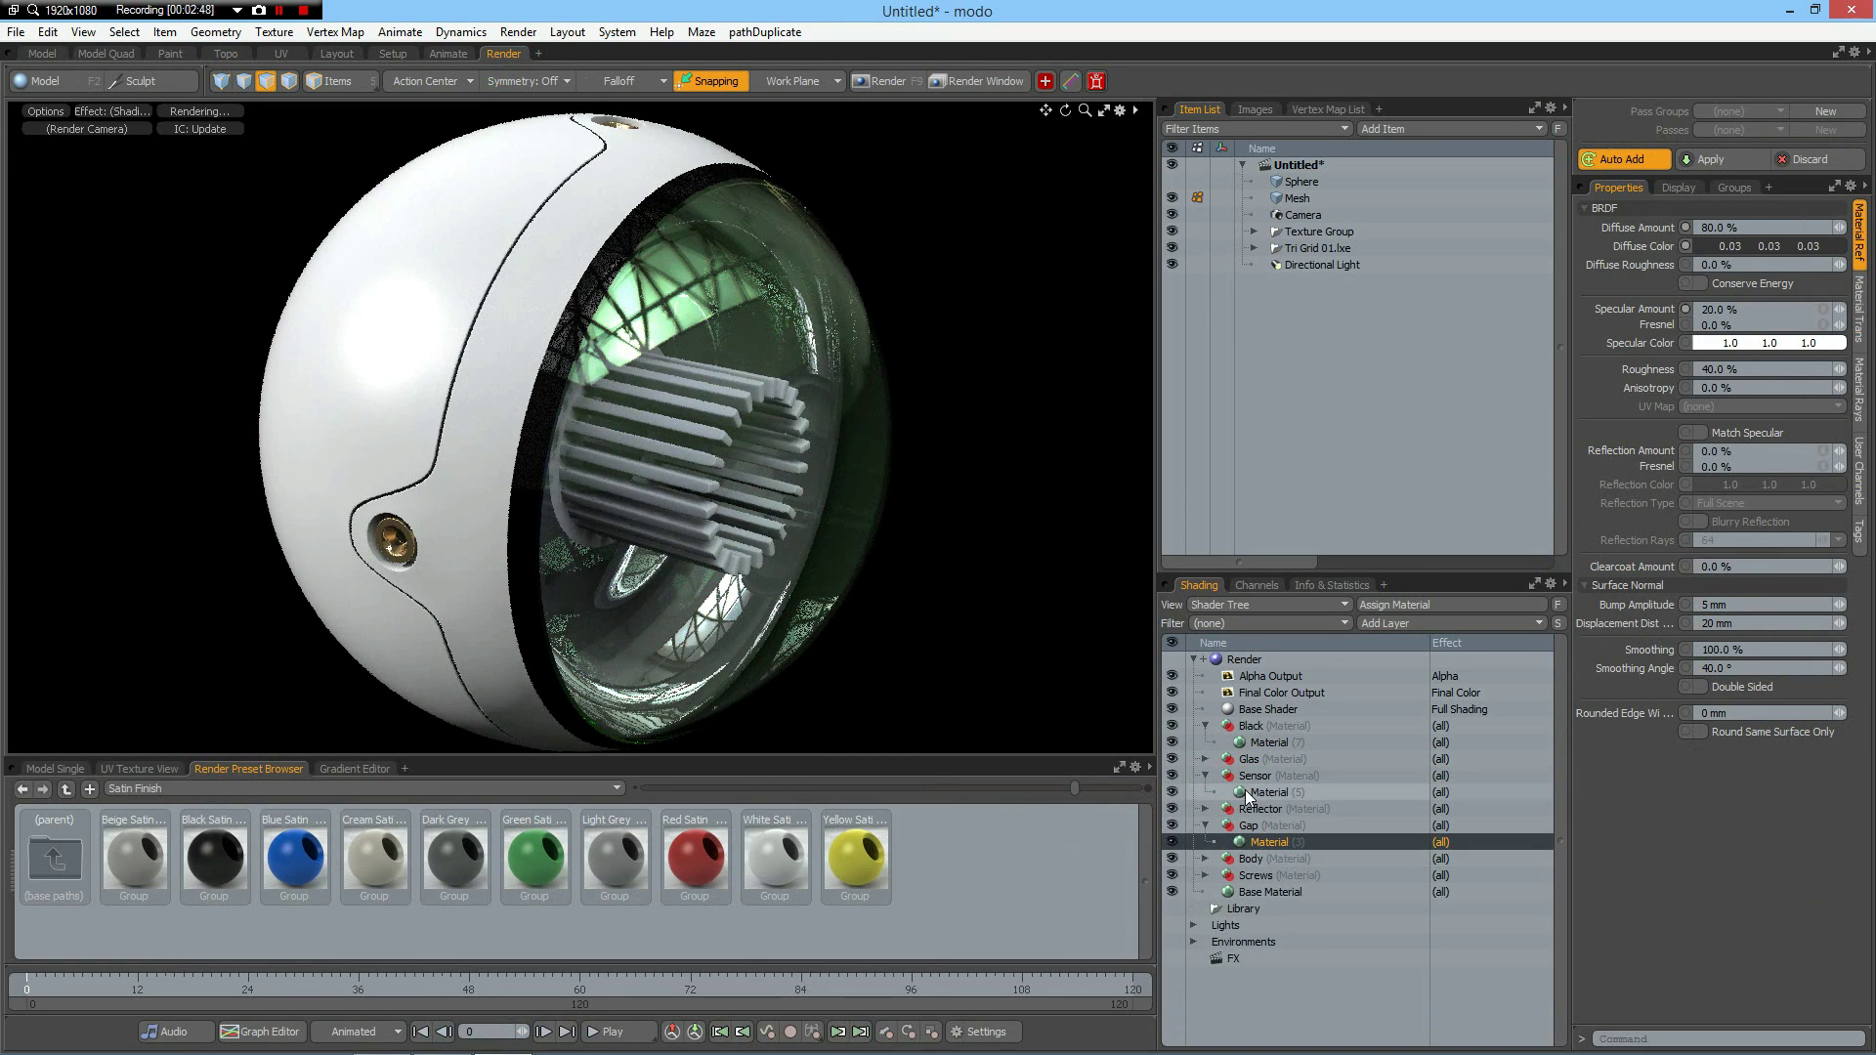
pyautogui.click(1249, 793)
pyautogui.doubleClick(1751, 248)
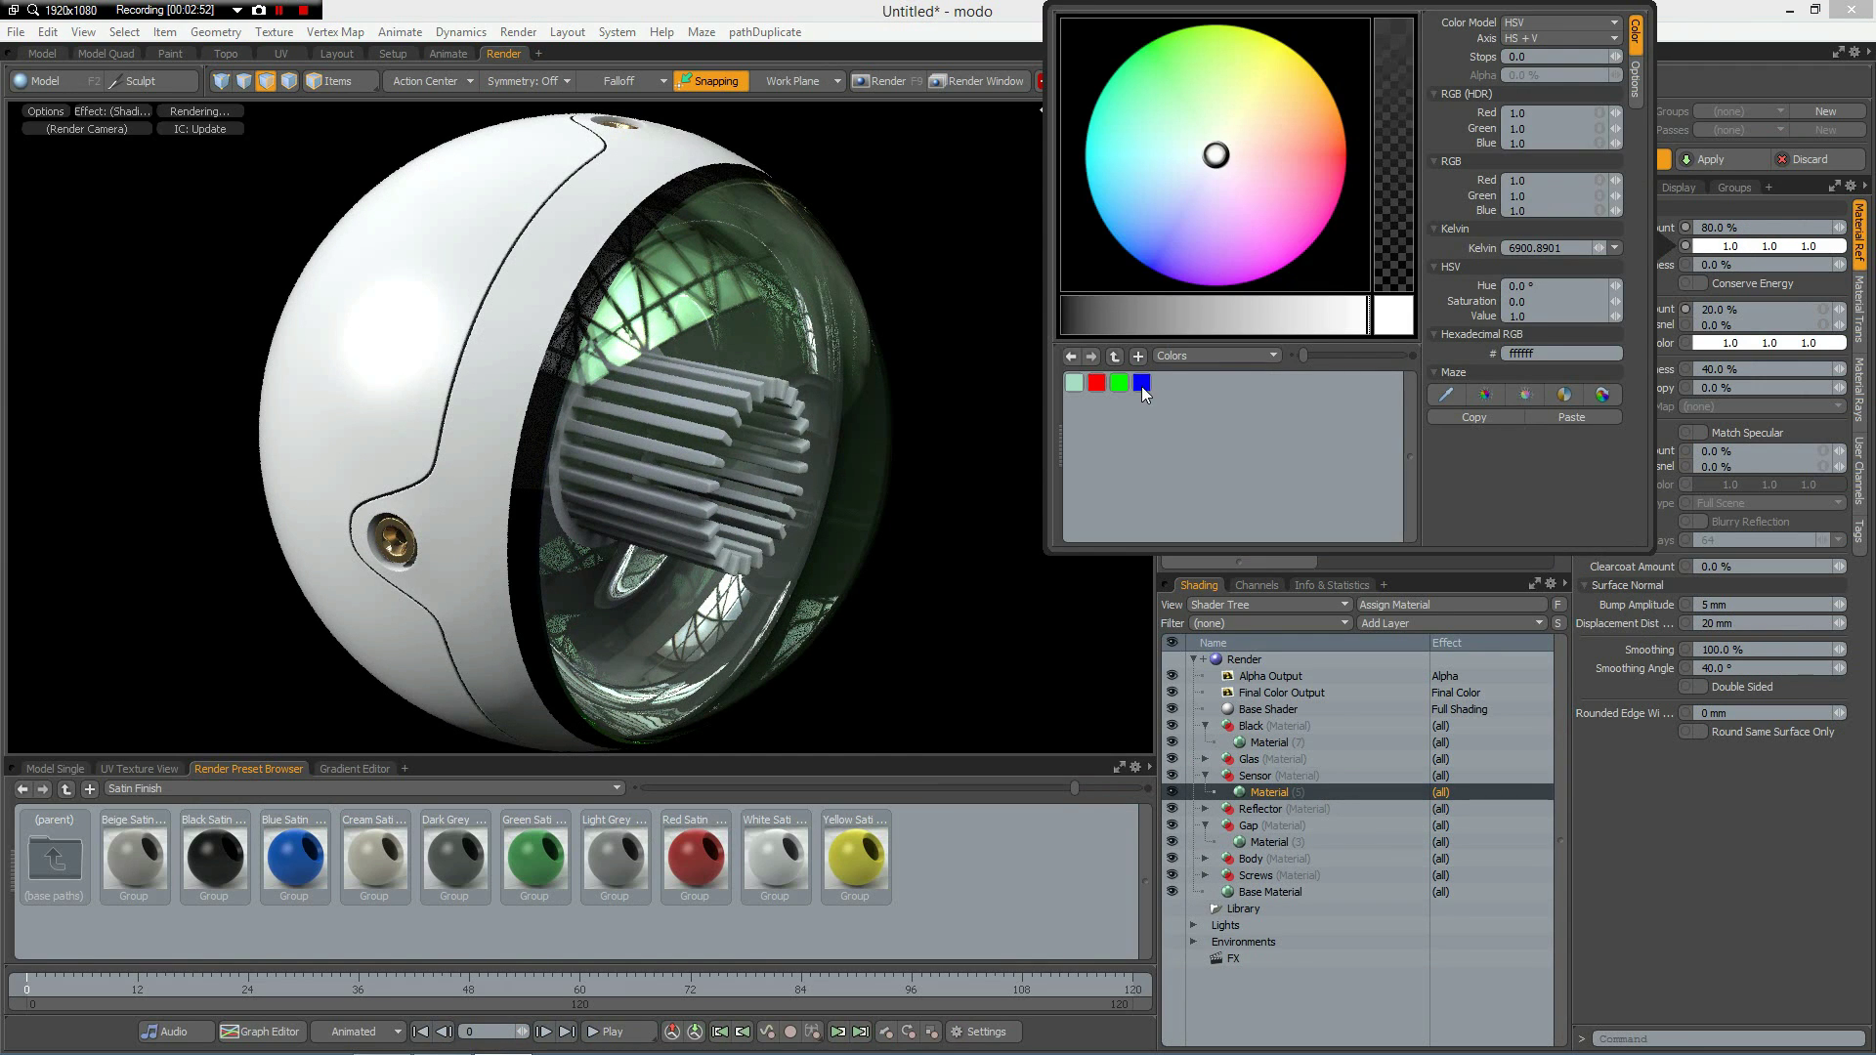
pyautogui.click(1152, 229)
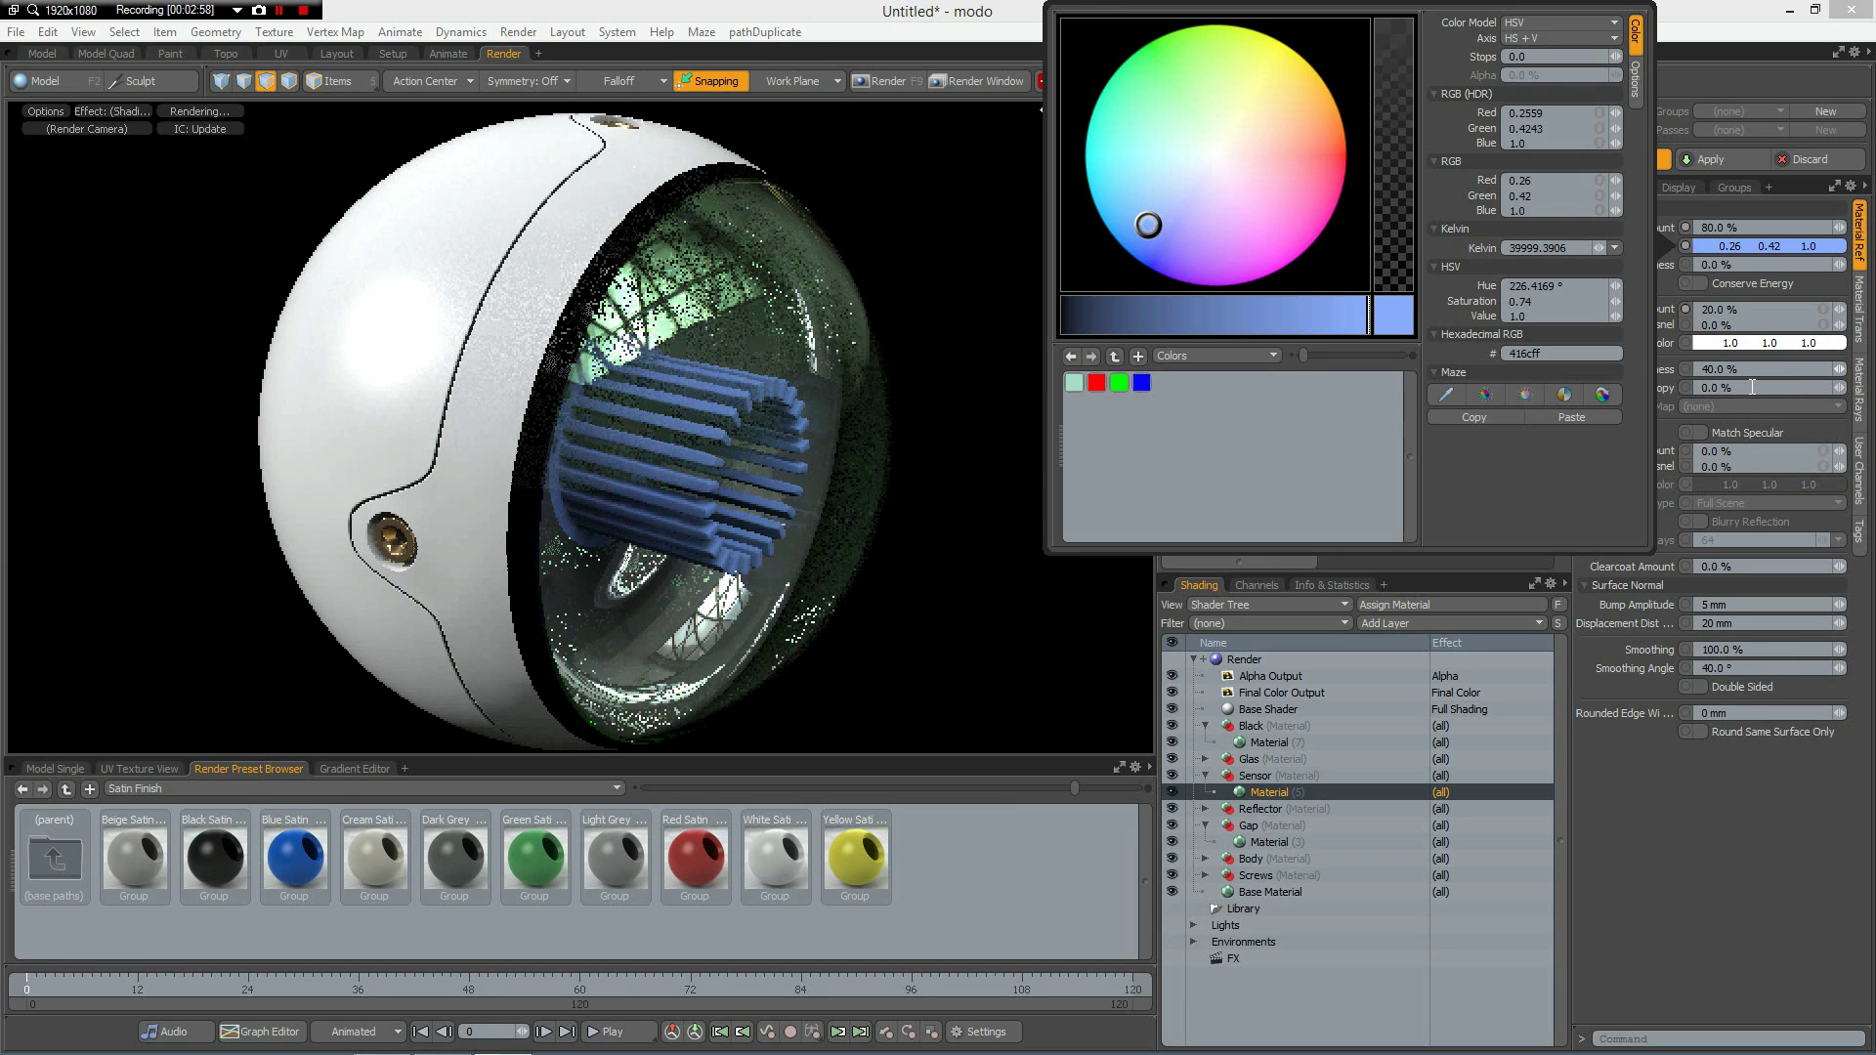
pyautogui.click(1750, 453)
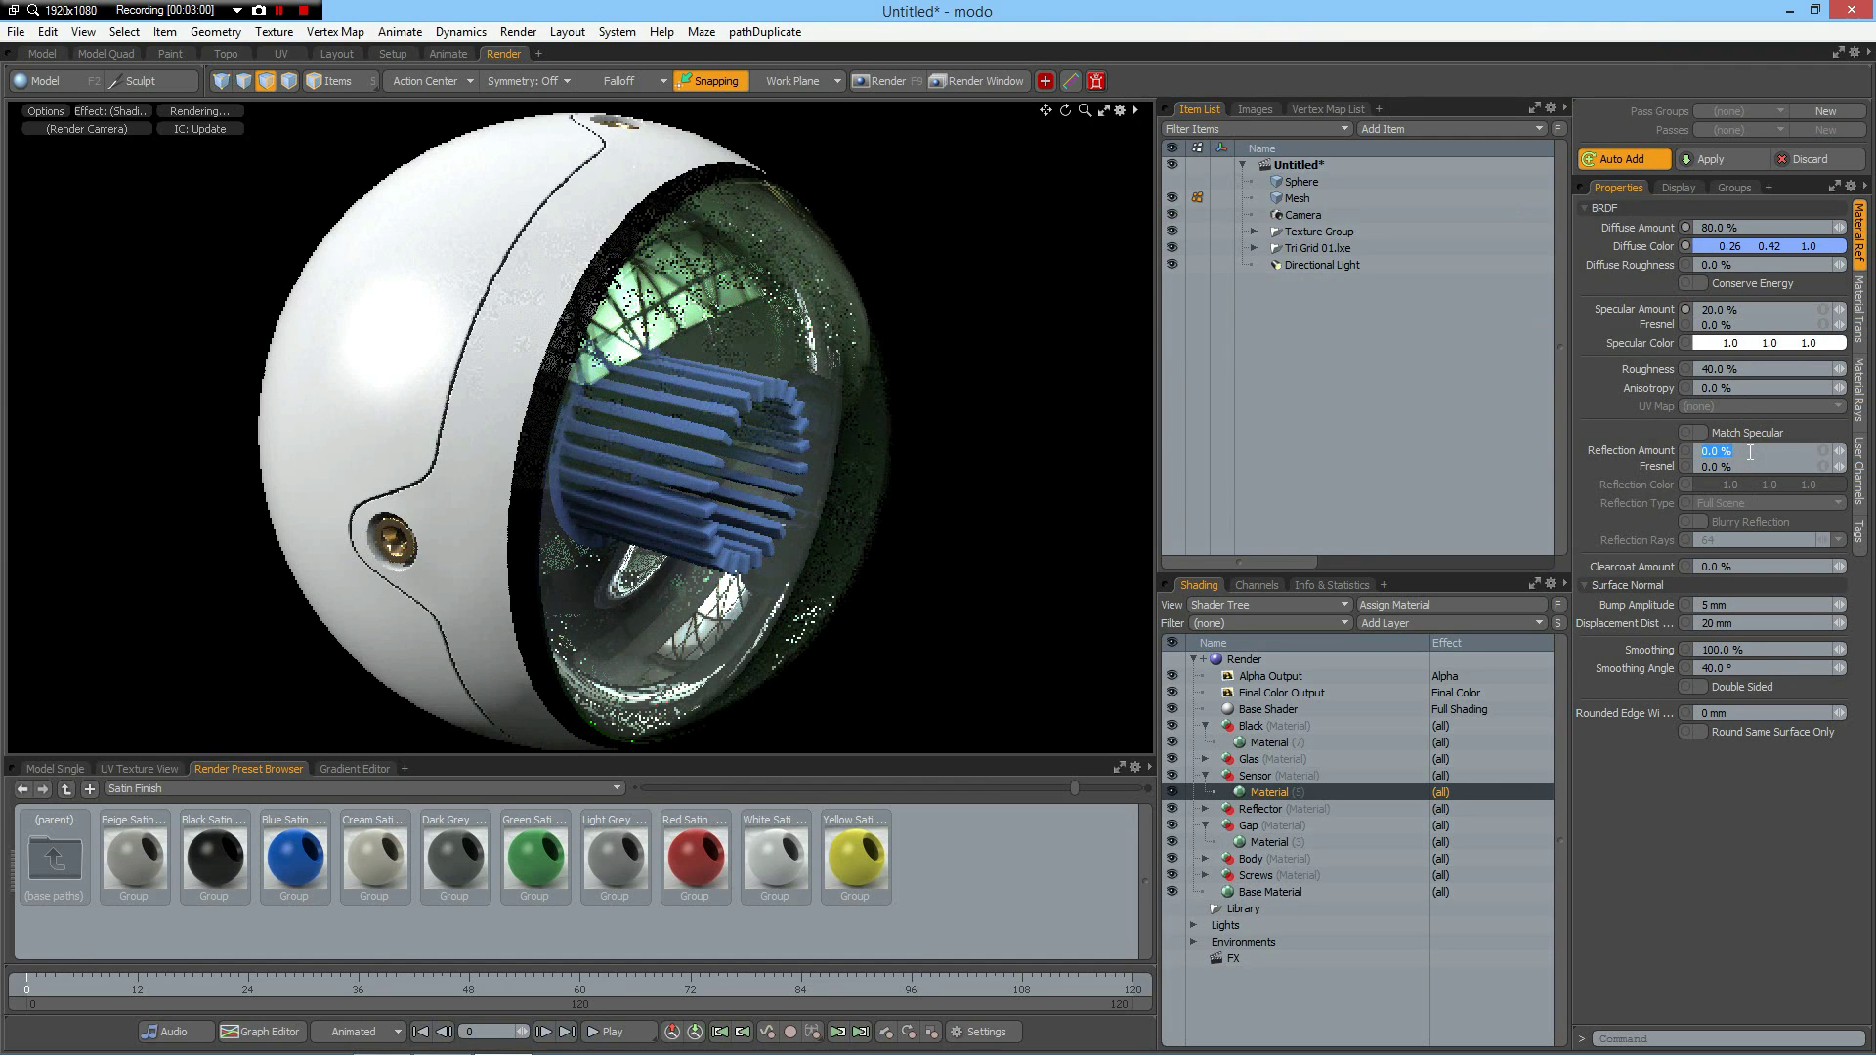
pyautogui.write('11')
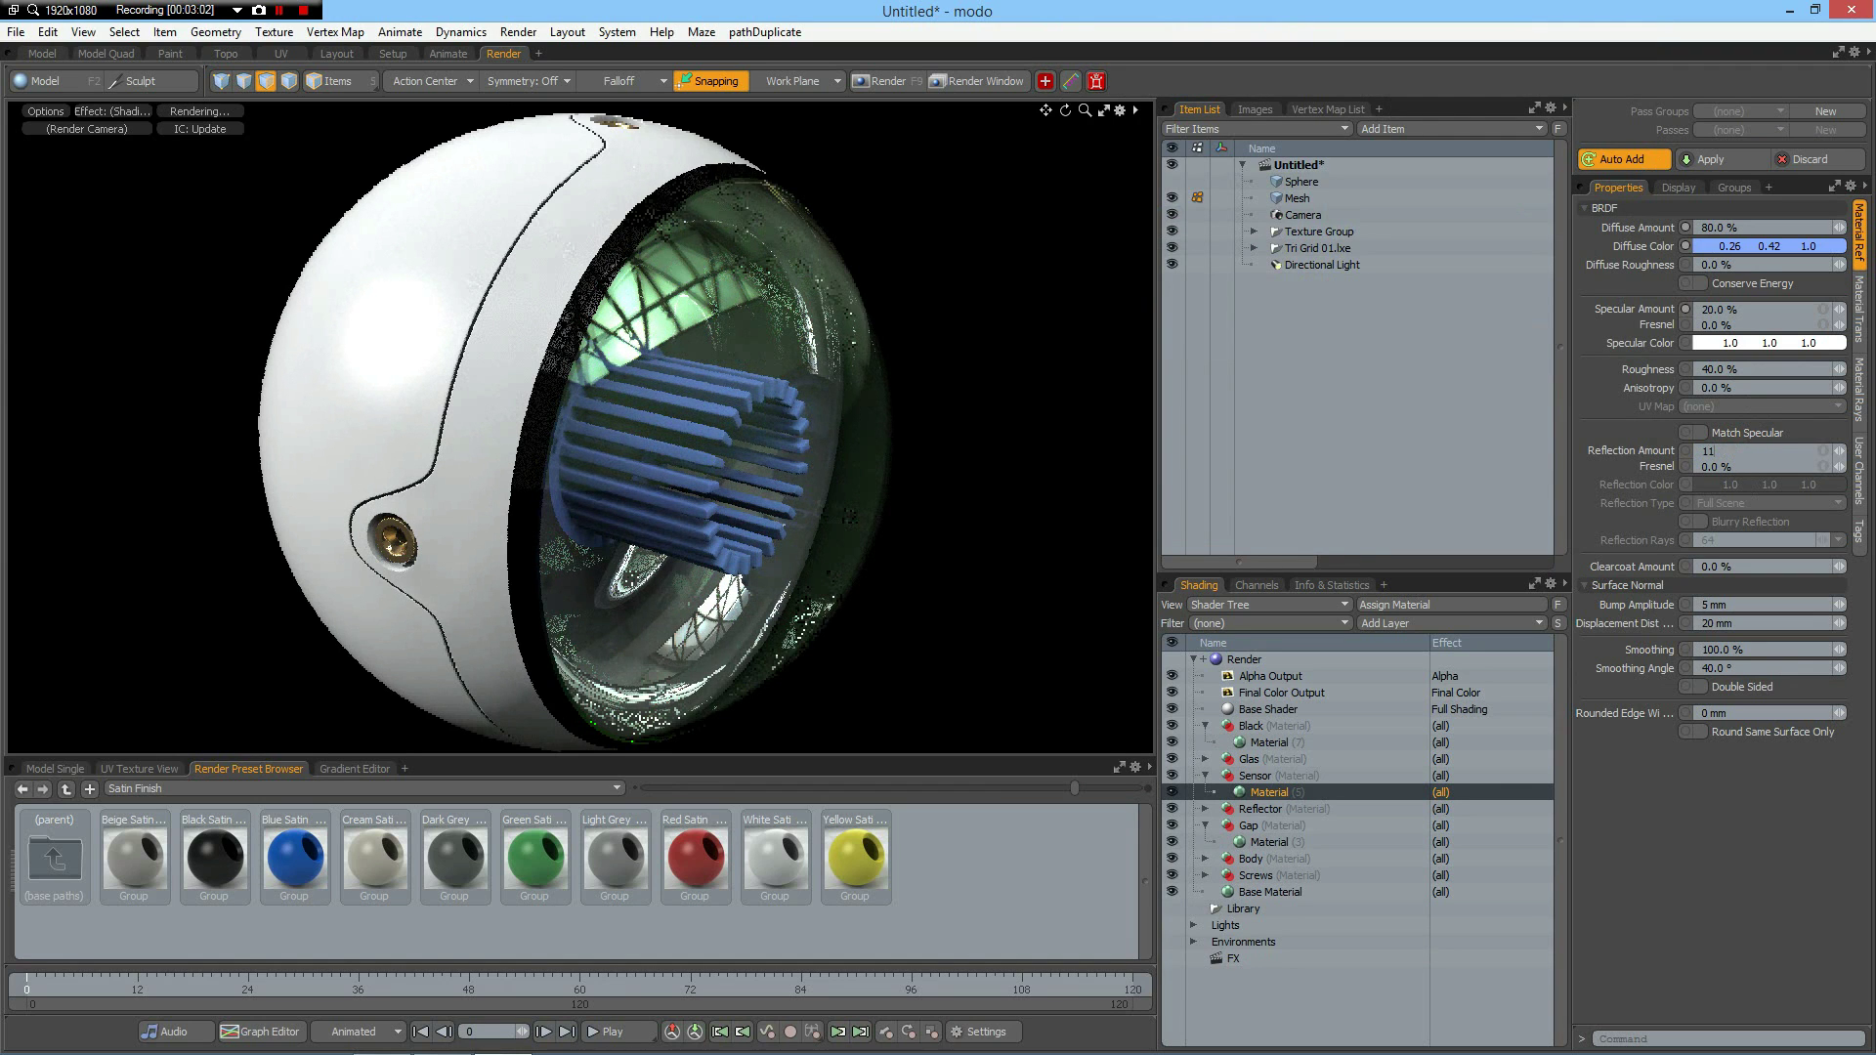
pyautogui.press('Return')
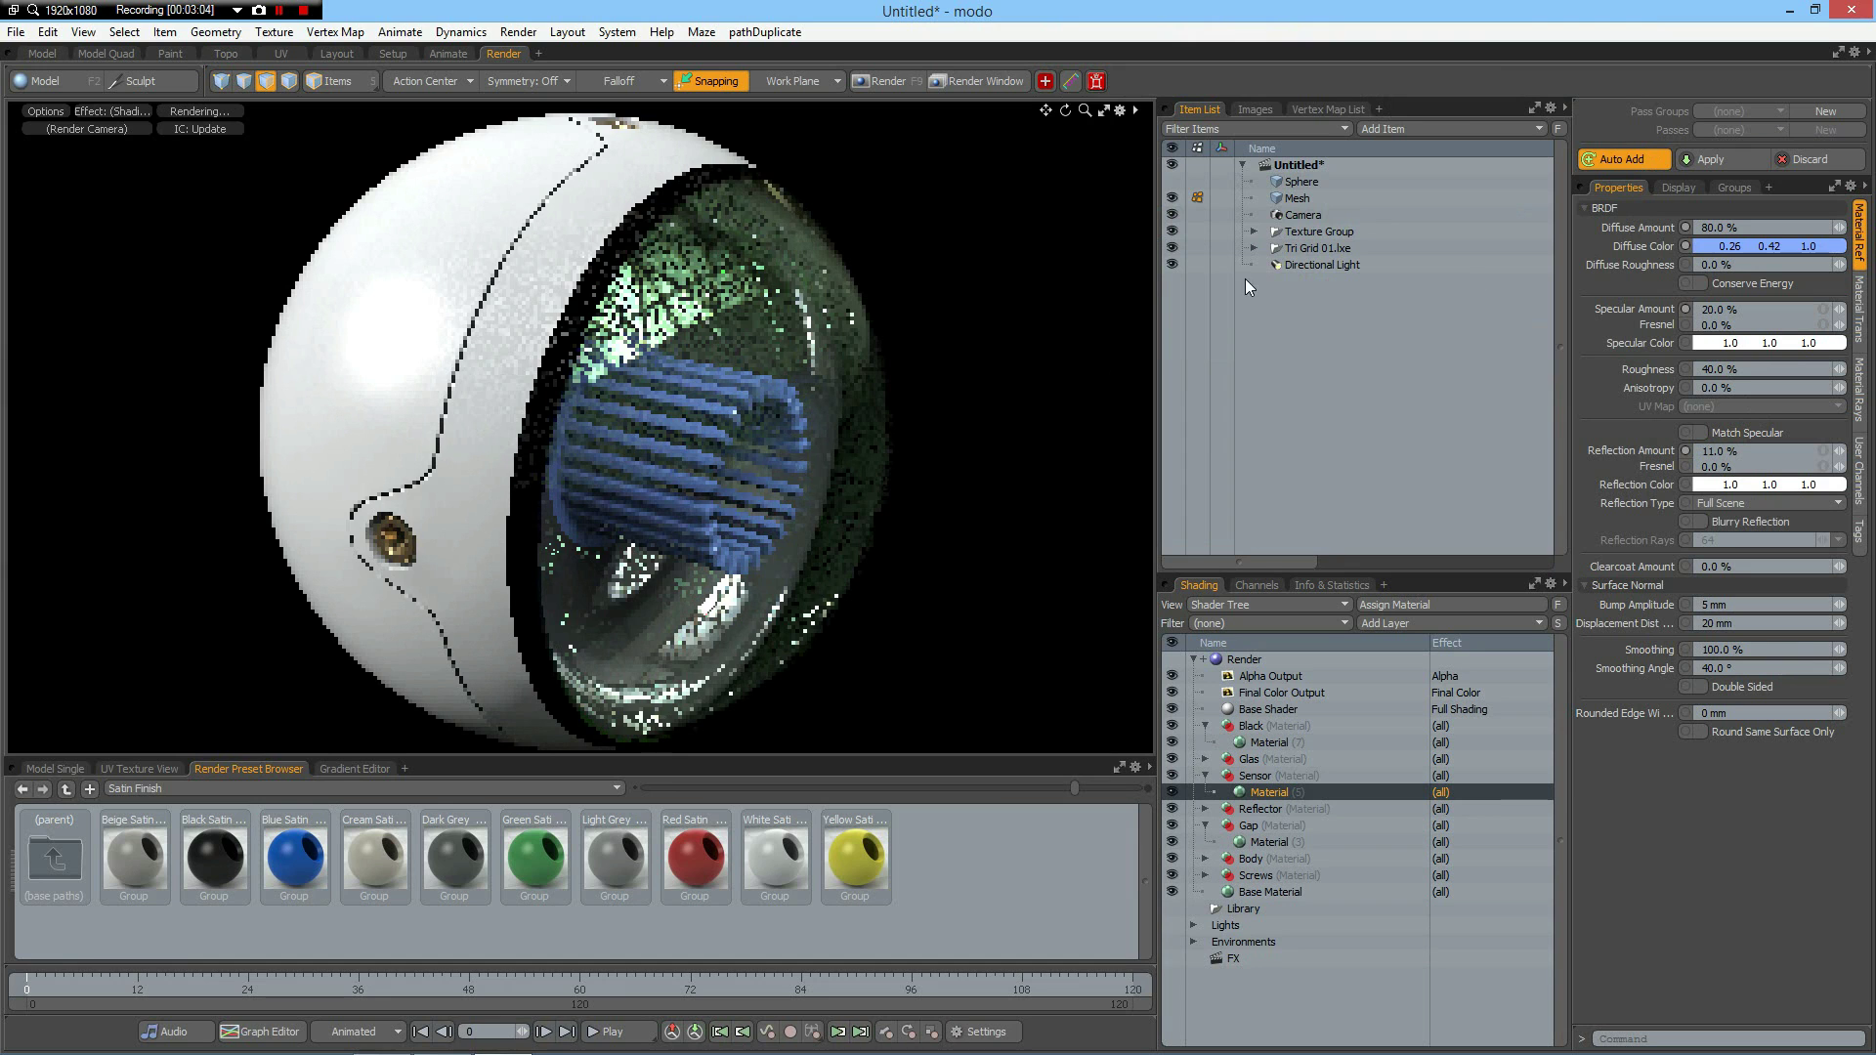
# Step: Raise the render subdivision level of the Mesh item to 6
pyautogui.keyDown('alt'); pyautogui.moveTo(1044, 398); pyautogui.dragTo(862, 356); pyautogui.keyUp('alt')
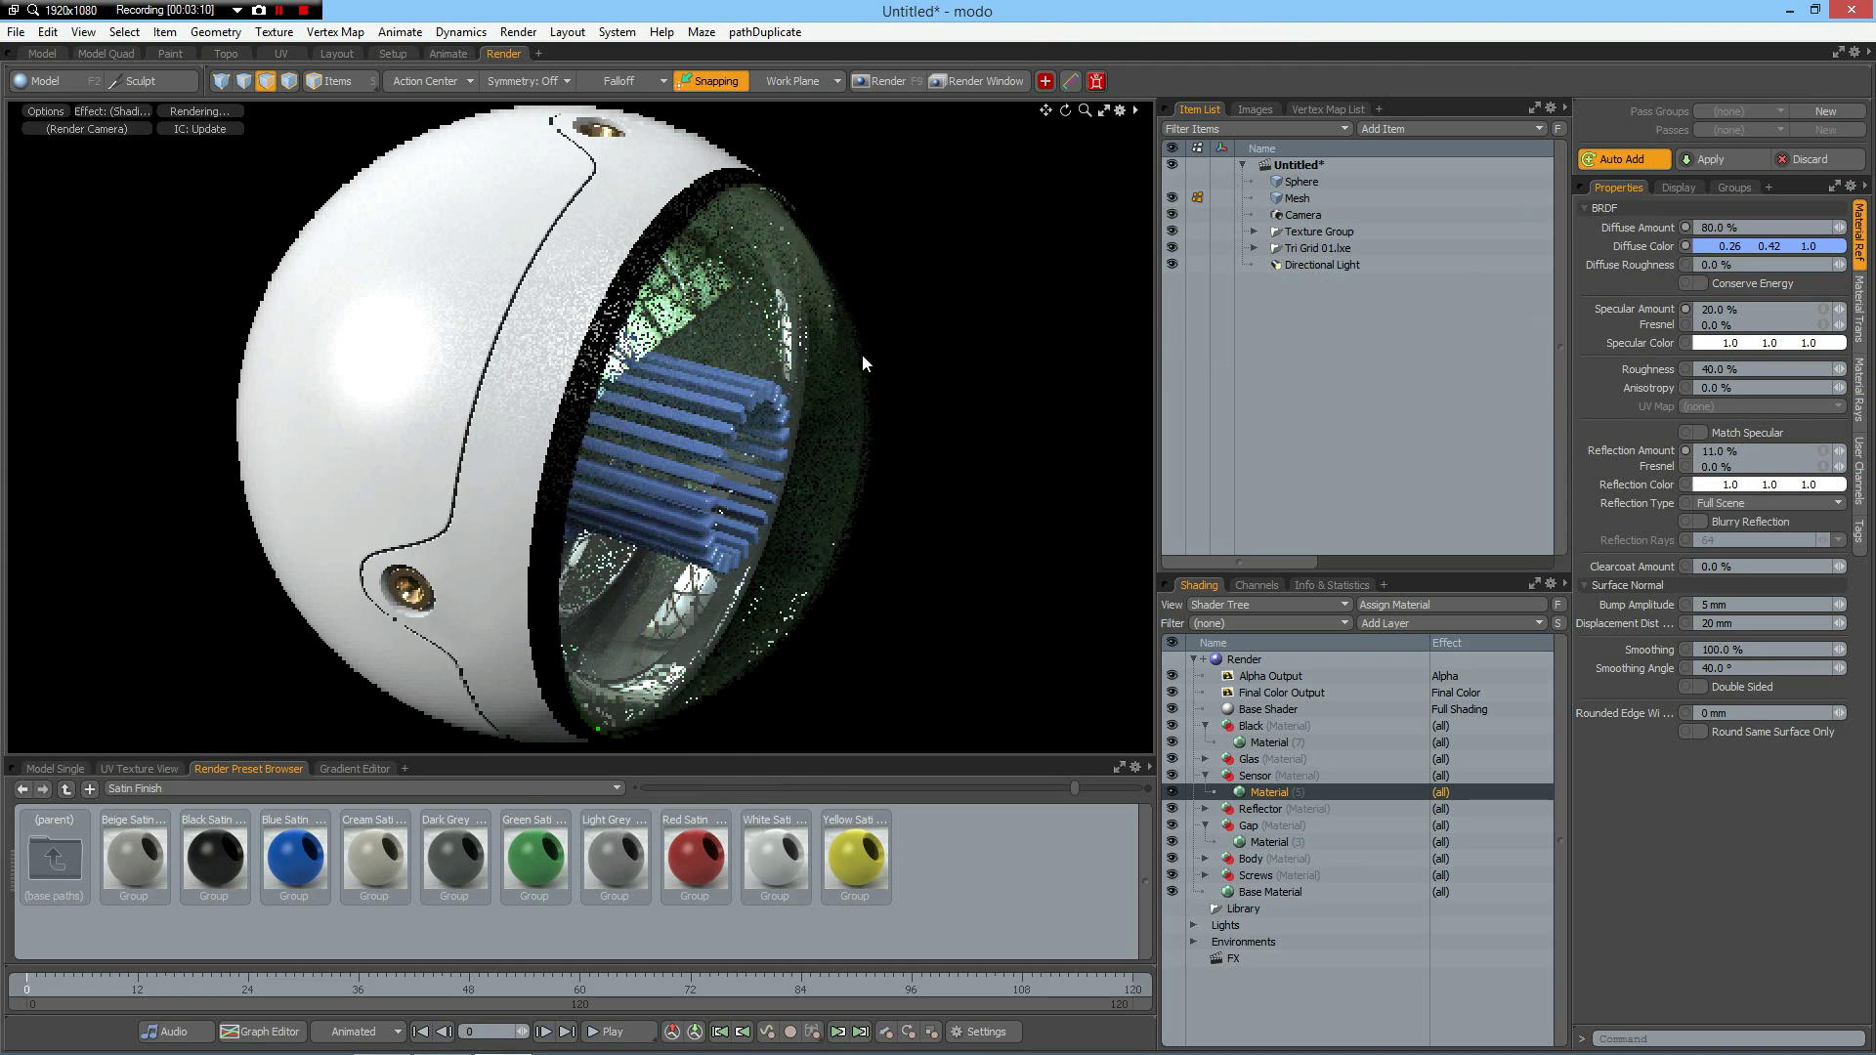
pyautogui.click(1288, 198)
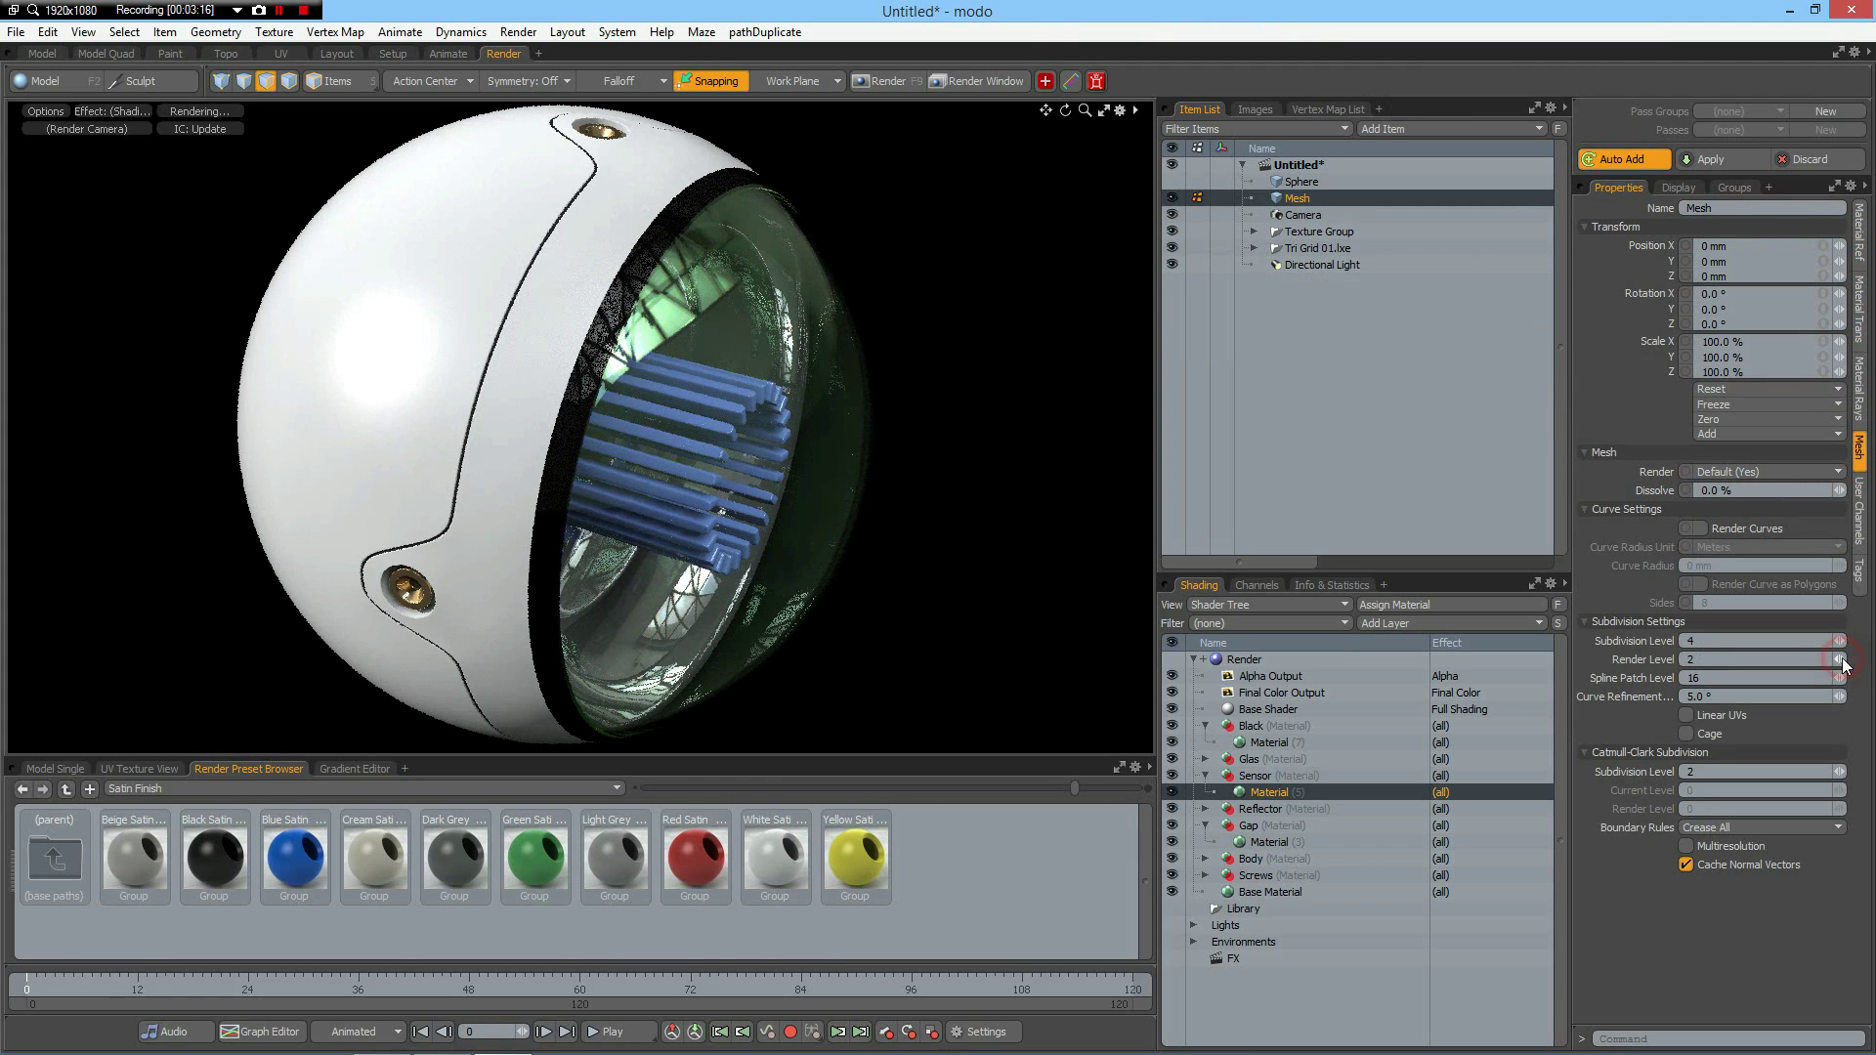
pyautogui.moveTo(1843, 663); pyautogui.dragTo(1829, 659)
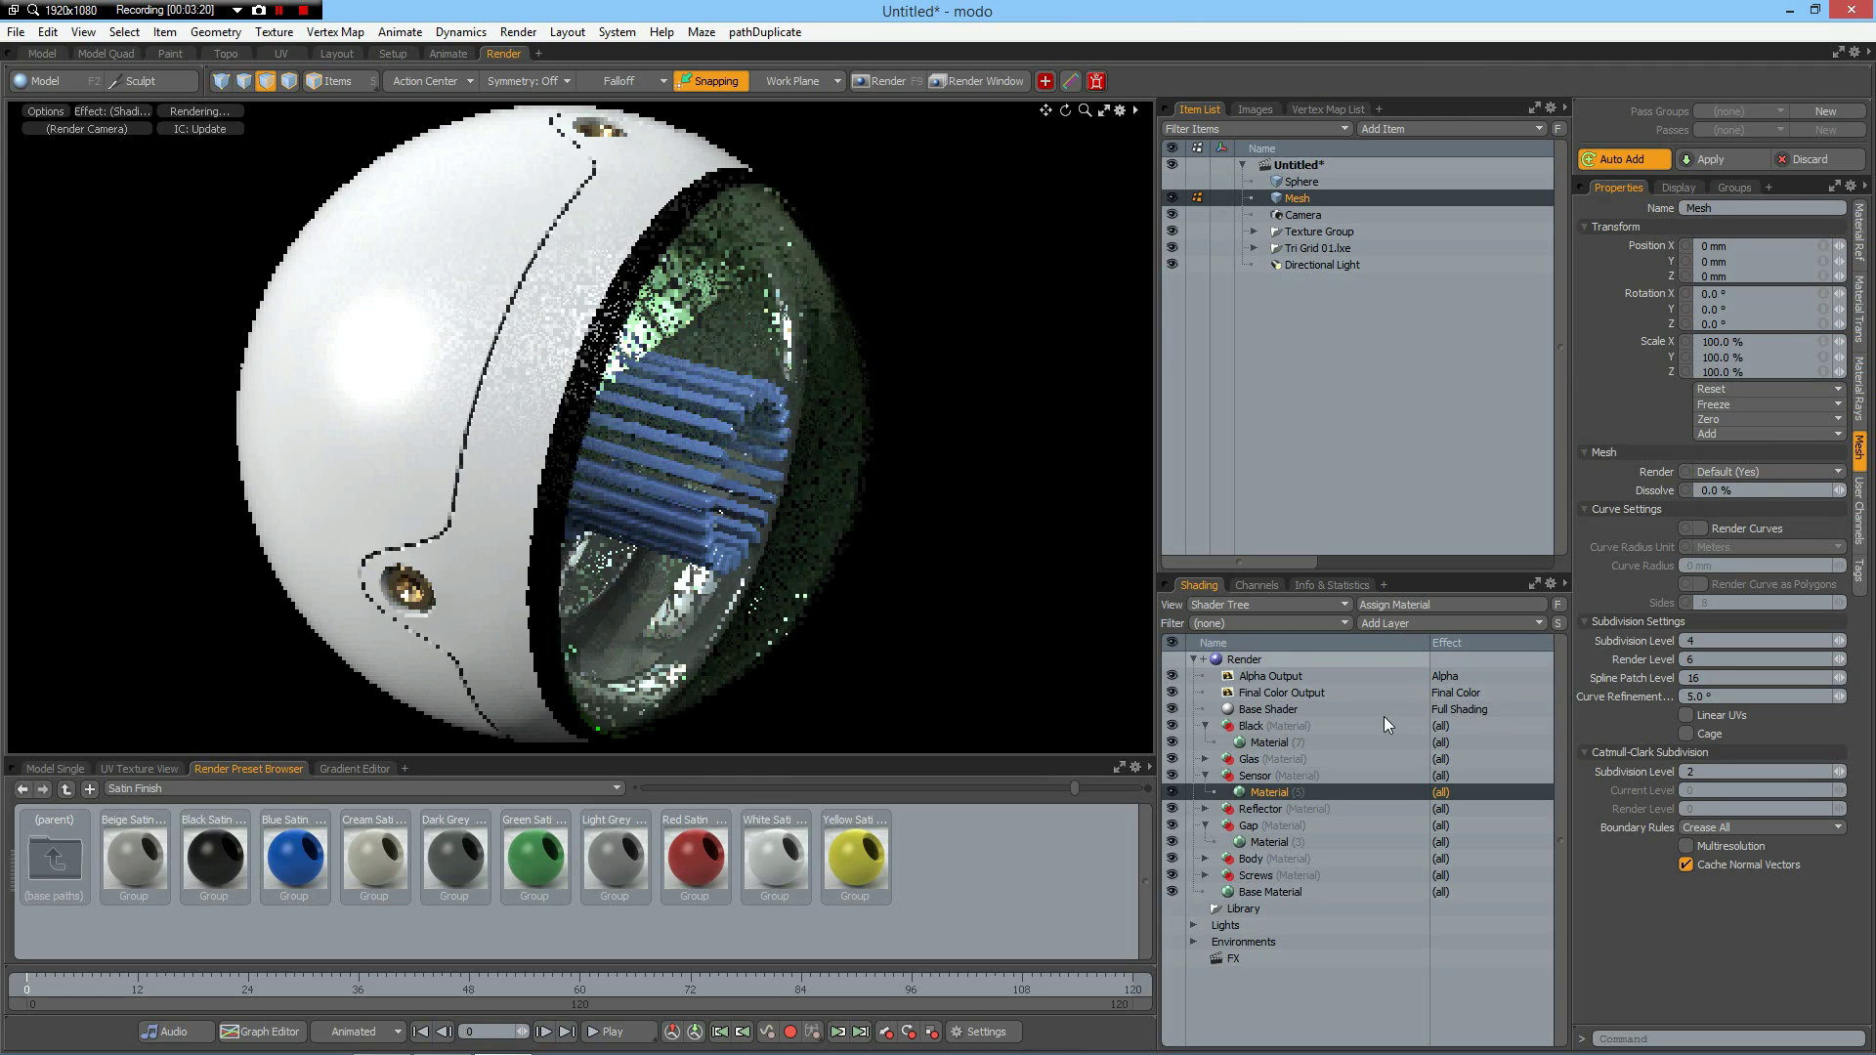
# Step: Set the render frame size to 1332 by 888 pixels and start the final render
pyautogui.click(1249, 661)
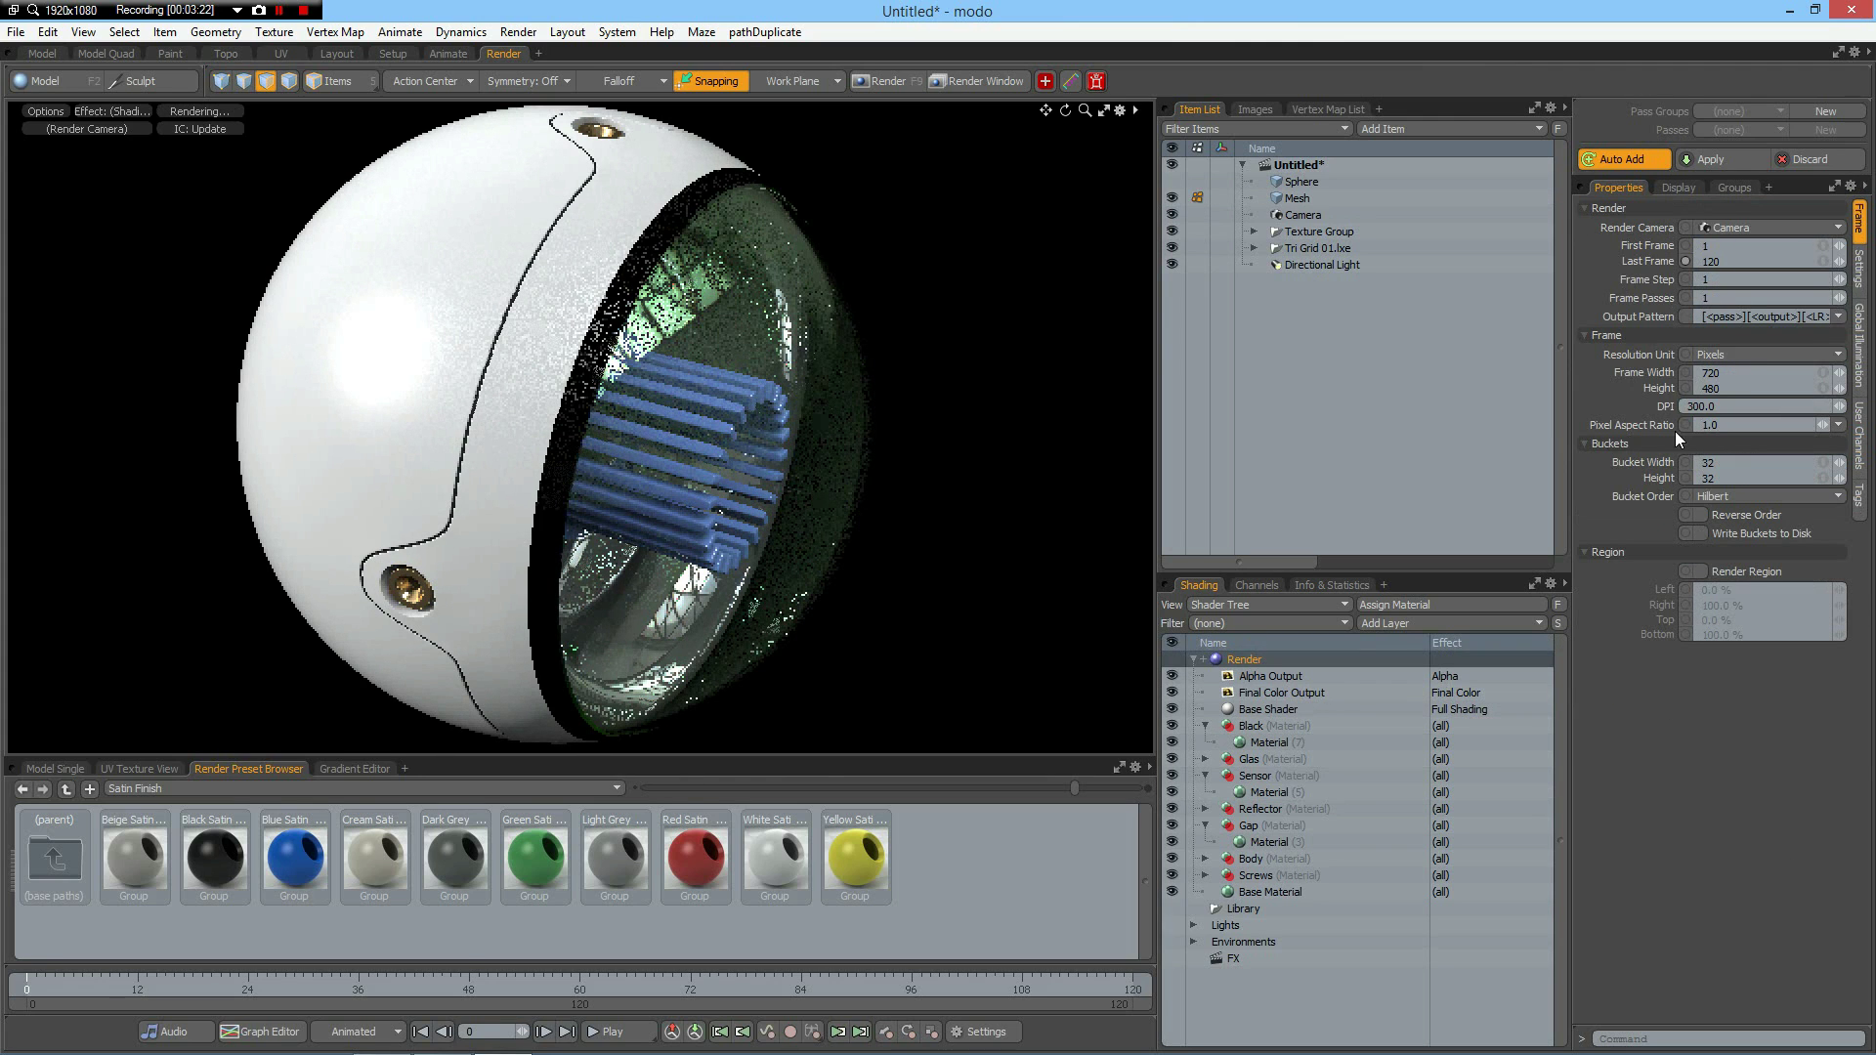
pyautogui.click(1730, 389)
pyautogui.write('888')
pyautogui.press('Return')
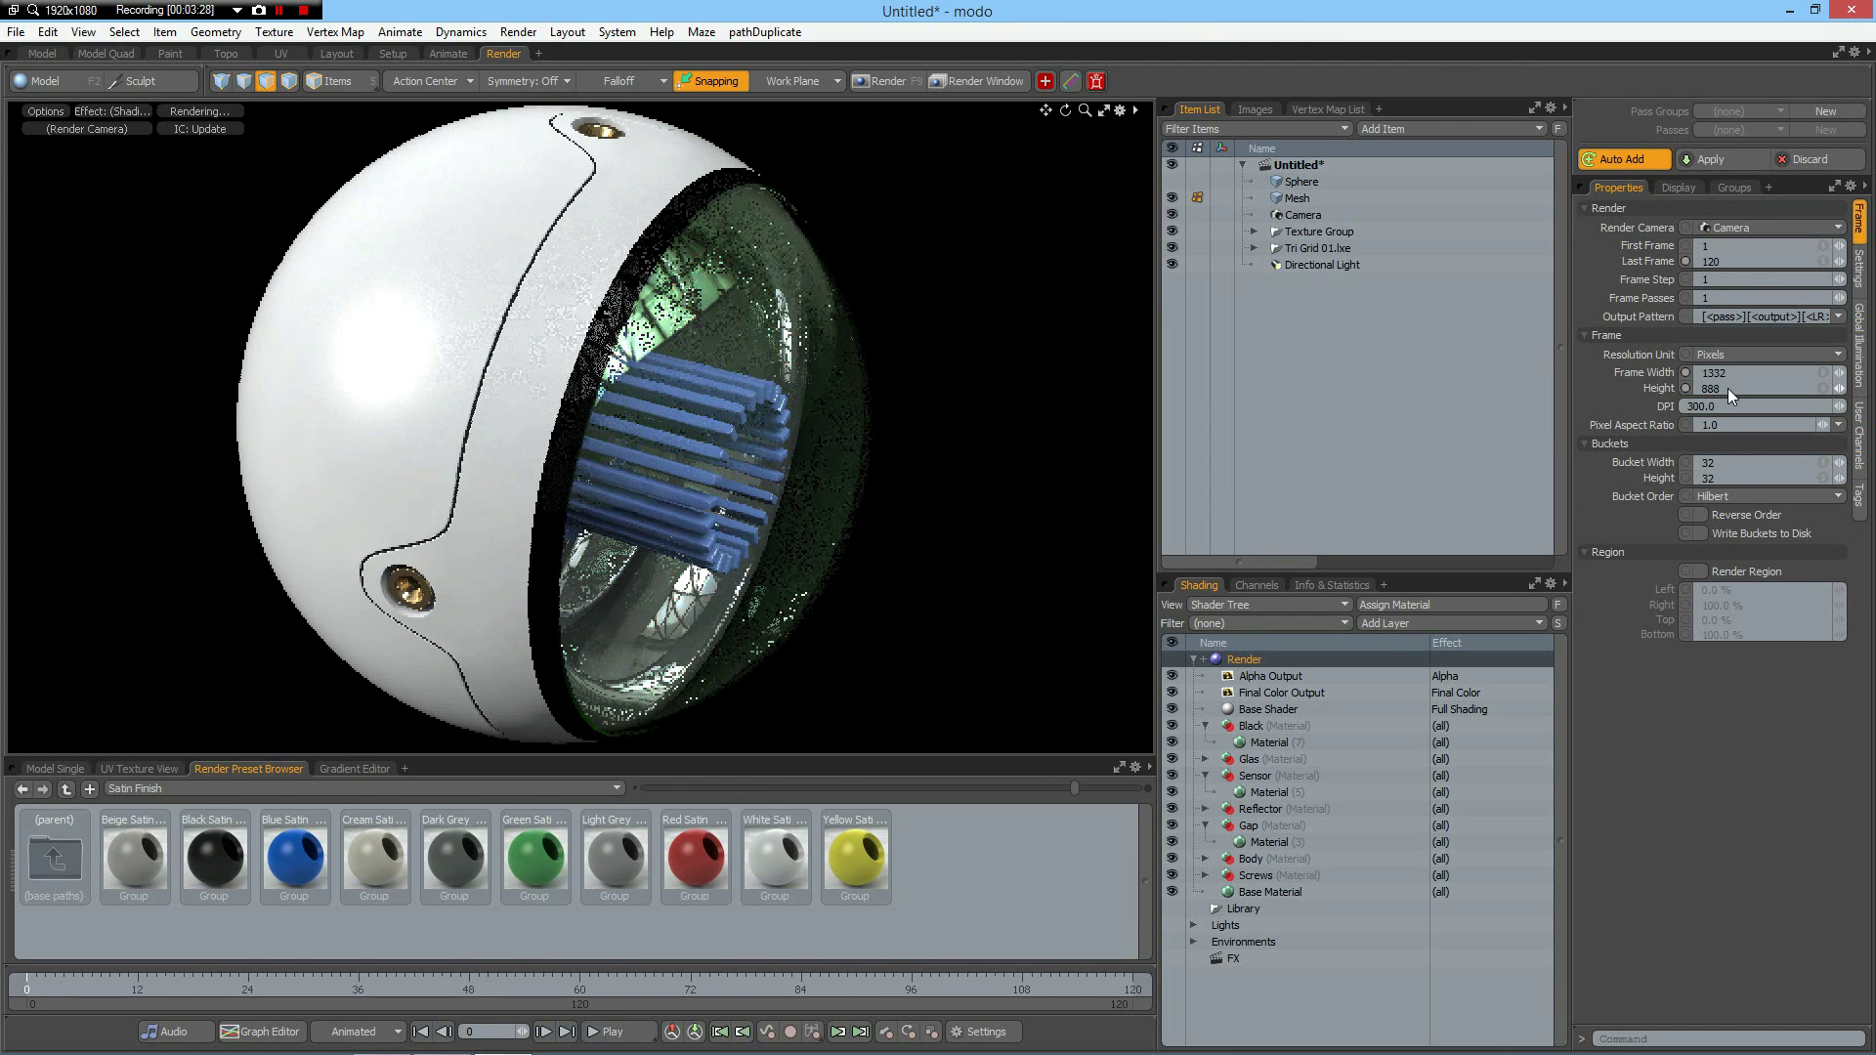
pyautogui.press('F9')
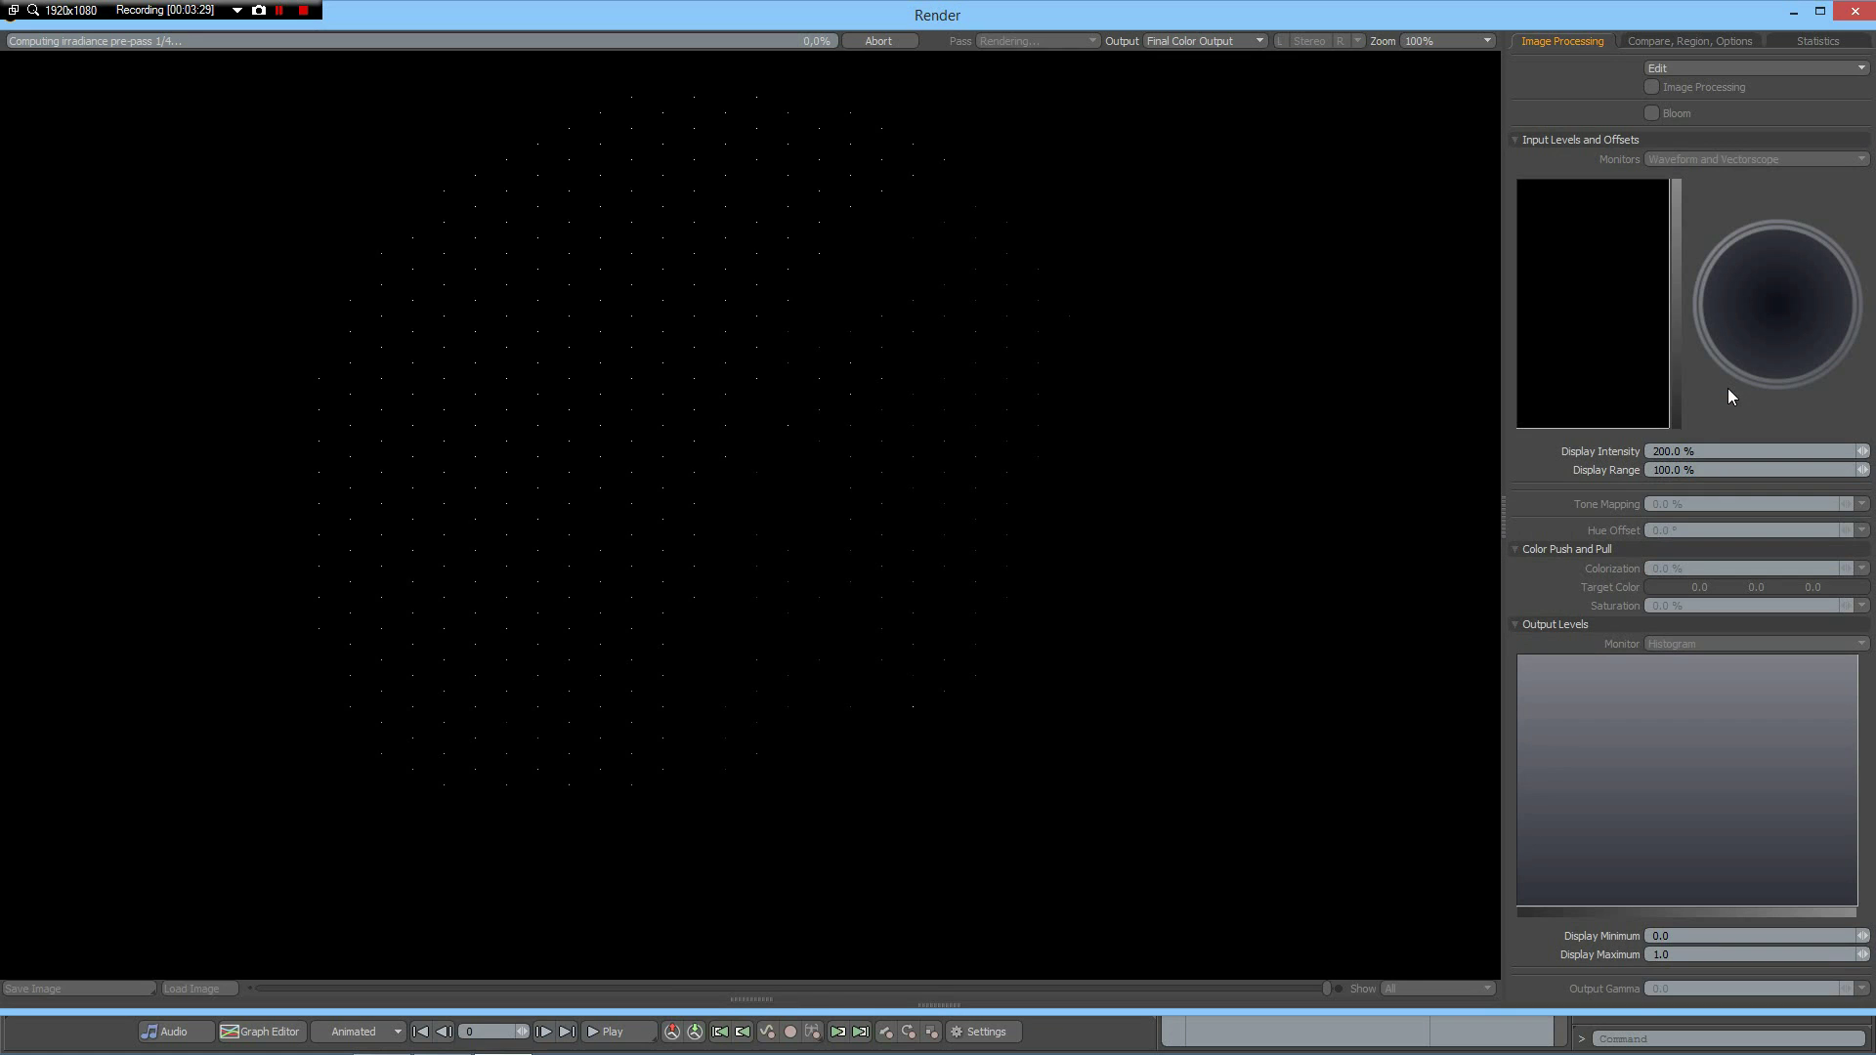